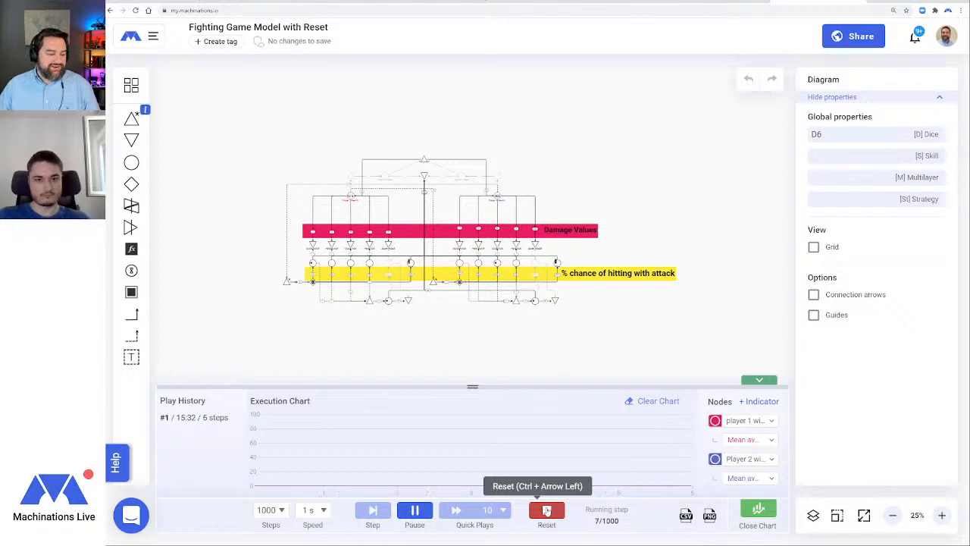
Reset the running simulation of the fighting game model and create a new blank diagram
left_click(546, 509)
left_click(141, 37)
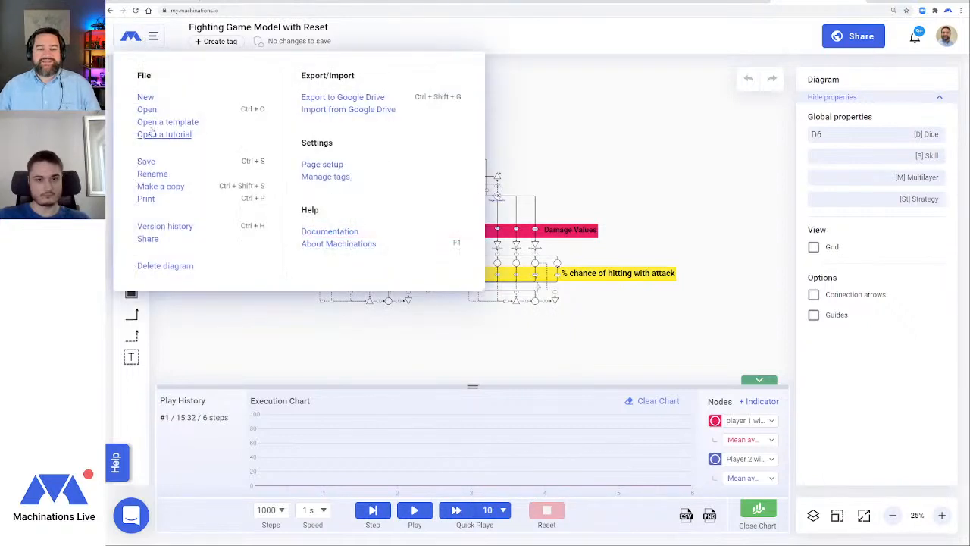
left_click(146, 98)
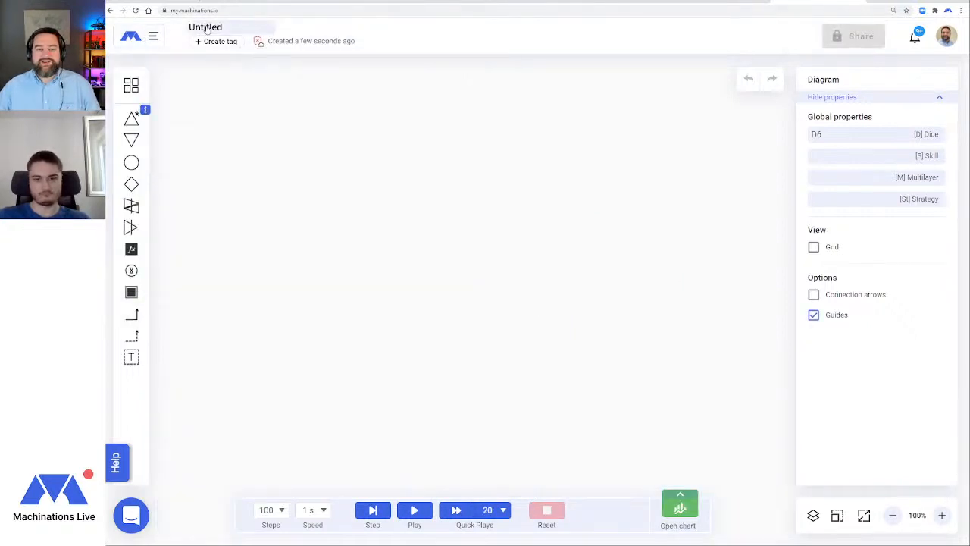
Rename the untitled diagram "Youtube Live stream", save the details and dismiss the desktop notification
left_click(216, 27)
key("BackSpace")
key("BackSpace")
key("BackSpace")
key("BackSpace")
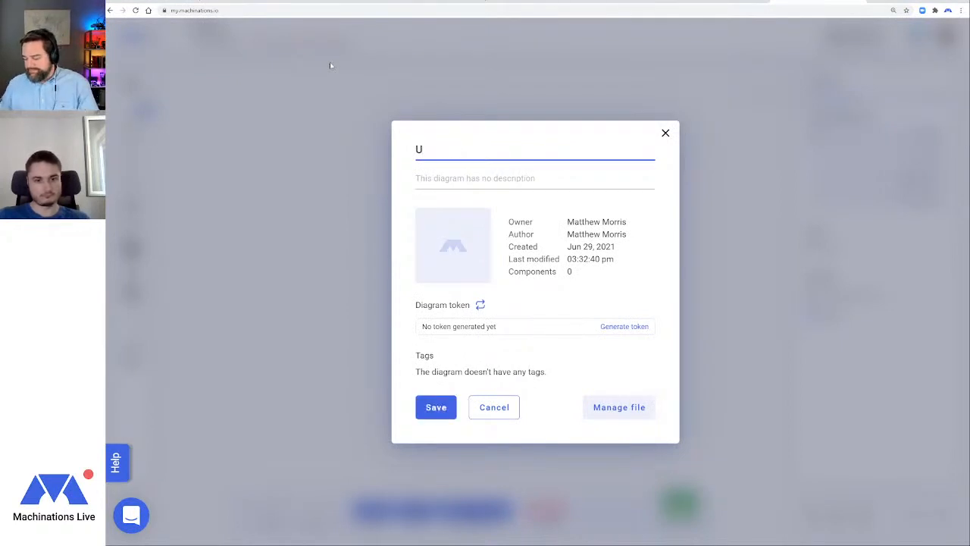
key("BackSpace")
type("Yo")
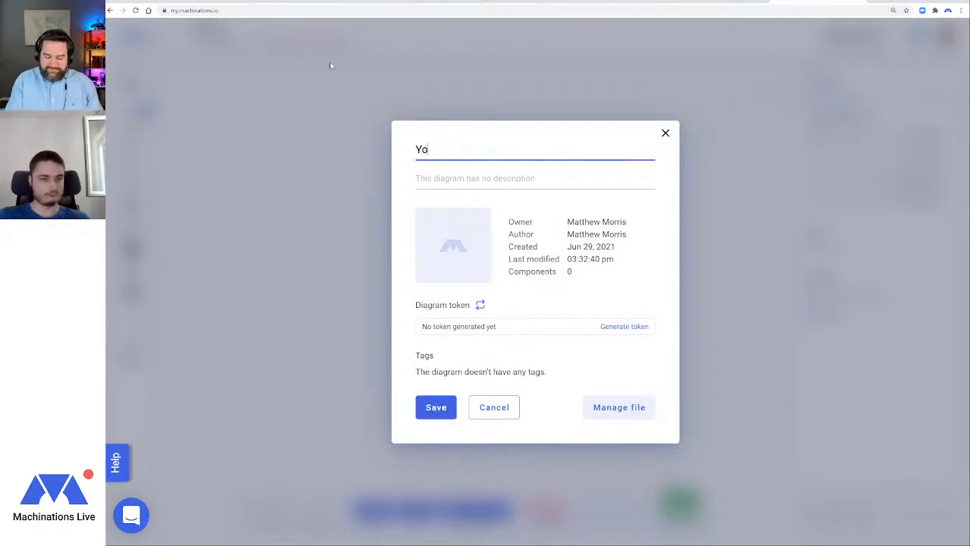
type("utube Live stream")
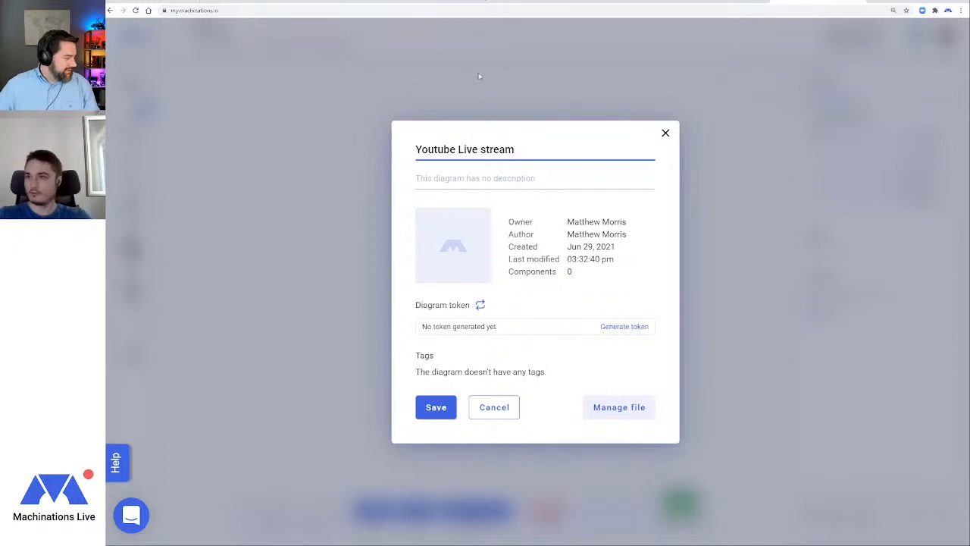
left_click(440, 409)
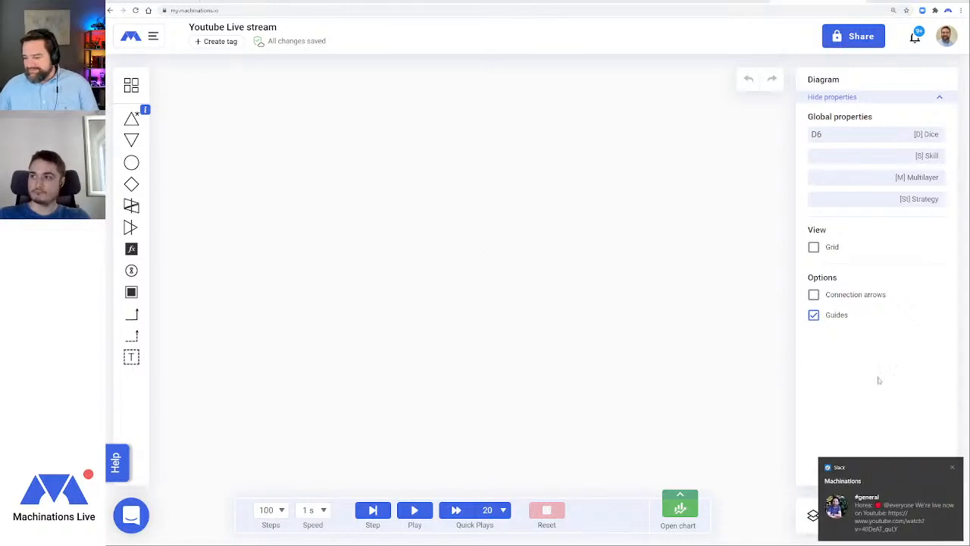
left_click(954, 469)
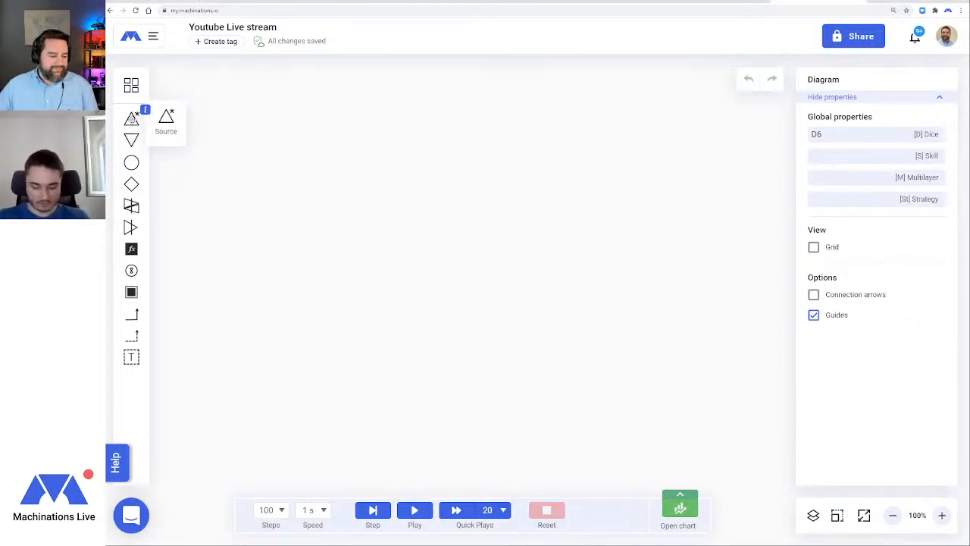
Place an automatic Source on the canvas, add a Pool connected to it, and move the Source farther from the Pool
left_click_drag(131, 118, 386, 278)
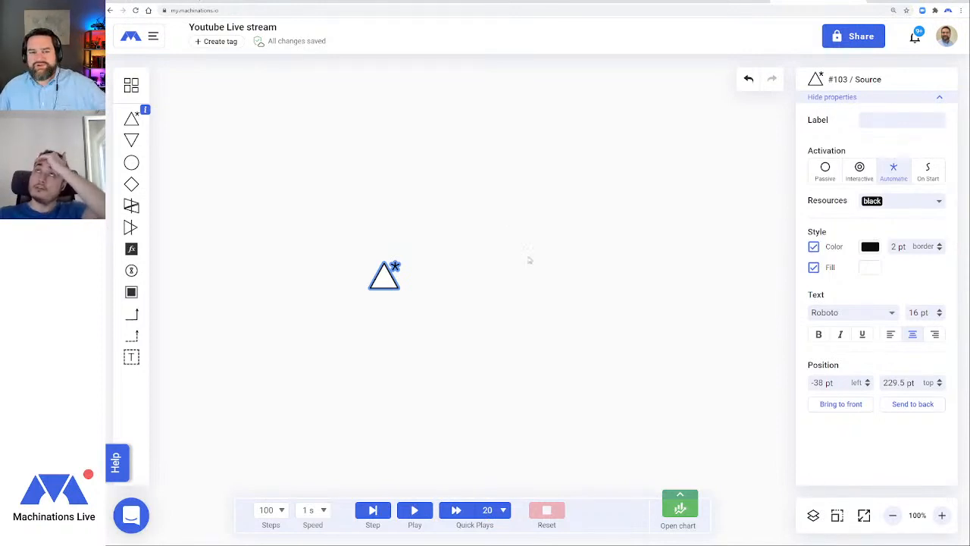
left_click(133, 164)
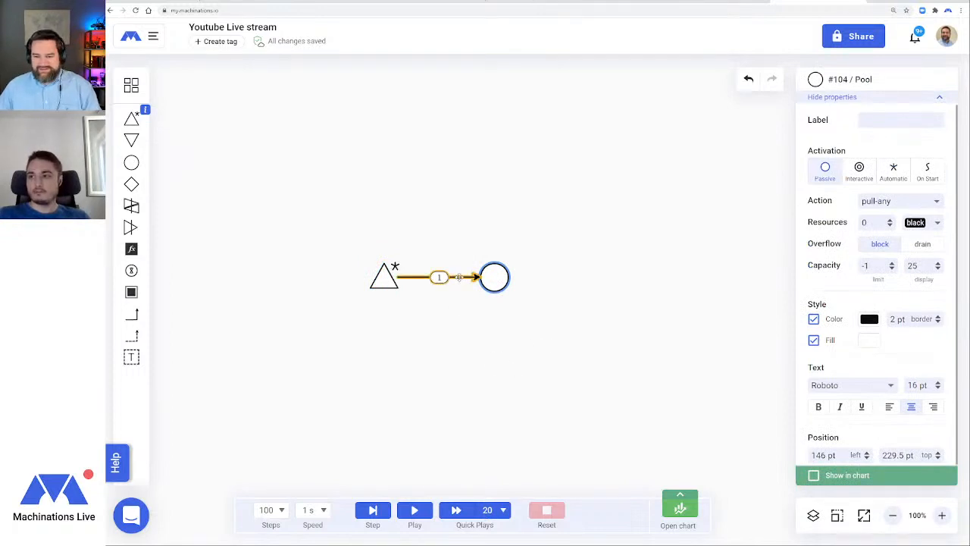
left_click(458, 277)
left_click(502, 279)
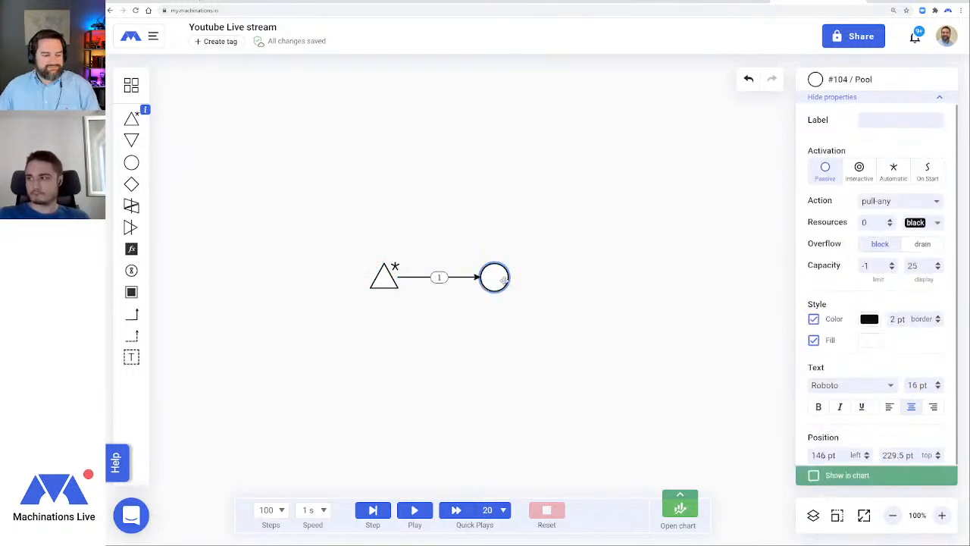
left_click_drag(382, 278, 309, 278)
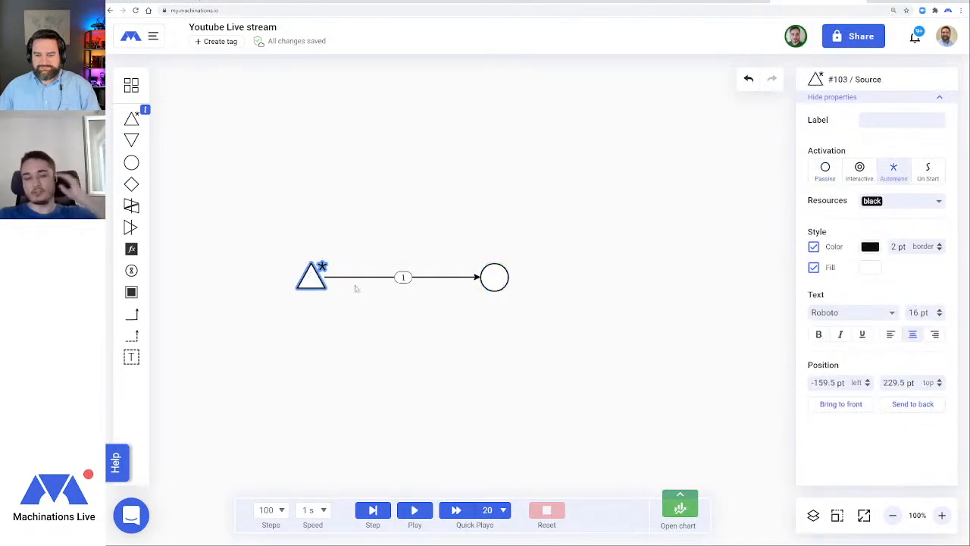
Label the pool "Levels"
left_click(506, 277)
left_click(871, 121)
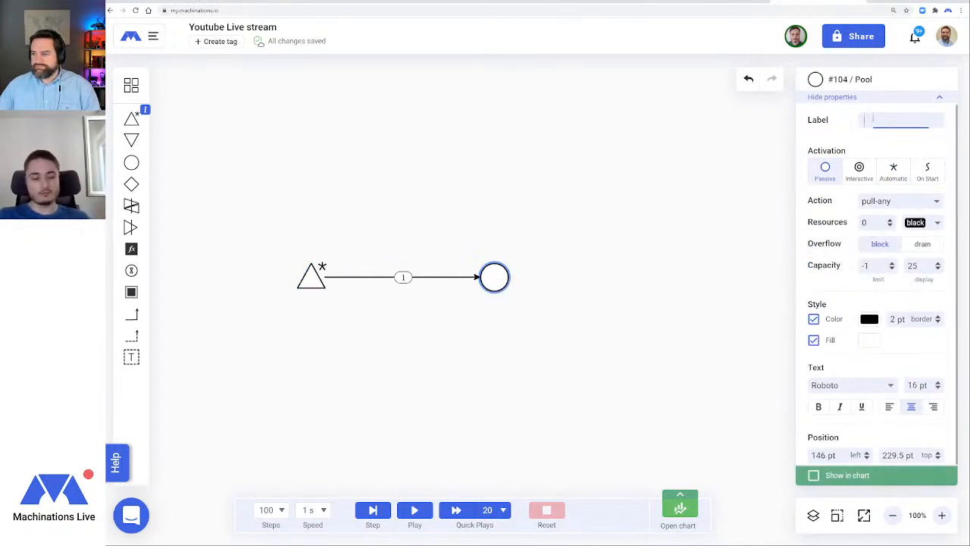
type("Level")
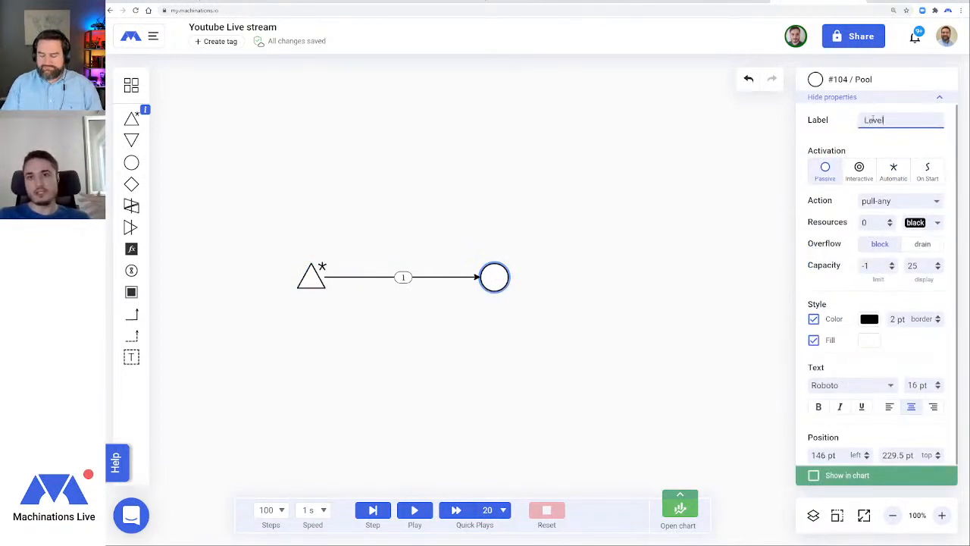
type("s")
key("Return")
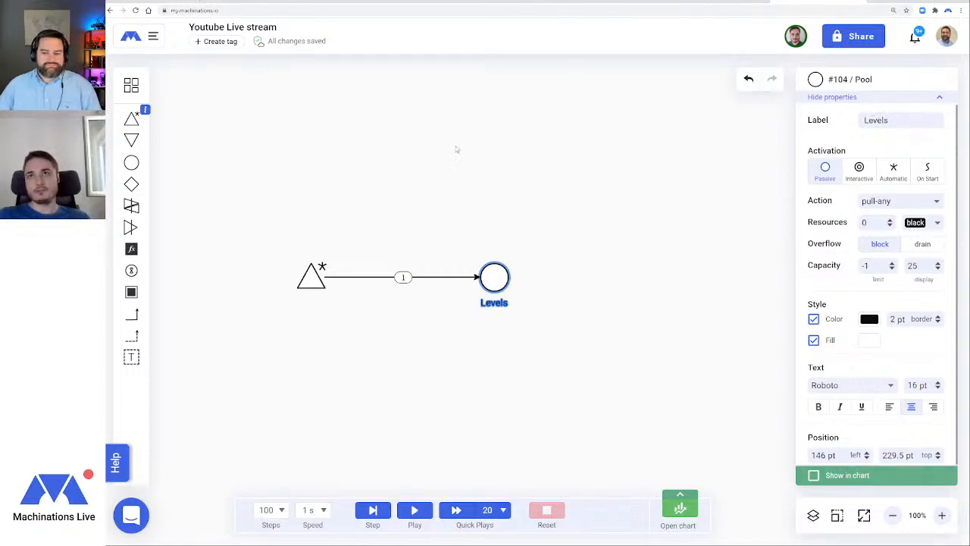
left_click(456, 150)
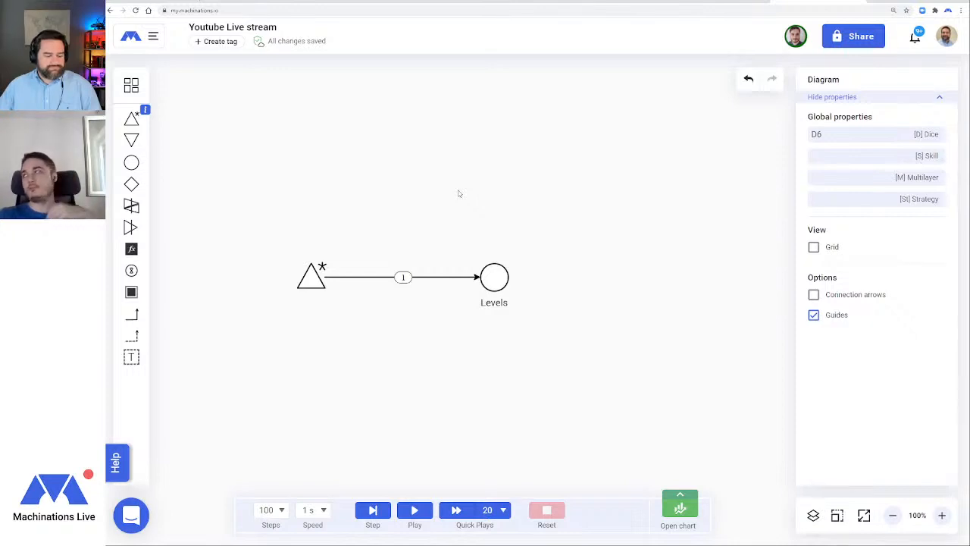
Delete the Levels pool and chain a Gate followed by a new Pool onto the Source
left_click(489, 277)
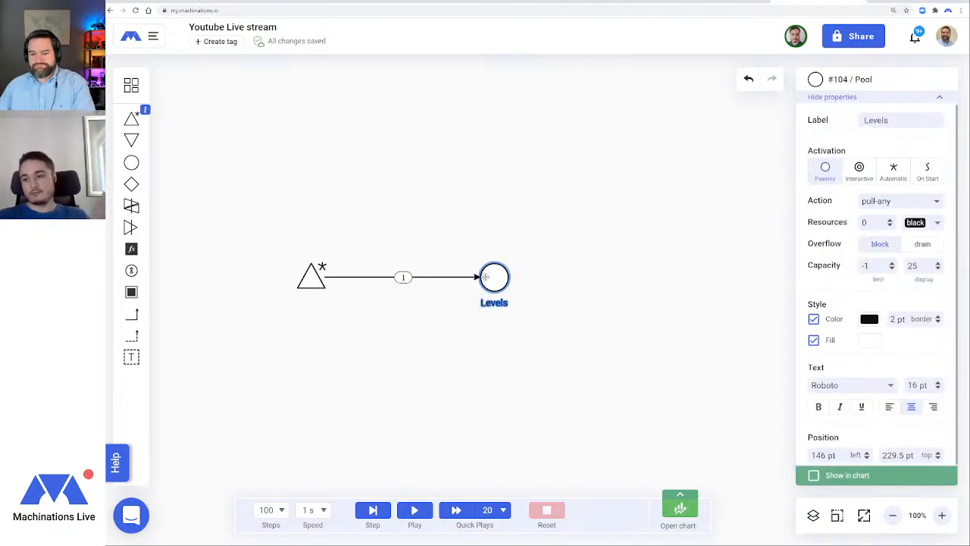
key("Delete")
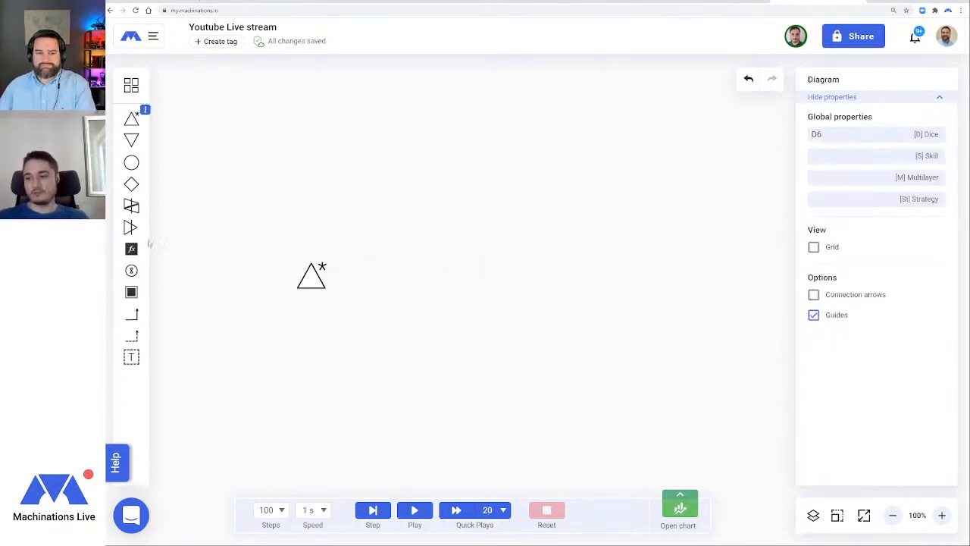
left_click(306, 277)
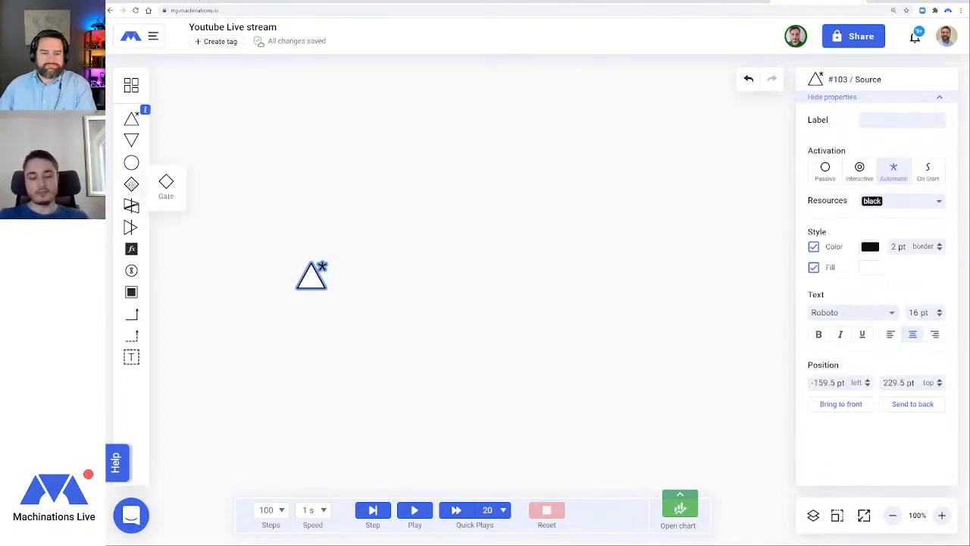
left_click(131, 184)
left_click(131, 162)
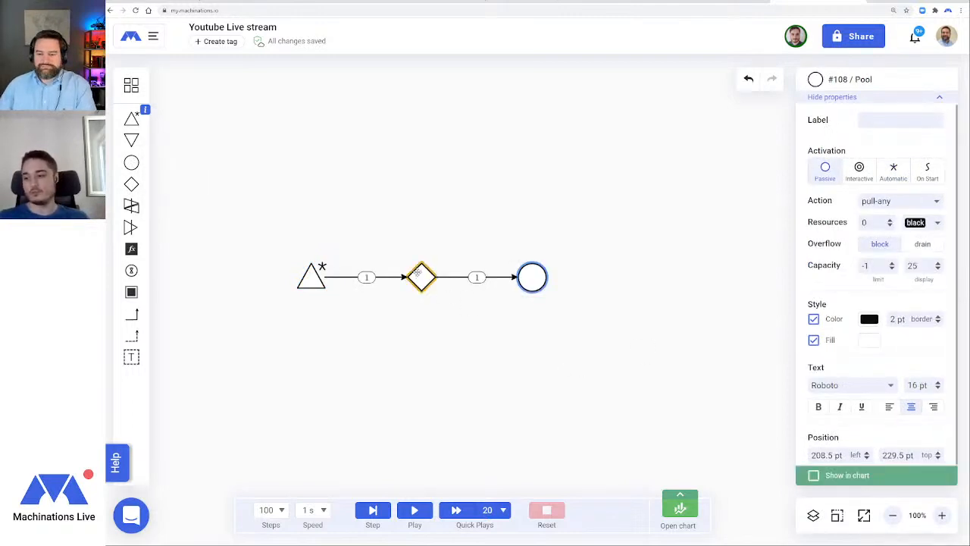
Set the gate's distribution to random
left_click(421, 277)
left_click(922, 222)
left_click(542, 356)
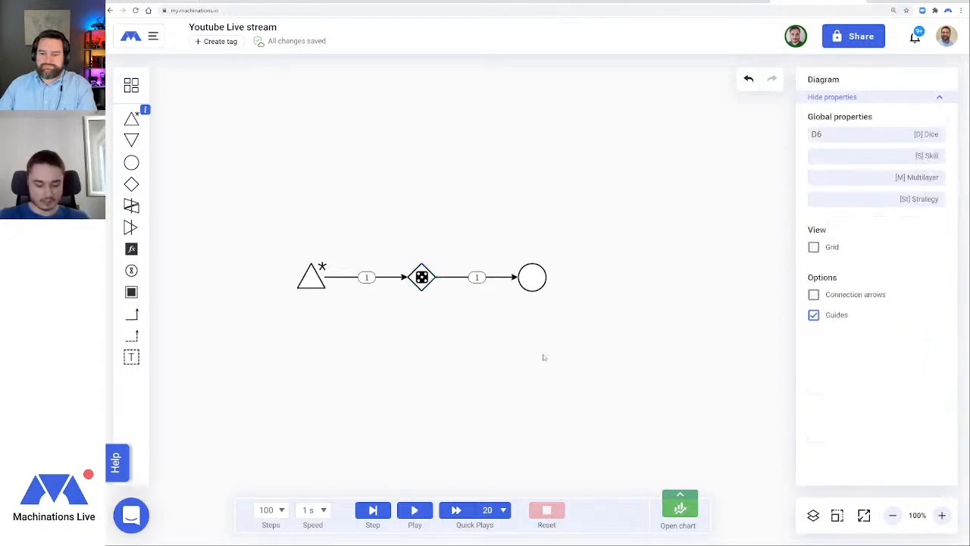
Add a second Pool connected to the gate and label it "Lose"
left_click(423, 274)
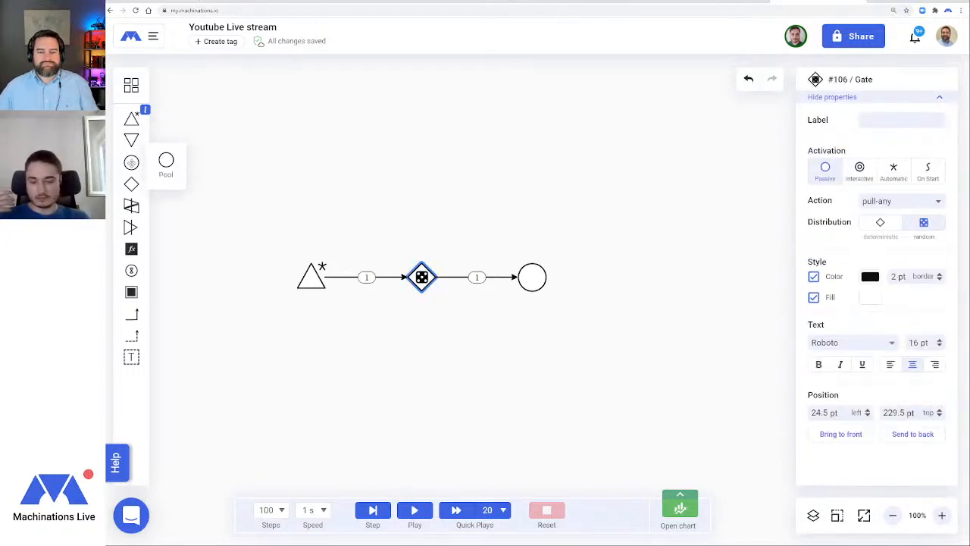
left_click(131, 162)
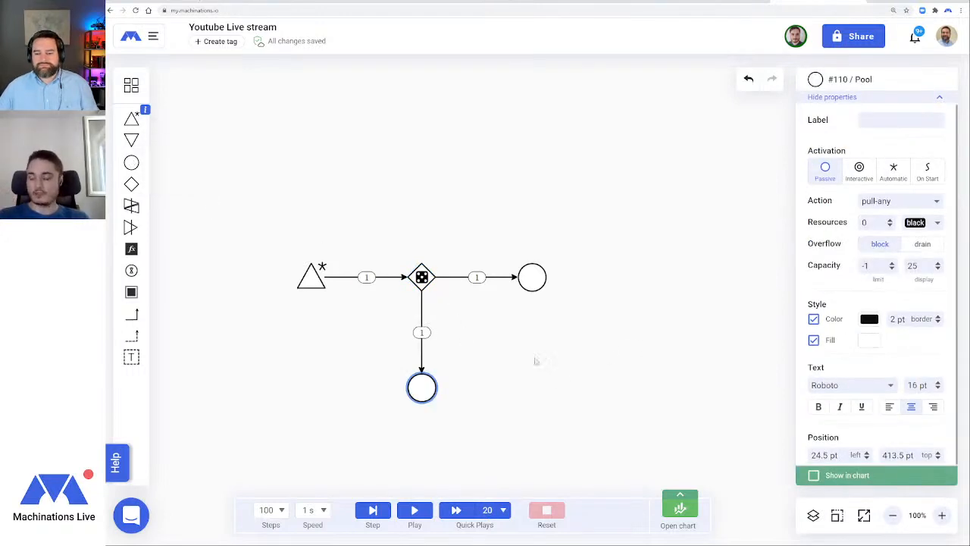
left_click(888, 122)
type("Lose")
key("Return")
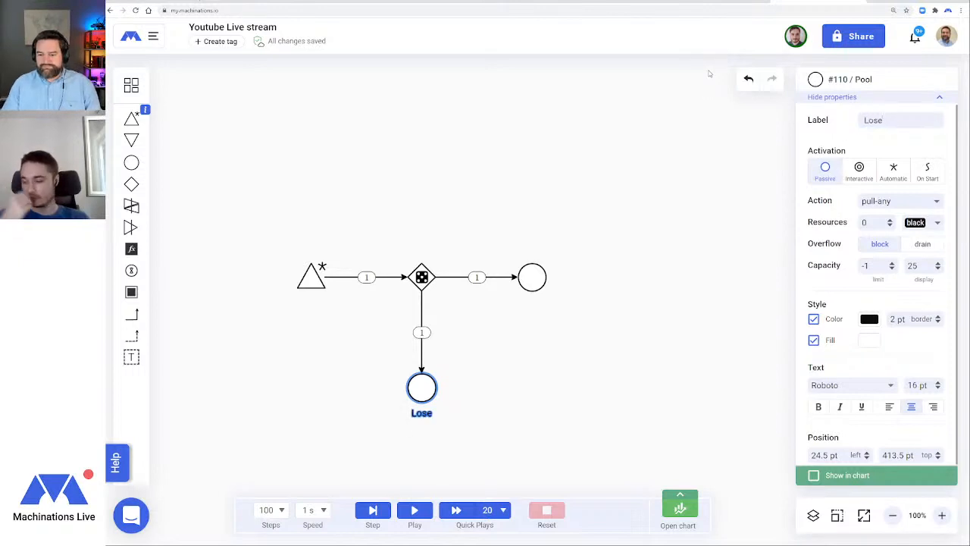
Label the gate's other output pool "Win"
left_click(532, 277)
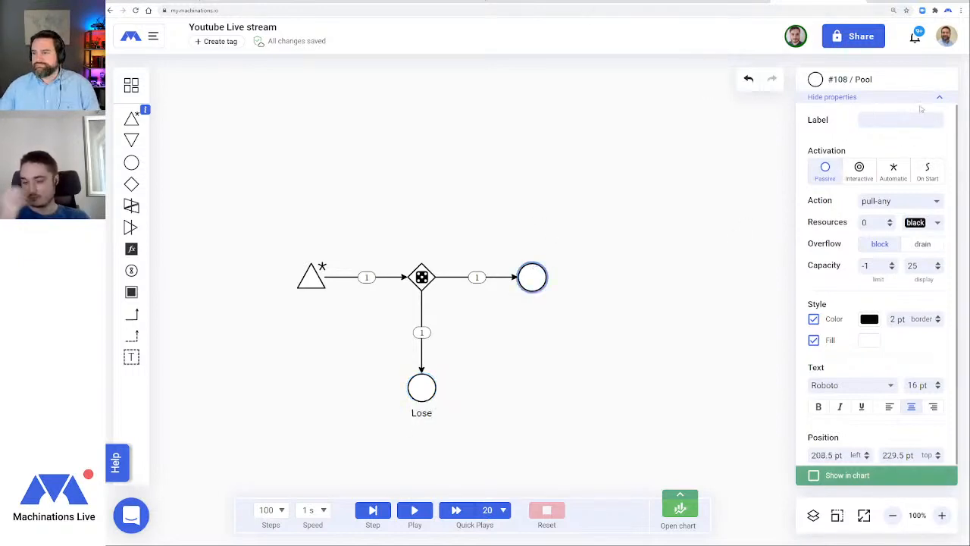
left_click(894, 120)
type("Win")
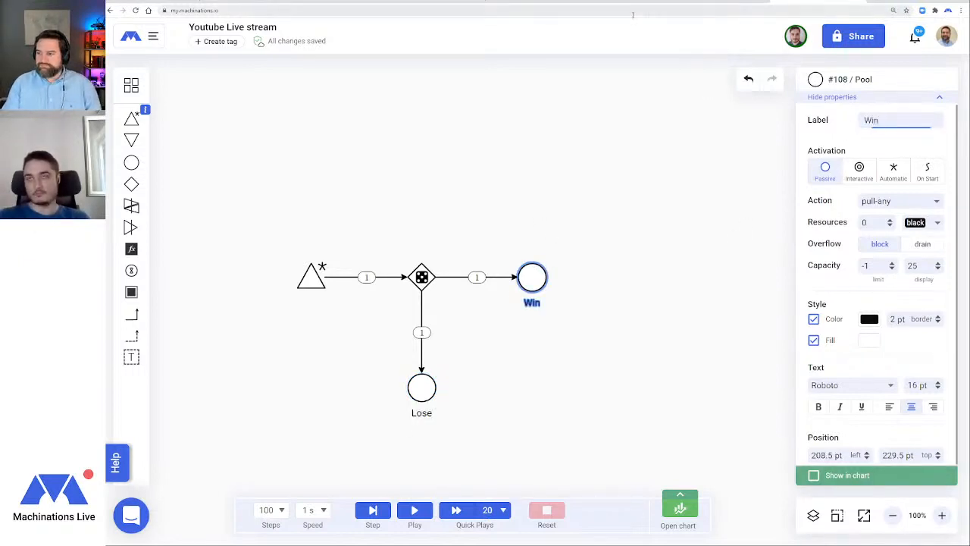
key("Return")
left_click(659, 269)
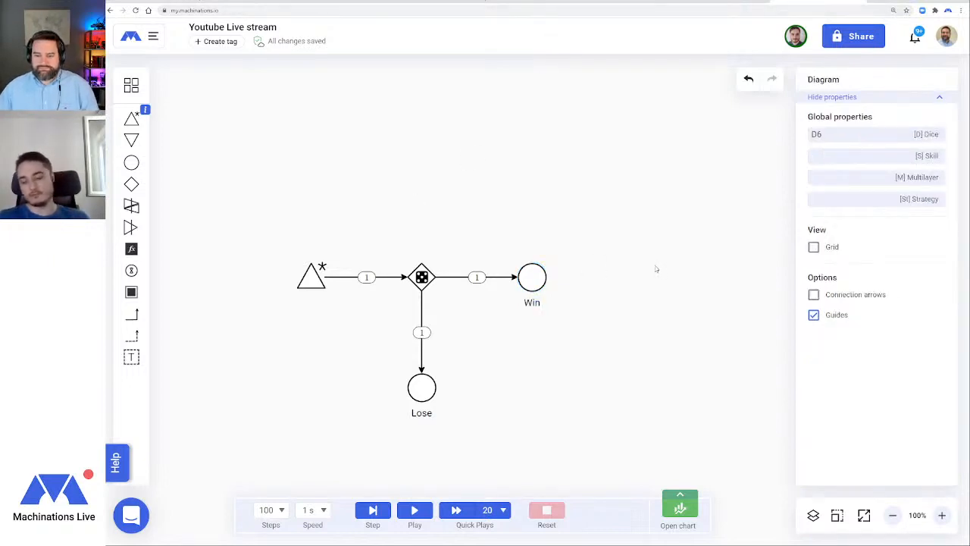
Run the simulation to watch resources split between the Win and Lose pools, and reset it
left_click(414, 510)
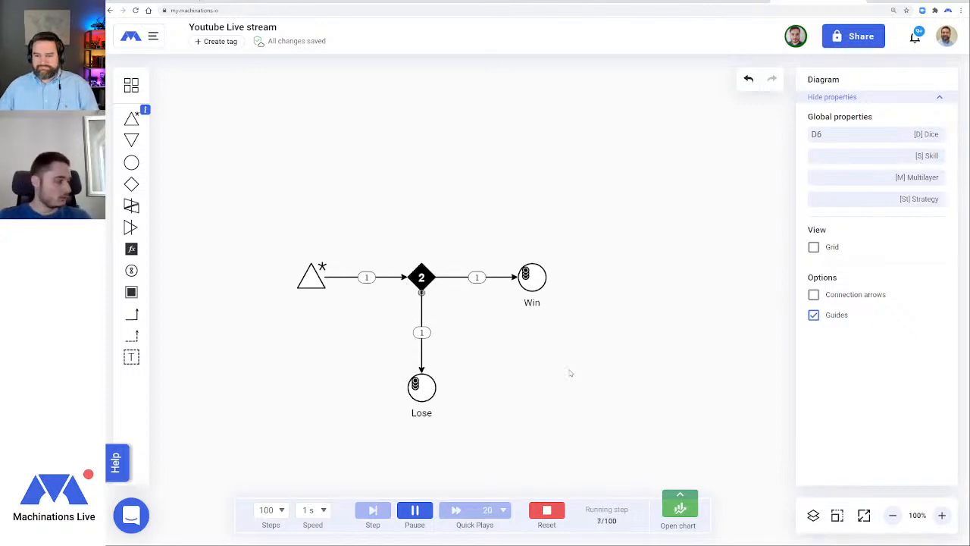
left_click_drag(566, 376, 617, 327)
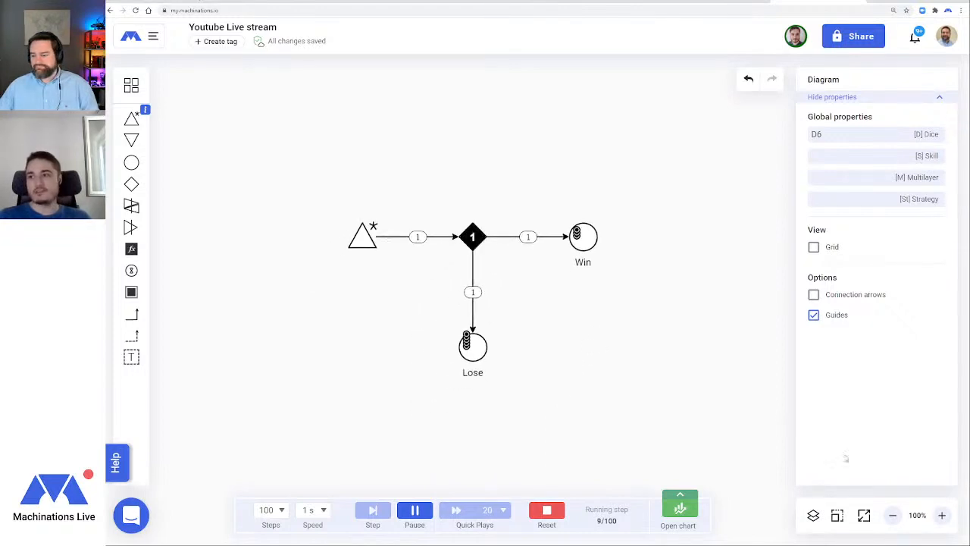
left_click(942, 515)
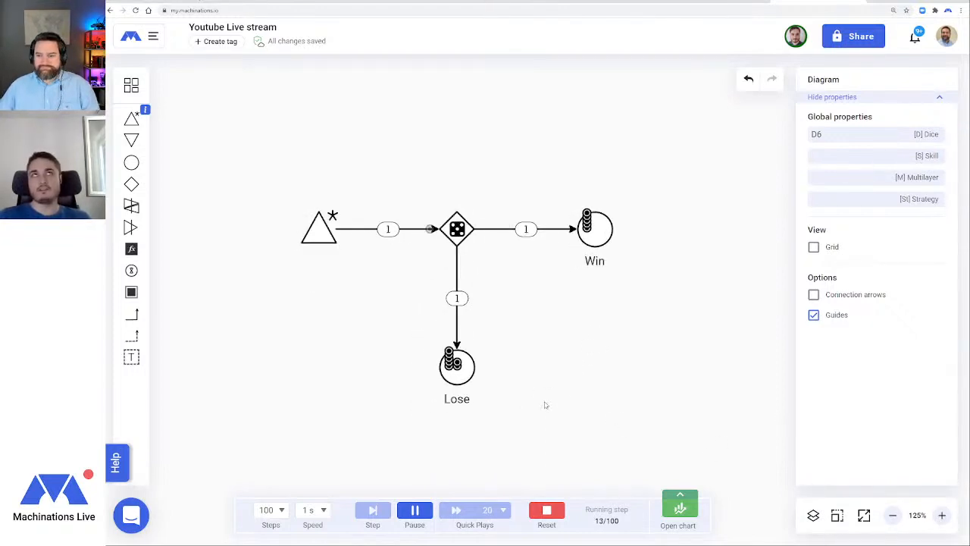
left_click(546, 509)
right_click(600, 360)
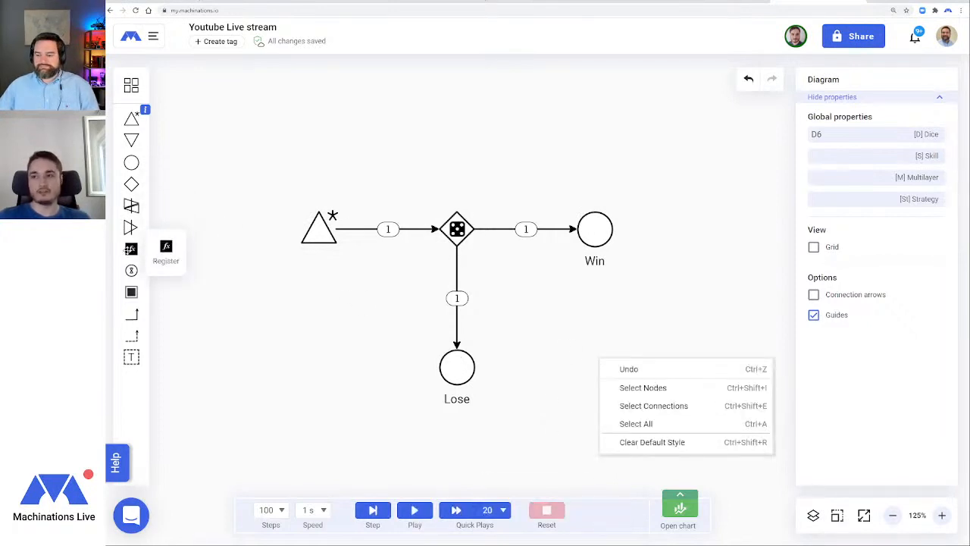
left_click(608, 307)
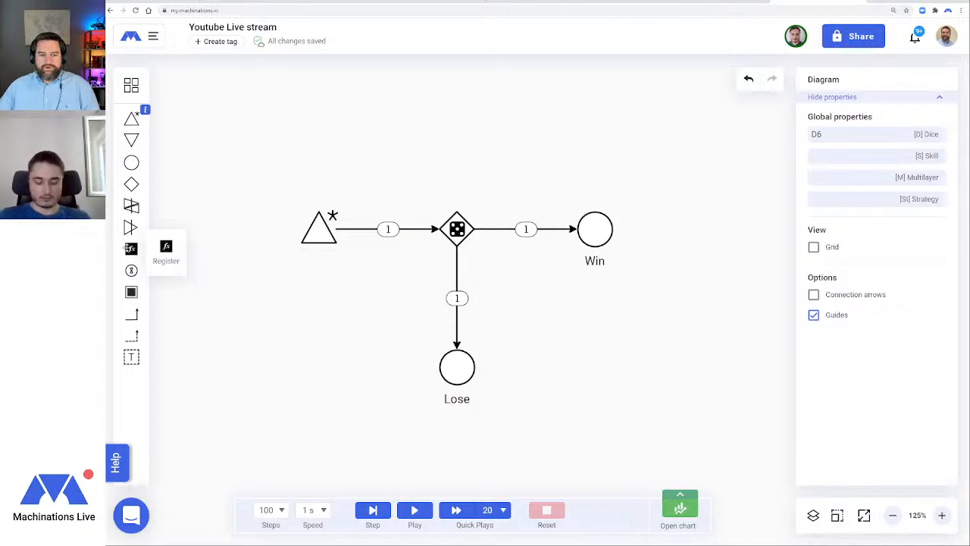
Place a Register in the free space below the Win pool and label it "Upgrades"
left_click_drag(131, 248, 612, 349)
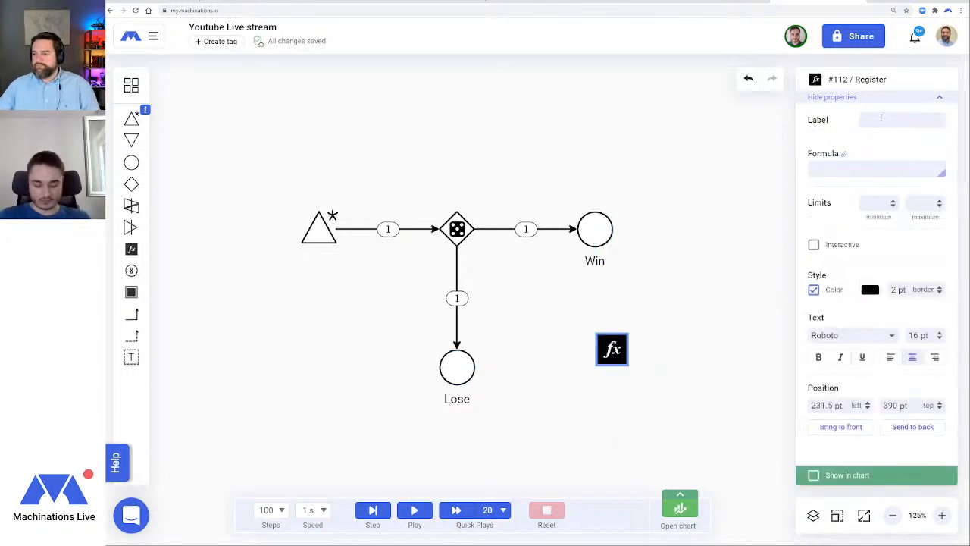
left_click(881, 119)
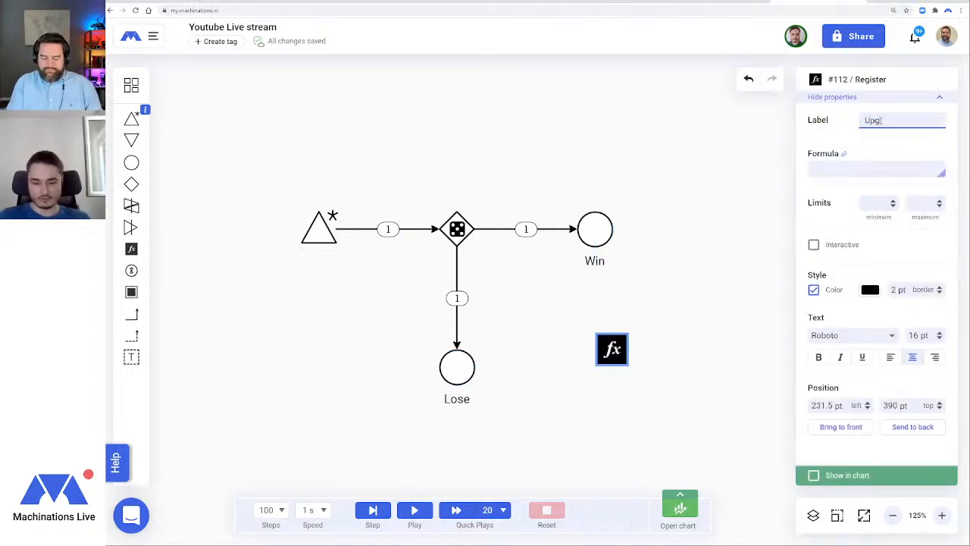
key("Return")
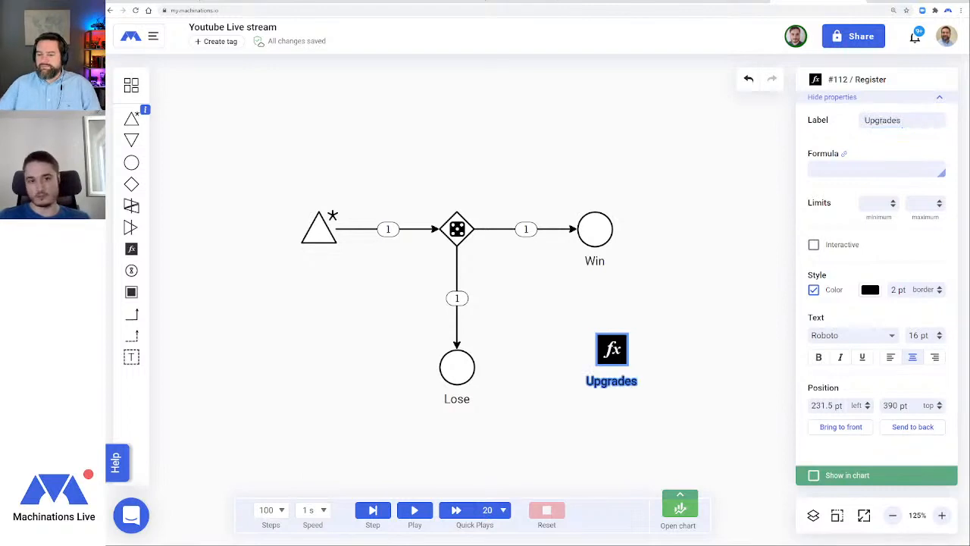
left_click(419, 125)
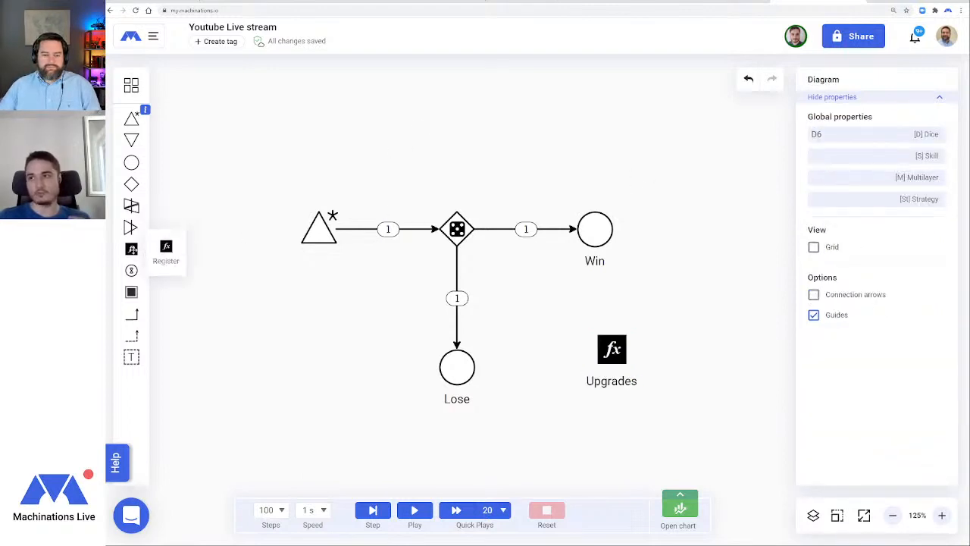
Place a Register below and to the left of the Upgrades register and label it "Player skill"
left_click_drag(131, 248, 544, 425)
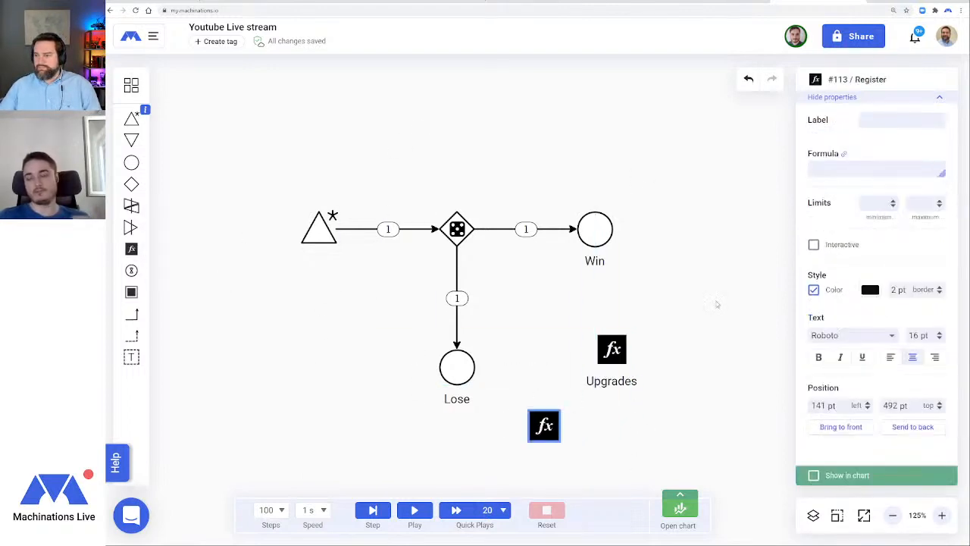
left_click(887, 119)
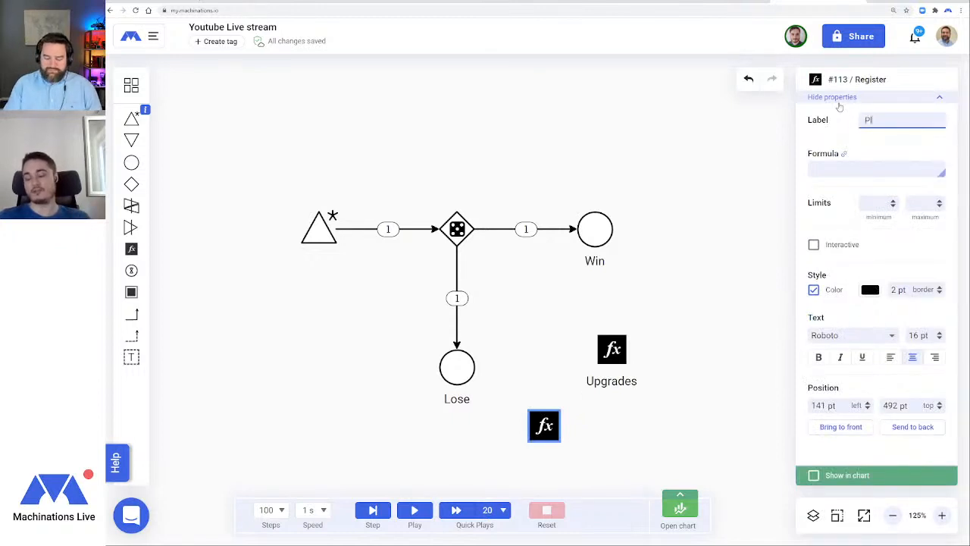
type("Player skil")
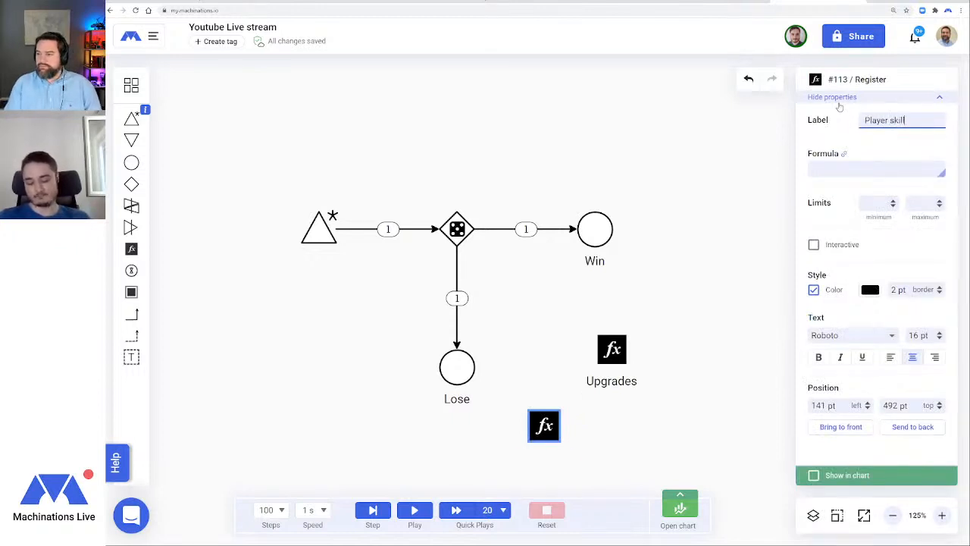
type("l")
key("Return")
left_click(535, 316)
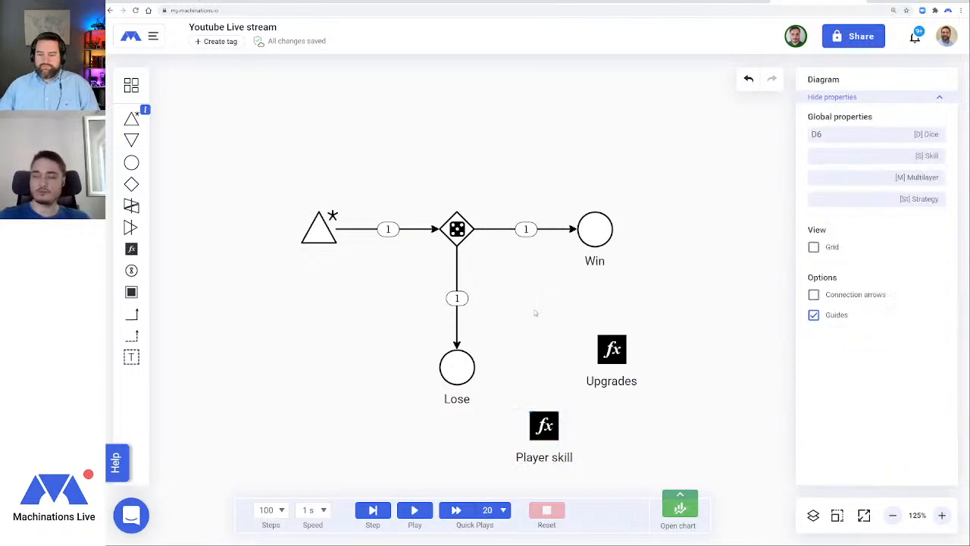
Move the Upgrades and Player skill registers slightly up and to the right, farther from the Win and Lose pools
left_click_drag(545, 292, 466, 264)
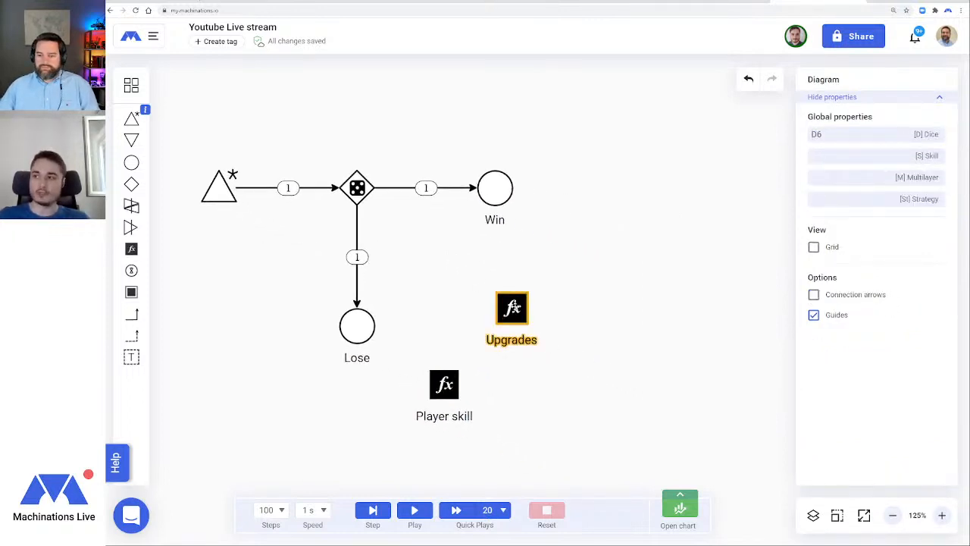
left_click_drag(515, 307, 550, 291)
left_click_drag(455, 386, 488, 371)
left_click(585, 393)
left_click_drag(131, 248, 621, 366)
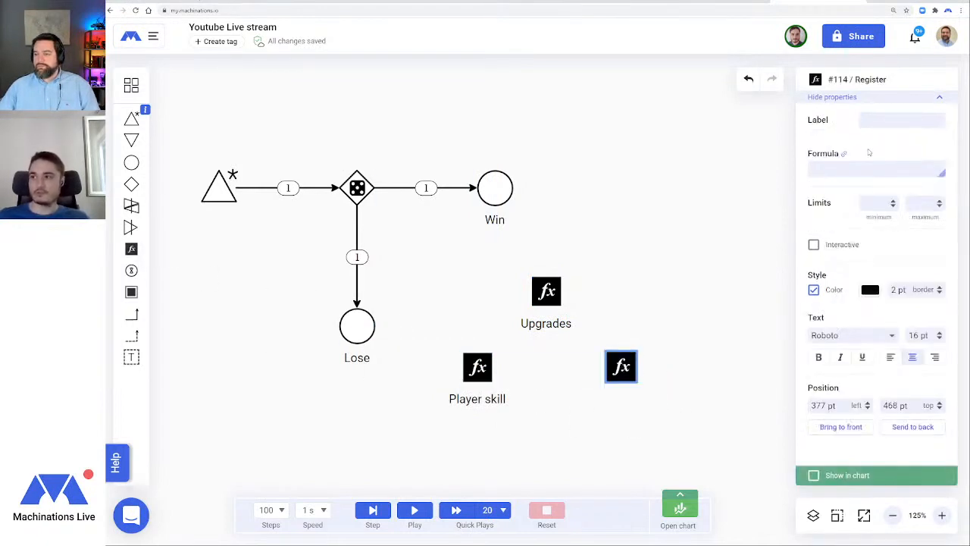
left_click(882, 115)
type("Appl")
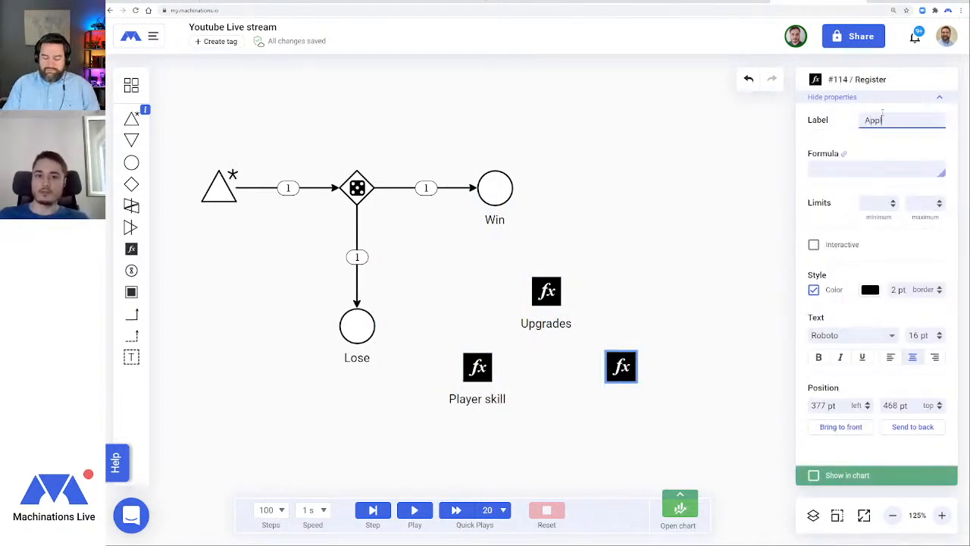
type("iances")
key("Return")
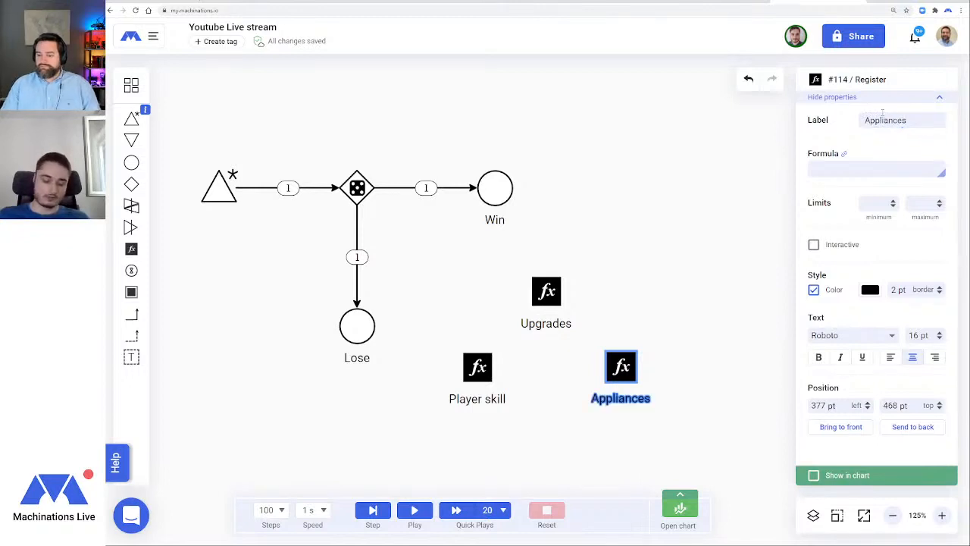
key("Delete")
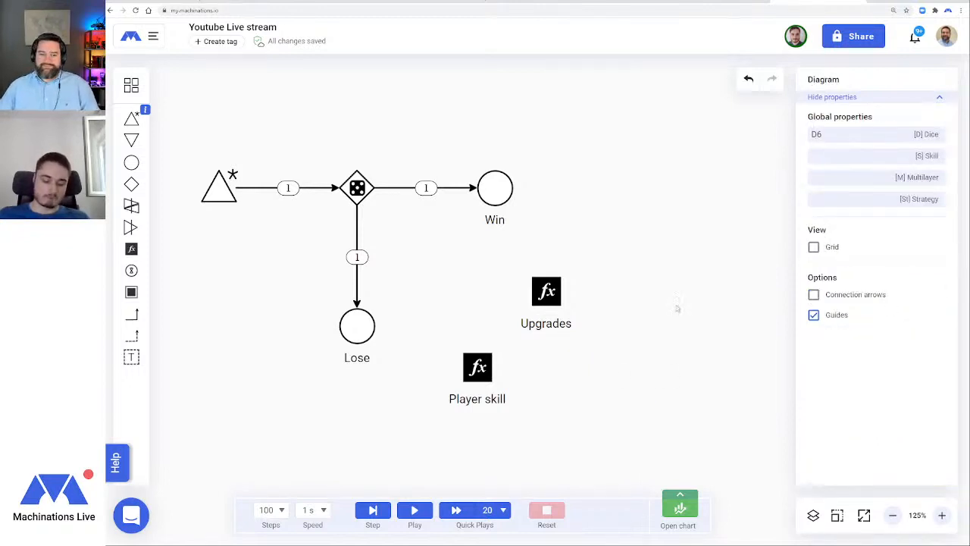
Place a Pool to the right of the Player skill register and label it "Appliances"
left_click_drag(131, 162, 619, 370)
left_click(879, 119)
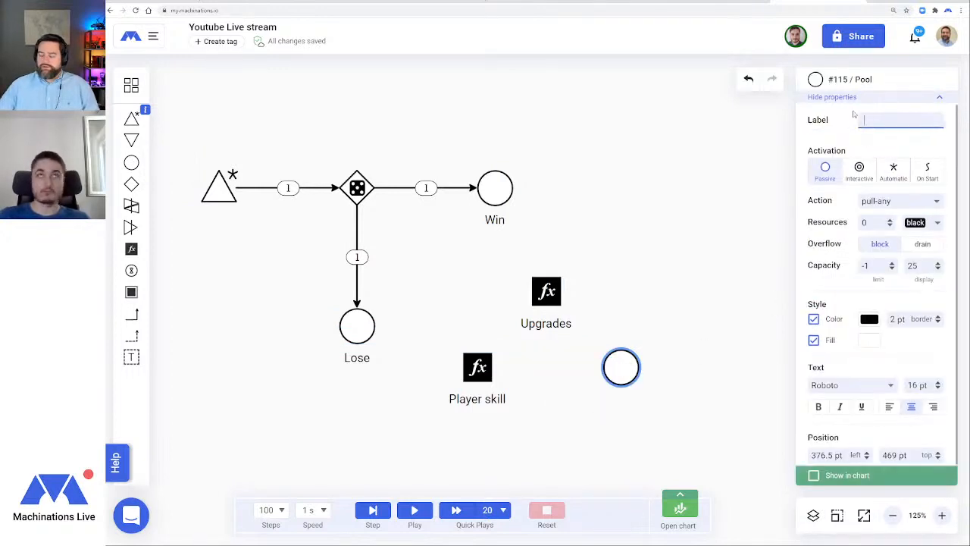
type("Appliances")
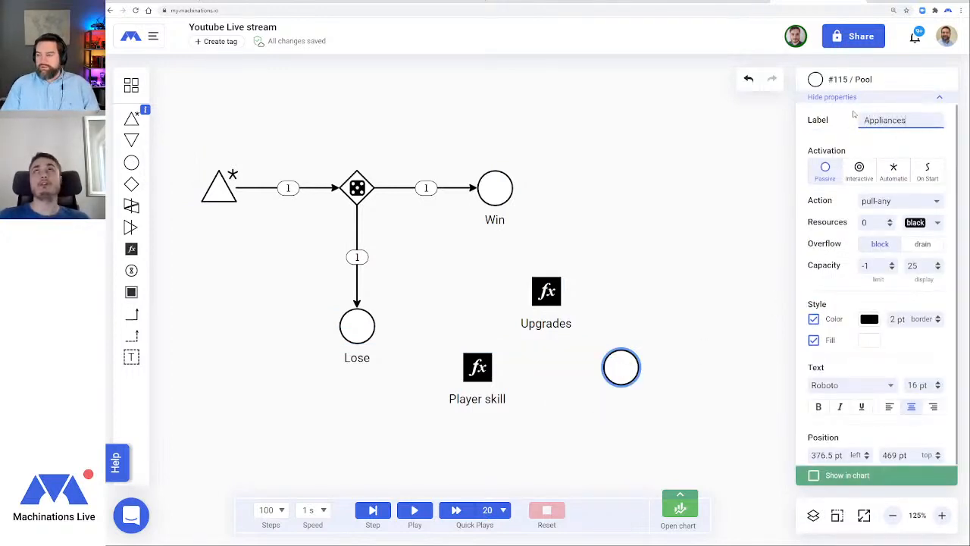
key("Return")
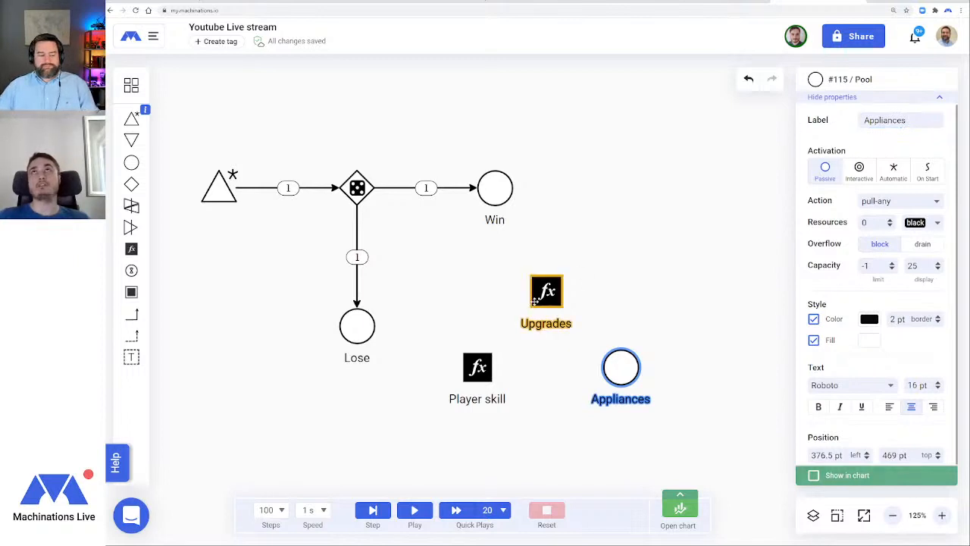
left_click(648, 272)
Place a Pool above the Win pool, label it "Life" and give it 5 resources
left_click_drag(599, 193, 663, 255)
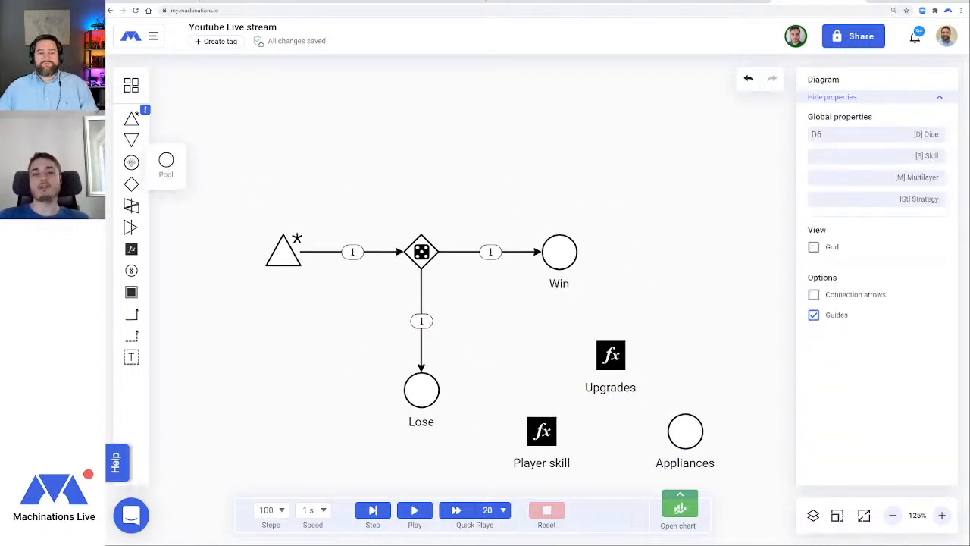
left_click_drag(132, 162, 559, 114)
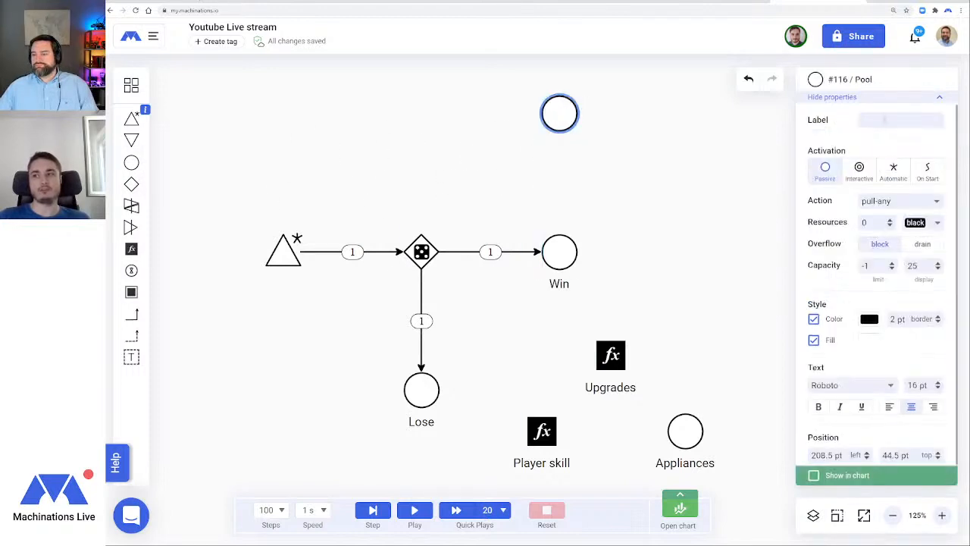
left_click(883, 120)
type("Life")
key("Return")
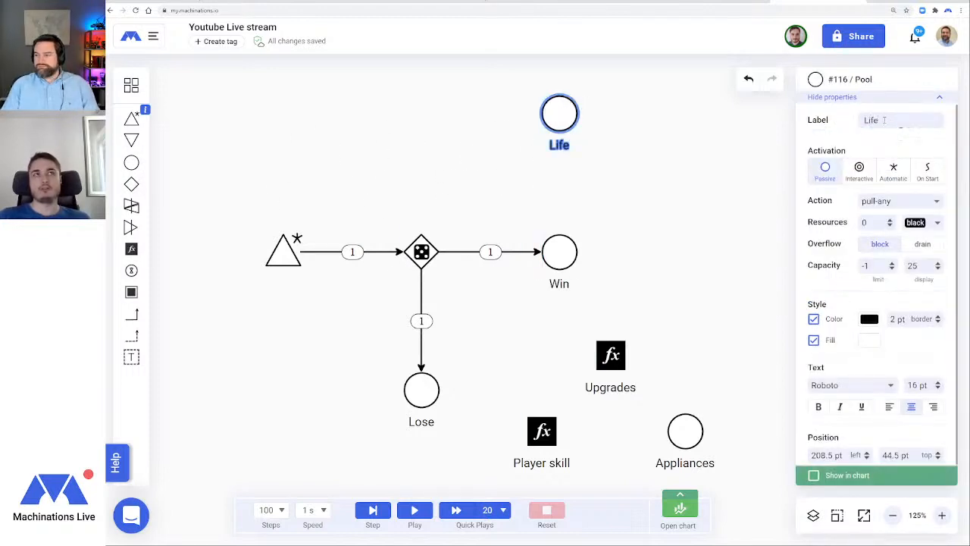
double_click(871, 223)
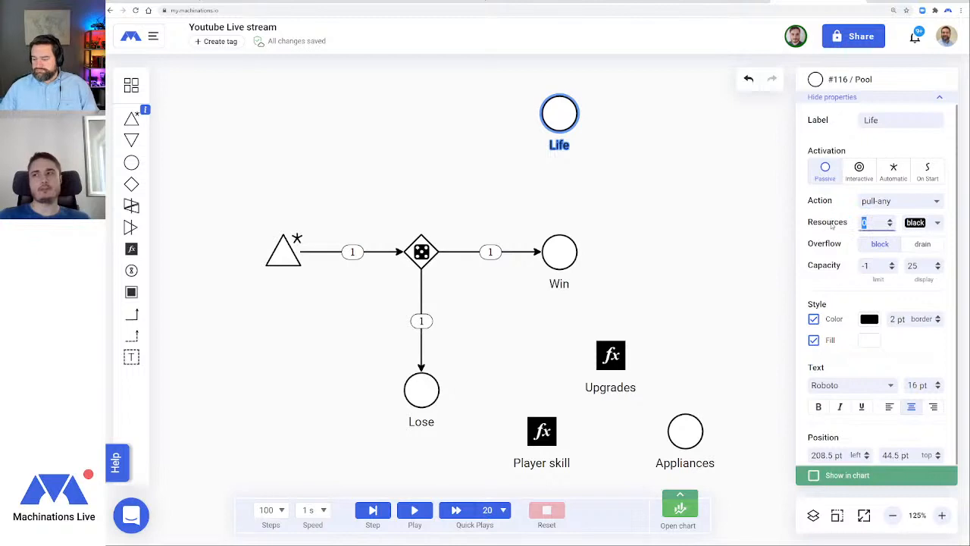
type("5")
left_click(652, 183)
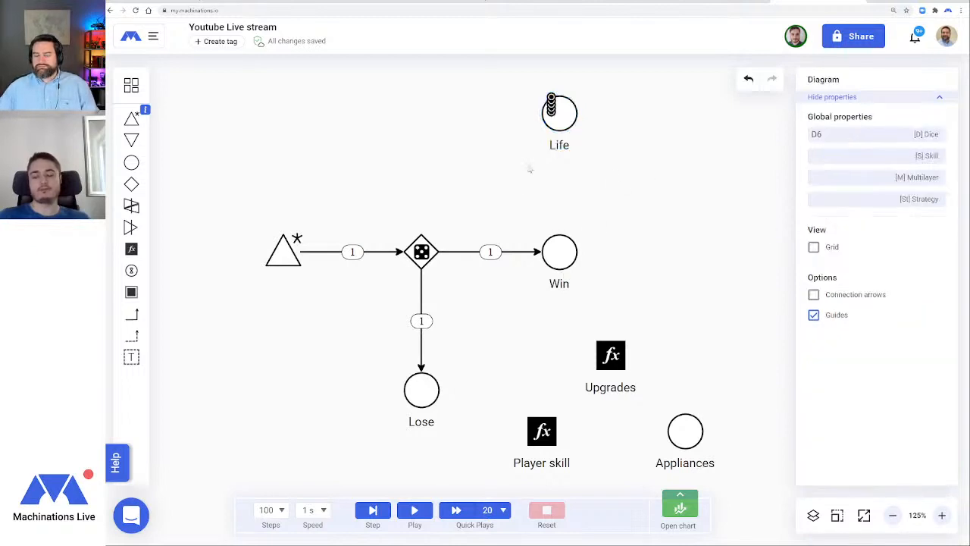
Place a Pool above the gate, level with the Life pool, and label it "Gems"
left_click_drag(530, 168, 491, 201)
left_click(524, 157)
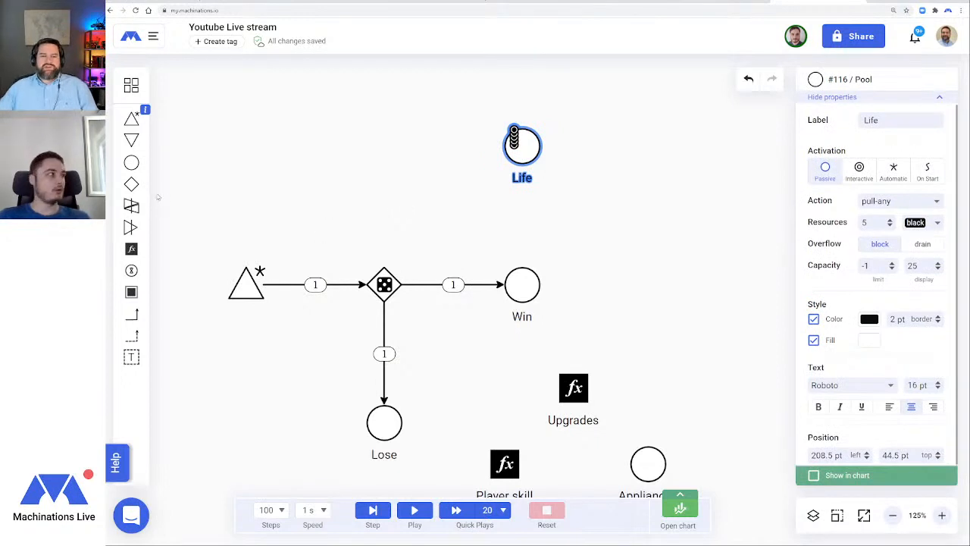
left_click_drag(131, 162, 382, 143)
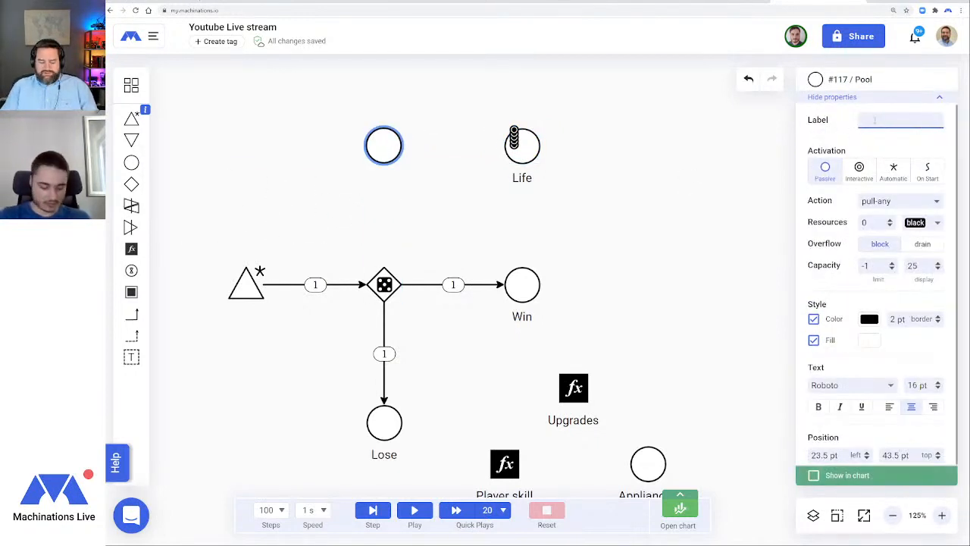
type("Gems")
key("Return")
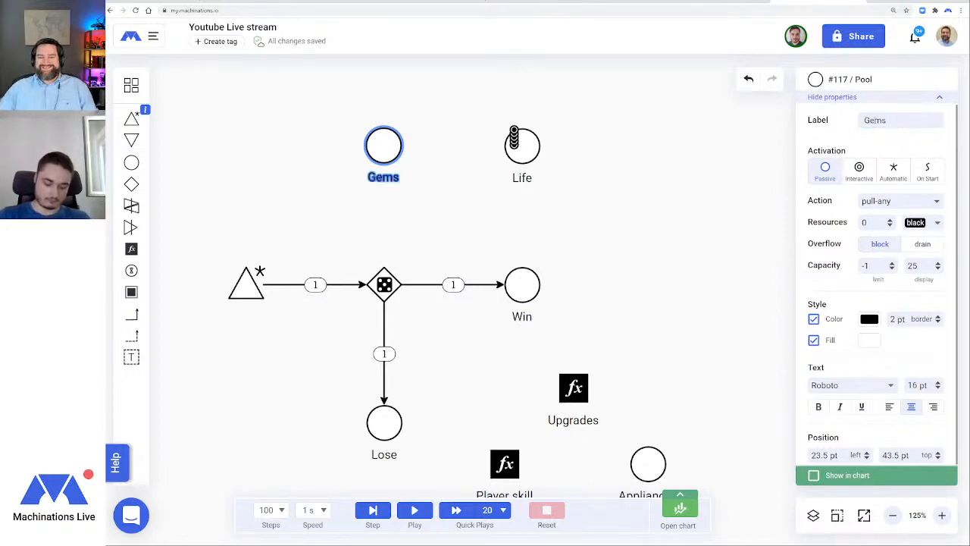
left_click(663, 223)
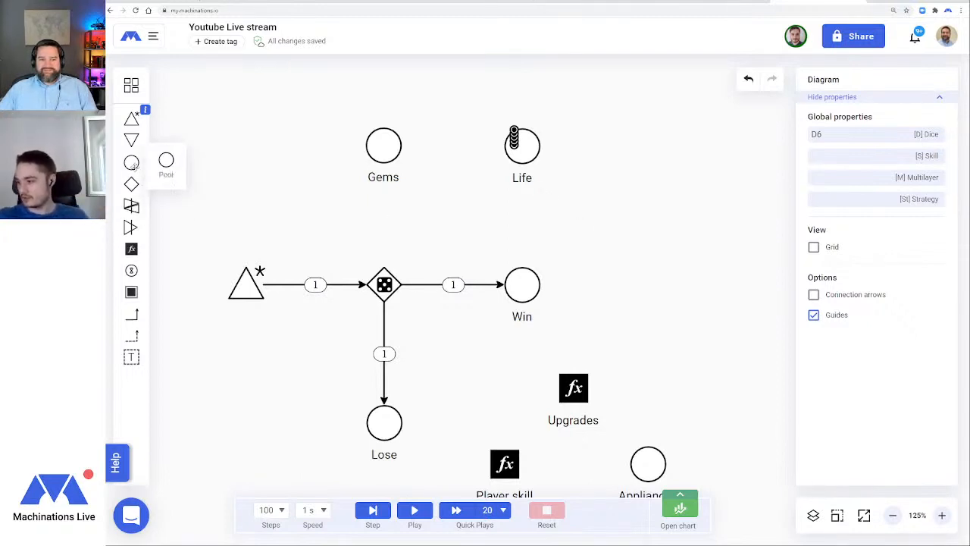
Place a Pool above the source, in line with the Gems pool, and label it "$$ Dollars"
left_click_drag(168, 162, 246, 145)
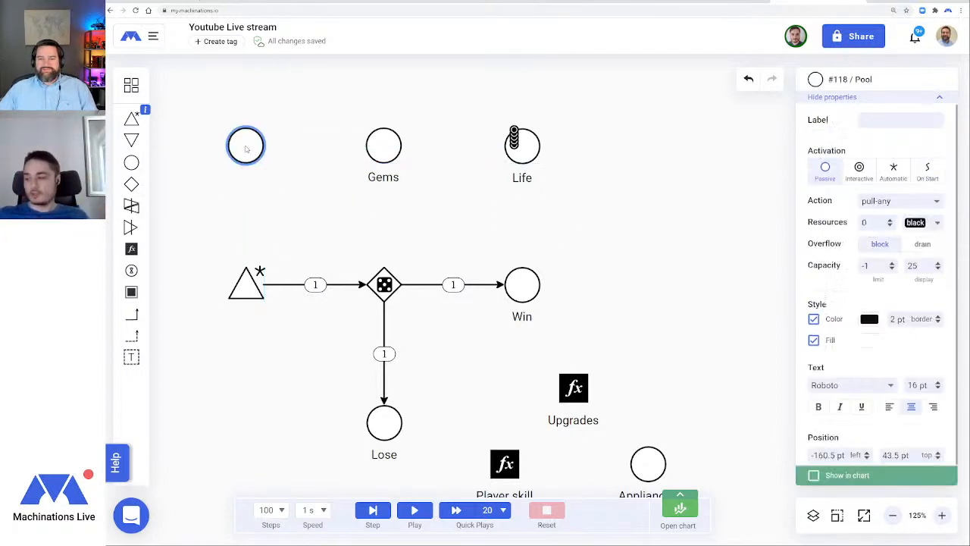
left_click(884, 123)
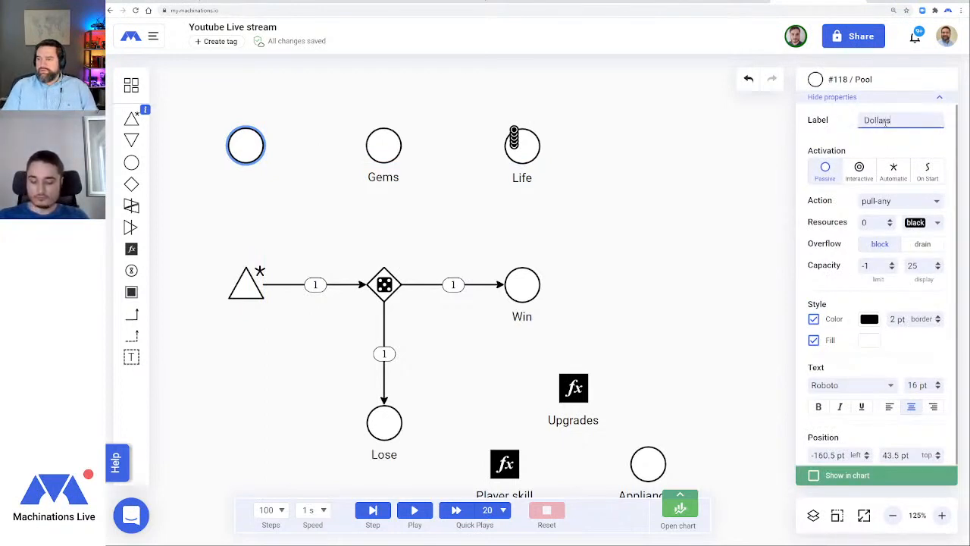
type("Dollars")
key("Home")
type("$$")
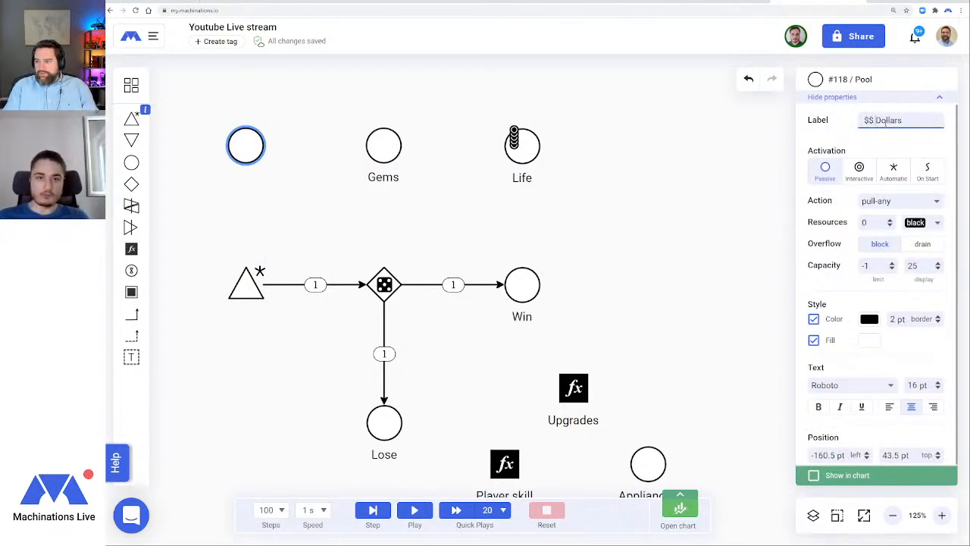
key("Return")
left_click(636, 255)
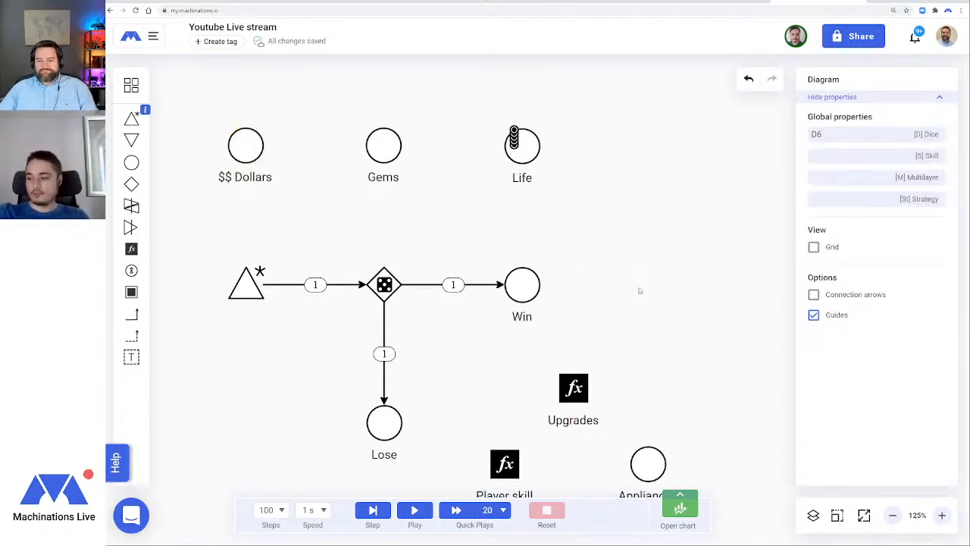
Place a new automatic Source in the empty canvas area to the right of the existing diagram
left_click_drag(639, 291, 623, 229)
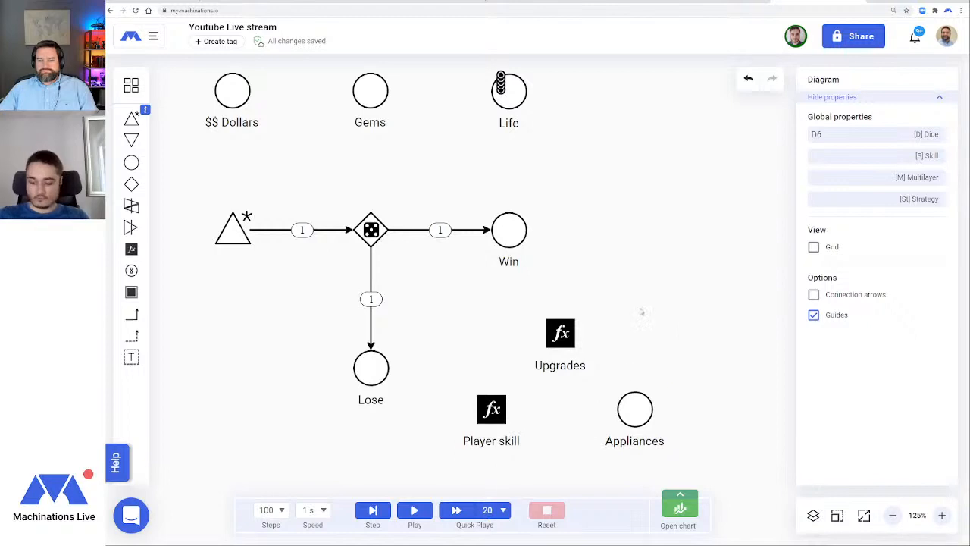
left_click(891, 514)
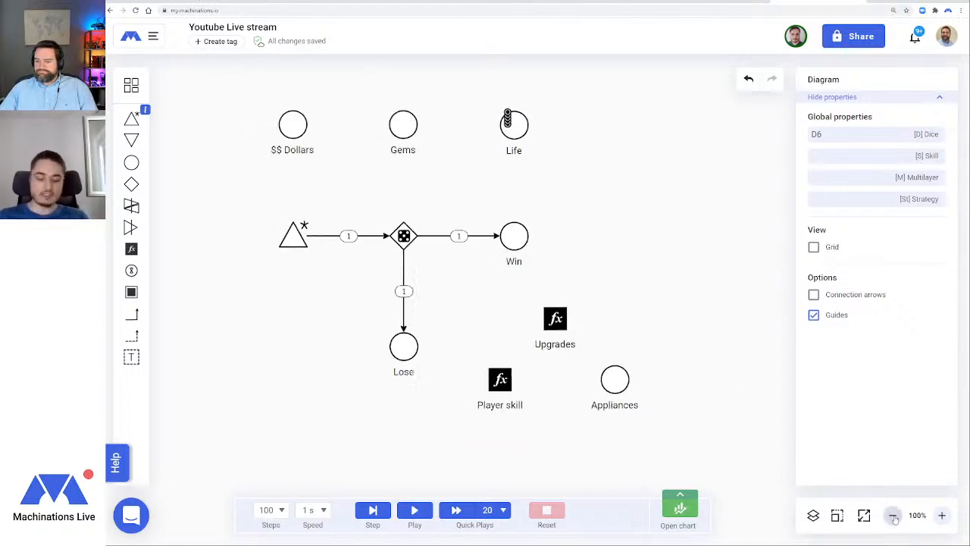
left_click(892, 515)
left_click_drag(686, 286, 411, 303)
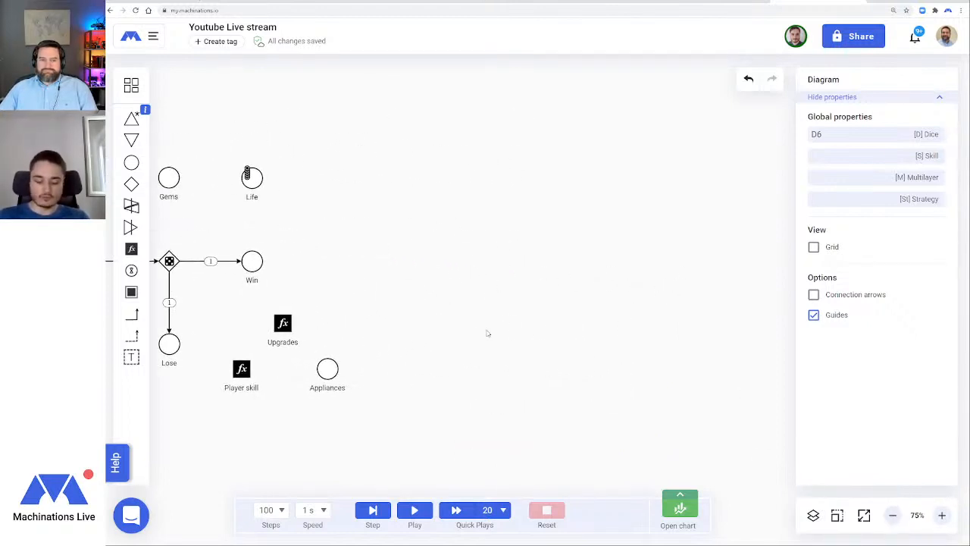
left_click(131, 119)
left_click(516, 155)
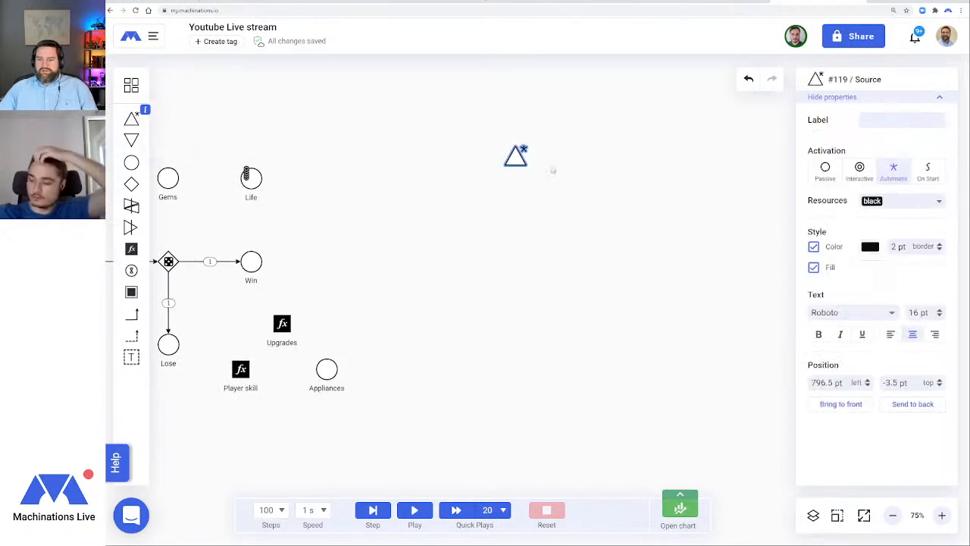
left_click_drag(647, 228, 484, 327)
Add a Pool connected to the new source and move it farther to the right
left_click(360, 258)
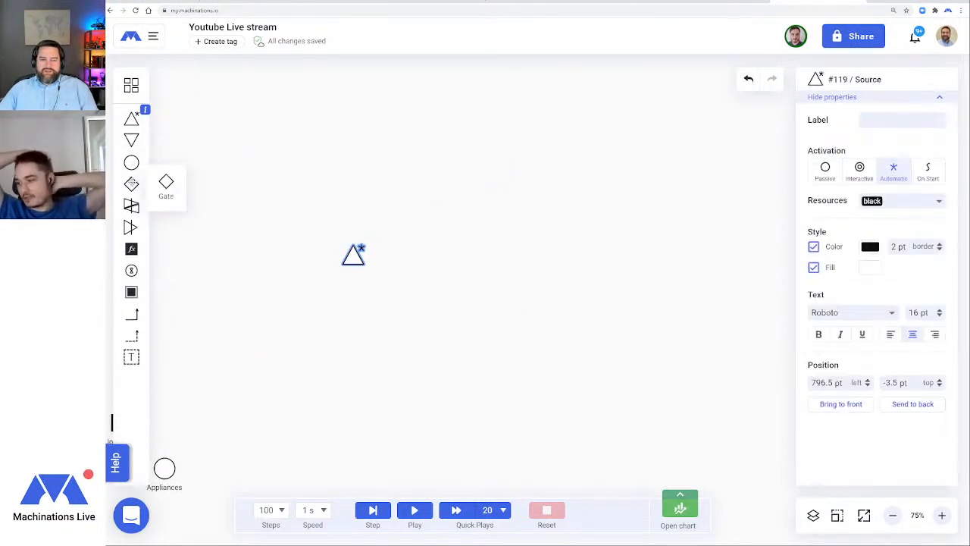
left_click(131, 162)
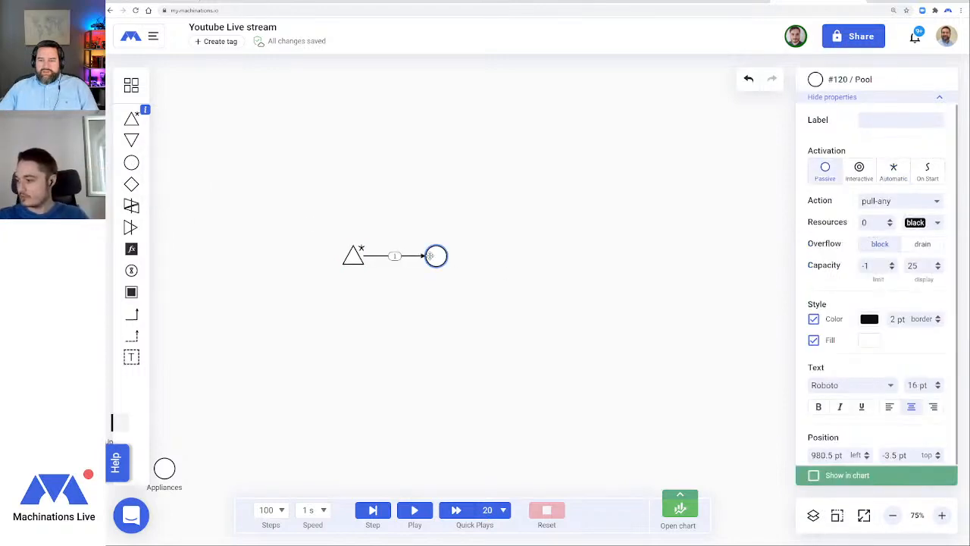
left_click_drag(438, 257, 550, 259)
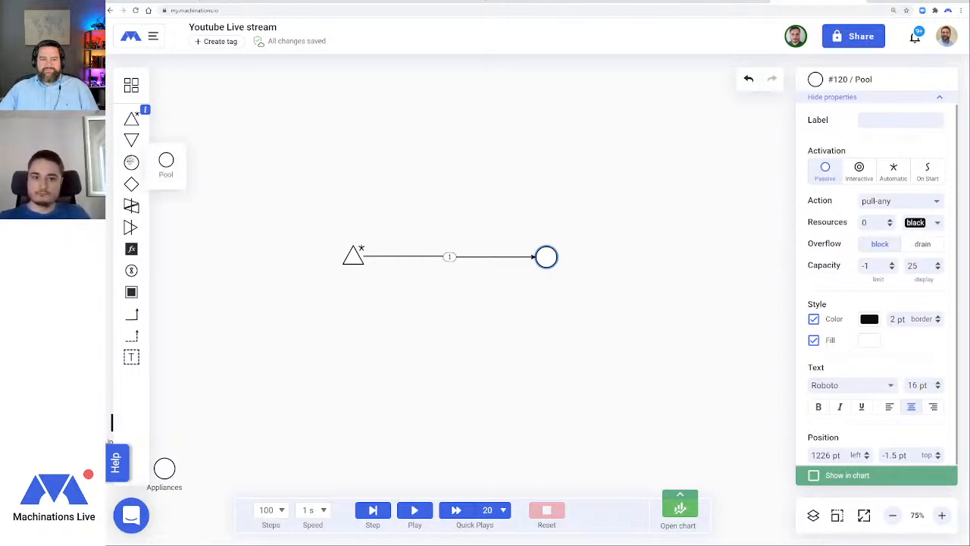
left_click(131, 162)
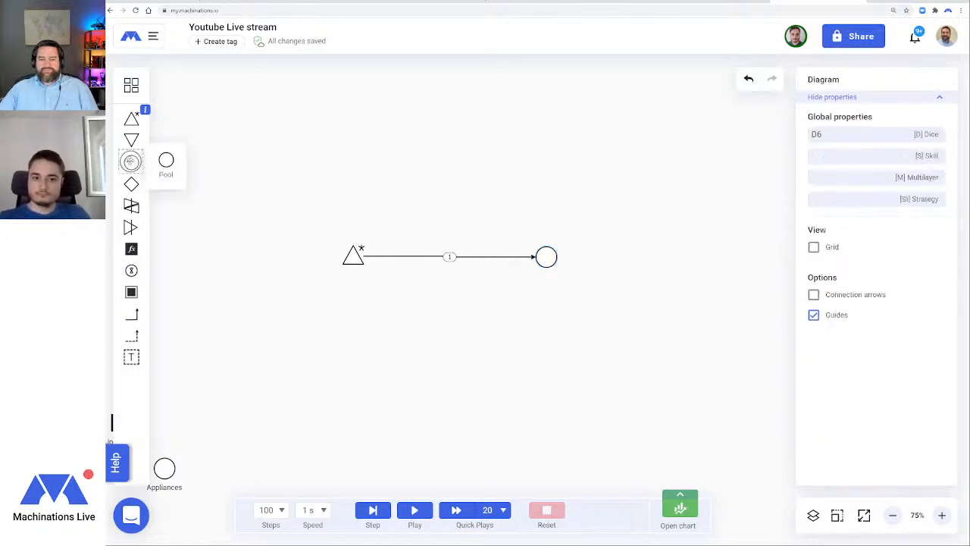
Add a Converter connected above the new pool, and a Pool connected to the converter's left as its output
left_click(546, 258)
left_click(131, 227)
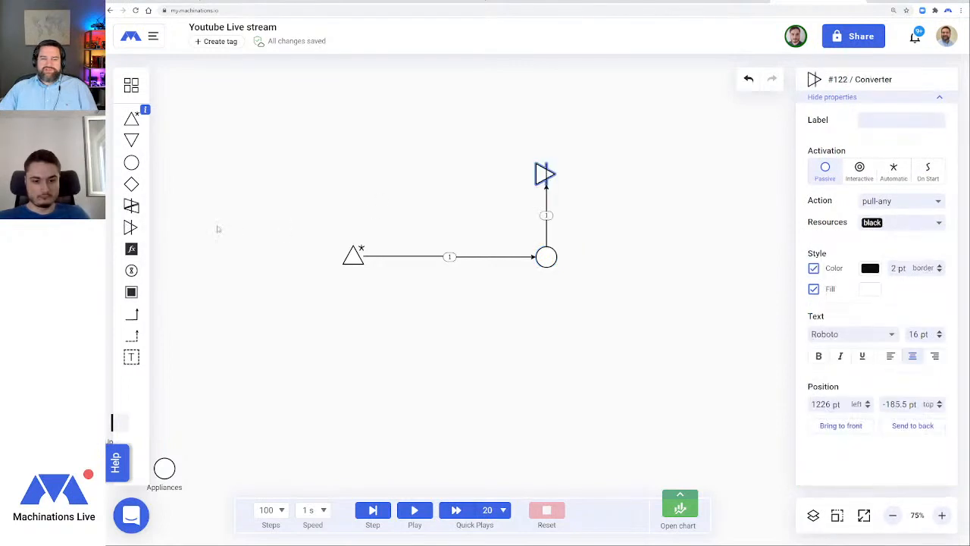
left_click(131, 162)
left_click(463, 174)
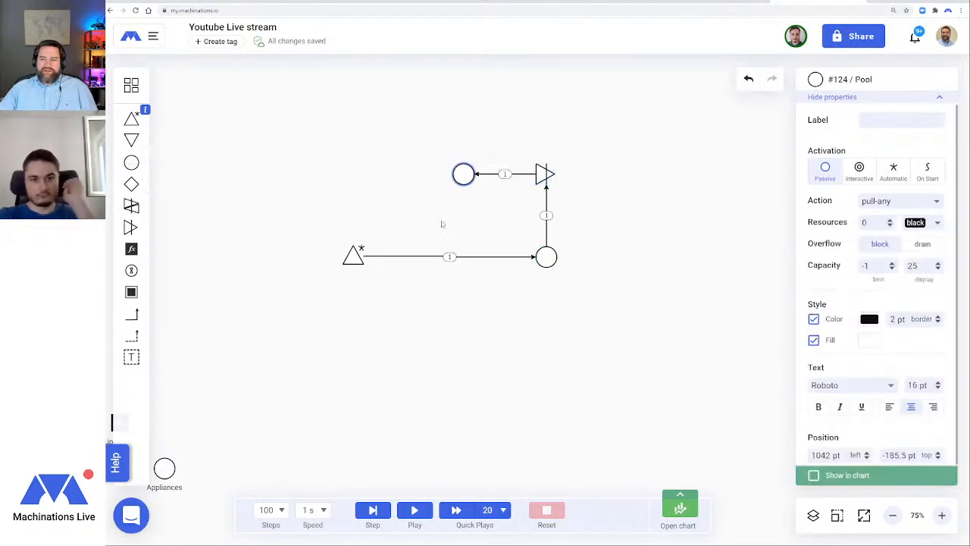
Draw a state connection from the upper pool to the resource connection between the source and the lower pool
left_click(485, 232)
left_click(131, 335)
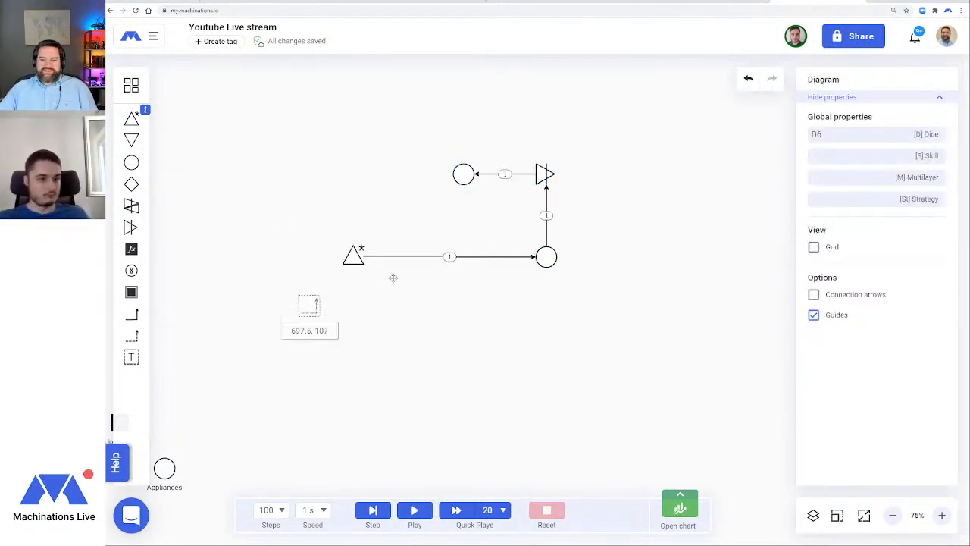
left_click_drag(463, 173, 450, 256)
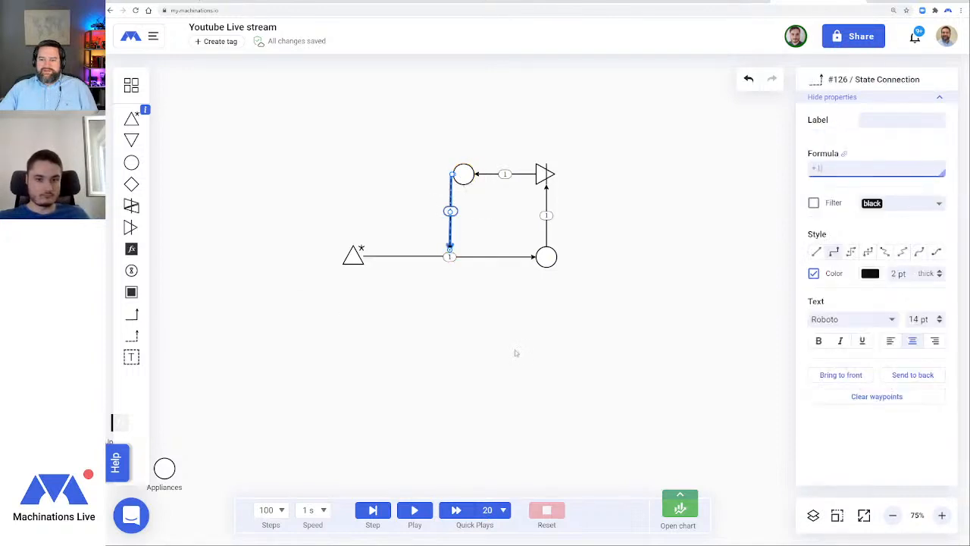
left_click(516, 350)
Delete the resource connection between the source and the lower pool, along with the upper pool's state connection
left_click(500, 257)
key("Delete")
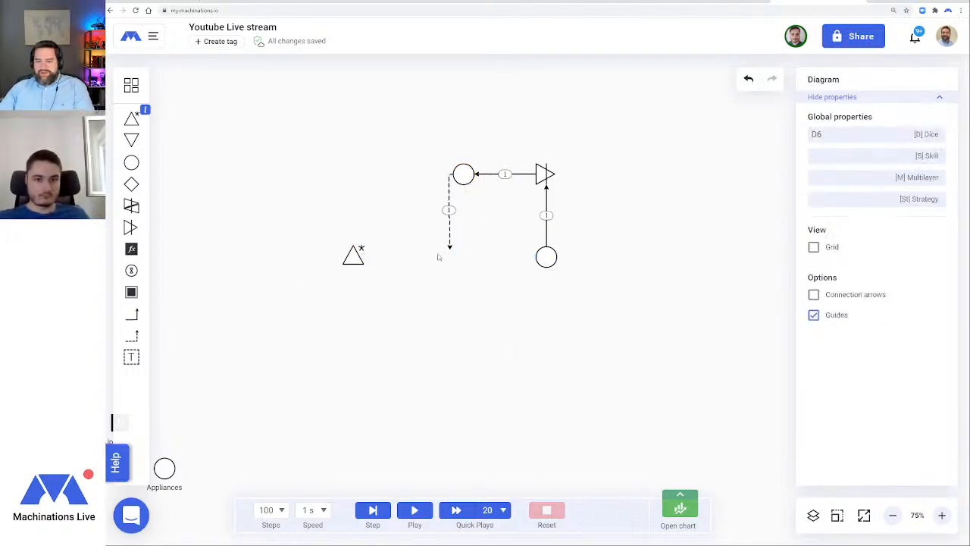
left_click(450, 229)
key("Delete")
Insert a Gate between the source and lower pool, and link the upper pool to the gate's output with a straight state connection
left_click(355, 255)
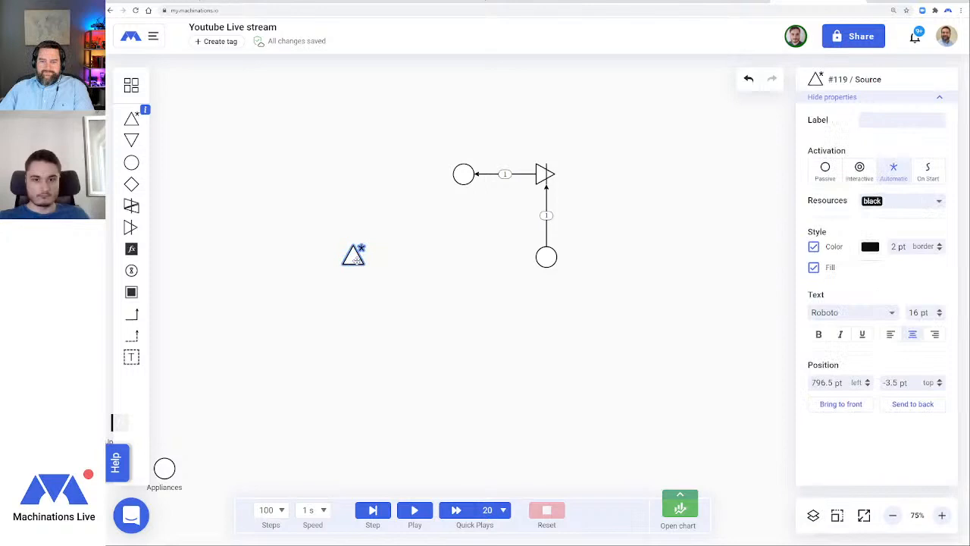
left_click(131, 184)
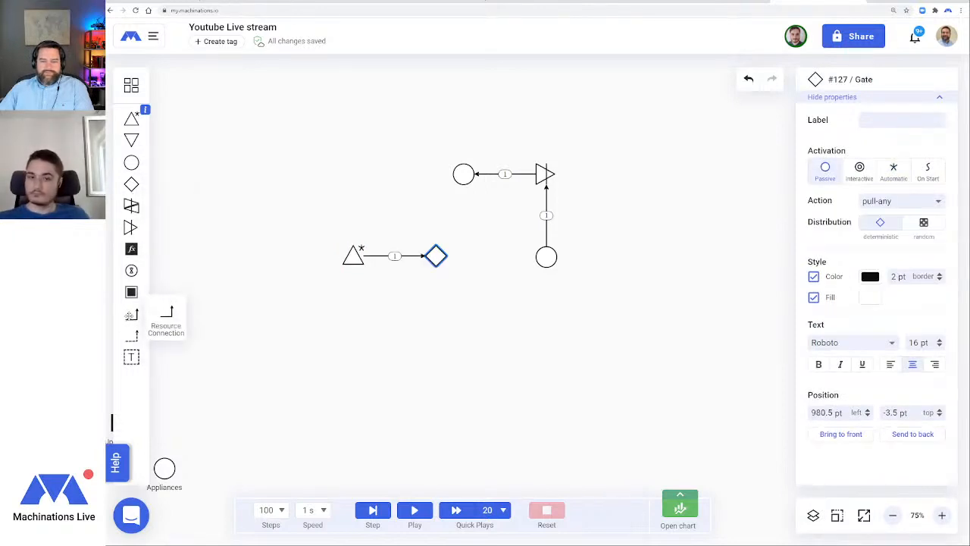
mouse_move(130, 315)
left_mouse_down()
mouse_move(438, 256)
mouse_move(545, 256)
left_mouse_up()
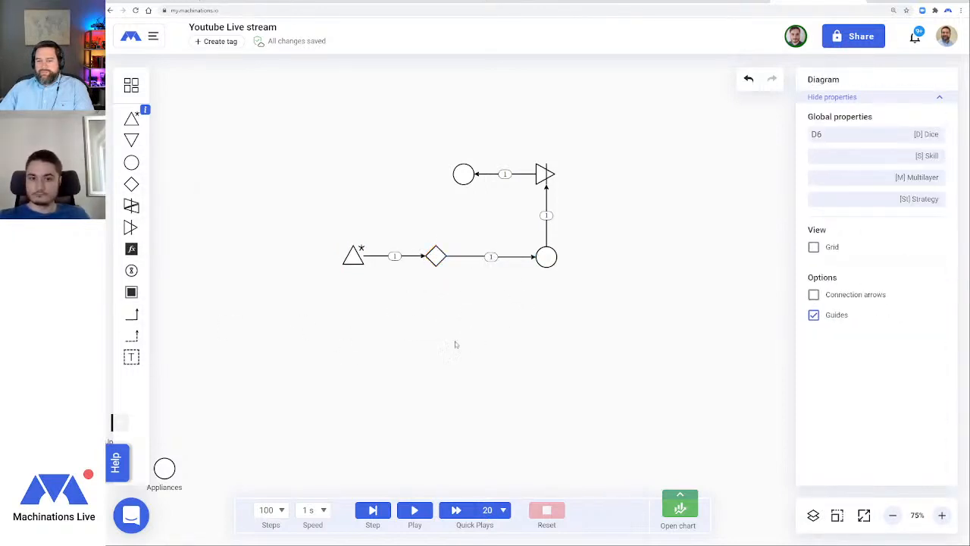
left_click_drag(248, 320, 491, 256)
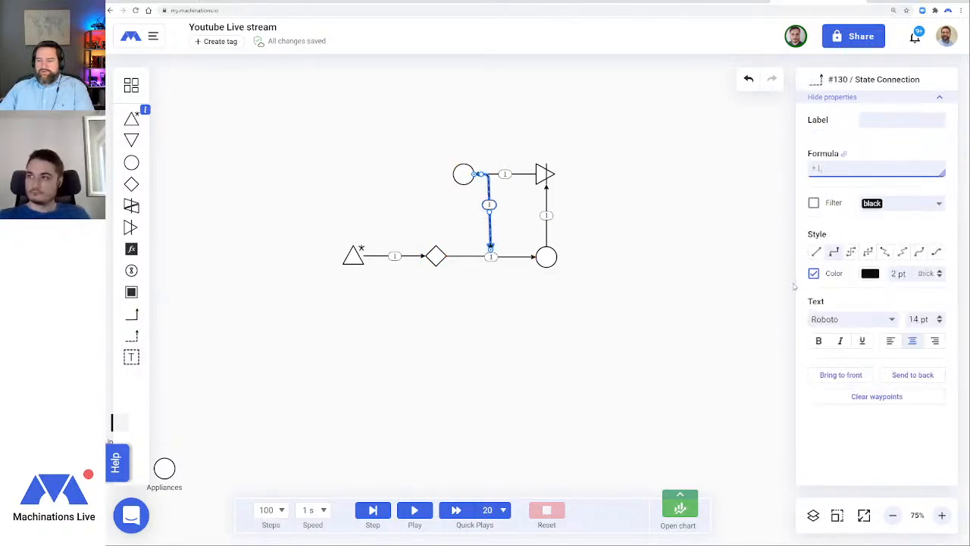
left_click(405, 316)
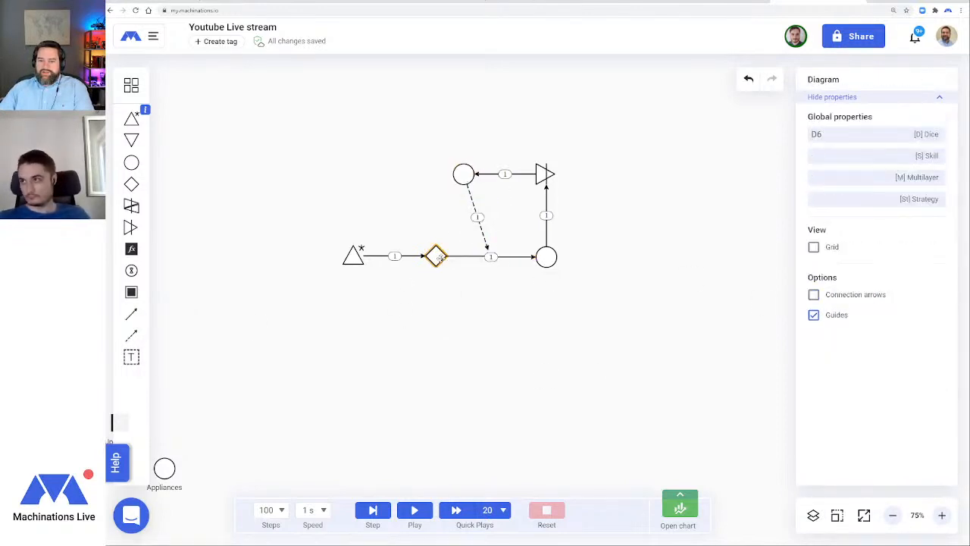
Add a Pool labelled "Lose" as a second output below the gate, and label the pool on its other output "Win"
left_click(438, 257)
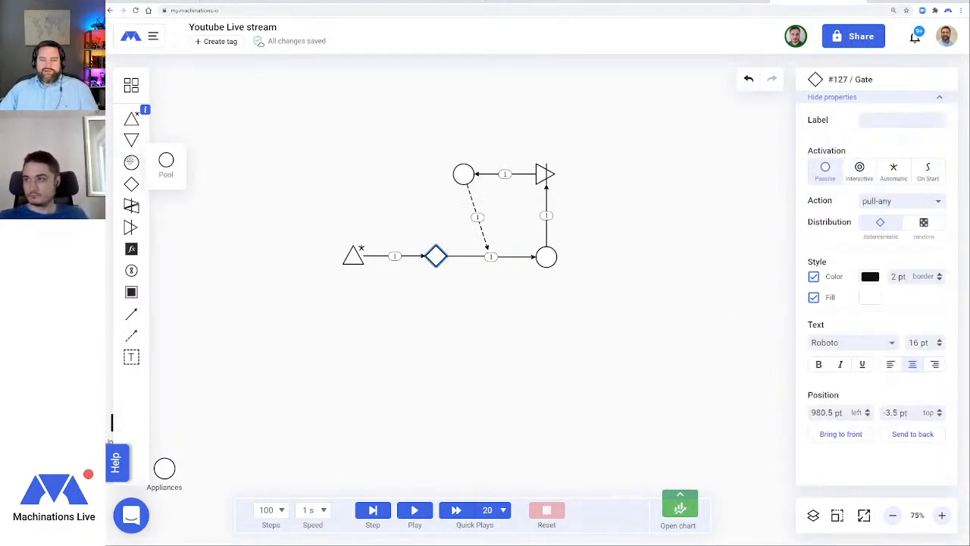
left_click(131, 161)
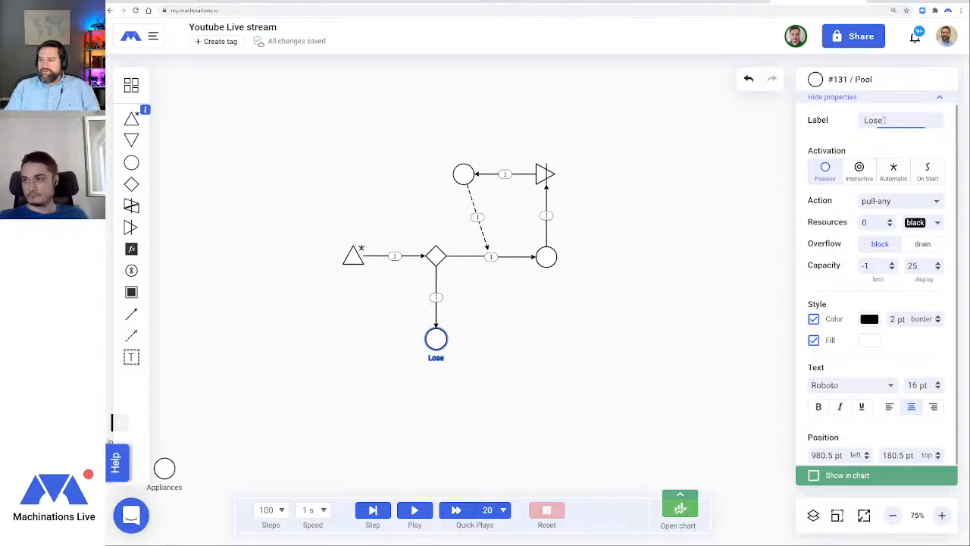
left_click(546, 256)
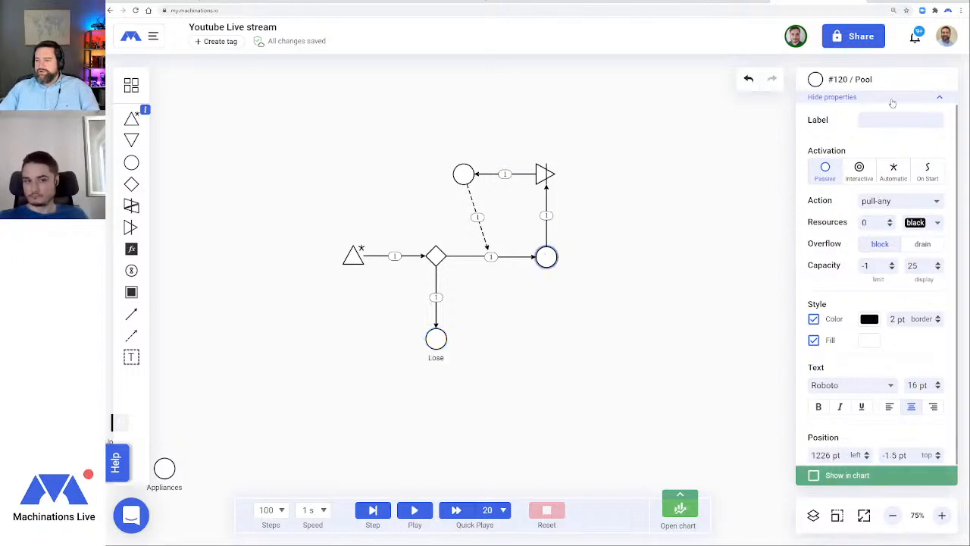
left_click(882, 119)
type("Win")
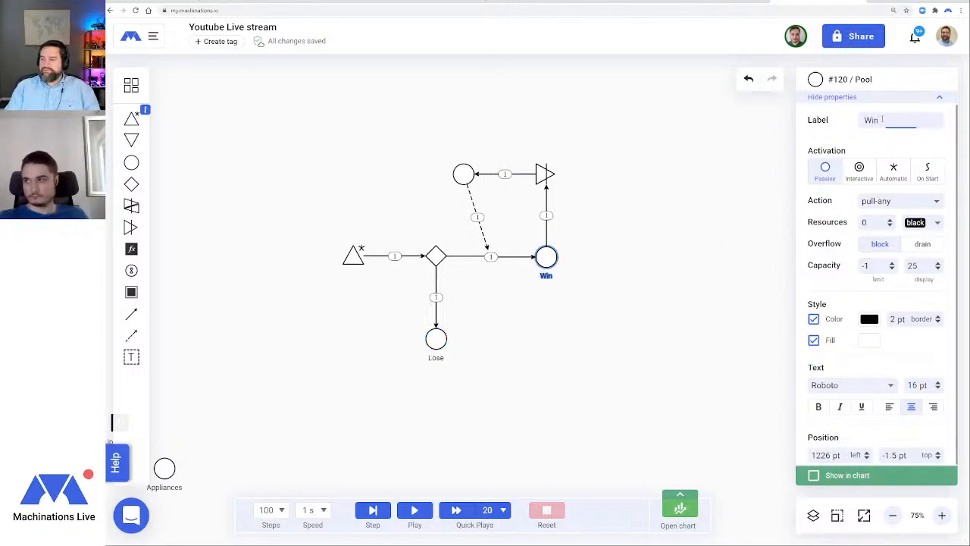
left_click(614, 344)
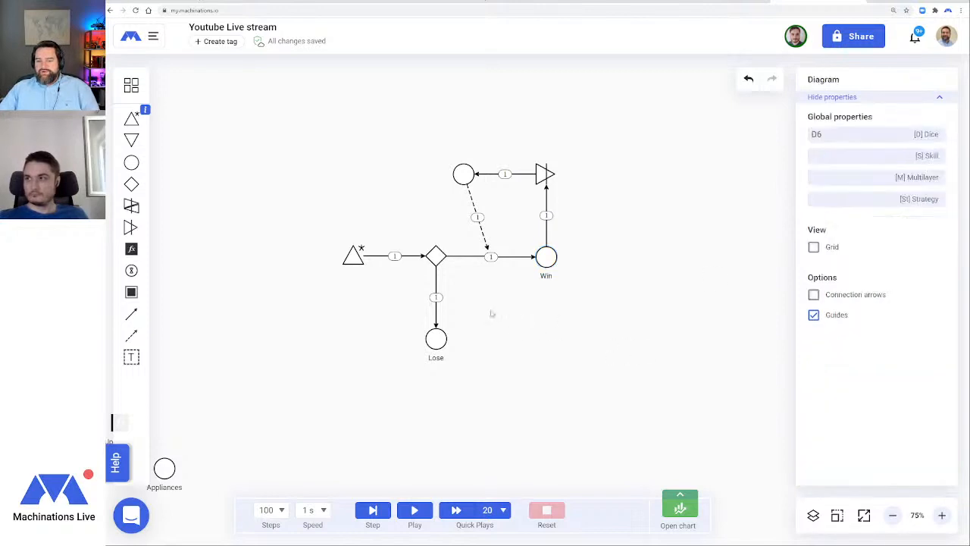
Set the formula of both gate outputs, to Lose and to Win, to 50
left_click(437, 306)
left_click(874, 171)
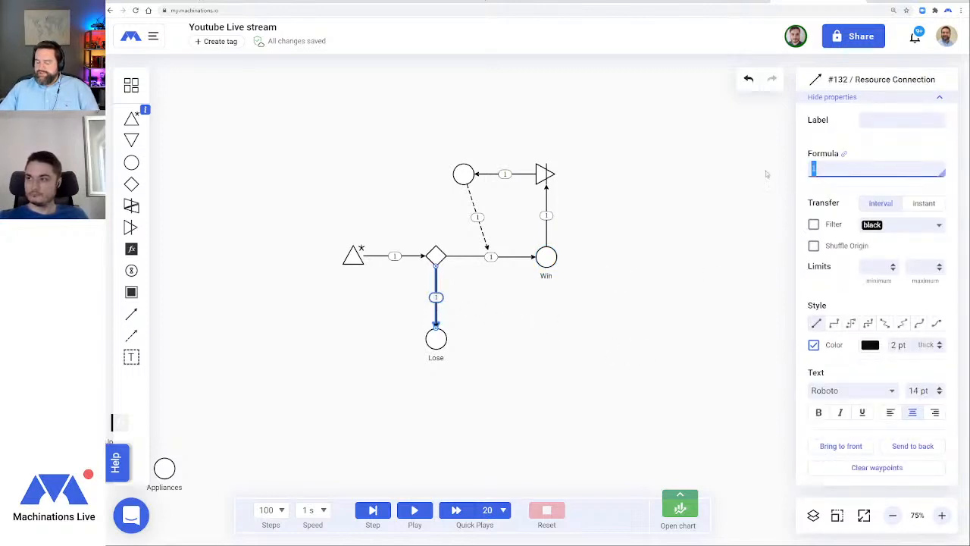
type("50")
key("Return")
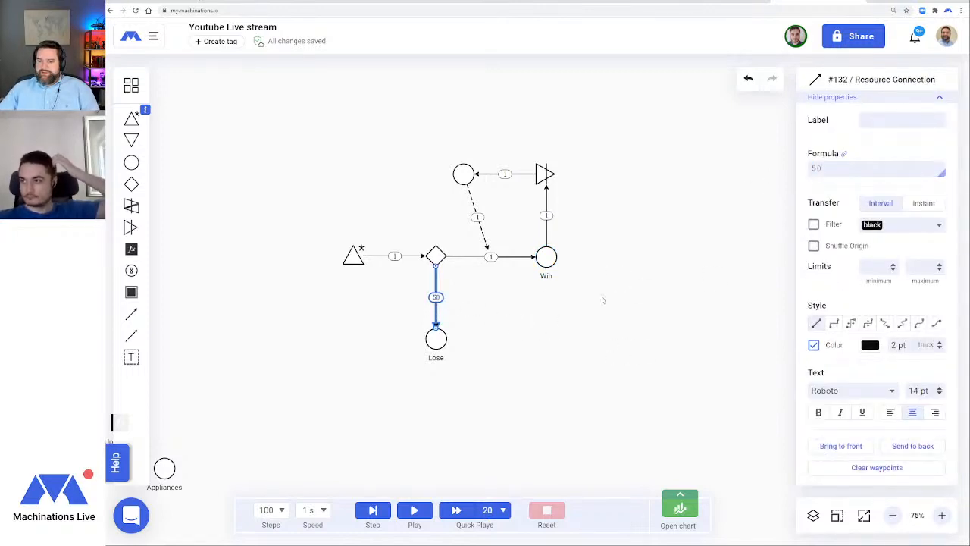
left_click(511, 257)
left_click(491, 256)
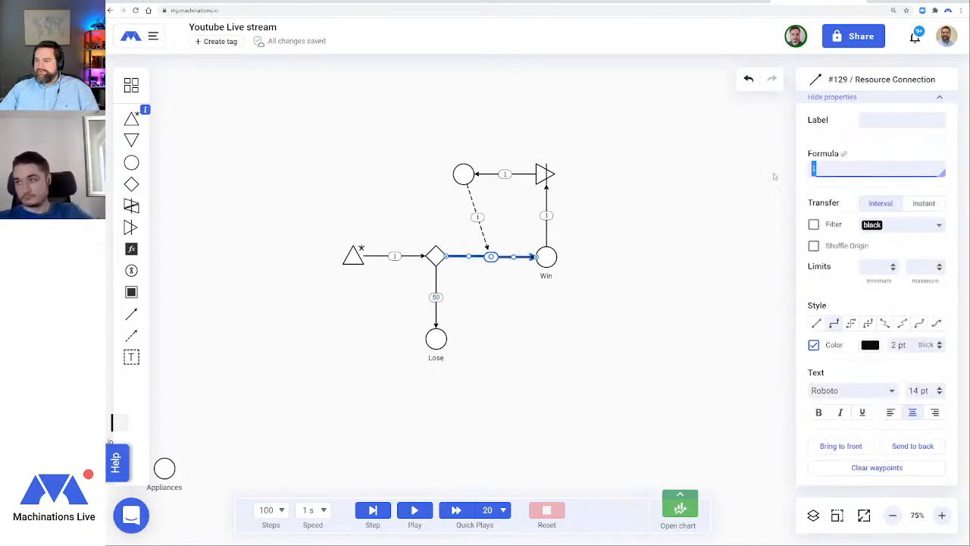
type("50")
key("Return")
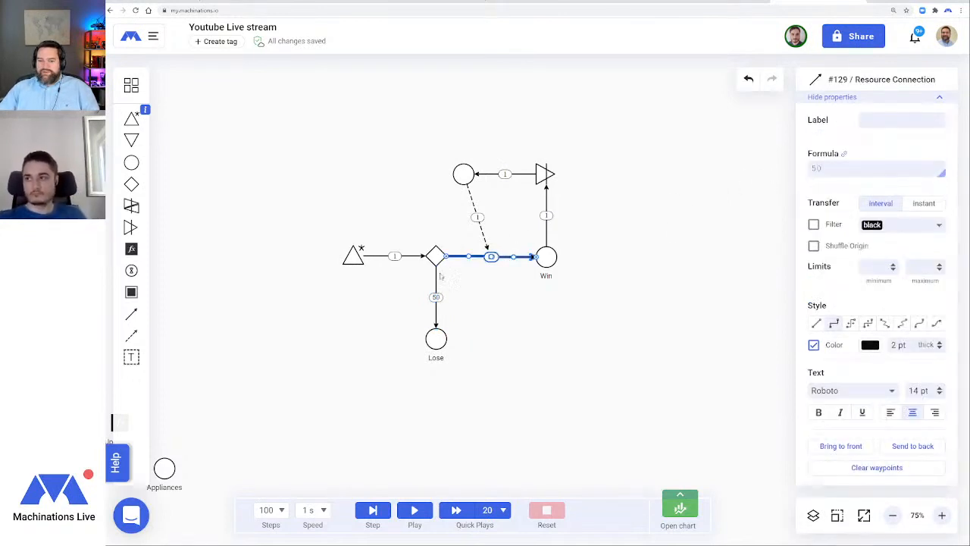
Switch the gate's distribution to random
left_click(433, 254)
left_click(924, 224)
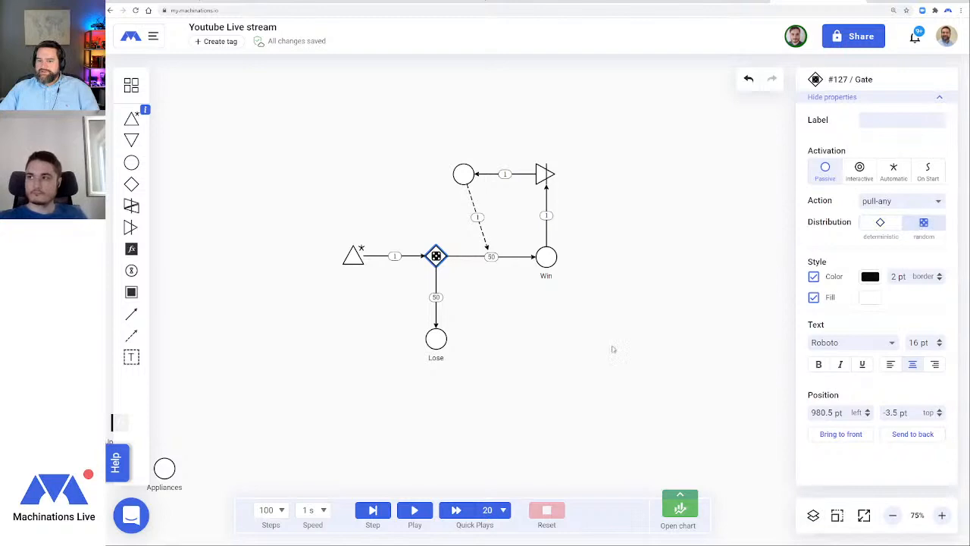
left_click(416, 432)
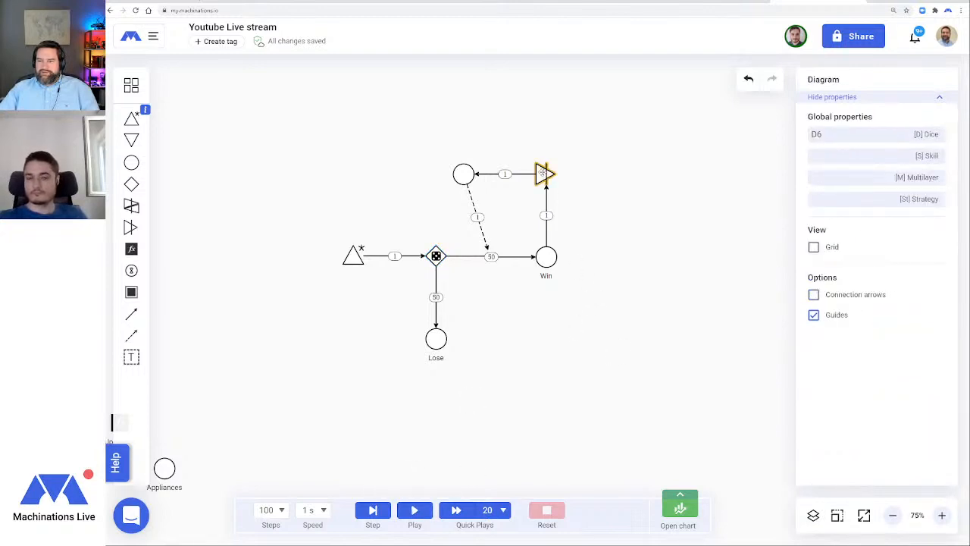
Make the converter automatic with the pull-all action, and set the formula of the connection from Win to it to 5
left_click(543, 175)
left_click(894, 168)
left_click(884, 201)
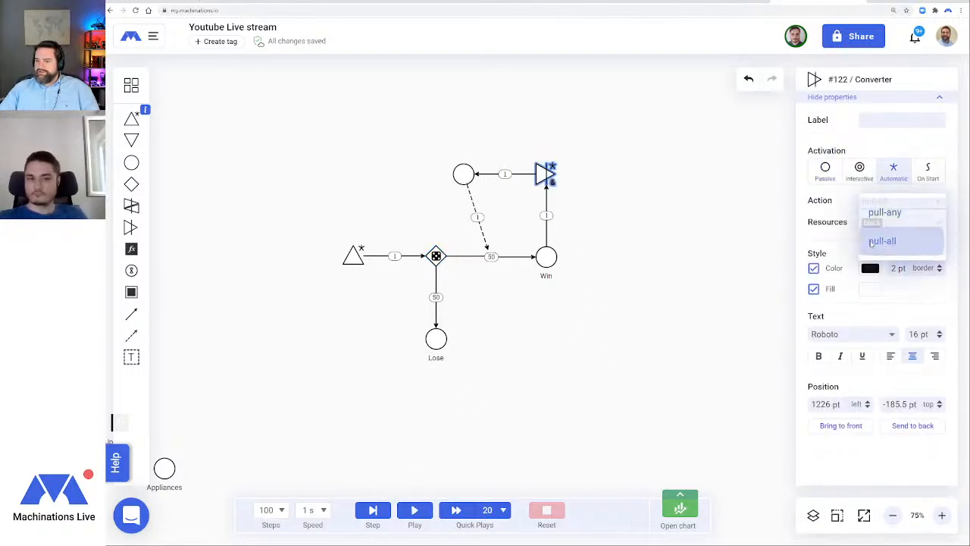
left_click(874, 238)
left_click(546, 215)
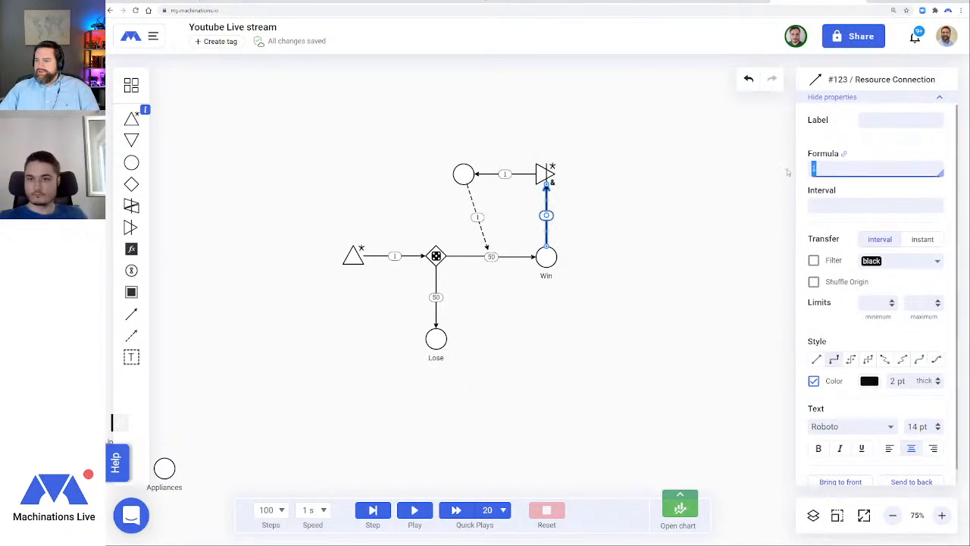
left_click(732, 241)
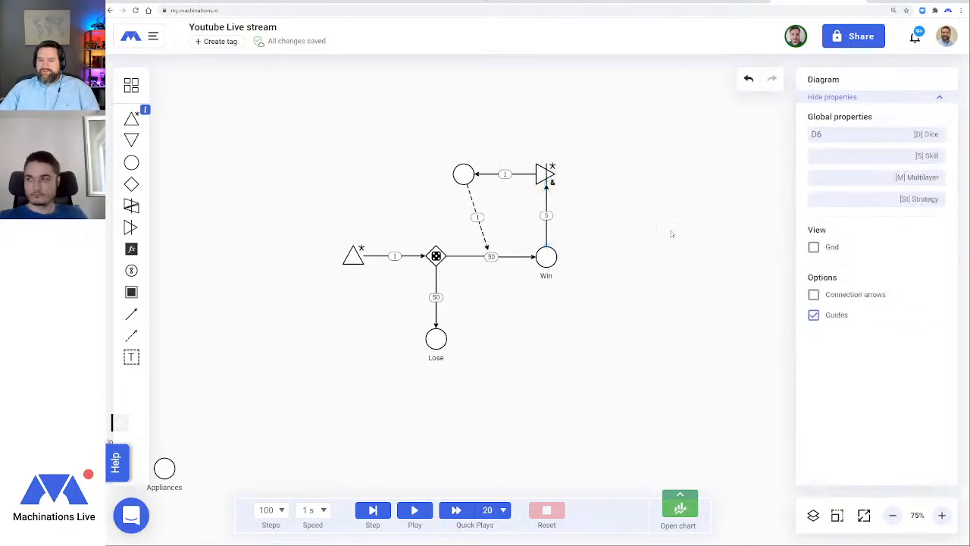
Label the converter "Upgrade" and its output pool "Level"
left_click(546, 172)
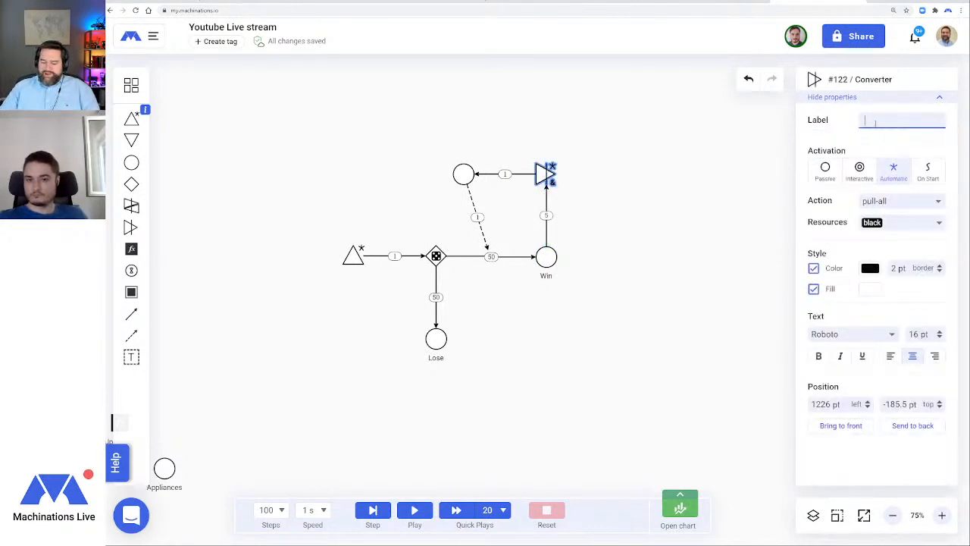
left_click(877, 123)
type("Upgrad")
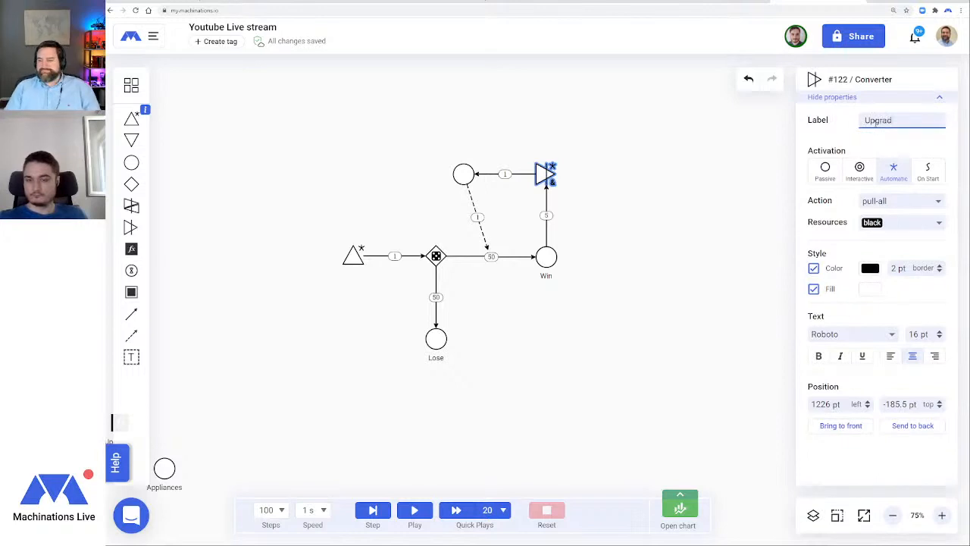
type("e")
key("Return")
left_click(462, 175)
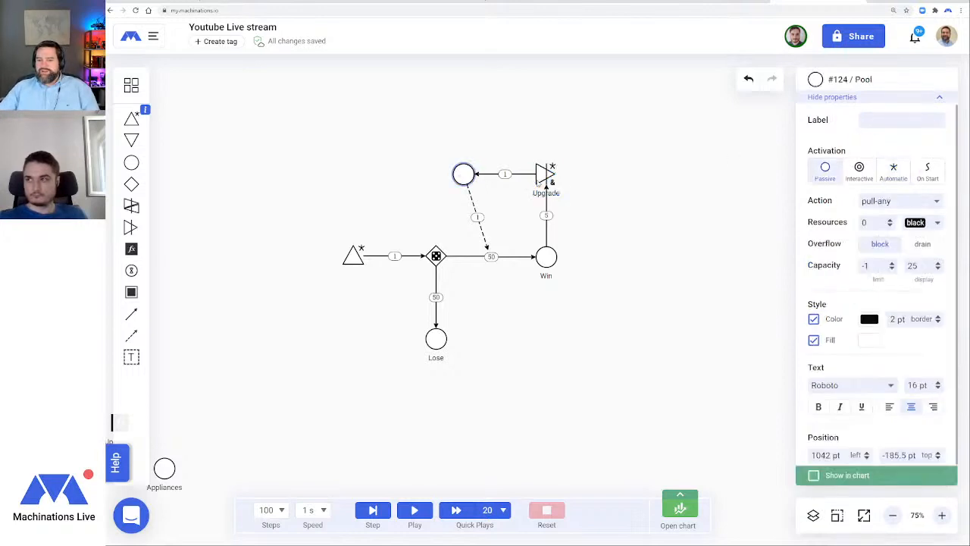
left_click(900, 121)
type("Level")
key("Return")
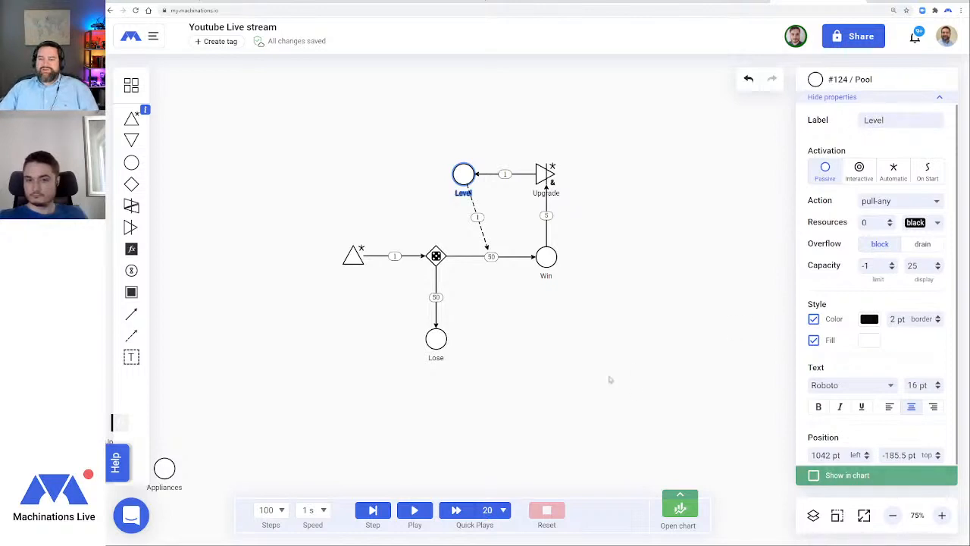
Run the simulation to watch how the Level pool affects the Win chance, and reset it
left_click(615, 399)
left_click(415, 508)
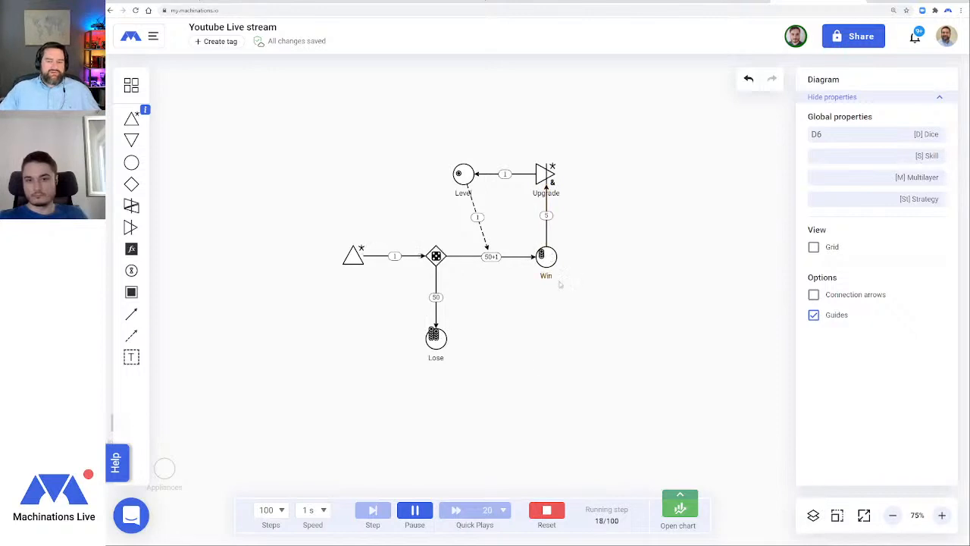
left_click(547, 512)
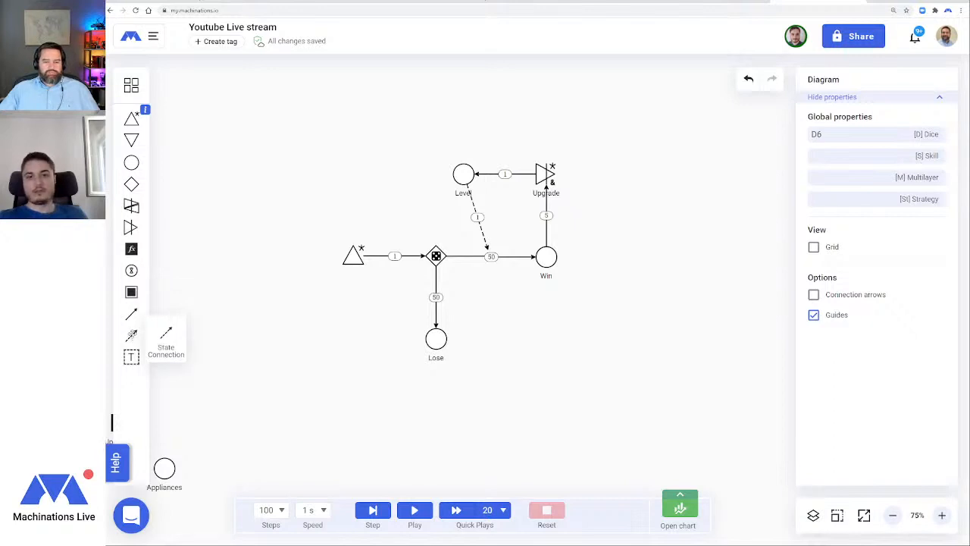
Draw a state connection from the Win pool to the resource connection between the gate and Lose
left_click(131, 334)
left_click_drag(545, 256, 436, 303)
left_click(637, 337)
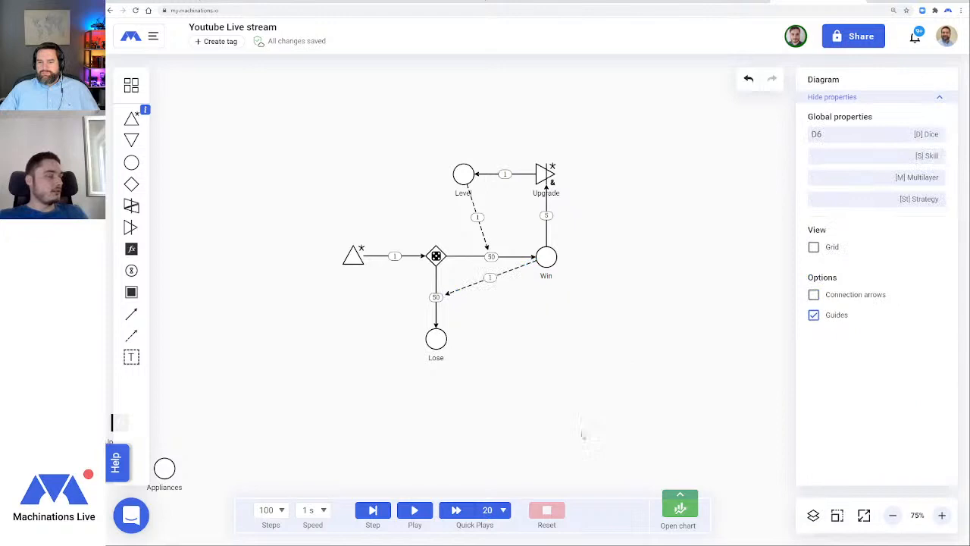
Start the simulation and set the formula of the state connection from Level to the Win output to +5
left_click(423, 514)
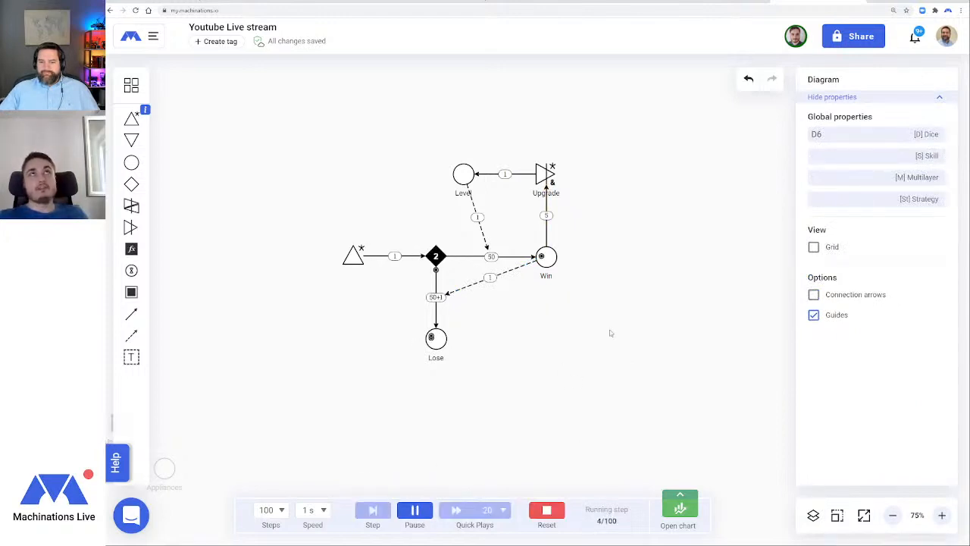
left_click(478, 224)
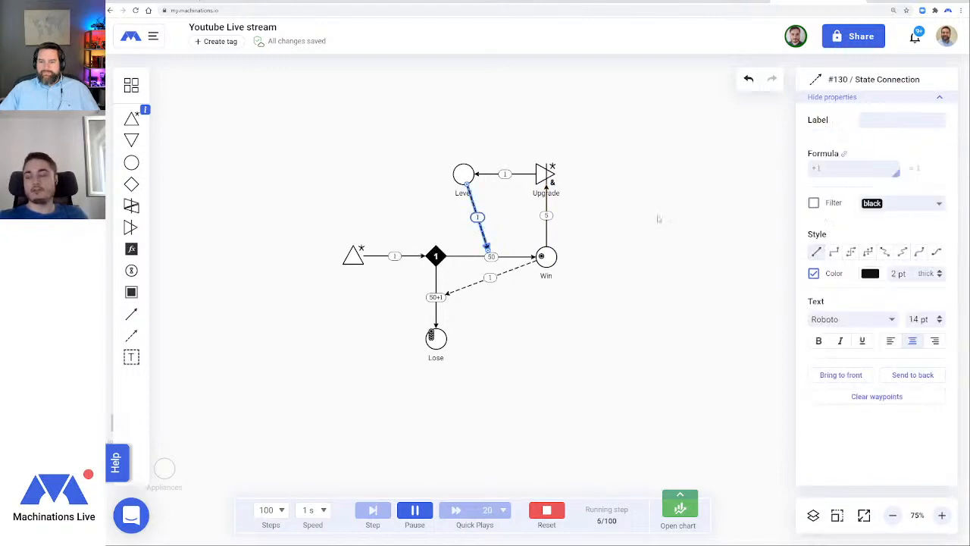
double_click(816, 168)
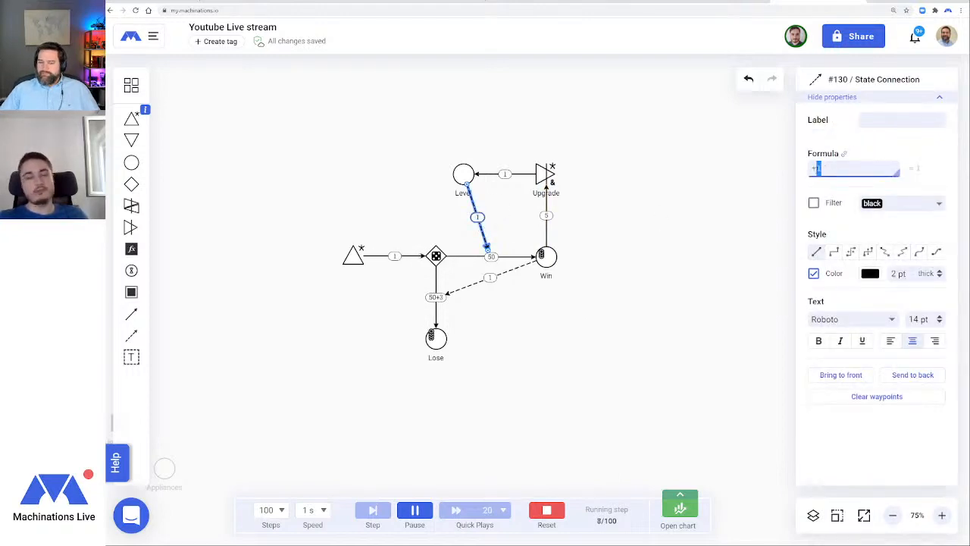
type("+5")
left_click(631, 335)
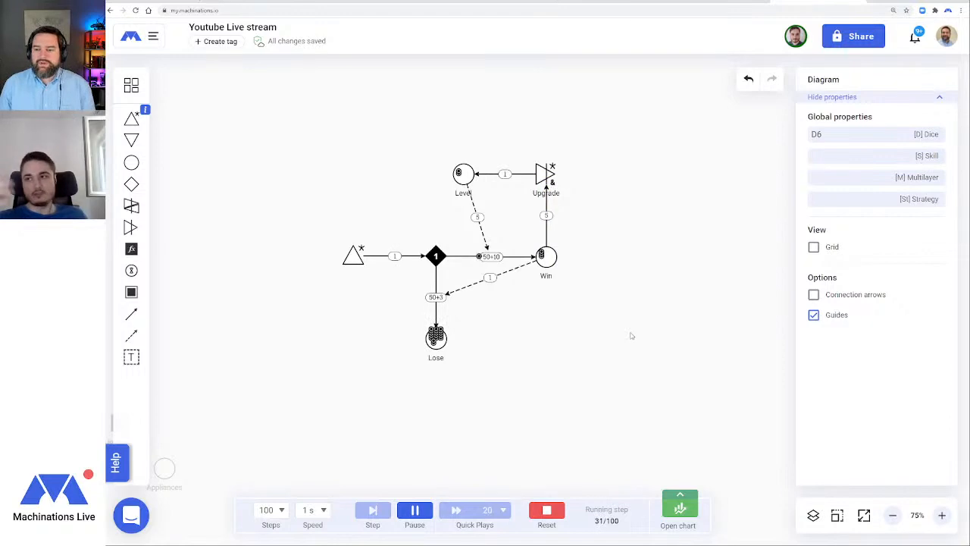
Add a delay above the Level pool and Upgrade converter, and reroute the converter's output connection to it as a straight line
left_click(131, 271)
left_click(504, 121)
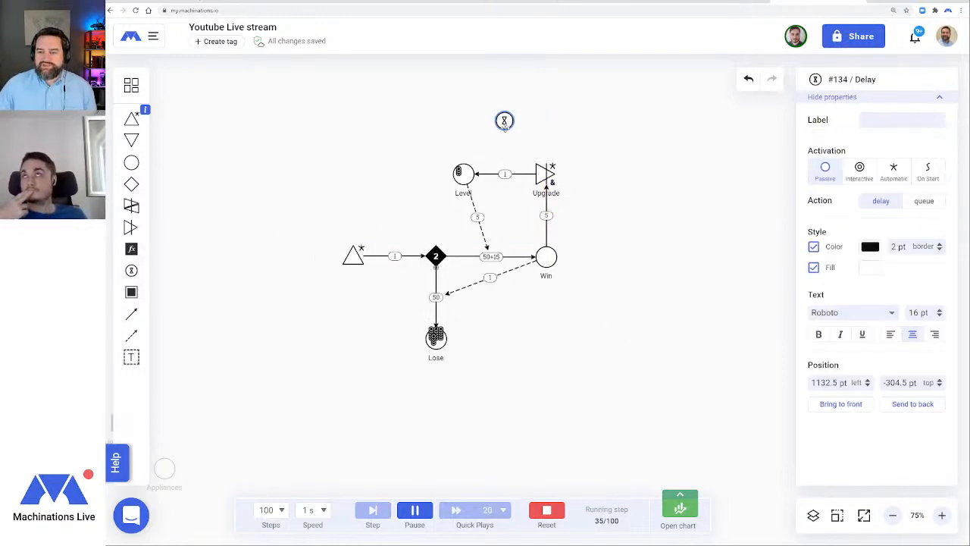
left_click(496, 175)
left_click(492, 174)
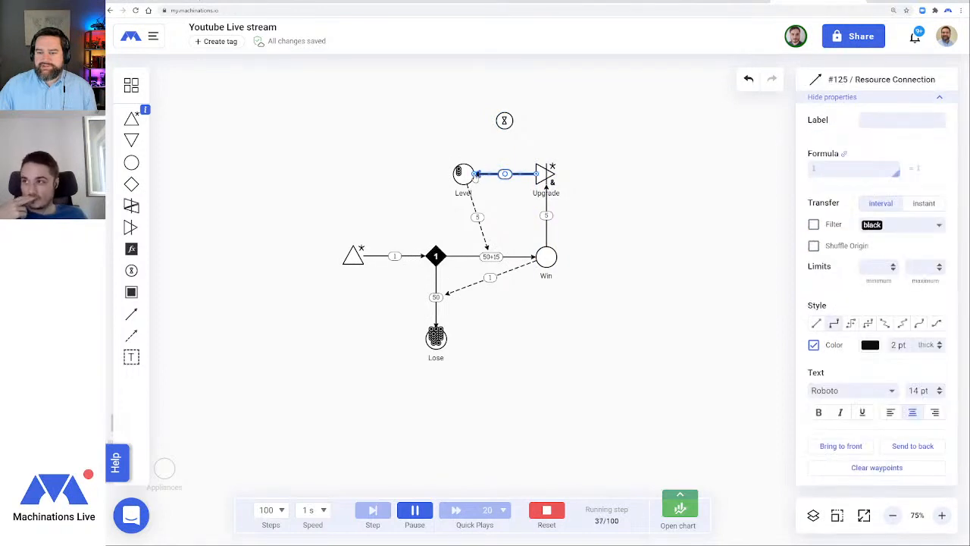
left_click_drag(475, 175, 504, 121)
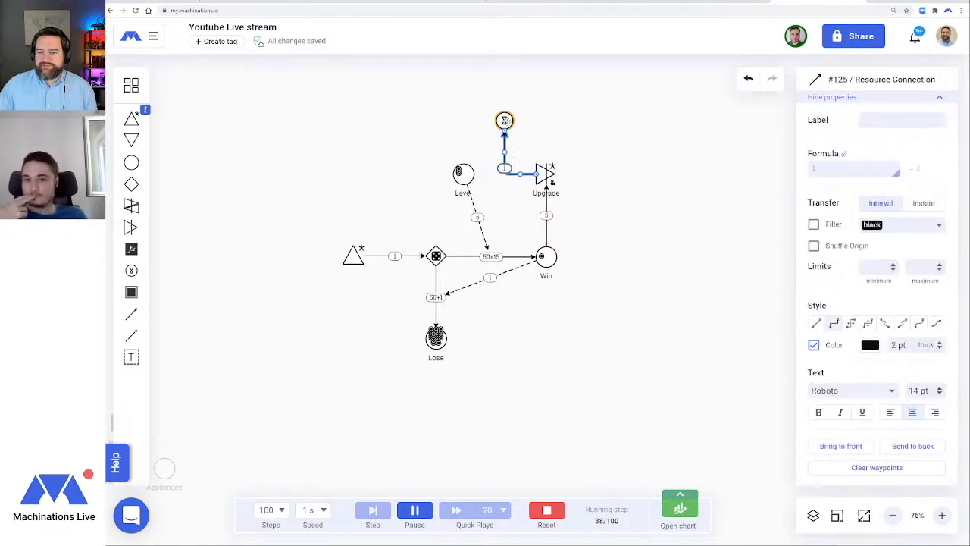
left_click(817, 324)
left_click(359, 318)
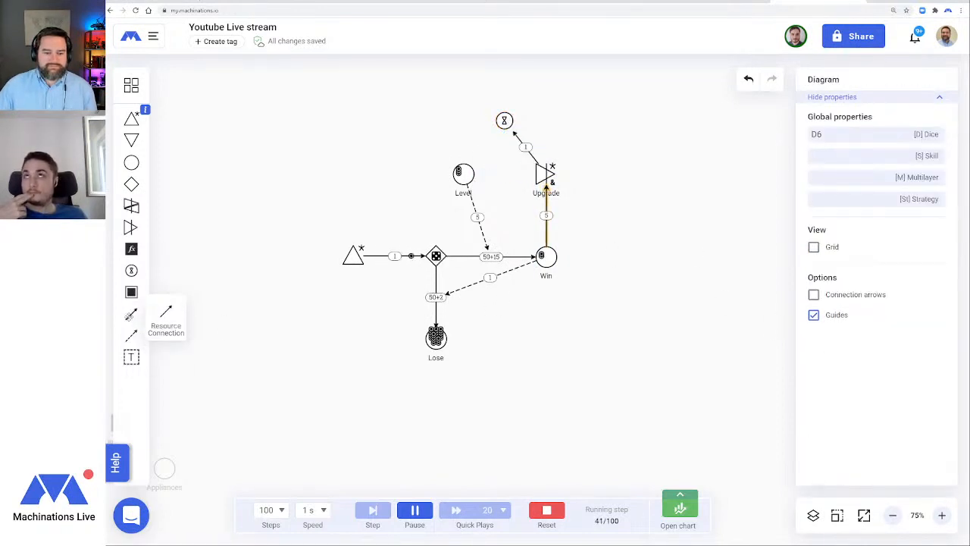
Draw a resource connection from the delay to the Level pool and set its formula to 3
left_click(131, 313)
left_click(504, 121)
left_click(464, 172)
left_click(471, 163)
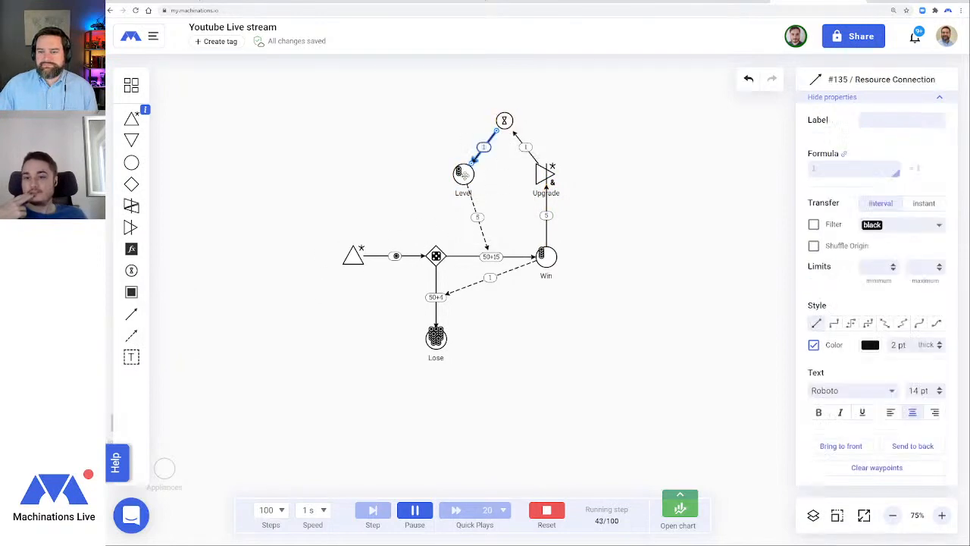
left_click(814, 169)
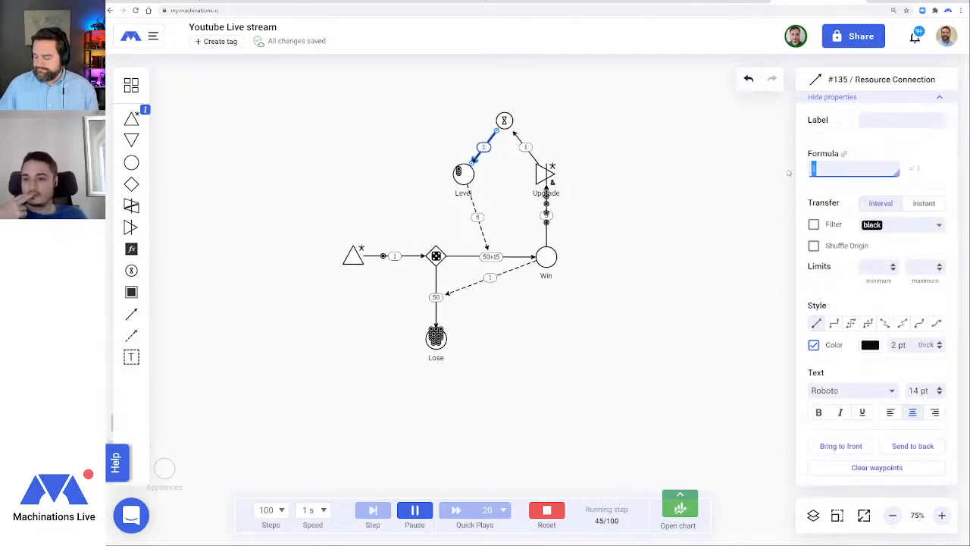
type("3")
key("Return")
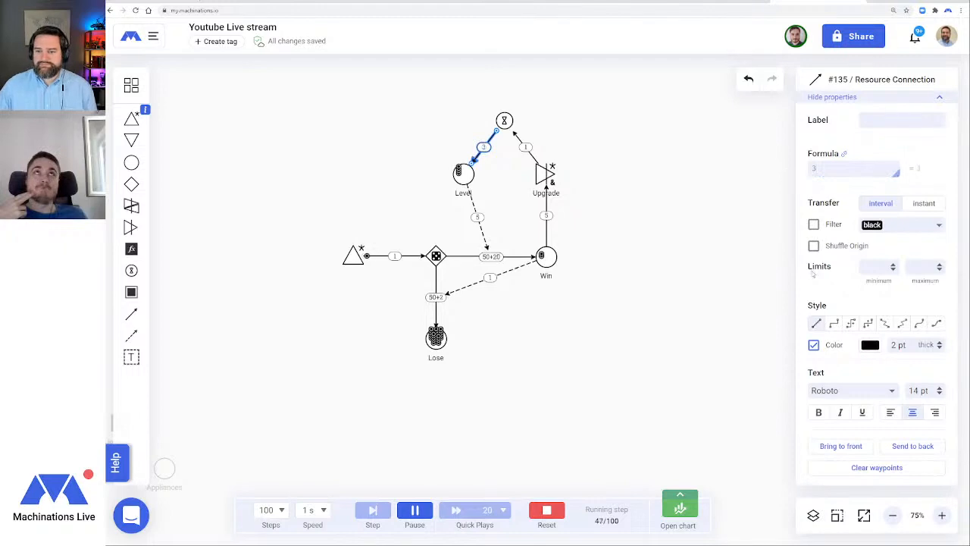
left_click(697, 290)
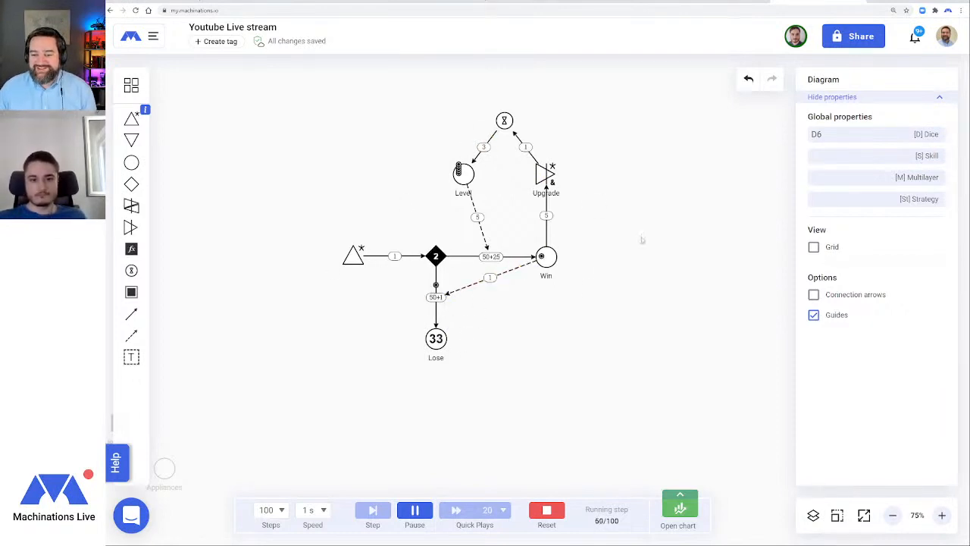
Label the gate "Play game" and place the label above it
scroll(607, 344, "up", 1)
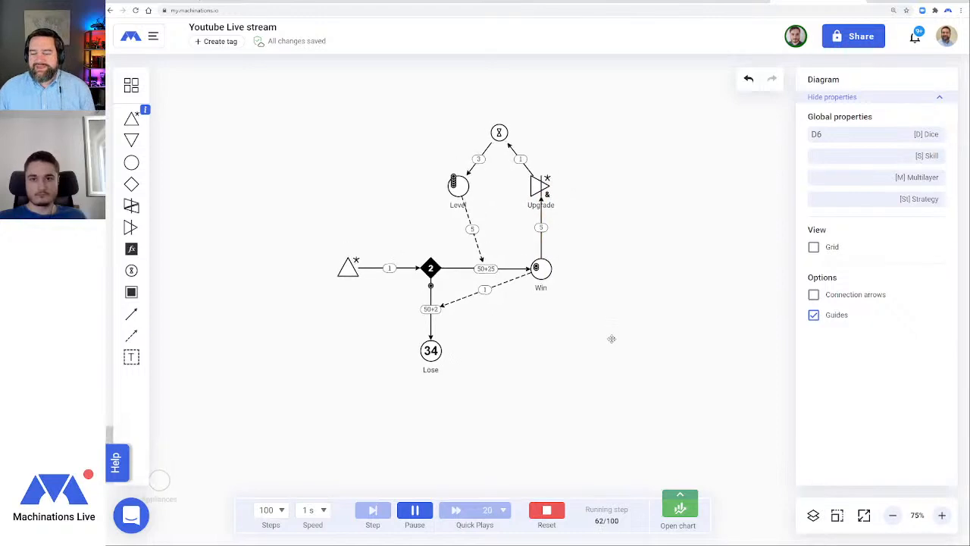
left_click(941, 515)
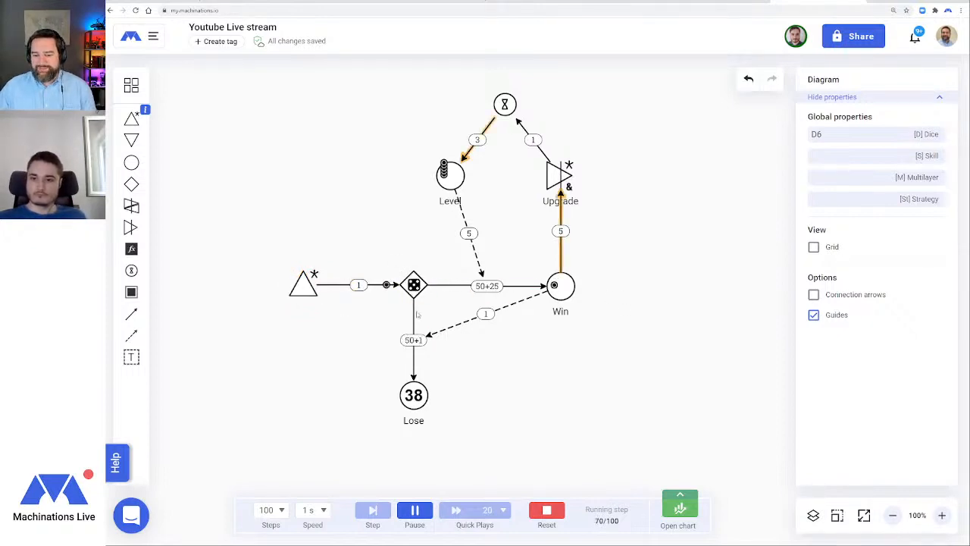
left_click(414, 285)
left_click(889, 119)
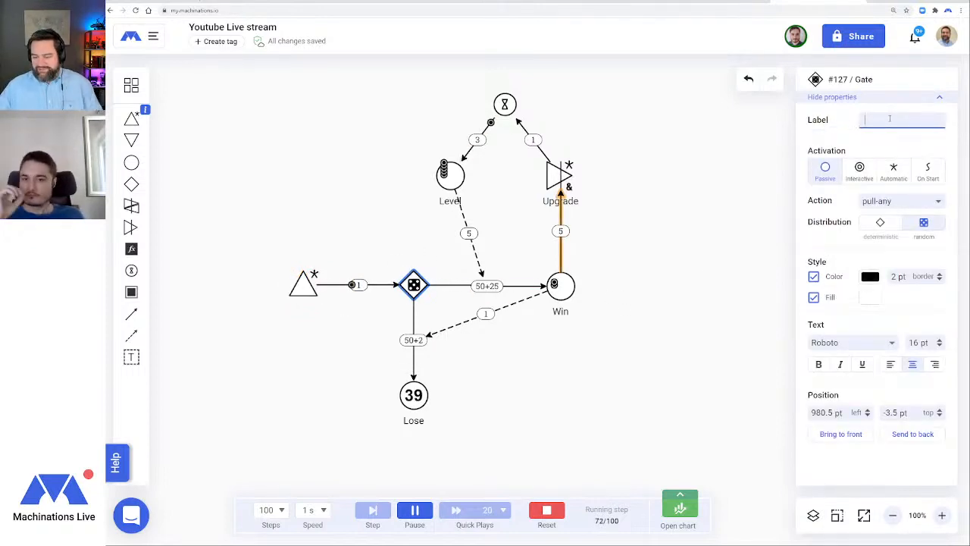
type("Play game")
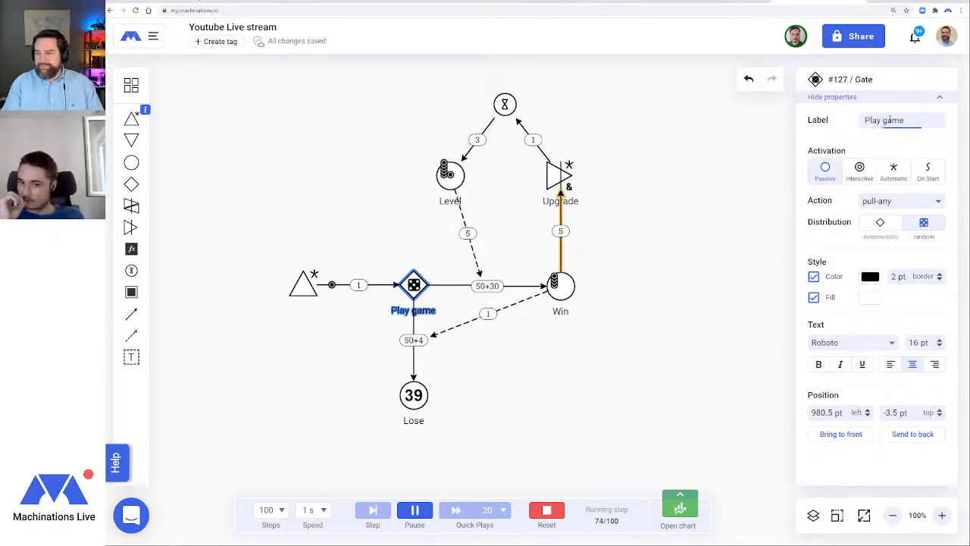
key("Return")
left_click(519, 324)
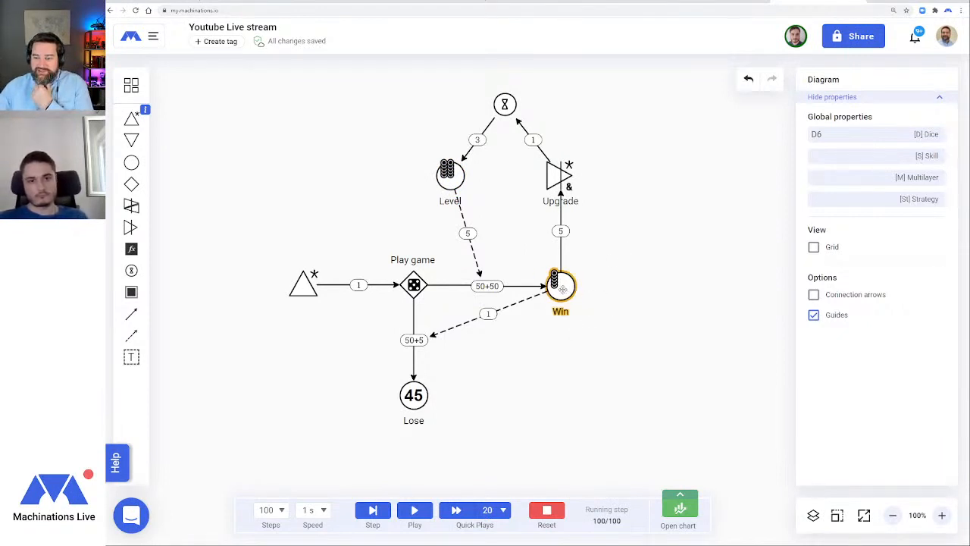
Add a pool beside Win, reset the simulation, and reroute the Upgrade converter's input to start from the new pool as a straight line
left_click_drag(132, 163, 649, 285)
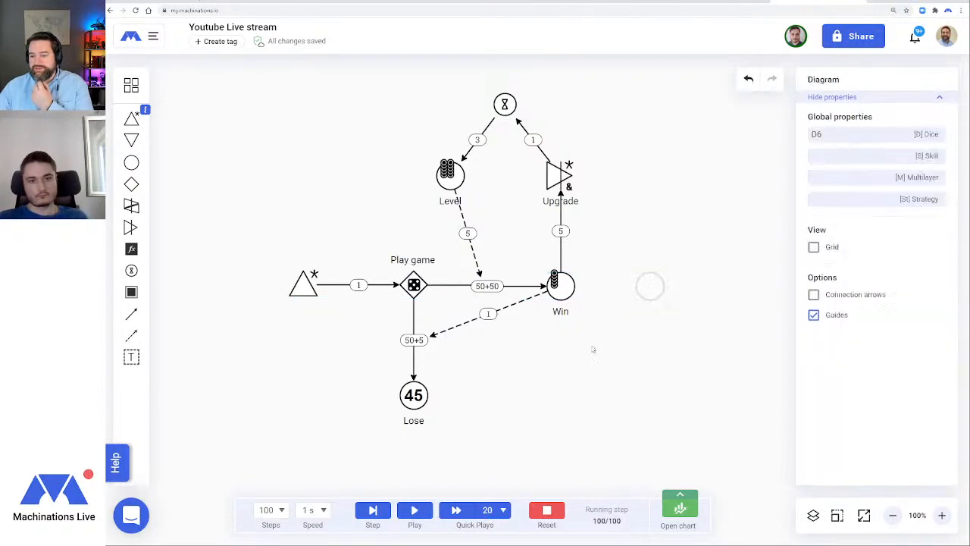
left_click(561, 251)
left_click(546, 509)
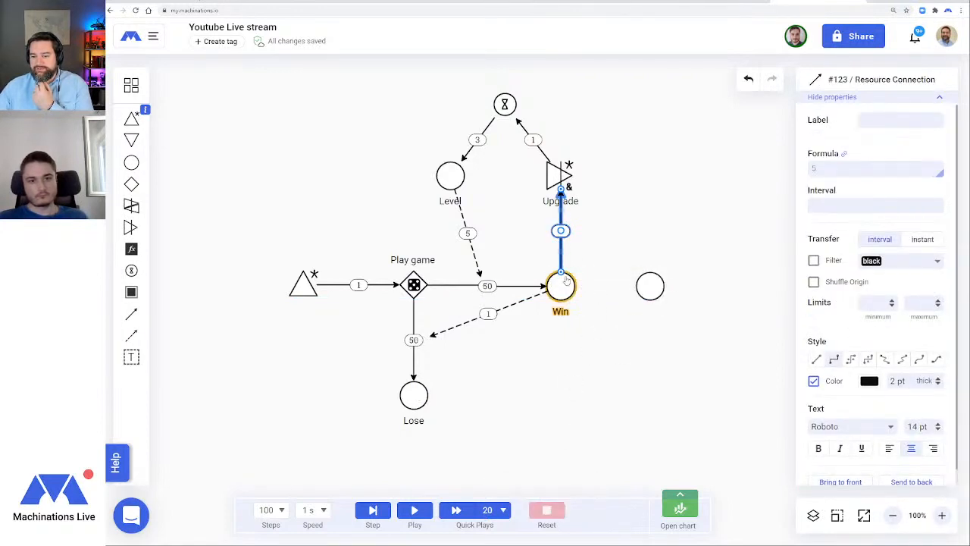
left_click_drag(560, 273, 639, 293)
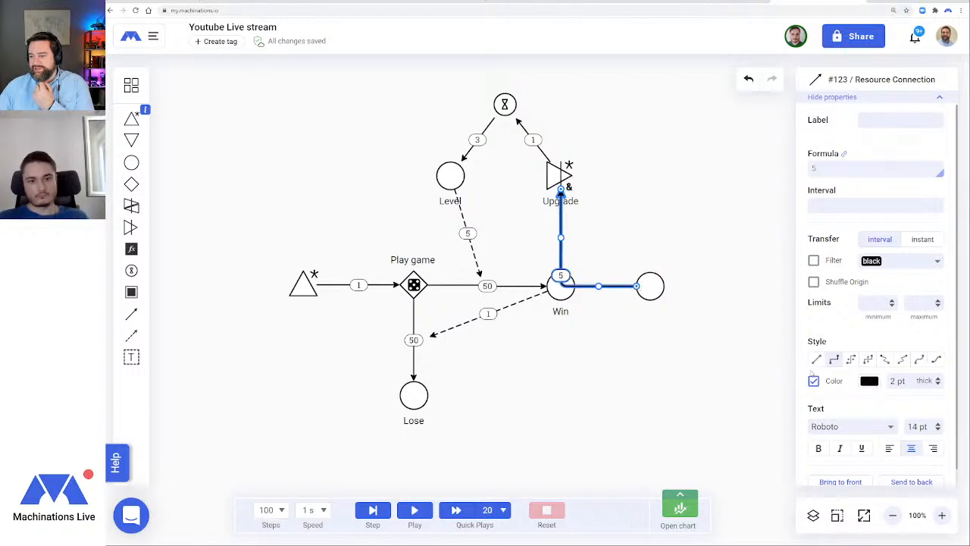
left_click(816, 358)
left_click(613, 399)
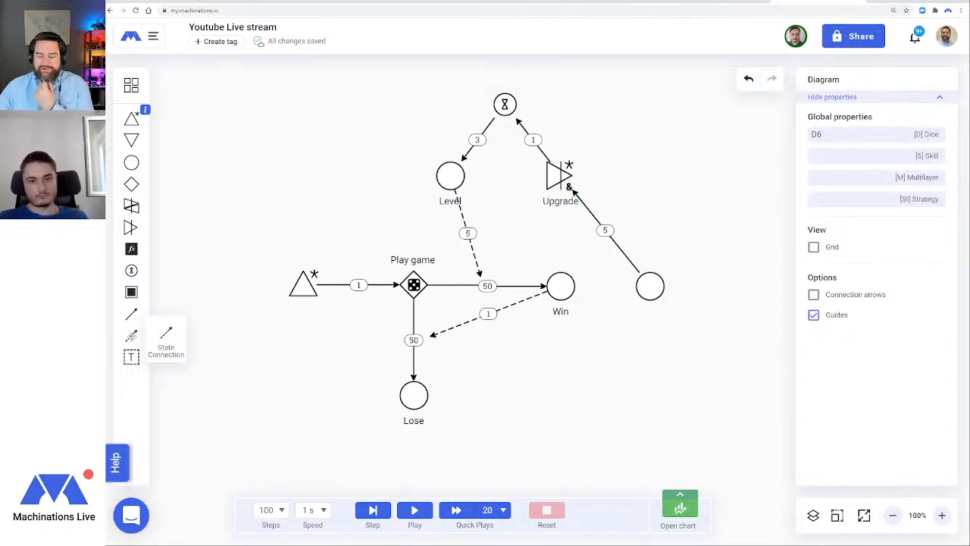
Draw a state connection from the Win pool to the new pool and start the simulation
left_click(131, 335)
left_click_drag(562, 286, 653, 295)
left_click(602, 437)
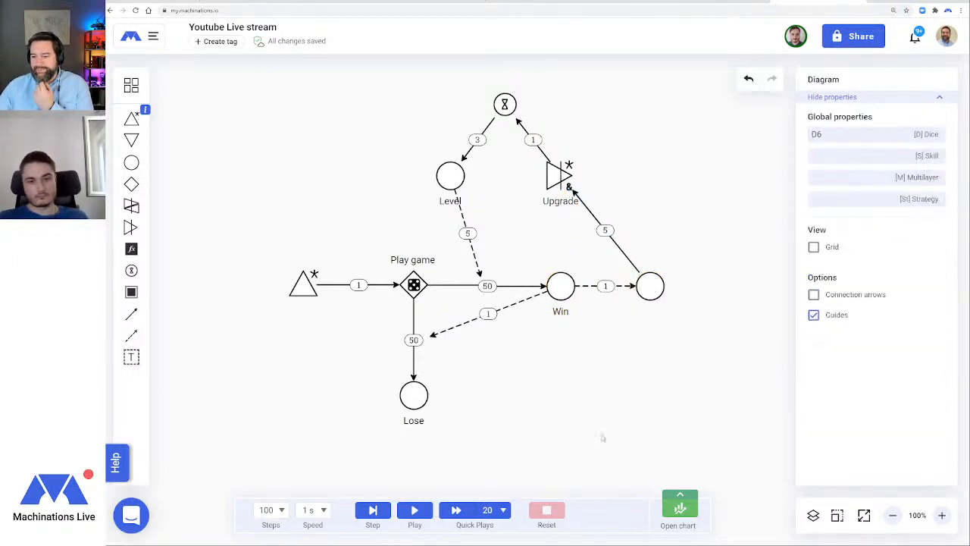
left_click(415, 510)
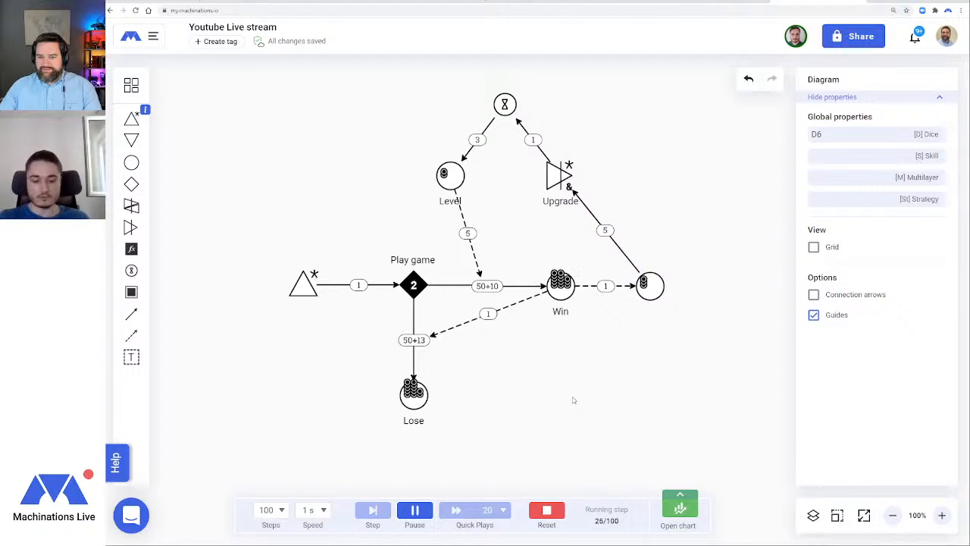
Label the new pool that feeds the Upgrade converter "Currency"
left_click(650, 285)
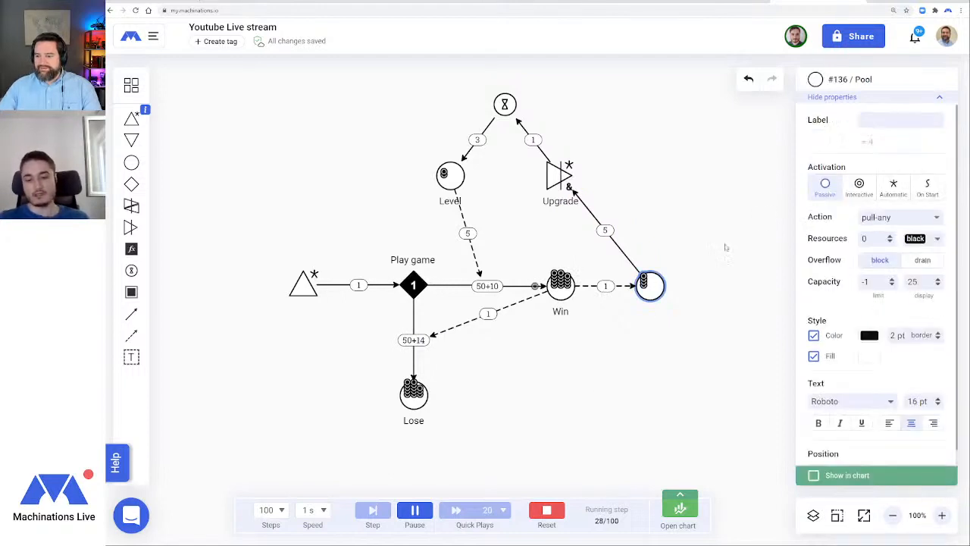
left_click(883, 118)
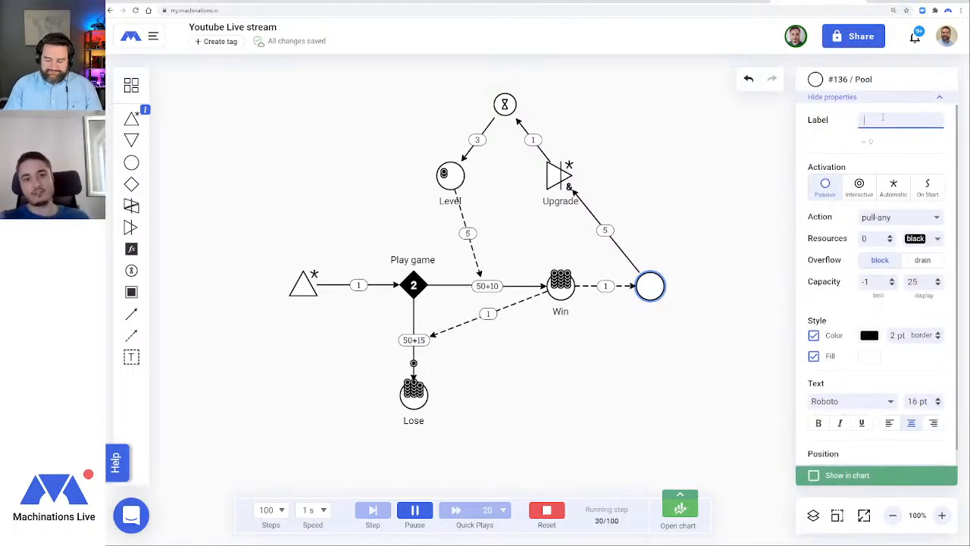
type("Cu")
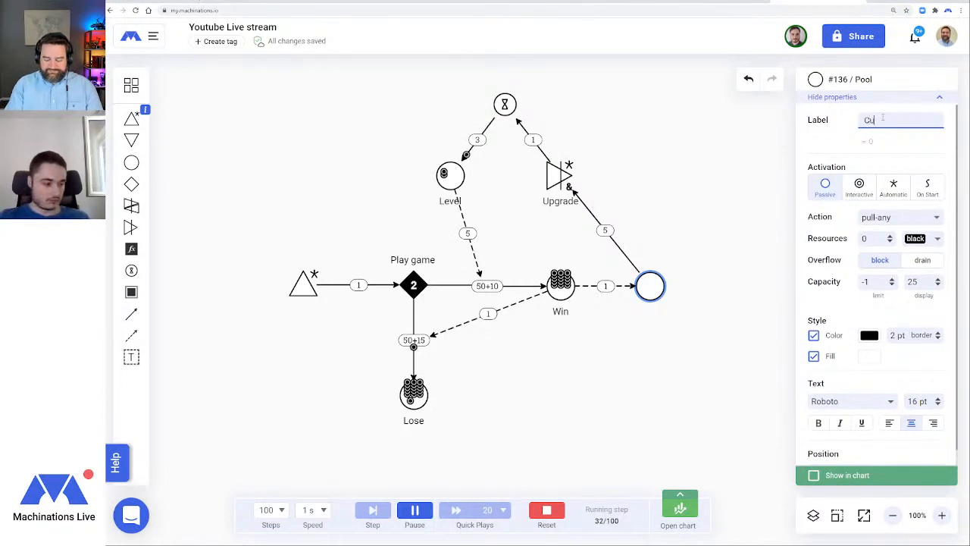
type("rrency")
key("Return")
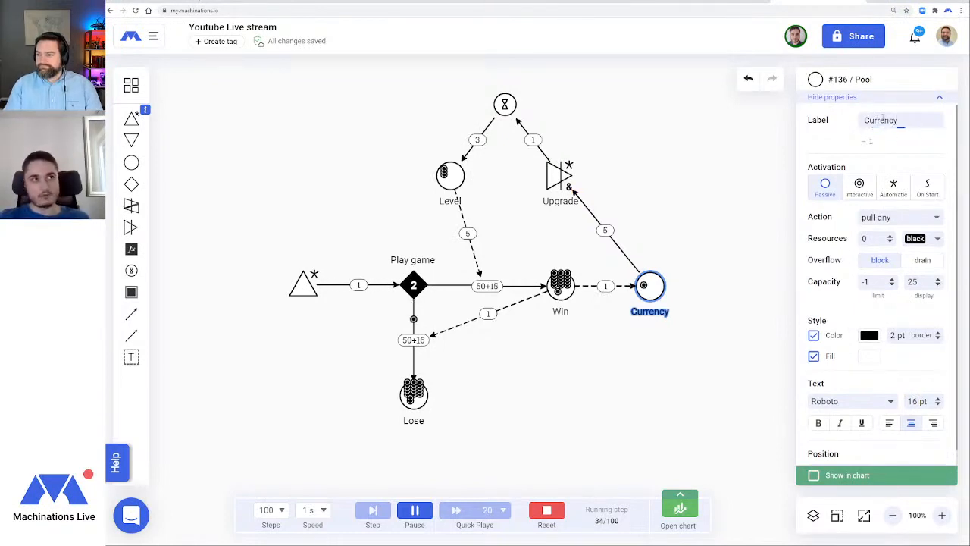
left_click(628, 383)
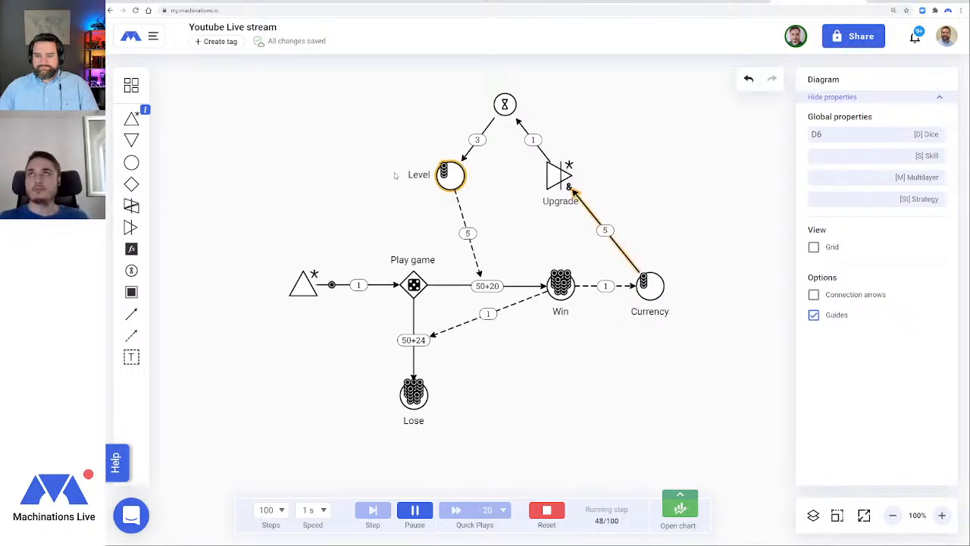
Rename the Level pool as "Equipment Level"
left_click(454, 173)
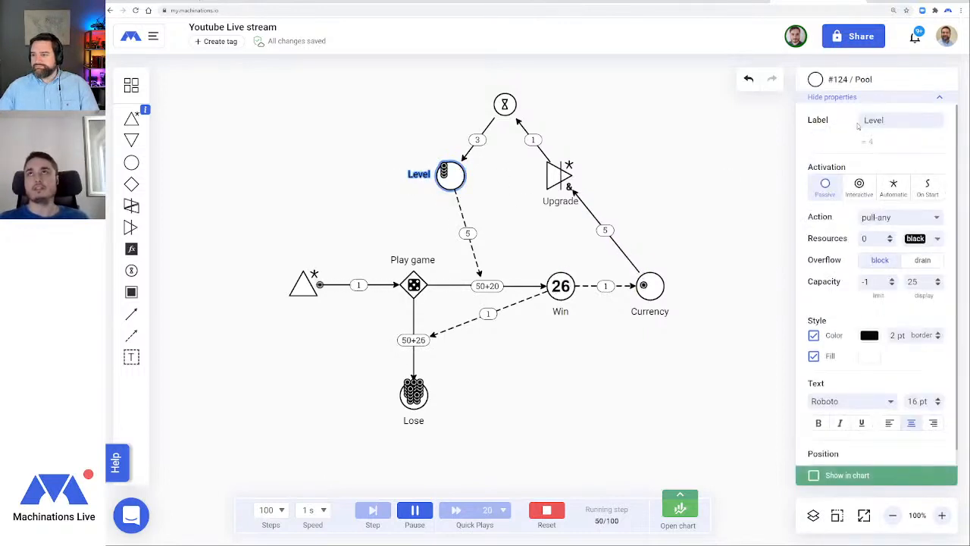
left_click(880, 121)
type("Equipme")
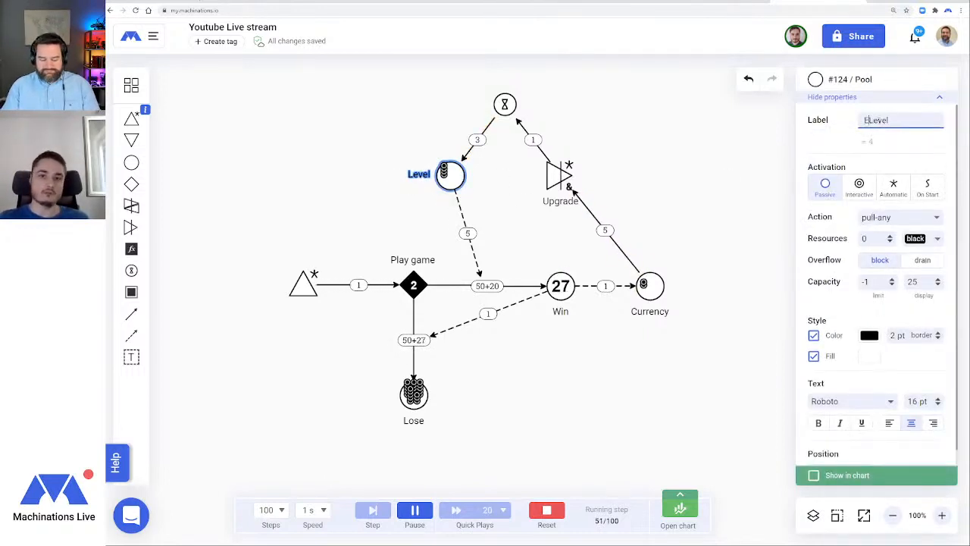
type("nt")
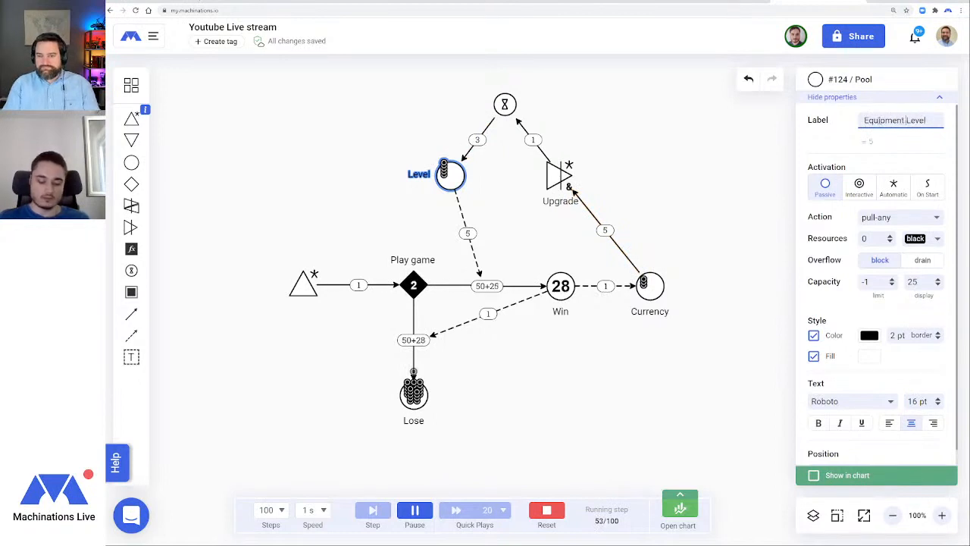
key("Return")
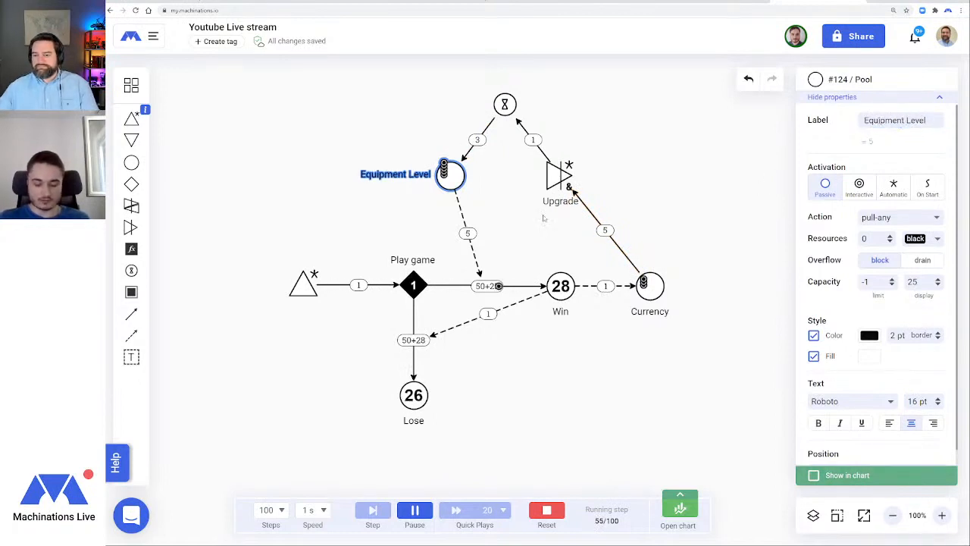
left_click(645, 171)
Move the Upgrade converter's label beside its right edge and rename it "Upgrade Equipment"
left_click_drag(558, 203, 595, 172)
left_click(596, 172)
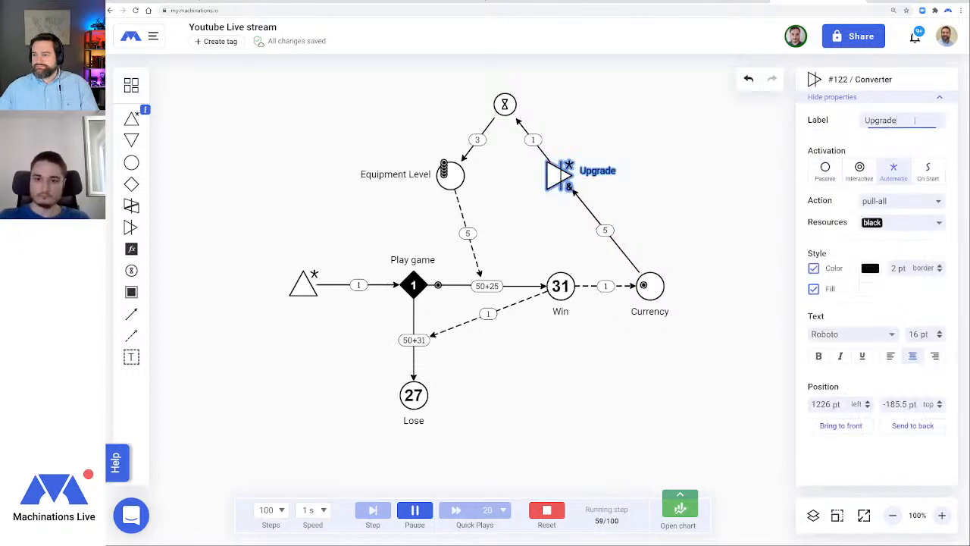
left_click(914, 120)
type("Equipment")
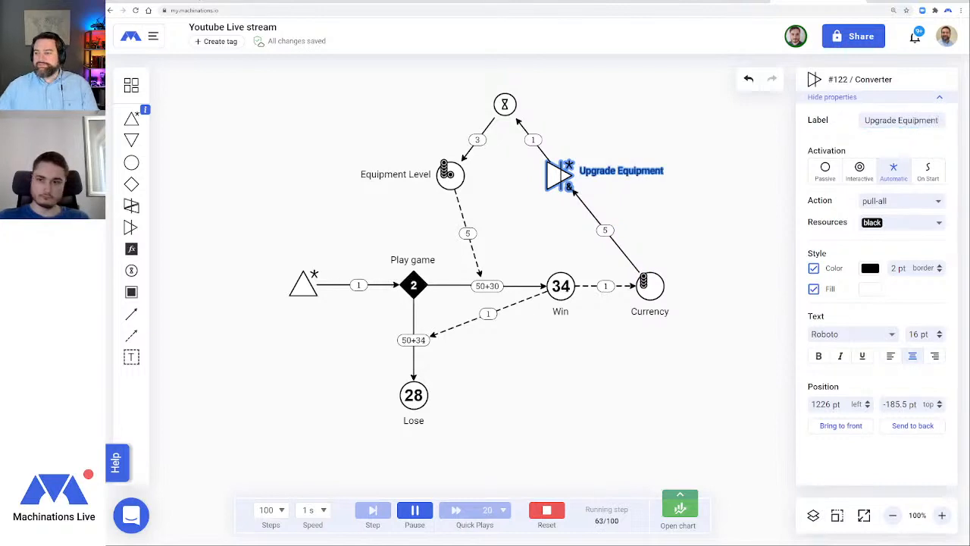
left_click(657, 208)
Label the delay between the converter and the Equipment Level pool "Time taken to upgrade"
left_click(505, 104)
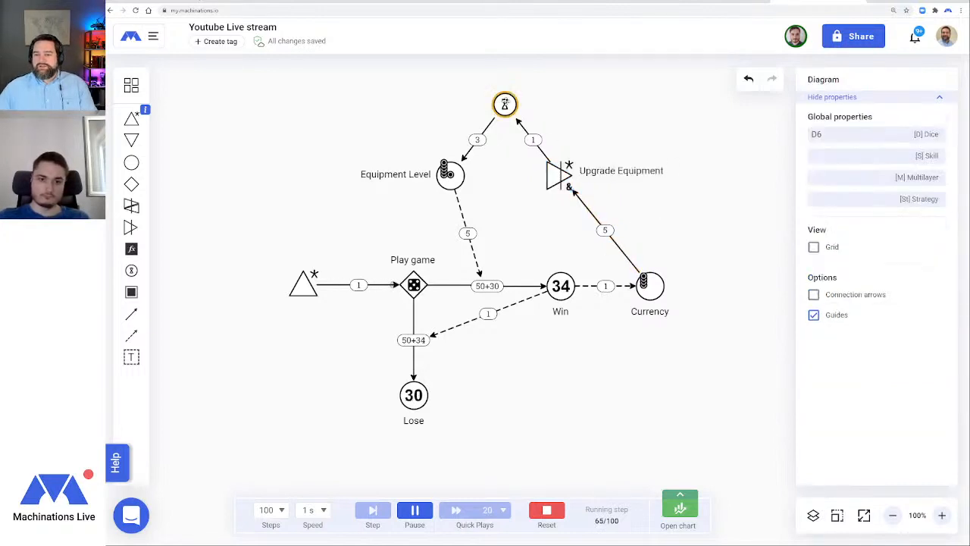
left_click(901, 119)
type("Ti")
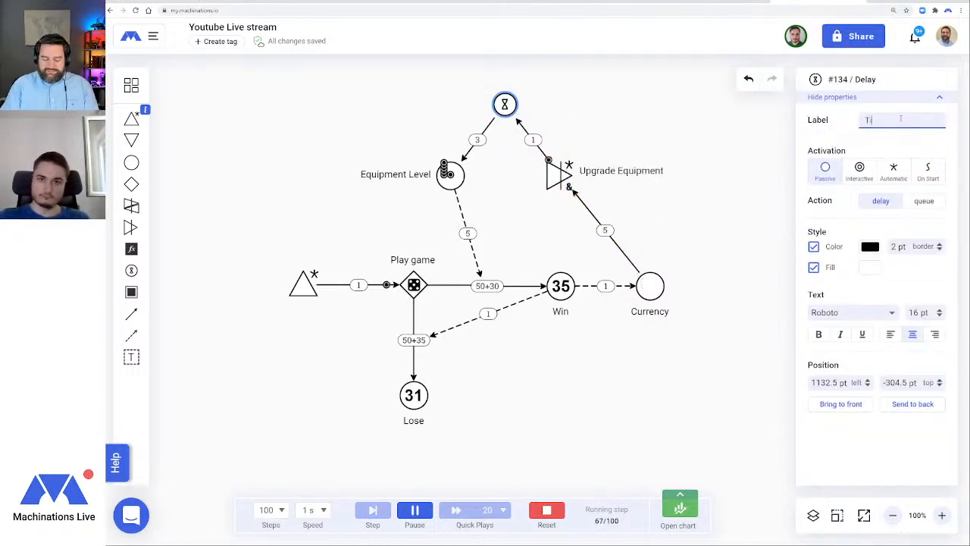
type("me taken to upgrade")
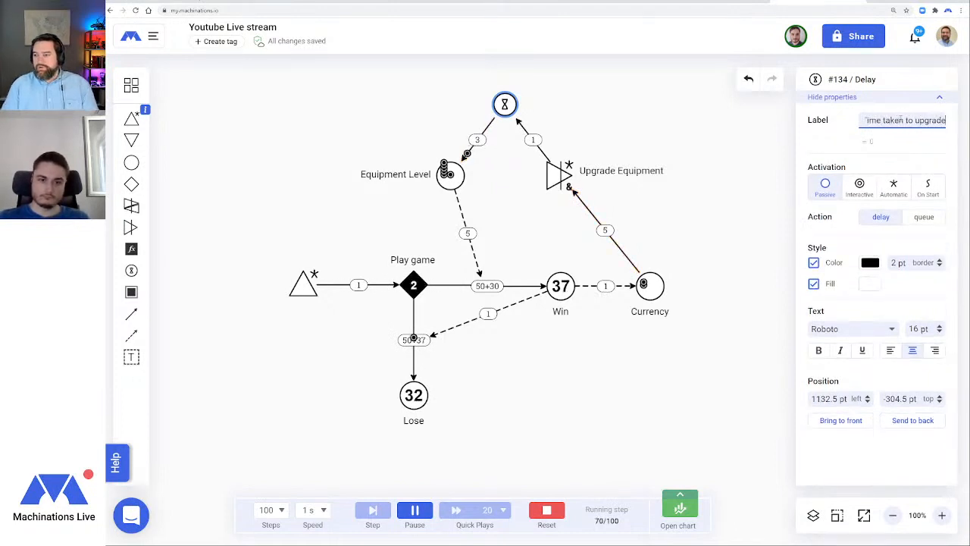
key("Return")
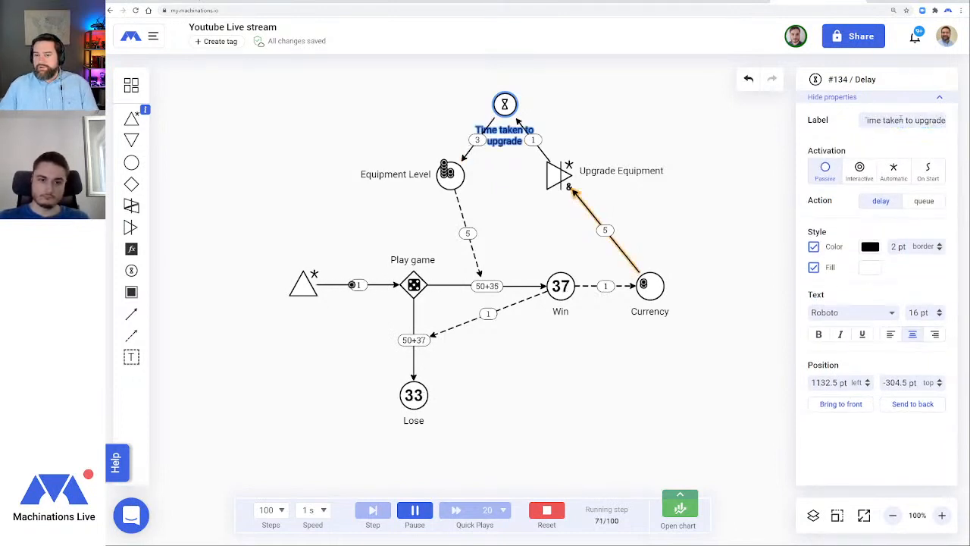
left_click(678, 344)
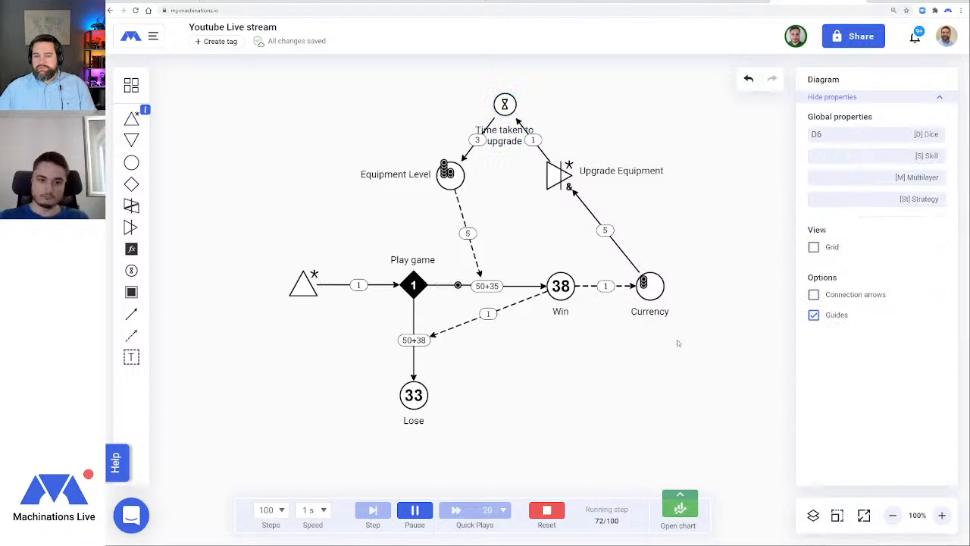
left_click(892, 515)
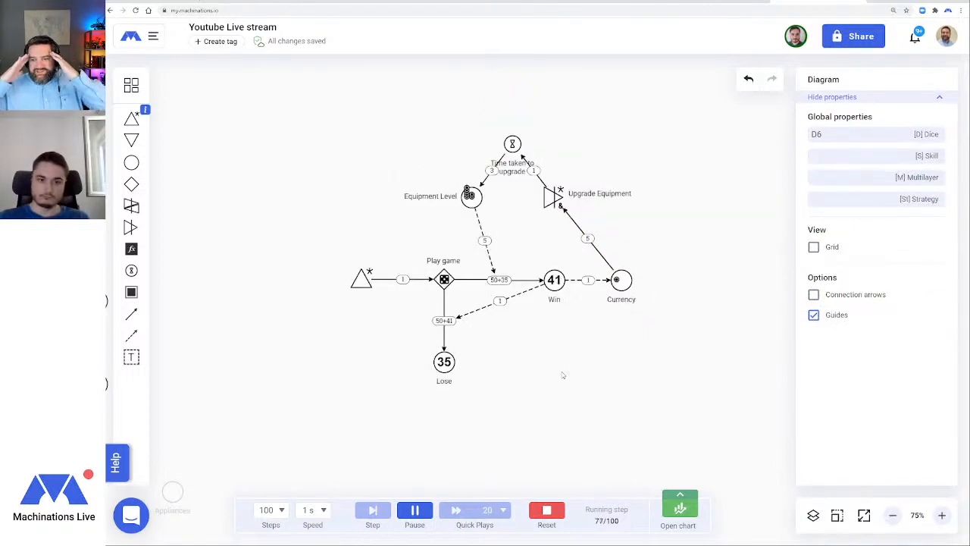
left_click(940, 515)
left_click(940, 516)
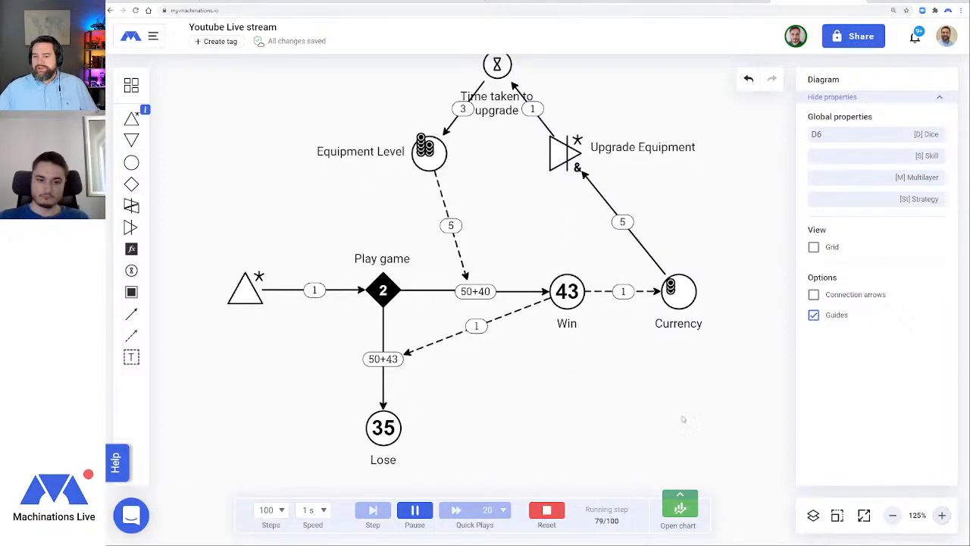
left_click(892, 515)
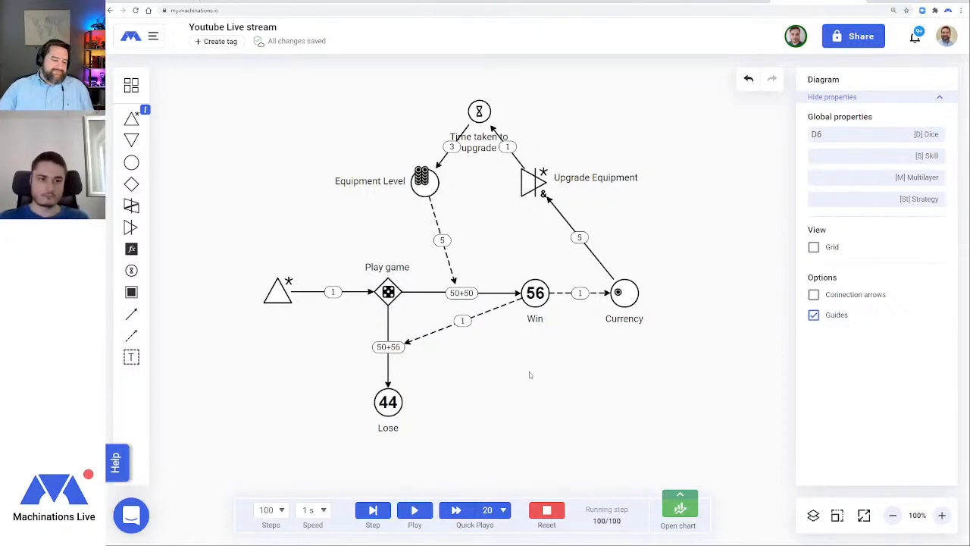
Move the entire equipment-upgrade loop closer to the starter Win/Lose diagram, placing it above and to its right
left_click(892, 515)
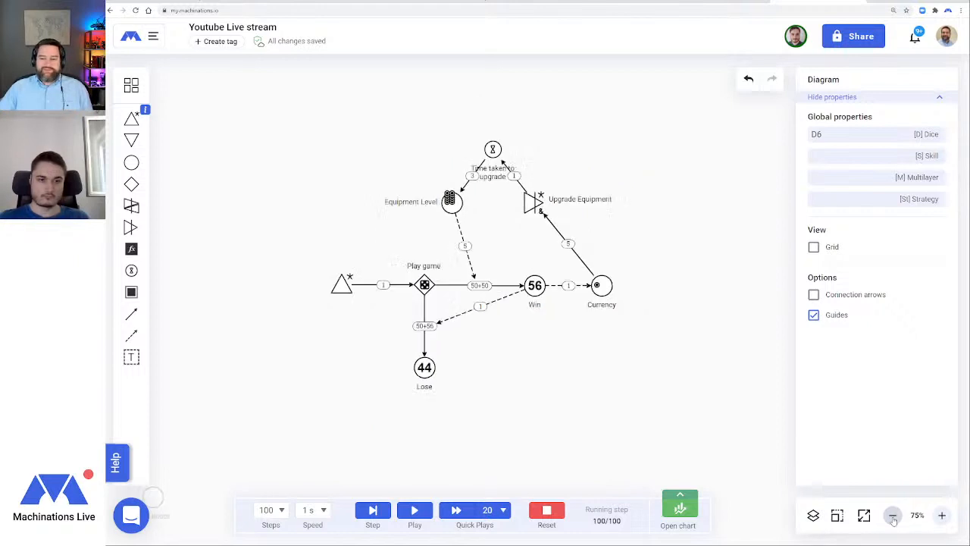
left_click(893, 515)
left_click_drag(427, 417, 607, 330)
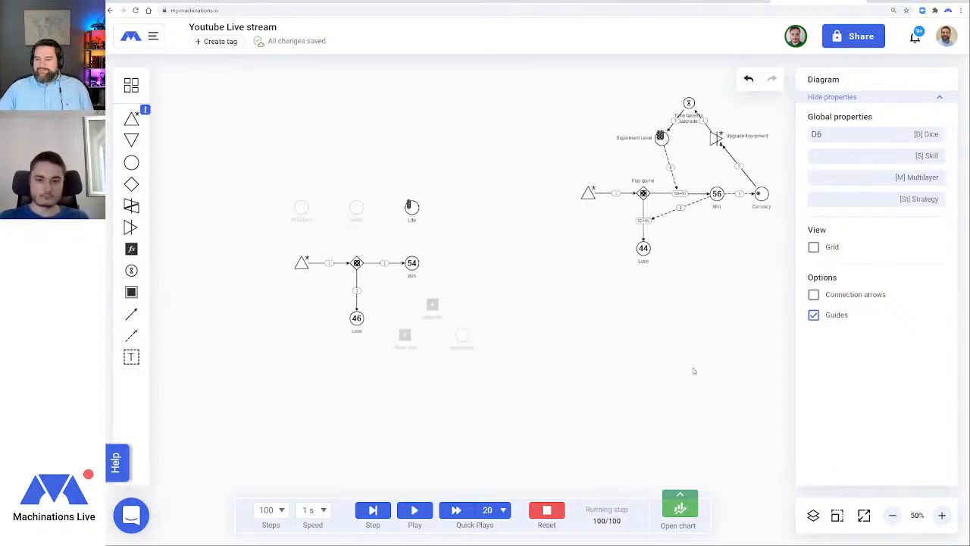
left_click_drag(692, 371, 513, 459)
left_click_drag(705, 434, 368, 154)
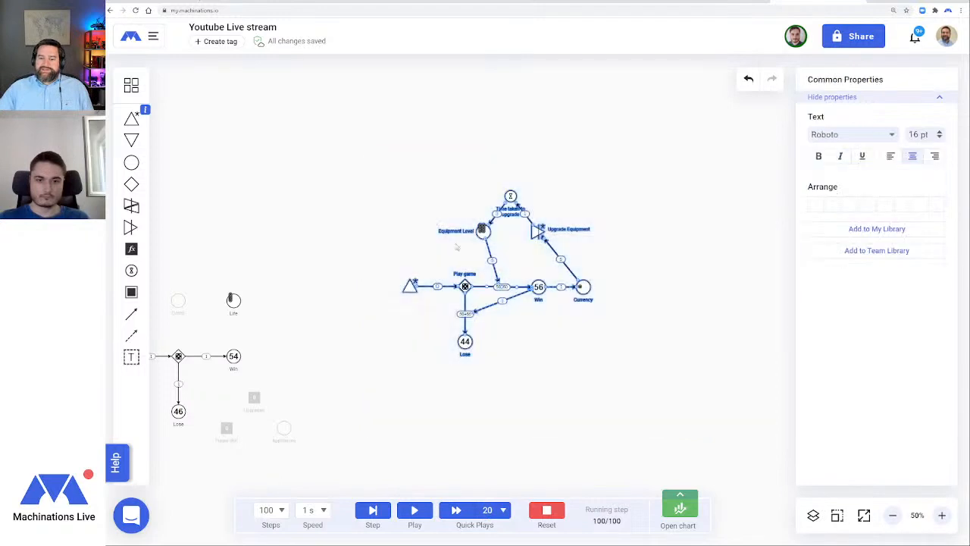
left_click_drag(465, 341, 370, 195)
left_click(423, 331)
left_click_drag(411, 369, 606, 292)
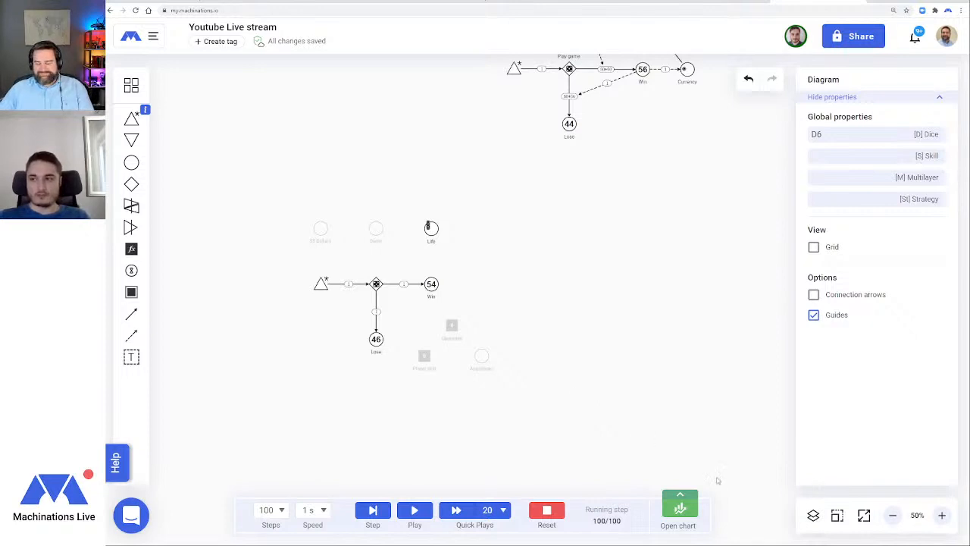
Reset the finished simulation run and return to the starter Win/Lose diagram
left_click(546, 510)
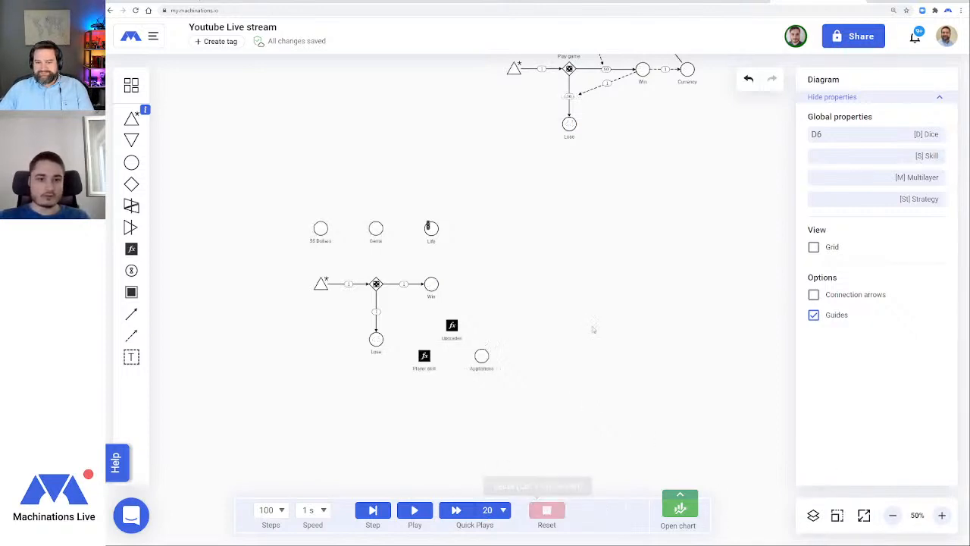
left_click_drag(569, 345, 600, 323)
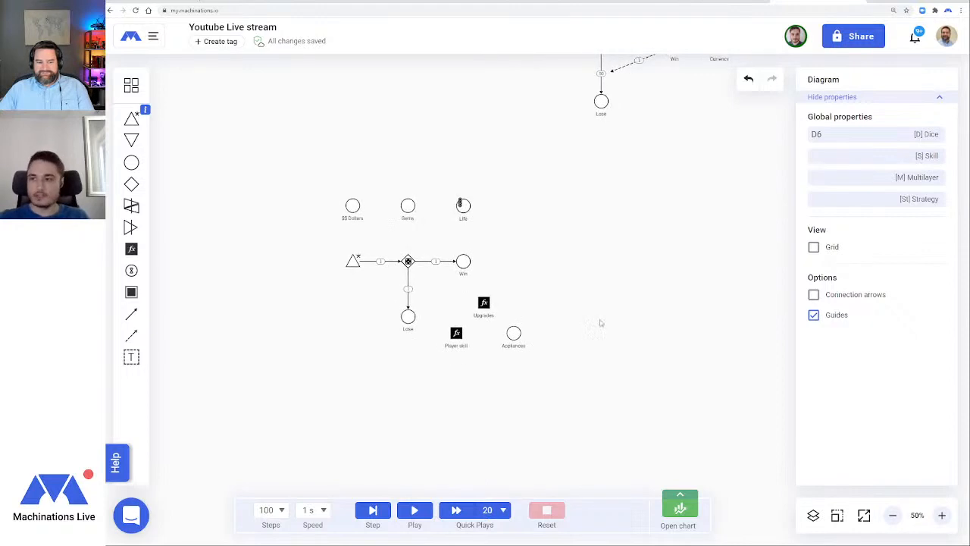
left_click_drag(645, 277, 571, 353)
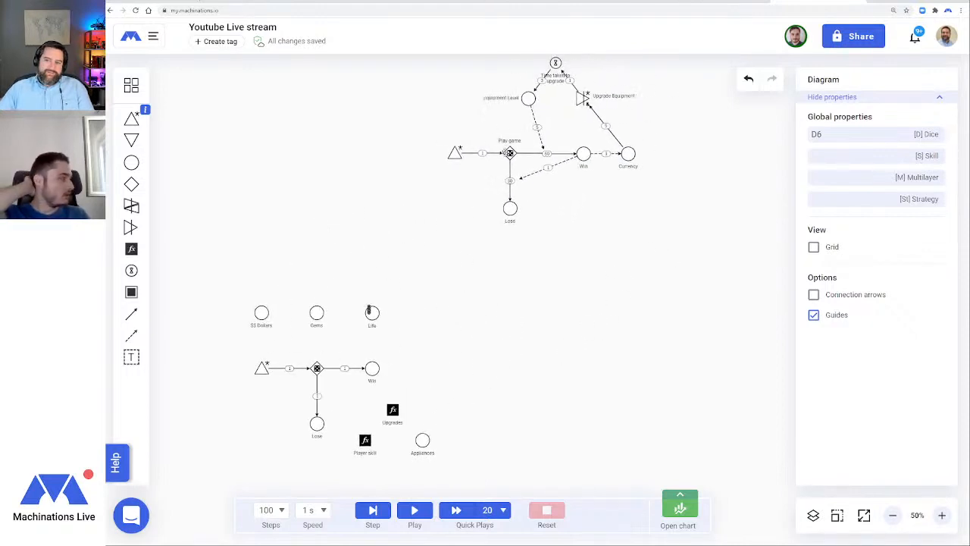
left_click_drag(471, 449, 556, 352)
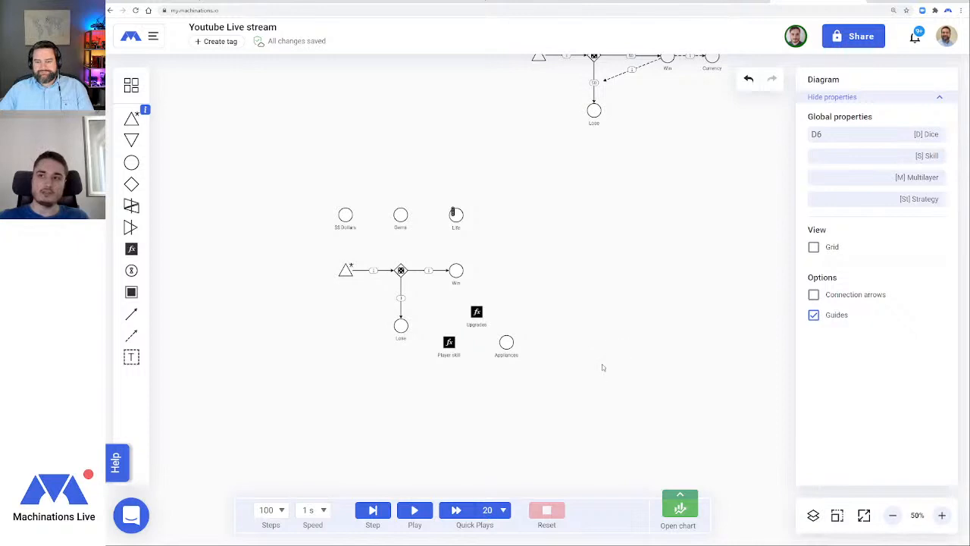
Add a pool beside the starter diagram's Win pool, linked from it by a state connection, and label it "Currency"
left_click(456, 271)
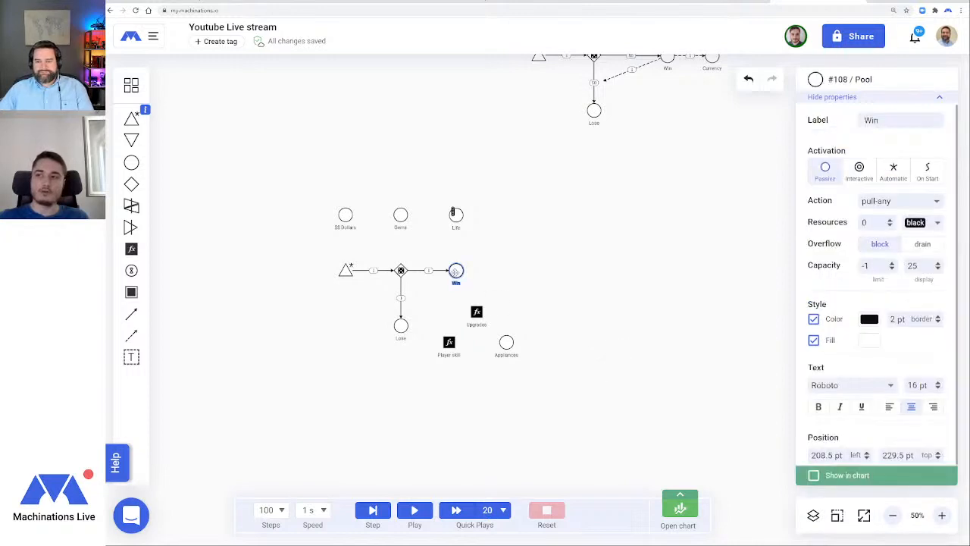
left_click(131, 162)
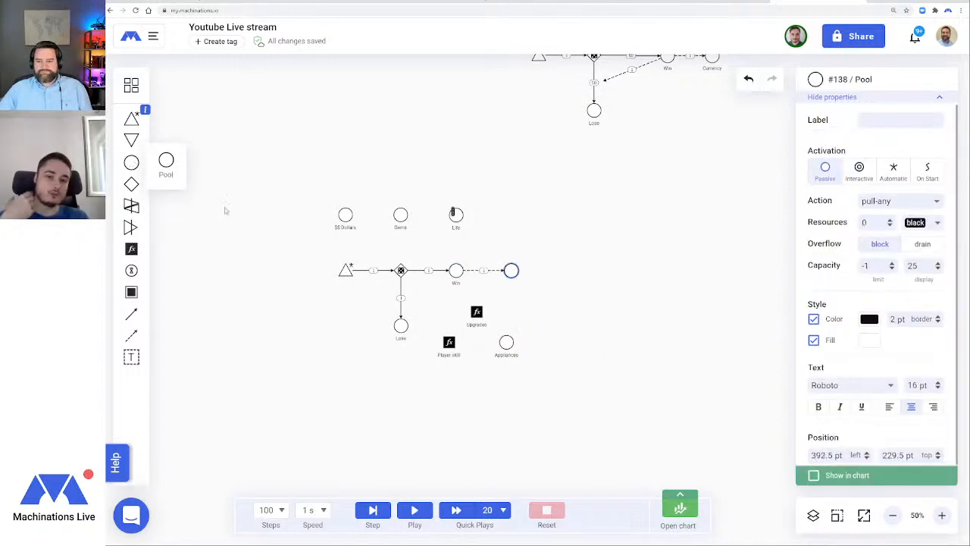
left_click(611, 331)
left_click(512, 270)
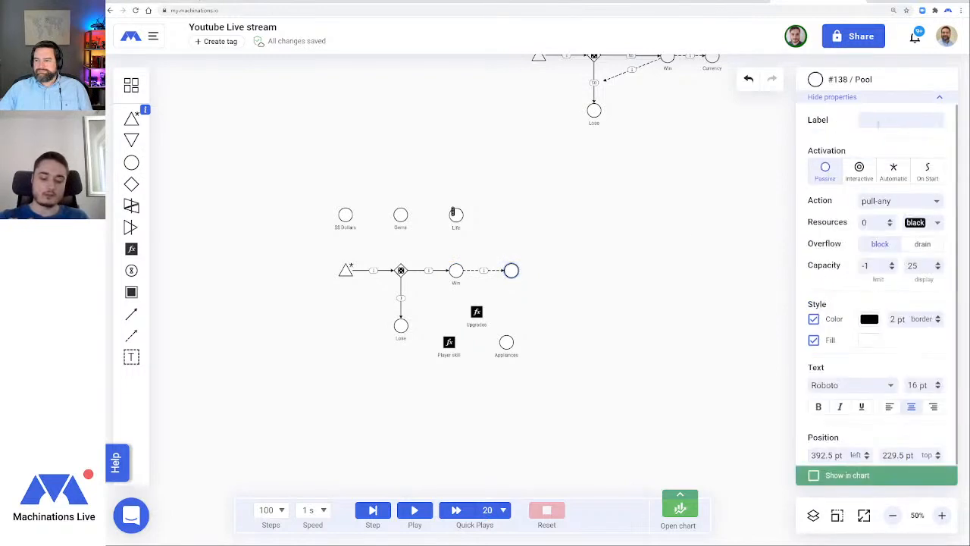
left_click(865, 120)
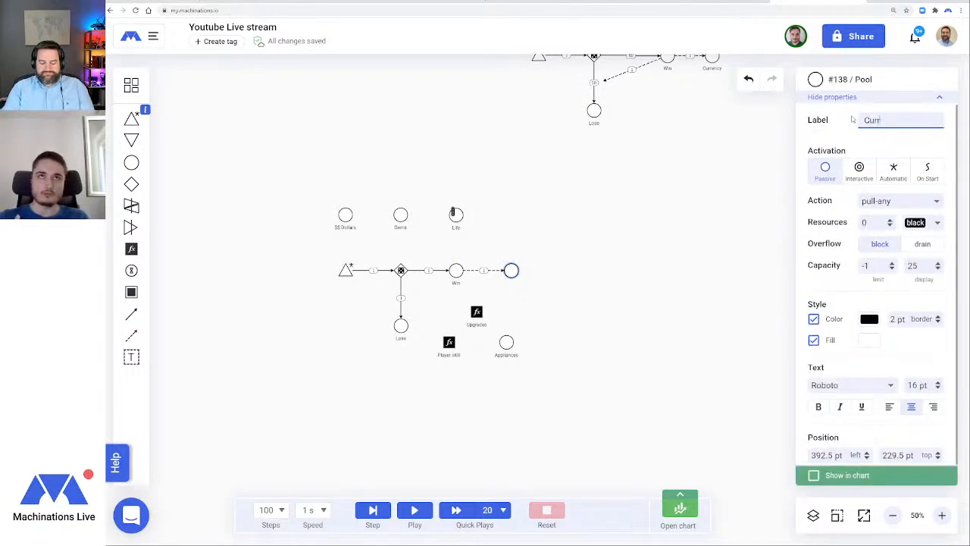
key("Return")
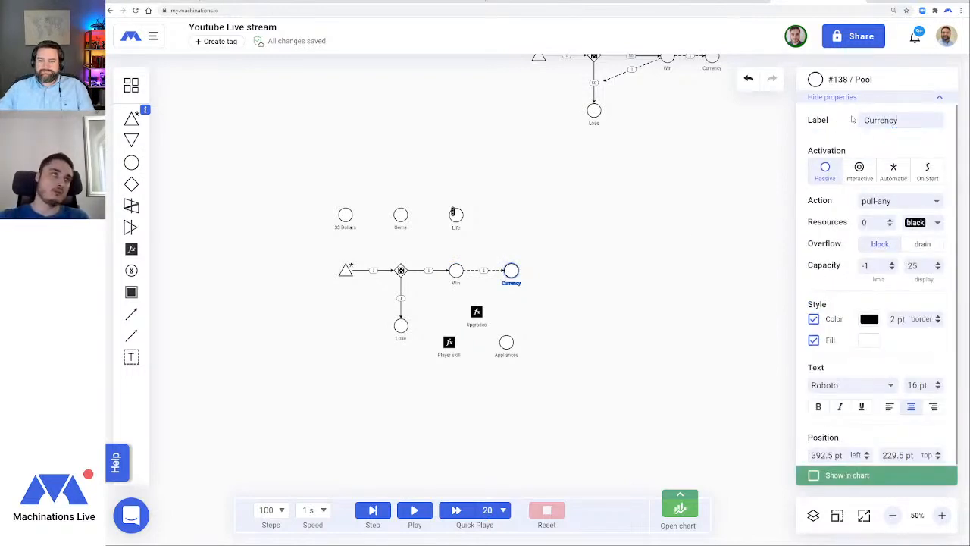
left_click(617, 280)
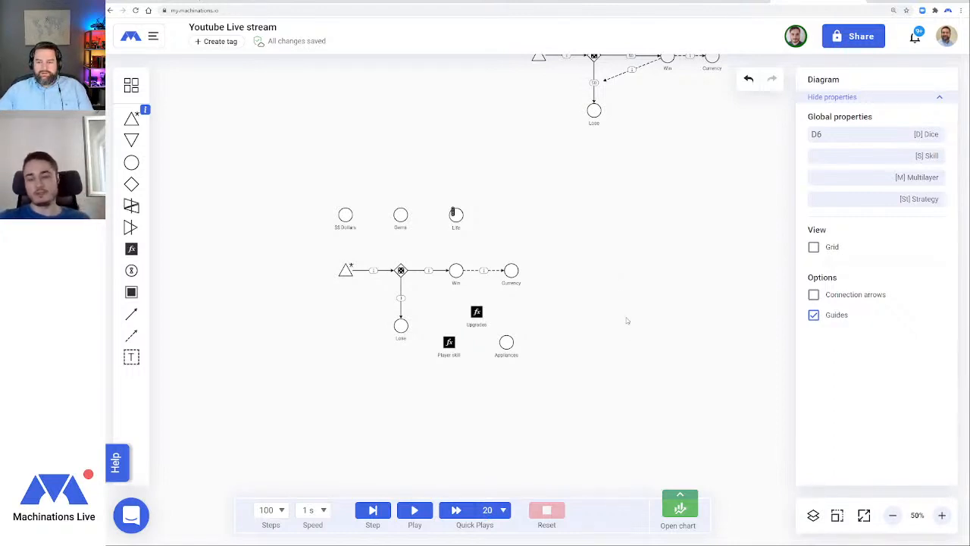
Move the Upgrades register, Appliances pool and Player skill register into a column well to the right of the starter diagram
left_click_drag(476, 311, 660, 294)
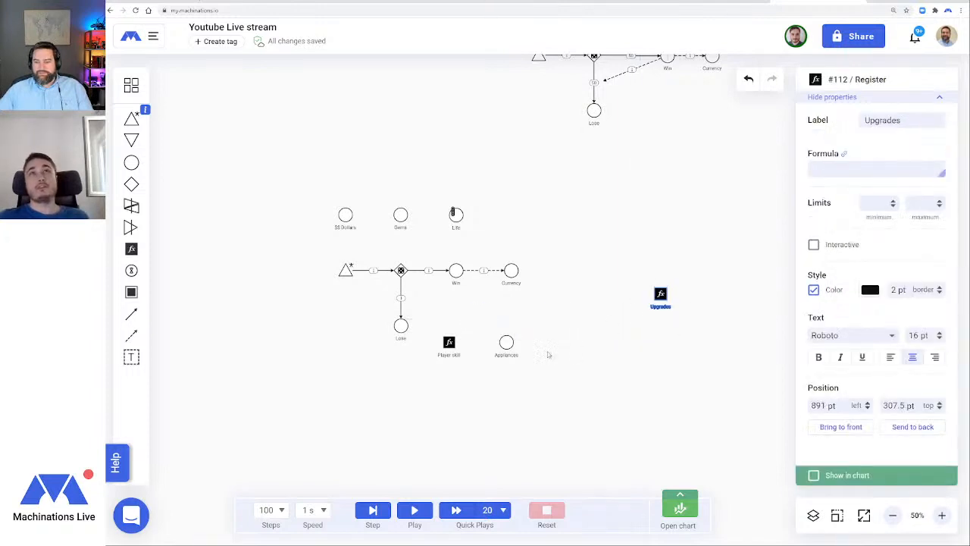
left_click_drag(506, 341, 661, 339)
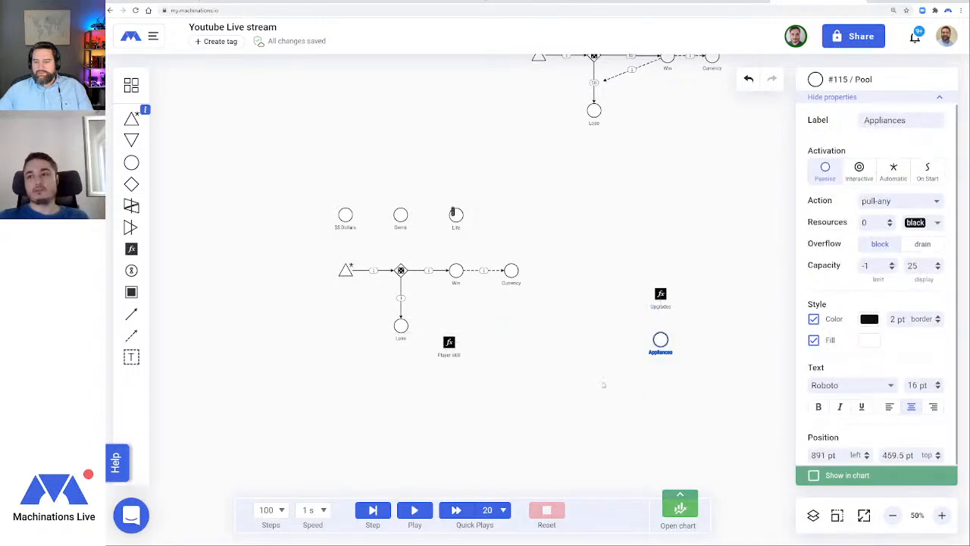
left_click_drag(449, 342, 661, 394)
left_click(475, 286)
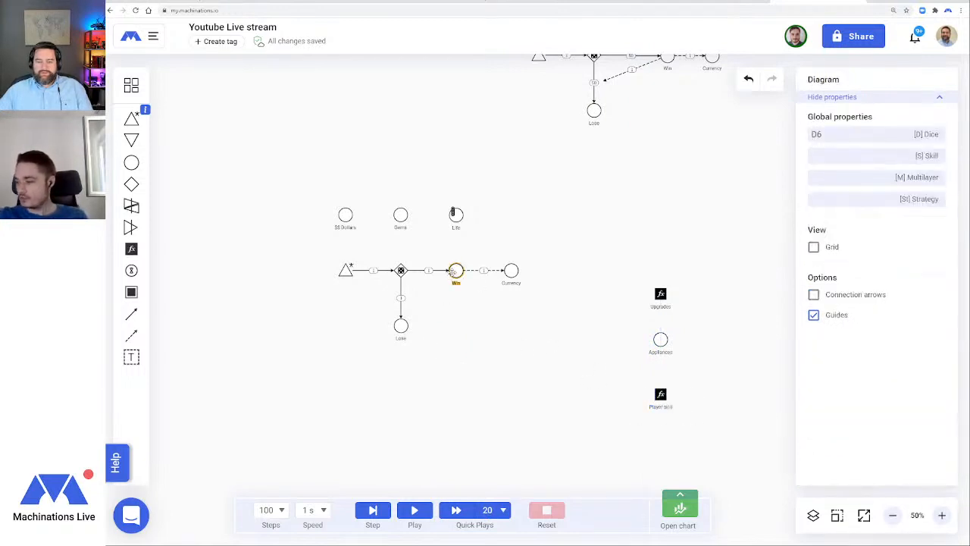
Place an automatic source below the Win pool and delete the state connection between Win and Currency
left_click_drag(131, 118, 467, 340)
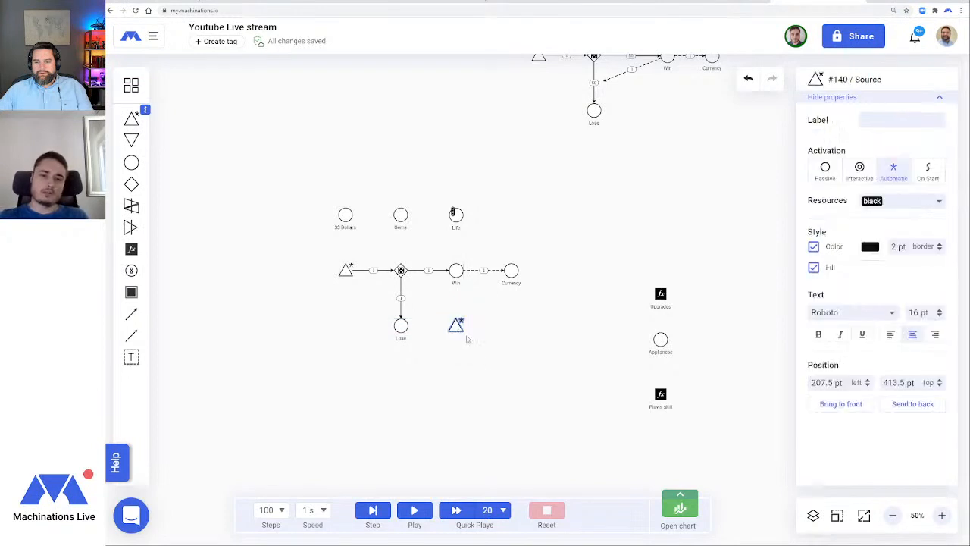
left_click(545, 354)
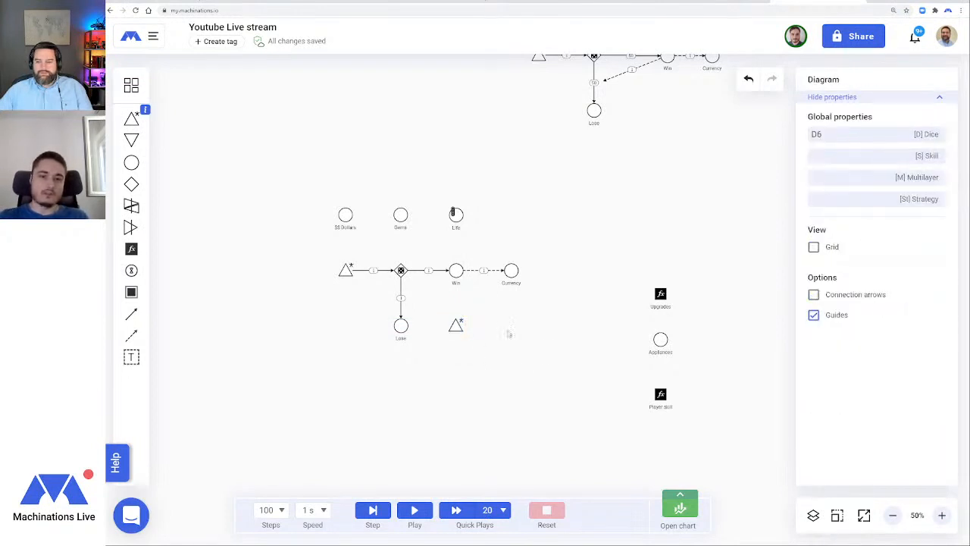
left_click(494, 270)
key("Delete")
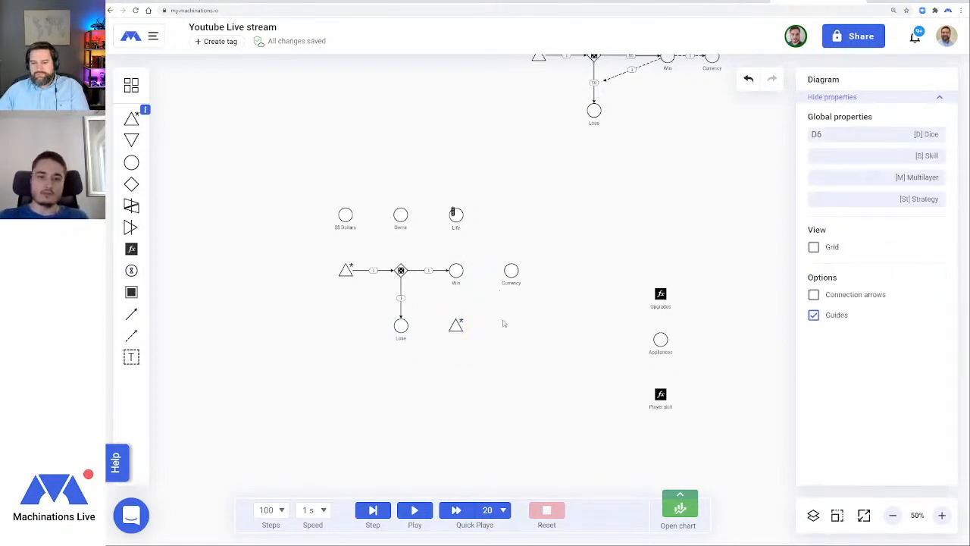
Connect the new source to the Currency pool with a resource connection and set its formula to 500+d500
mouse_move(138, 318)
left_mouse_down()
mouse_move(411, 346)
mouse_move(456, 325)
mouse_move(511, 271)
left_mouse_up()
left_click(534, 345)
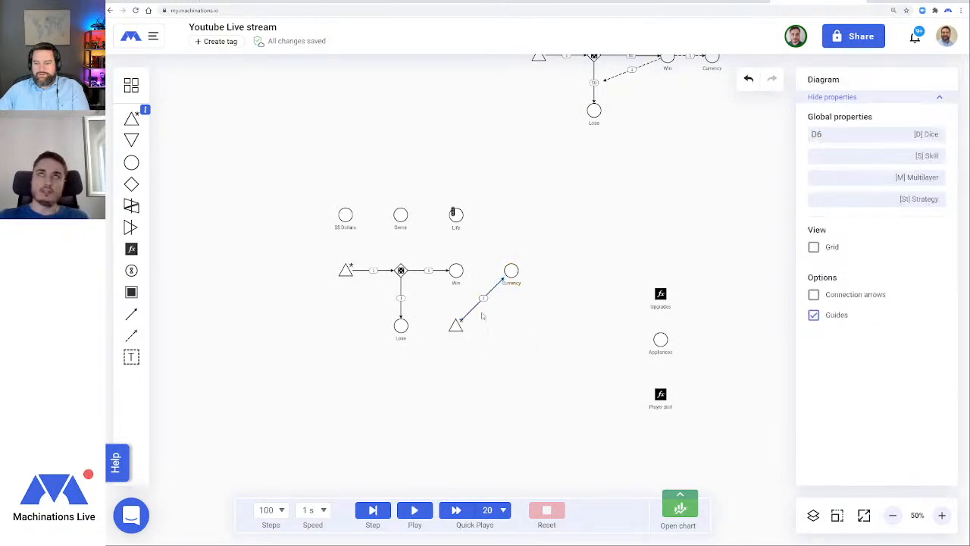
left_click(476, 307)
left_click_drag(825, 169, 793, 170)
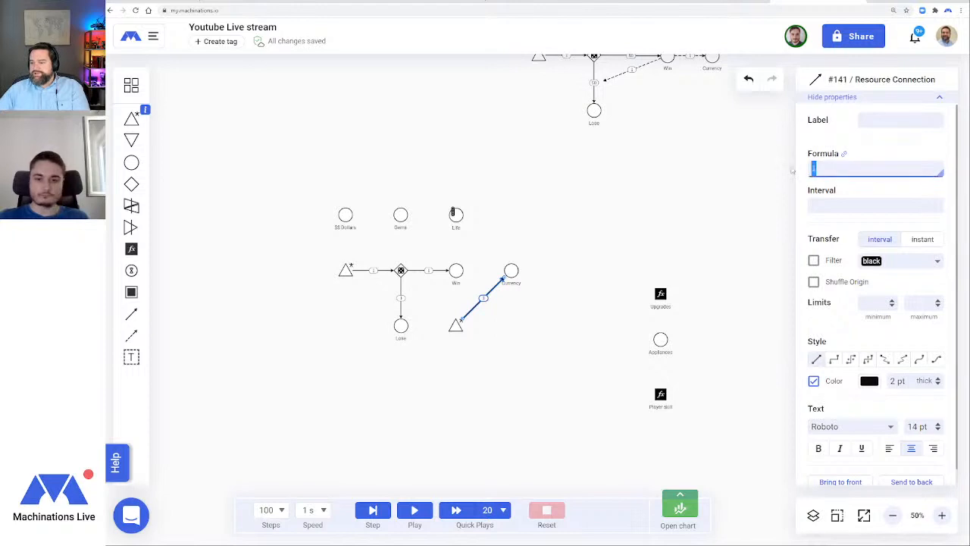
type("500+")
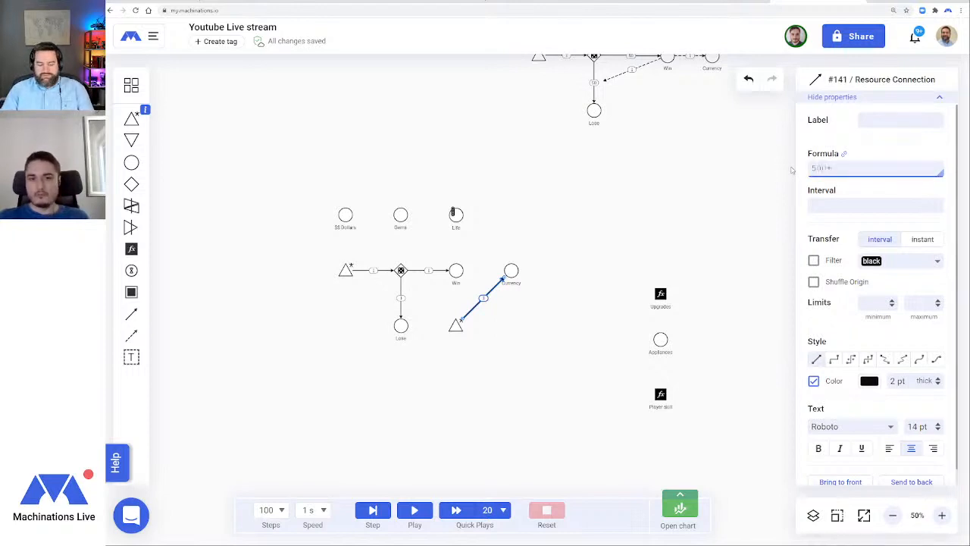
type("d500")
key("Return")
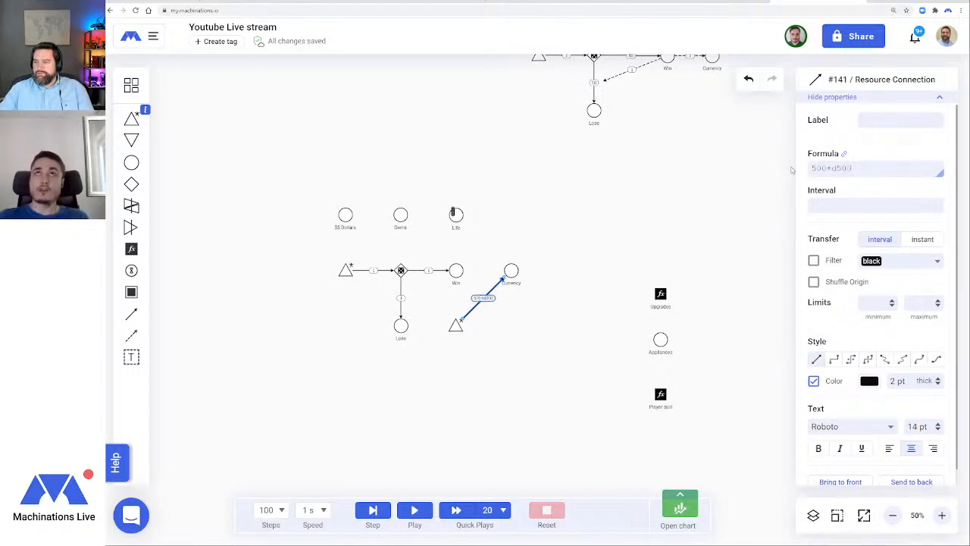
Change the formula of the resource connection into Currency to 500+d750
left_click(566, 330)
left_click(466, 314)
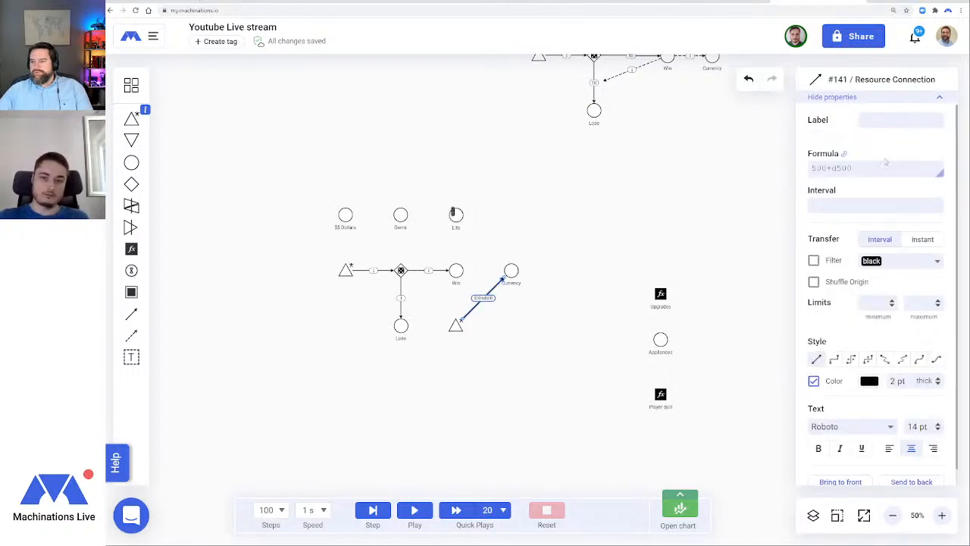
left_click_drag(854, 167, 836, 168)
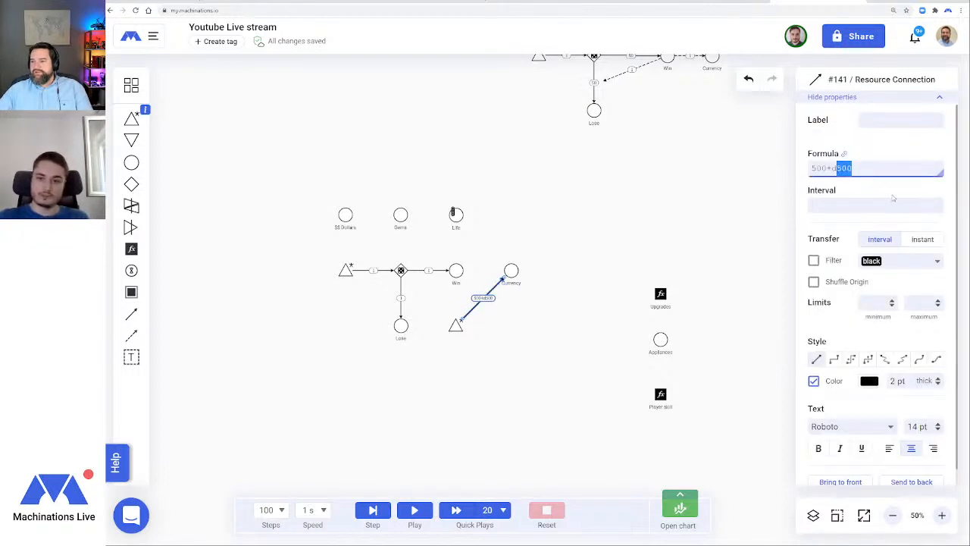
type("750")
key("Return")
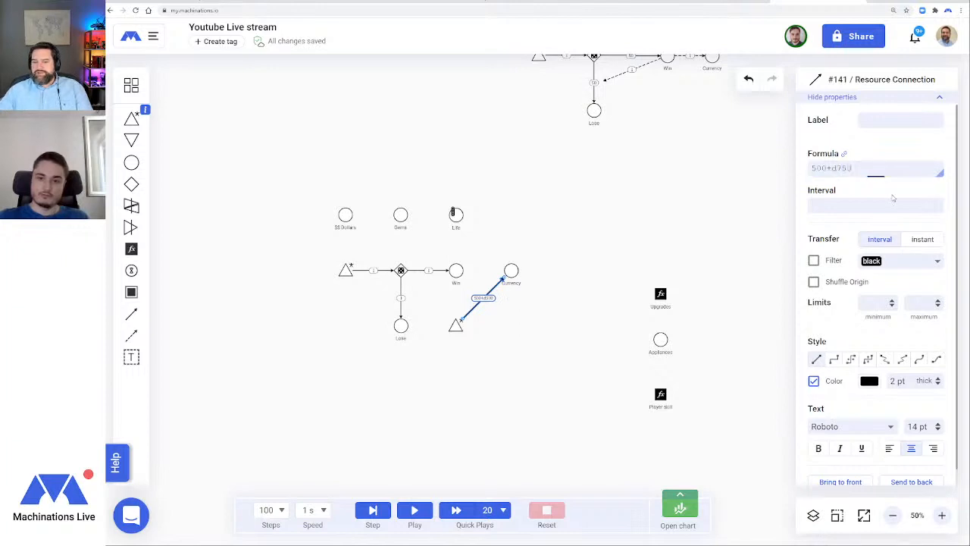
left_click(552, 387)
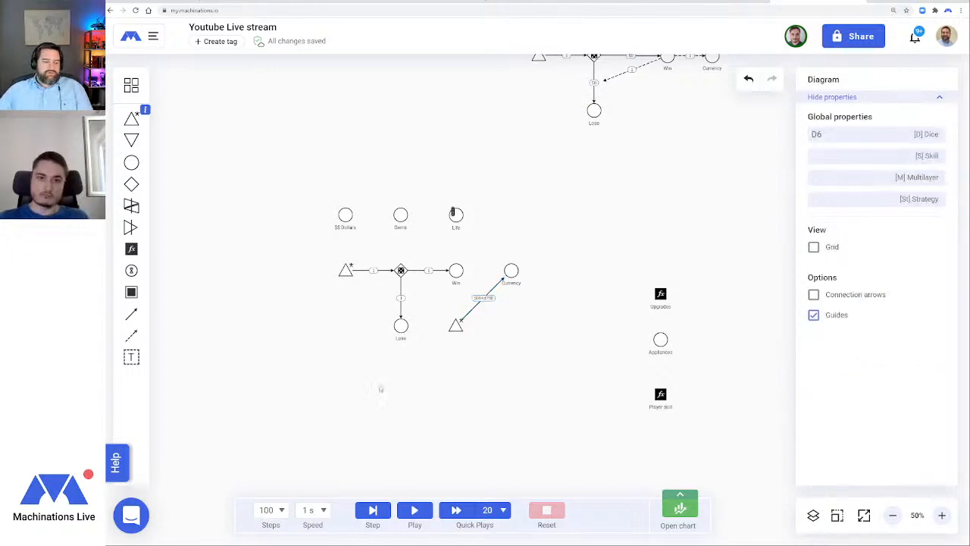
Draw a state connection from the Win pool down to the new source and set its formula to the trigger "*"
left_click(131, 335)
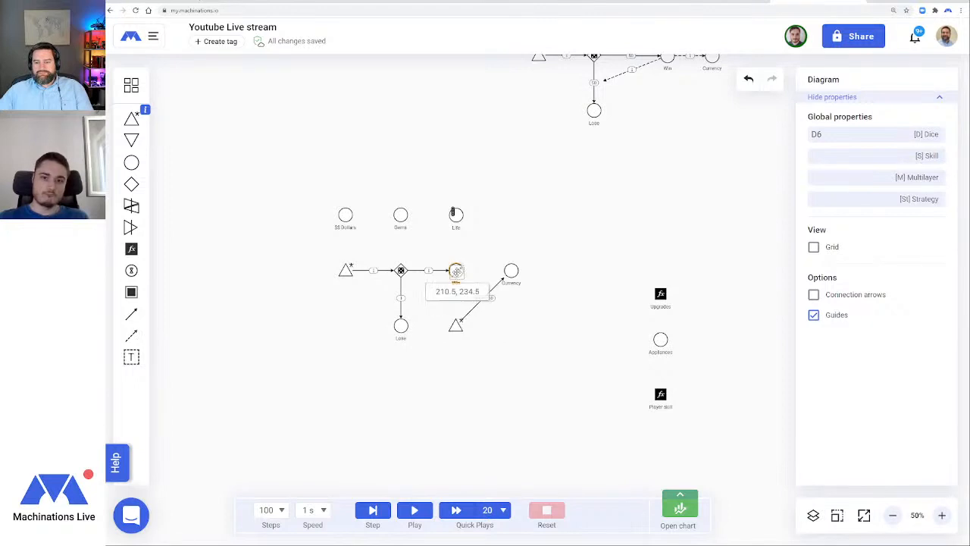
left_click_drag(456, 271, 456, 321)
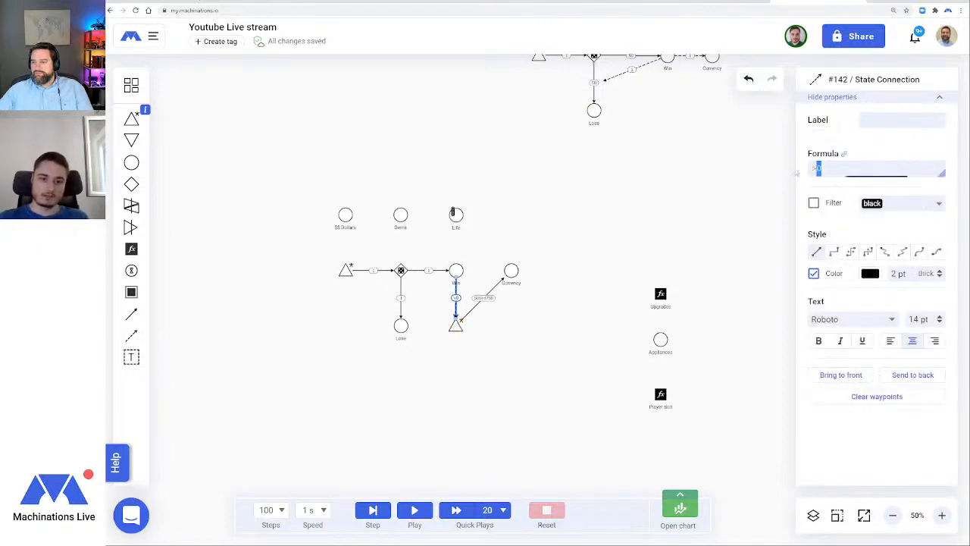
key("BackSpace")
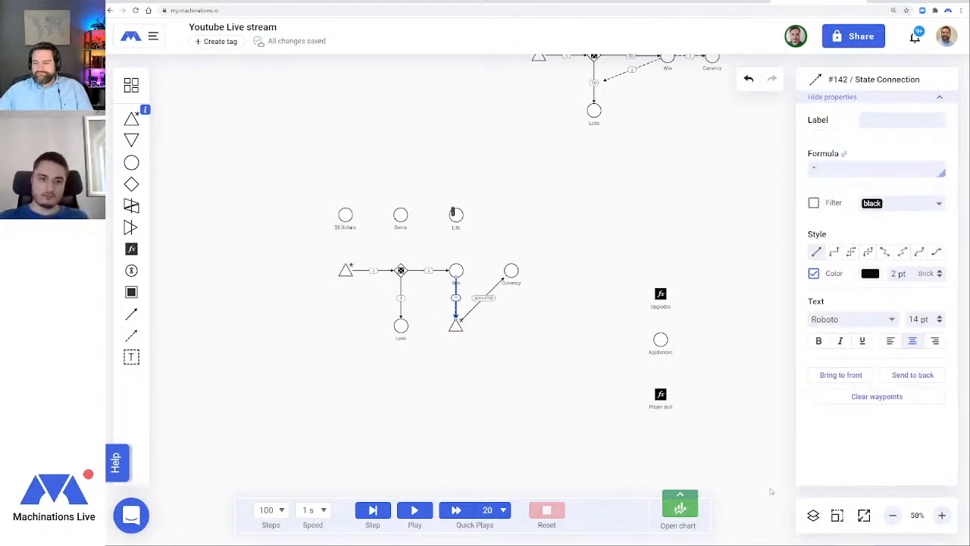
Set the activation of the source below the Win pool to Passive
left_click(943, 516)
left_click(943, 516)
left_click(944, 516)
left_click_drag(543, 431, 682, 351)
left_click(487, 338)
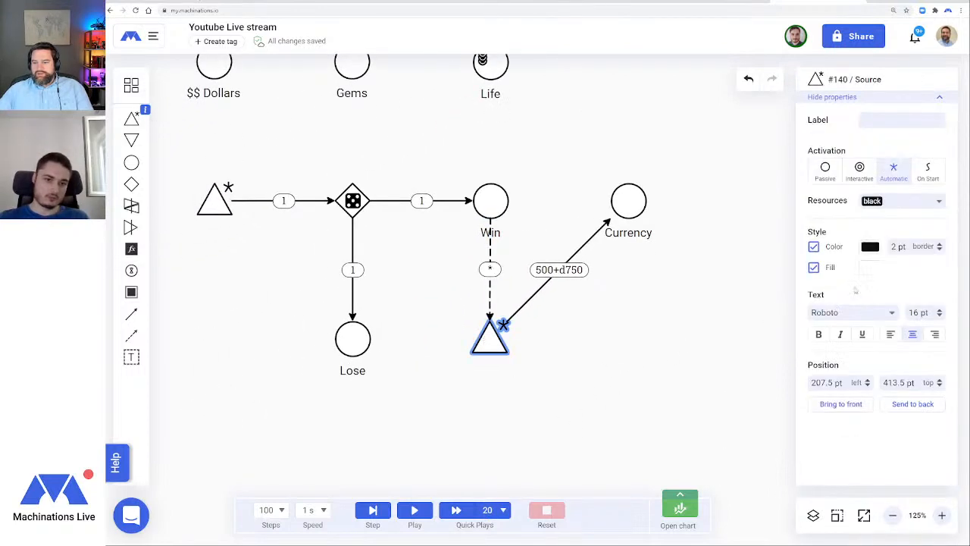
left_click(826, 171)
left_click(630, 360)
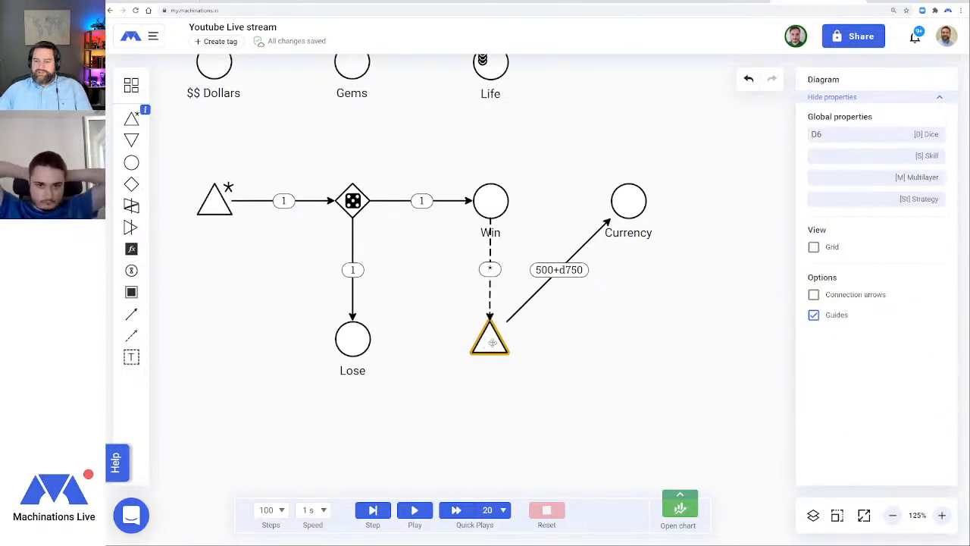
left_click(491, 342)
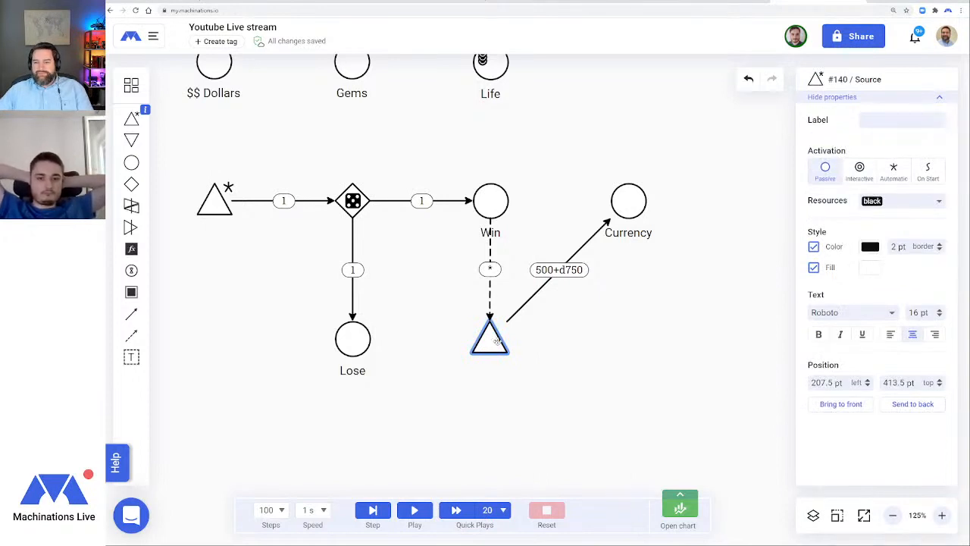
Run the simulation and move the Currency pool down level with the source that feeds it
left_click(414, 512)
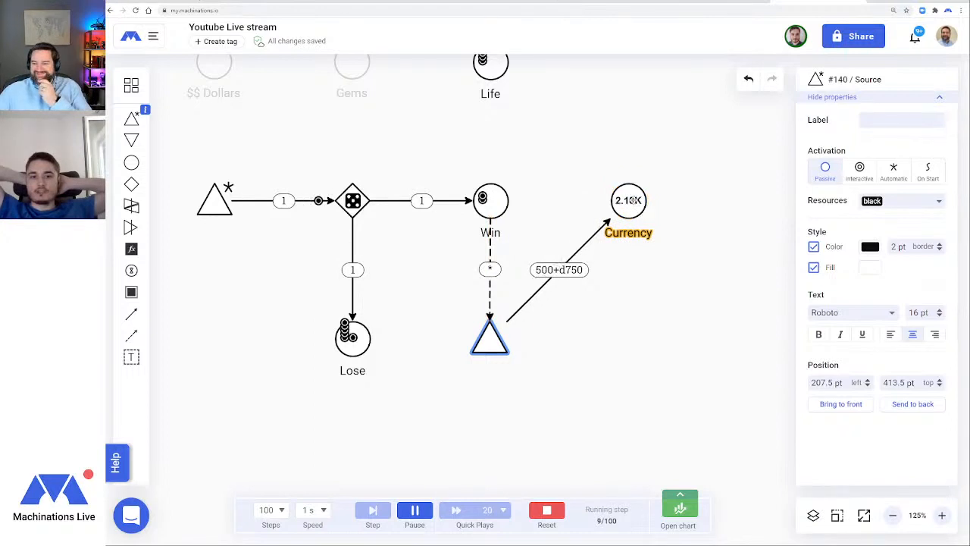
left_click_drag(630, 202, 629, 339)
left_click(710, 314)
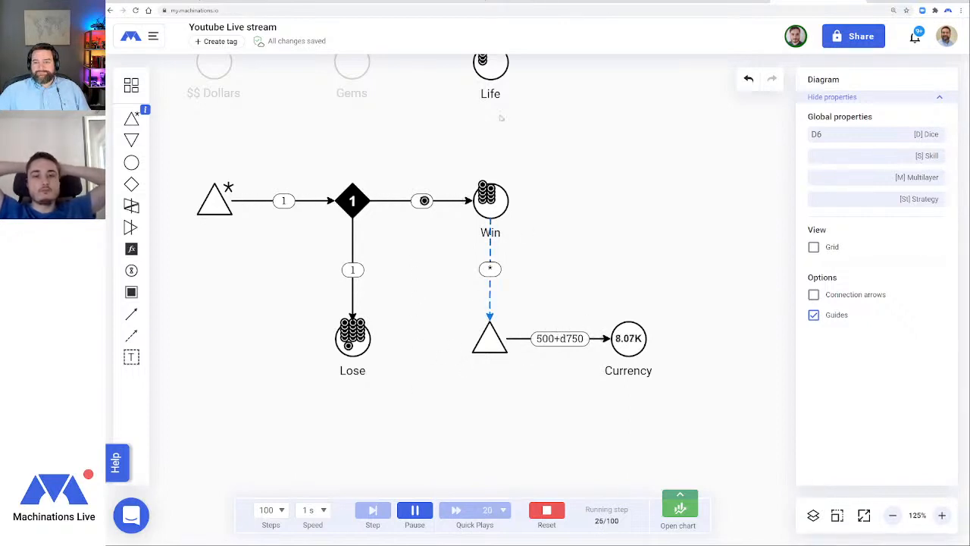
Move the Life pool down to directly beneath the source that feeds Currency
left_click_drag(490, 67, 492, 474)
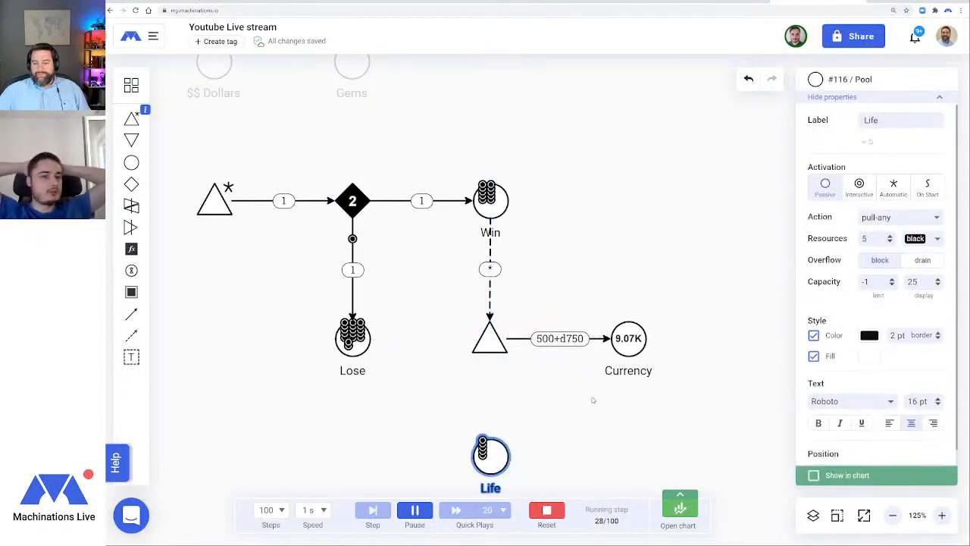
scroll(580, 396, "down", 4)
left_click_drag(582, 362, 583, 353)
left_click_drag(502, 319, 500, 337)
left_click(549, 345)
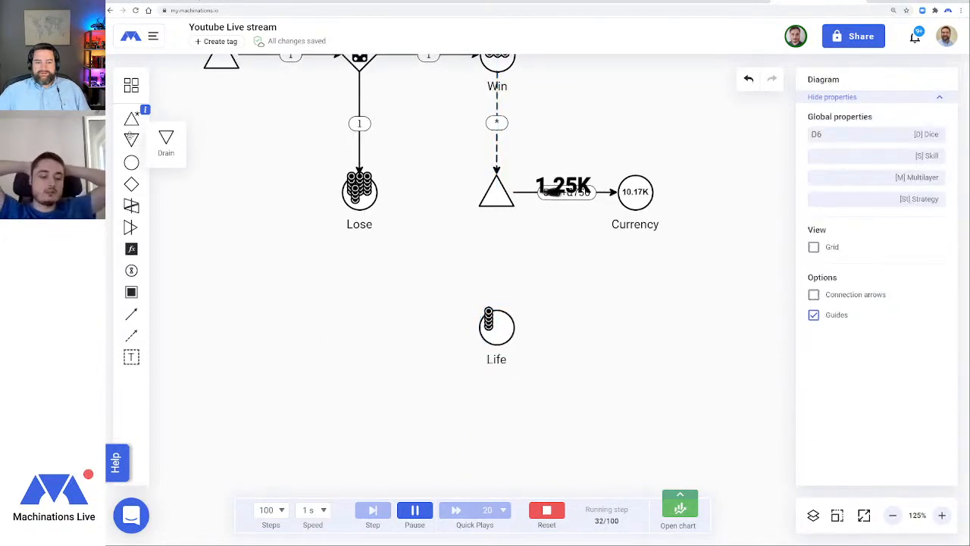
Place a drain below the Lose pool and draw a resource connection from the Life pool to it
left_click_drag(131, 139, 359, 330)
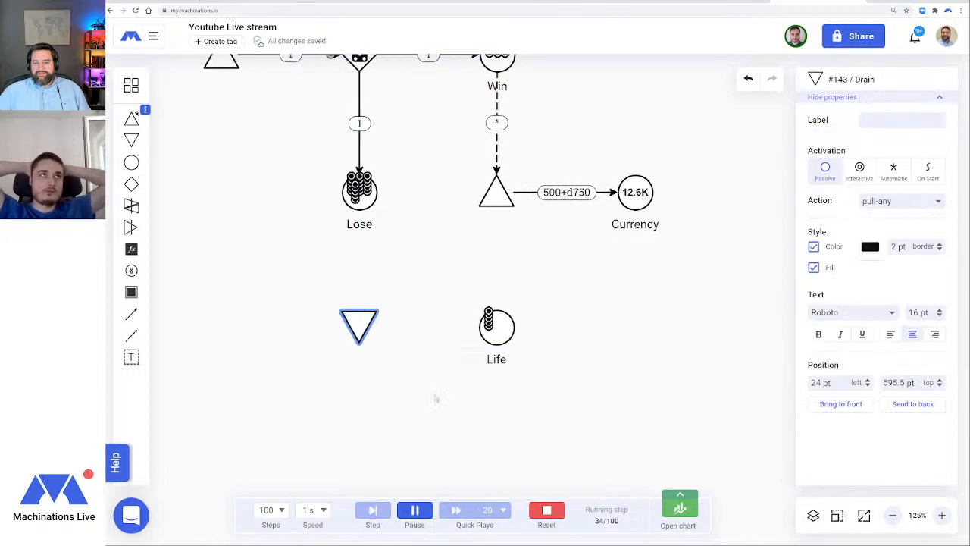
left_click(429, 363)
left_click_drag(131, 334, 361, 327)
left_click(386, 392)
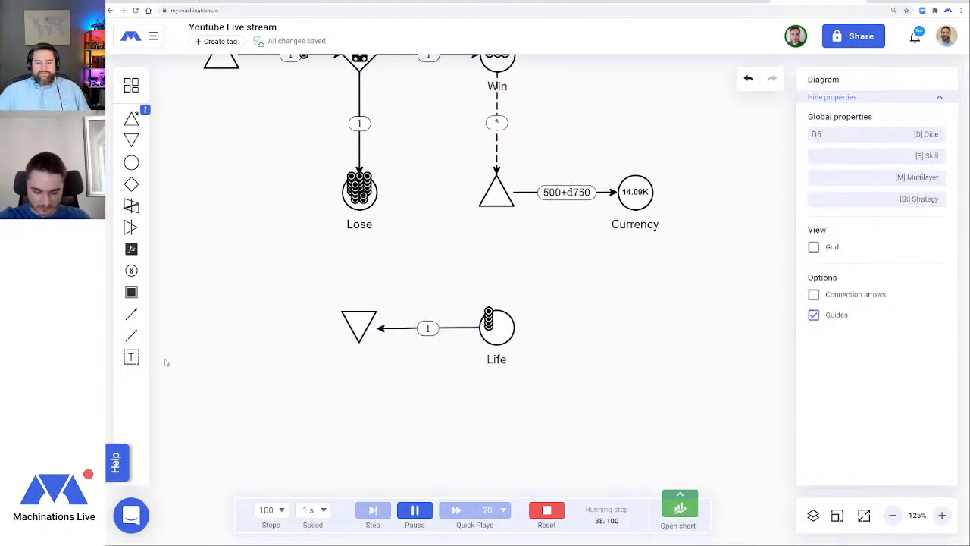
Draw a state connection from the Lose pool to the drain with the trigger "*", and reset the simulation
left_click_drag(131, 334, 359, 325)
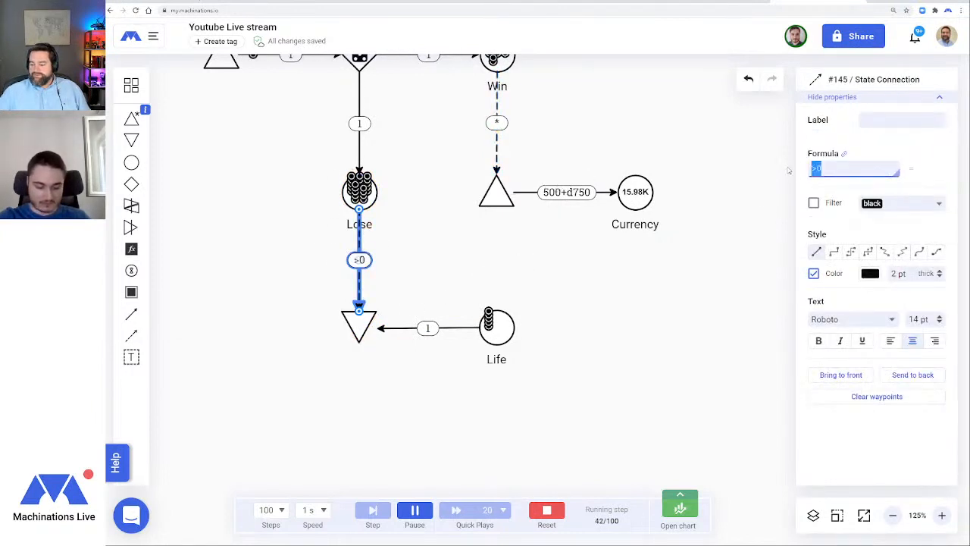
type("*")
left_click(634, 338)
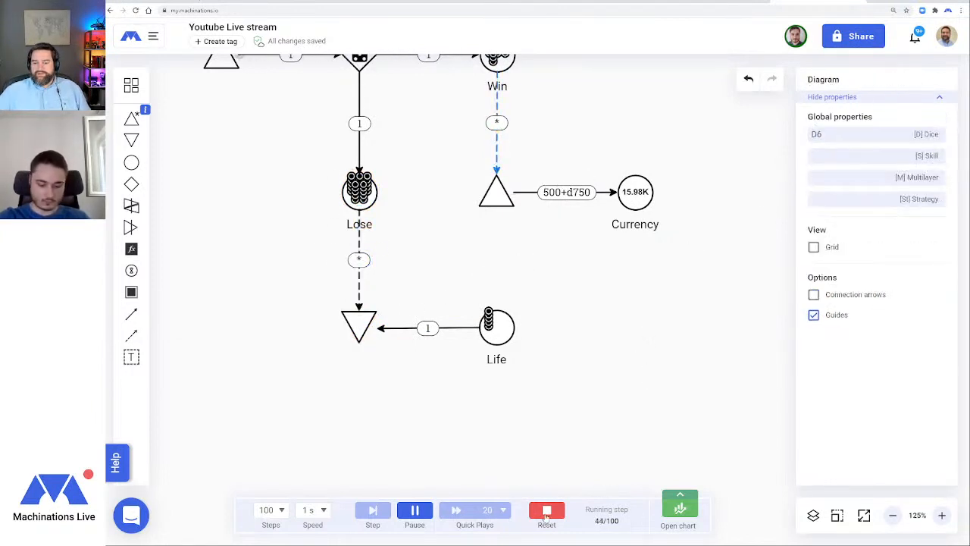
left_click(546, 509)
Label the automatic source feeding the random gate "attempt puzzle"
scroll(593, 276, "up", 3)
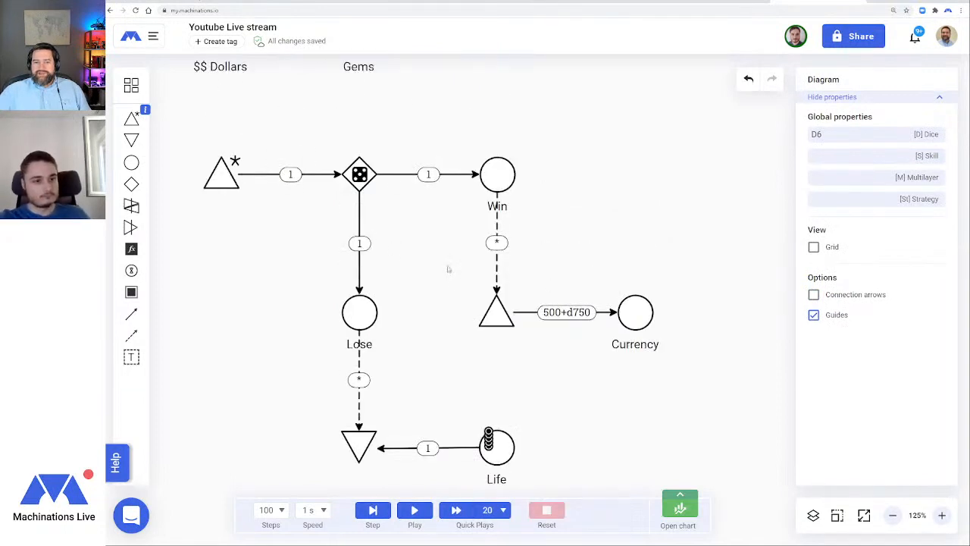
scroll(447, 268, "down", 2)
left_click(221, 120)
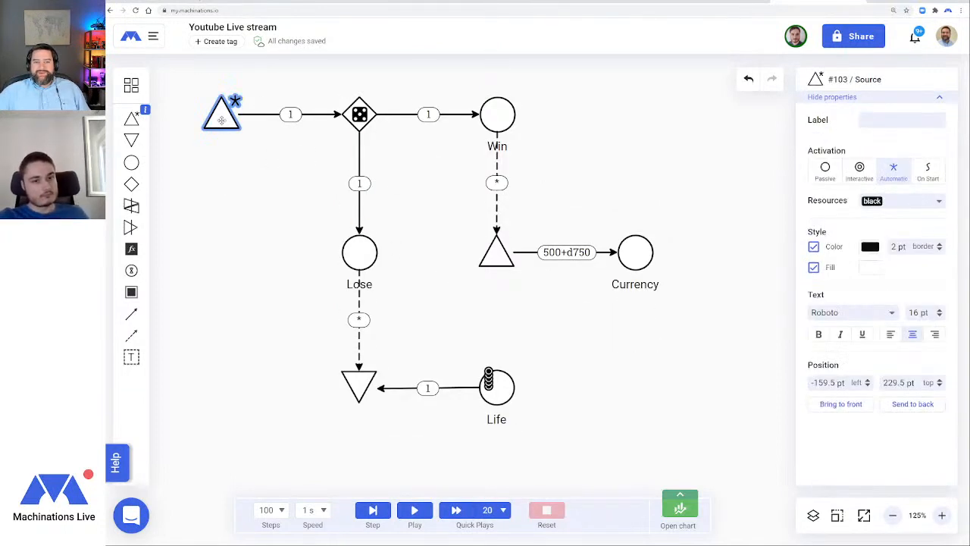
left_click(888, 121)
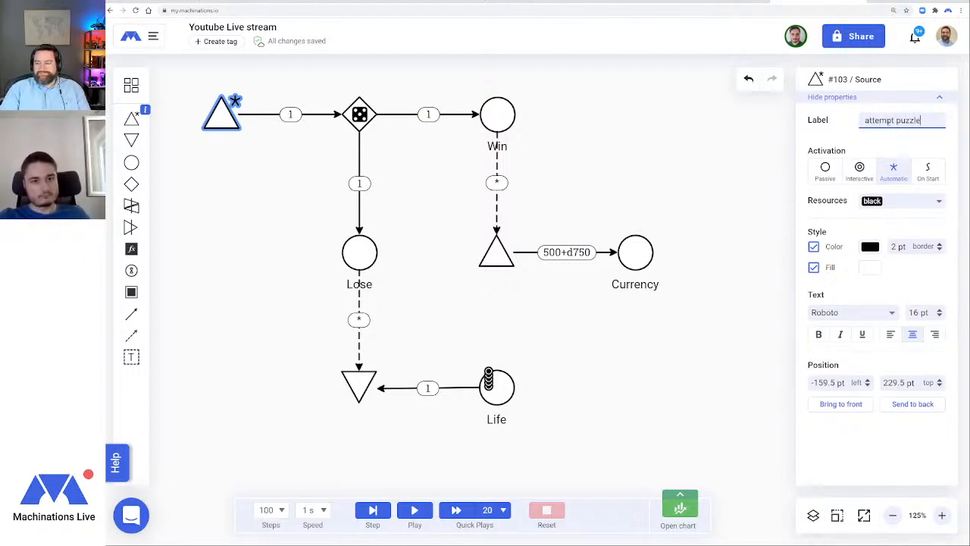
key("Return")
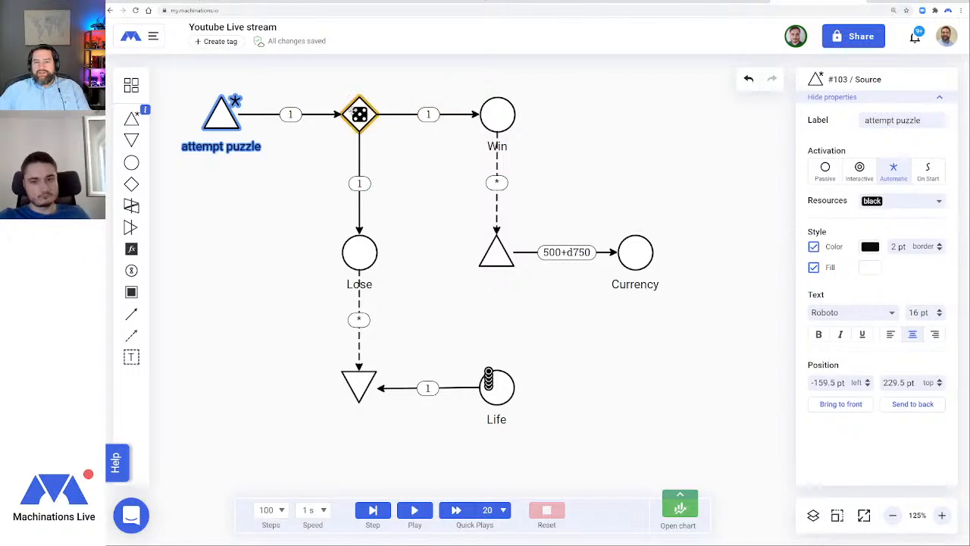
Label the random gate "Play game"
left_click(356, 112)
left_click(887, 118)
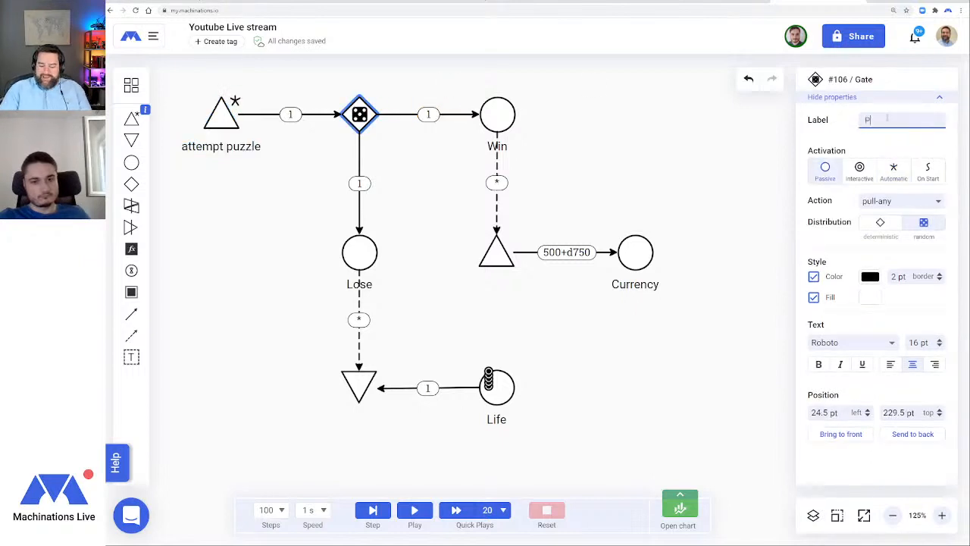
type("Play game")
key("Return")
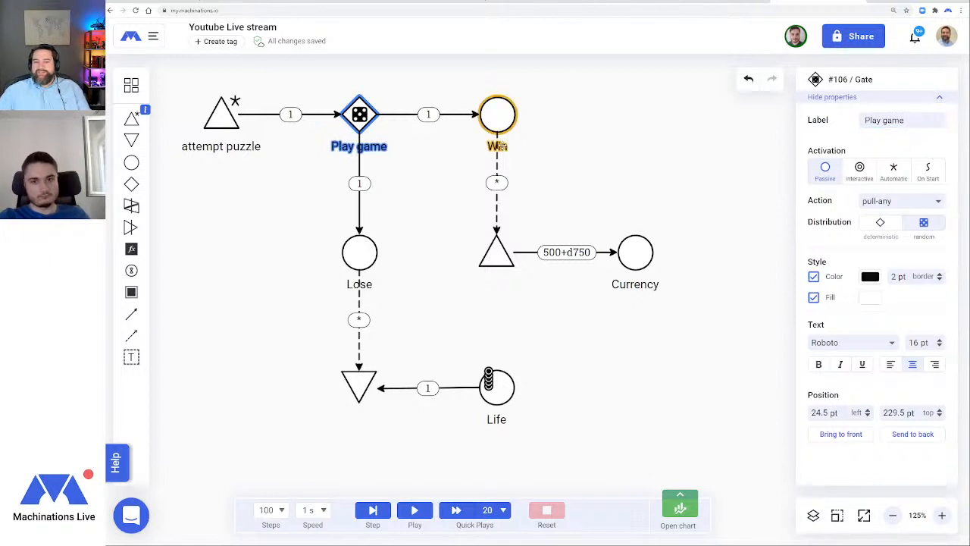
Move the Win and Lose labels to the right of their pools, clear of the state connections
left_click_drag(510, 147, 546, 109)
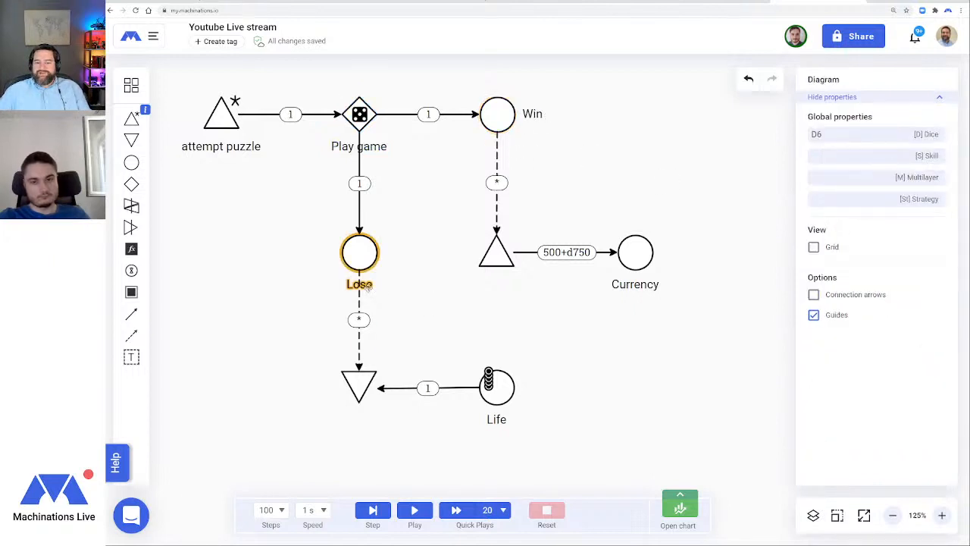
left_click_drag(365, 285, 419, 254)
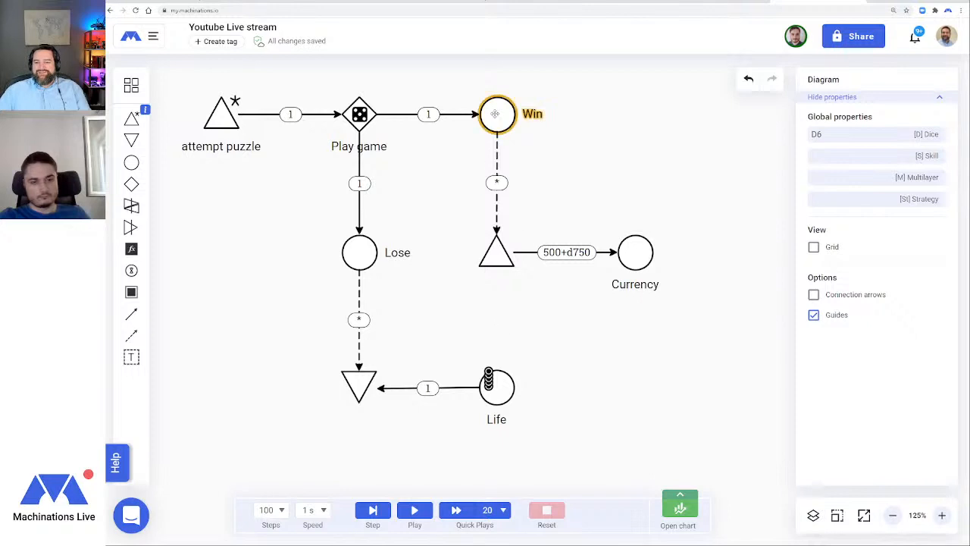
Inspect the properties of the source feeding Currency and of the Life pool, and review the whole Win/Lose diagram
left_click(499, 252)
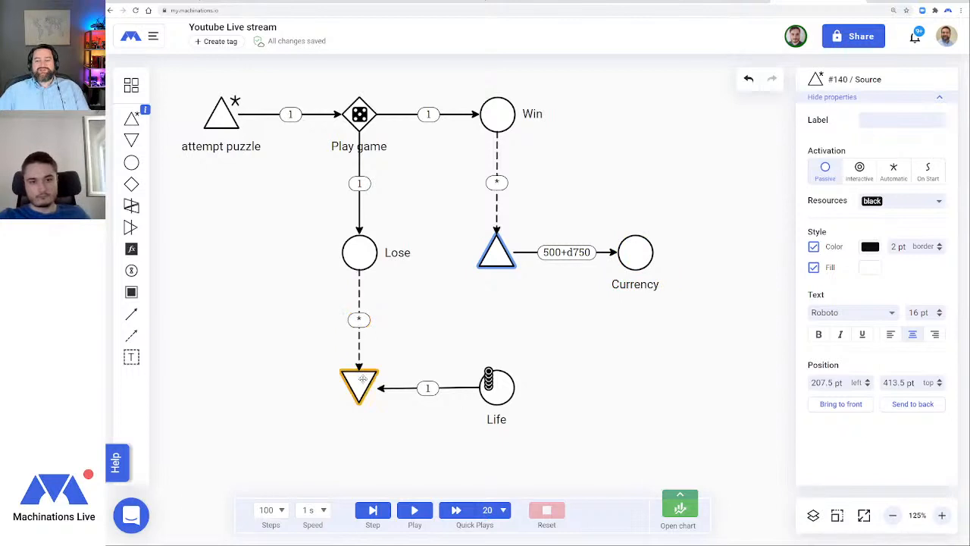
left_click(504, 387)
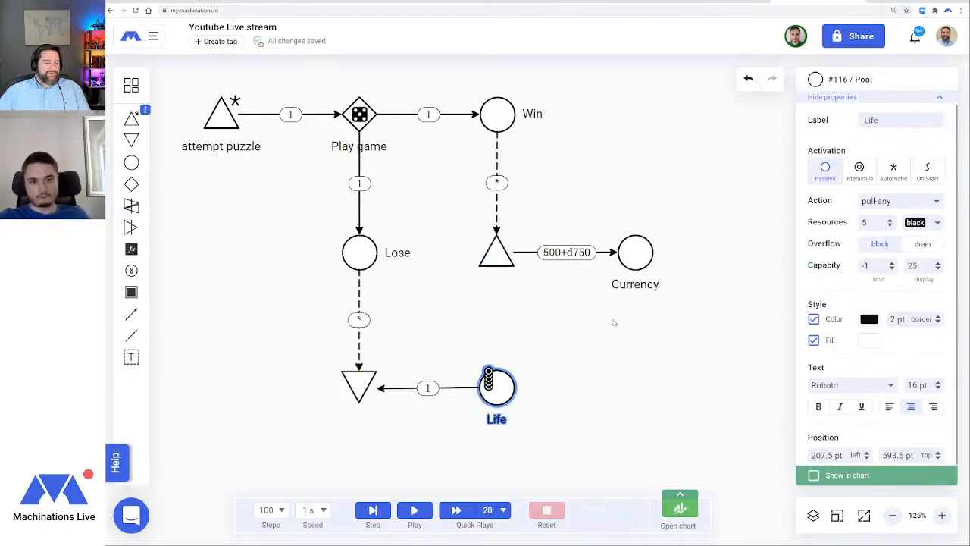
left_click(892, 515)
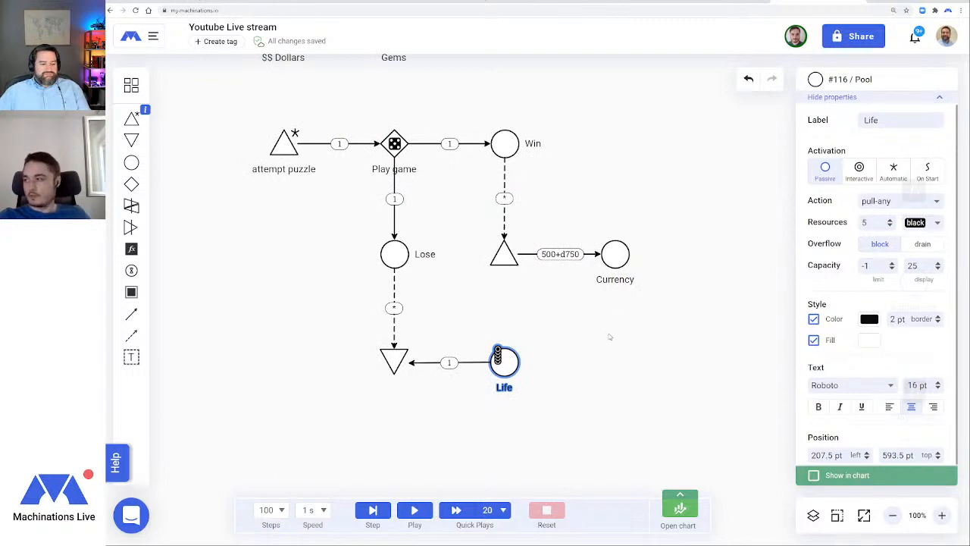
right_click(610, 336)
left_click(892, 515)
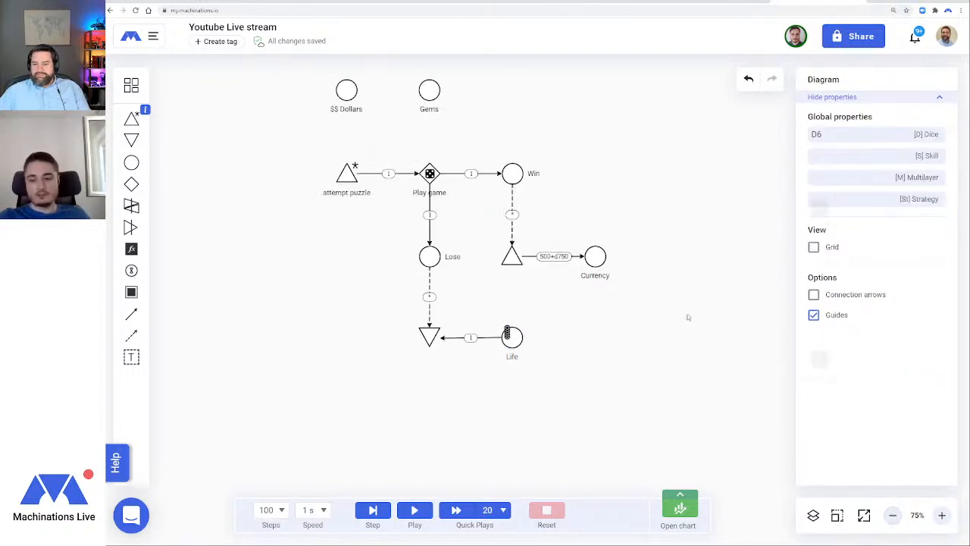
left_click_drag(688, 317, 681, 337)
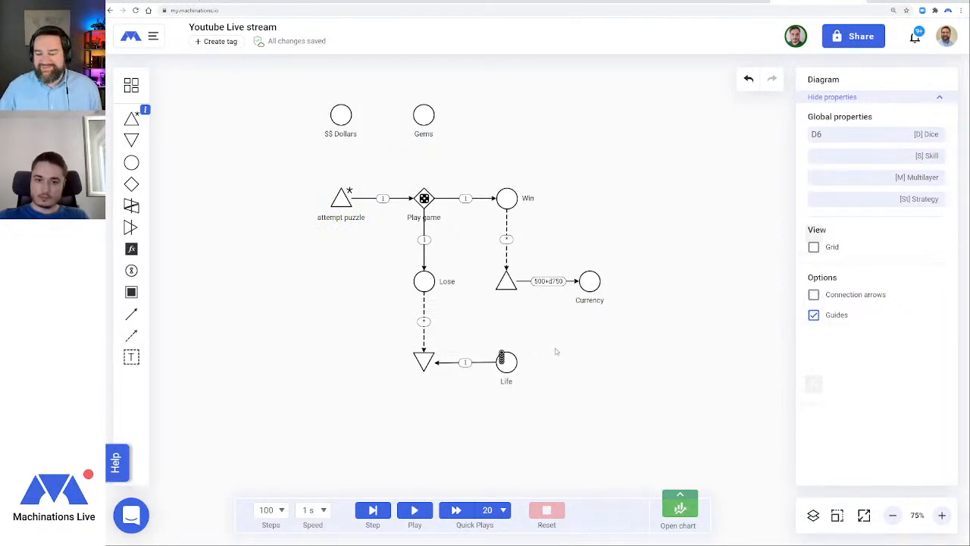
left_click_drag(568, 351, 536, 318)
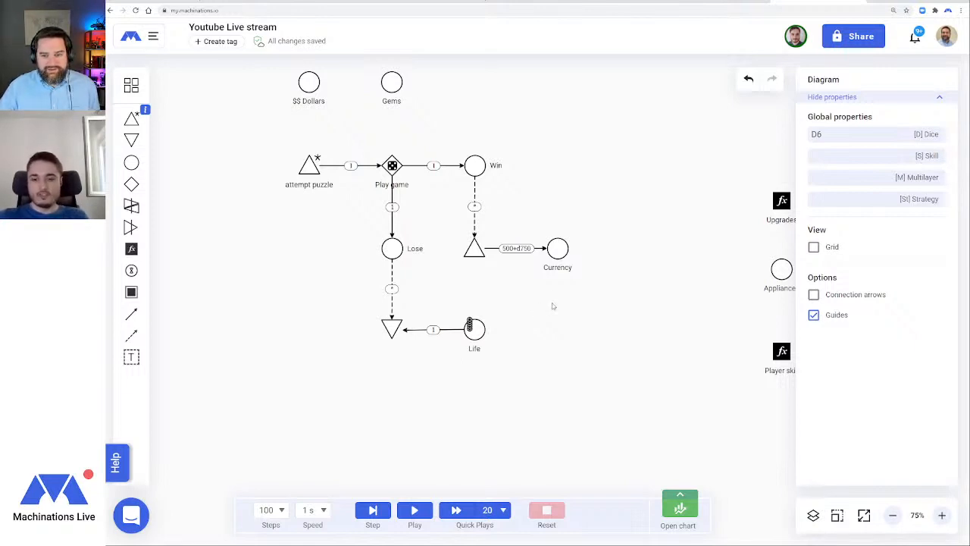
left_click_drag(528, 299, 555, 318)
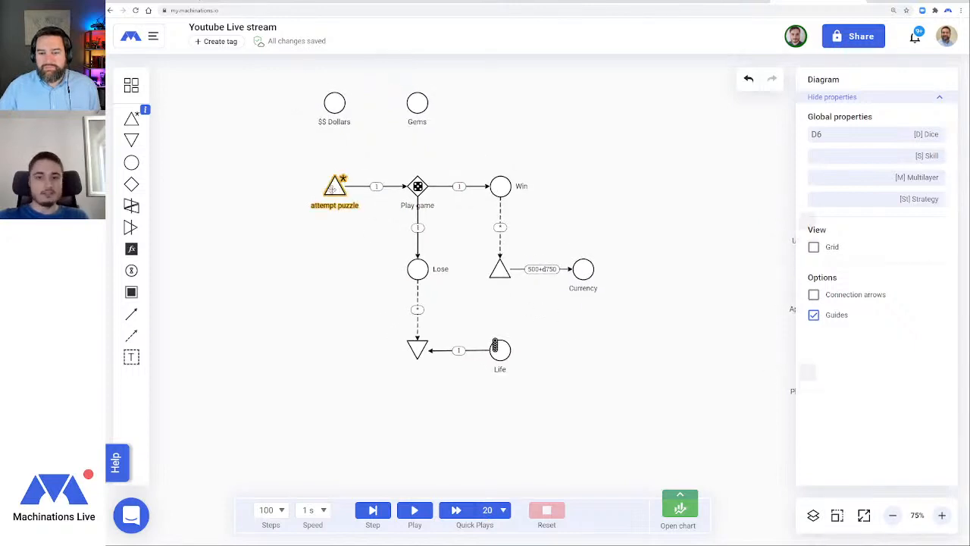
Move the attempt puzzle source farther left of the Play game gate and delete the resource connection between them
left_click_drag(324, 188, 244, 191)
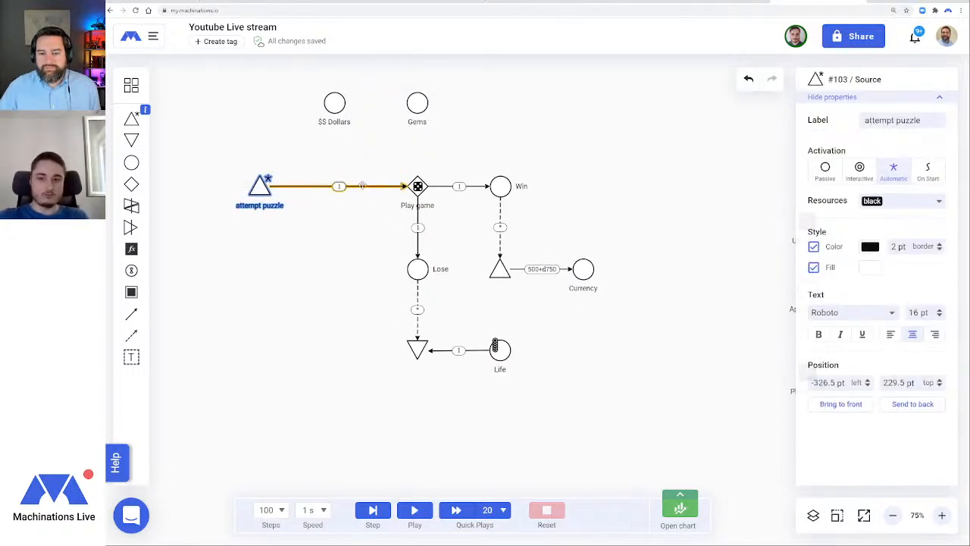
left_click(362, 185)
key("Delete")
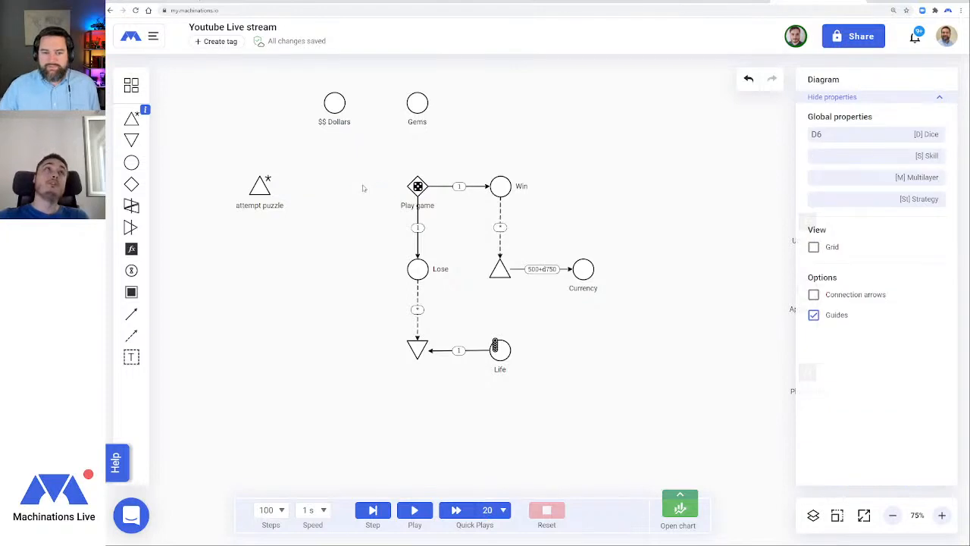
Insert a delay between the attempt puzzle source and the Play game gate, linked to both by resource connections
left_click(259, 186)
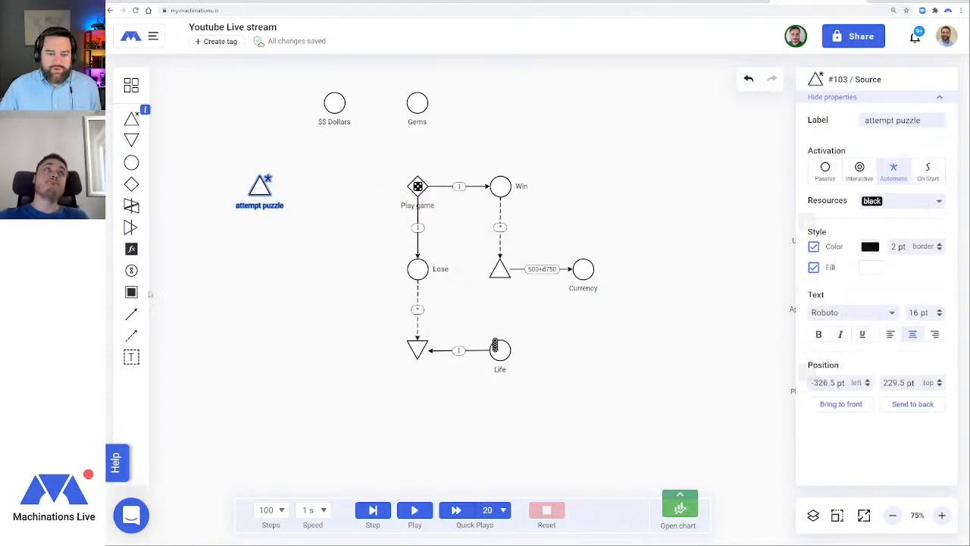
left_click(133, 271)
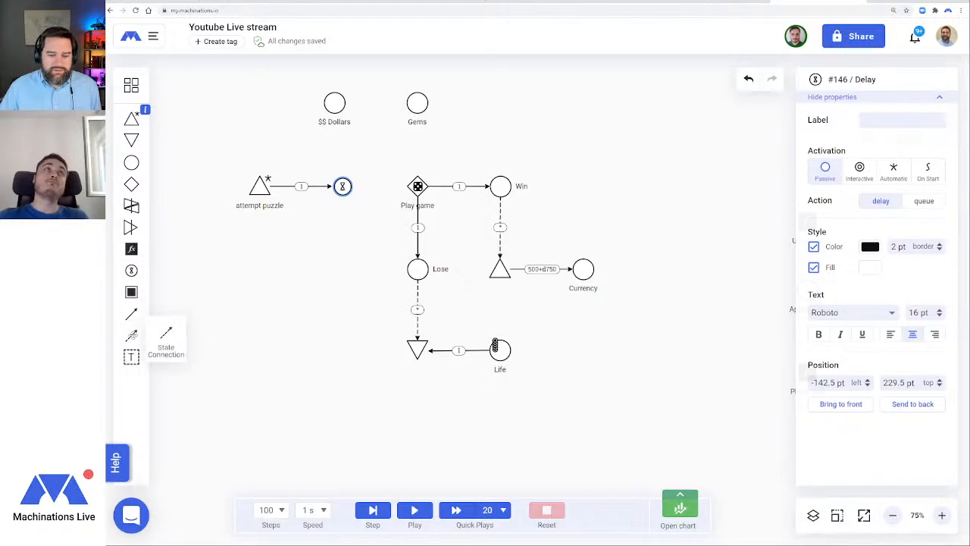
left_click_drag(342, 186, 418, 187)
left_click(366, 220)
Set the formula of the resource connection from the delay to the Play game gate to 2
left_click(391, 186)
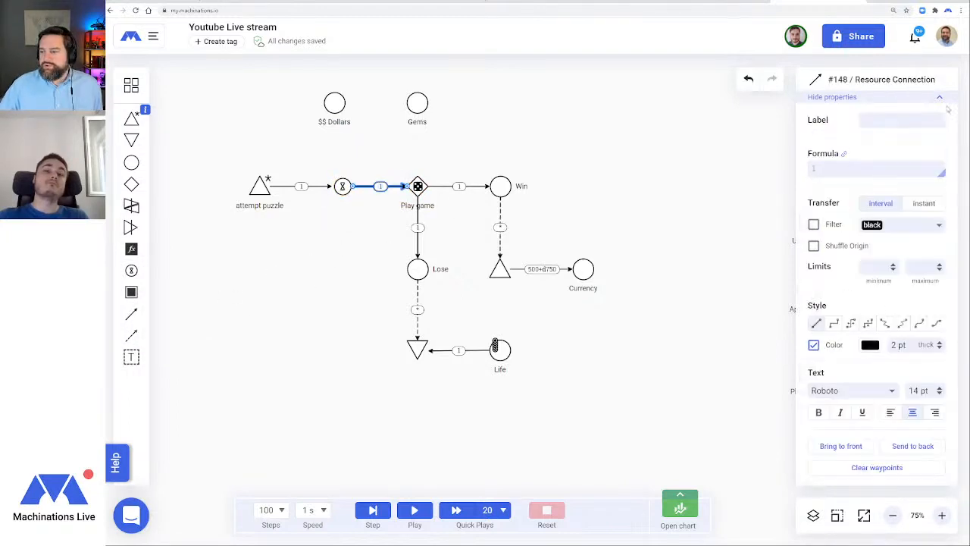
left_click_drag(835, 169, 797, 170)
type("2")
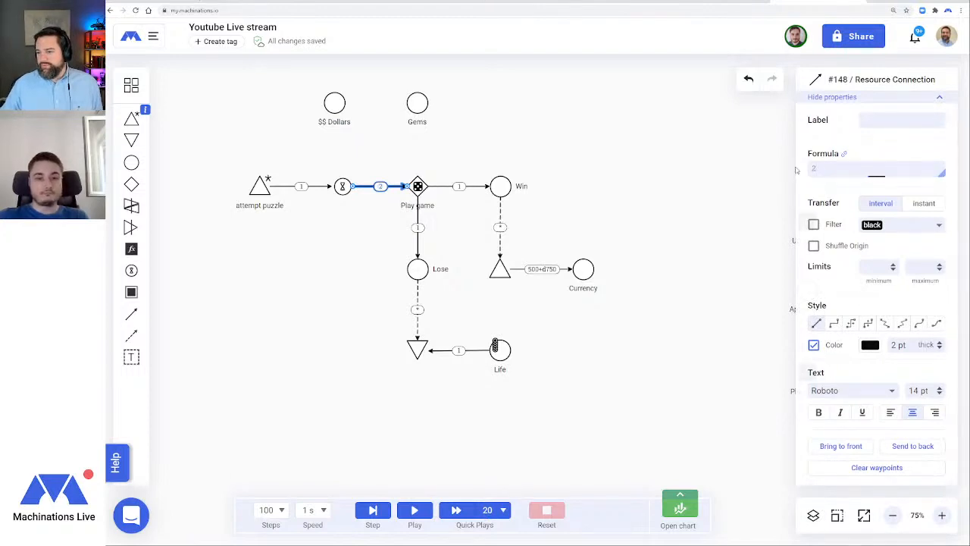
left_click(669, 307)
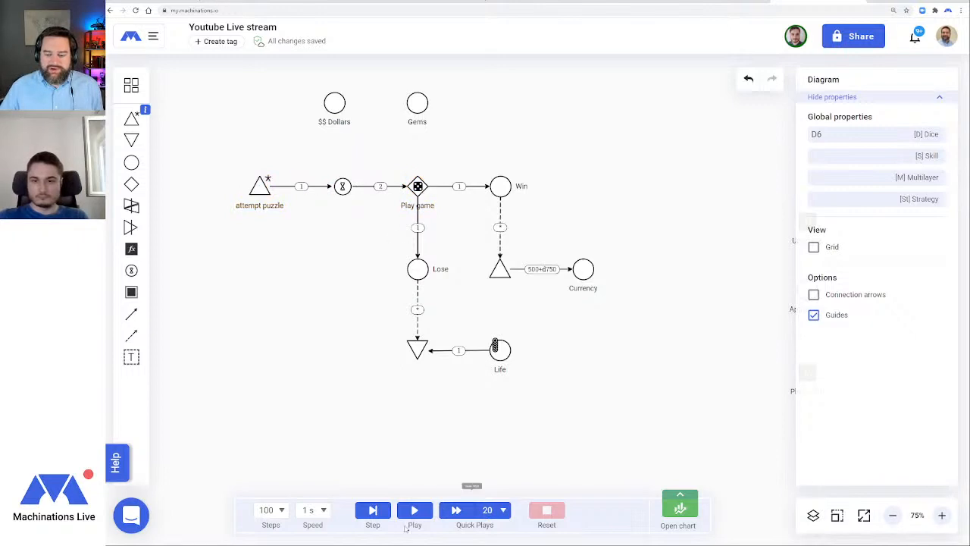
Change the attempt puzzle source's activation to Interactive
left_click(260, 187)
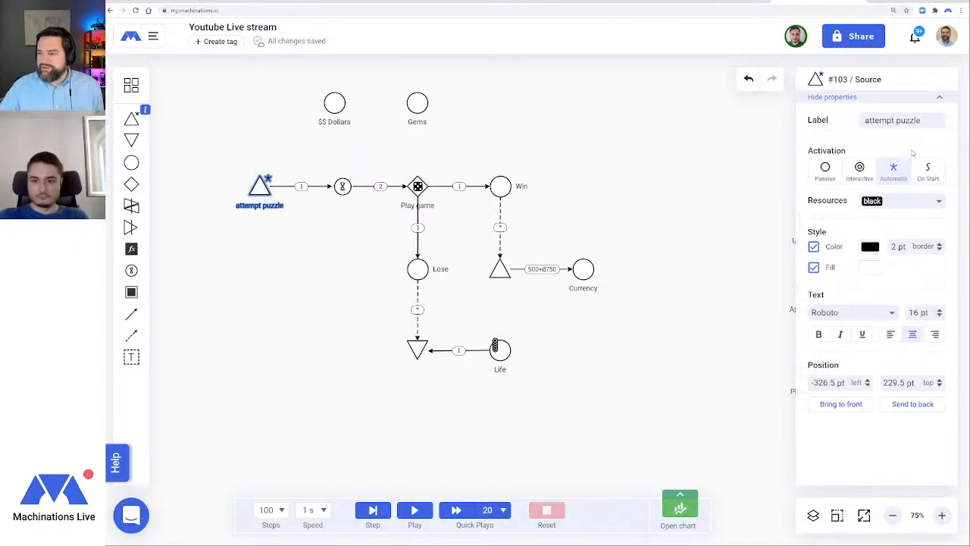
left_click(862, 171)
left_click(288, 307)
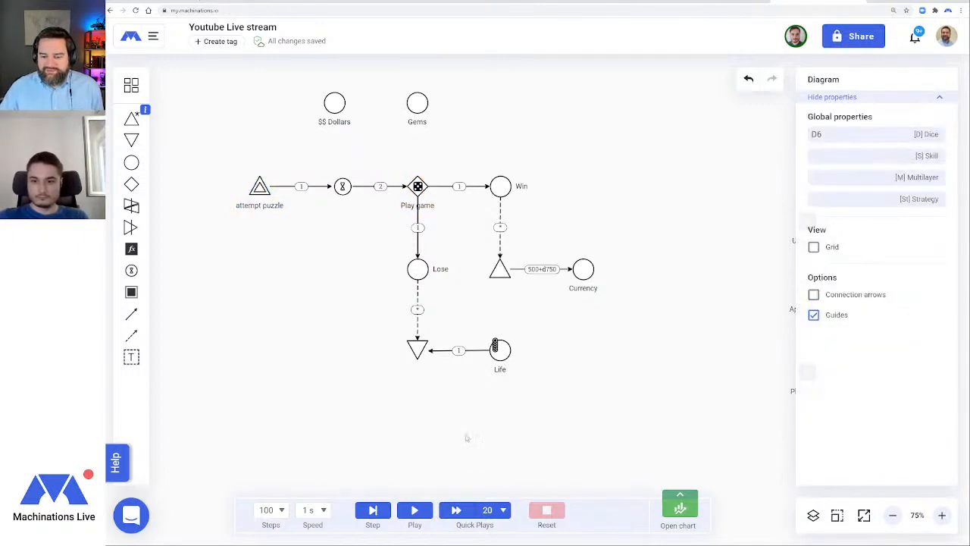
Run the simulation and trigger one attempt from the attempt puzzle source to watch its outcome
left_click(415, 509)
left_click(260, 187)
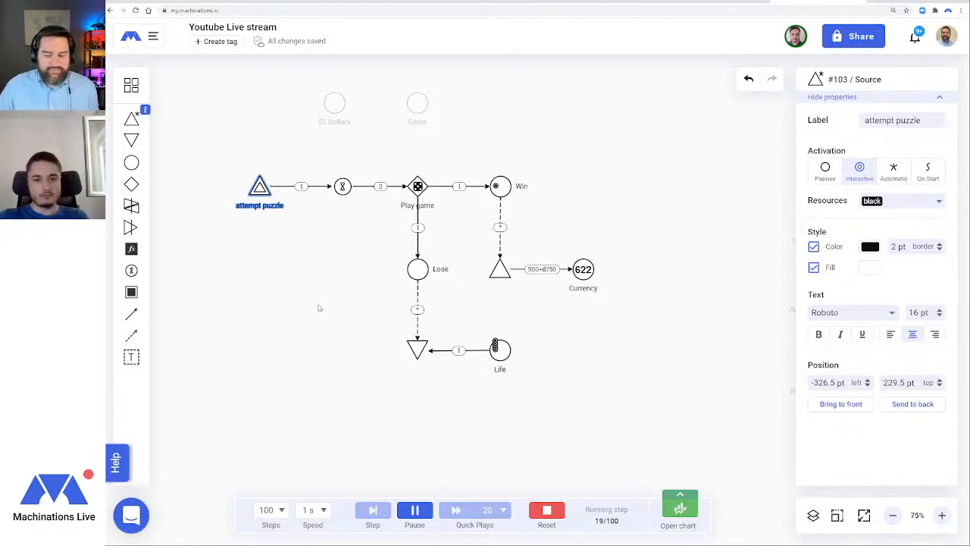
left_click_drag(318, 306, 371, 299)
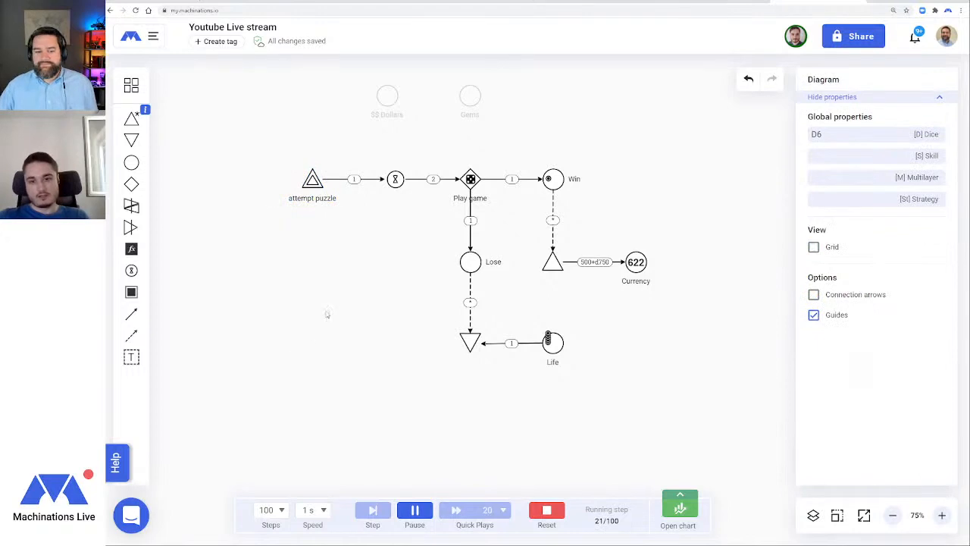
Add a text note reading "Cooking game mechanic" below the attempt puzzle source
left_click(131, 356)
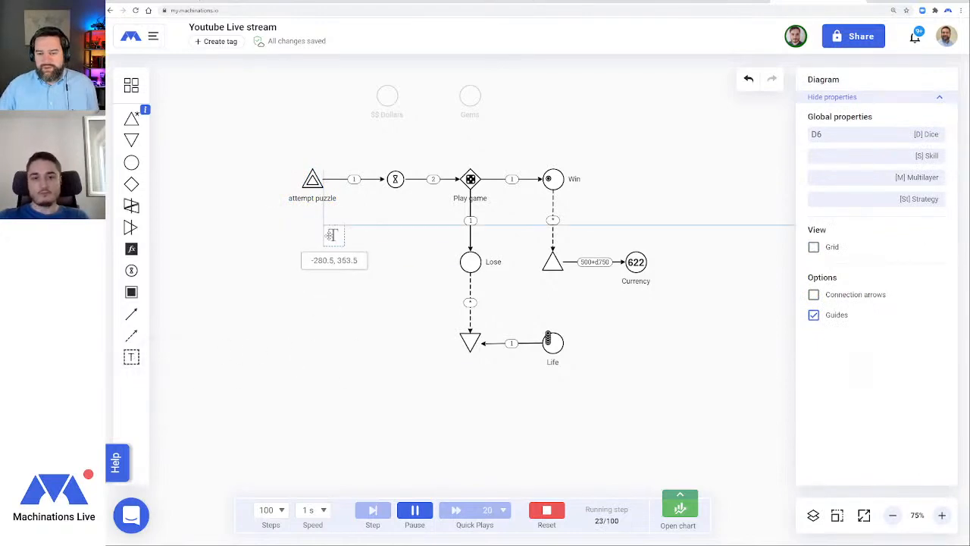
left_click(324, 225)
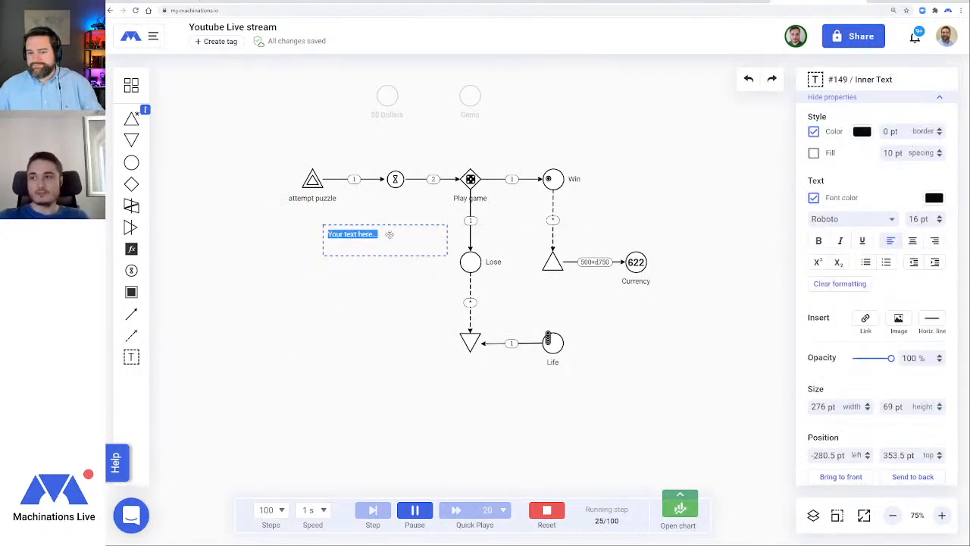
double_click(404, 235)
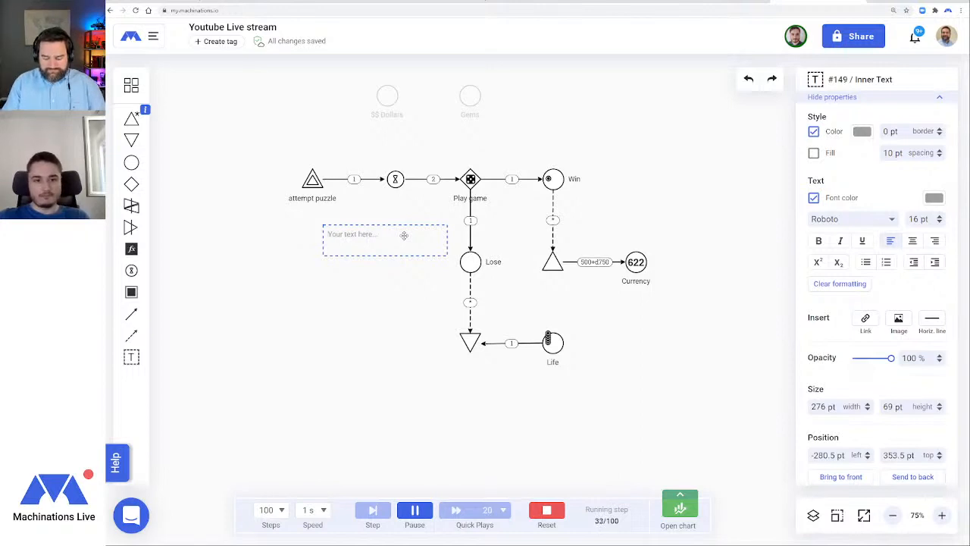
type("Cooking ")
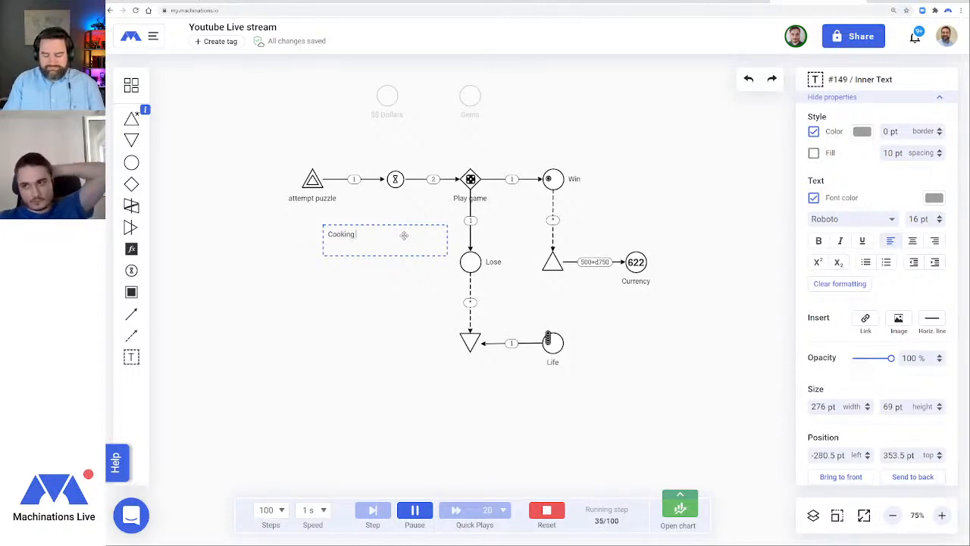
type("game mechani")
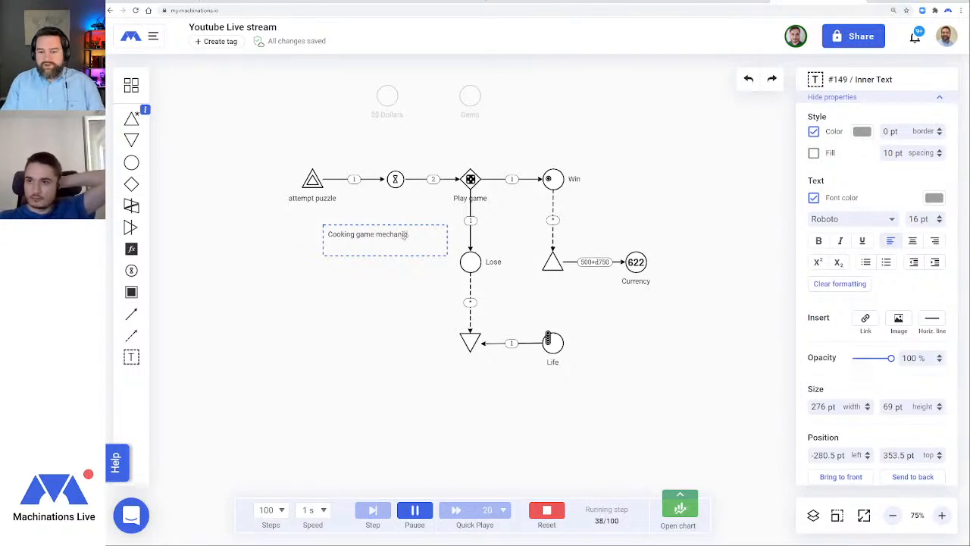
key("Escape")
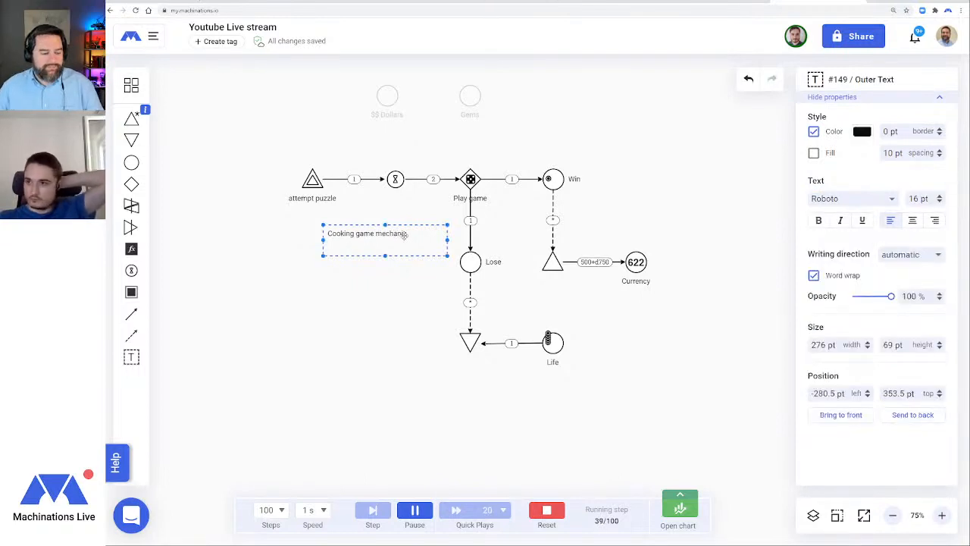
left_click(661, 305)
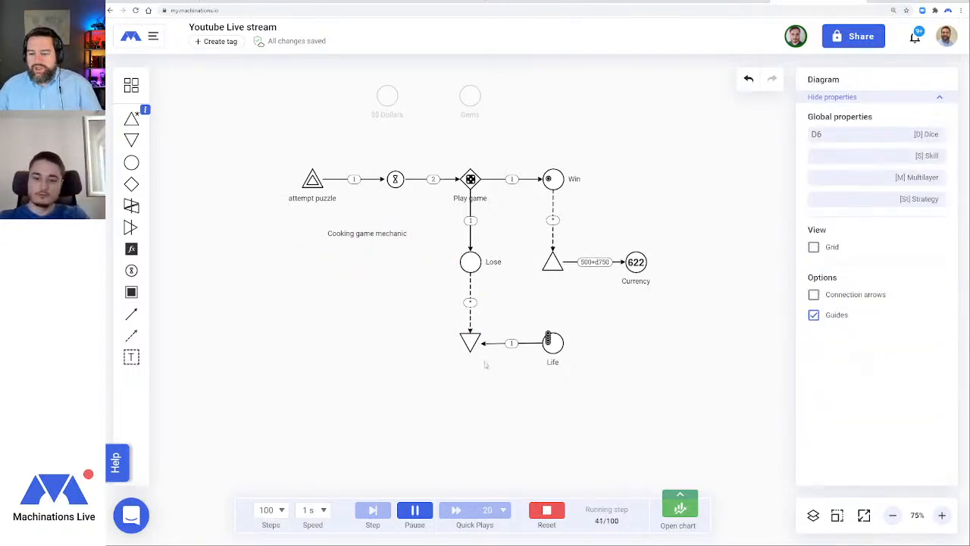
Reset and rerun the simulation, triggering the attempt puzzle source repeatedly to watch wins, losses, currency and lives
left_click(546, 509)
left_click(425, 516)
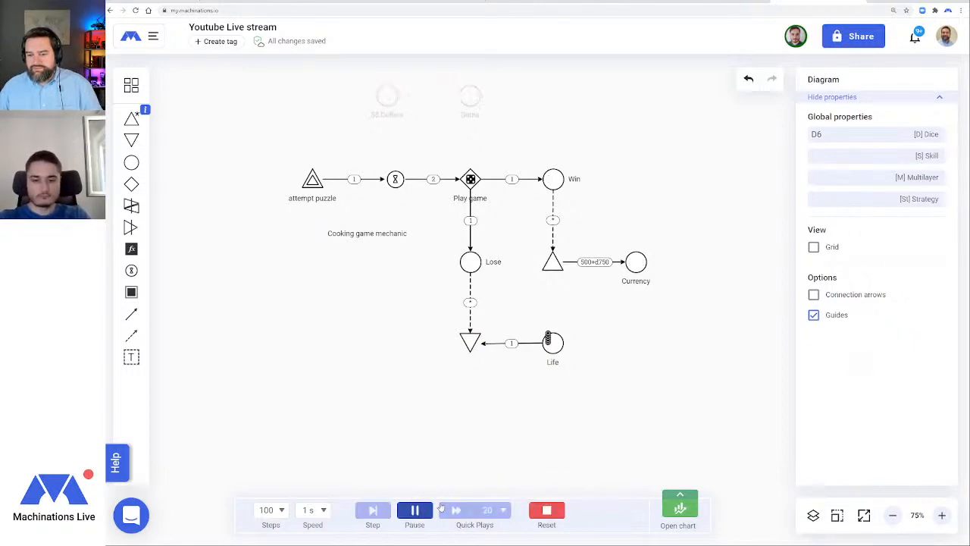
left_click(312, 181)
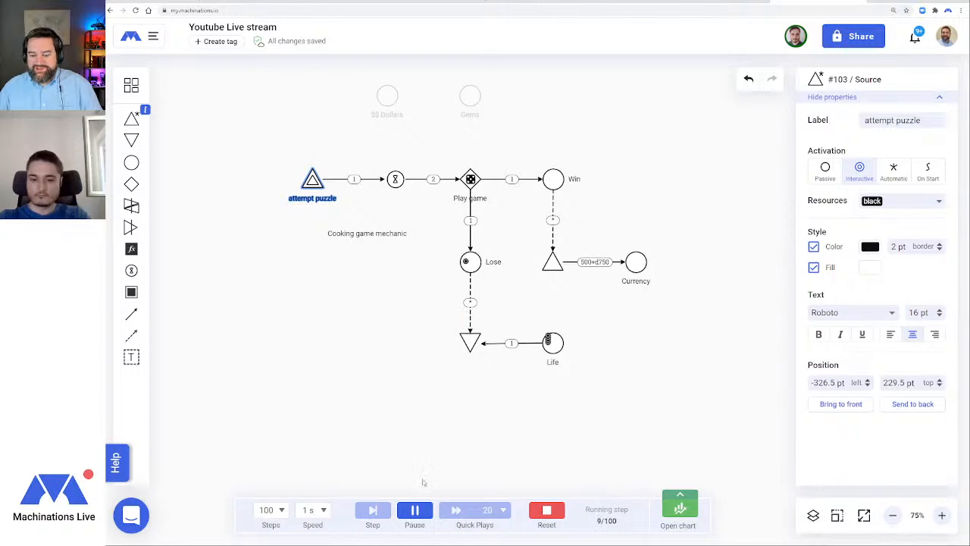
left_click(313, 179)
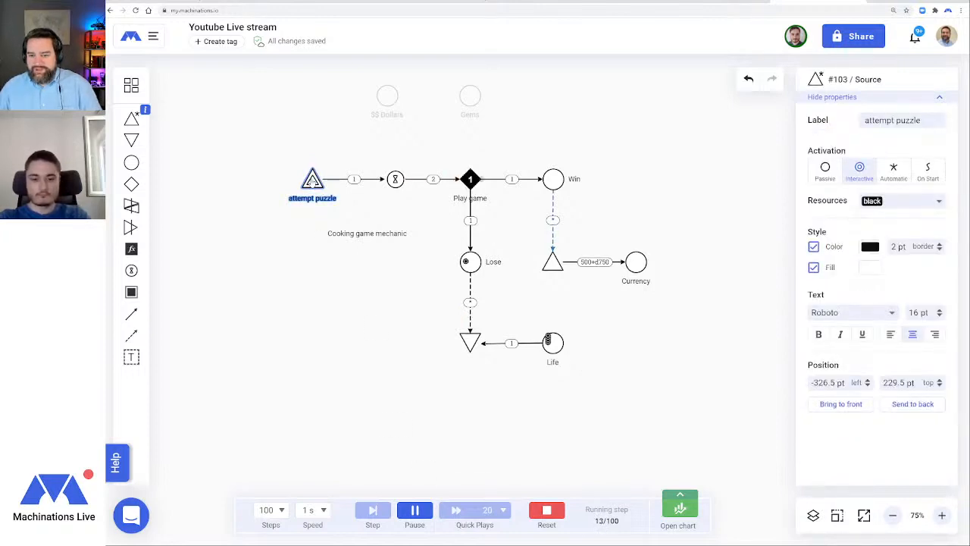
left_click(311, 182)
left_click(311, 182)
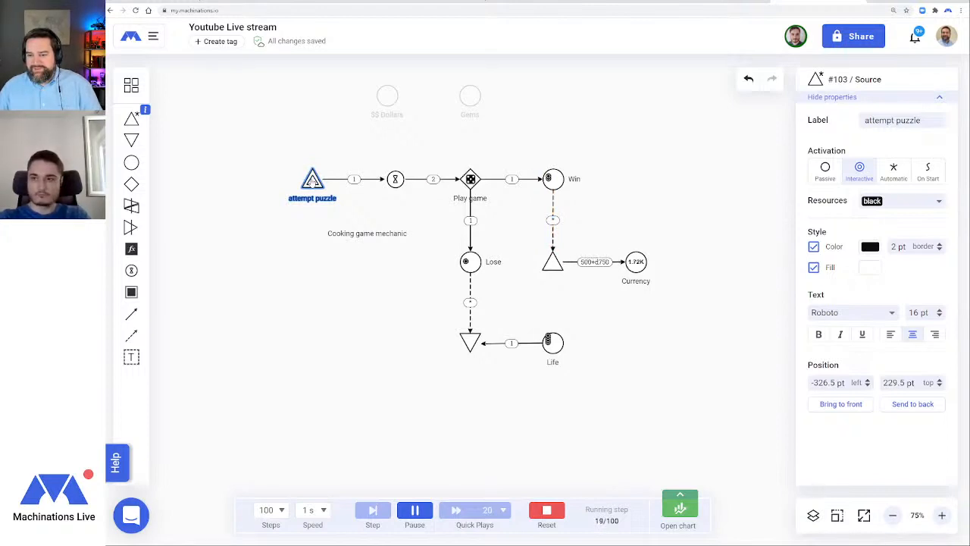
left_click(311, 182)
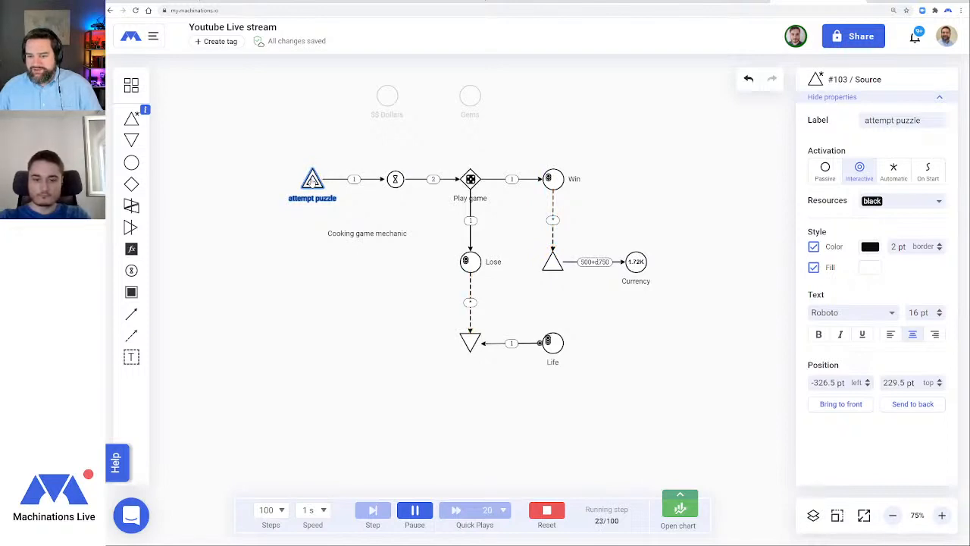
left_click(311, 181)
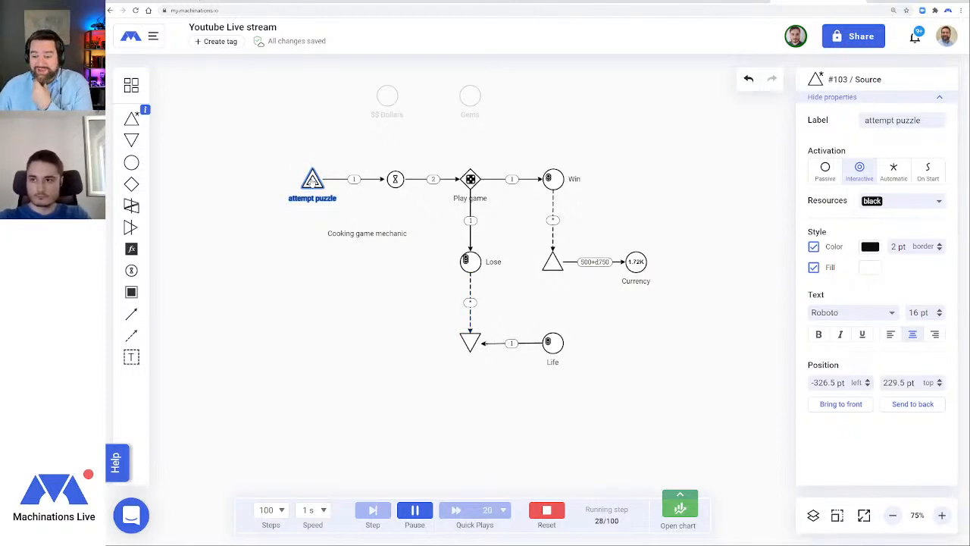
Place an automatic source left of the life drain and a pool directly beneath it, linked by a resource connection
left_click_drag(604, 387, 579, 333)
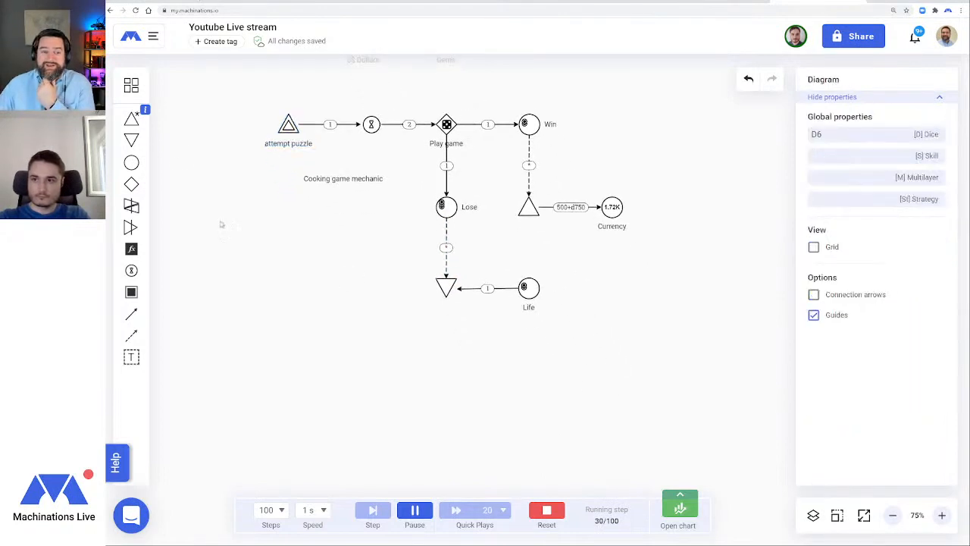
left_click_drag(131, 119, 341, 286)
left_click(173, 253)
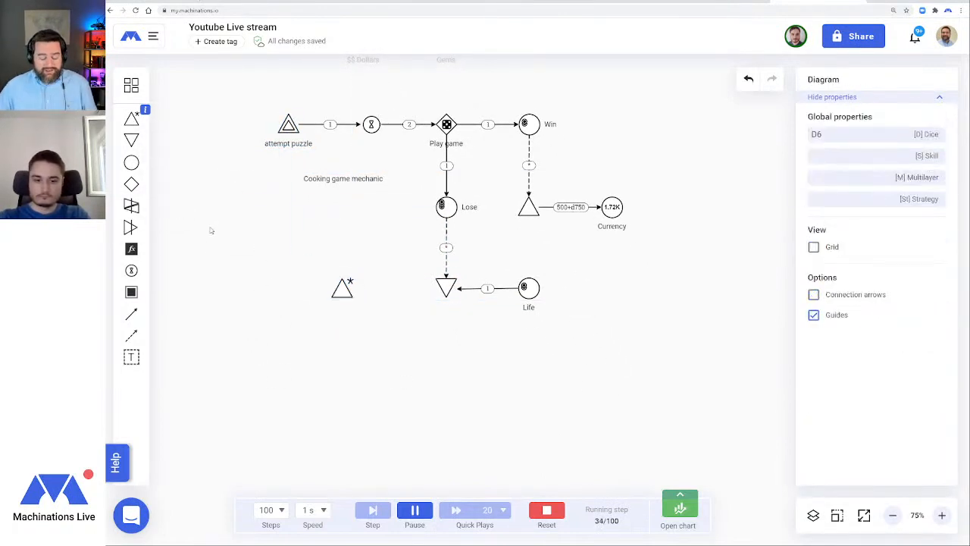
left_click(131, 162)
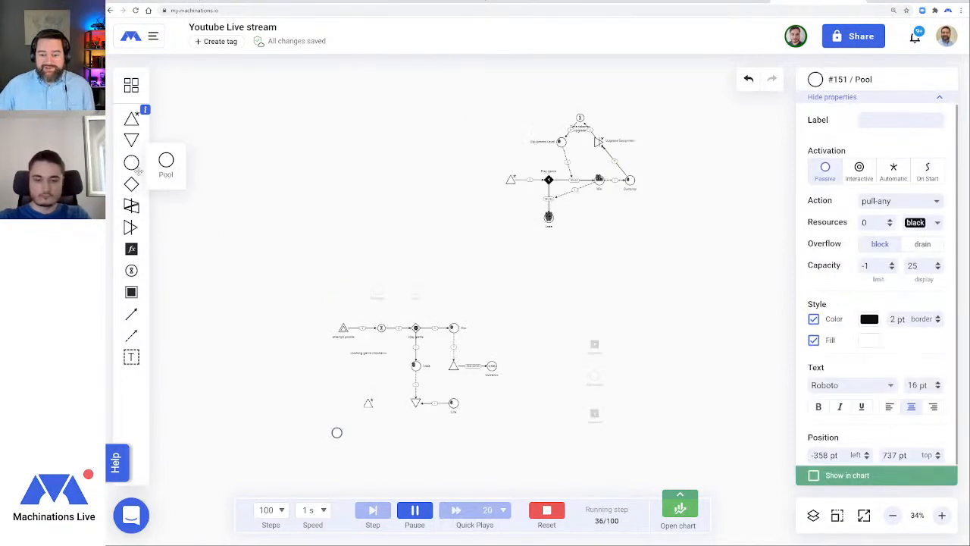
left_click_drag(503, 405, 515, 193)
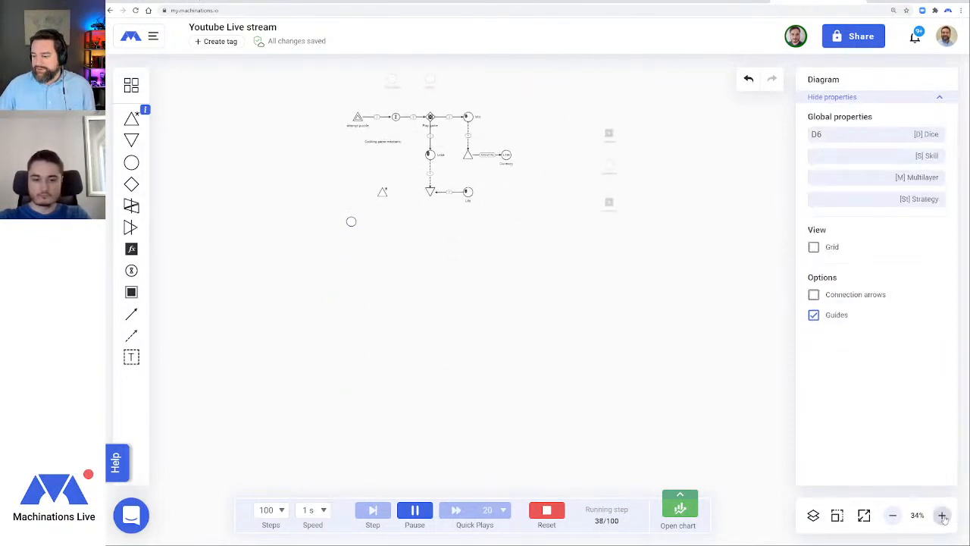
left_click(944, 516)
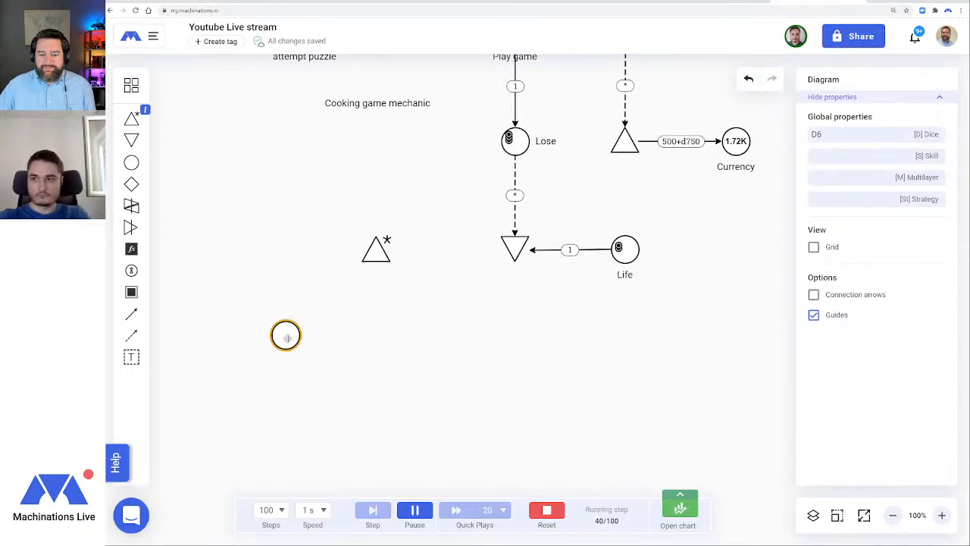
left_click_drag(288, 338, 379, 335)
left_click(247, 225)
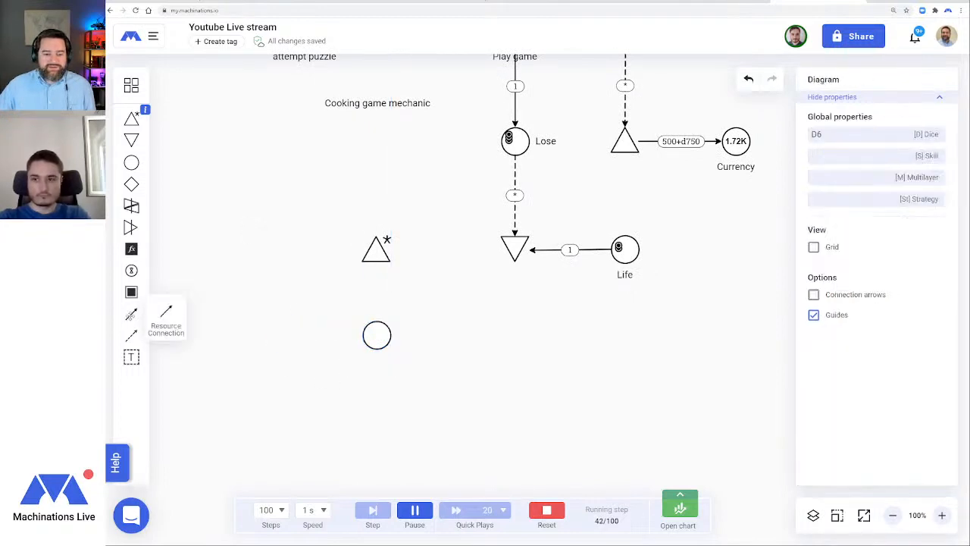
left_click_drag(131, 315, 374, 336)
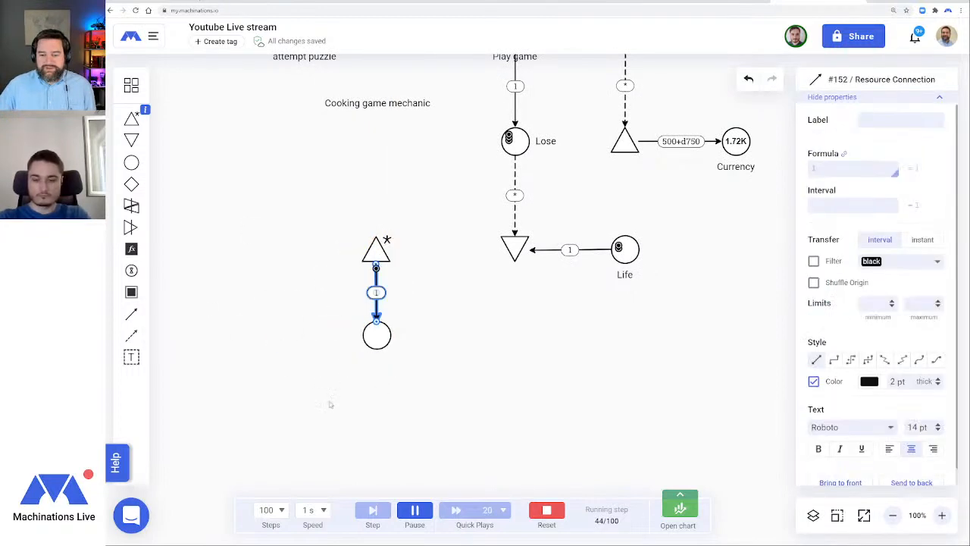
Reset the simulation and add a drain beneath the new pool with a resource connection, centring the pool between source and drain
left_click(546, 509)
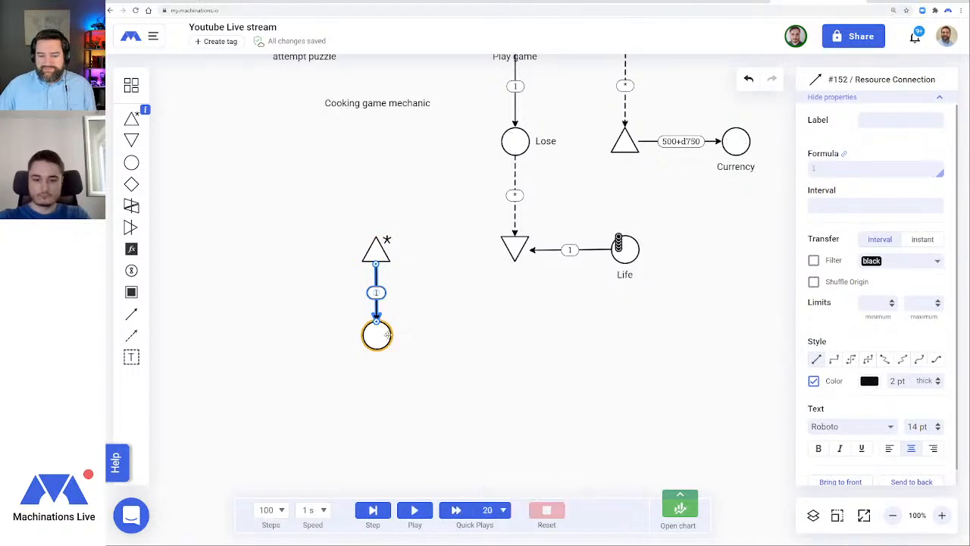
left_click(377, 335)
left_click(131, 141)
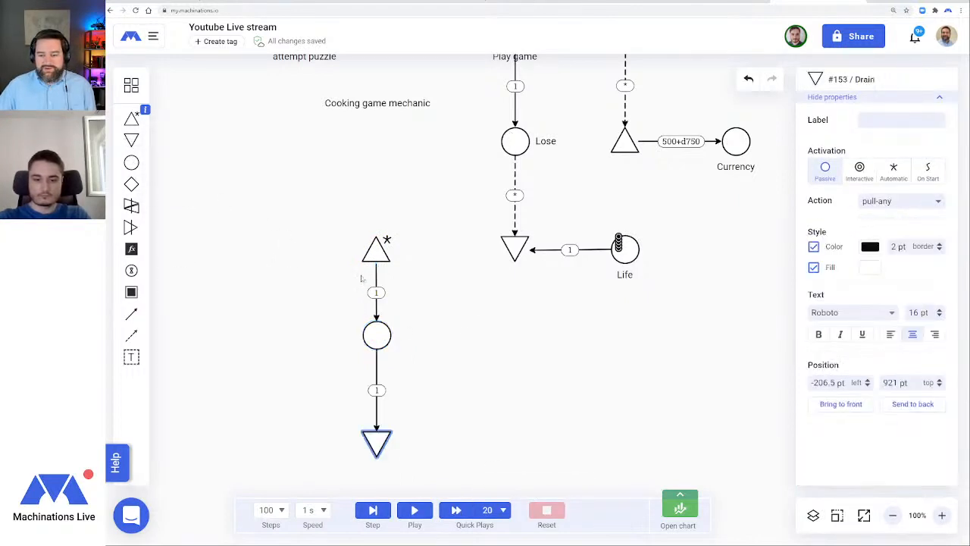
left_click_drag(377, 336, 376, 349)
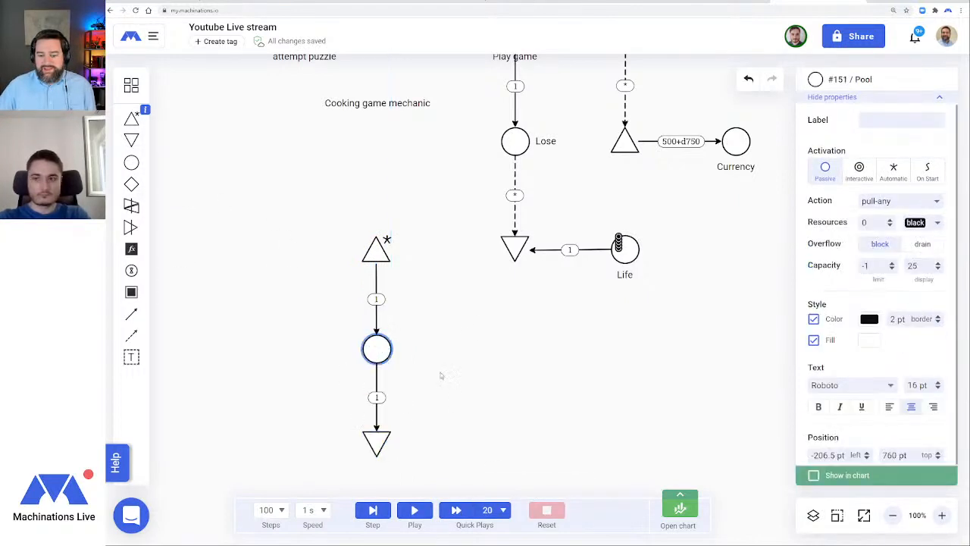
left_click(441, 376)
Change the new drain's activation to Automatic
left_click(382, 443)
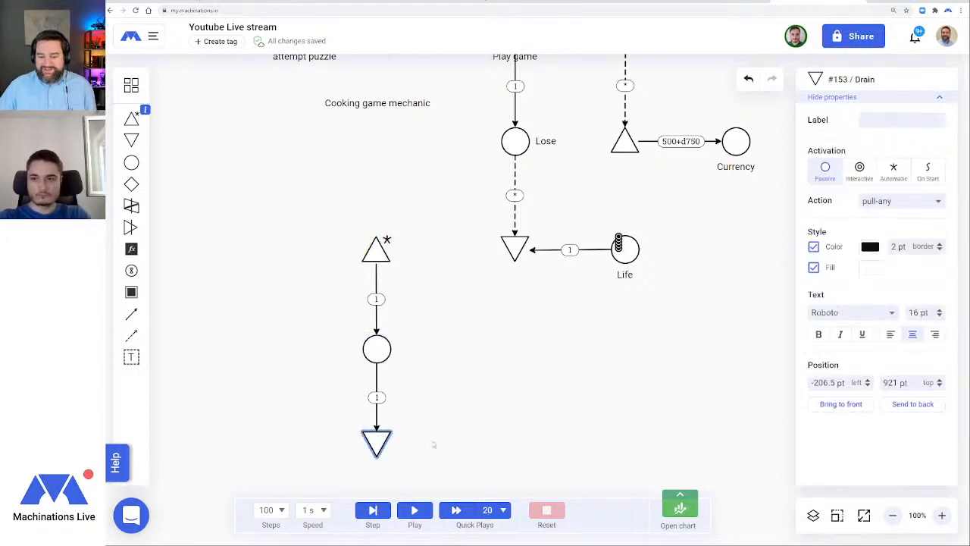
left_click(894, 170)
left_click(500, 385)
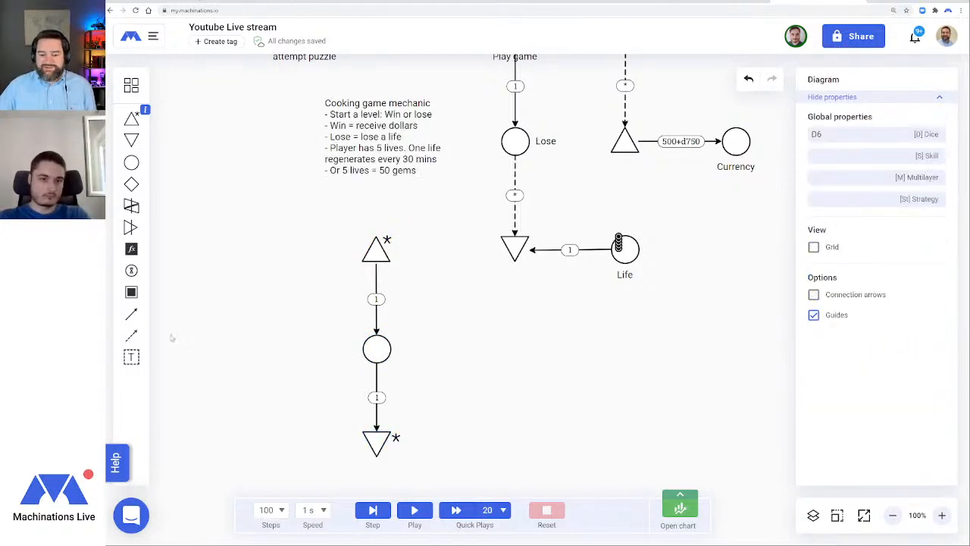
Add a state connection from the new pool to the drain and bend it out to the right of the resource connection
left_click(131, 334)
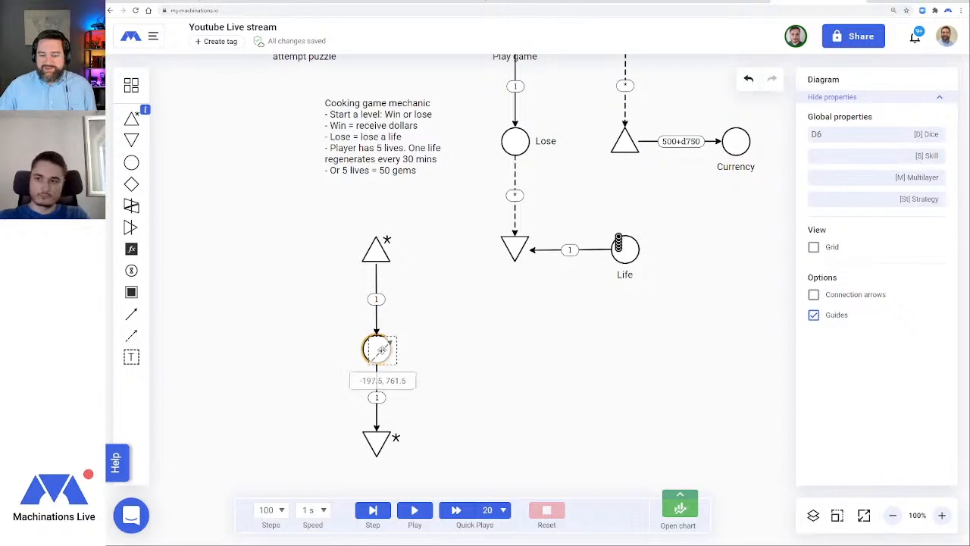
left_click_drag(376, 350, 377, 439)
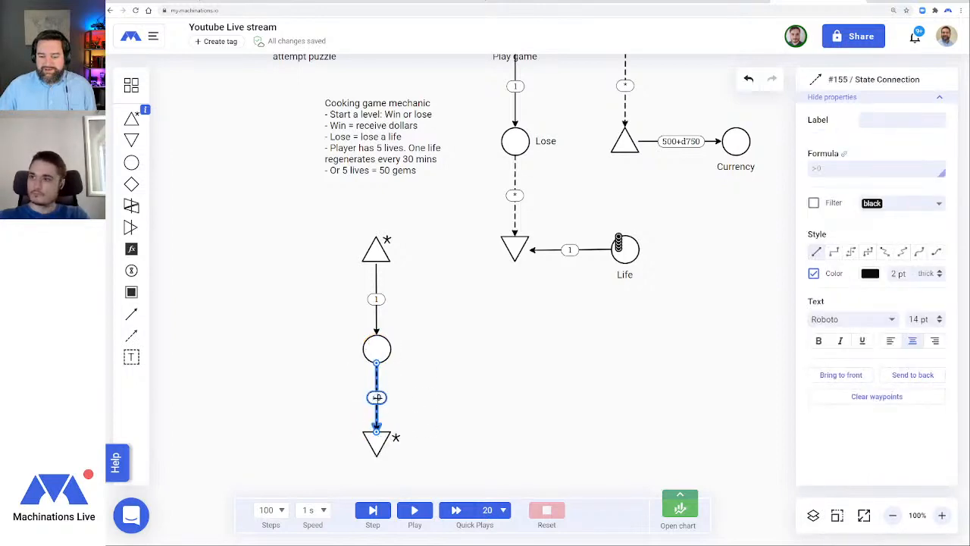
left_click_drag(377, 397, 430, 397)
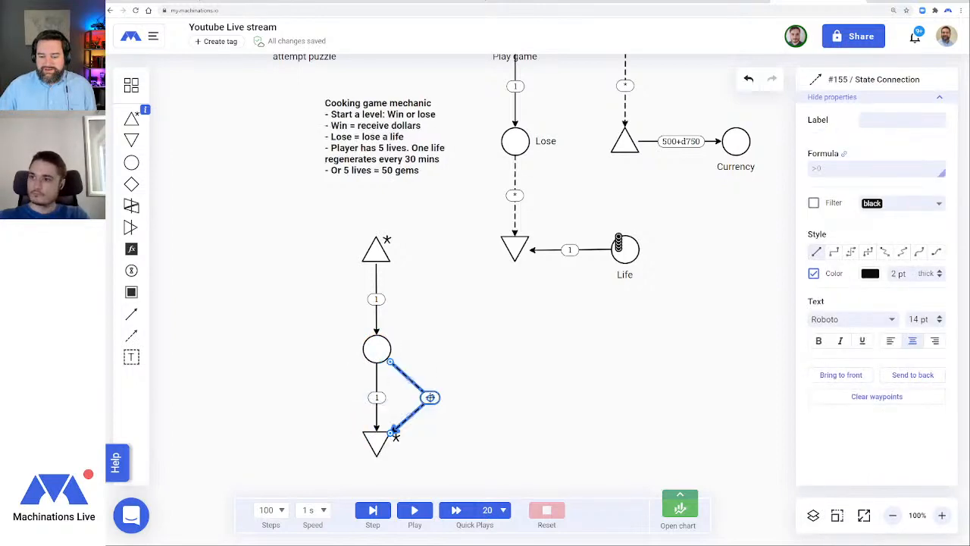
Set the formula of the state connection between the new pool and drain to ==30
left_click(829, 170)
left_click_drag(829, 169, 809, 171)
key("BackSpace")
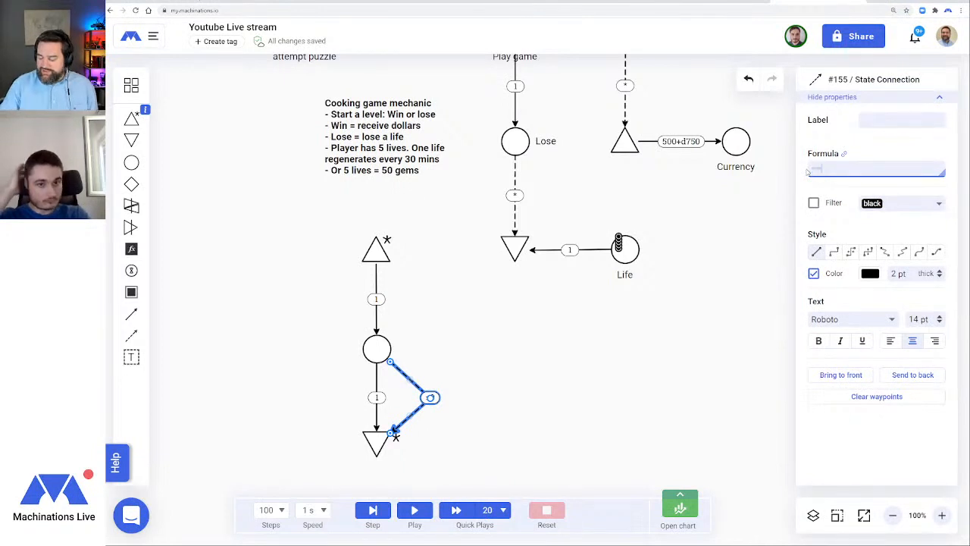
type("==30")
key("Return")
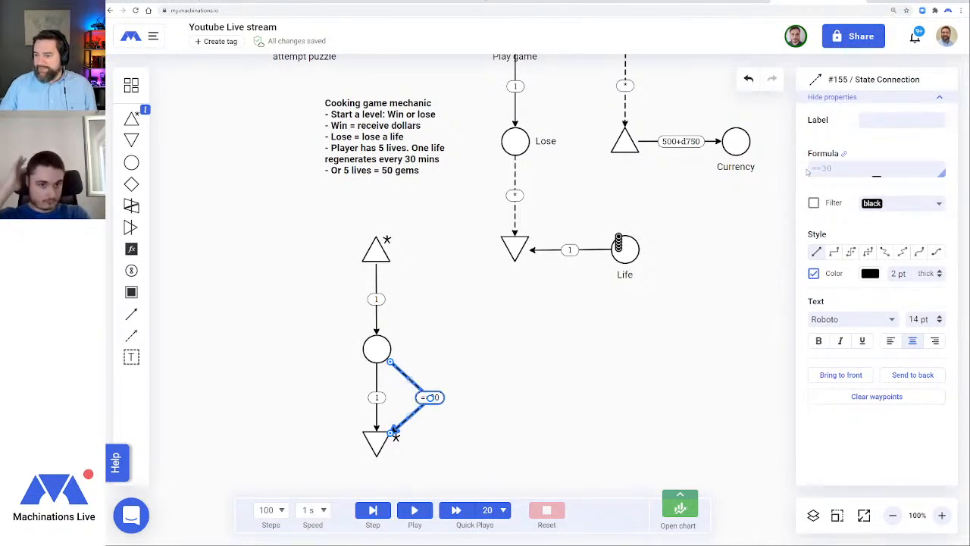
Set the formula of the resource connection from the new pool to the drain to all
left_click(376, 397)
double_click(814, 168)
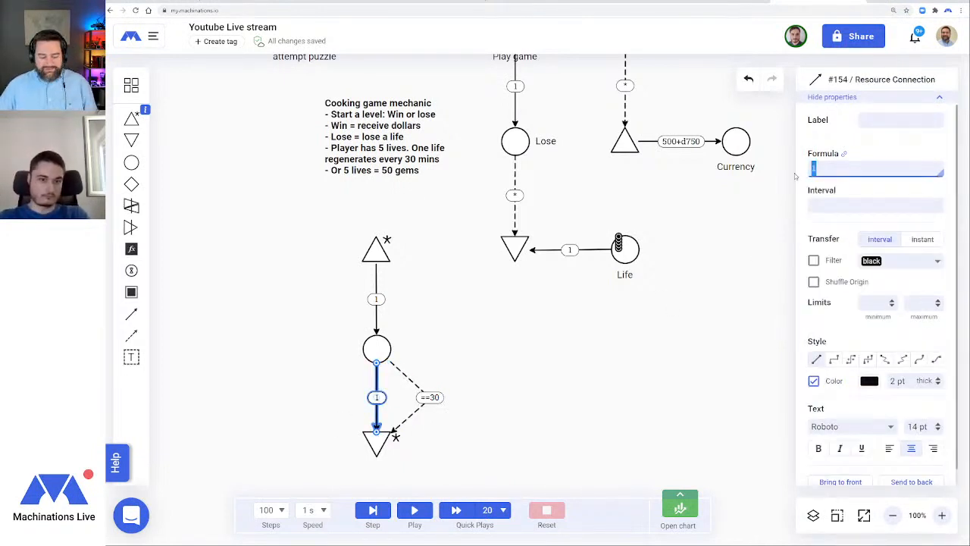
type("all")
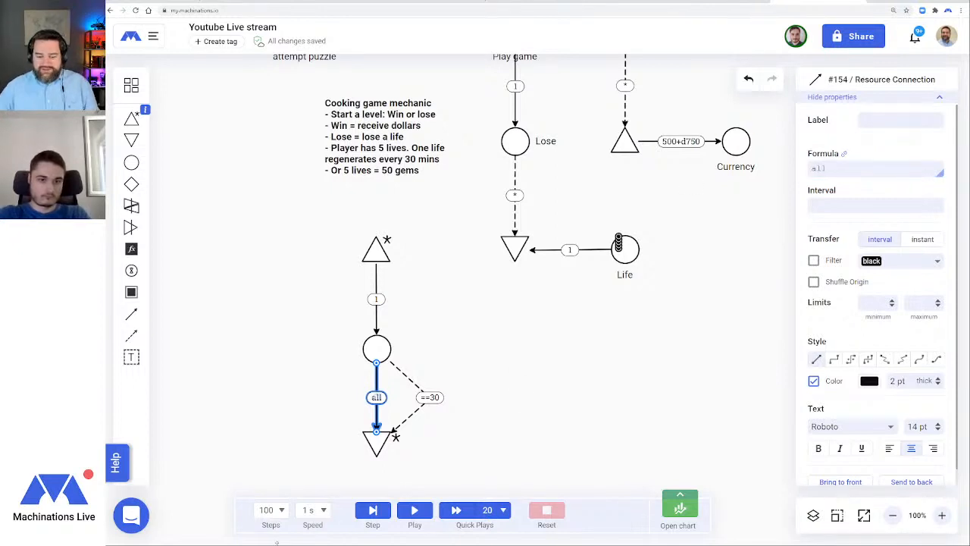
Set the simulation speed to 0.1 s per step
left_click(312, 510)
left_click(312, 454)
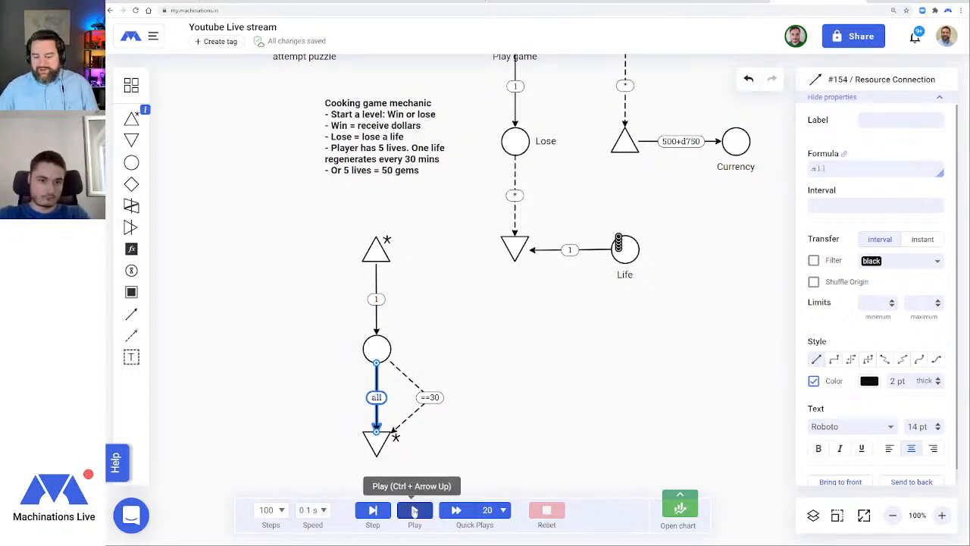
Run the simulation to check that the timer pool empties after 30 steps, and reset it
left_click(413, 511)
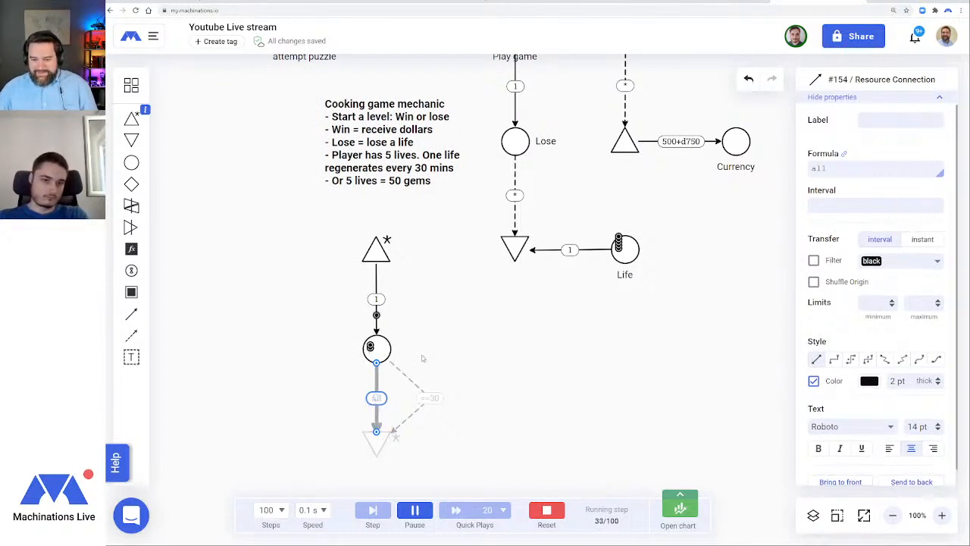
left_click(546, 510)
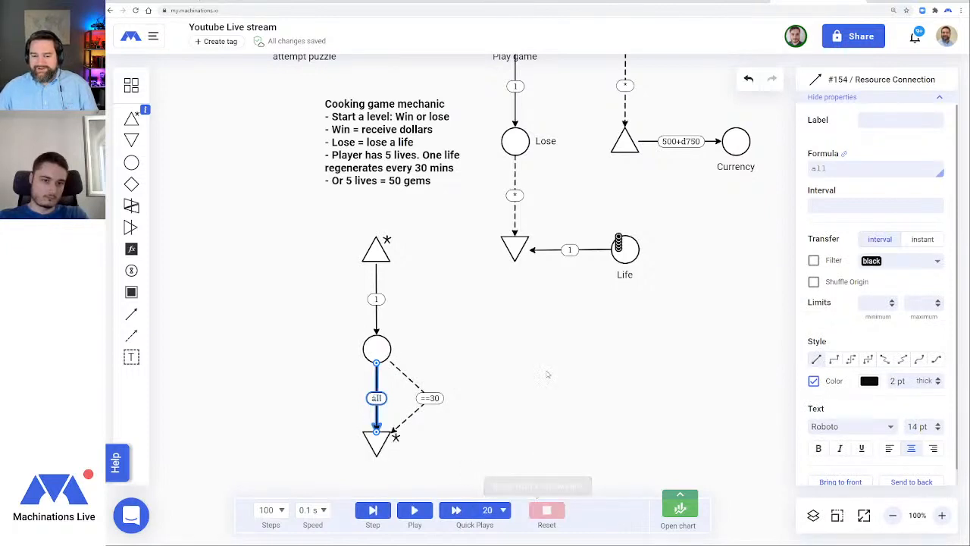
left_click(588, 371)
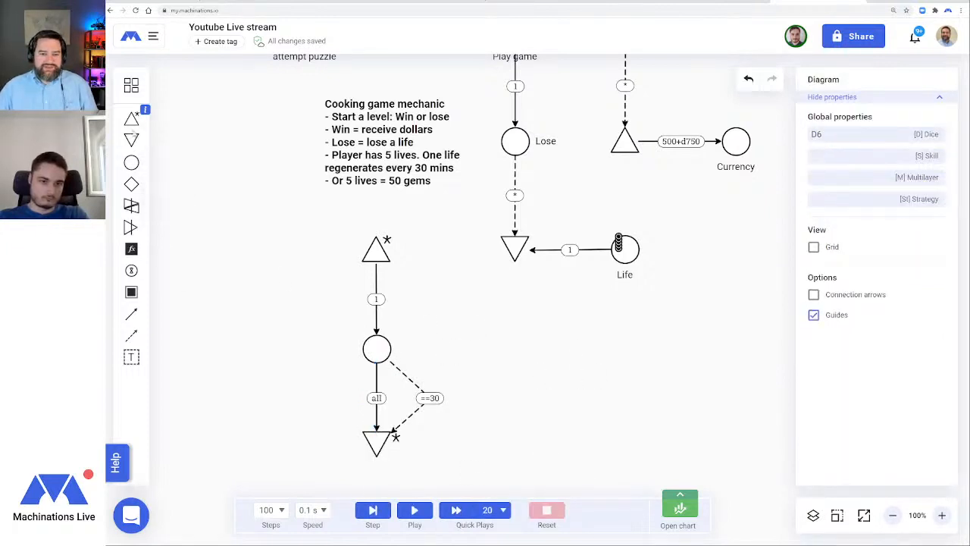
Add an automatic source directly below the Life pool, level with the timer pool
left_click_drag(131, 119, 625, 346)
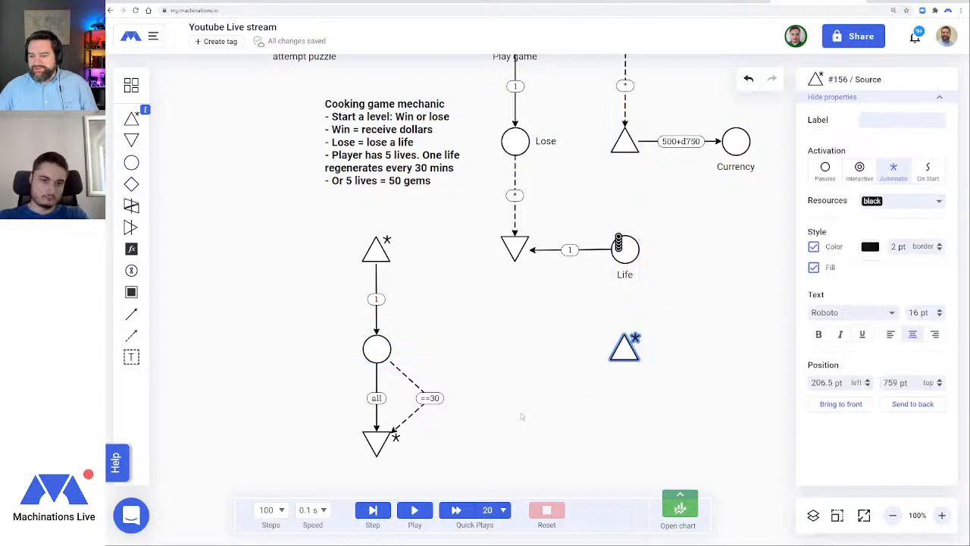
left_click(523, 412)
left_click(626, 347)
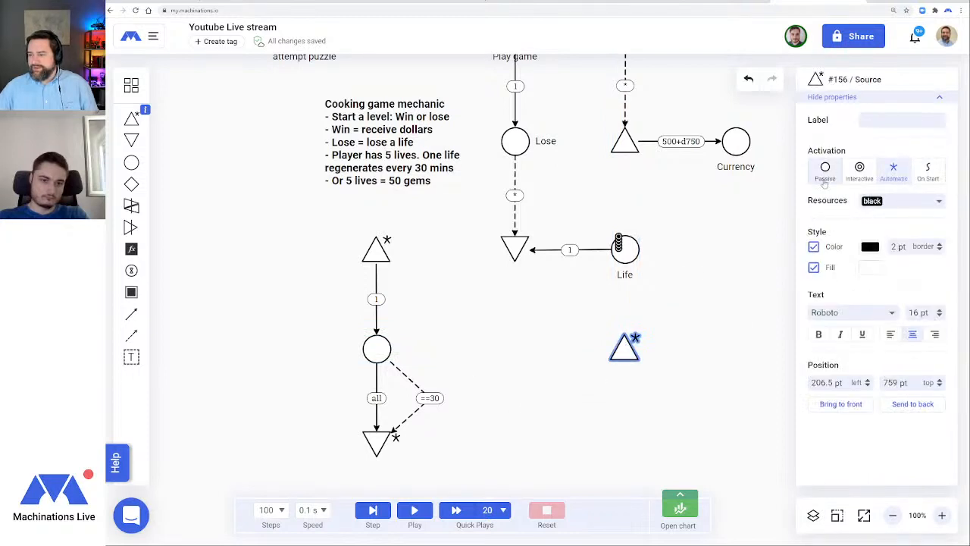
Add a state connection from the timer pool to the new source below Life with the formula ==30
left_click_drag(131, 335, 628, 348)
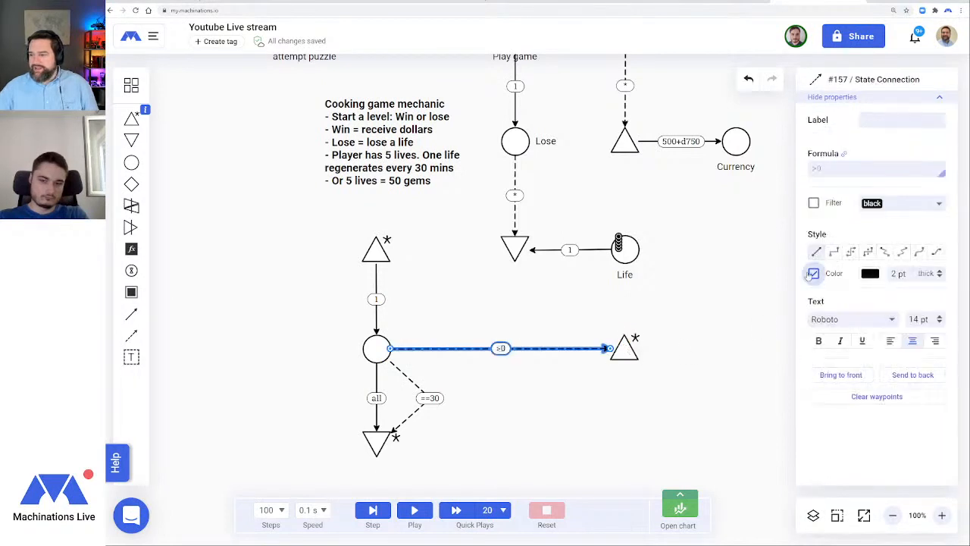
left_click_drag(832, 167, 801, 172)
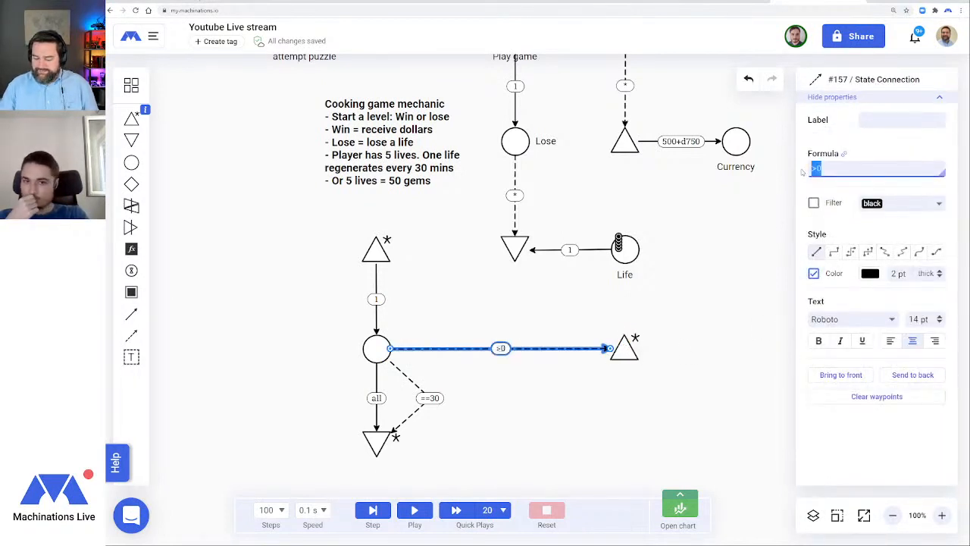
type("==30")
key("Return")
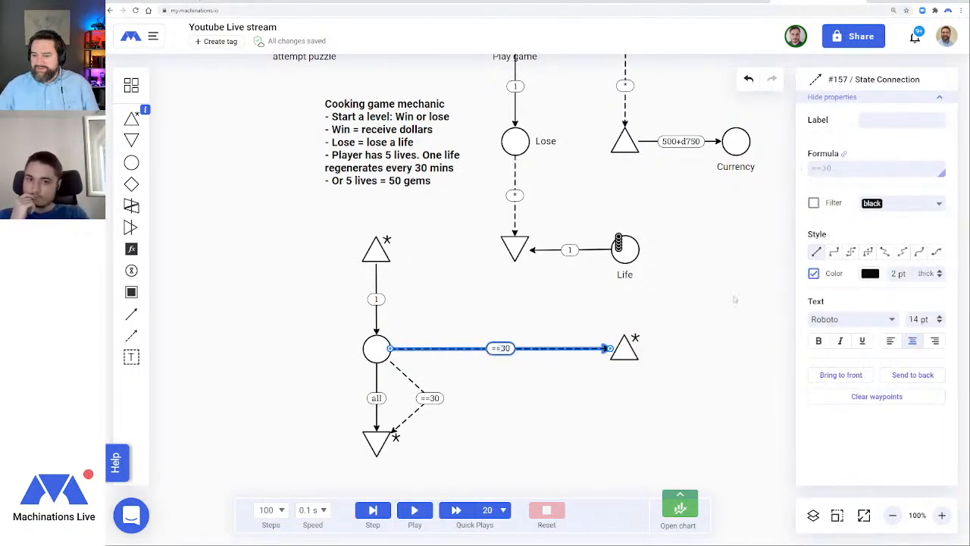
left_click(564, 432)
Add a resource connection from the new source up to the Life pool
left_click(131, 314)
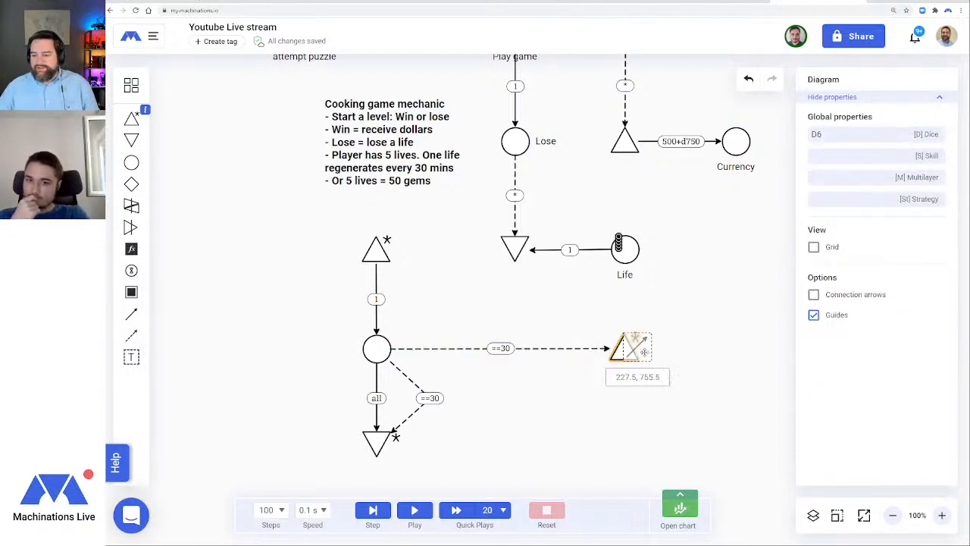
left_click_drag(625, 347, 626, 254)
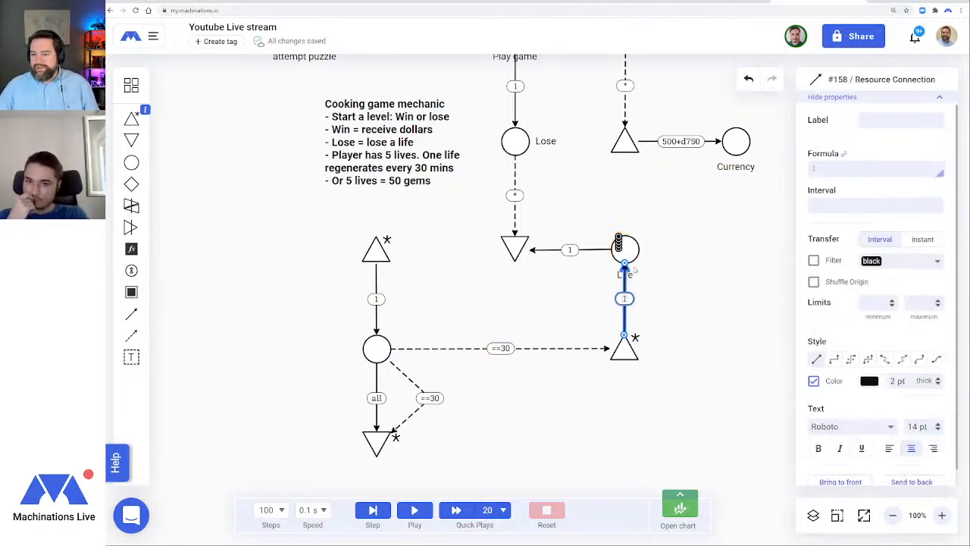
left_click(697, 336)
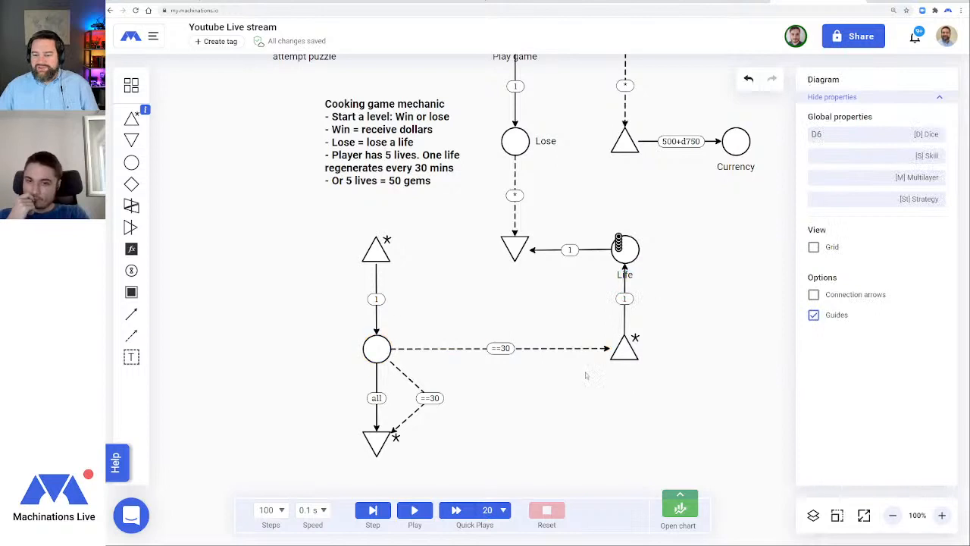
Set the Life pool's overflow to drain and its capacity limit to 5
left_click(626, 245)
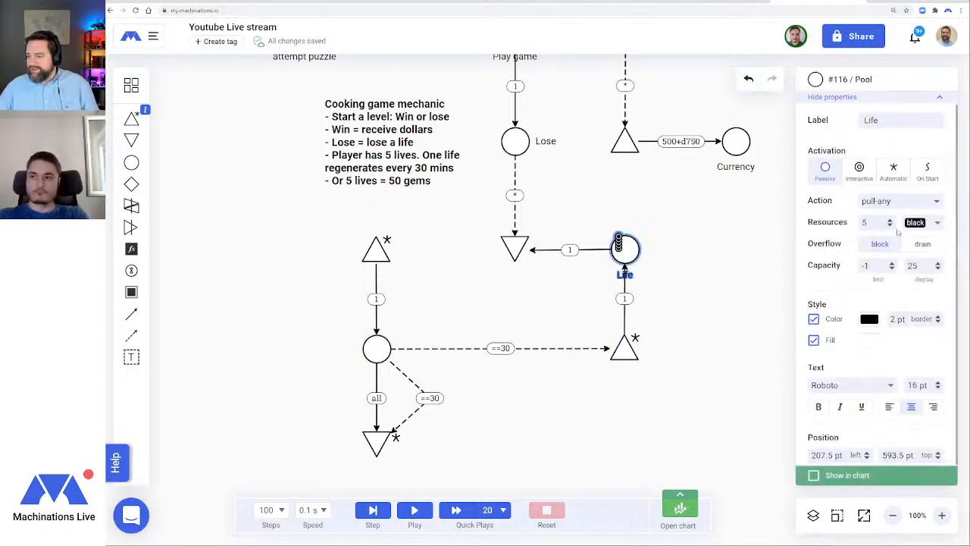
left_click(922, 247)
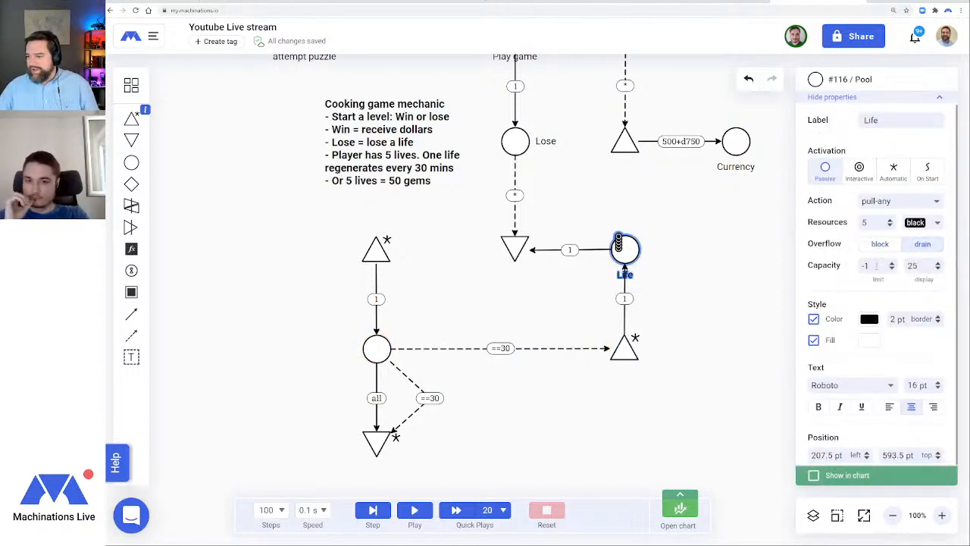
left_click_drag(876, 265, 851, 271)
type("5")
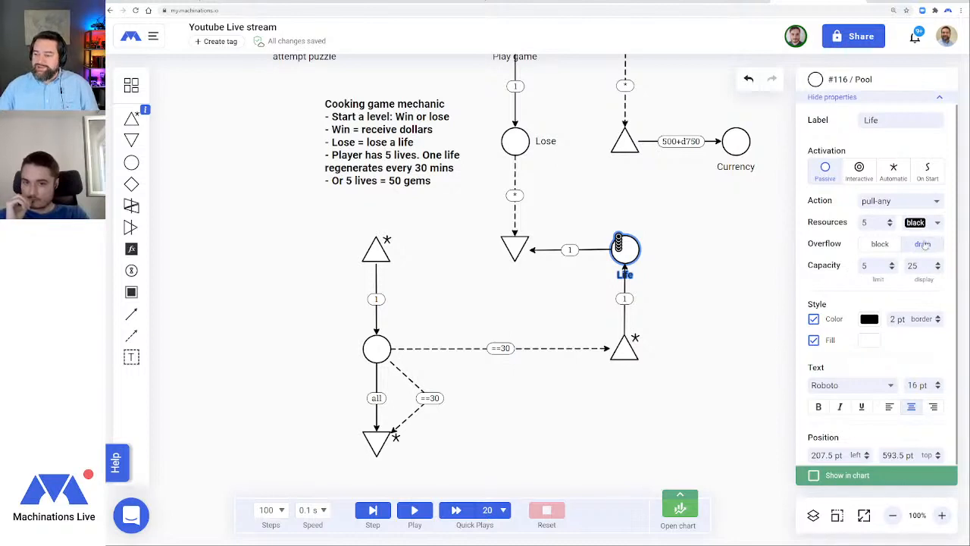
left_click(688, 280)
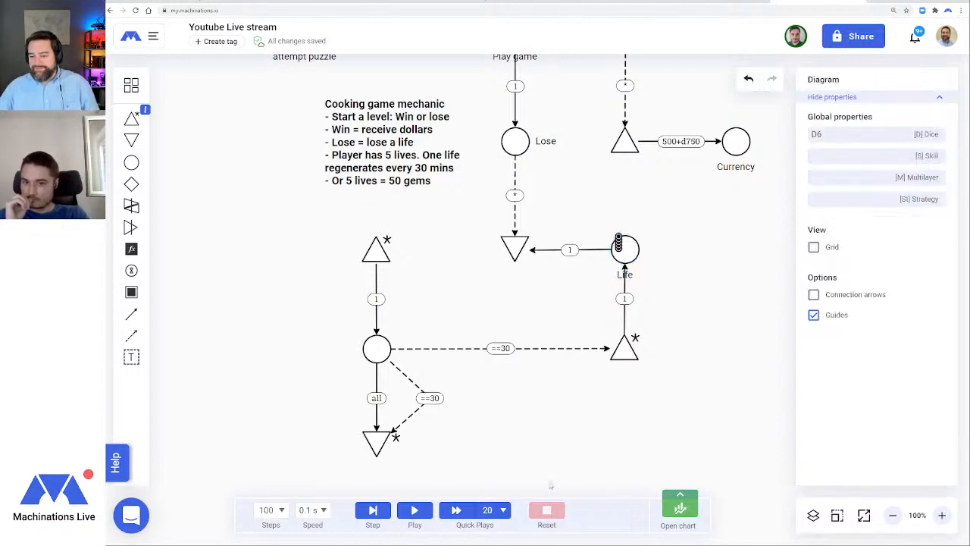
Run the simulation, trigger a puzzle attempt and watch how the Lose, timer and Life pools respond
left_click(415, 509)
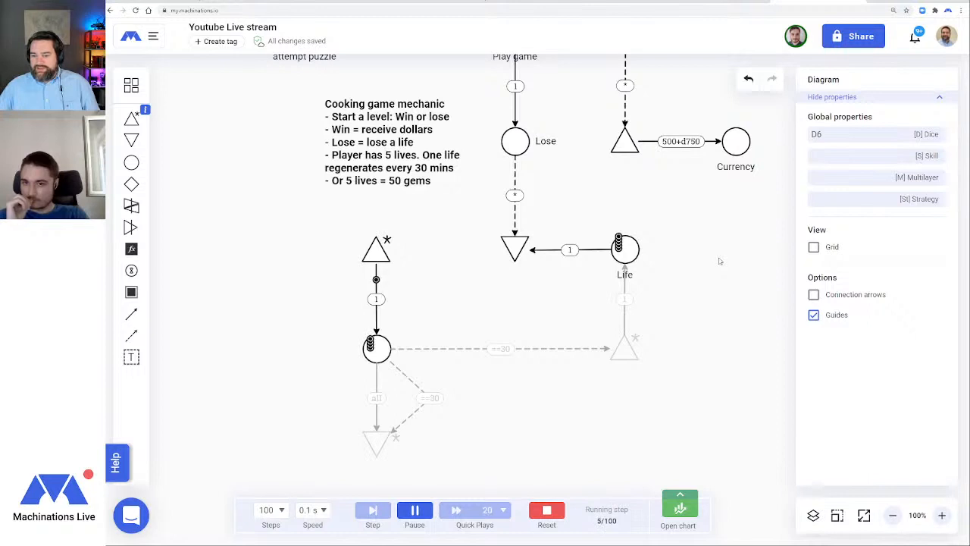
scroll(351, 158, "up", 3)
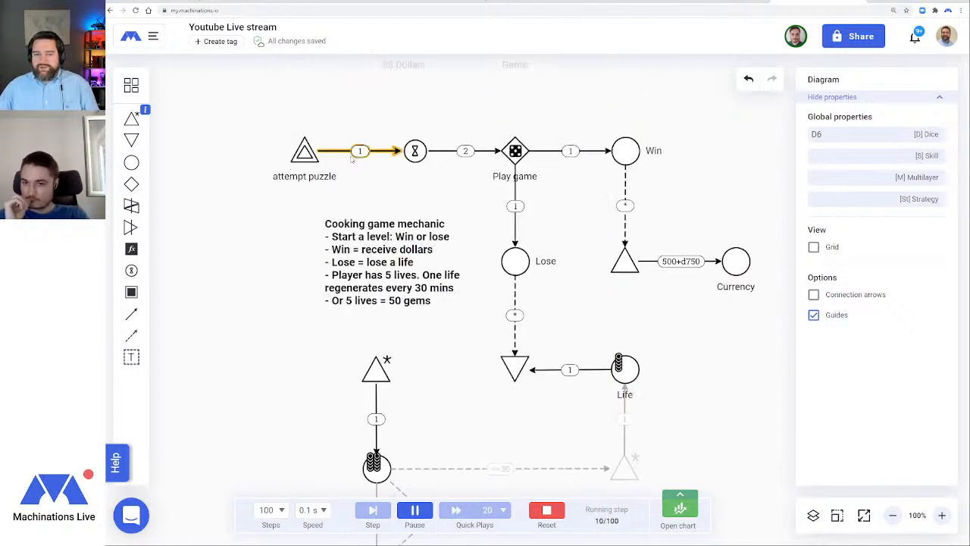
left_click(303, 153)
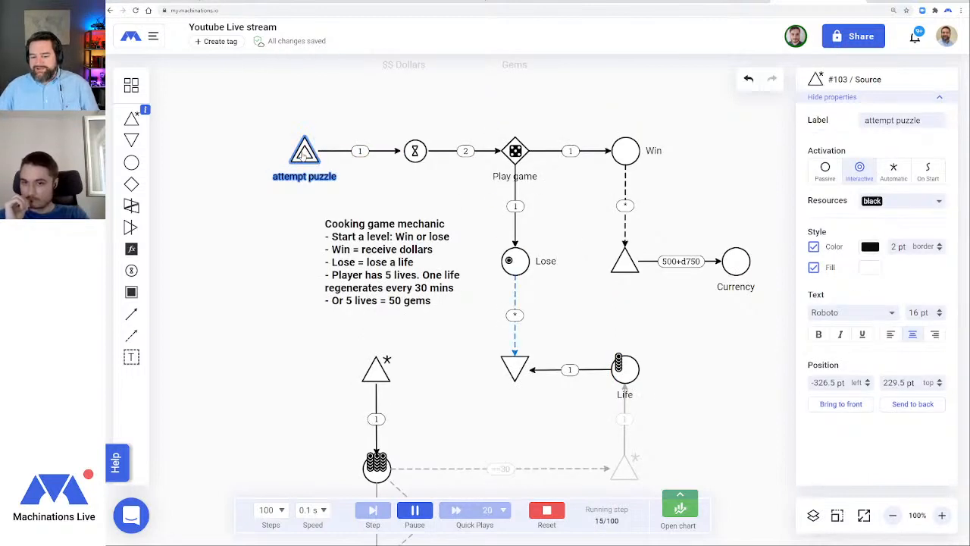
scroll(623, 372, "down", 2)
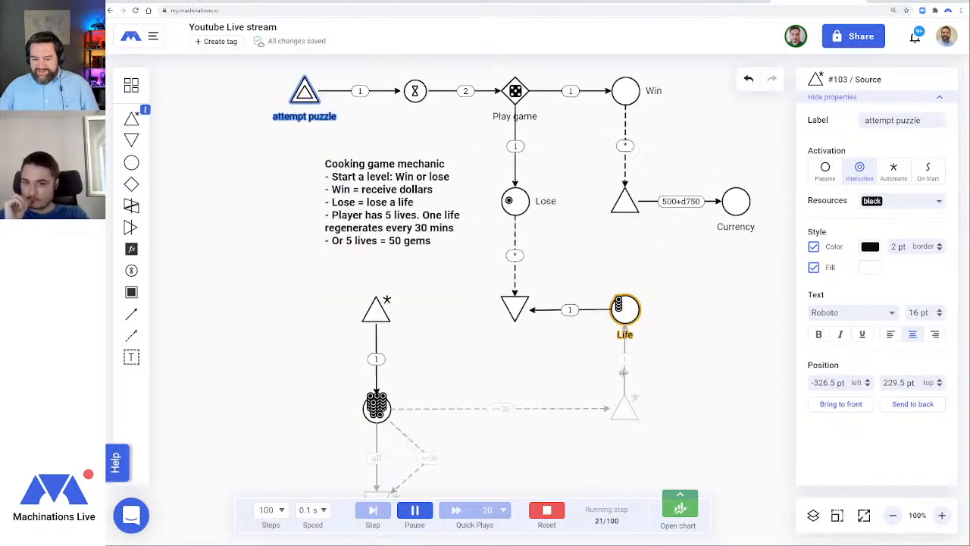
scroll(623, 372, "down", 2)
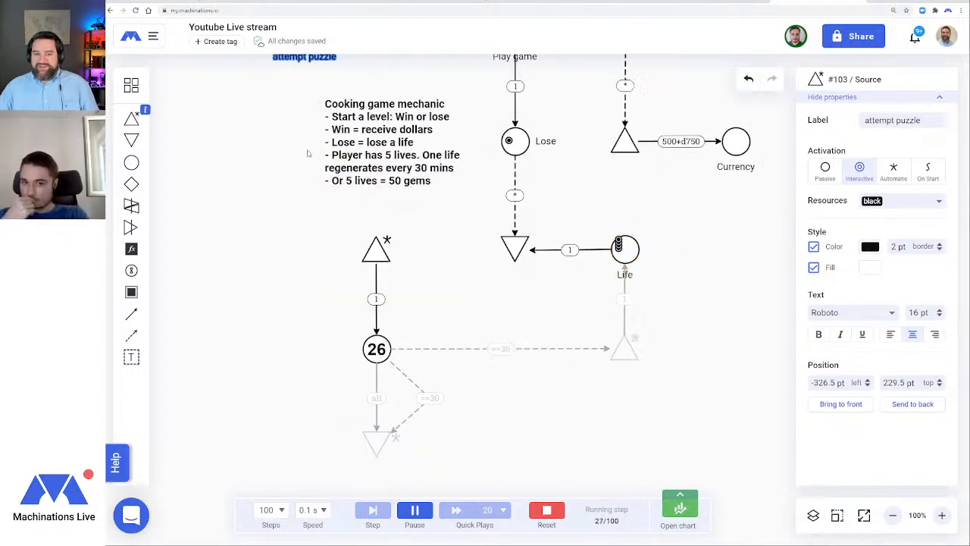
Set the Life pool's display capacity to -1 so that it shows its resources as a number
left_click(629, 248)
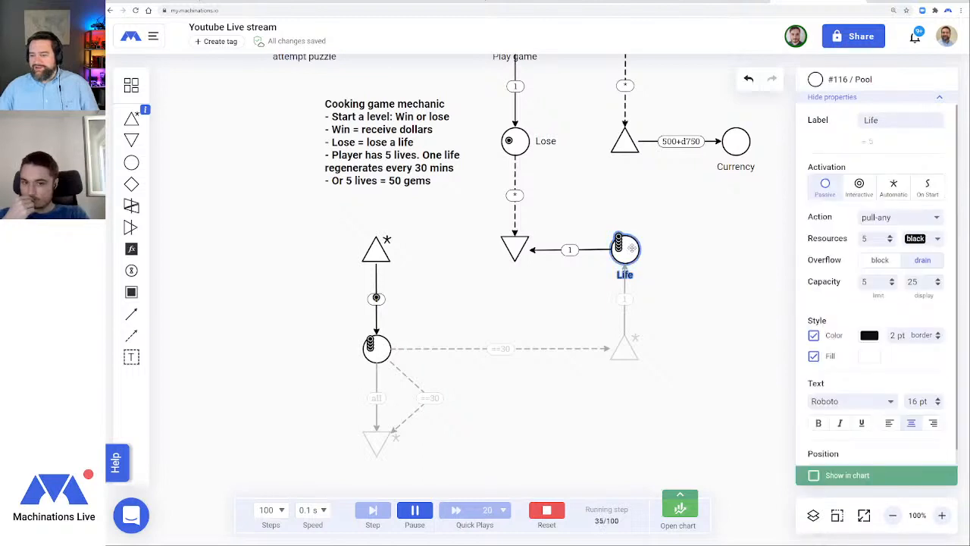
double_click(913, 282)
type("-1")
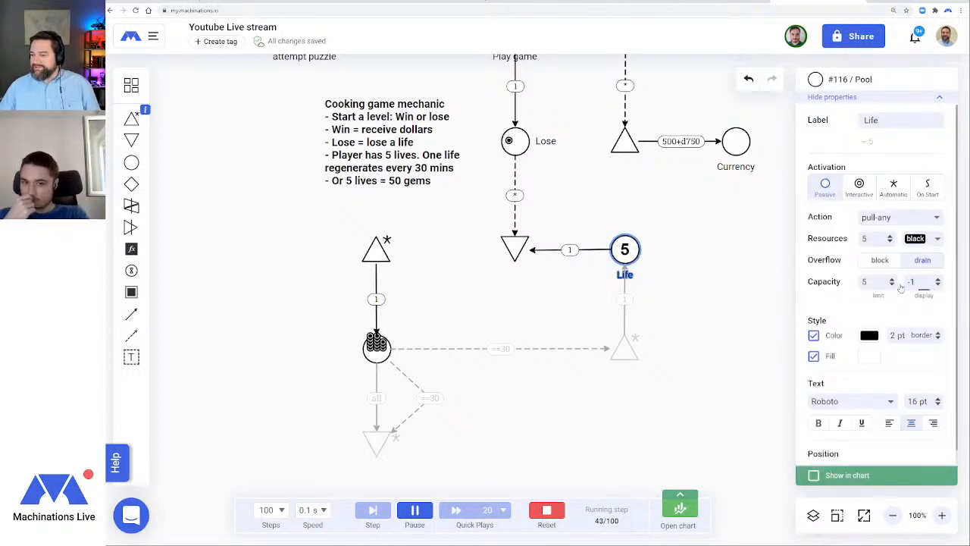
left_click(705, 296)
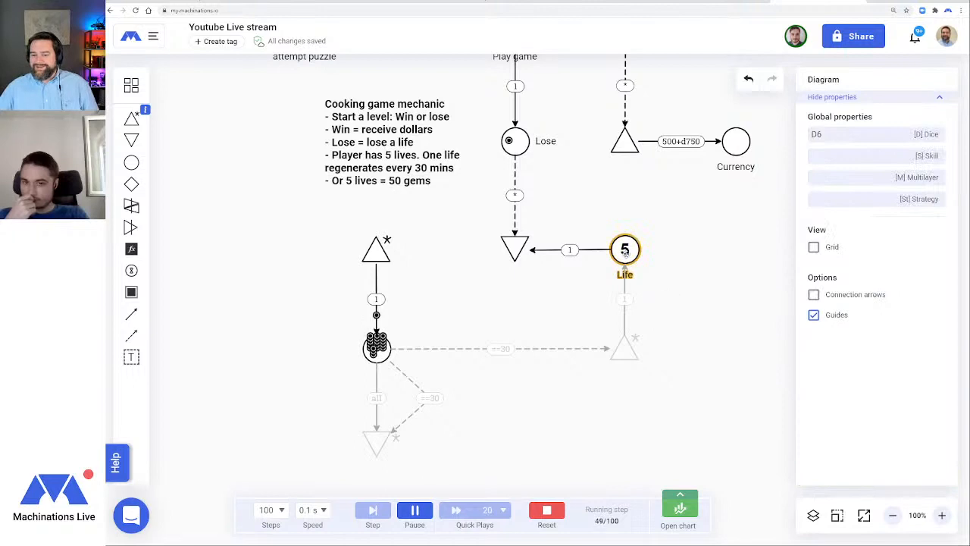
Set the timer pool's display capacity to -1 and reset the running simulation
left_click(377, 347)
double_click(911, 282)
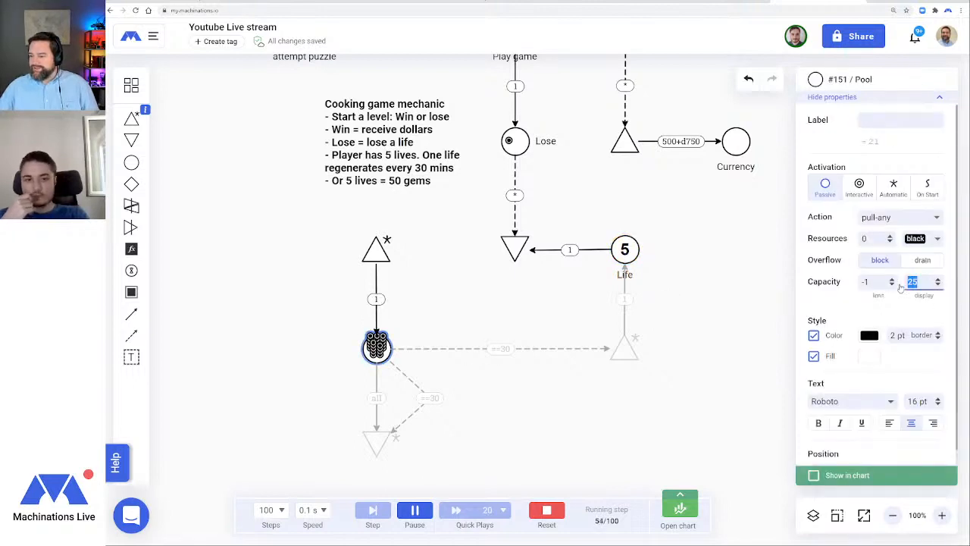
type("-1")
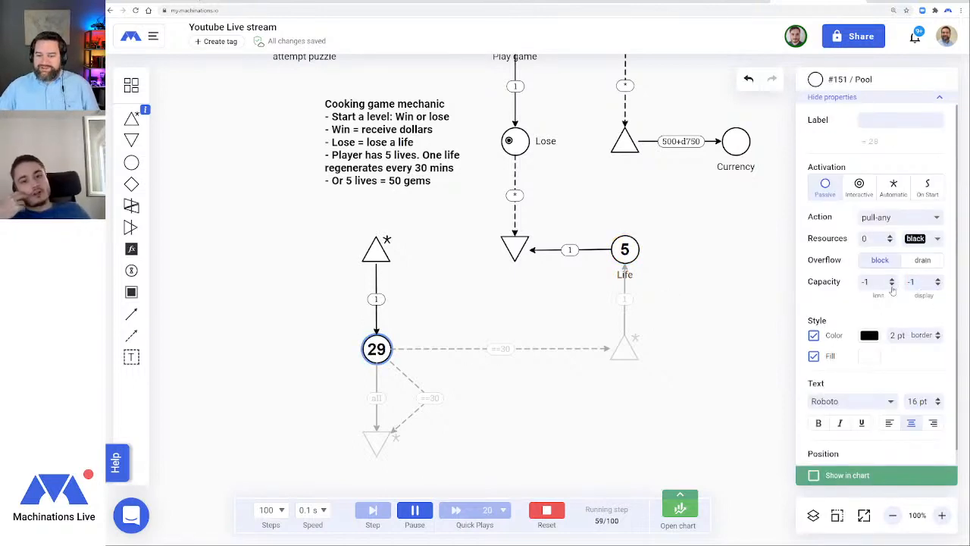
left_click(526, 404)
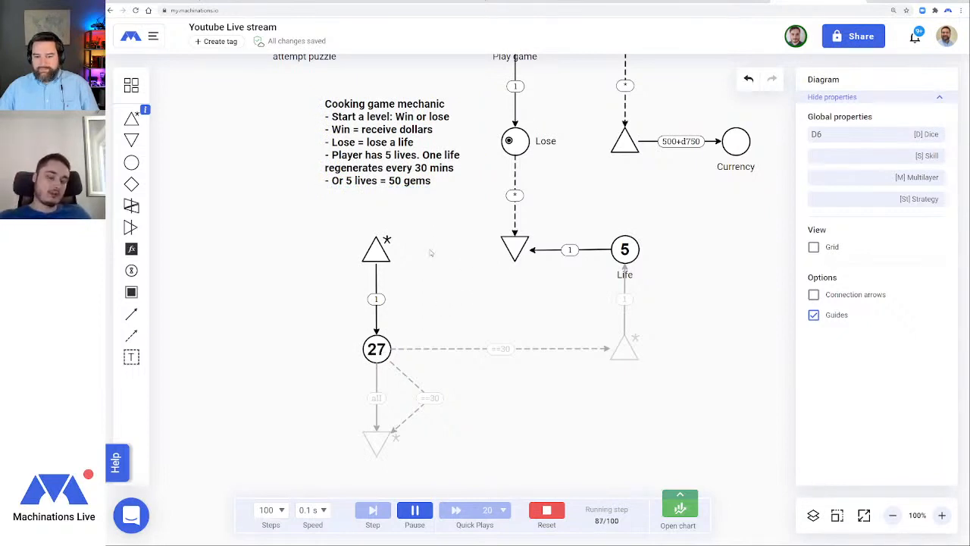
left_click_drag(431, 253, 444, 270)
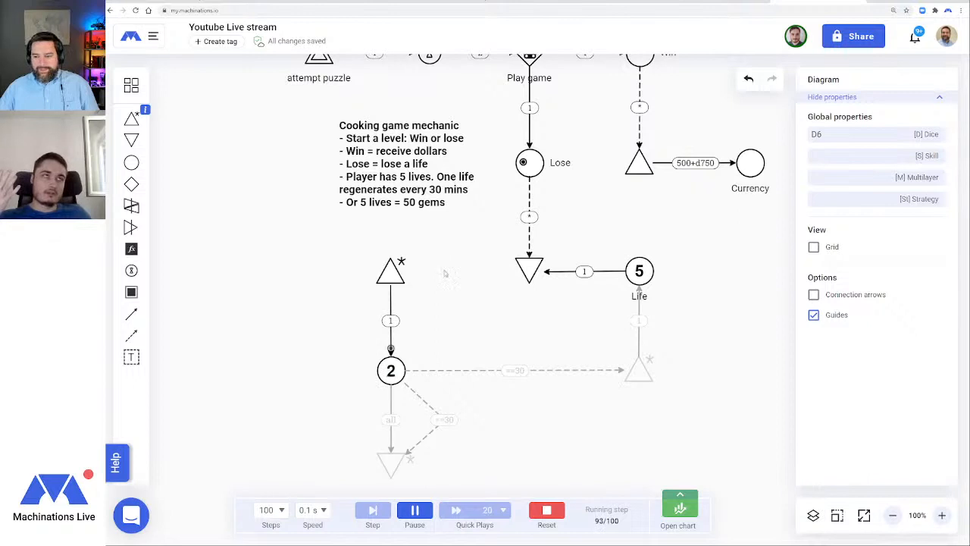
left_click(546, 511)
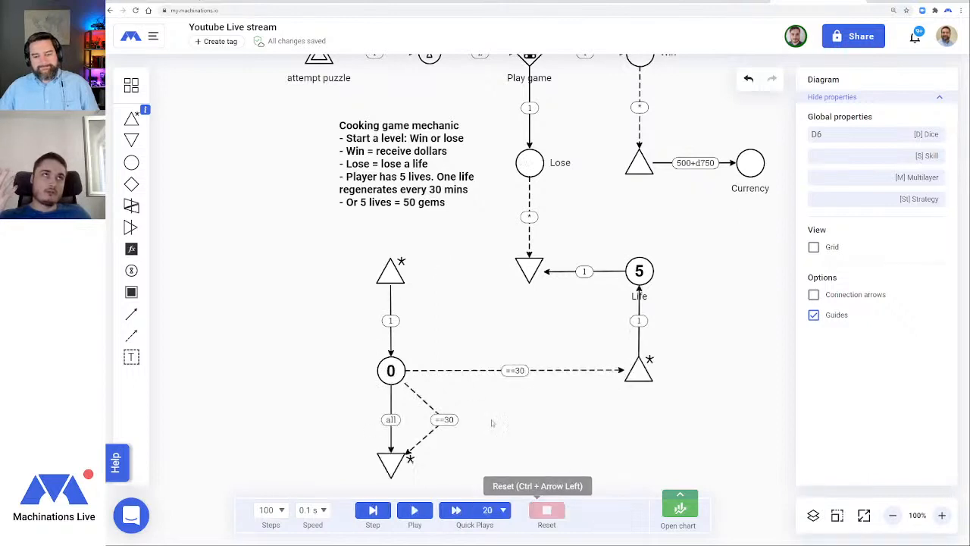
Add a state connection from the Life pool to the timer's source and bend it below the life drain
left_click(391, 270)
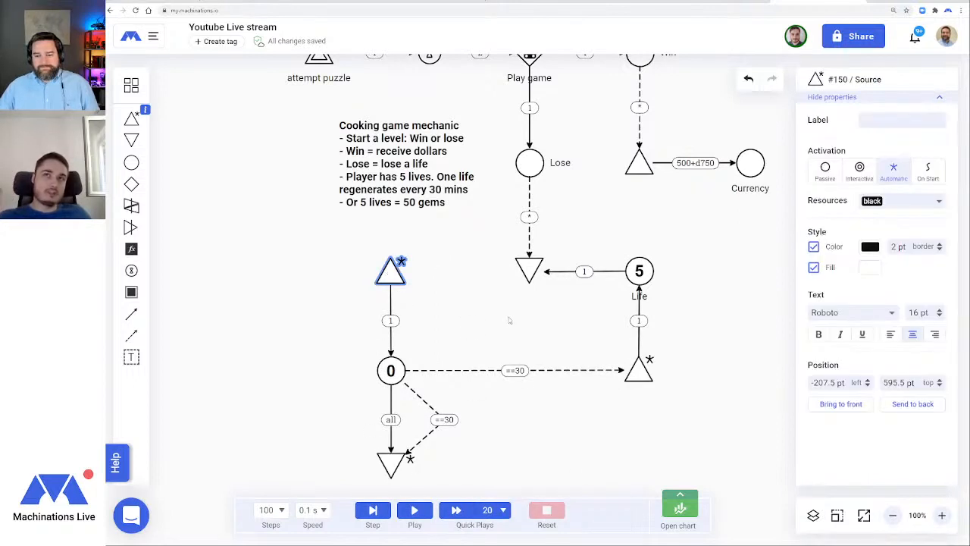
left_click(131, 335)
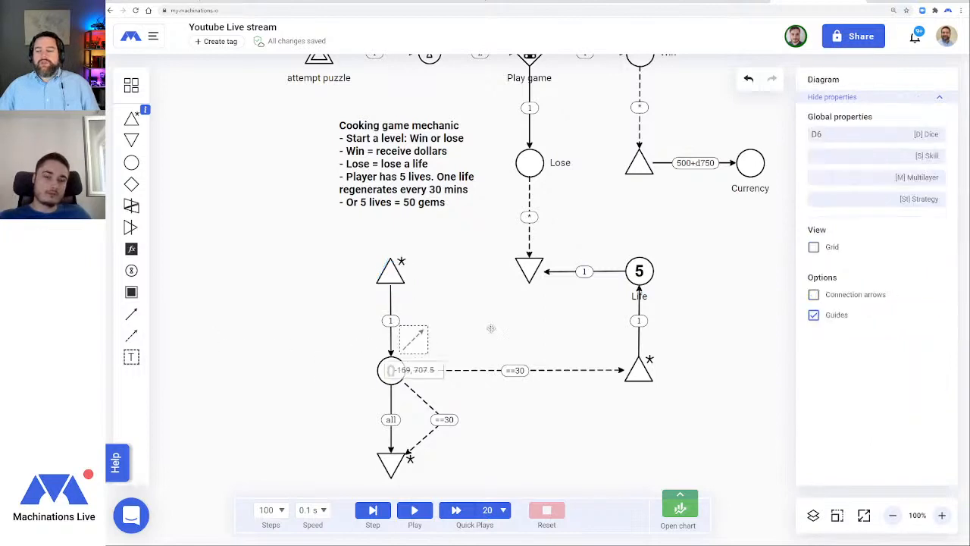
left_click_drag(639, 270, 378, 274)
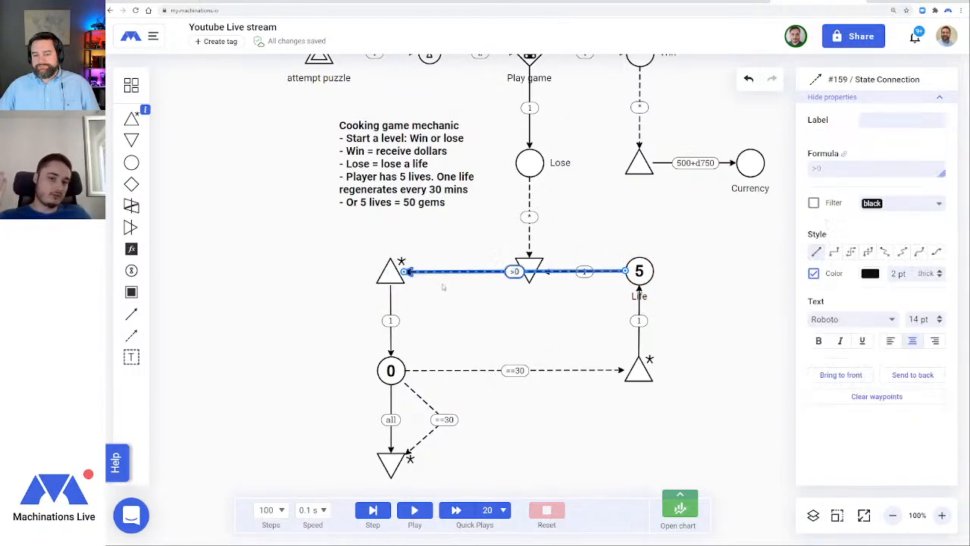
left_click_drag(517, 271, 515, 301)
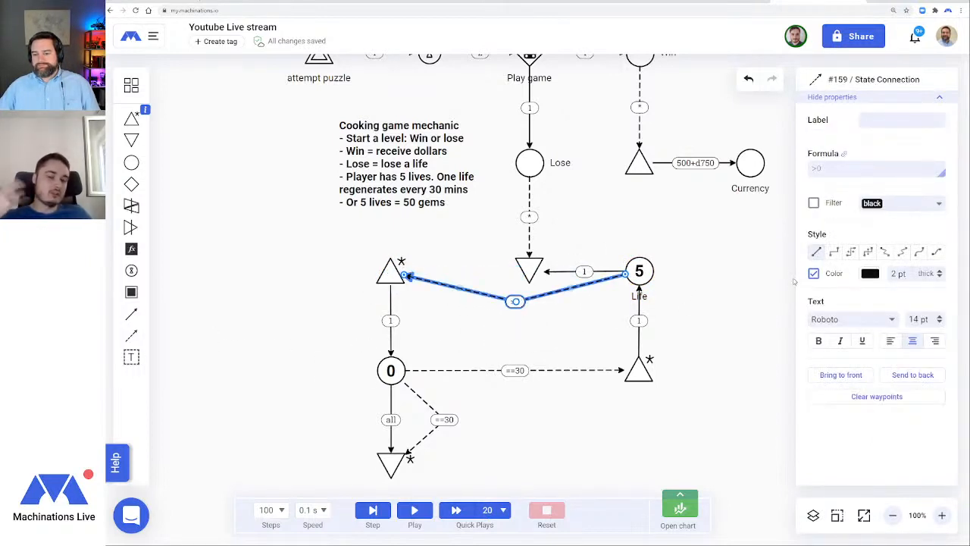
left_click(562, 321)
Set the formula of the state connection from Life to the timer's source to <5
left_click(554, 294)
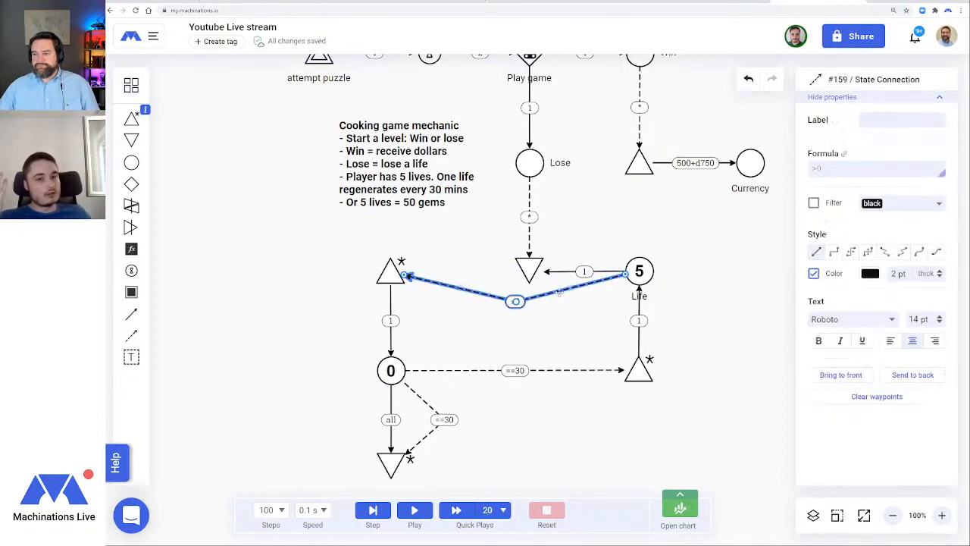
left_click(808, 172)
key("BackSpace")
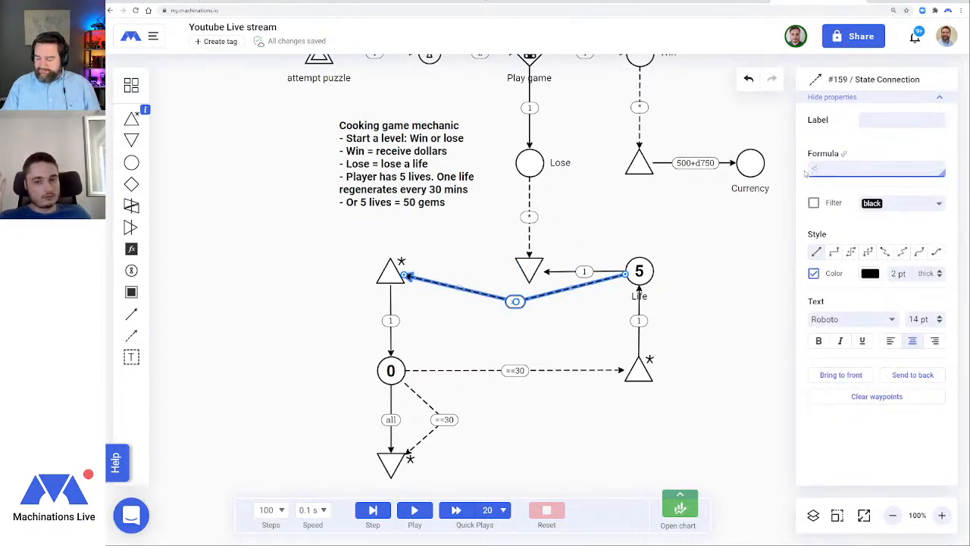
type("<5")
left_click(705, 311)
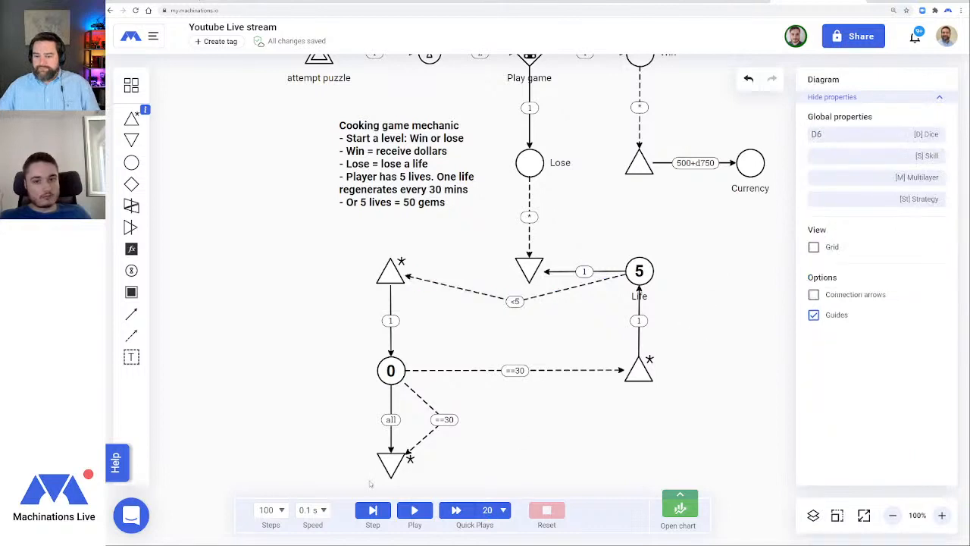
Run the 100-step simulation, trigger the attempt puzzle source once to test life loss and regeneration, and reset it
left_click(413, 511)
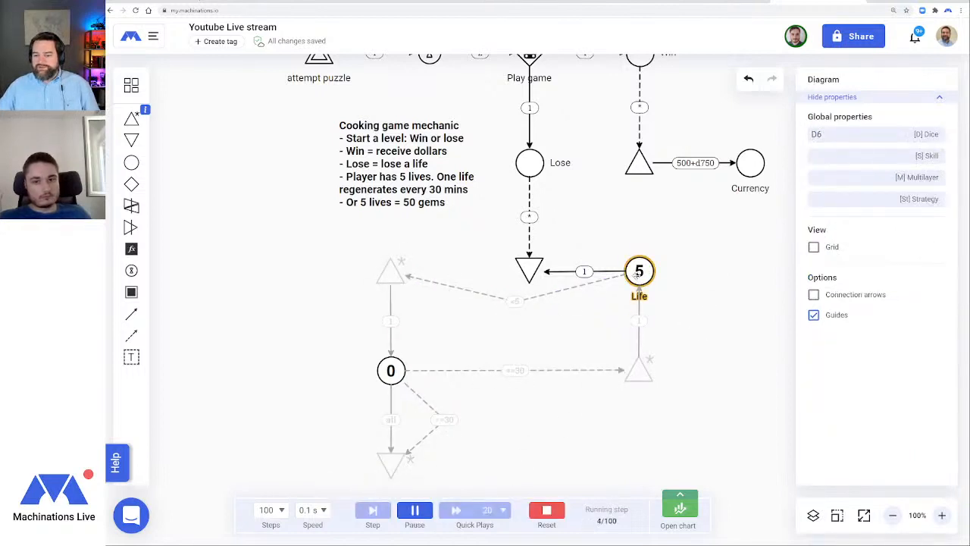
scroll(462, 216, "up", 1)
left_click(318, 114)
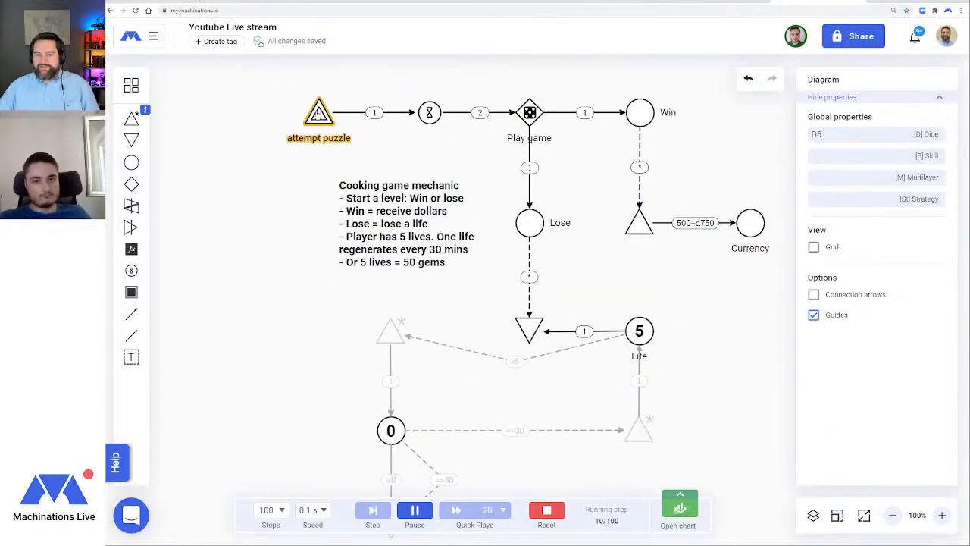
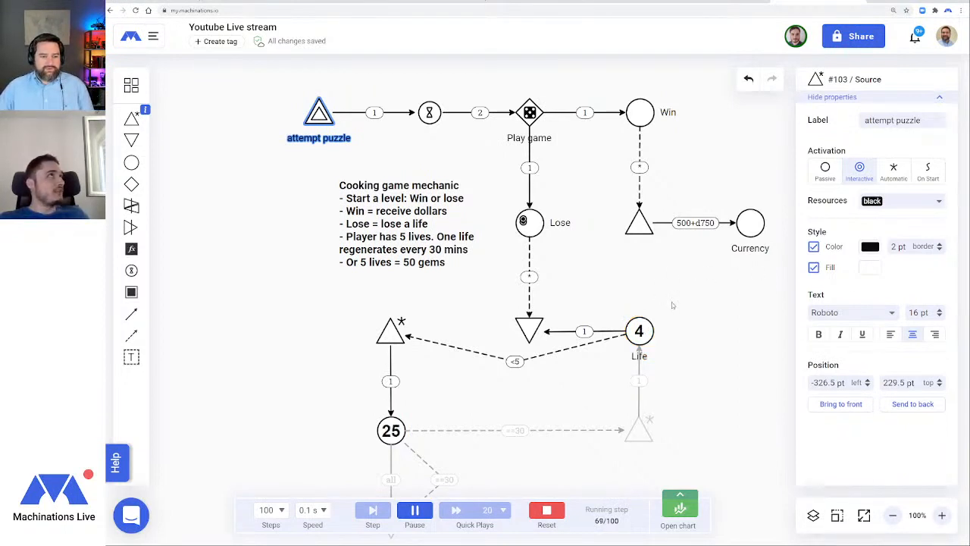
left_click_drag(695, 324, 662, 270)
left_click(892, 516)
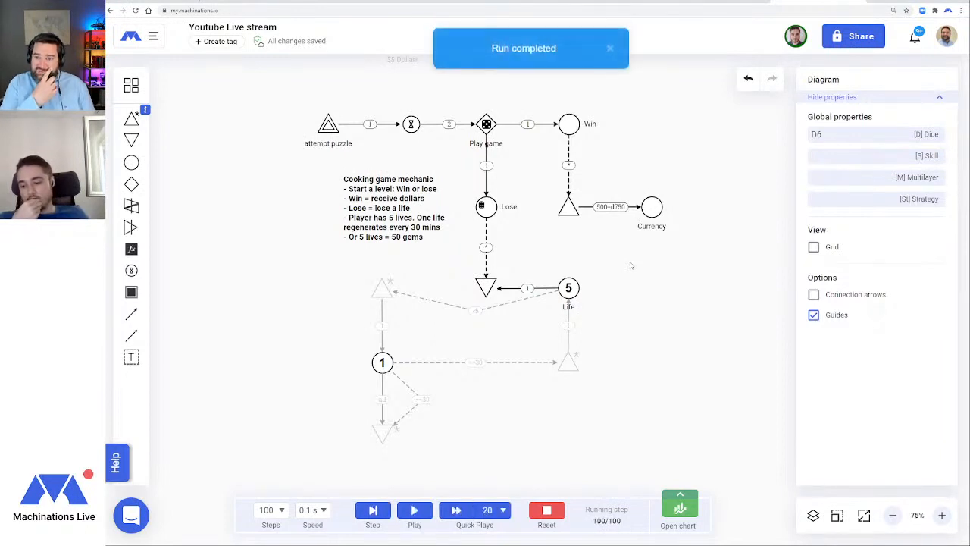
scroll(629, 265, "up", 3)
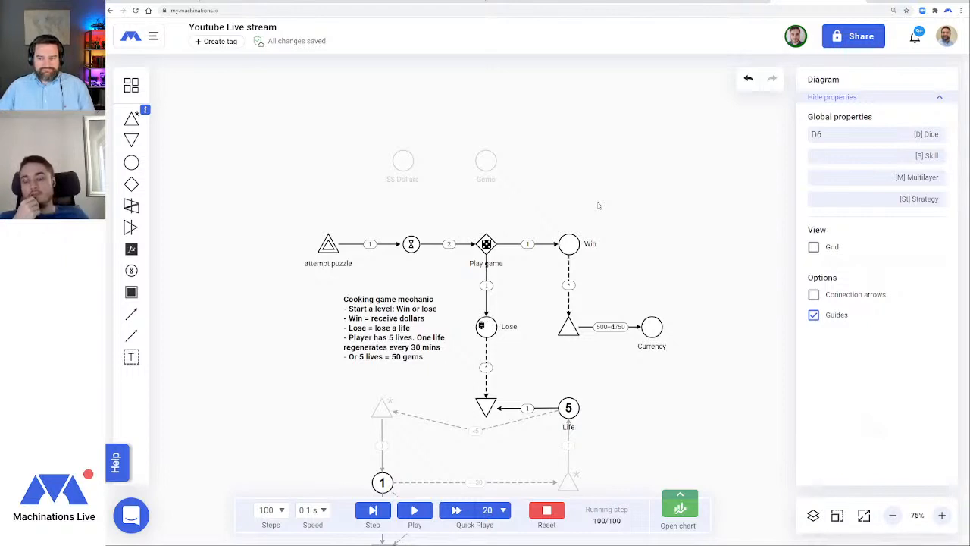
left_click(546, 510)
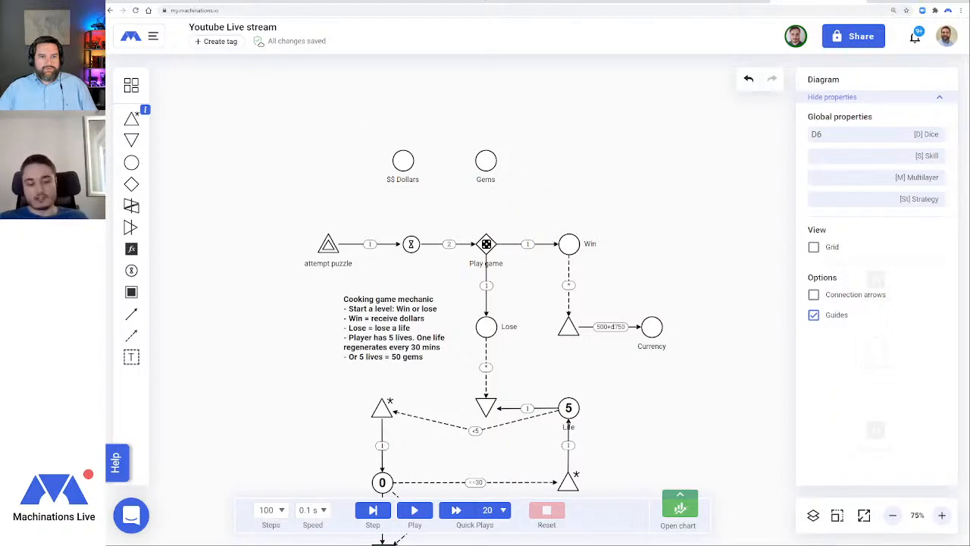
Move the Gems pool into line to the right of the Win pool and place the $$ Dollars pool above that row
key("alt+Tab")
left_click_drag(310, 213, 106, 100)
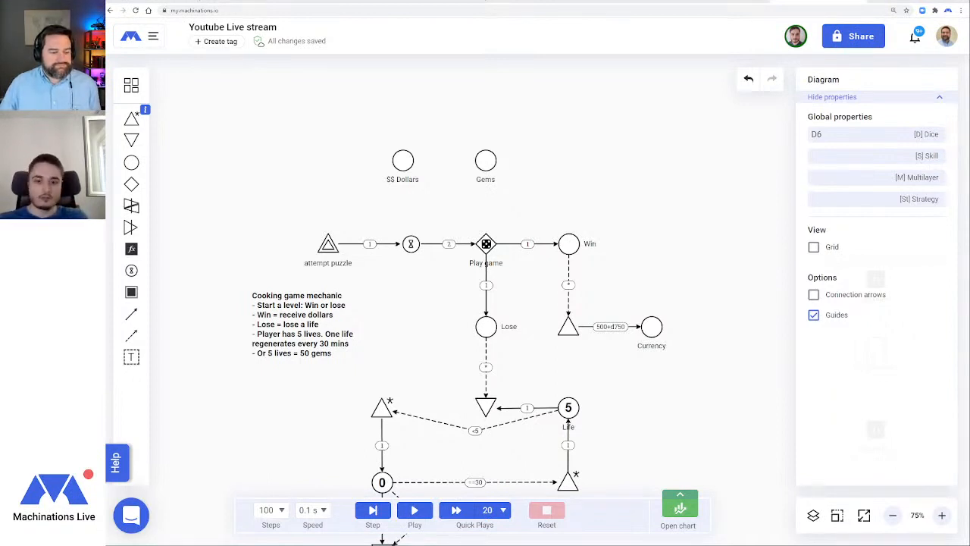
scroll(701, 241, "down", 3)
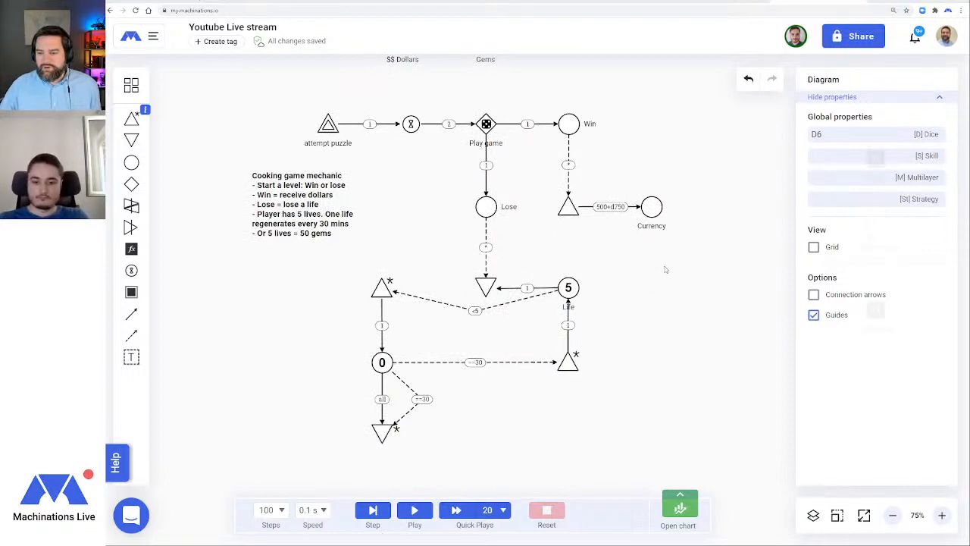
scroll(659, 274, "up", 1)
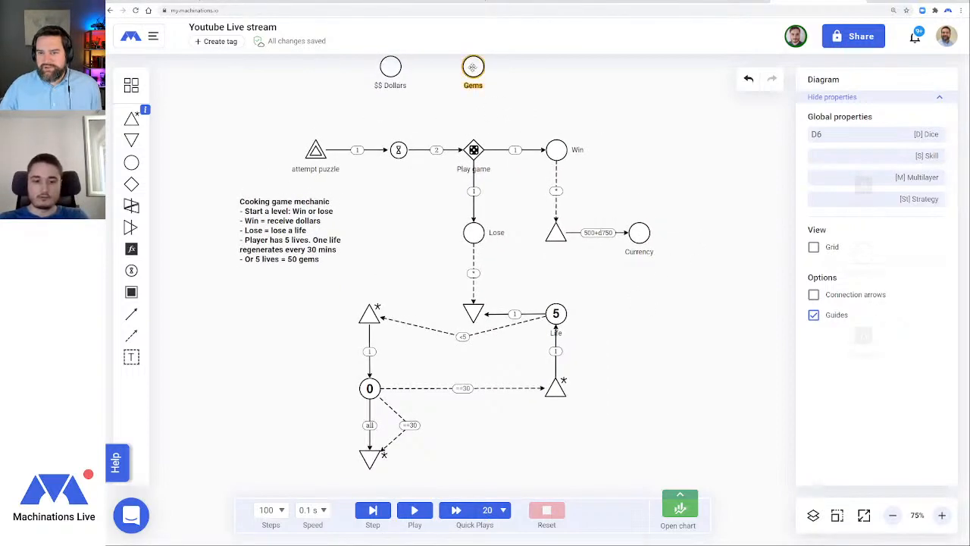
left_click_drag(473, 66, 639, 149)
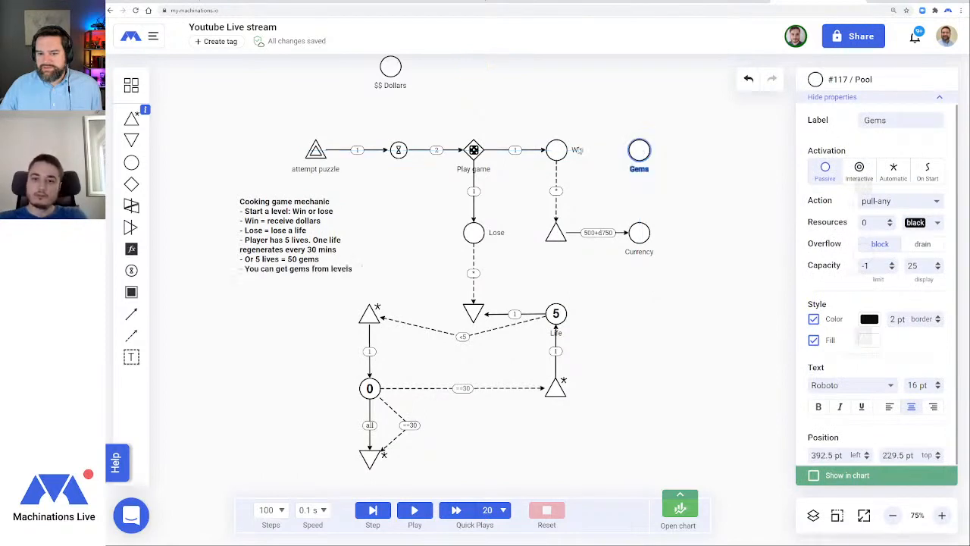
left_click_drag(391, 67, 639, 82)
scroll(634, 212, "right", 2)
left_click_drag(633, 212, 579, 231)
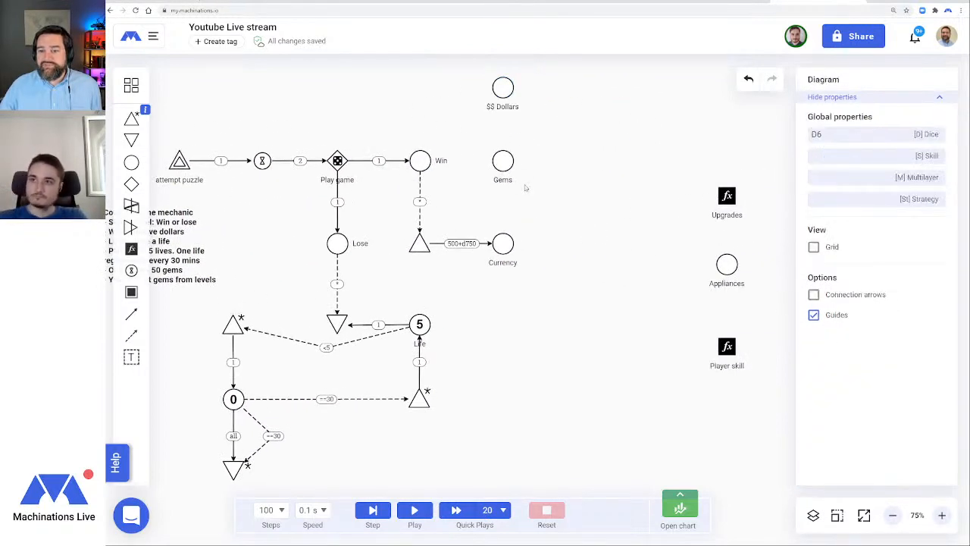
left_click_drag(503, 161, 564, 161)
left_click(604, 231)
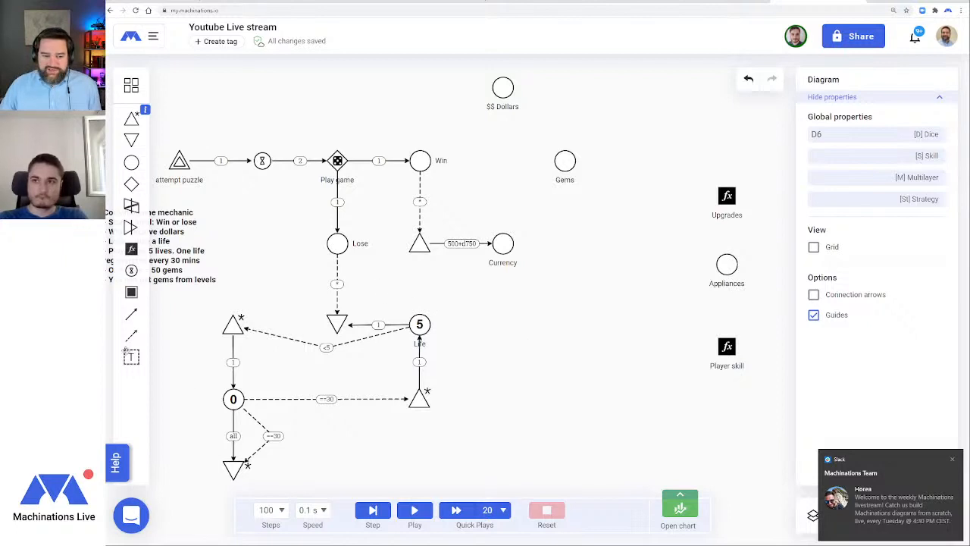
Add a resource connection from the source below Win to the Gems pool and set its formula to 25%
left_click_drag(130, 335, 425, 246)
left_click_drag(131, 312, 565, 159)
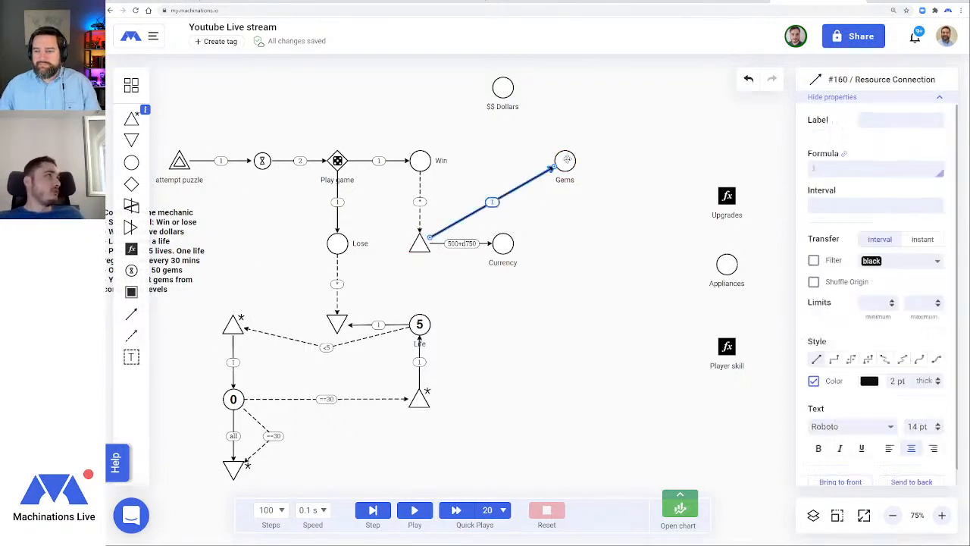
left_click(591, 249)
left_click(515, 189)
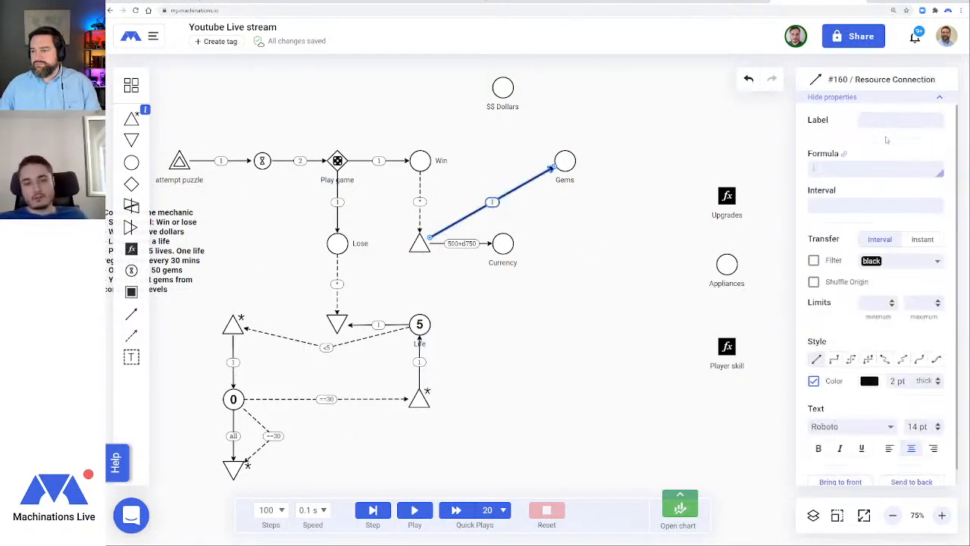
left_click(802, 171)
type("25*")
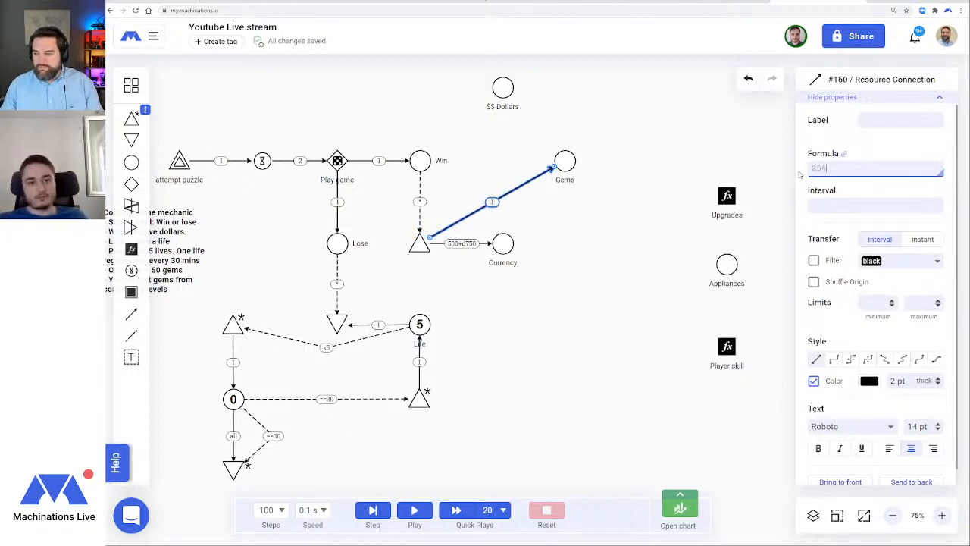
key("Return")
left_click(579, 293)
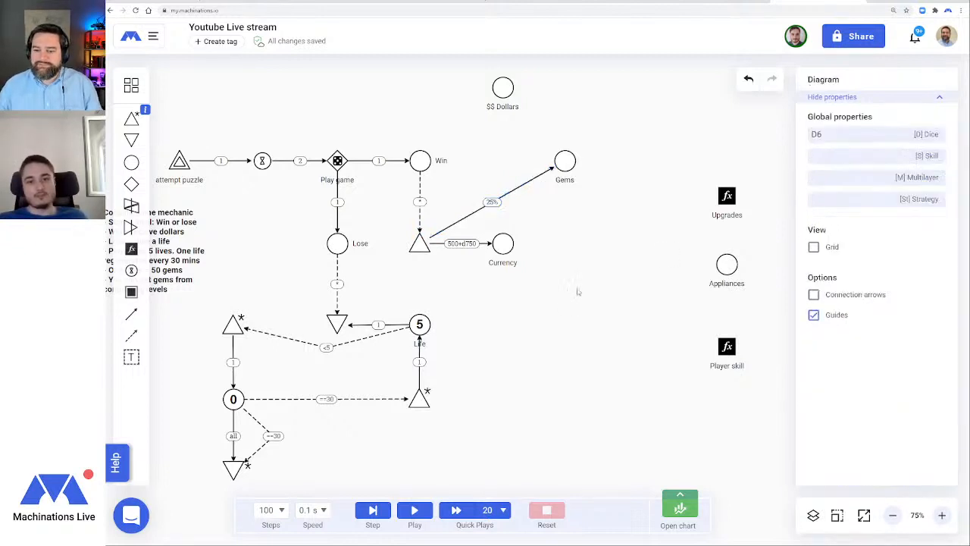
Move the Gems pool back so it lines up directly above the Currency pool
left_click(448, 227)
left_click(418, 243)
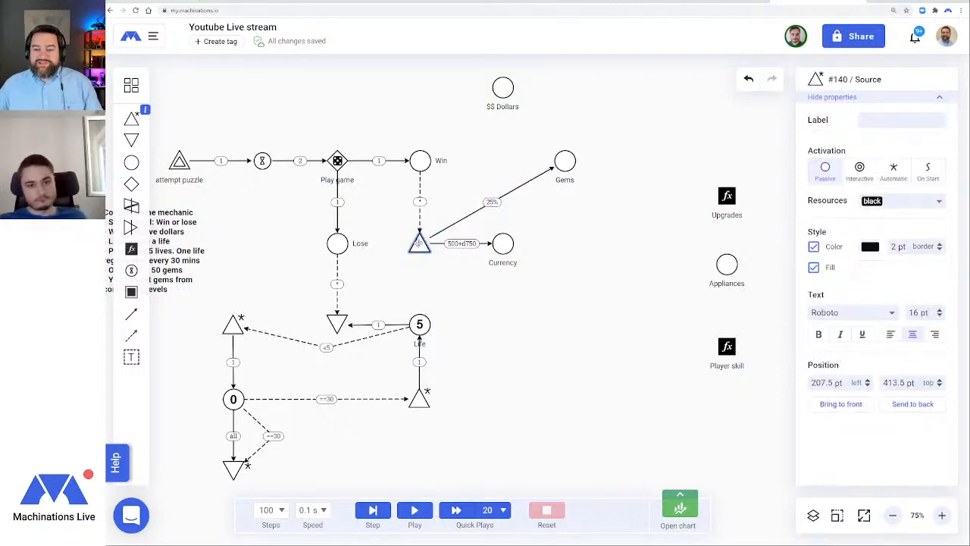
left_click_drag(564, 161, 503, 161)
Label the 25% resource connection to the Gems pool "Chance of Gem"
left_click(472, 189)
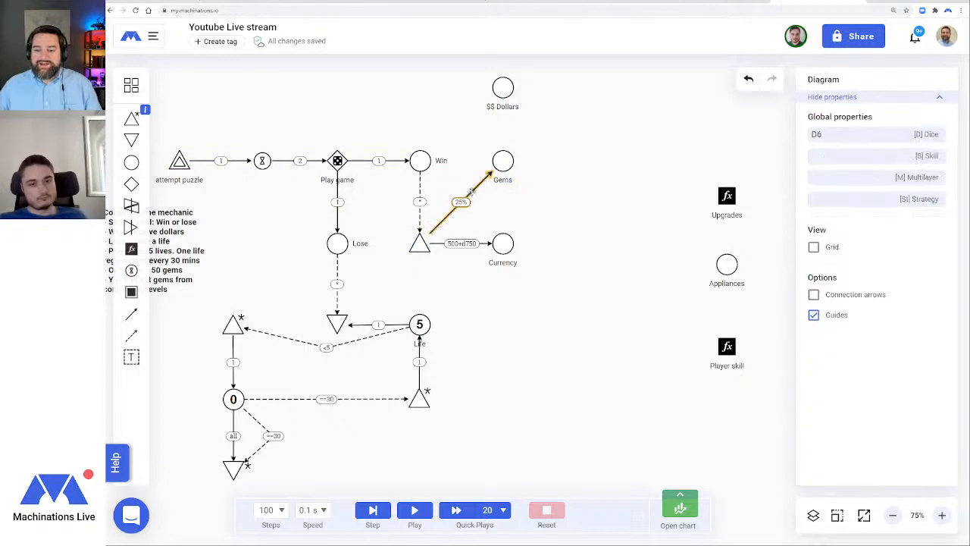
left_click(469, 191)
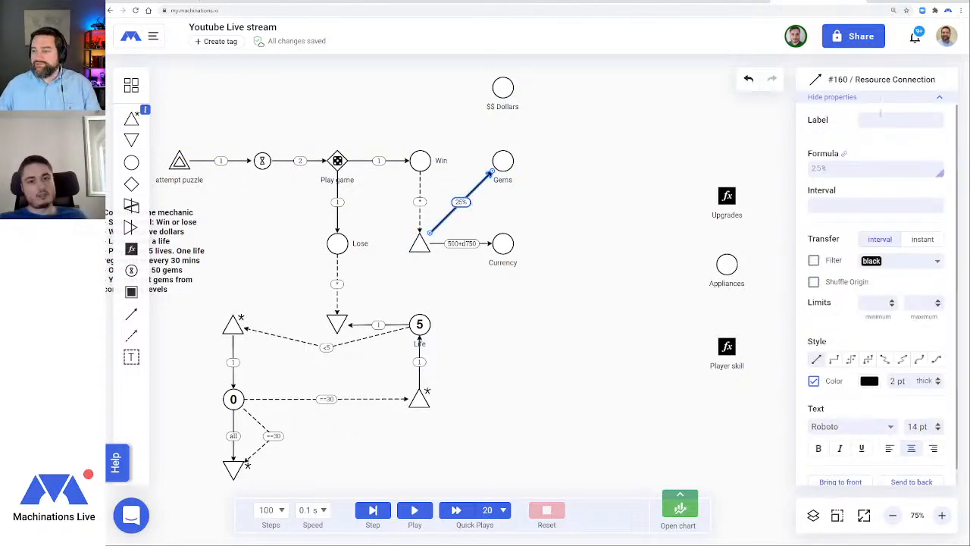
type("hance of G")
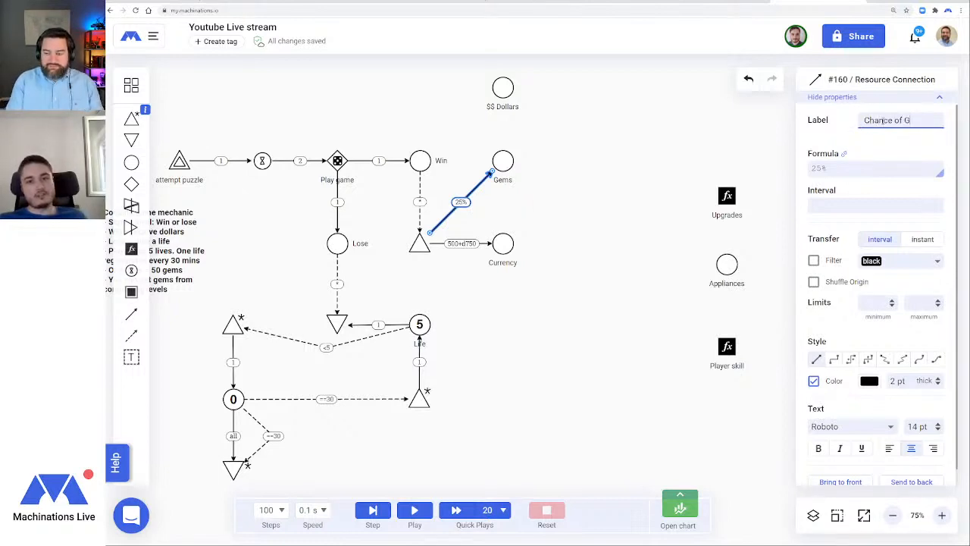
type("em")
key("Return")
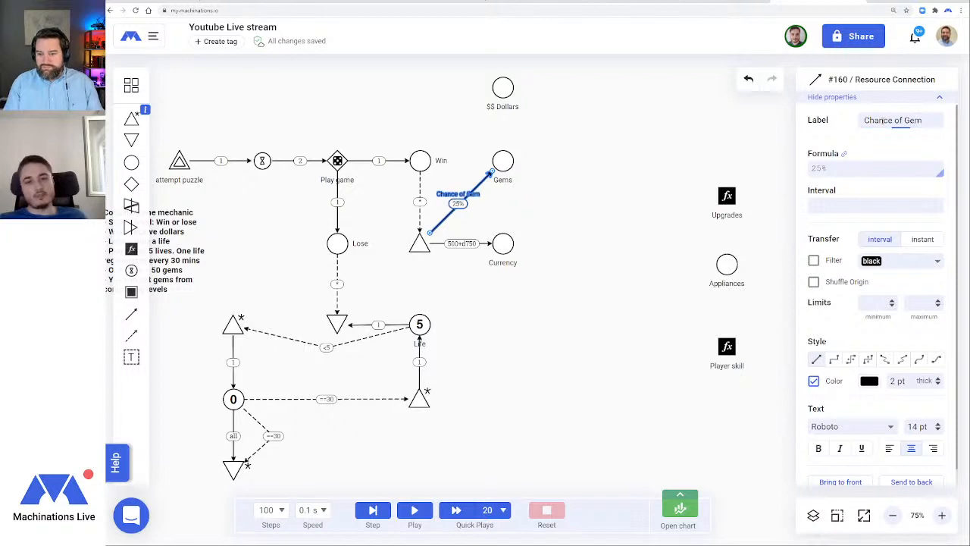
left_click(656, 174)
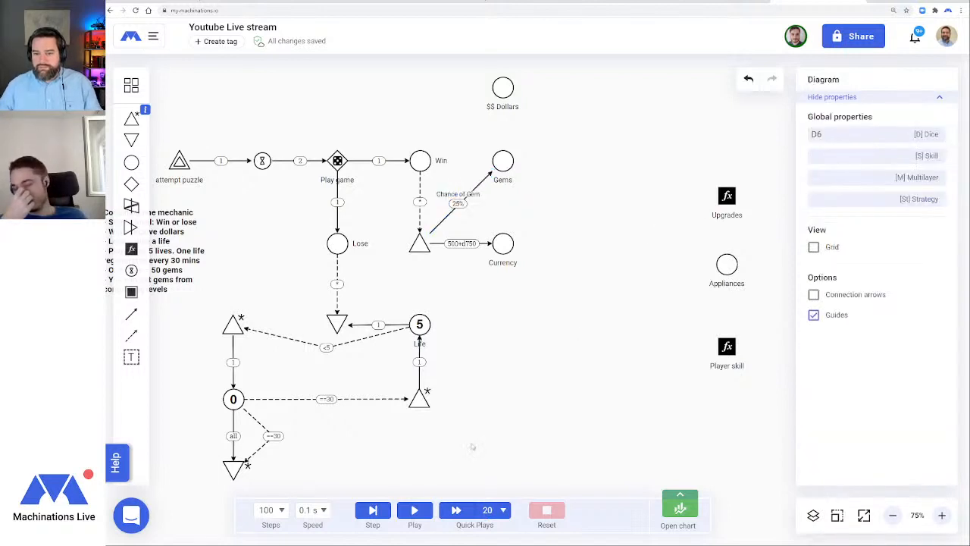
Start the simulation and set the attempt puzzle source's activation to Automatic
left_click(414, 509)
left_click(179, 161)
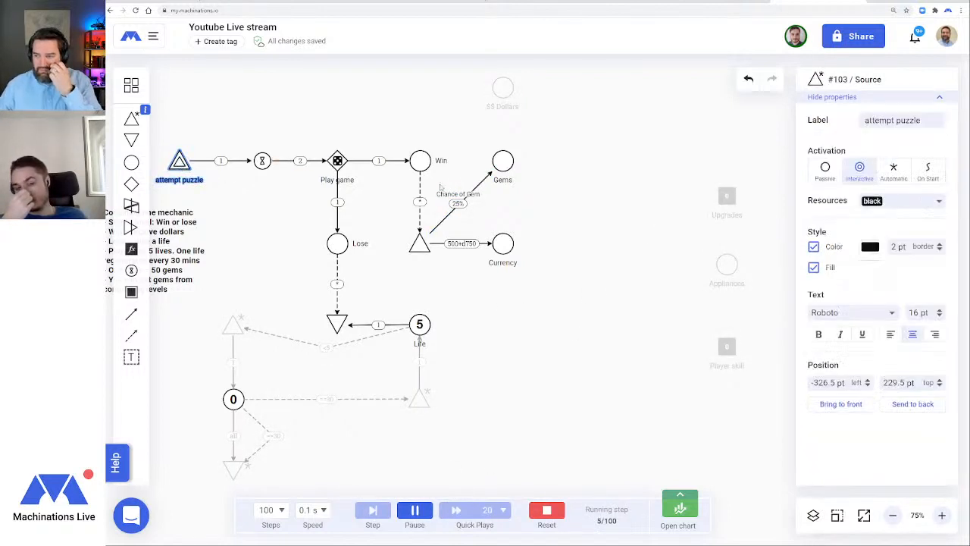
left_click(891, 168)
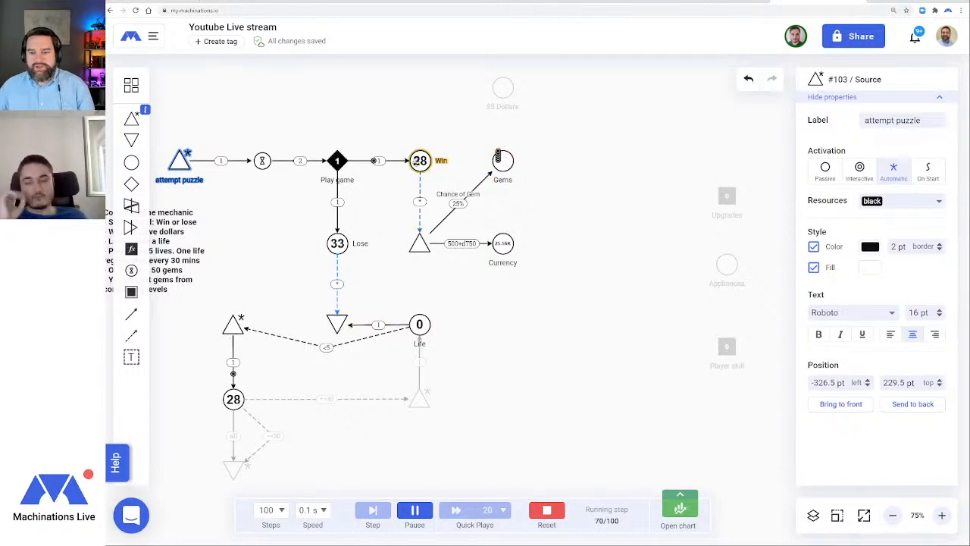
Check the Win and Gems pools during the automatic run and reset the simulation
left_click(421, 161)
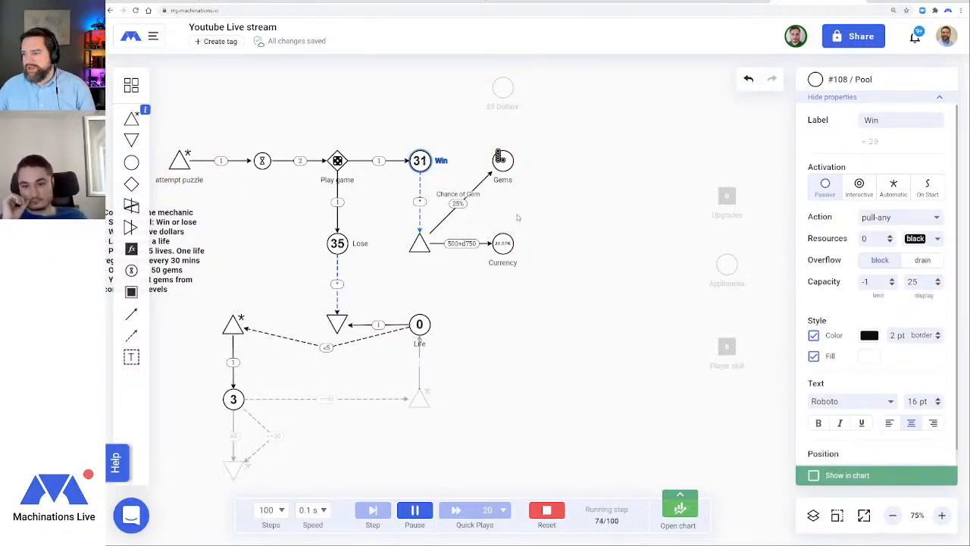
left_click(503, 160)
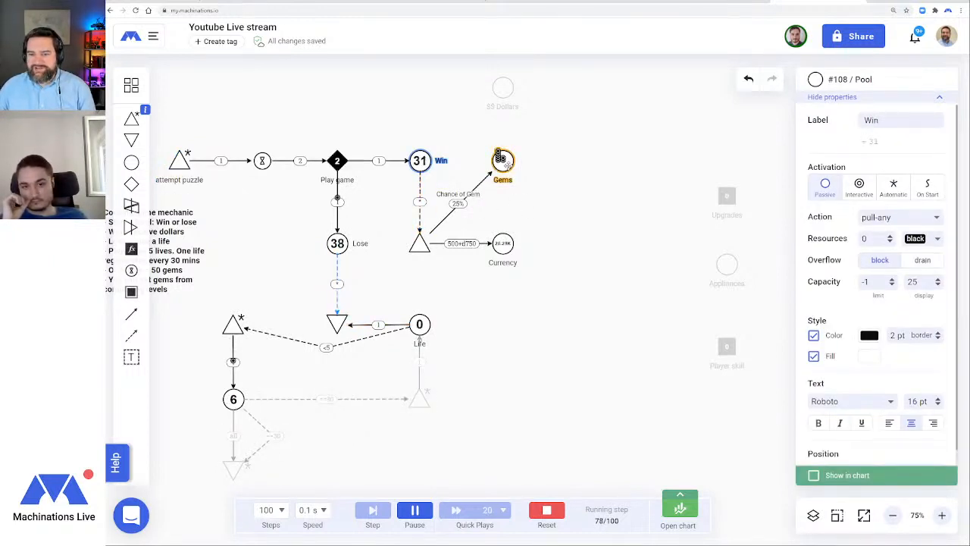
left_click(573, 211)
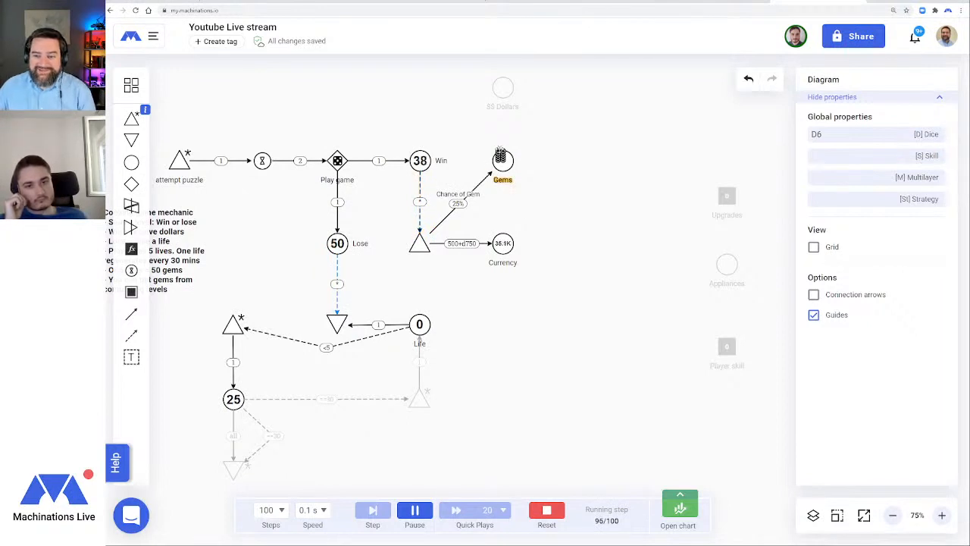
left_click(547, 510)
left_click(610, 50)
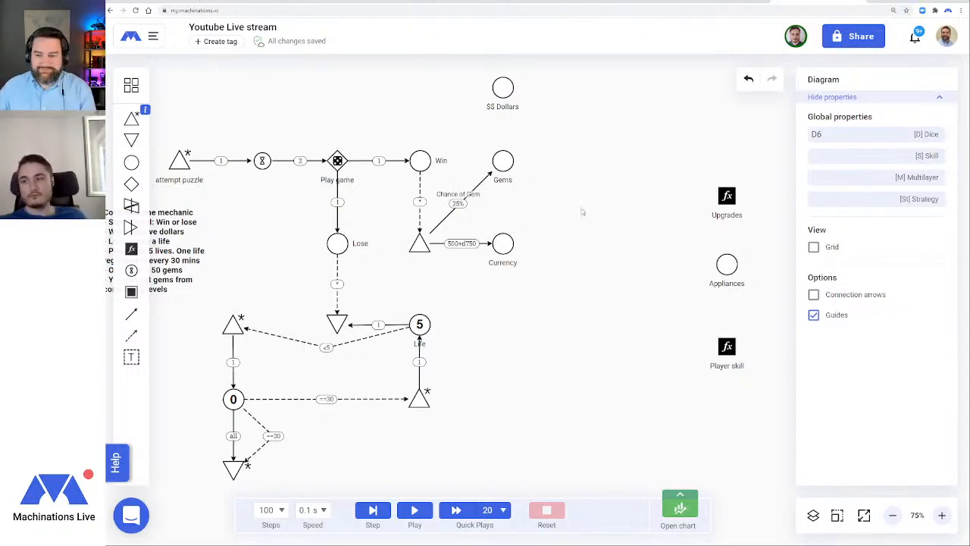
Replace the Currency pool with the $$ Dollars pool as the target of the 500+d750 connection
left_click_drag(546, 194, 595, 216)
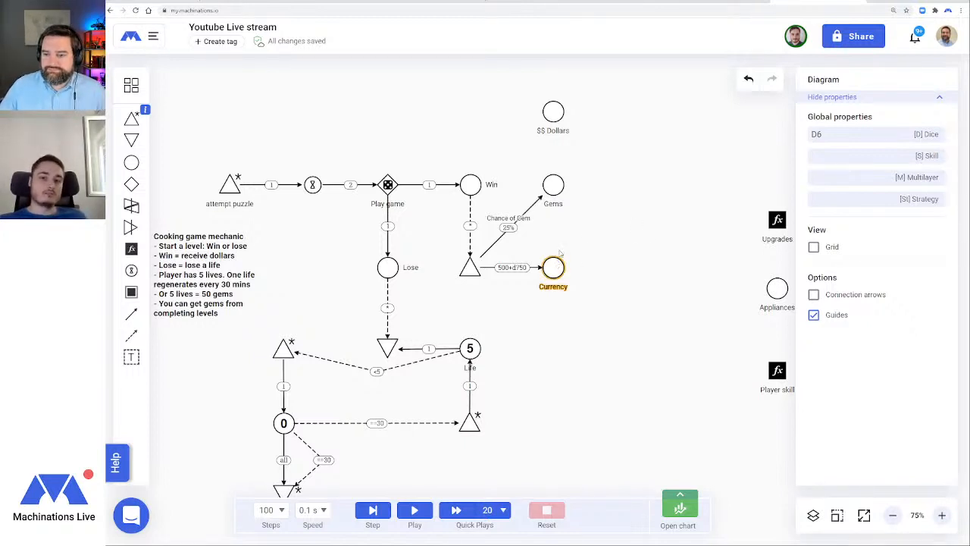
left_click_drag(553, 113, 614, 270)
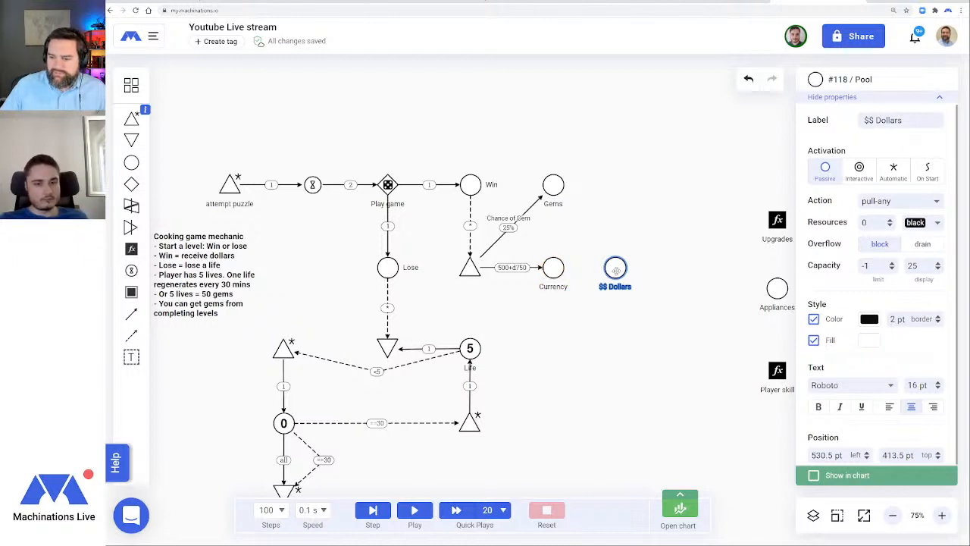
left_click(554, 268)
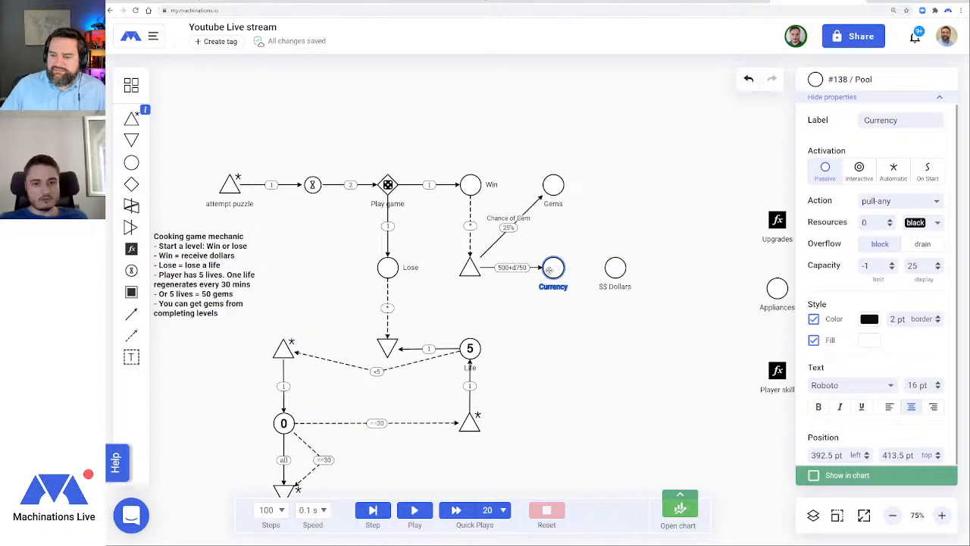
mouse_move(552, 268)
left_mouse_down()
mouse_move(553, 298)
mouse_move(613, 266)
mouse_move(556, 265)
left_mouse_up()
left_click(542, 296)
left_click(554, 300)
key("Delete")
left_click(553, 184)
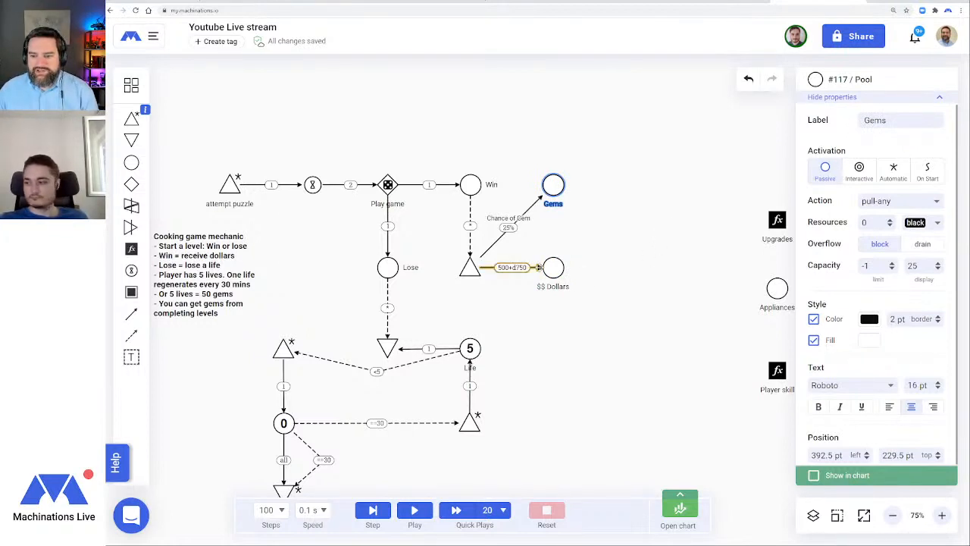
left_click(627, 238)
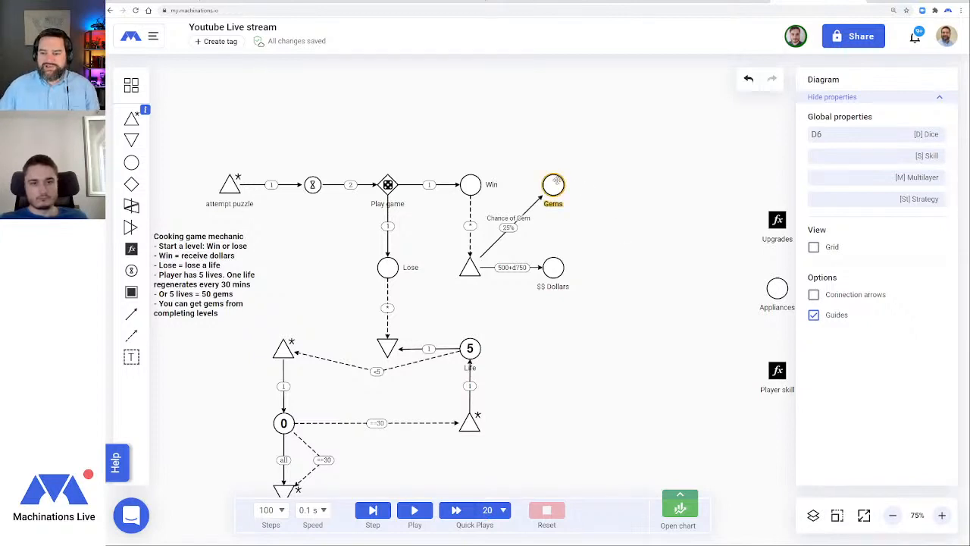
left_click(556, 181)
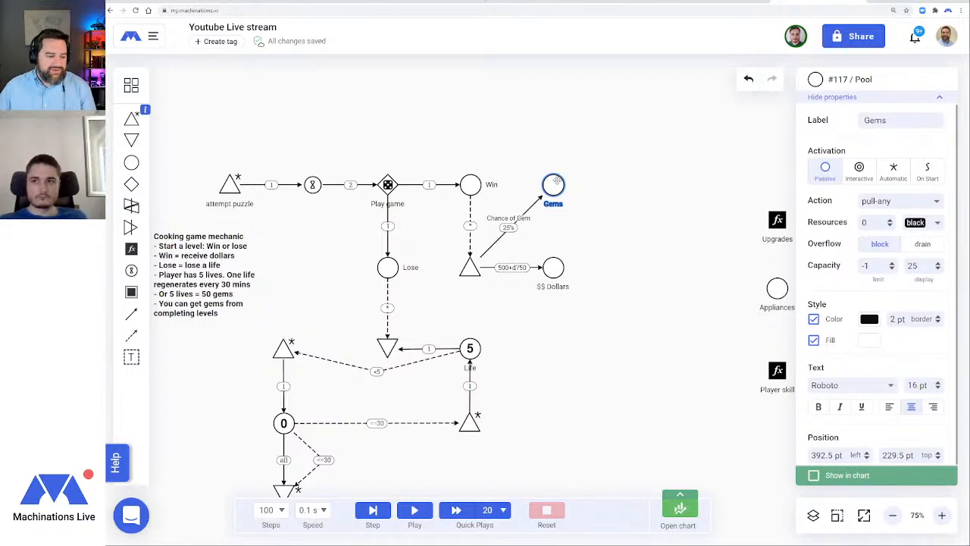
left_click(635, 239)
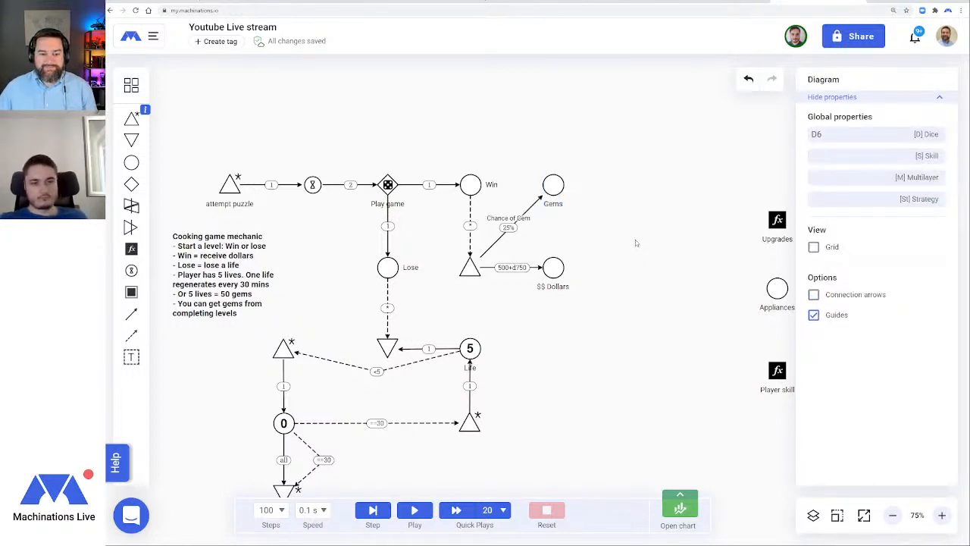
left_click_drag(621, 350, 632, 331)
left_click(565, 251)
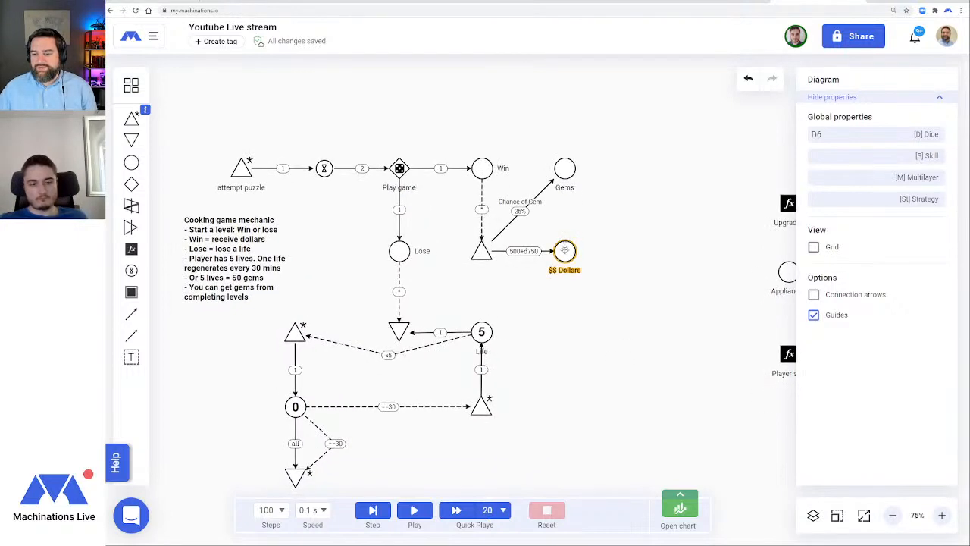
left_click(566, 166)
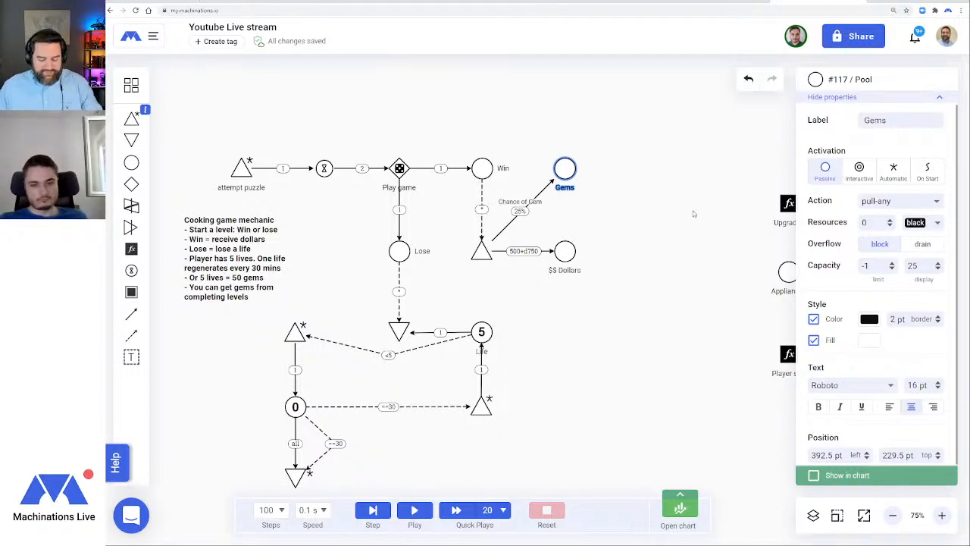
left_click(659, 277)
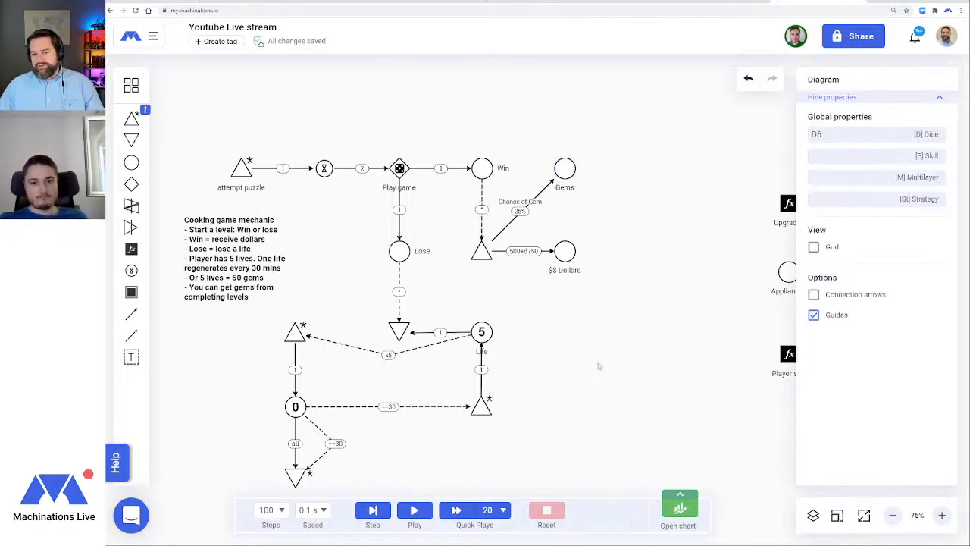
left_click_drag(598, 366, 626, 331)
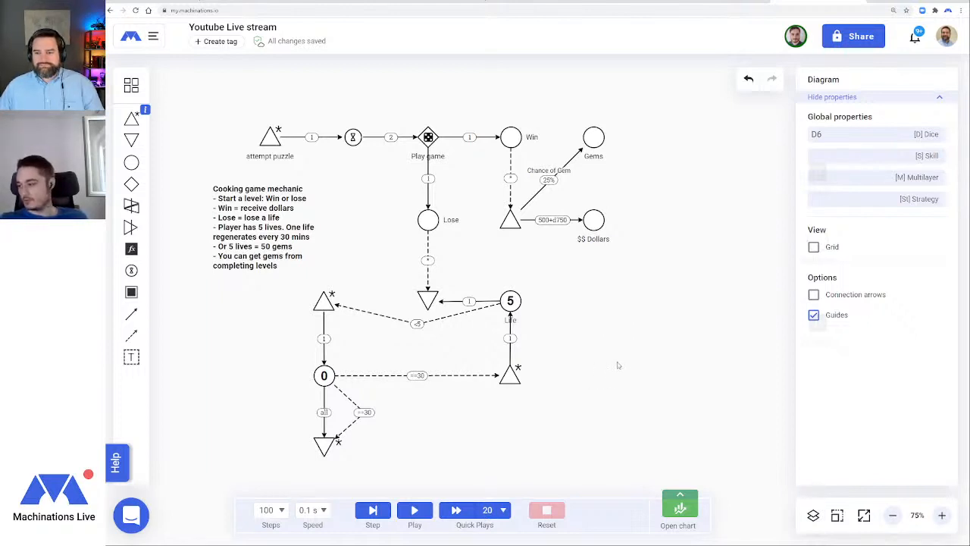
Run the simulation, move the Play game label above its gate during the run, and reset the simulation
left_click(415, 509)
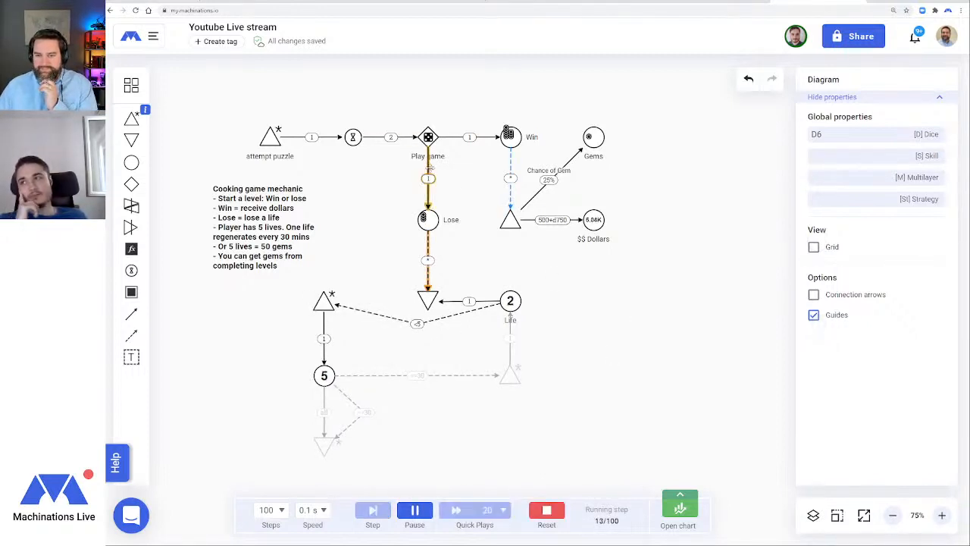
left_click_drag(430, 161, 429, 123)
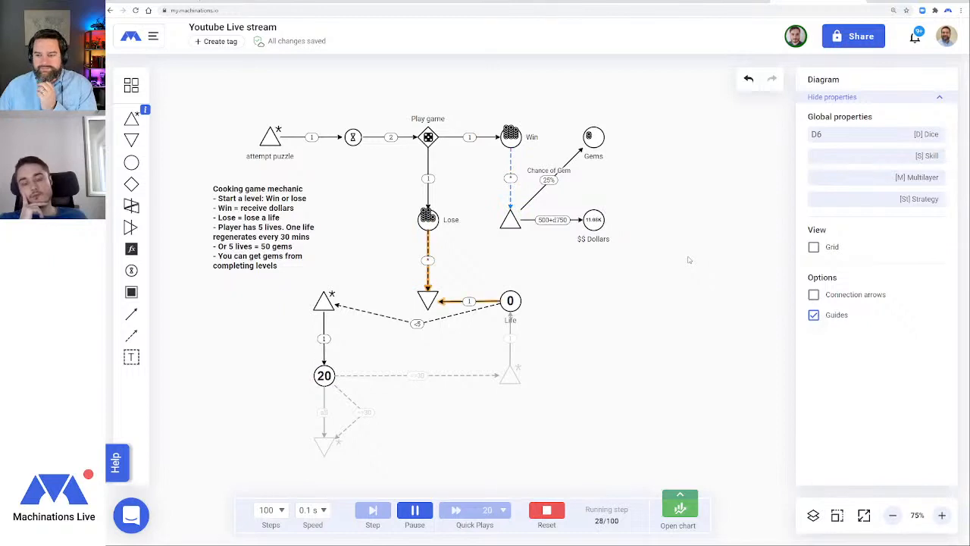
left_click(547, 510)
Set the formulas of the Play game gate's outgoing connections to 10 for Lose and 90 for Win
left_click(462, 137)
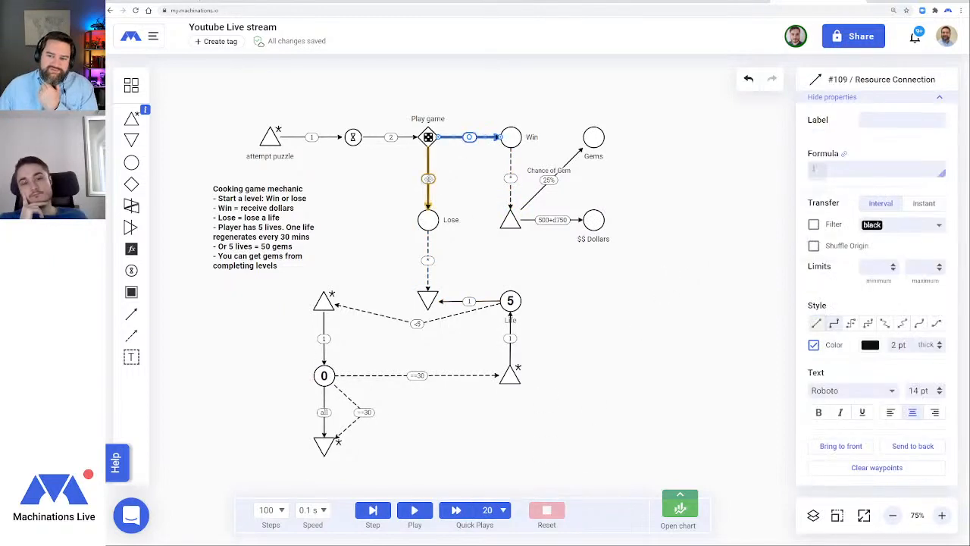
left_click(474, 180)
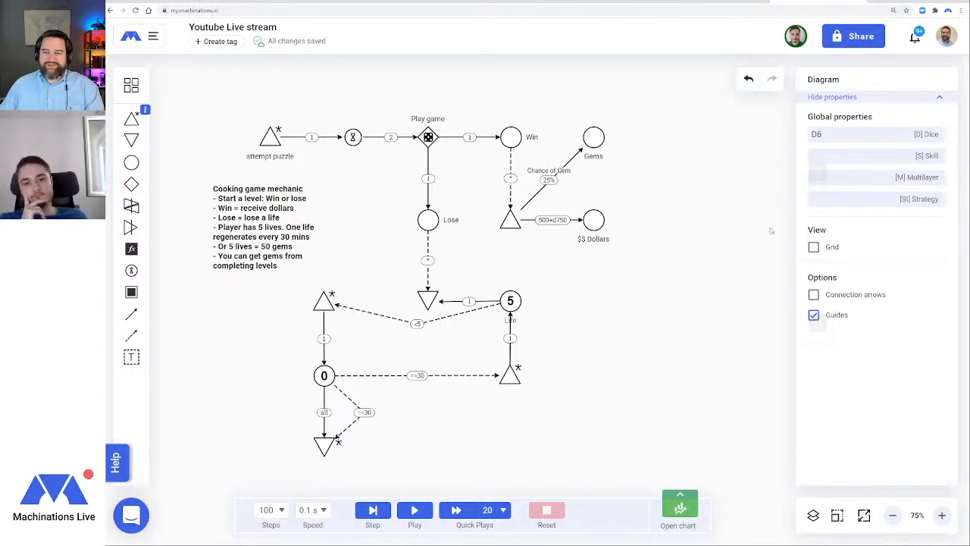
left_click_drag(673, 184, 645, 203)
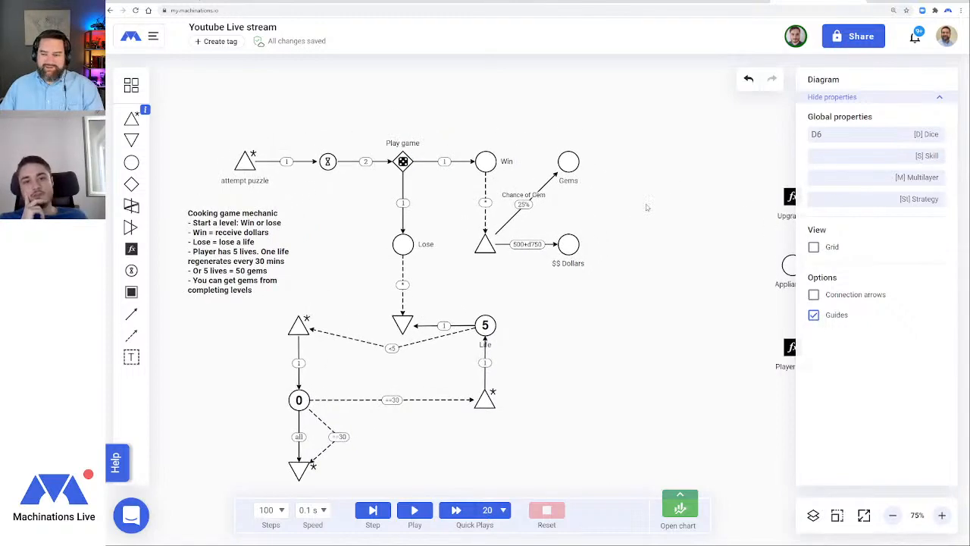
left_click(402, 189)
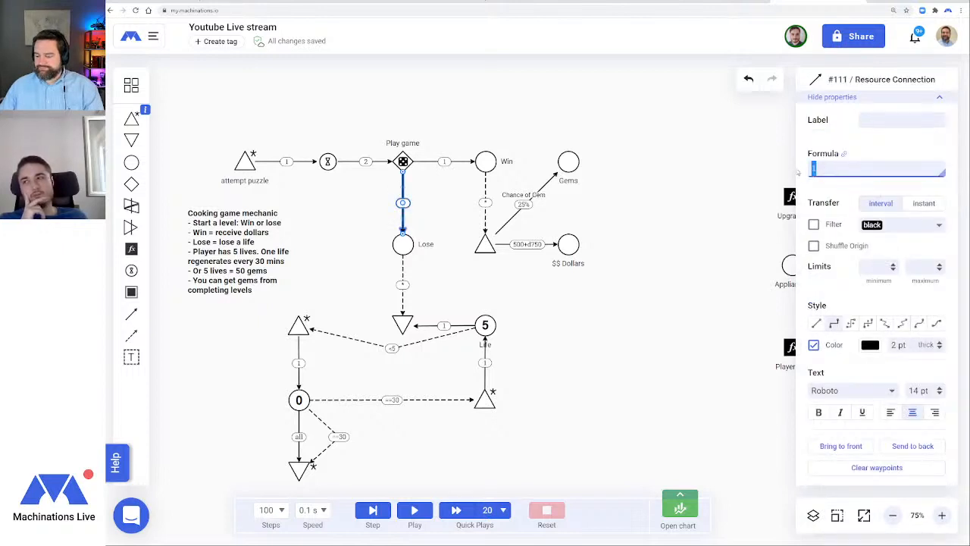
left_click(452, 161)
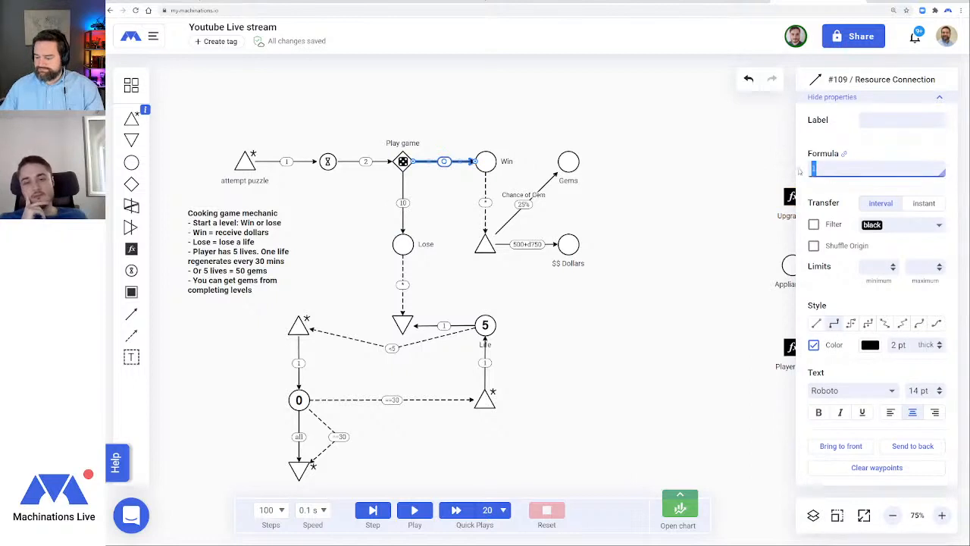
left_click(694, 270)
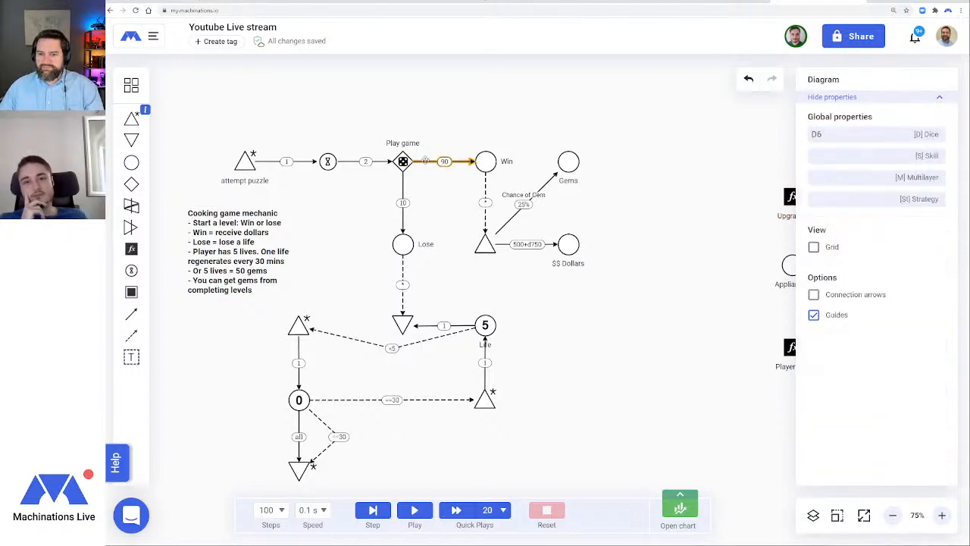
Set the formula of the resource connection from the Play game gate to the Win pool to 100
left_click(462, 159)
left_click(731, 261)
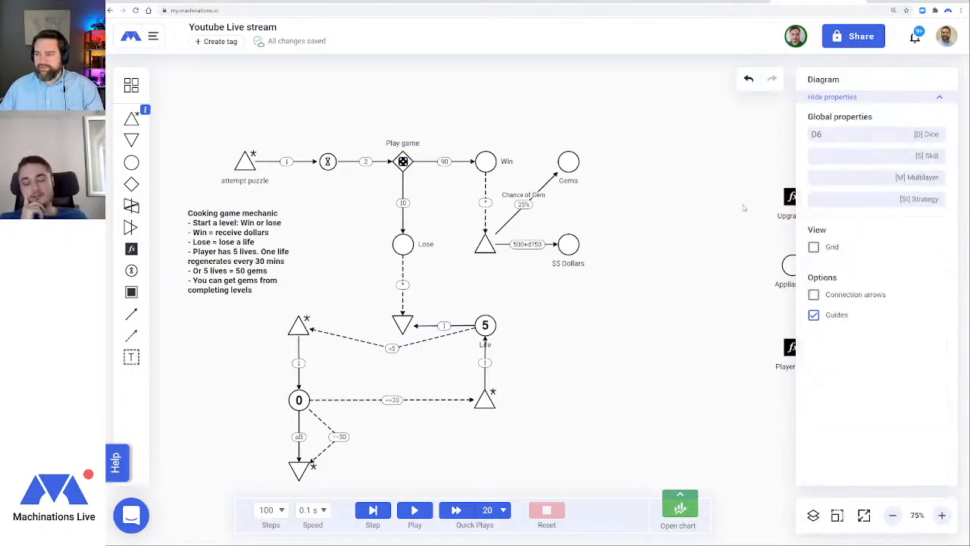
left_click(462, 161)
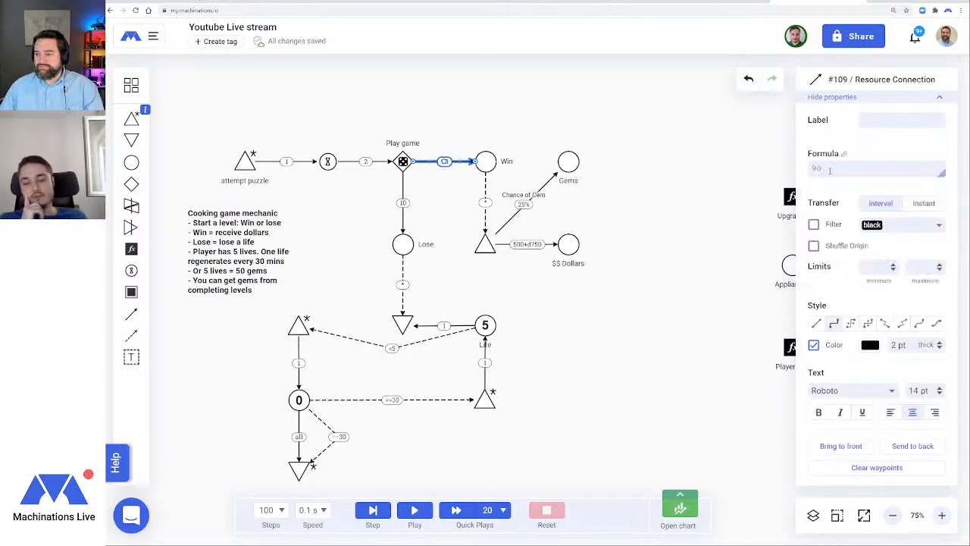
left_click_drag(829, 171, 802, 171)
type("100")
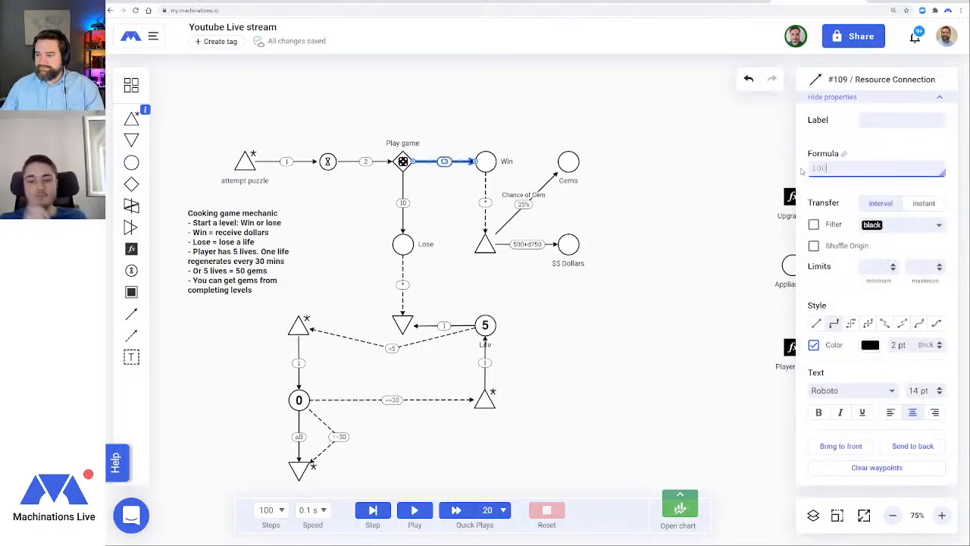
left_click(667, 279)
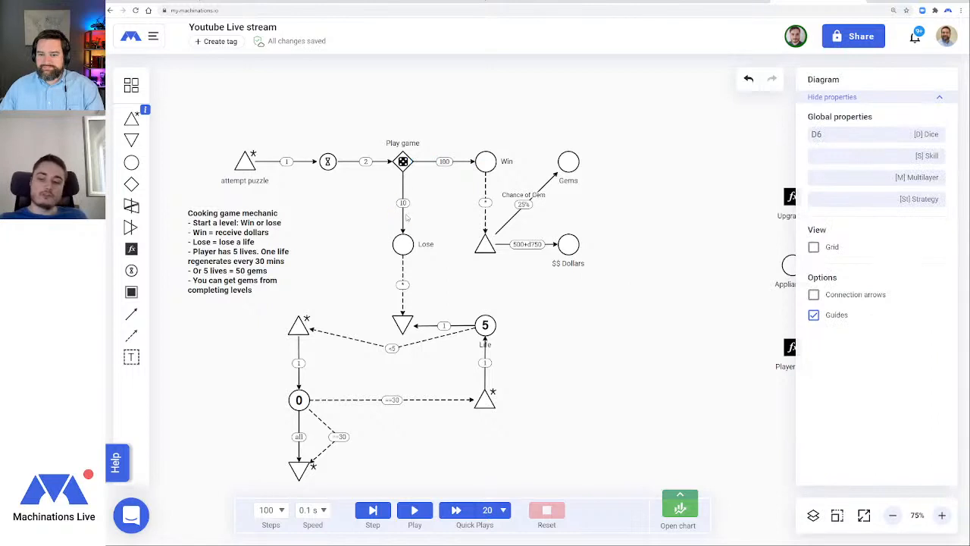
Open the formula of the resource connection from the Play game gate to the Lose pool for editing
left_click(403, 219)
double_click(828, 167)
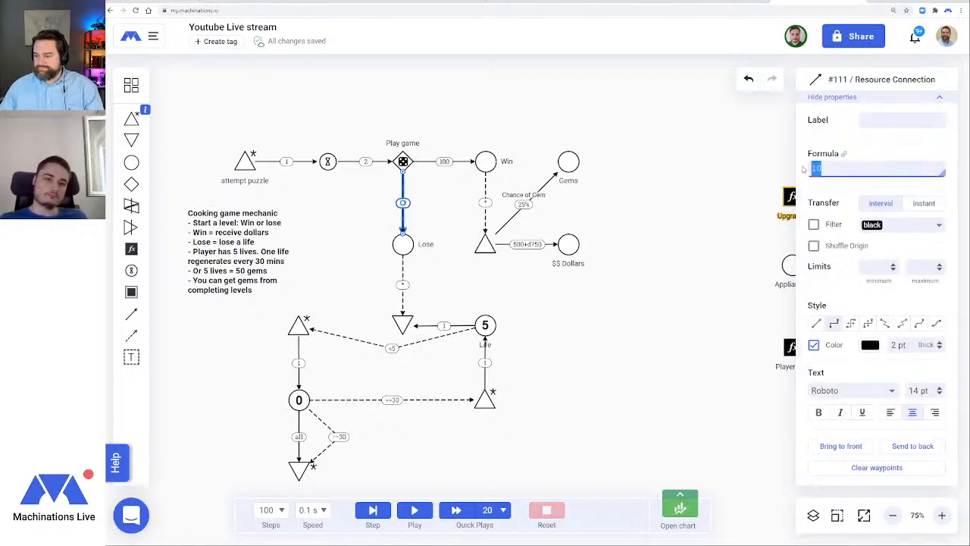
Set the formula of the resource connection from Play game to Lose to 0
type("0")
left_click(664, 335)
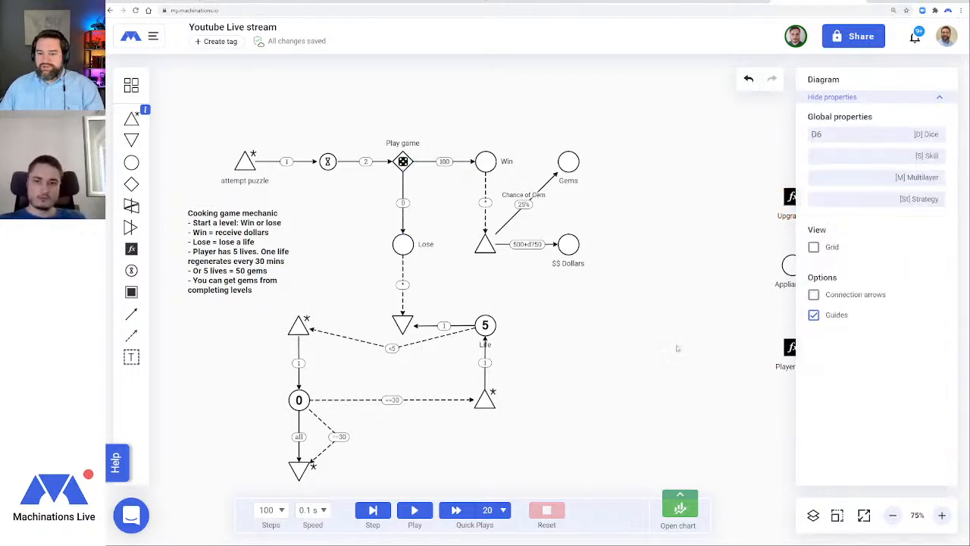
left_click_drag(708, 333, 690, 354)
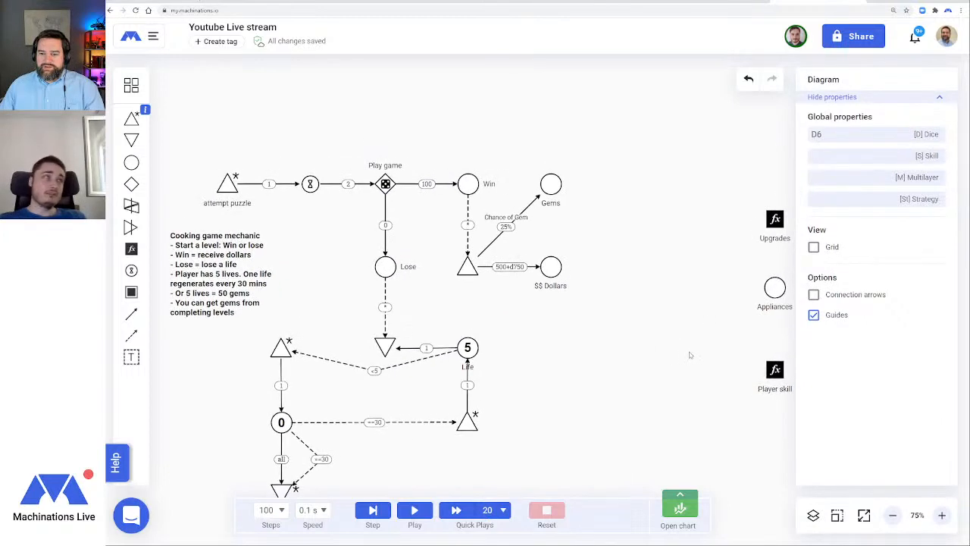
left_click(131, 162)
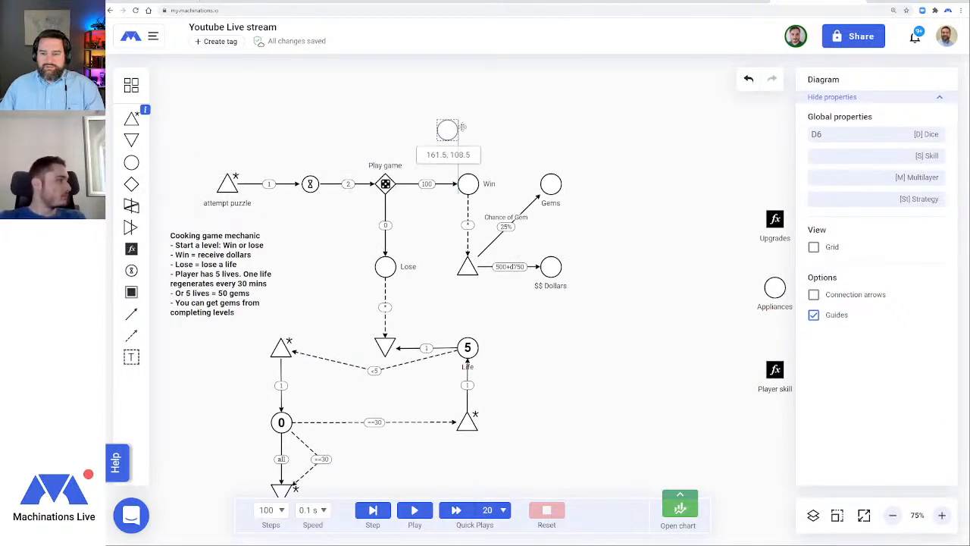
key("Escape")
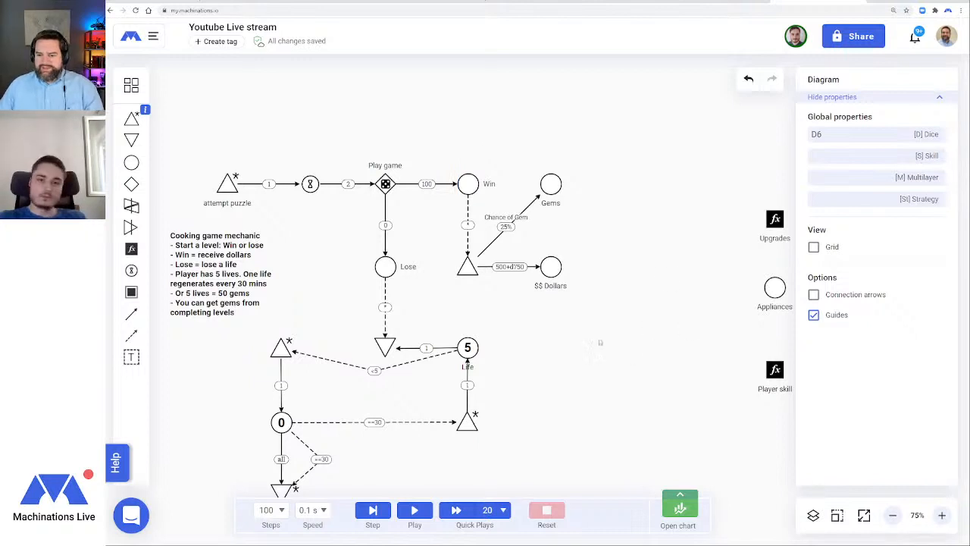
left_click_drag(589, 355, 571, 335)
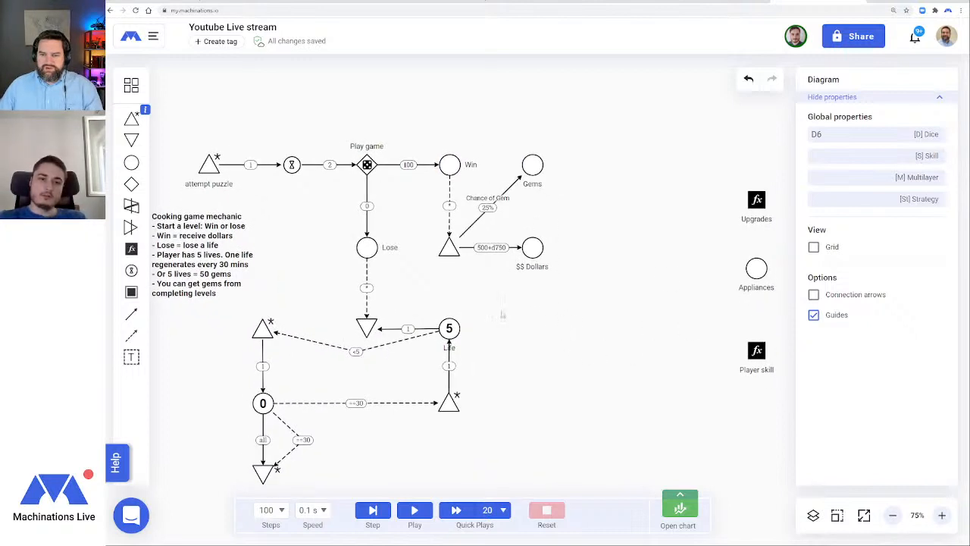
left_click(450, 164)
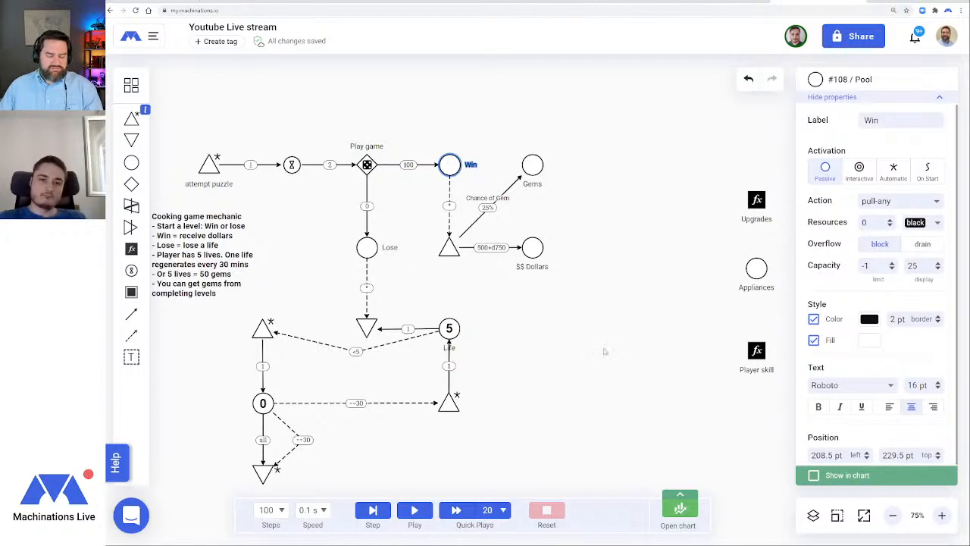
Add a pool below $$ Dollars and label it Level
left_click(132, 162)
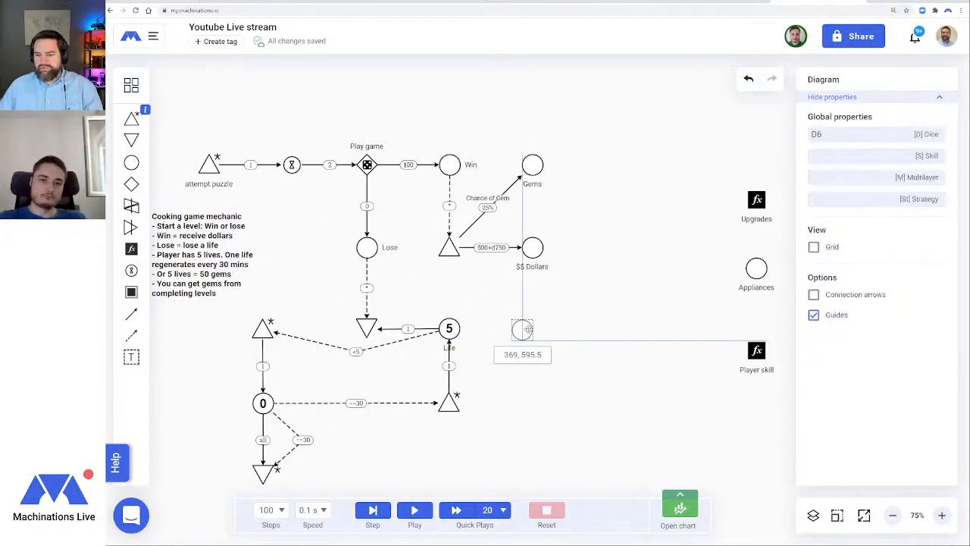
left_click(533, 308)
left_click(691, 281)
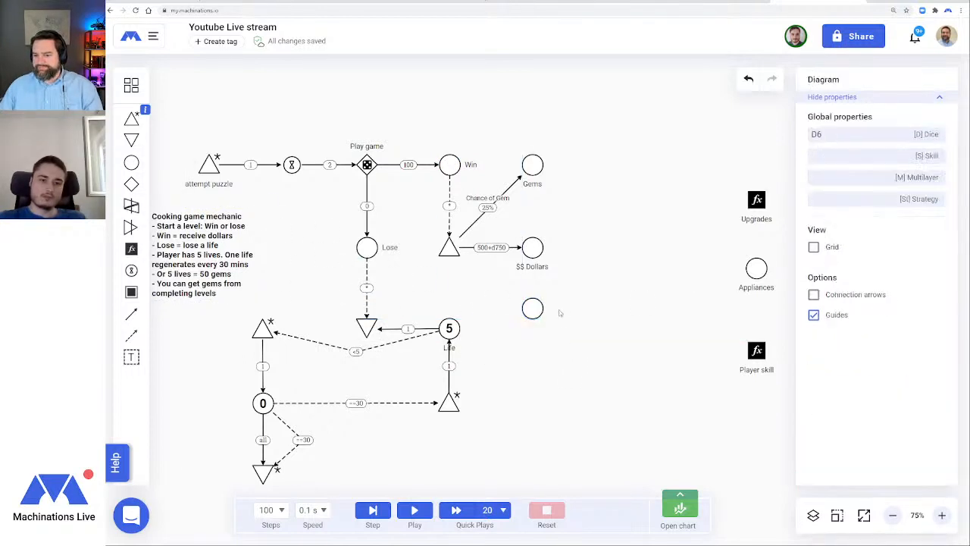
left_click(533, 307)
left_click(877, 118)
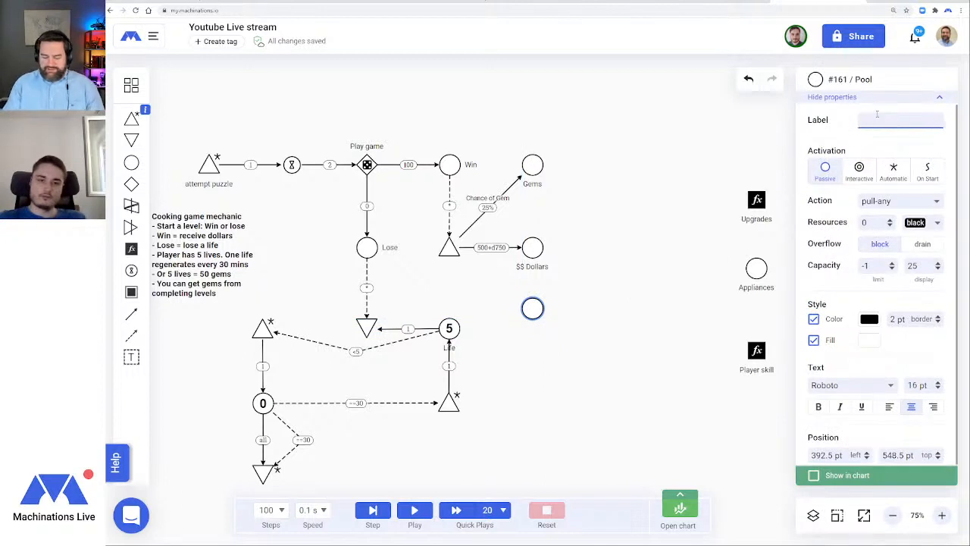
type("Level")
key("Return")
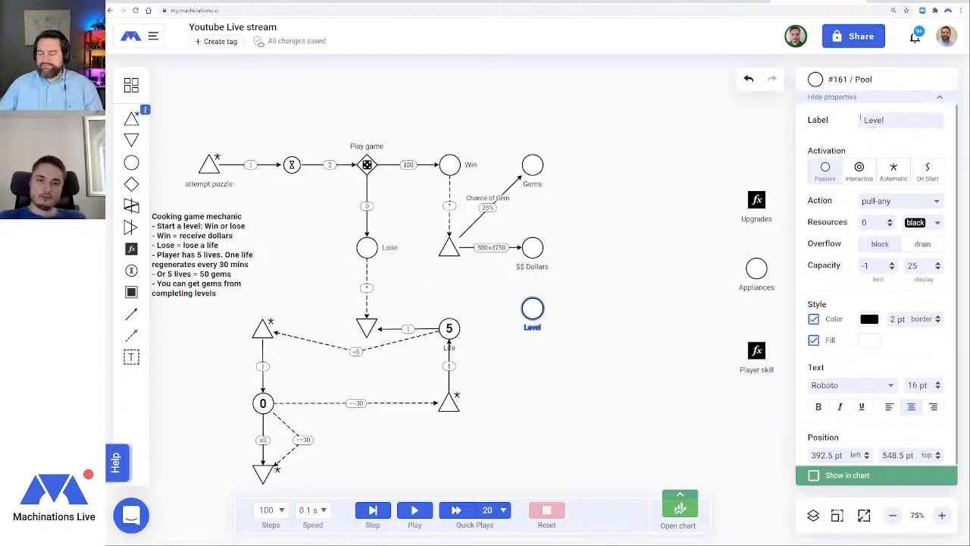
left_click(694, 300)
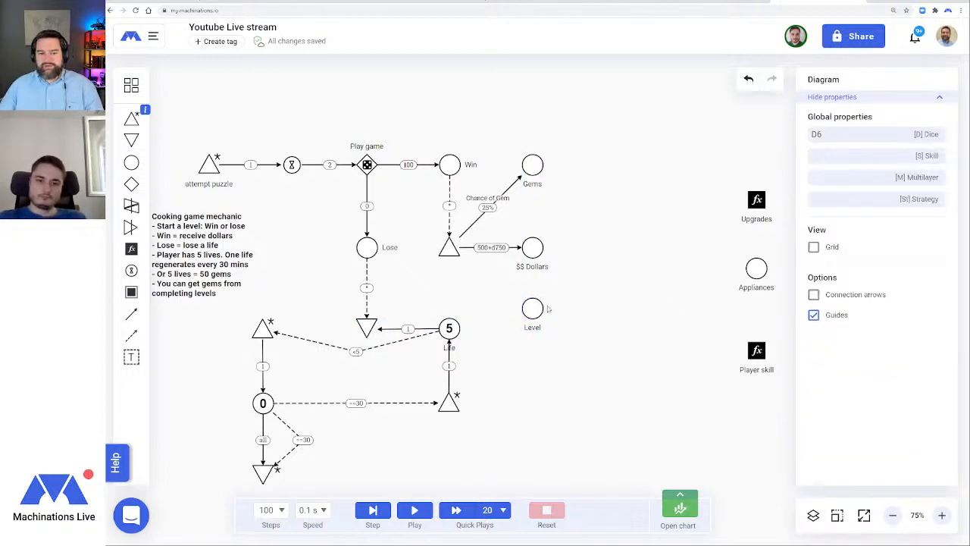
Draw a resource connection from the source below Win to the Level pool
left_click(131, 313)
left_click_drag(462, 248, 530, 308)
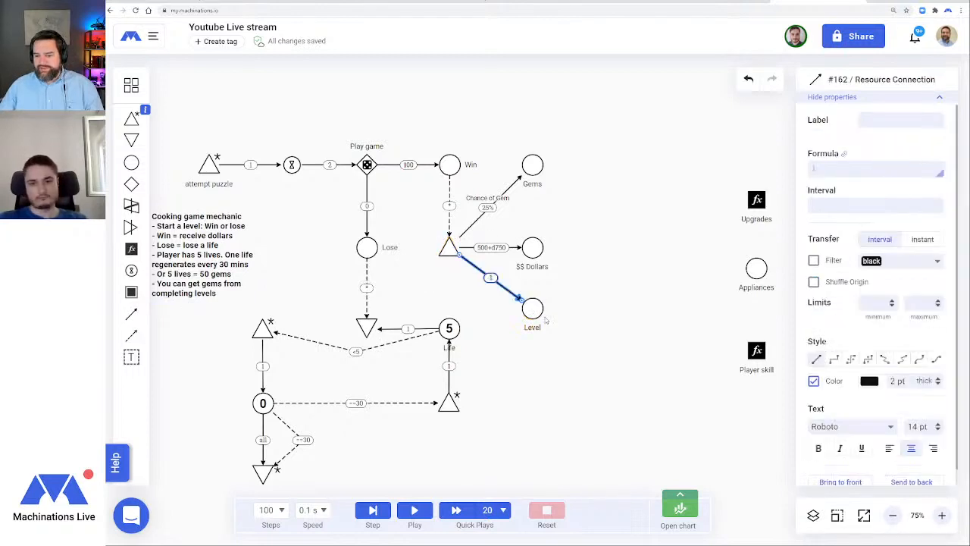
left_click(530, 309)
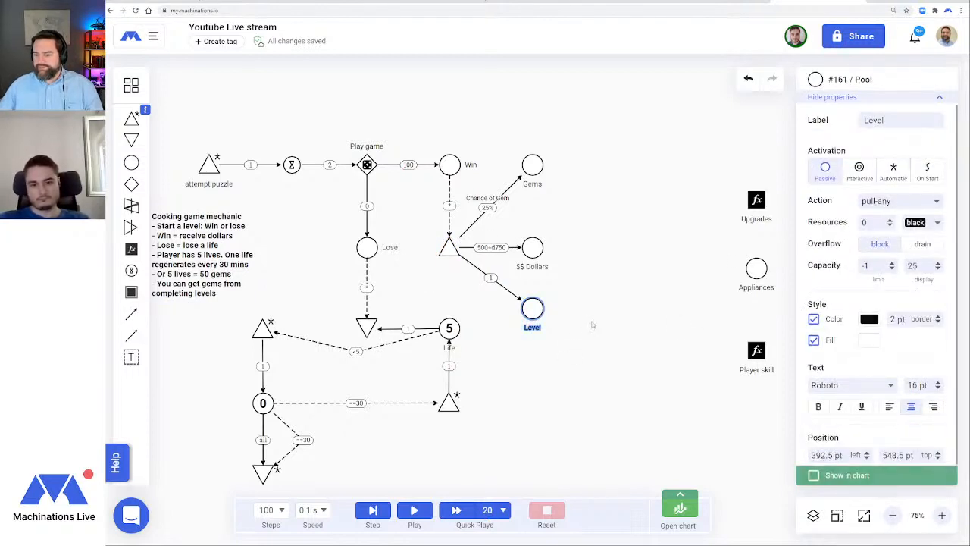
left_click(689, 313)
Set the Level pool's display capacity to -1
left_click(532, 308)
double_click(912, 265)
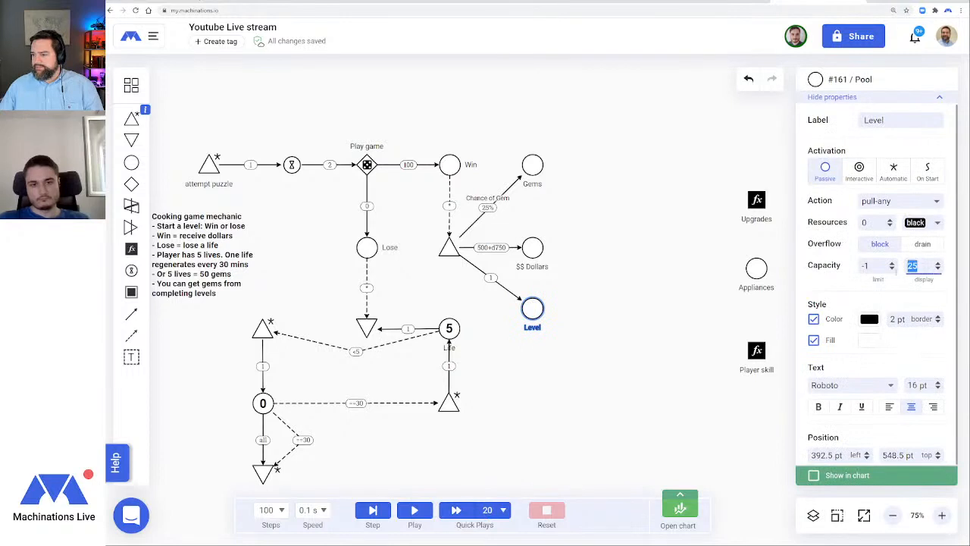
type("-1")
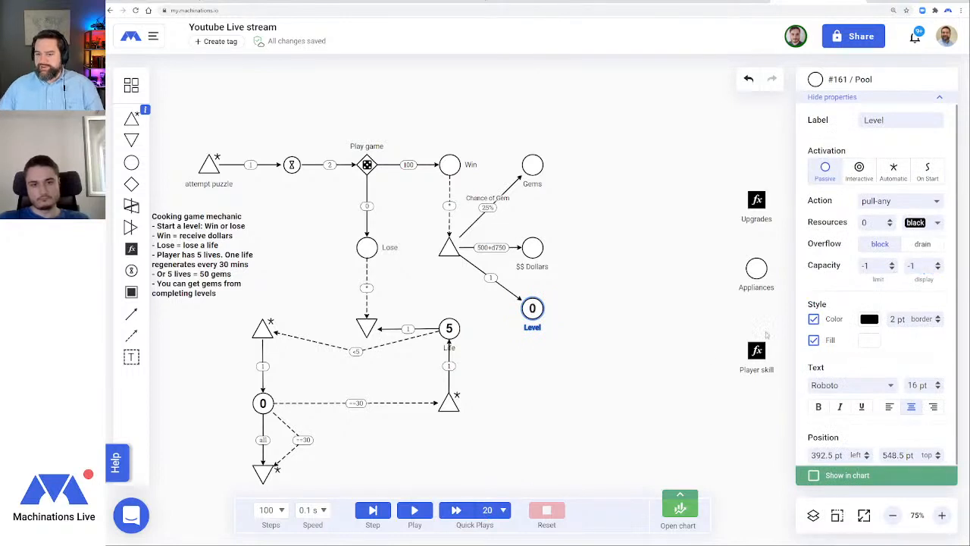
left_click(602, 391)
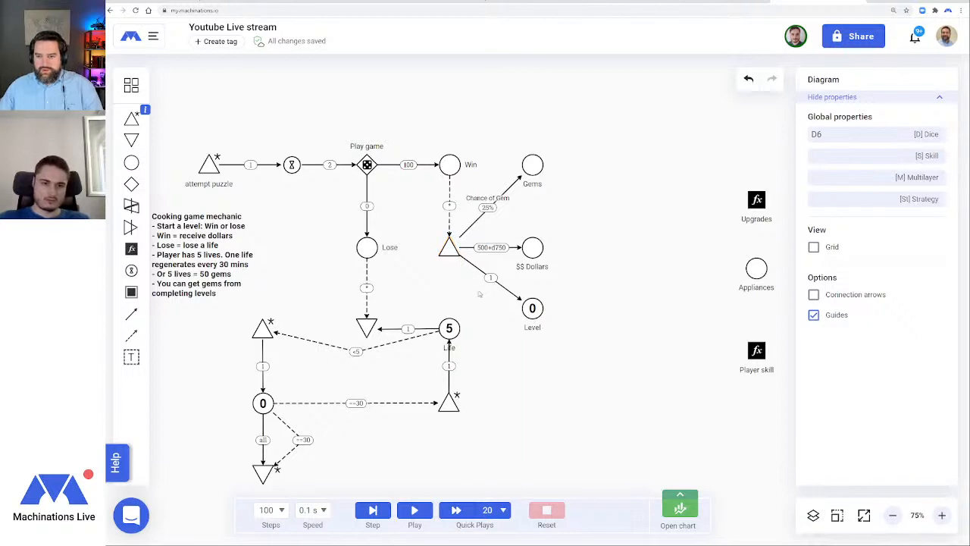
Move the Level pool above Gems and reattach the start of its resource connection to the Win pool
left_click_drag(532, 308, 532, 81)
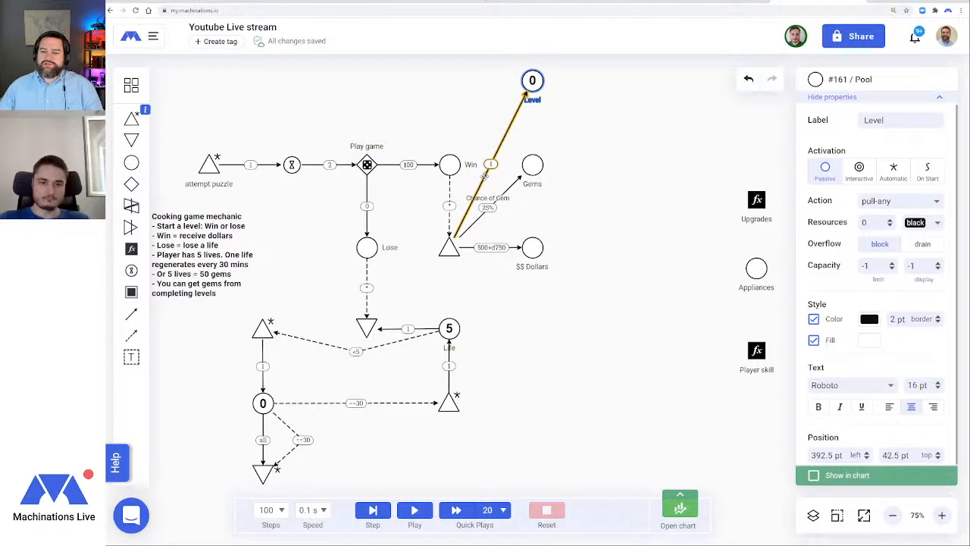
left_click(485, 175)
left_click_drag(453, 237, 453, 163)
left_click(608, 162)
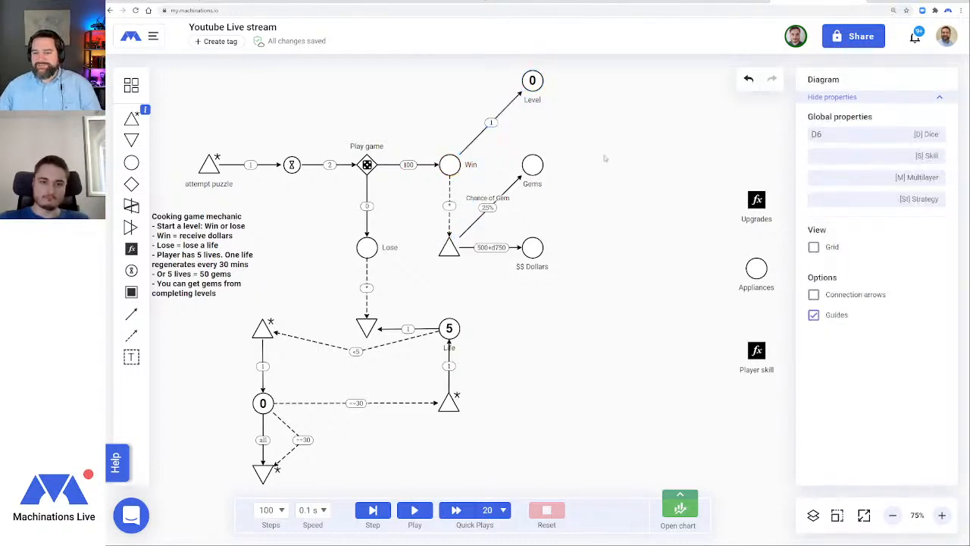
Replace the resource connection between Win and Level with a state connection from Win to Level
left_click(473, 138)
key("Delete")
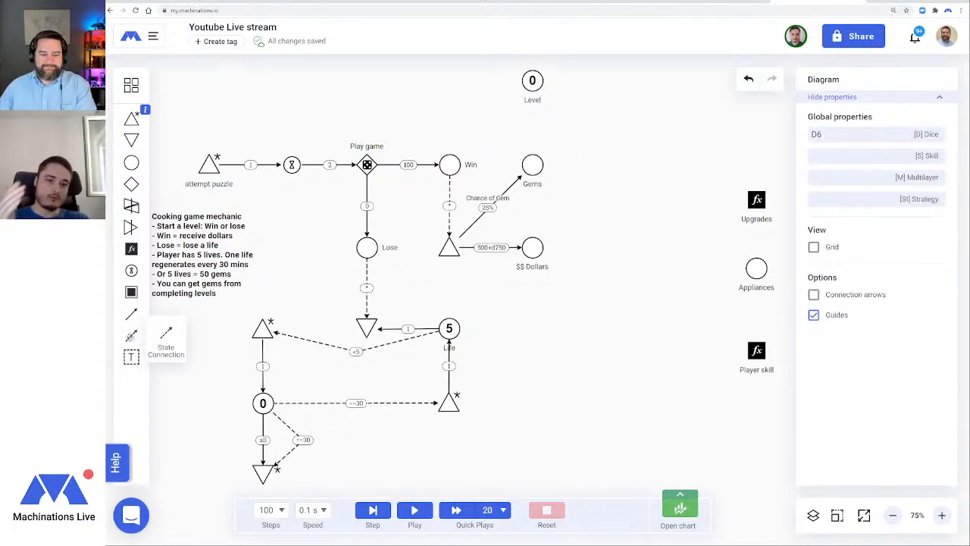
left_click_drag(451, 164, 532, 81)
left_click(628, 151)
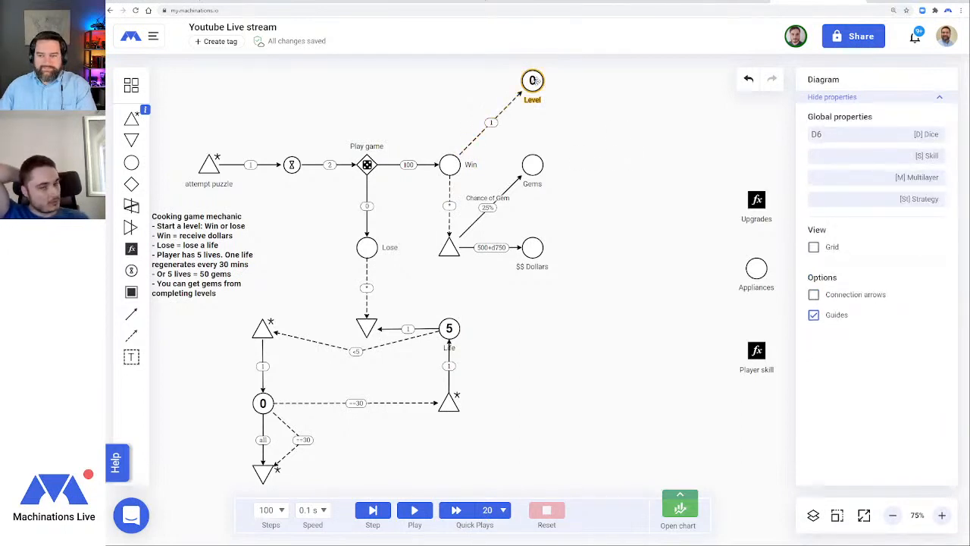
Advance the simulation one step at a time to step 4 to check how wins affect Level and the rewards
left_click(376, 512)
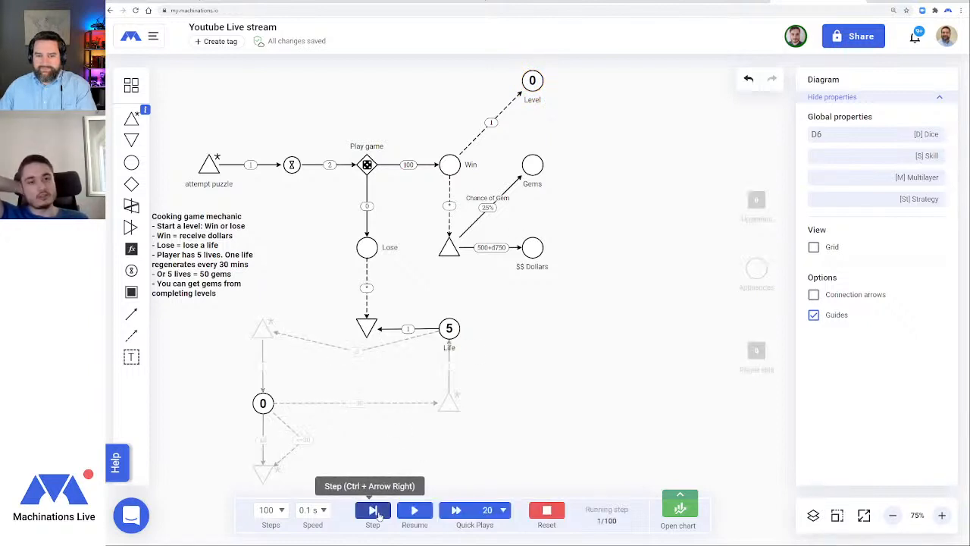
left_click(377, 513)
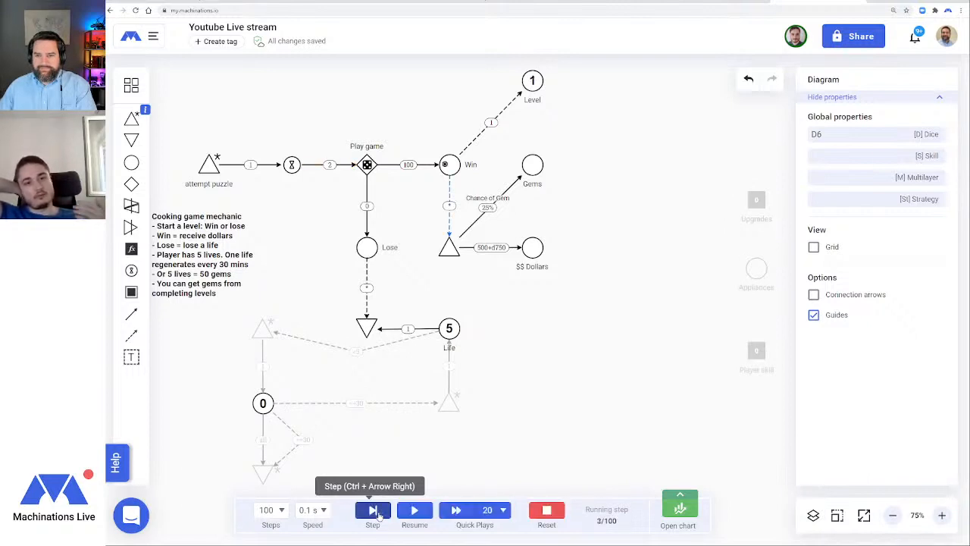
left_click(376, 513)
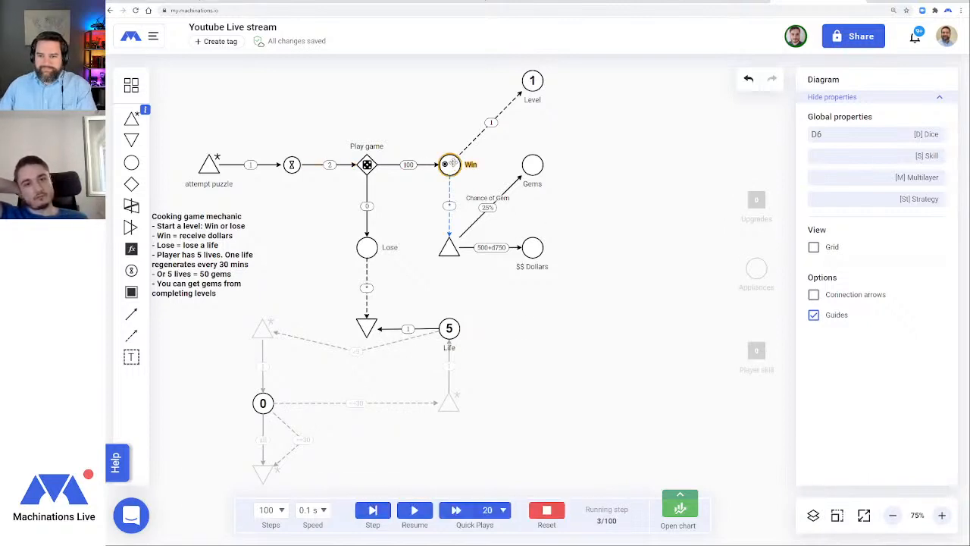
left_click_drag(584, 137, 585, 156)
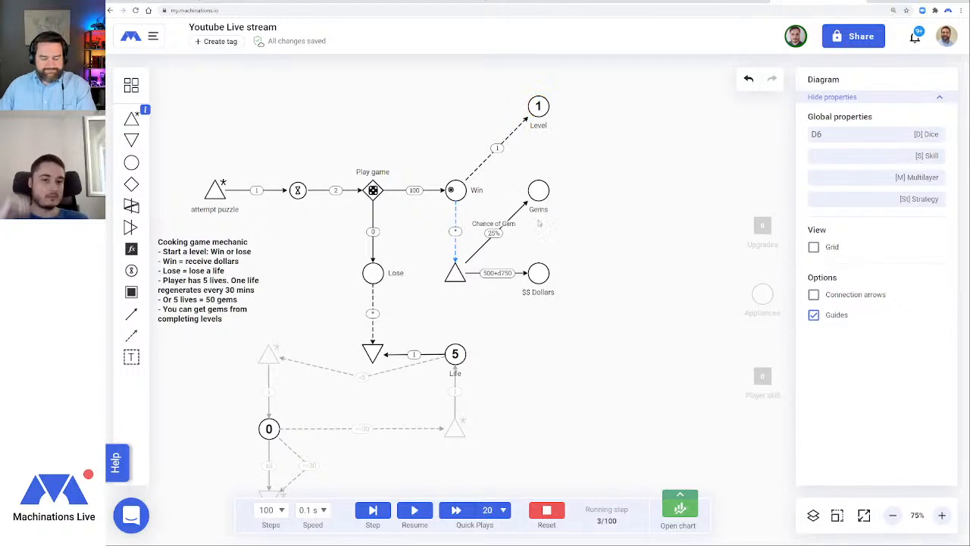
left_click(941, 515)
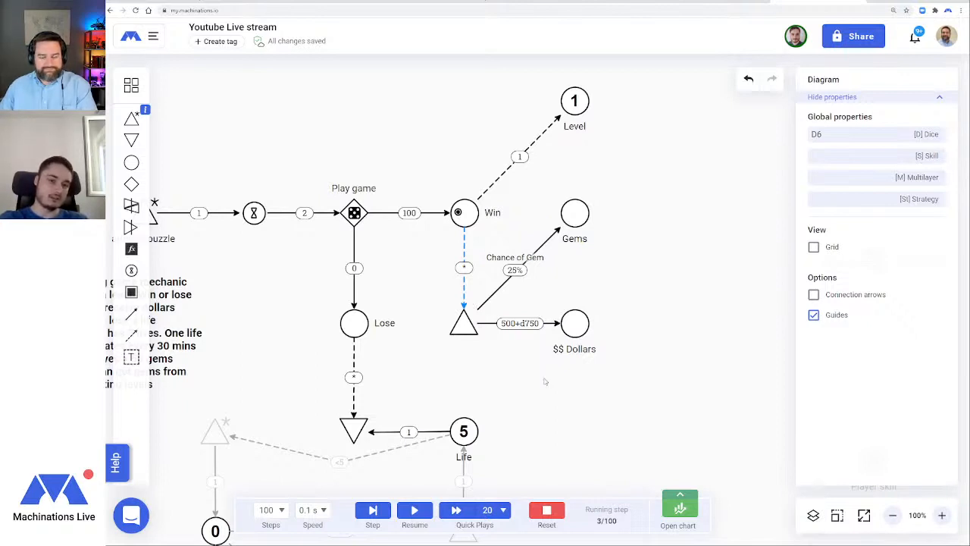
left_click(373, 510)
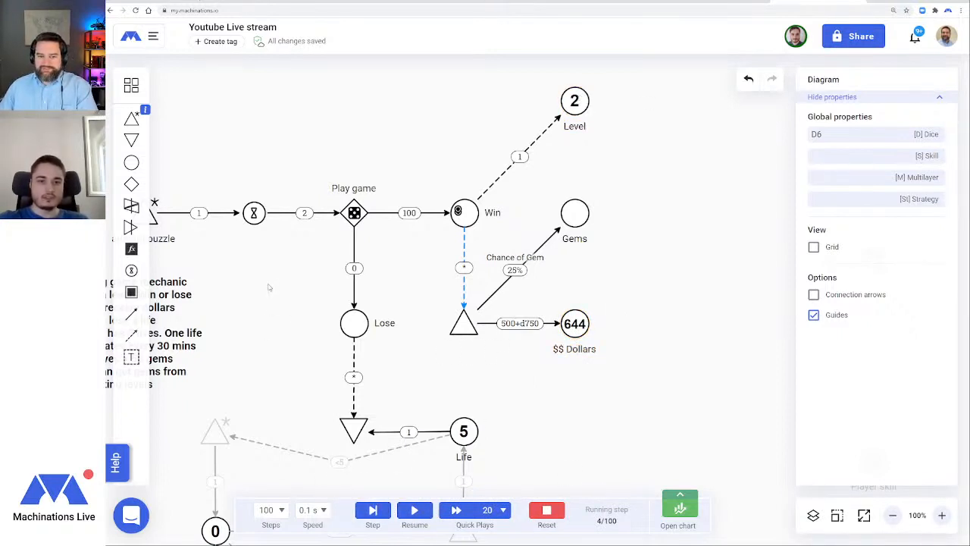
Run the simulation continuously to check the Level, Gems and $$ Dollars pools, and reset it
left_click_drag(242, 265, 311, 297)
left_click(212, 247)
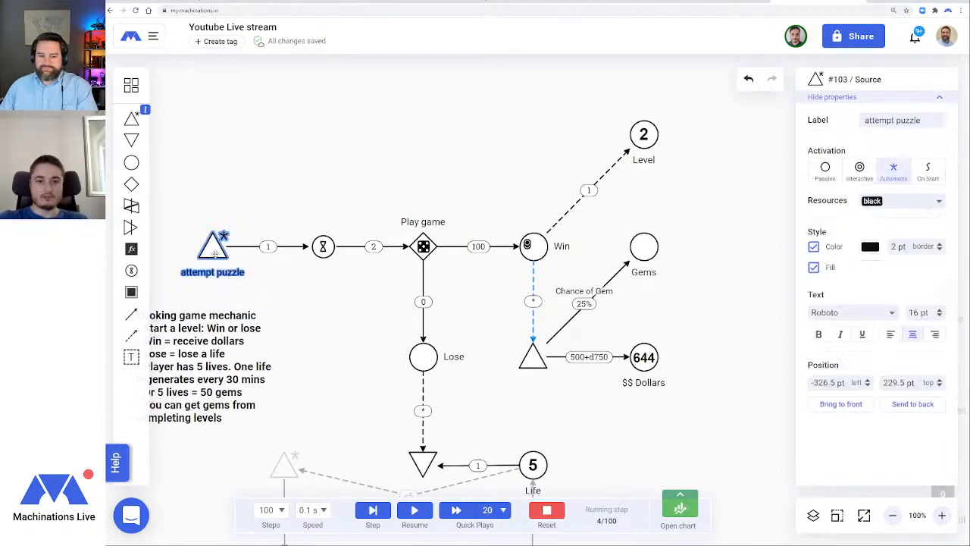
left_click_drag(721, 374, 708, 347)
left_click(892, 515)
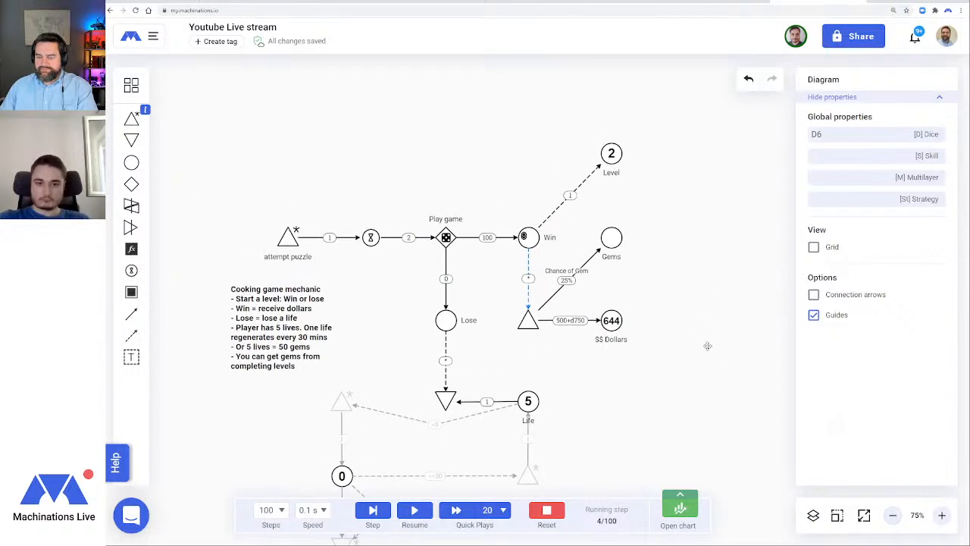
left_click(414, 509)
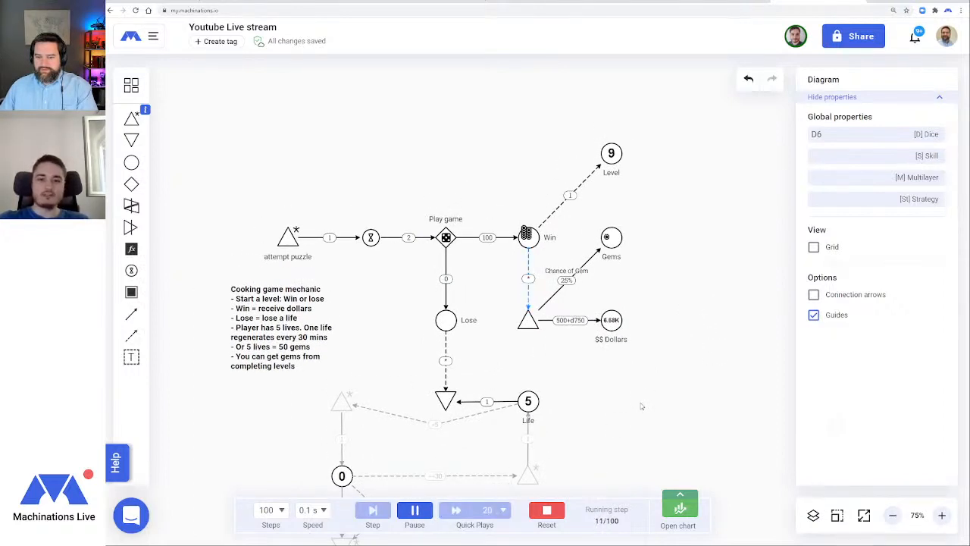
left_click(546, 509)
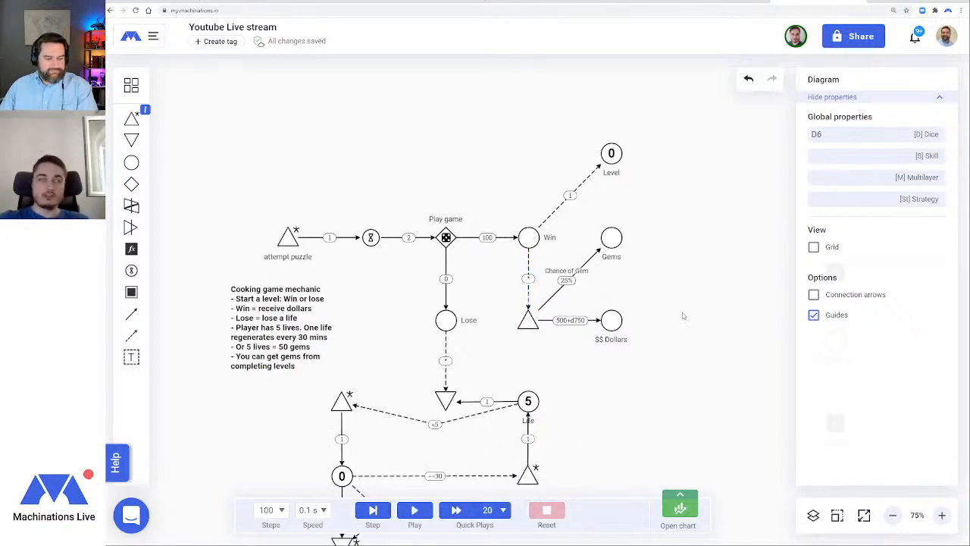
Move the Appliances pool level with Gems, and place the Upgrades and Player skill registers side by side well below it
left_click_drag(689, 317, 537, 265)
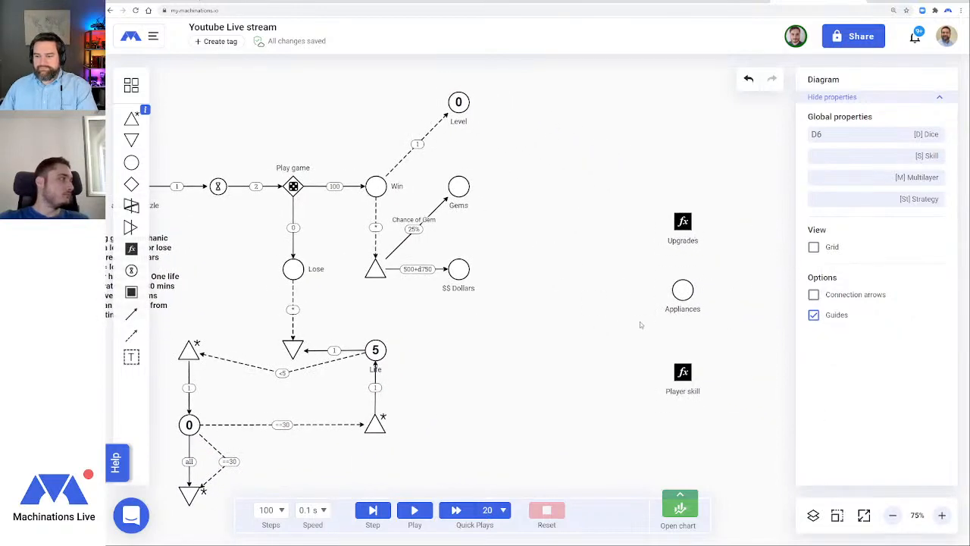
left_click_drag(683, 284, 593, 188)
left_click_drag(682, 221, 553, 453)
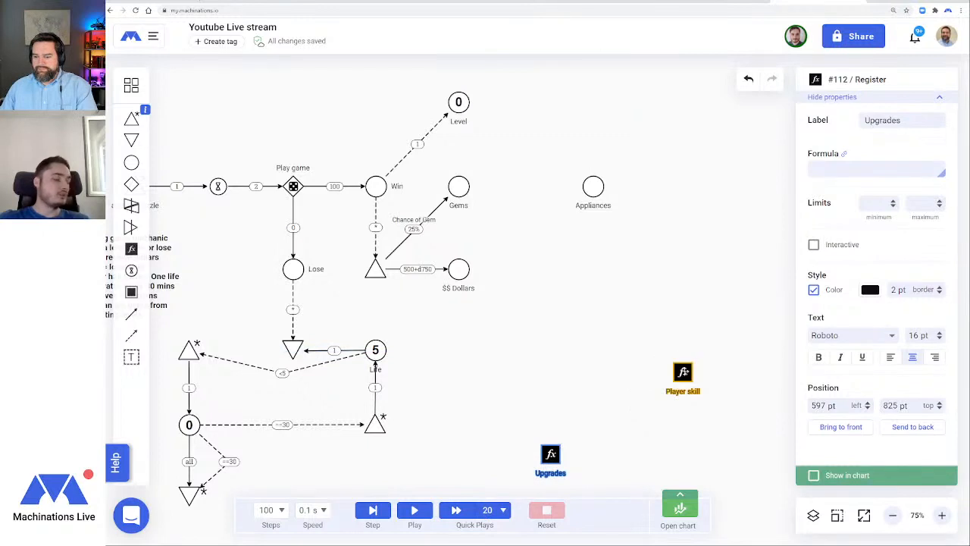
left_click_drag(682, 371, 630, 445)
left_click(555, 349)
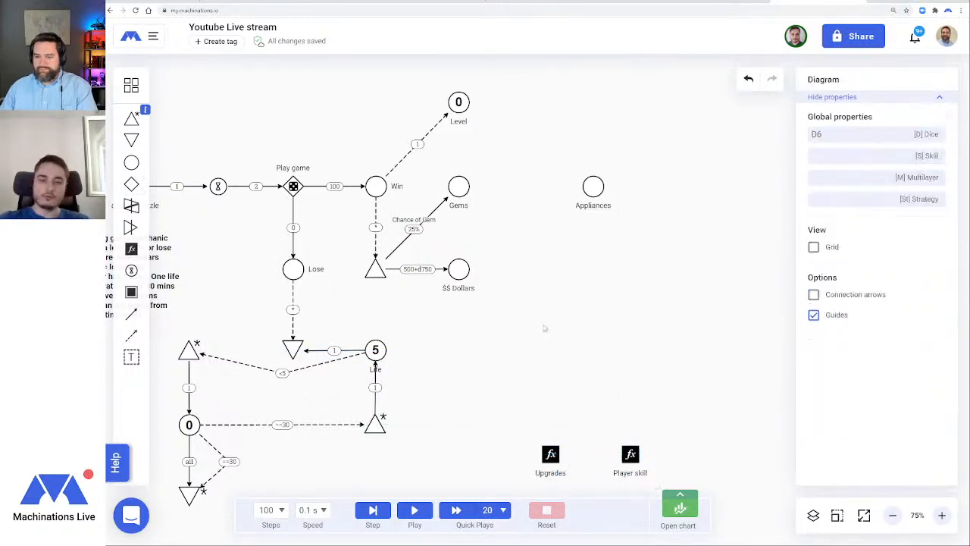
Add a pool directly below the Appliances pool, level with $$ Dollars, and label it Fryer
left_click_drag(131, 163, 593, 270)
left_click(653, 306)
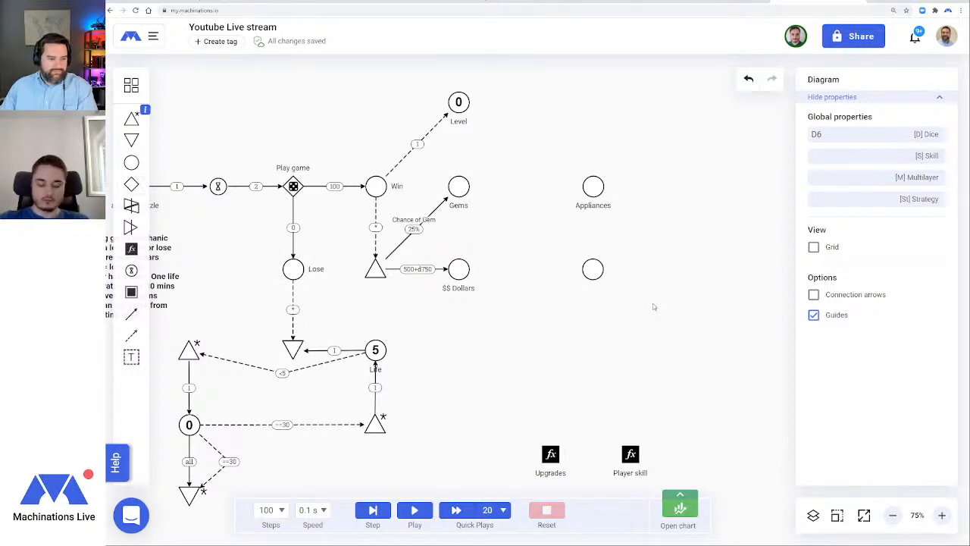
left_click(595, 265)
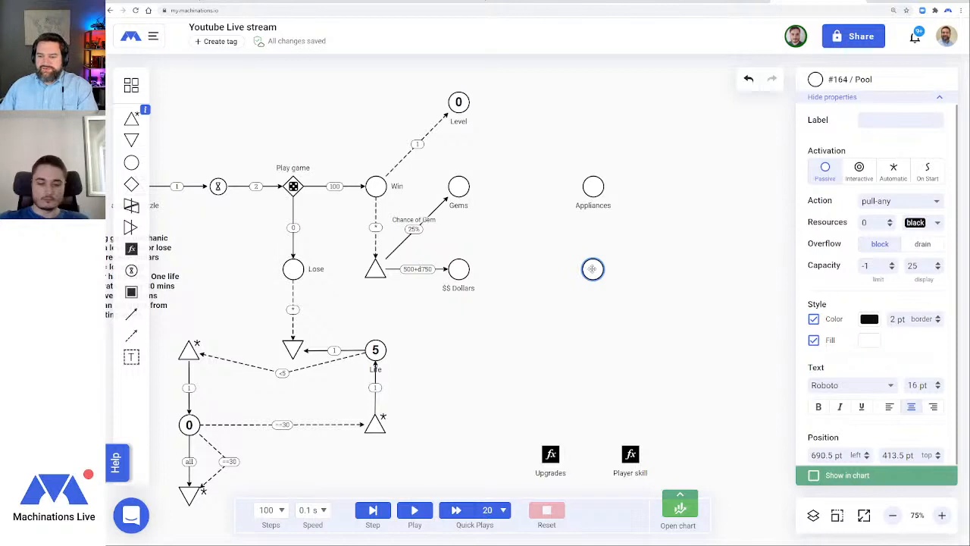
left_click(864, 121)
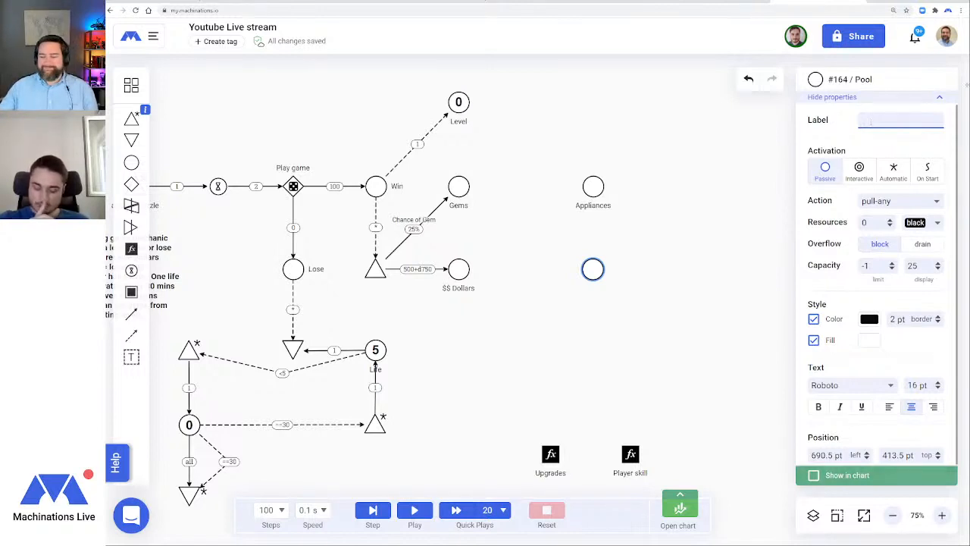
left_click(596, 268)
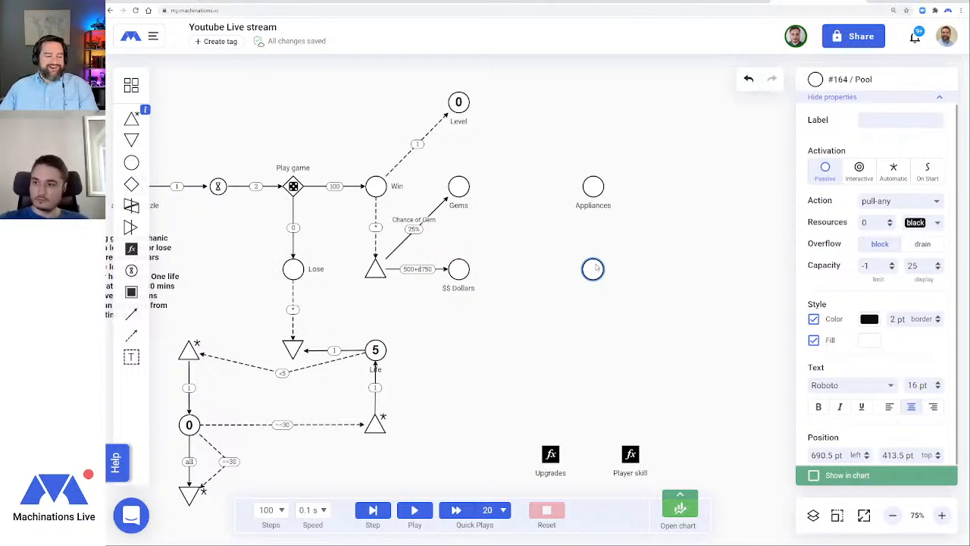
left_click(895, 115)
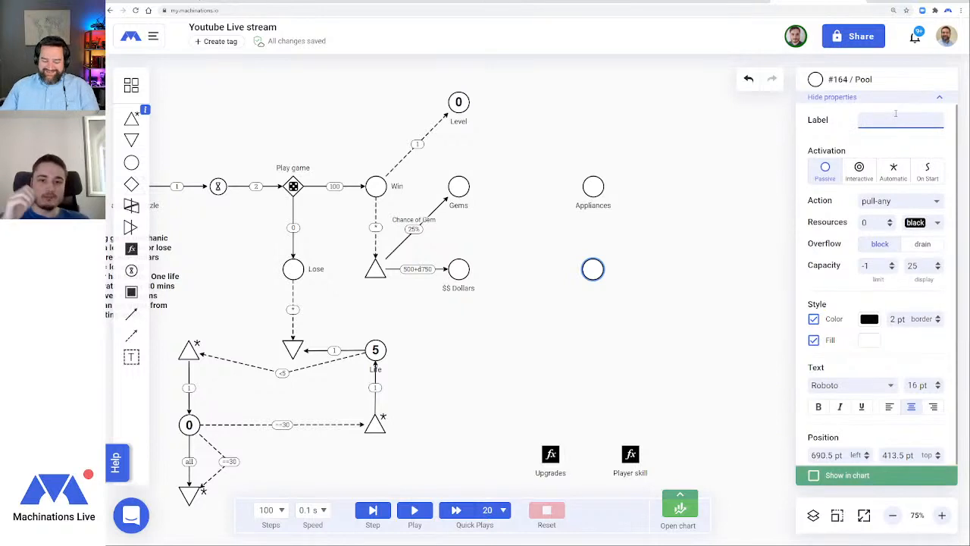
key("Return")
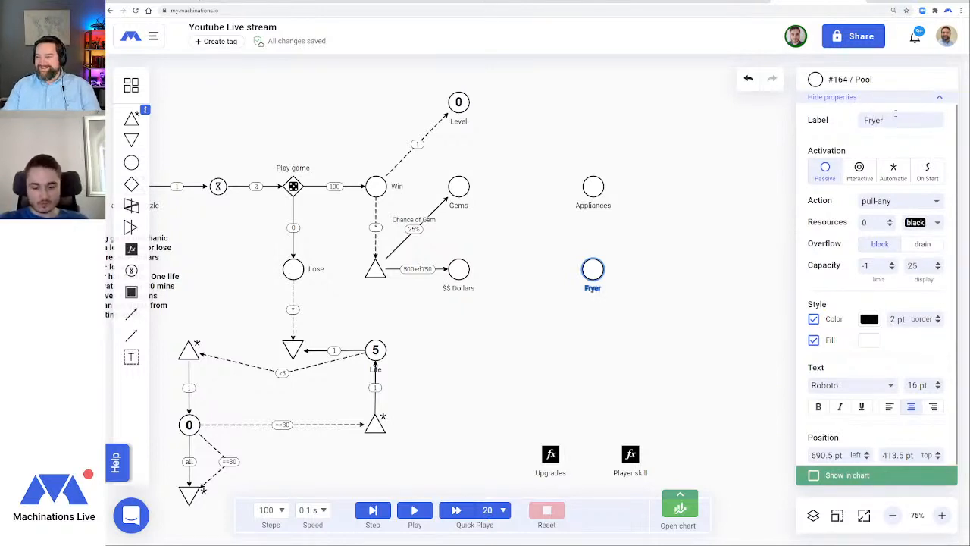
left_click(645, 281)
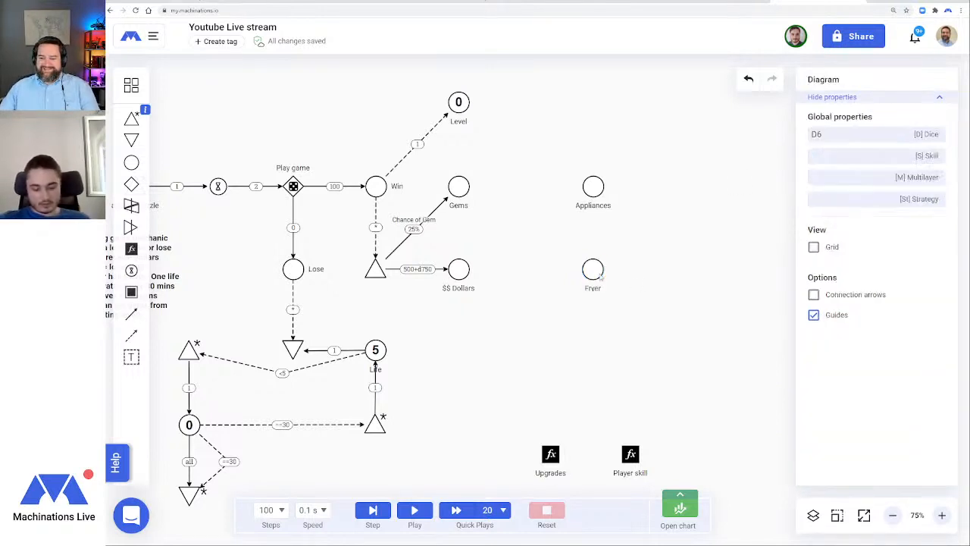
Add another pool directly below Fryer and label it Cutting Board
left_click(594, 270)
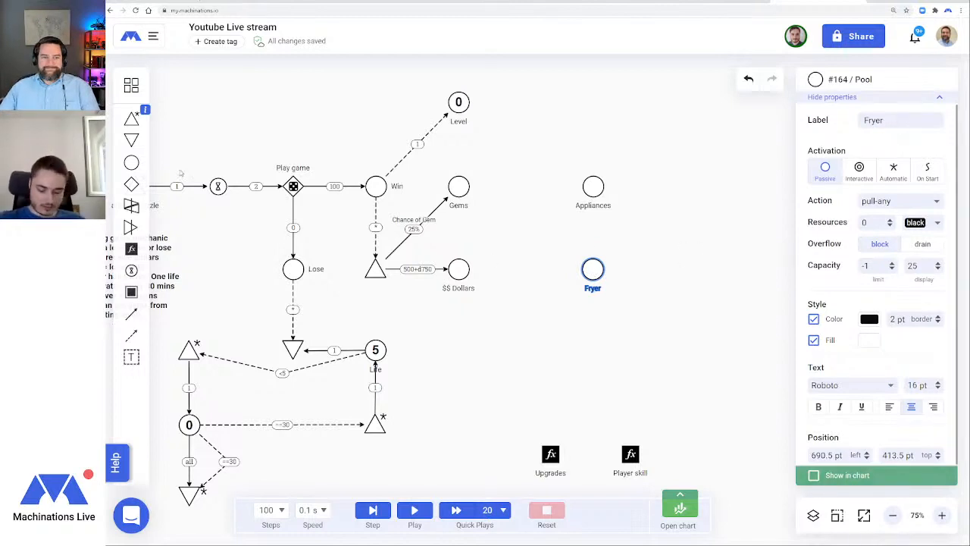
left_click_drag(131, 162, 595, 342)
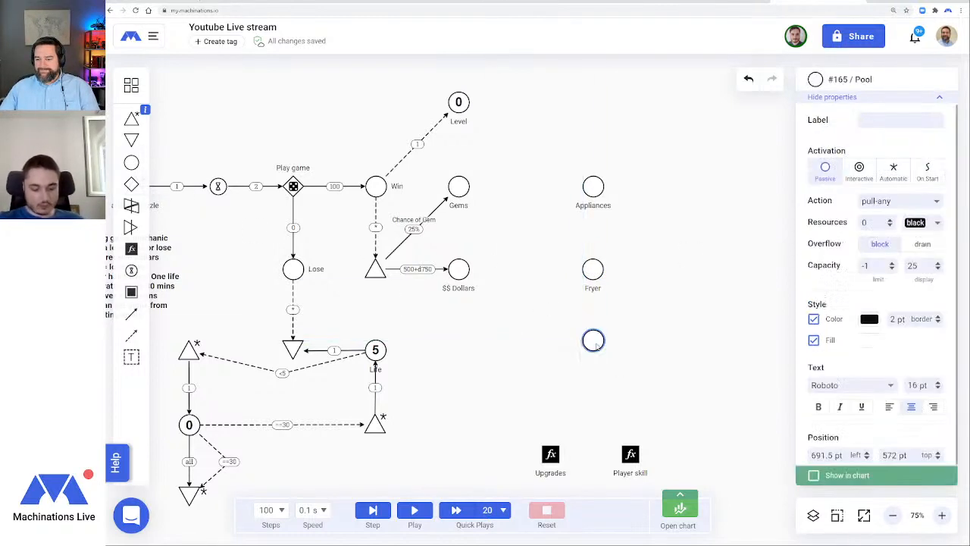
left_click(880, 121)
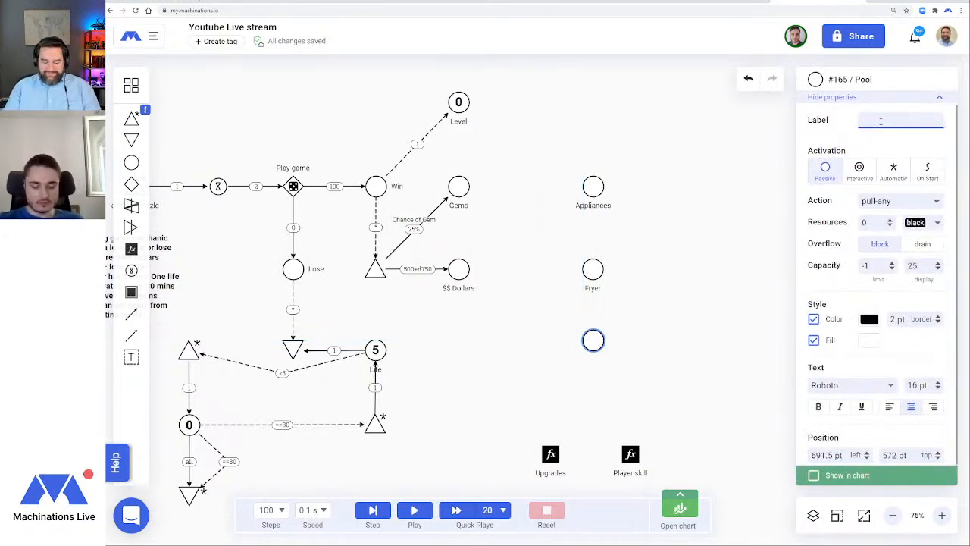
type("Cutting Boa")
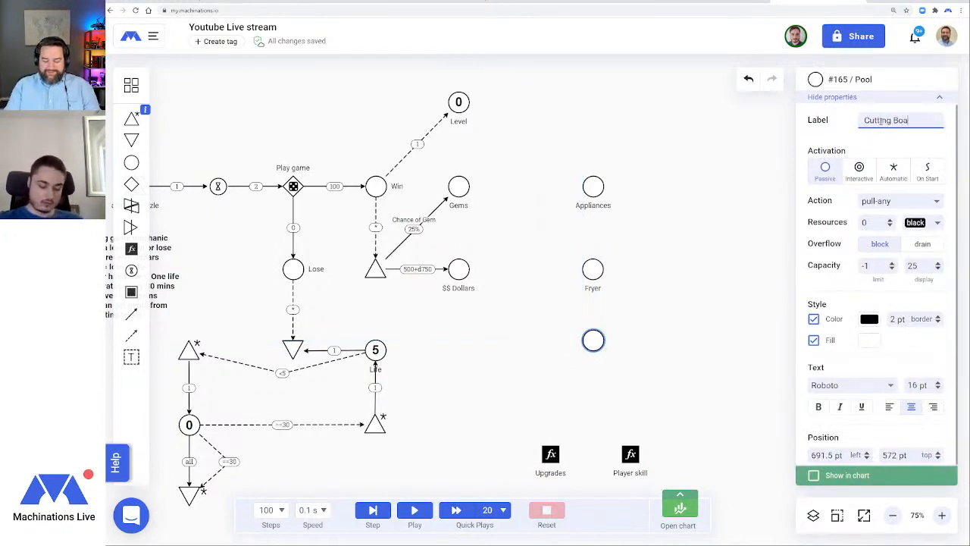
type("rd")
key("Return")
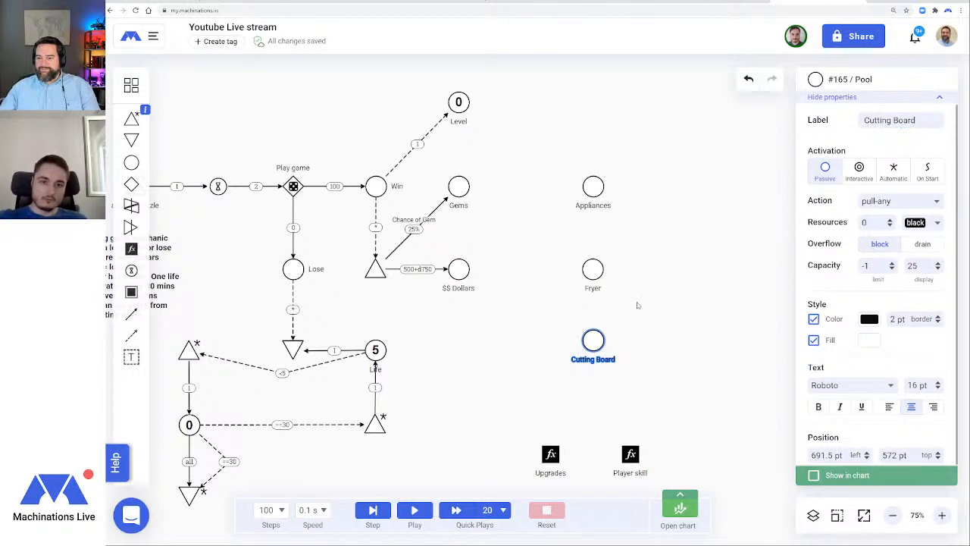
Rename the Appliances pool to Grill
left_click(593, 186)
left_click(906, 121)
left_click_drag(905, 121, 841, 133)
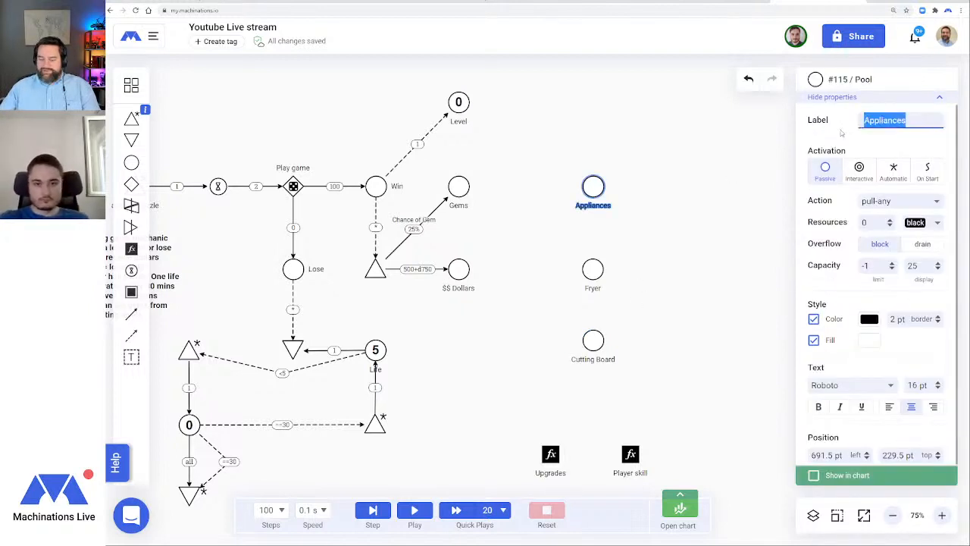
type("Grill")
key("Return")
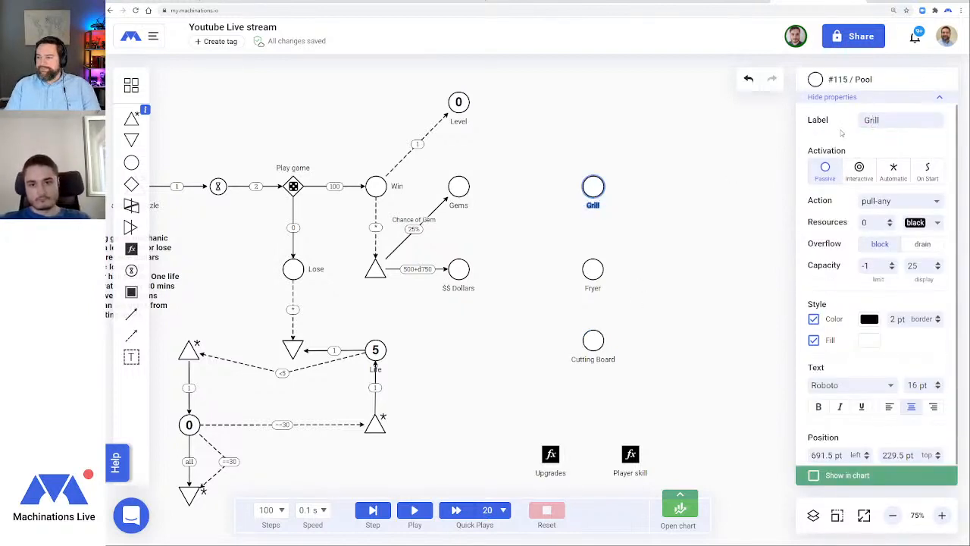
Move the Grill, Fryer and Cutting Board pools further right, stacking them in one evenly spaced column
left_click(691, 282)
left_click_drag(592, 186, 693, 207)
left_click_drag(593, 270, 693, 269)
left_click_drag(592, 341, 693, 335)
left_click(732, 311)
Place a converter to the left of Grill and link it to the Grill pool with a resource connection
left_click_drag(131, 228, 629, 206)
left_click(568, 282)
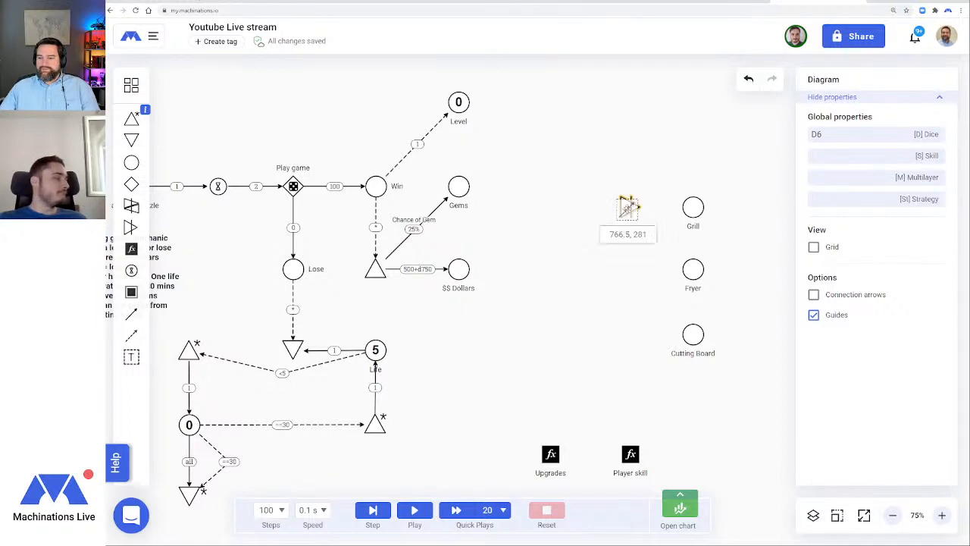
left_click_drag(631, 207, 692, 207)
left_click(542, 313)
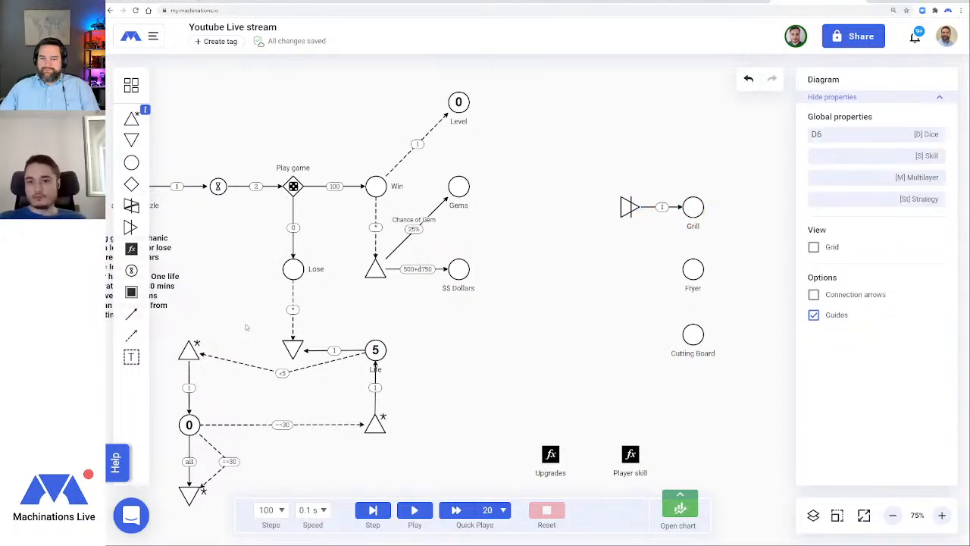
Place a second converter to the left of Fryer and link it to the Fryer pool with a resource connection
left_click_drag(131, 227, 629, 269)
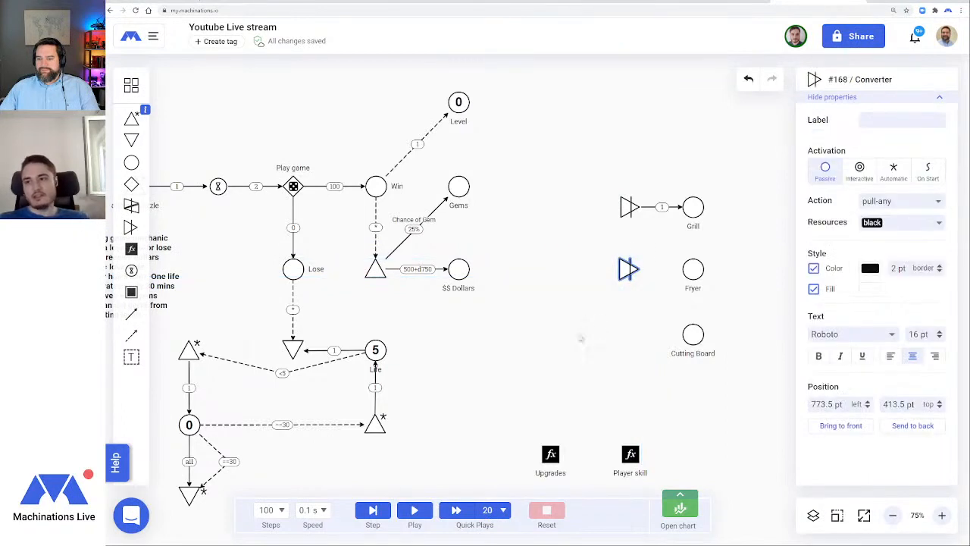
left_click(578, 335)
left_click_drag(131, 313, 692, 270)
left_click(592, 342)
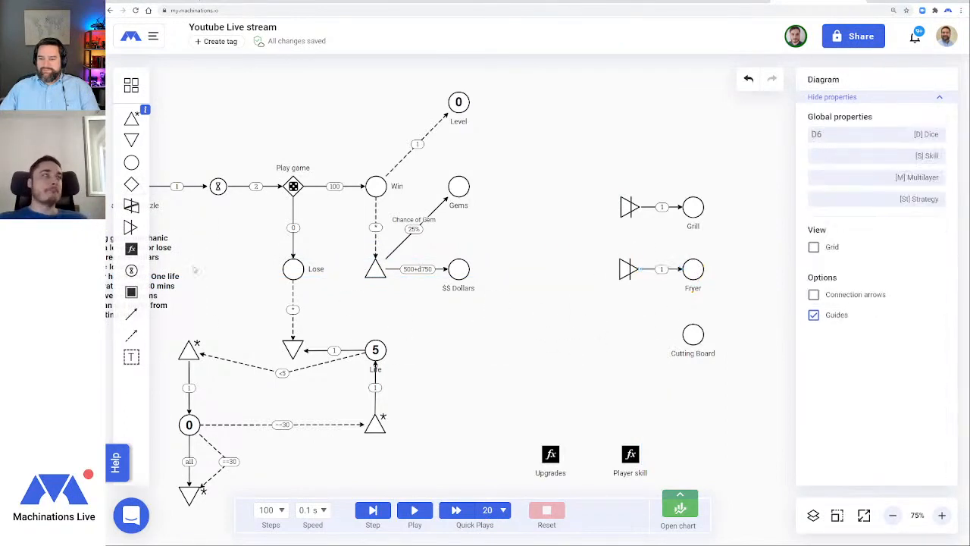
Place a third converter to the left of Cutting Board and link it to that pool with a resource connection
left_click_drag(131, 227, 627, 334)
left_click(555, 361)
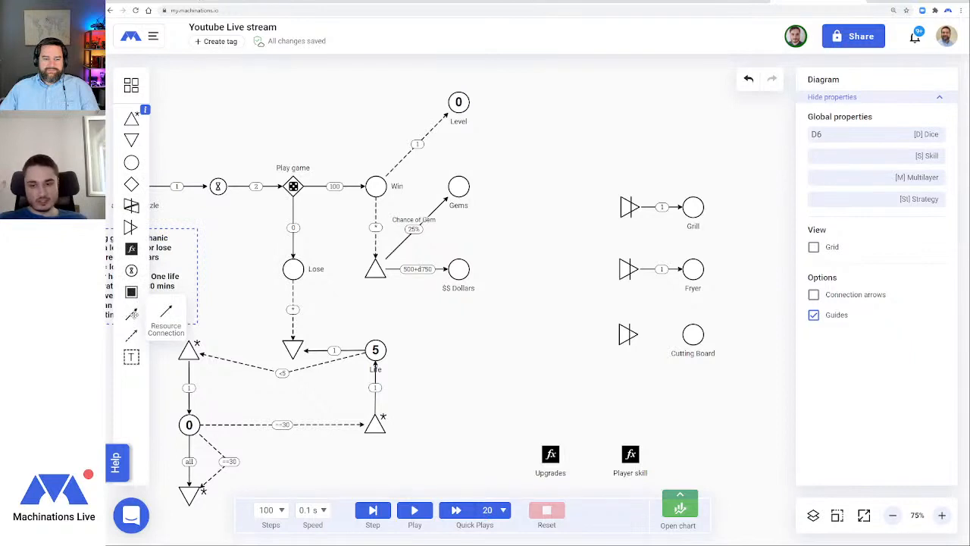
left_click(132, 315)
left_click_drag(625, 333, 692, 334)
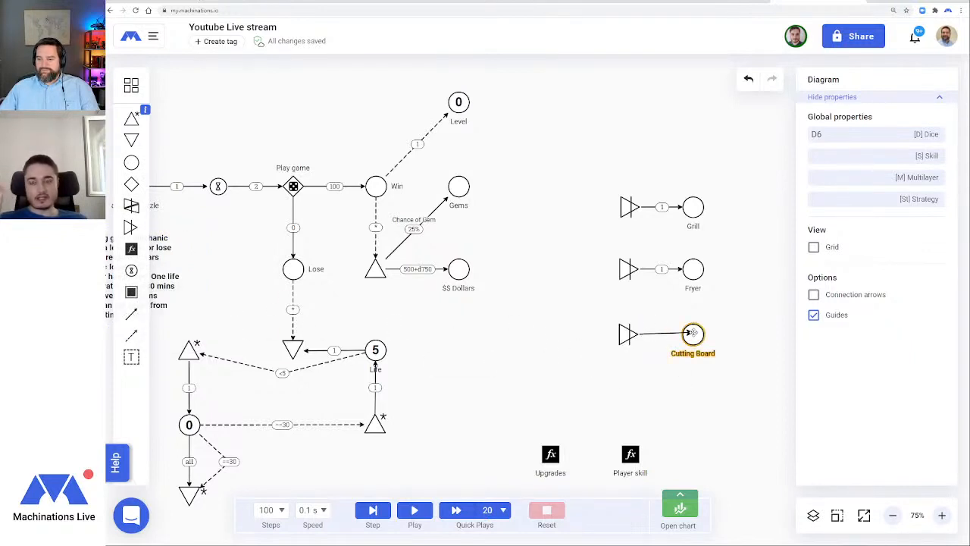
left_click(592, 383)
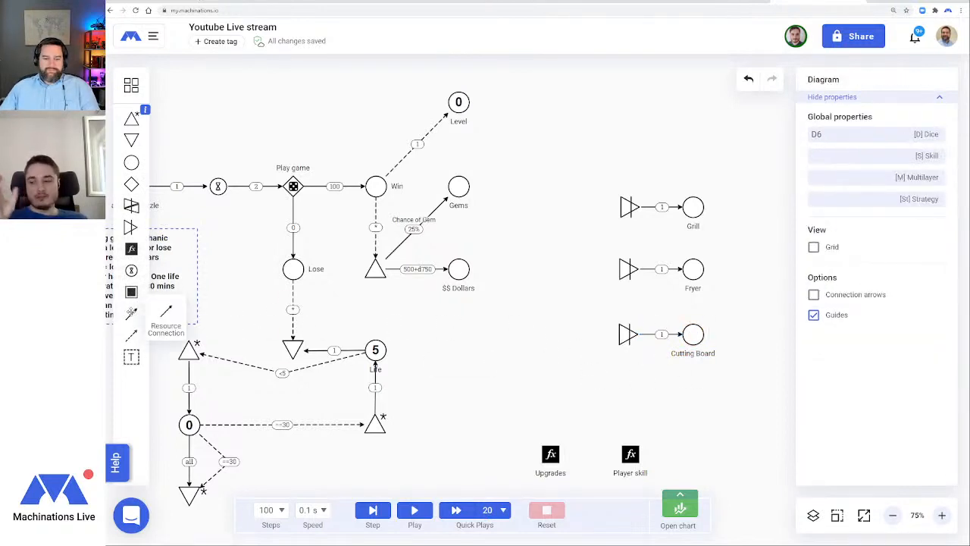
Connect $$ Dollars to the Grill converter with a right-angled resource connection that branches upward before entering the converter from the left
left_click(131, 313)
left_click_drag(458, 269, 625, 207)
left_click(833, 359)
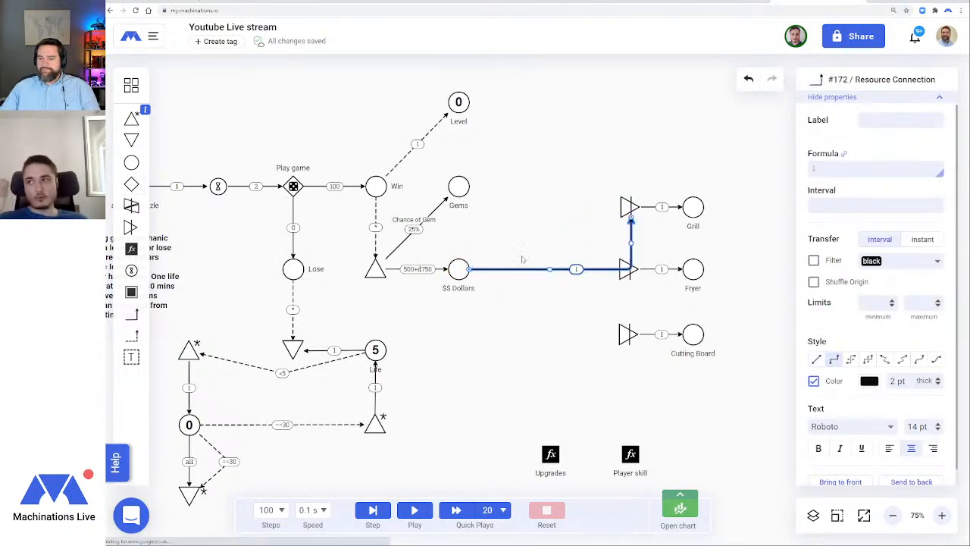
left_click_drag(630, 242, 594, 207)
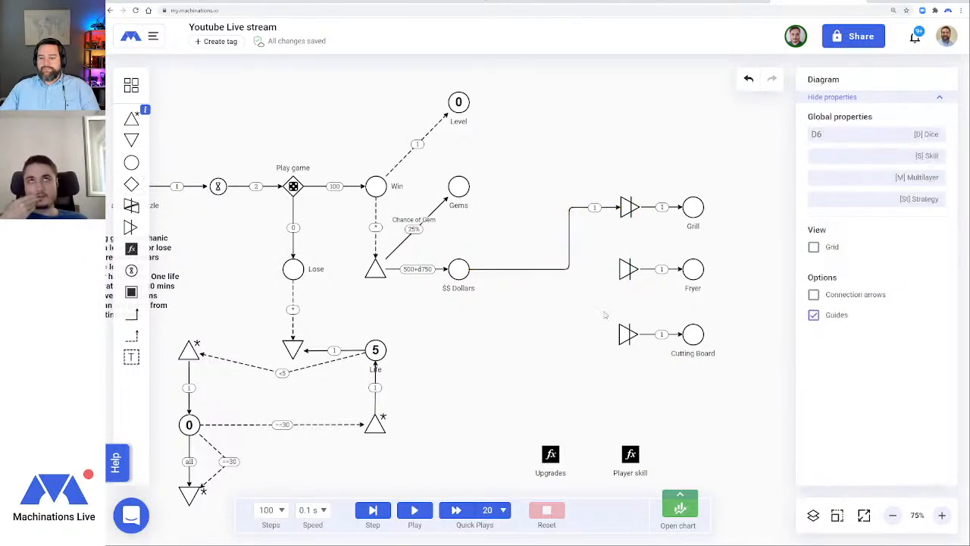
Connect $$ Dollars to the Fryer converter with a resource connection and shift its value label close to the converter
left_click(131, 314)
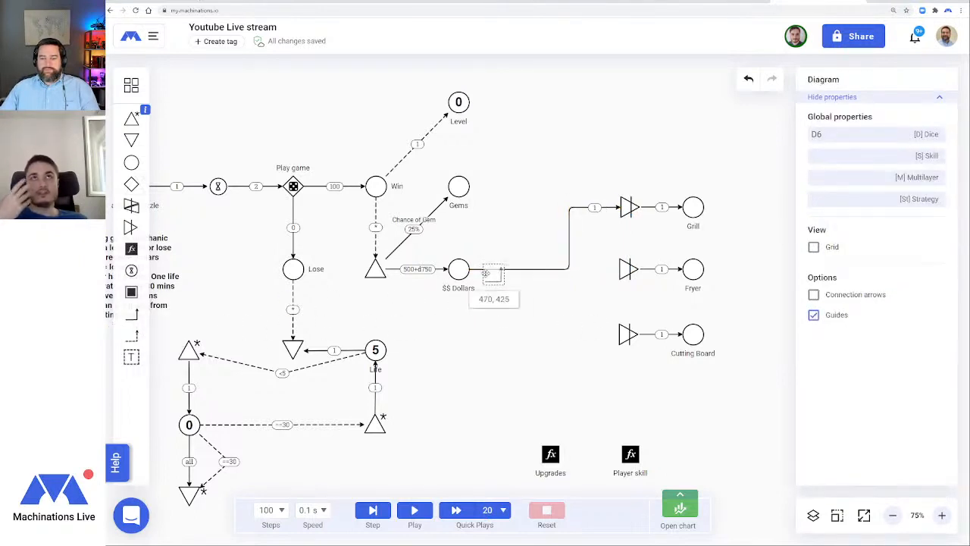
left_click_drag(458, 269, 628, 270)
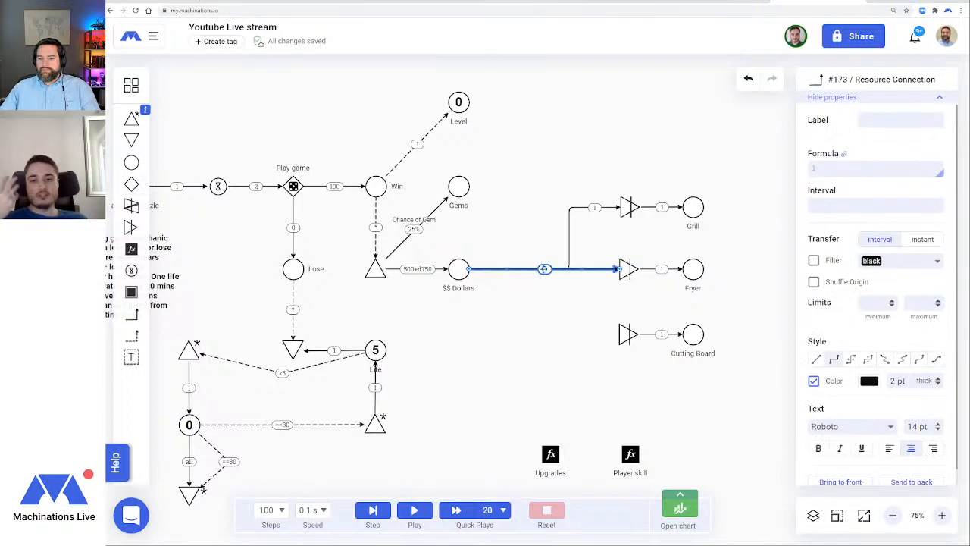
left_click_drag(545, 269, 598, 273)
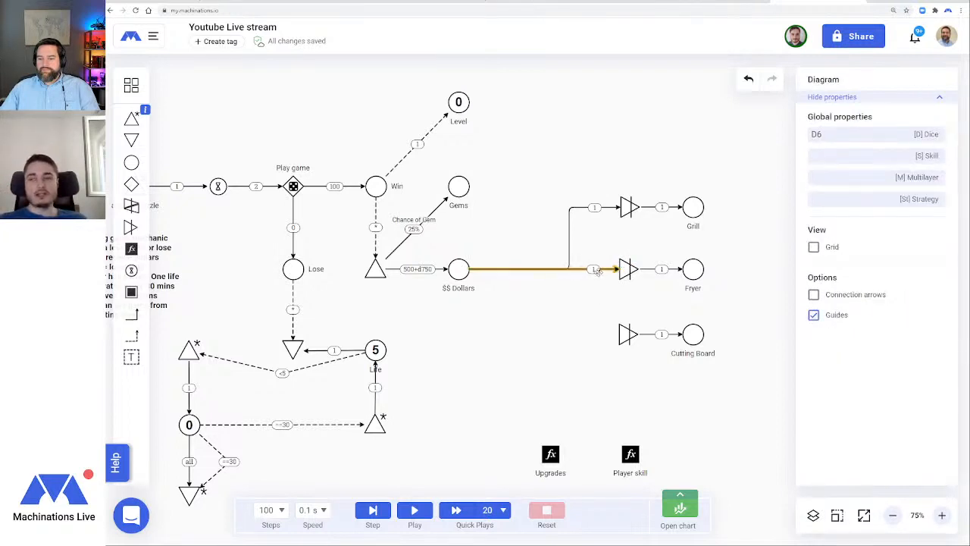
Connect $$ Dollars to the Cutting Board converter with a right-angled resource connection that branches downward before entering the converter from the left
left_click(131, 314)
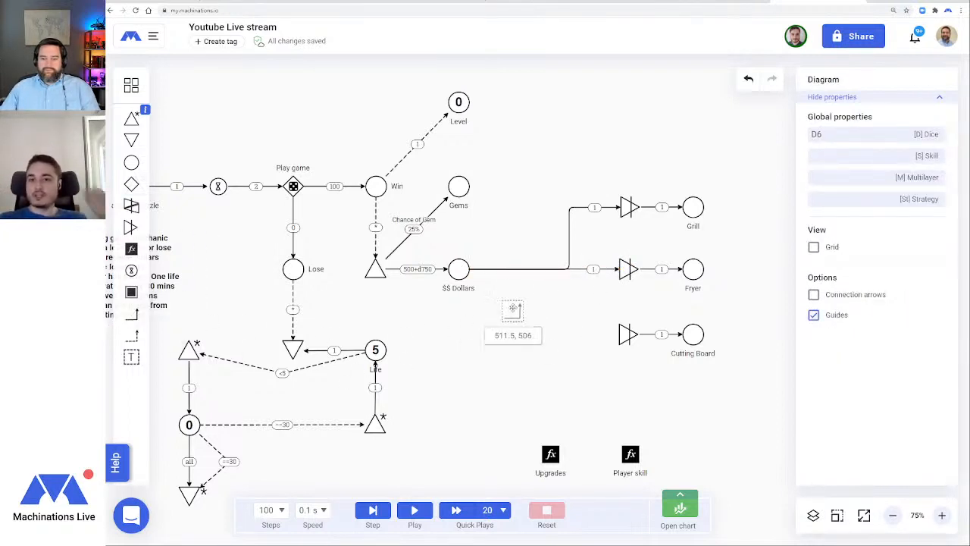
left_click_drag(459, 274, 623, 334)
left_click(629, 297)
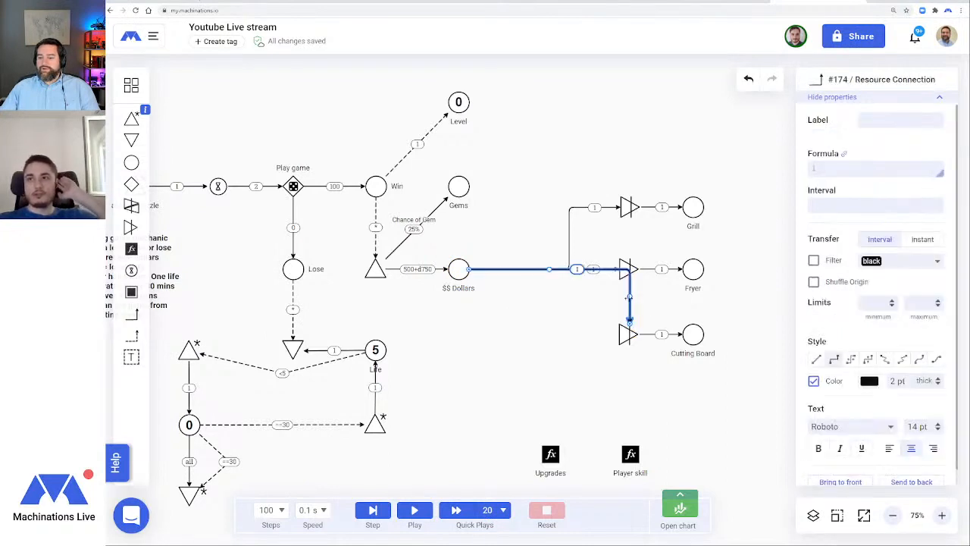
left_click_drag(629, 297, 599, 341)
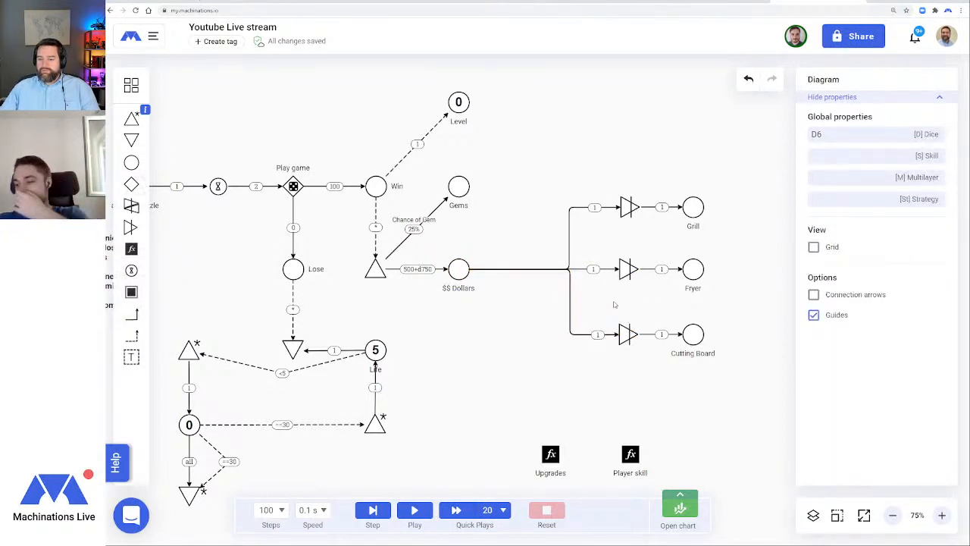
Label the resource connection from $$ Dollars to the Grill converter Upgrade cost
left_click(610, 206)
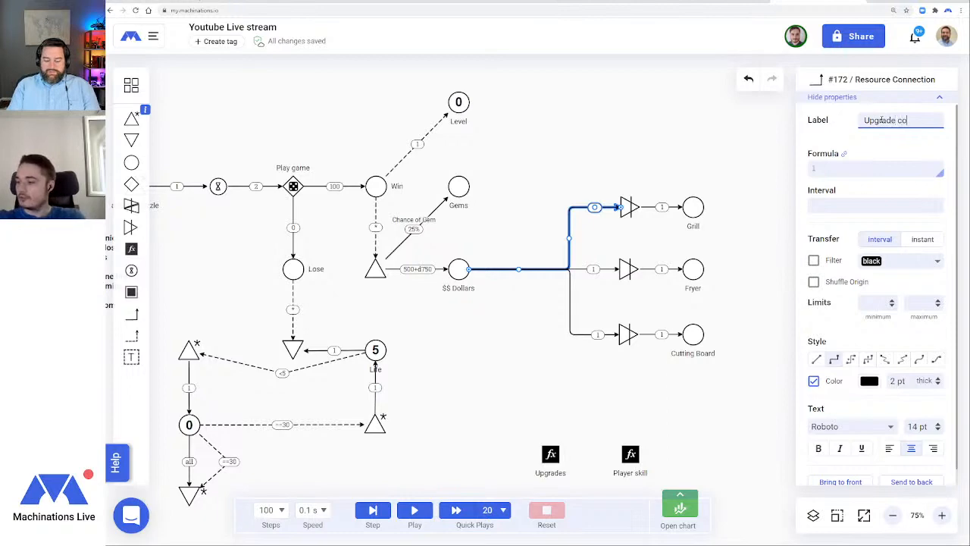
key("Return")
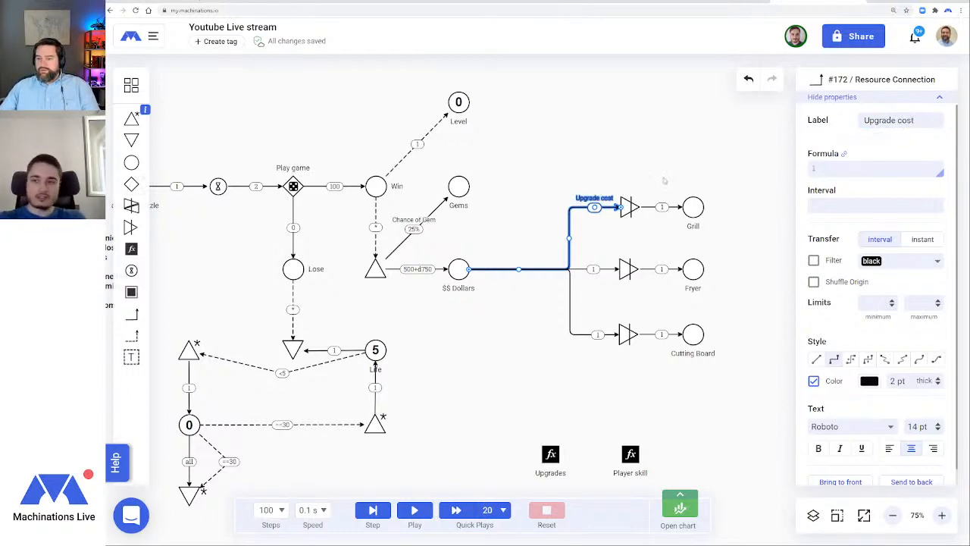
left_click(653, 169)
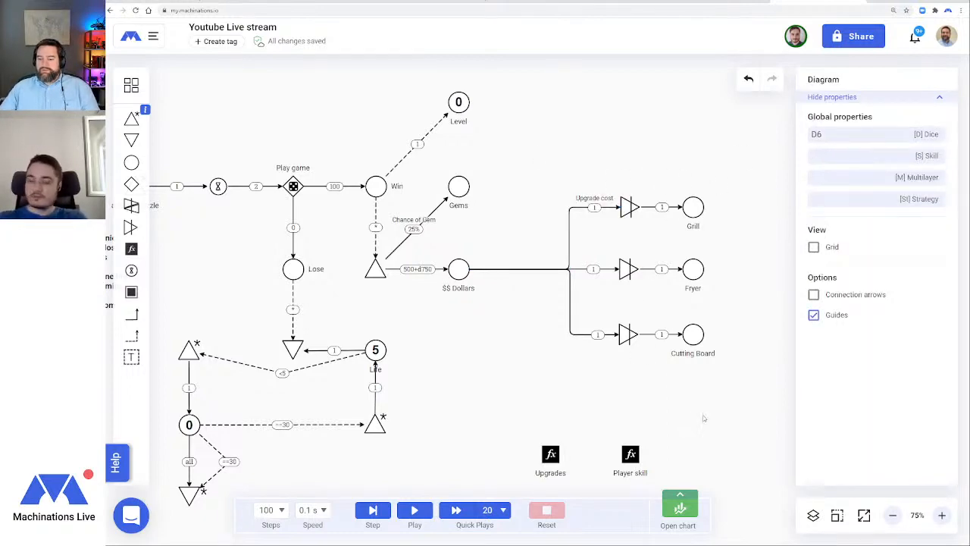
Move the Upgrades and Player skill registers together to the free area below the lives loop
left_click_drag(703, 419, 426, 386)
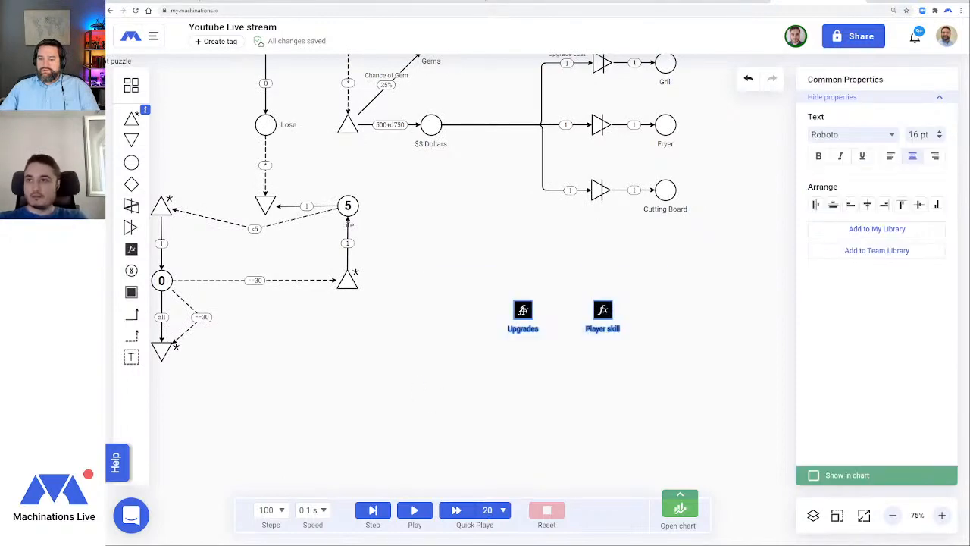
left_click_drag(522, 310, 201, 422)
left_click_drag(662, 314, 635, 377)
left_click(406, 186)
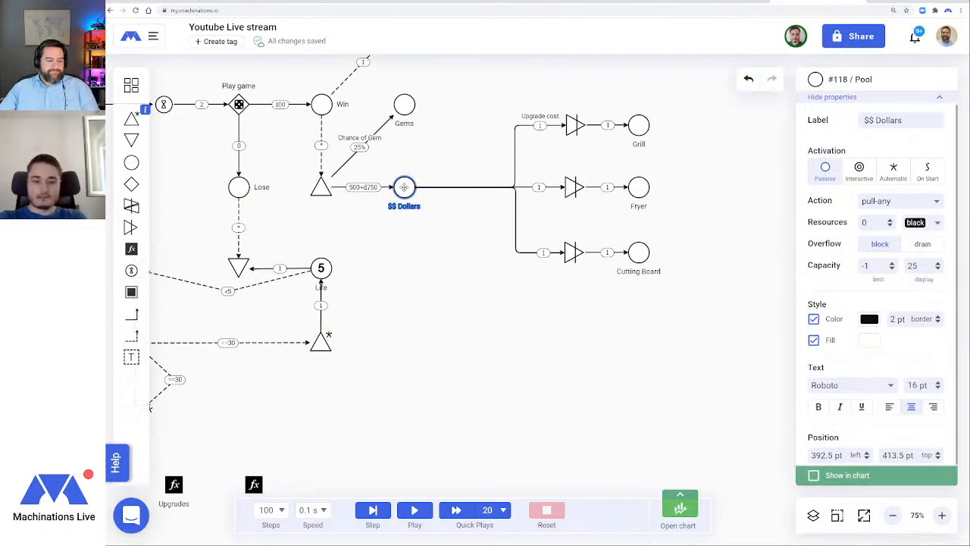
right_click(463, 302)
left_click(449, 263)
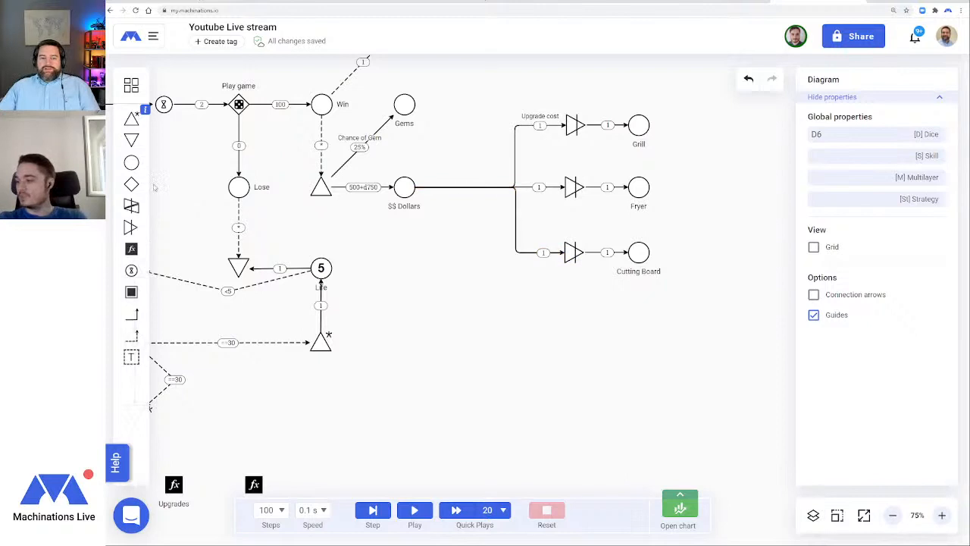
Add a pool between $$ Dollars and the converters, and reattach the start of all three upgrade resource connections to it
left_click(131, 163)
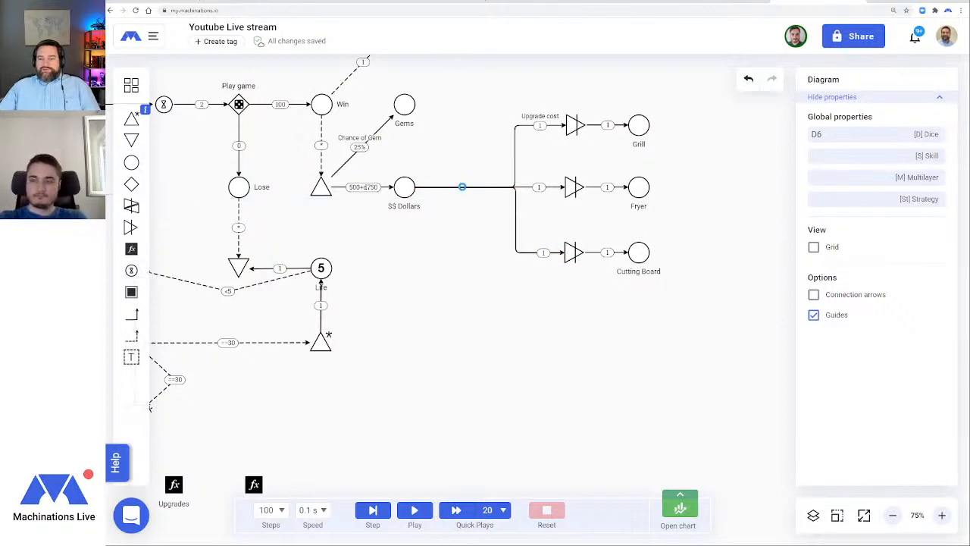
left_click(466, 186)
left_click(419, 238)
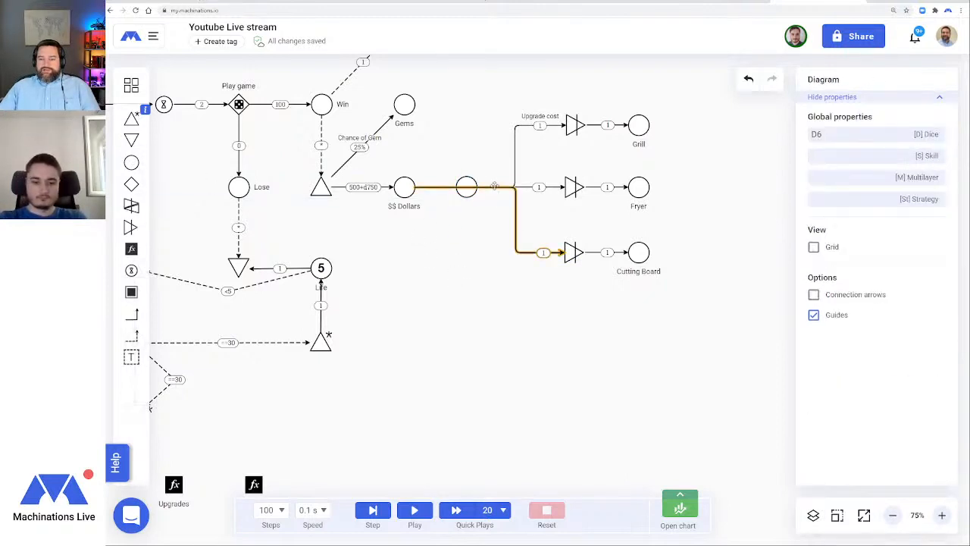
left_click(414, 188)
left_click_drag(415, 188, 467, 188)
left_click(513, 153)
left_click(416, 189)
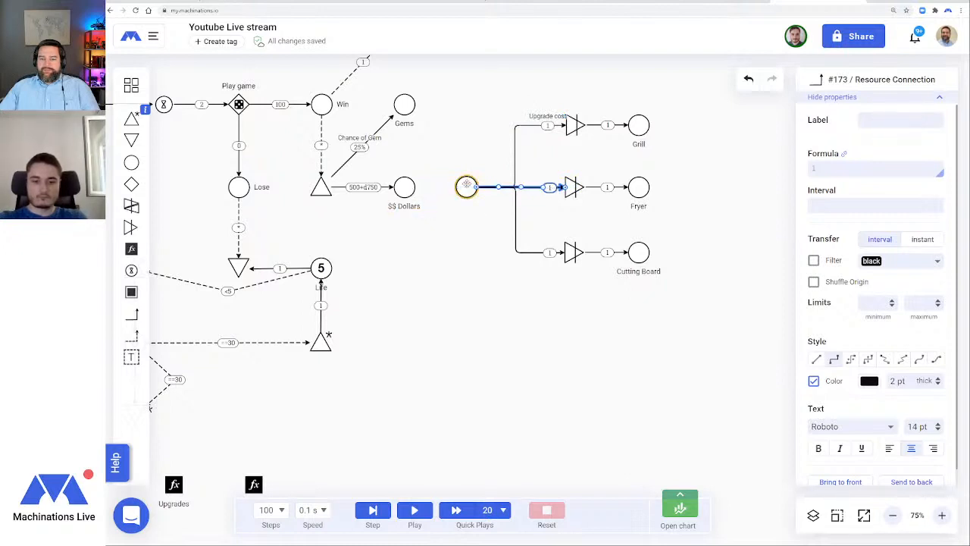
left_click(509, 148)
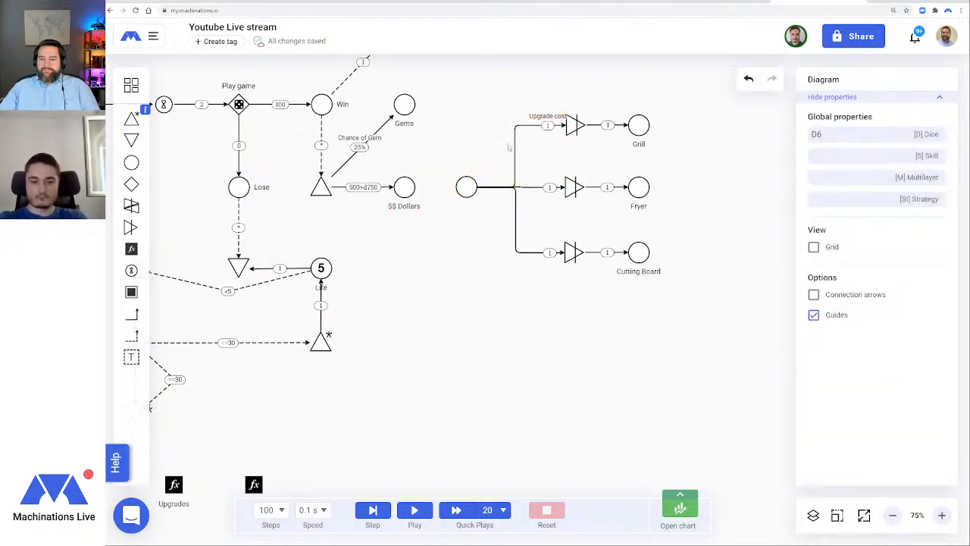
Link $$ Dollars to the new pool with a state connection and run the simulation
left_click(134, 336)
left_click_drag(403, 188, 467, 187)
left_click(468, 290)
left_click(479, 232)
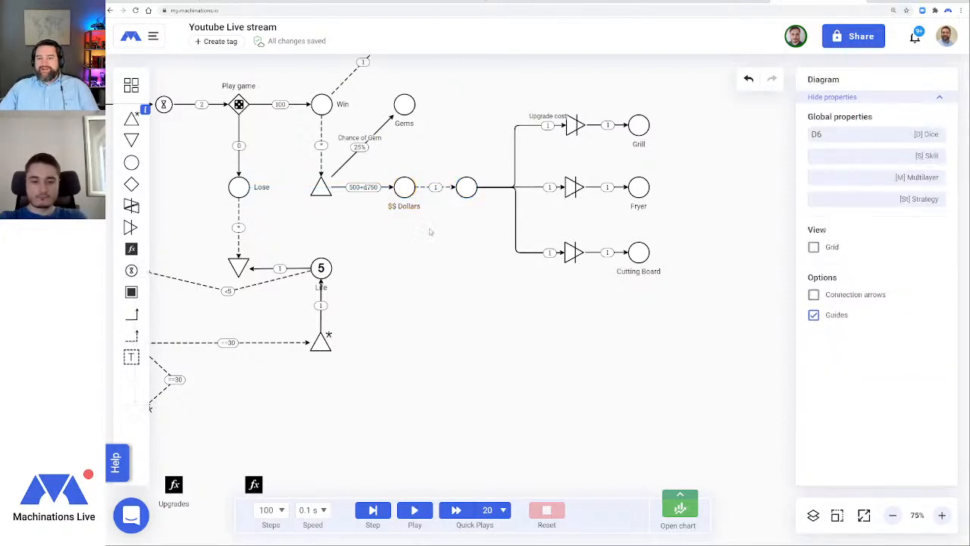
left_click(414, 509)
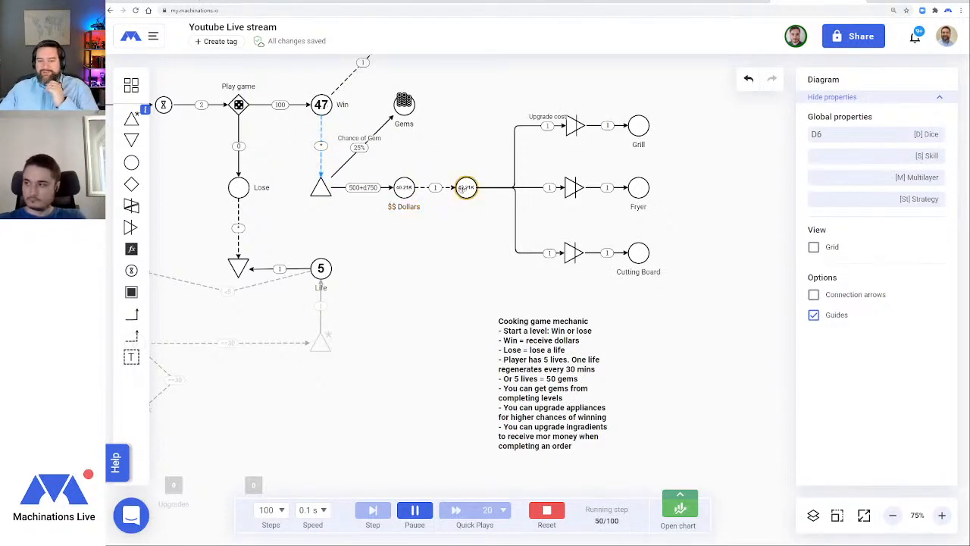
Label the new pool $$ Dollars and reset the running simulation
left_click(467, 187)
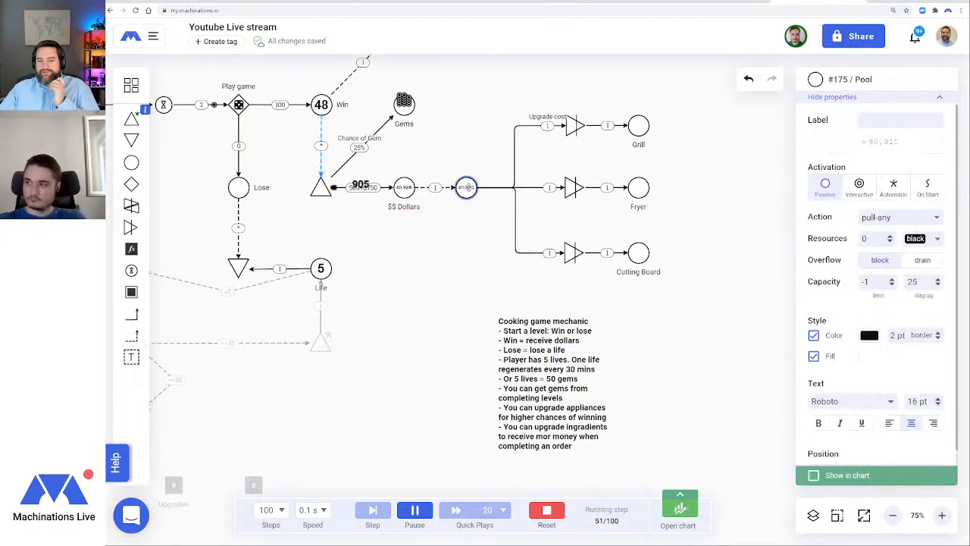
left_click(898, 120)
type("$$")
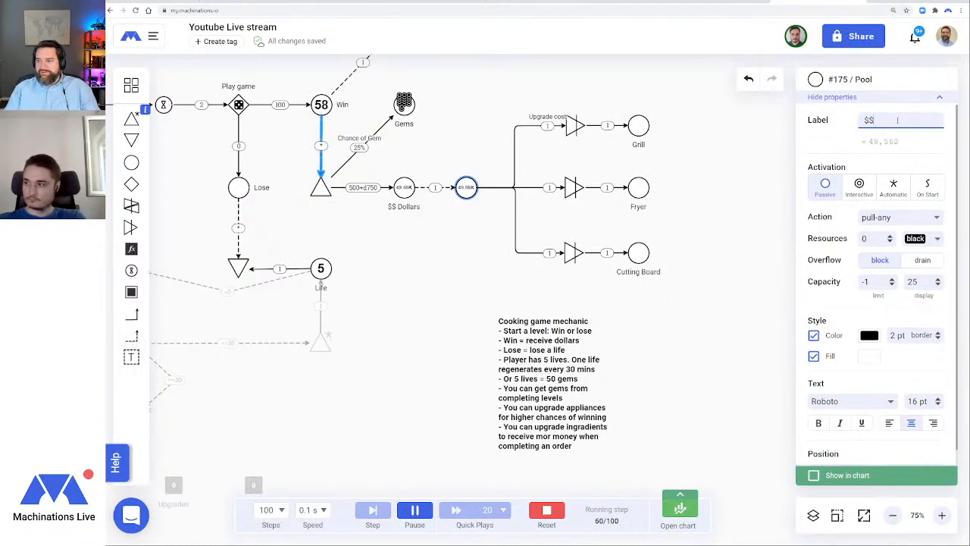
type(" Do")
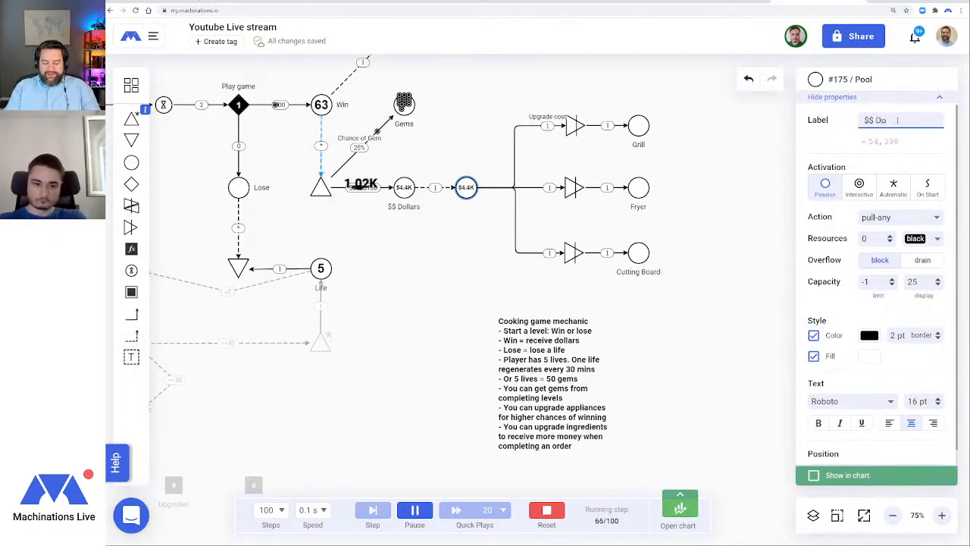
type("llars")
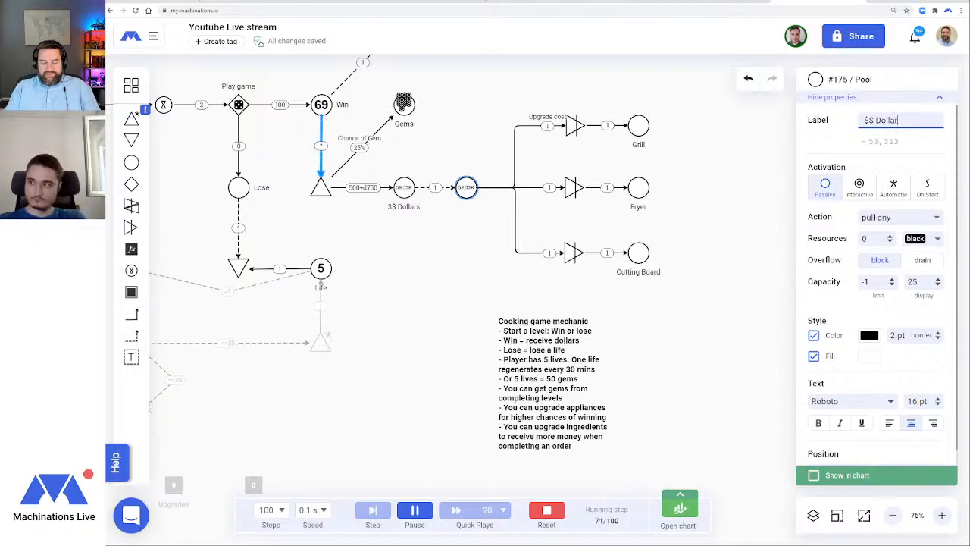
key("Return")
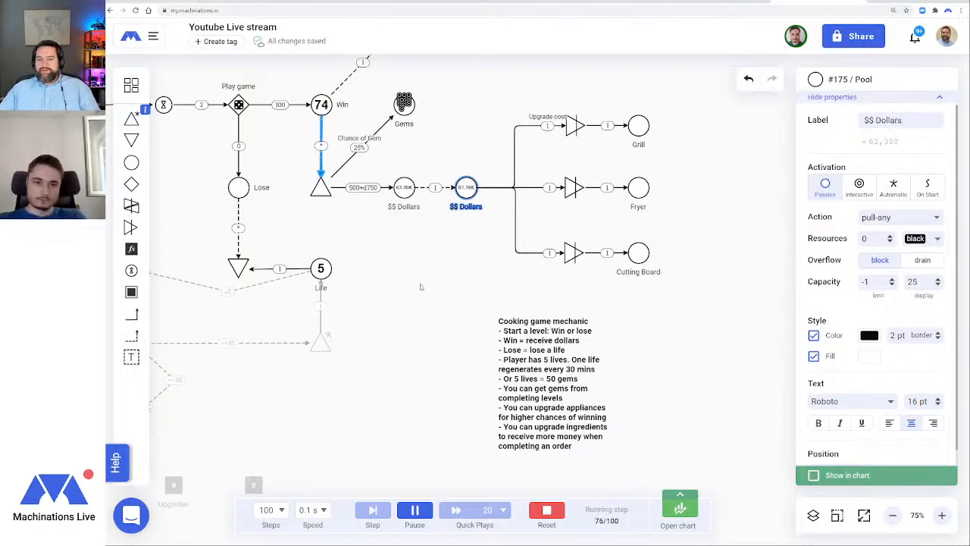
left_click(479, 196)
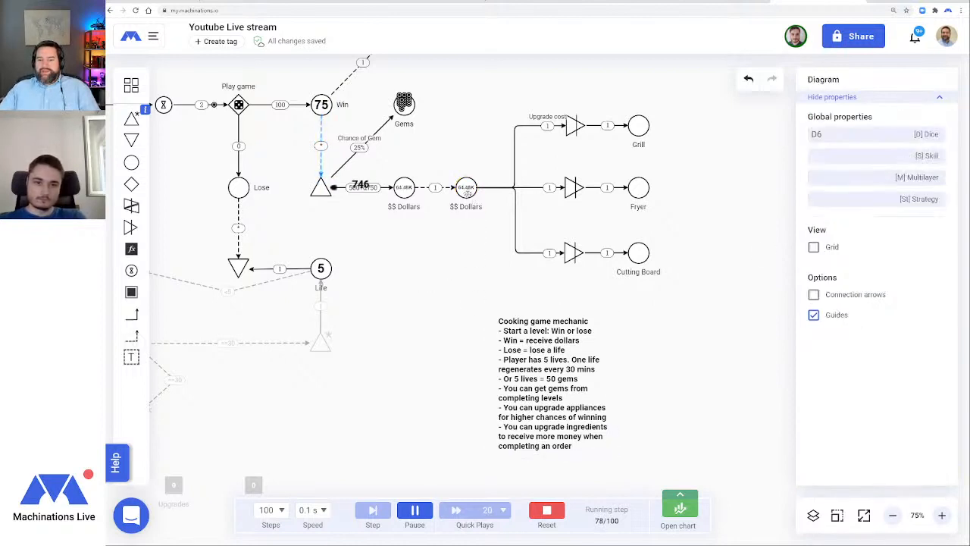
left_click(546, 510)
Set the Grill Upgrade cost formula to 1000 and make the Grill converter automatic with the pull-all action
left_click(541, 128)
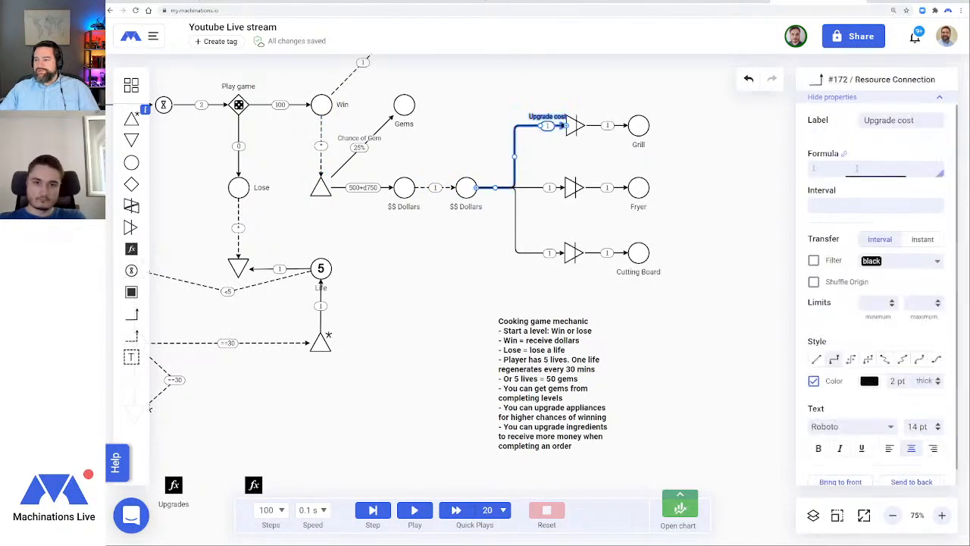
key("Return")
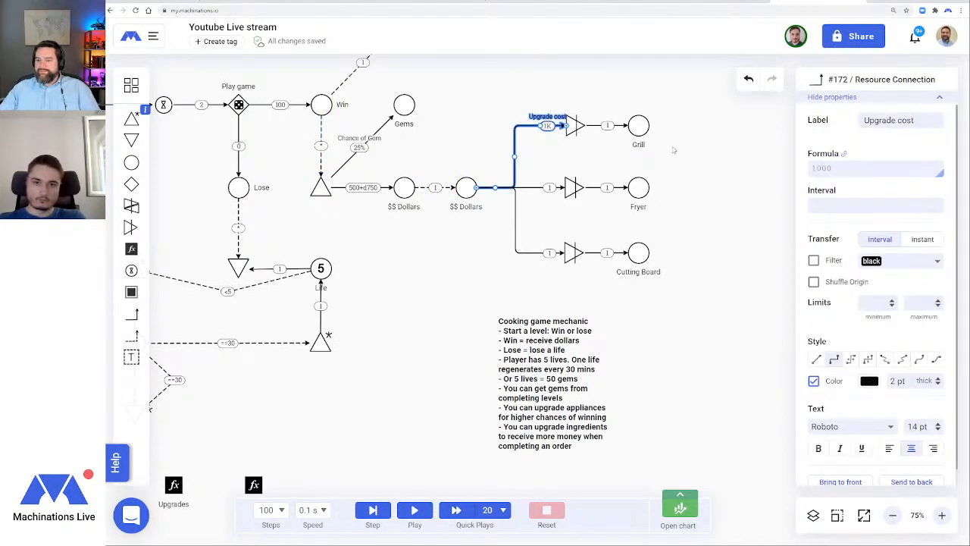
left_click(573, 126)
left_click(894, 168)
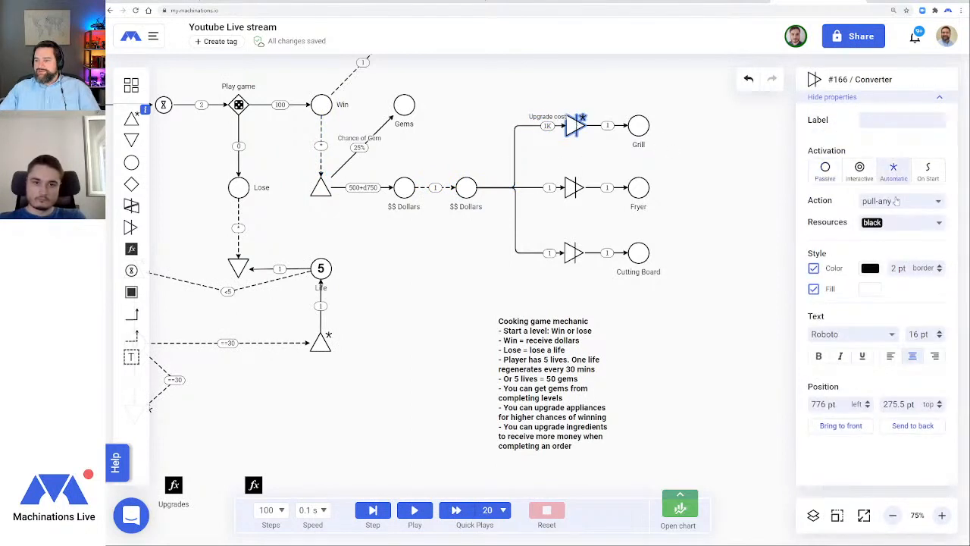
left_click(898, 201)
left_click(882, 241)
Set the Fryer and Cutting Board converters to automatic activation with the pull-all action
left_click(573, 187)
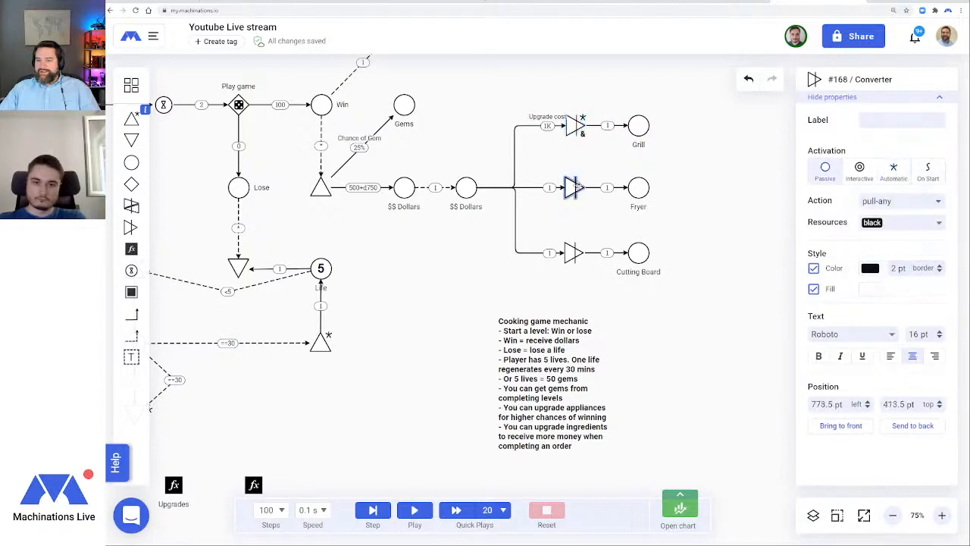
left_click(893, 168)
left_click(898, 202)
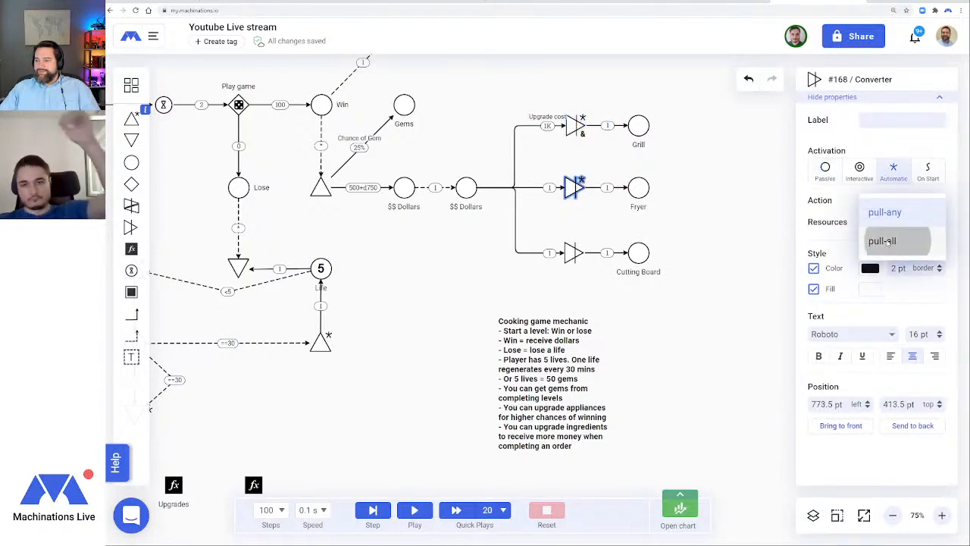
left_click(882, 239)
left_click(574, 252)
left_click(893, 168)
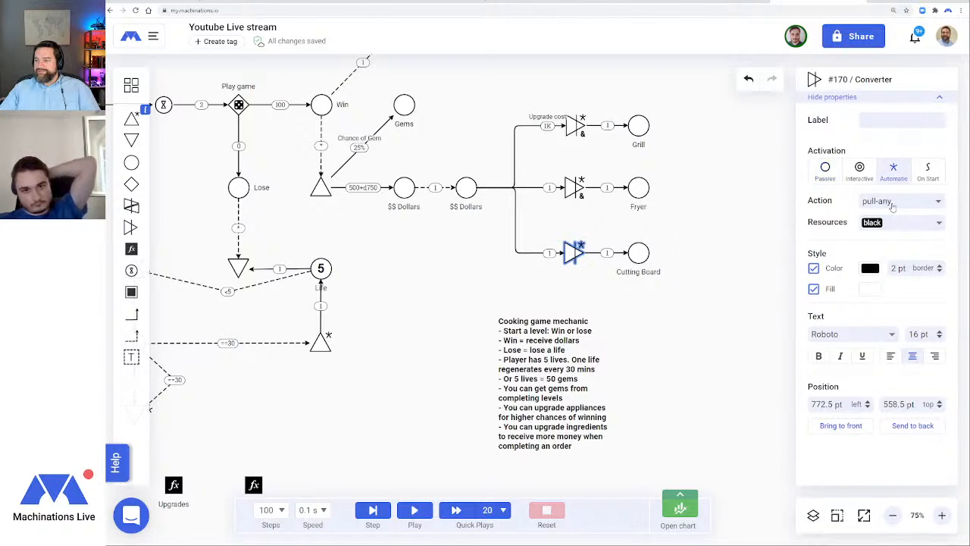
left_click(897, 201)
left_click(895, 241)
left_click(451, 274)
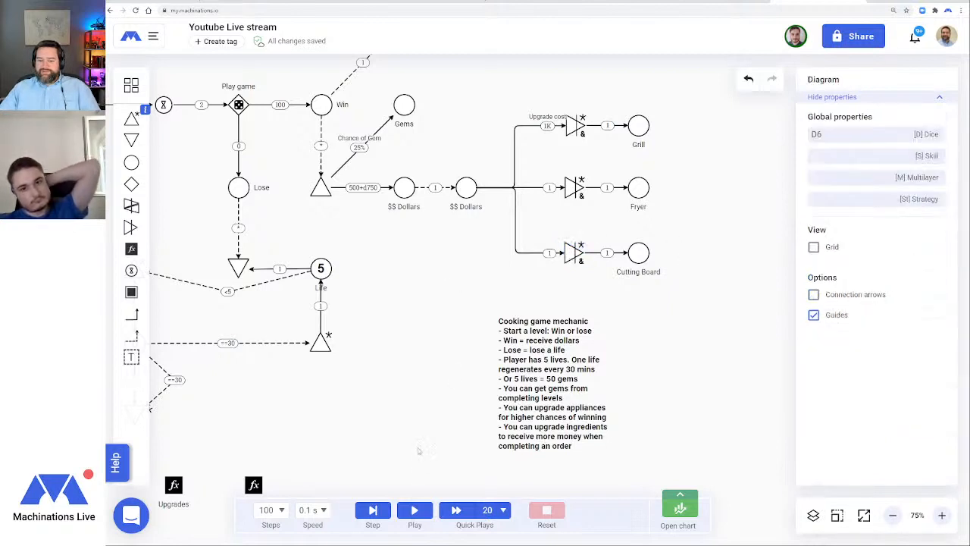
Show the second $$ Dollars pool in the chart, run the simulation to view its curve, and reset it
left_click(466, 187)
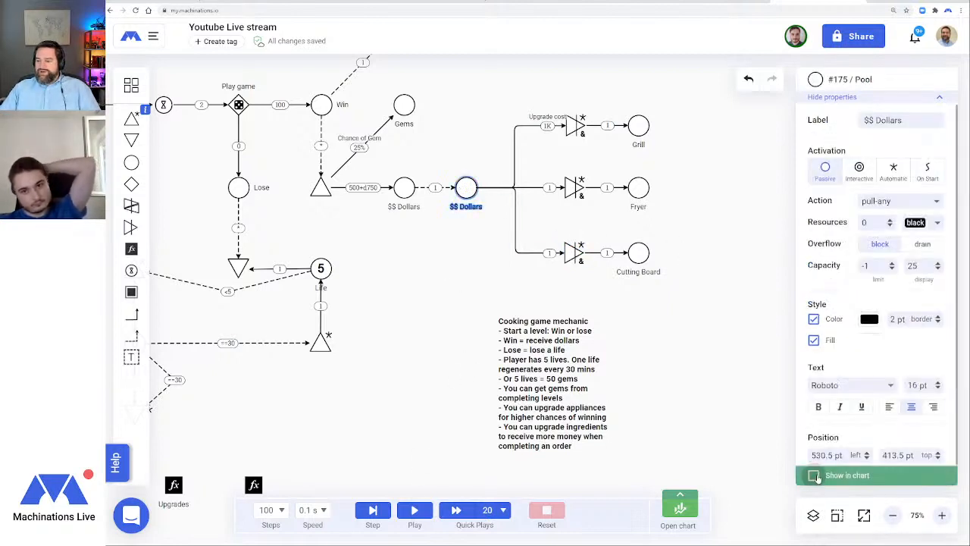
left_click(414, 509)
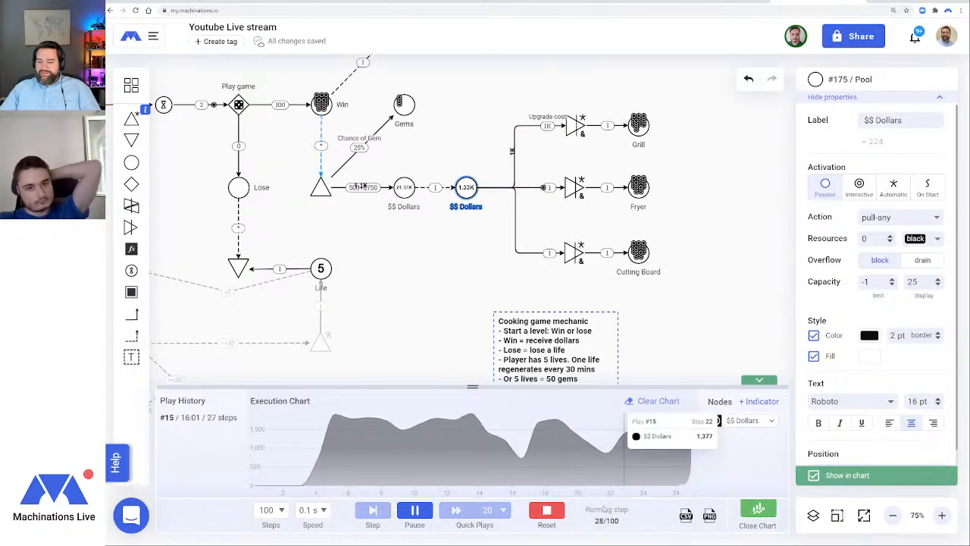
left_click(546, 509)
Set the upgrade cost formula to 2000 on the Fryer's incoming resource connection and 3000 on the Cutting Board's
left_click(545, 187)
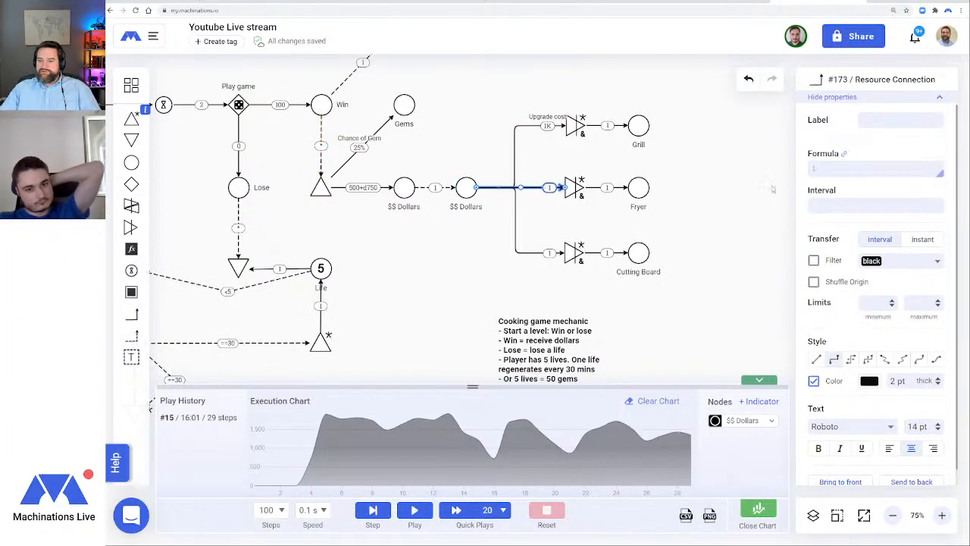
type("200")
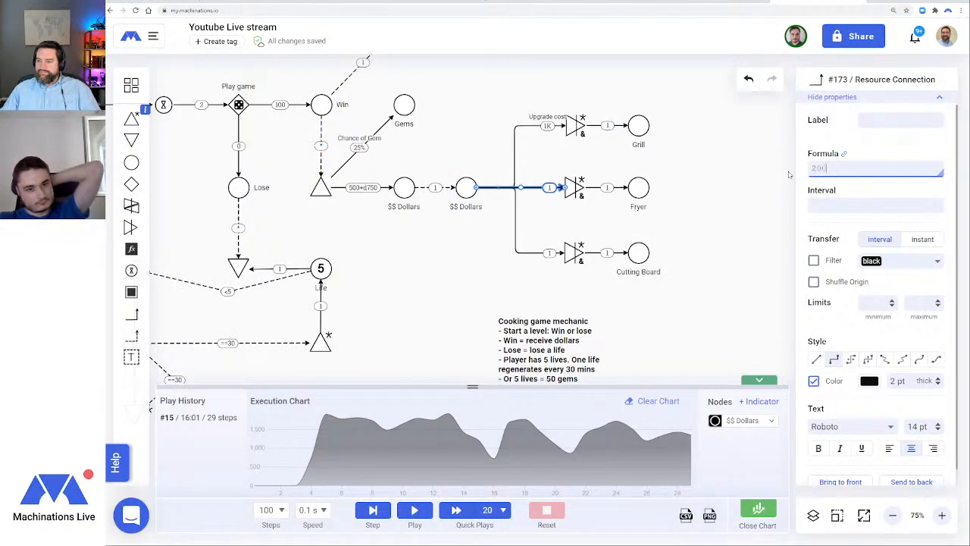
type("0")
key("Return")
left_click(540, 253)
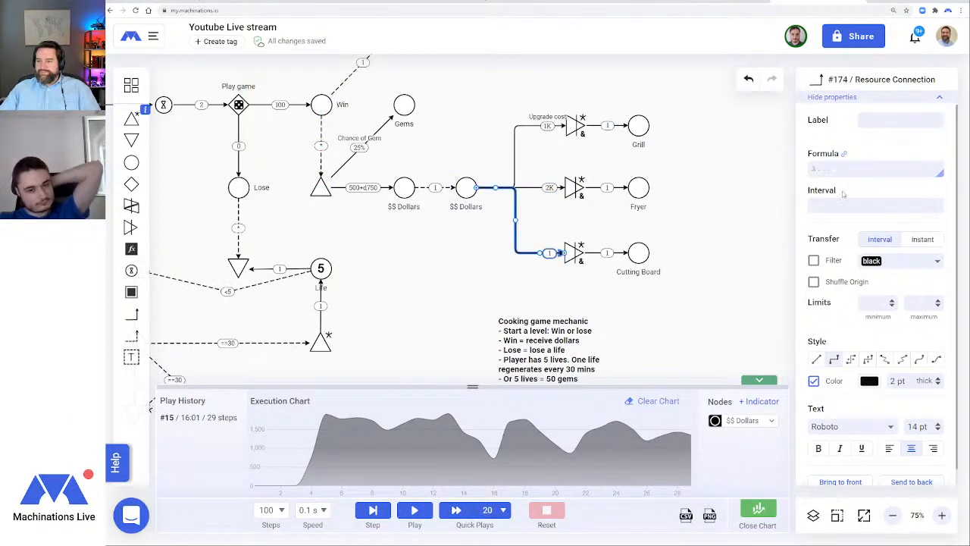
left_click(831, 165)
type("3000")
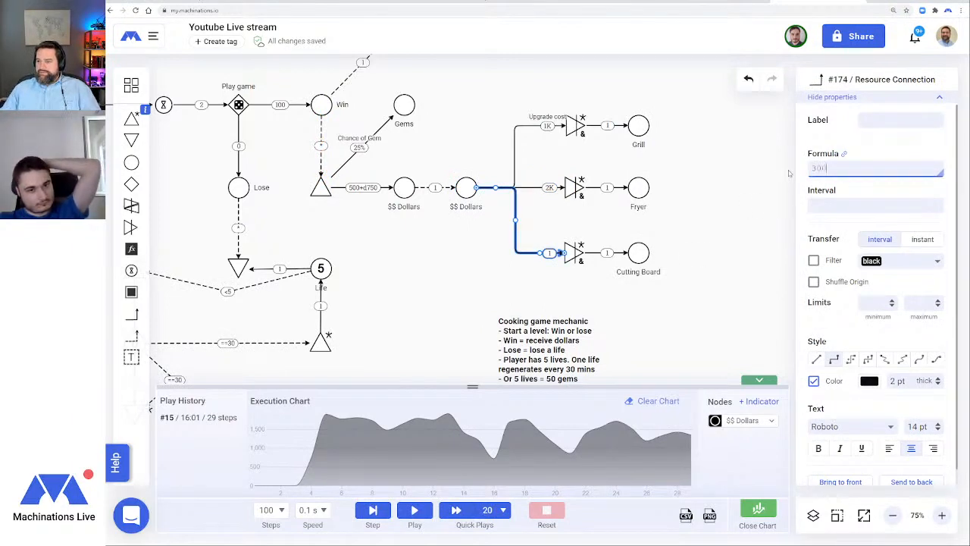
key("Return")
left_click(428, 314)
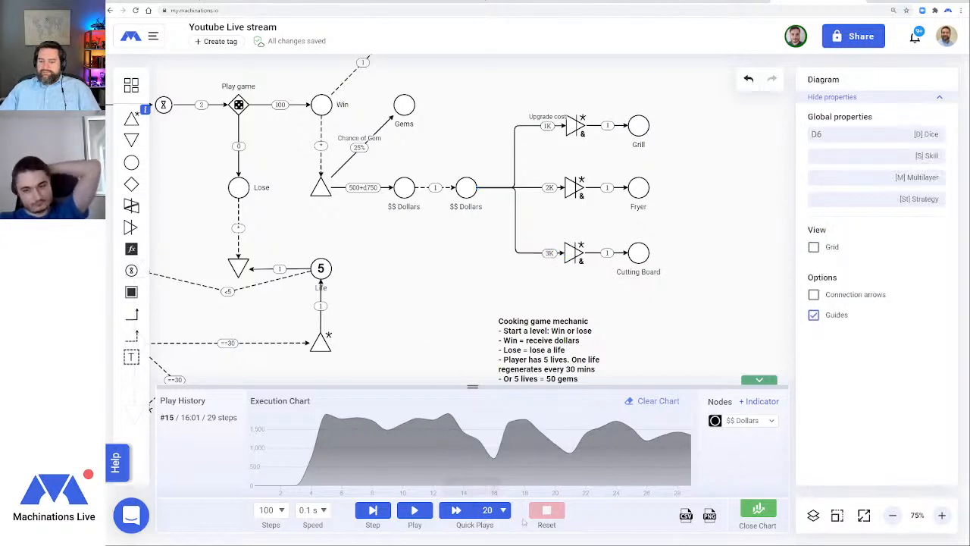
Clear the execution chart, rerun the simulation to examine how dollars are spent on the three upgrades, and reset it
left_click(656, 400)
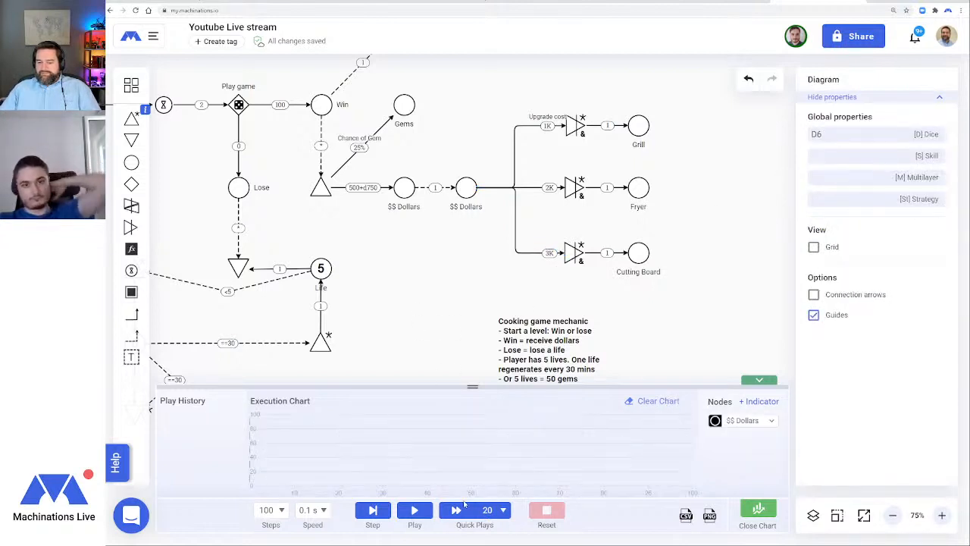
left_click(415, 510)
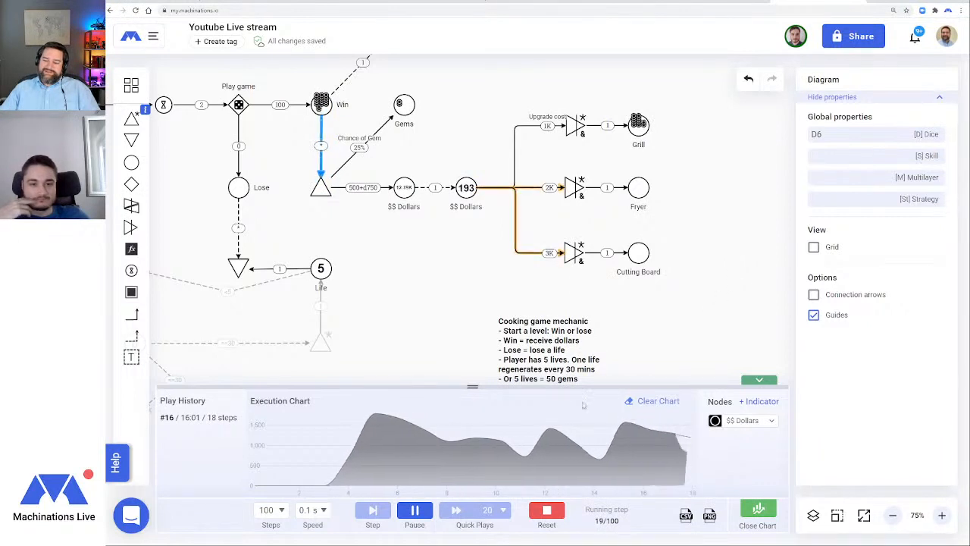
left_click(406, 188)
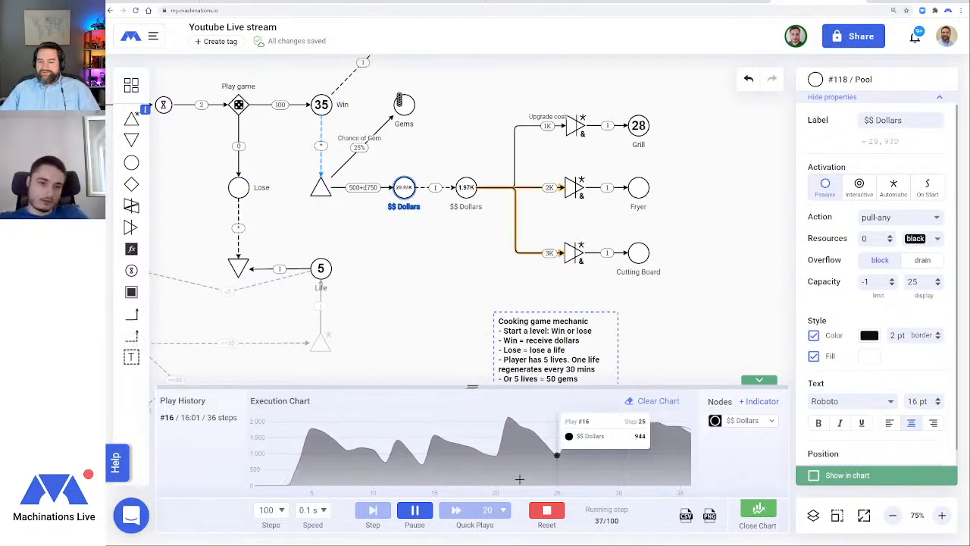
left_click(546, 510)
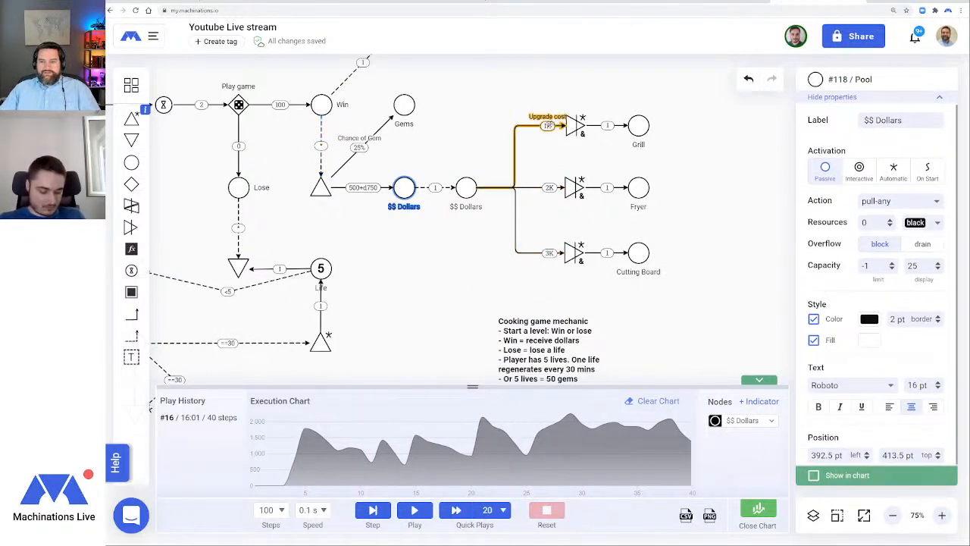
Set the Grill pool's capacity limit to 3
left_click(540, 126)
left_click_drag(846, 170, 776, 174)
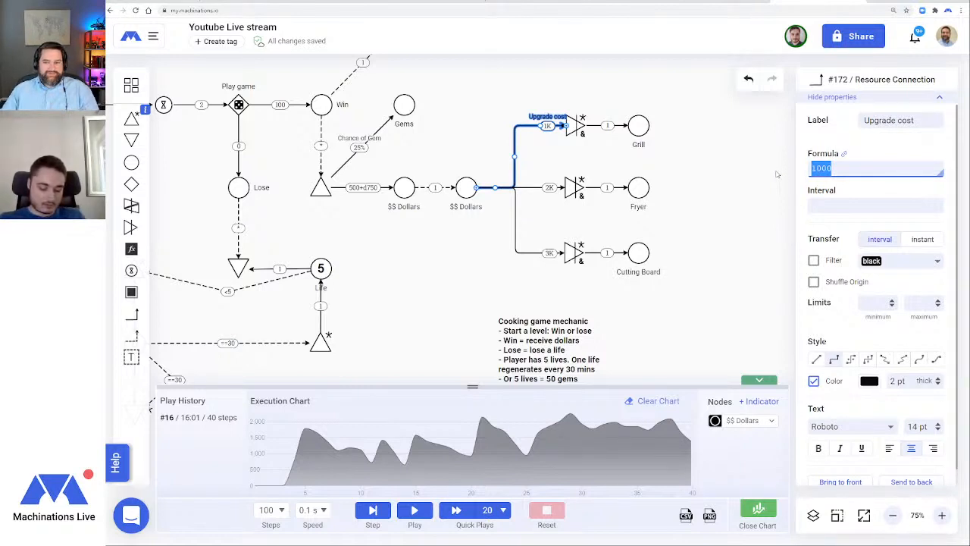
left_click(639, 126)
left_click_drag(871, 224, 848, 229)
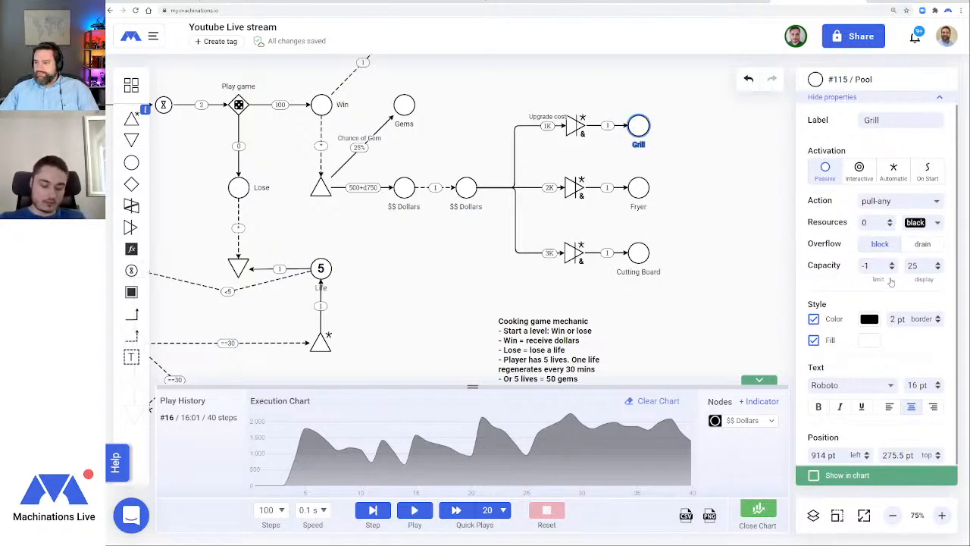
left_click_drag(882, 264, 848, 281)
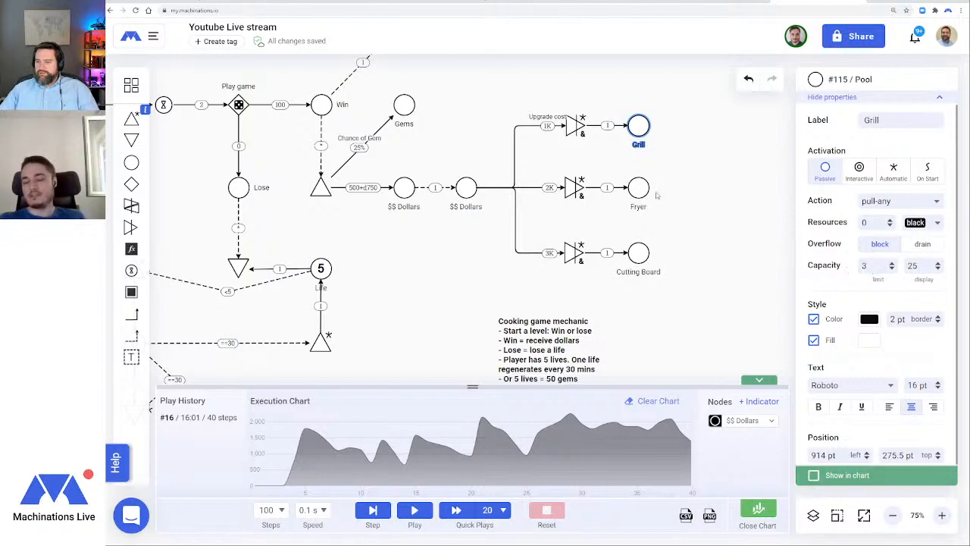
Set the capacity limit of the Fryer and Cutting Board pools to 3
left_click(639, 187)
left_click_drag(880, 265, 849, 280)
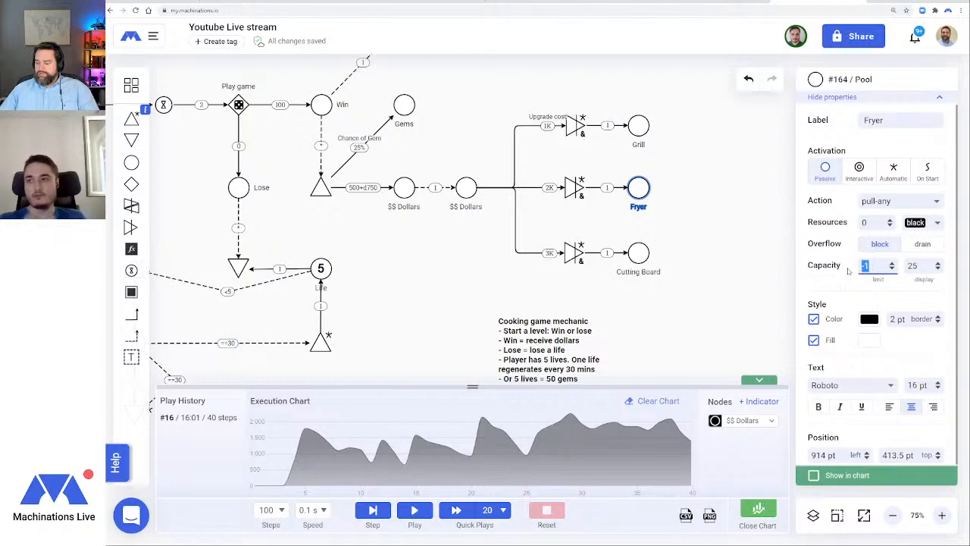
left_click(639, 252)
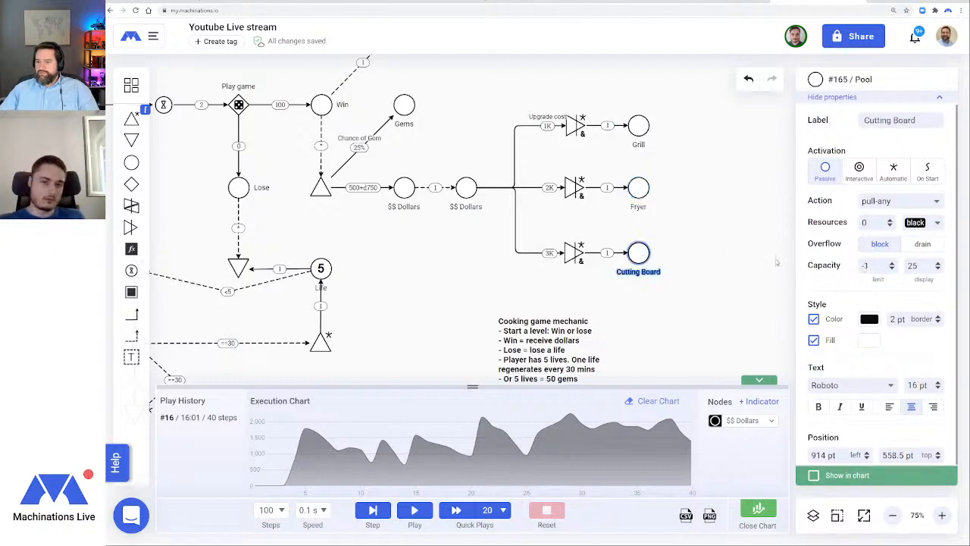
left_click_drag(873, 265, 843, 269)
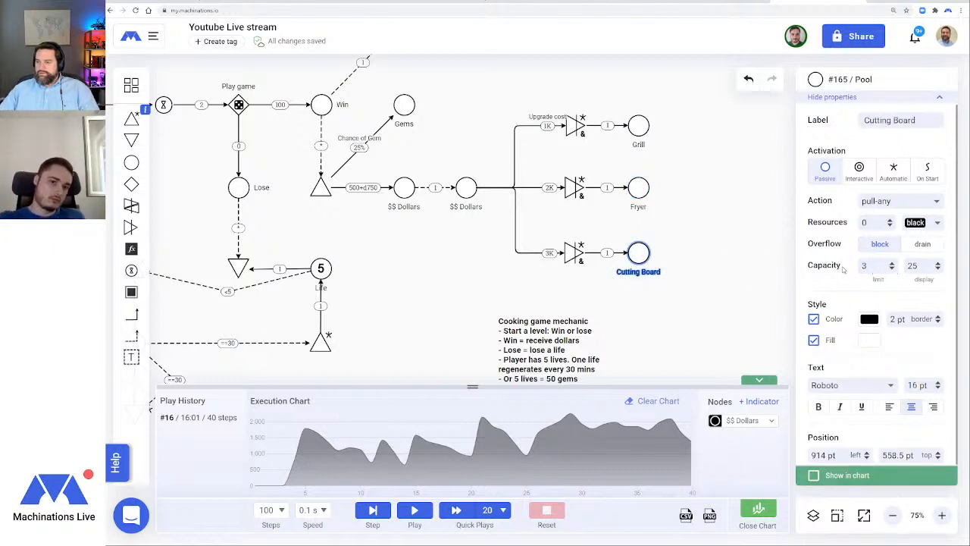
left_click(699, 248)
left_click(639, 125)
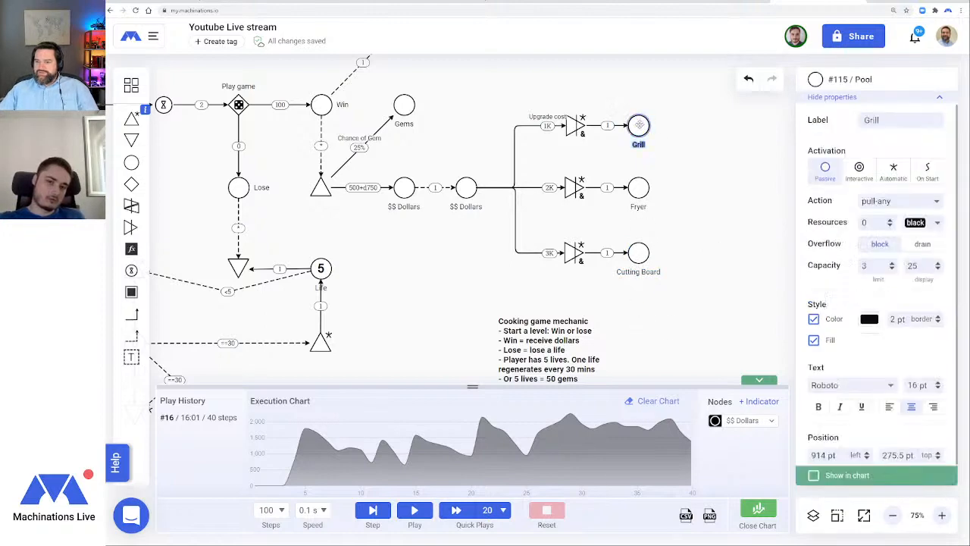
Set the upgrade cost formula to 1000 on the resource connections feeding the Fryer and Cutting Board converters
left_click_drag(725, 191, 735, 215)
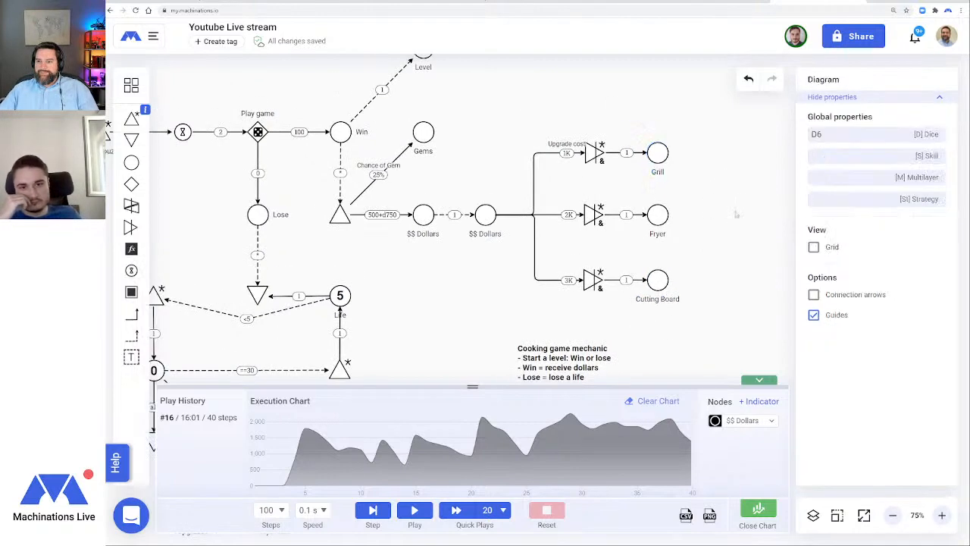
left_click(565, 153)
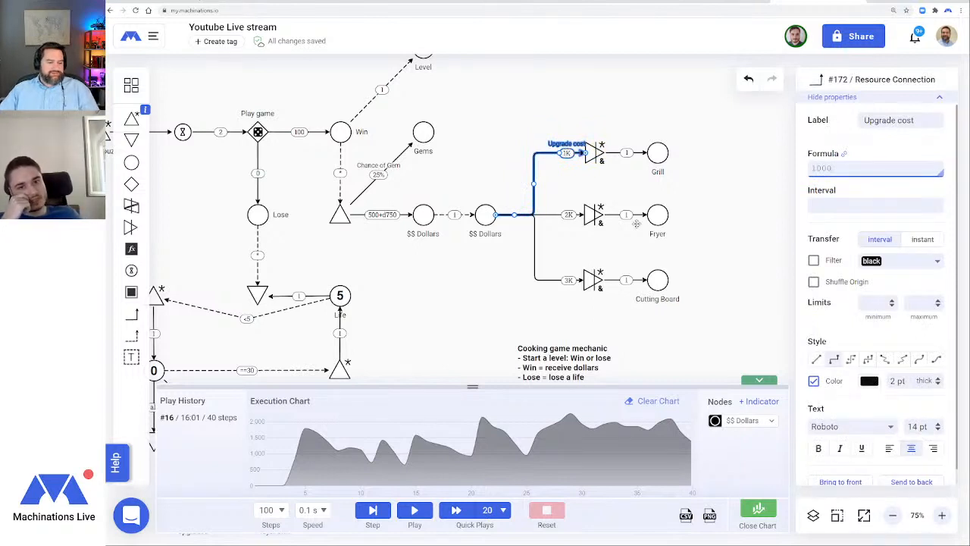
left_click(718, 186)
left_click(568, 216)
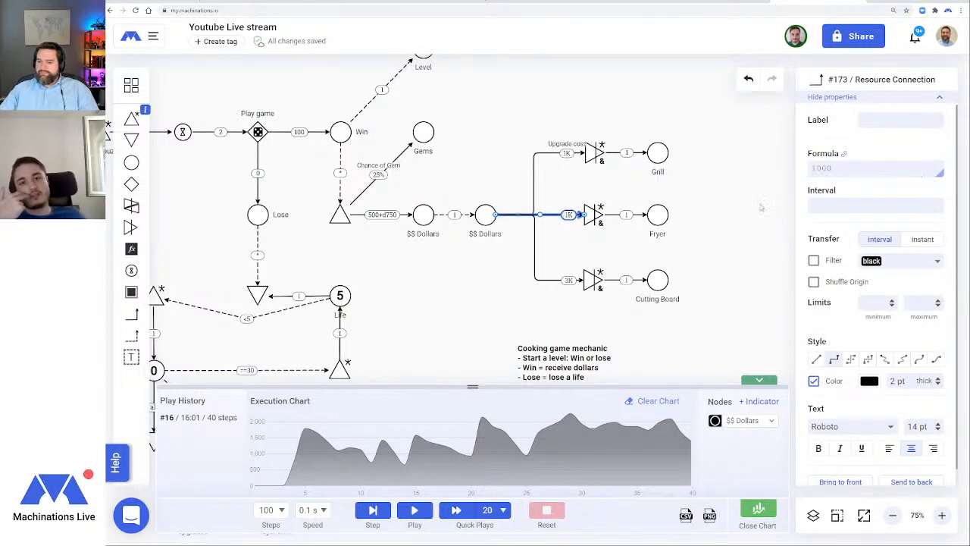
left_click(564, 281)
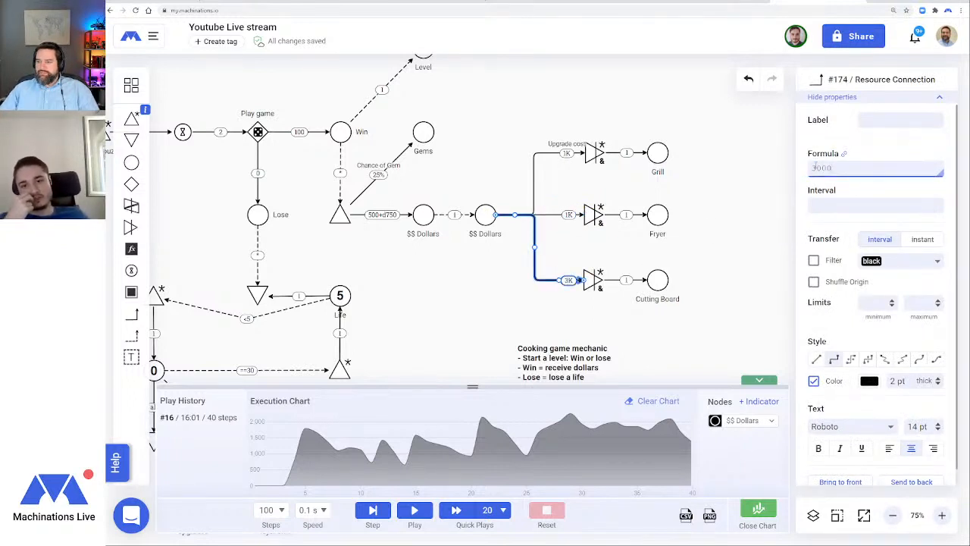
left_click(725, 191)
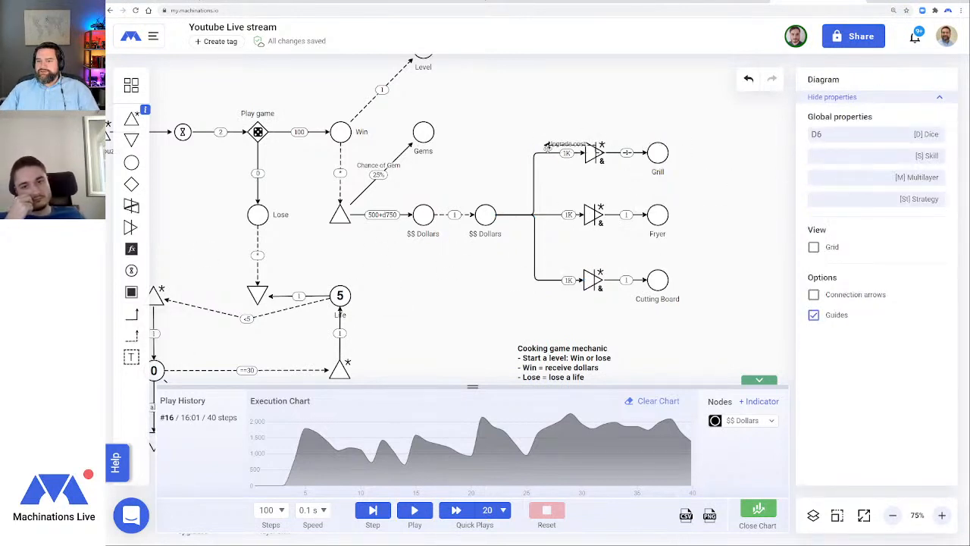
Add a state connection with formula +1000 from the Grill pool back to its upgrade cost connection, bent above the converter
left_click(627, 152)
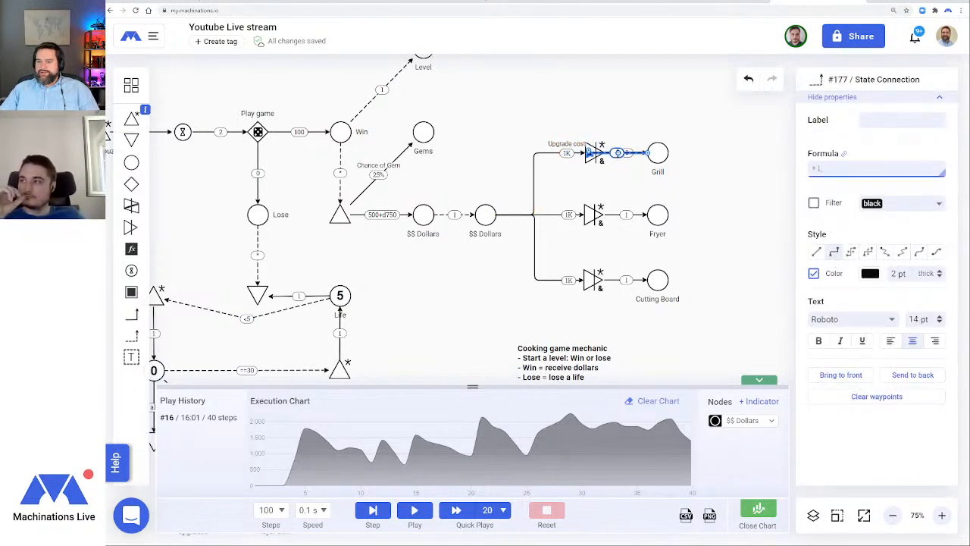
left_click_drag(618, 153, 614, 106)
left_click(704, 137)
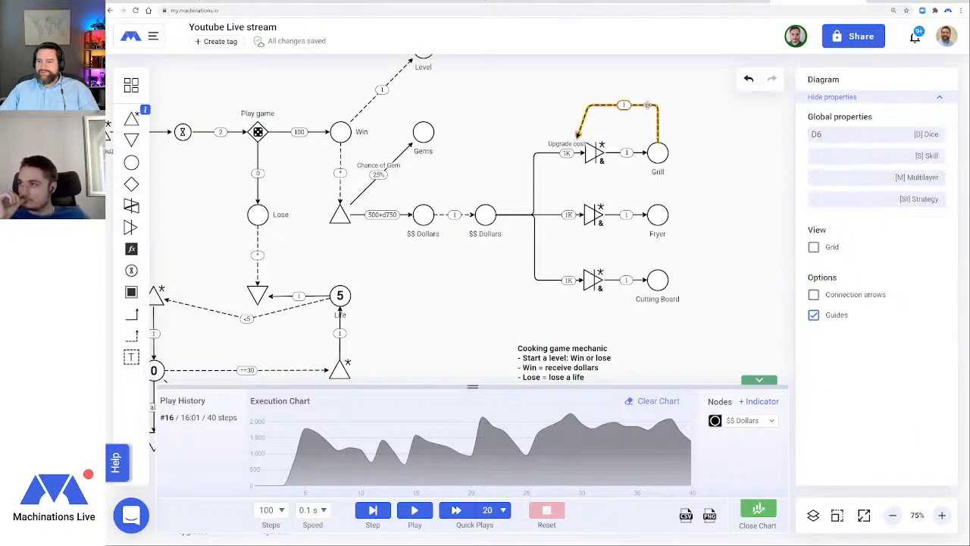
left_click(649, 106)
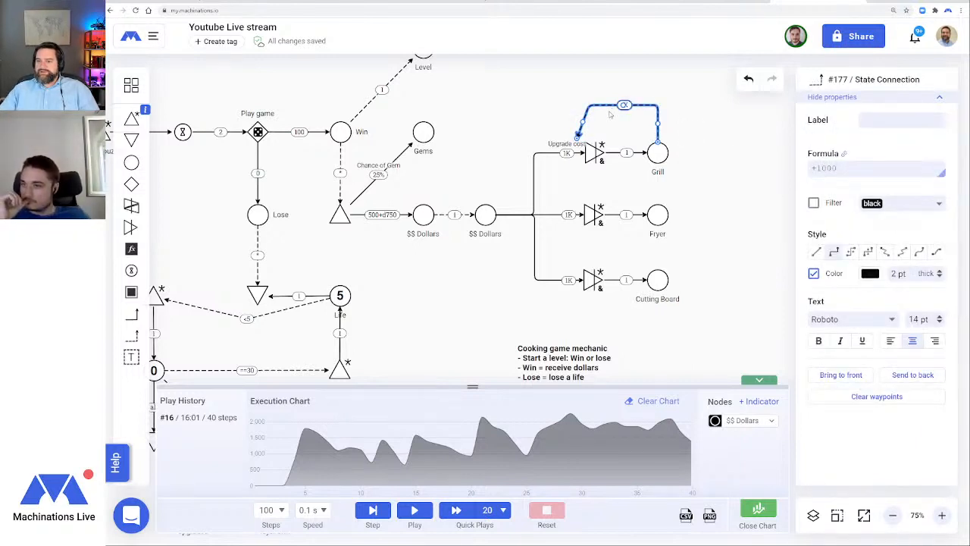
Reshape the Grill's state connection into a lower, squared loop above the converter that ends on the upgrade cost connection
left_click_drag(623, 105, 622, 119)
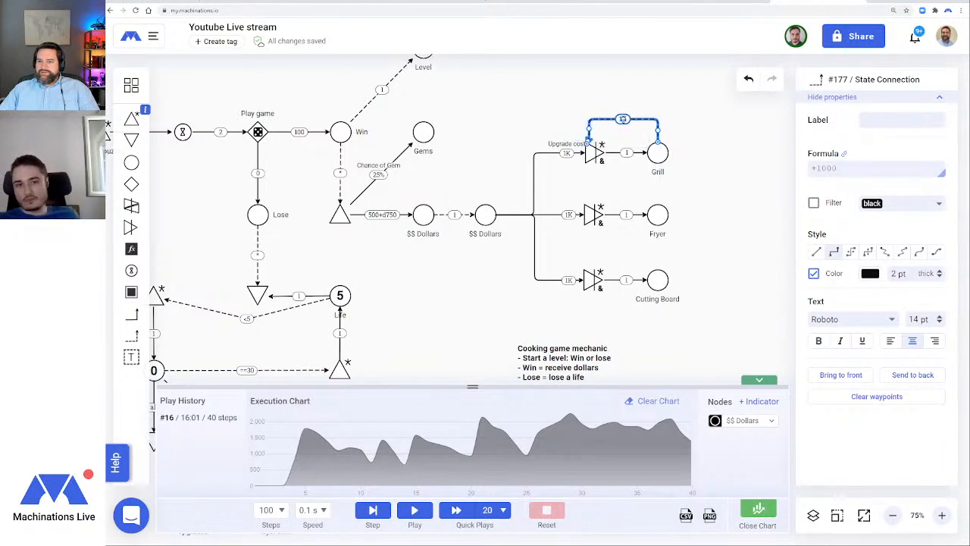
left_click(712, 129)
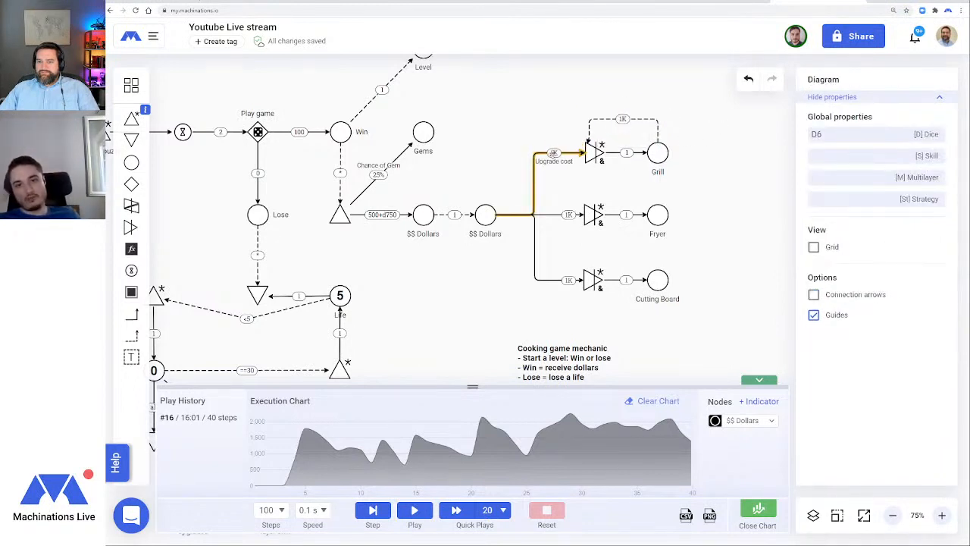
left_click(589, 124)
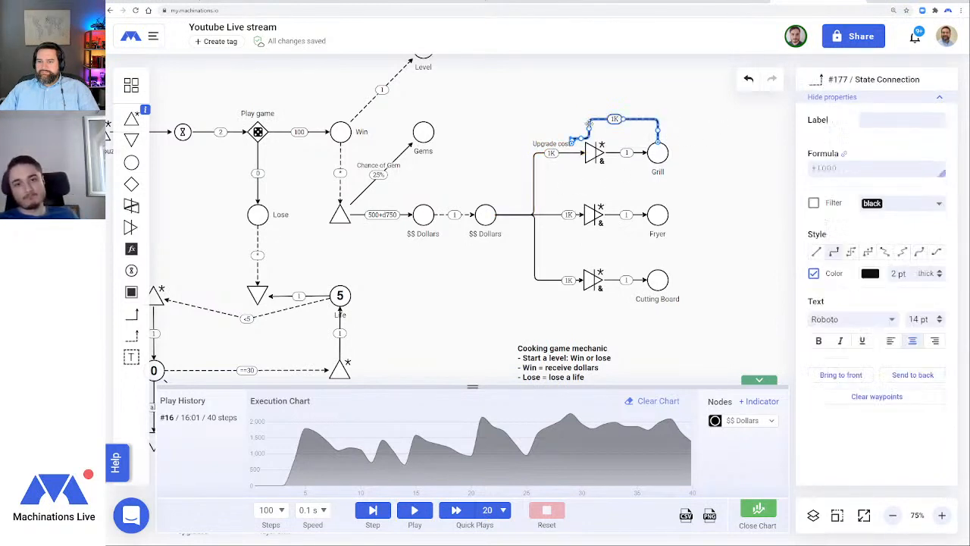
left_click_drag(589, 127, 571, 129)
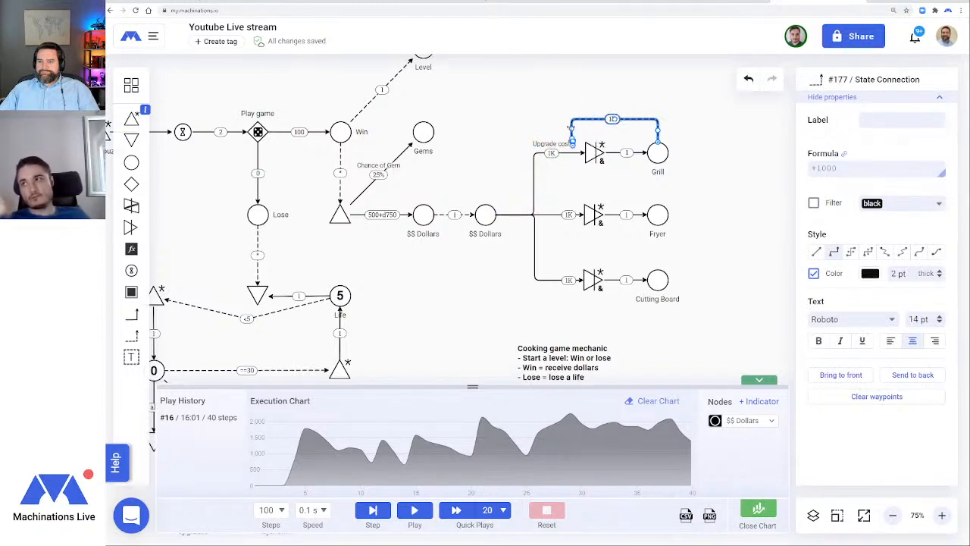
left_click(738, 154)
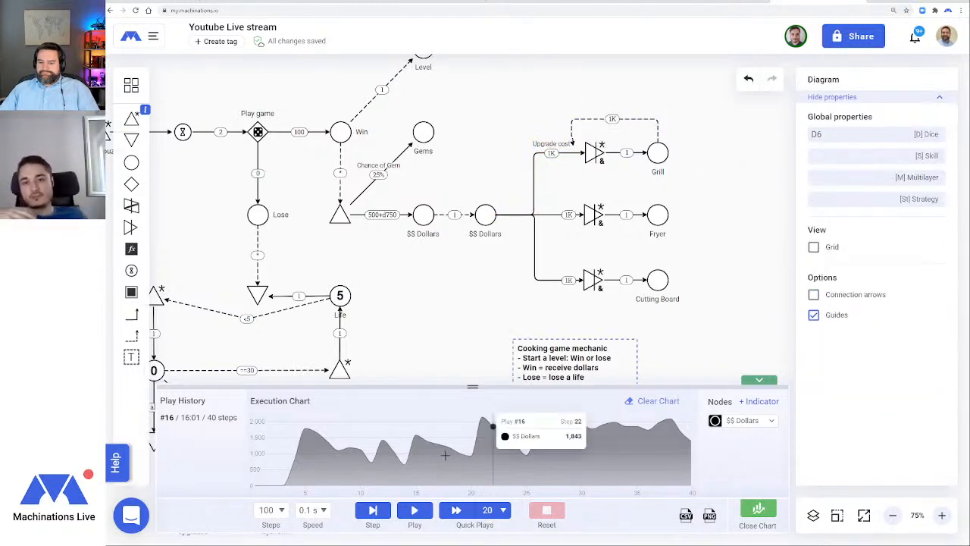
Run the simulation to check how the Grill's upgrade cost rises, and reset it
left_click(415, 510)
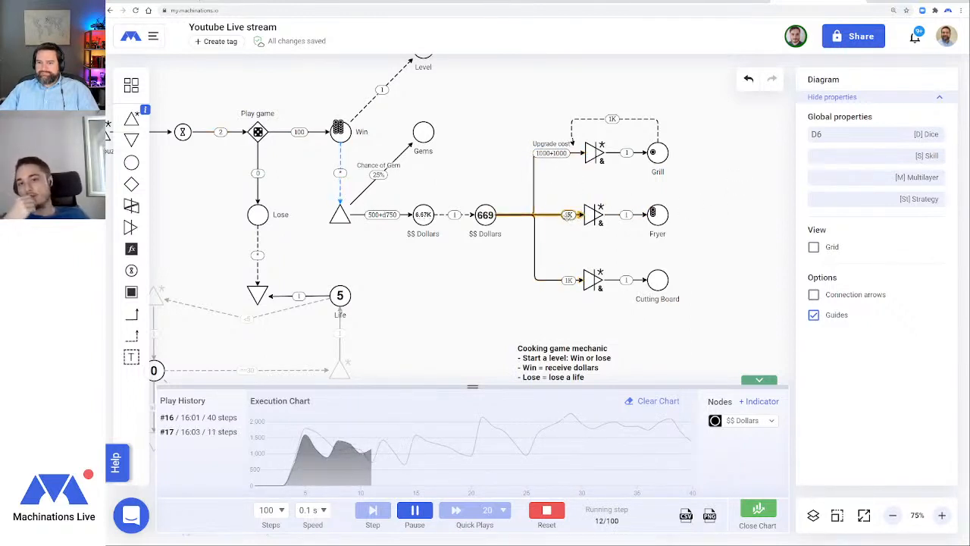
left_click(561, 514)
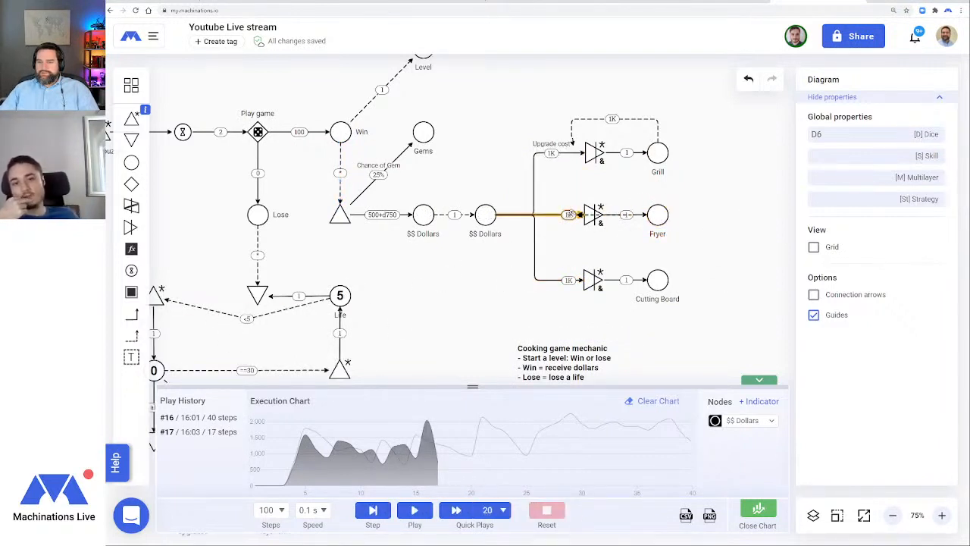
Add a state connection with formula +1000 from the Fryer pool to its incoming cost connection, looped above the converter
left_click(568, 216)
left_click_drag(612, 215, 617, 189)
key("Escape")
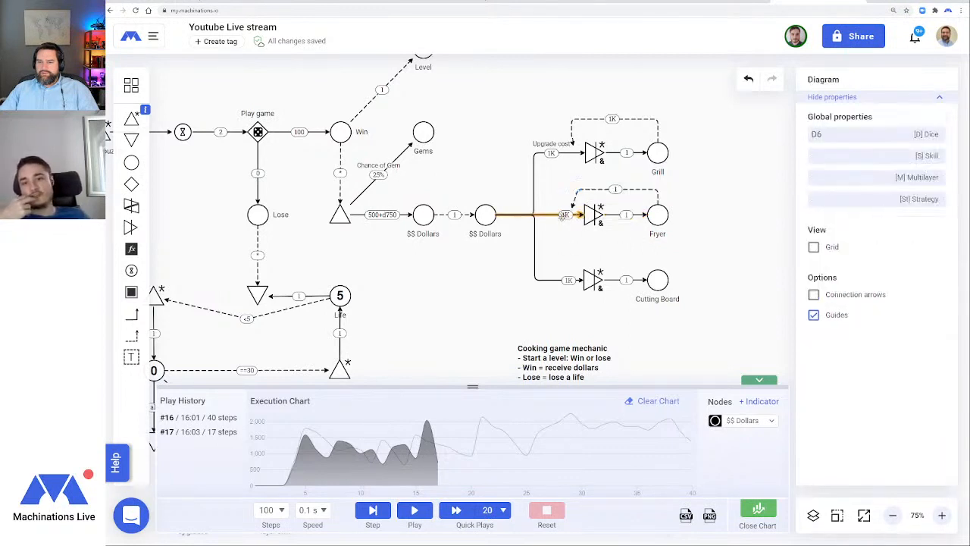
left_click(650, 188)
left_click(834, 250)
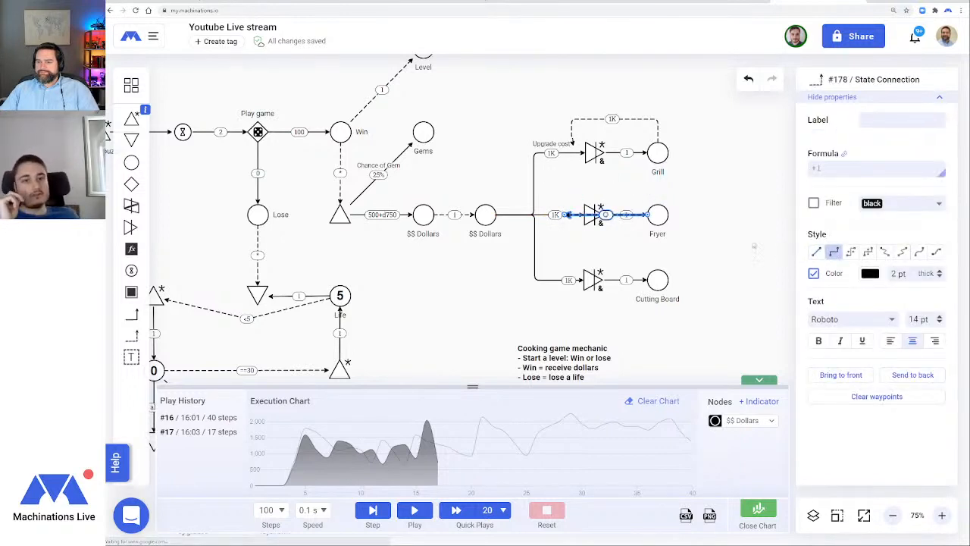
left_click_drag(605, 215, 609, 186)
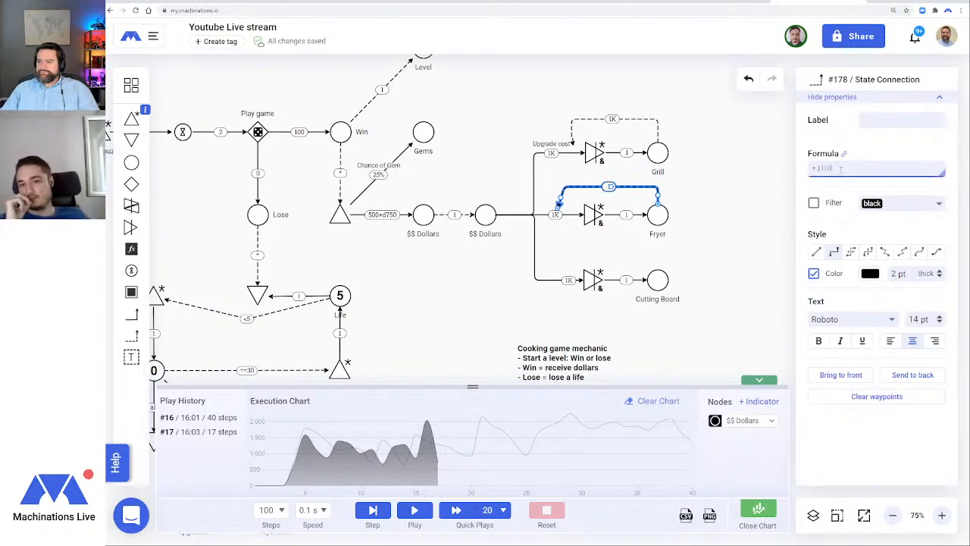
left_click(694, 233)
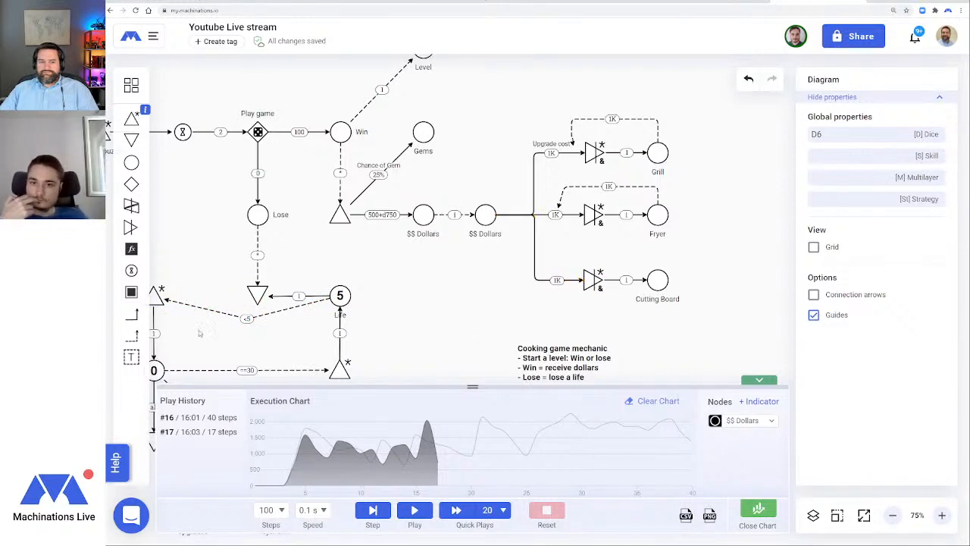
Add a state connection with formula +1000 from the Cutting Board pool to its incoming cost connection, looped above the converter
left_click_drag(651, 279, 607, 255)
left_click(727, 264)
left_click(643, 253)
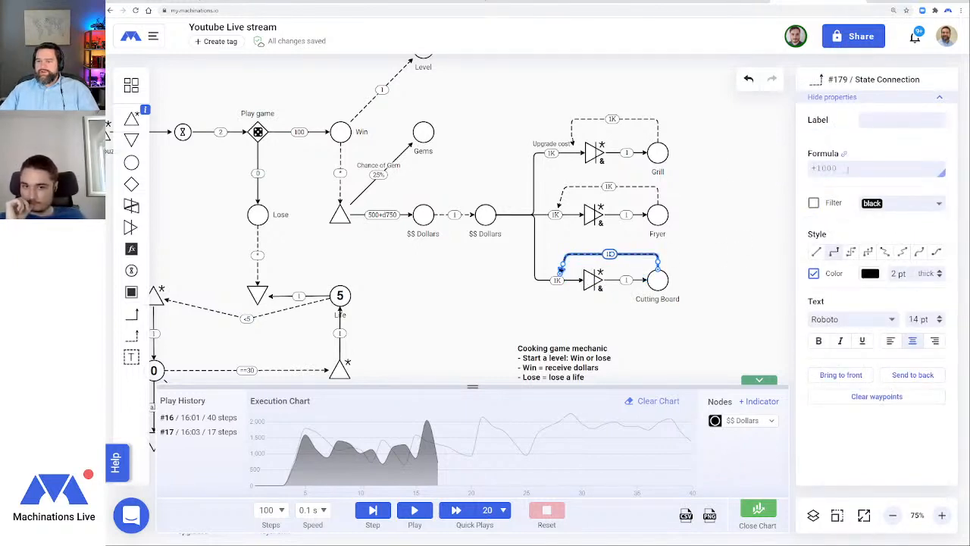
Reroute the Grill's +1000 state connection so its loop matches the shape of the Fryer and Cutting Board ones
left_click(639, 119)
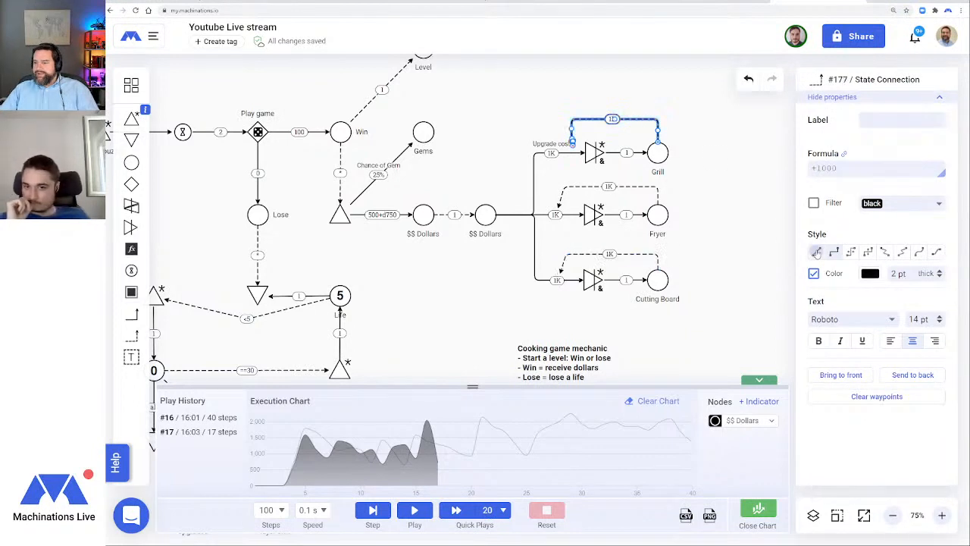
left_click(816, 252)
left_click(833, 252)
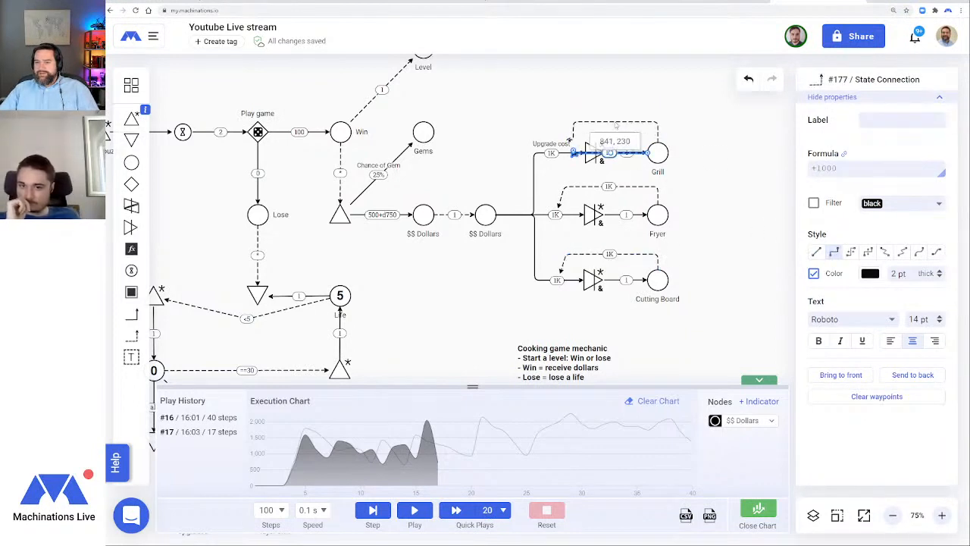
left_click(731, 155)
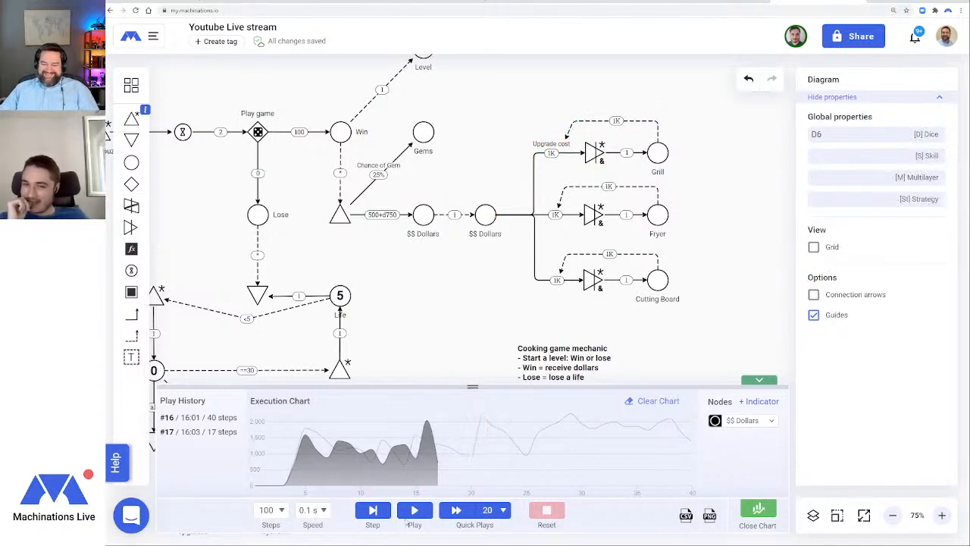
Run the simulation to examine the rising costs of all three upgrades and check the Grill pool's capacity limit
left_click(415, 510)
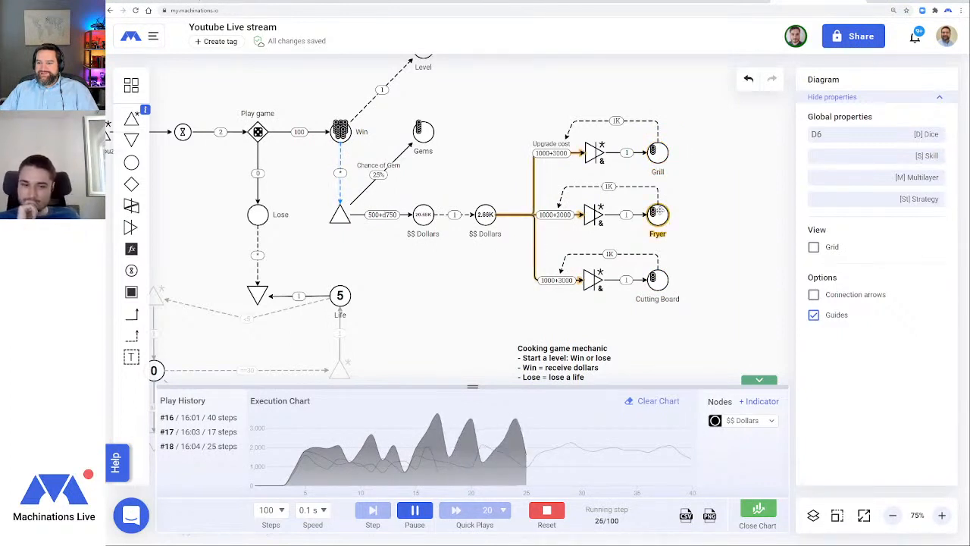
left_click(657, 152)
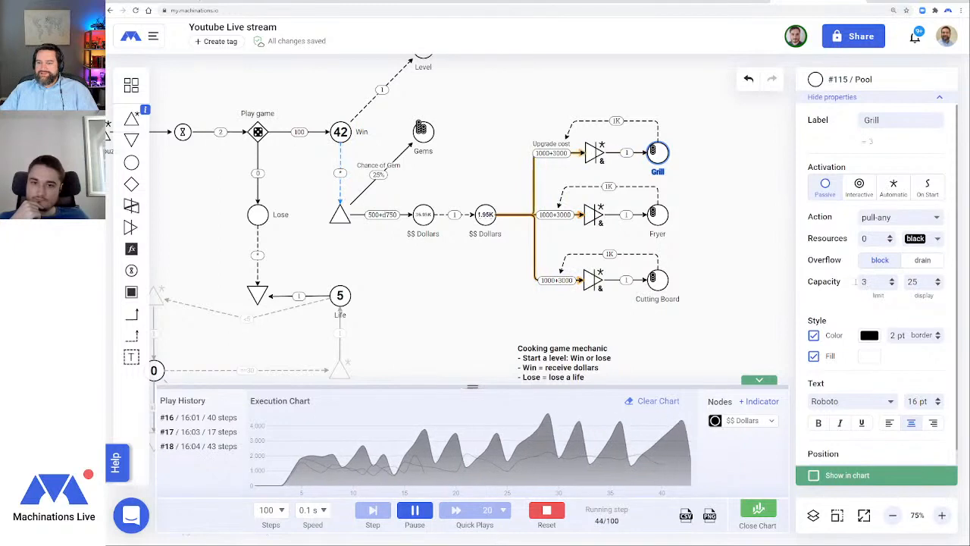
left_click(711, 187)
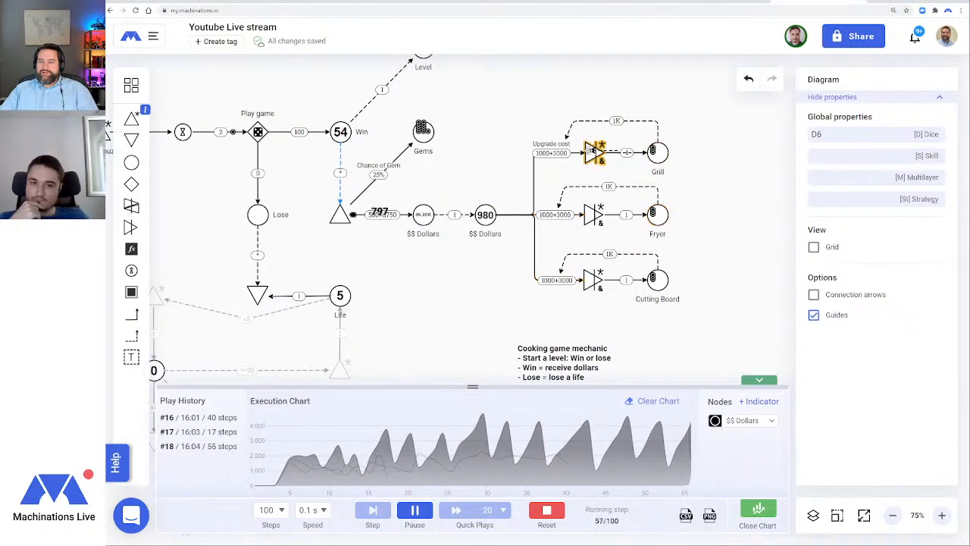
Add a state connection with condition <3 from the Grill pool to its converter, routed below it, and reset the simulation
left_click(626, 152)
mouse_move(625, 153)
left_mouse_down()
mouse_move(625, 186)
mouse_move(625, 169)
left_mouse_up()
left_click_drag(836, 169, 808, 171)
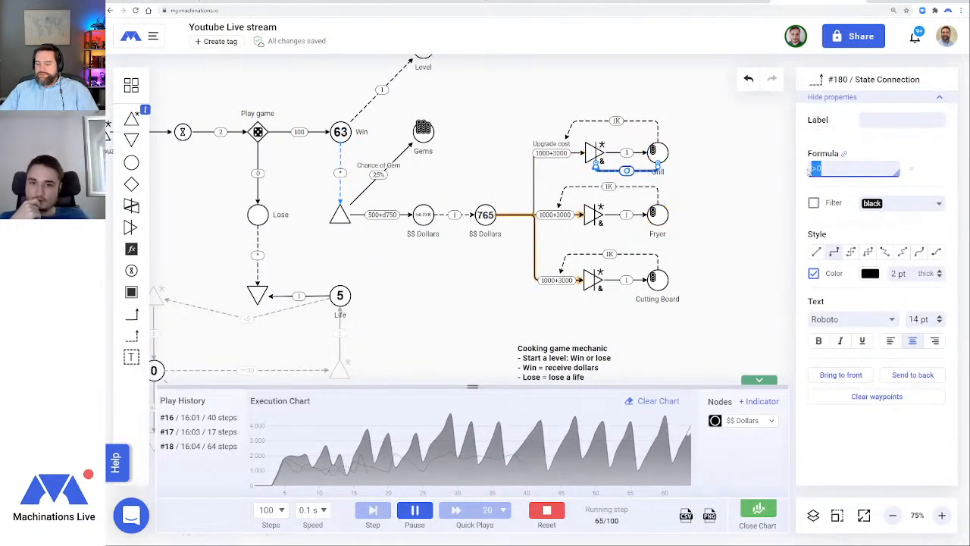
type("<3")
key("Return")
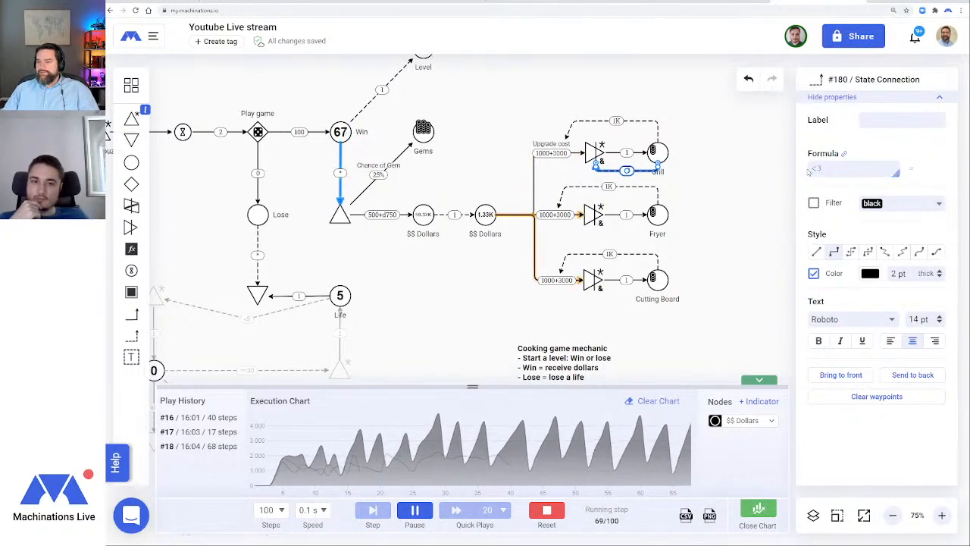
left_click(776, 188)
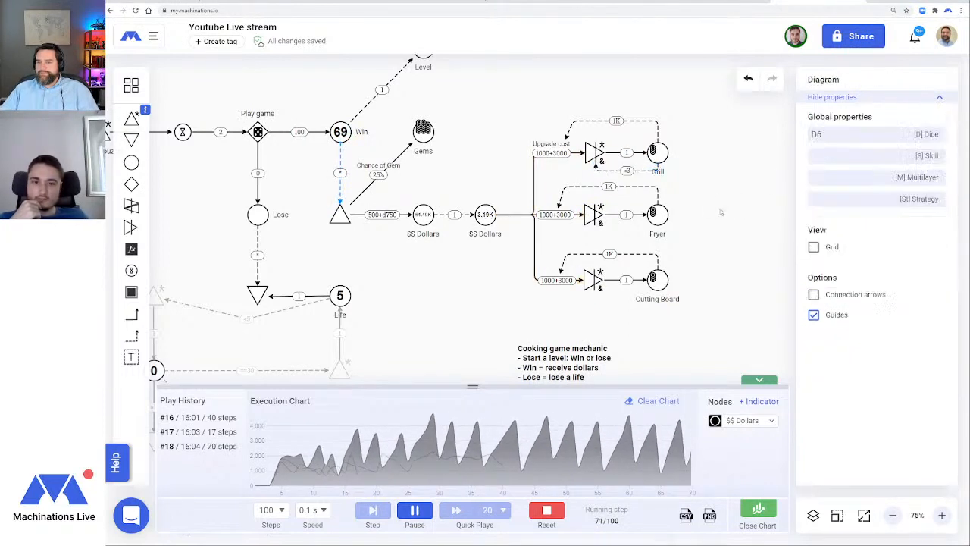
left_click(546, 509)
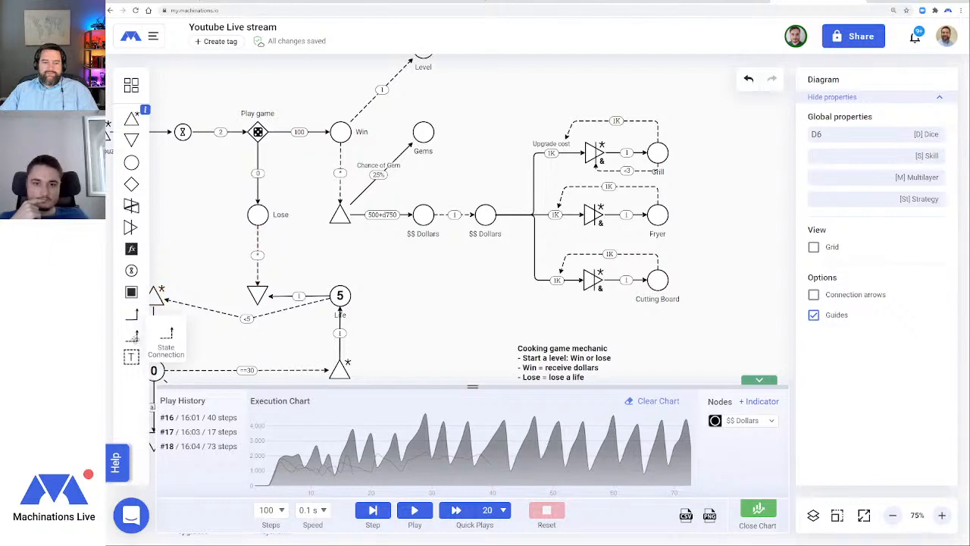
Add a state connection with condition <3 from the Fryer pool to its converter, routed below it
left_click(299, 305)
left_click(593, 215)
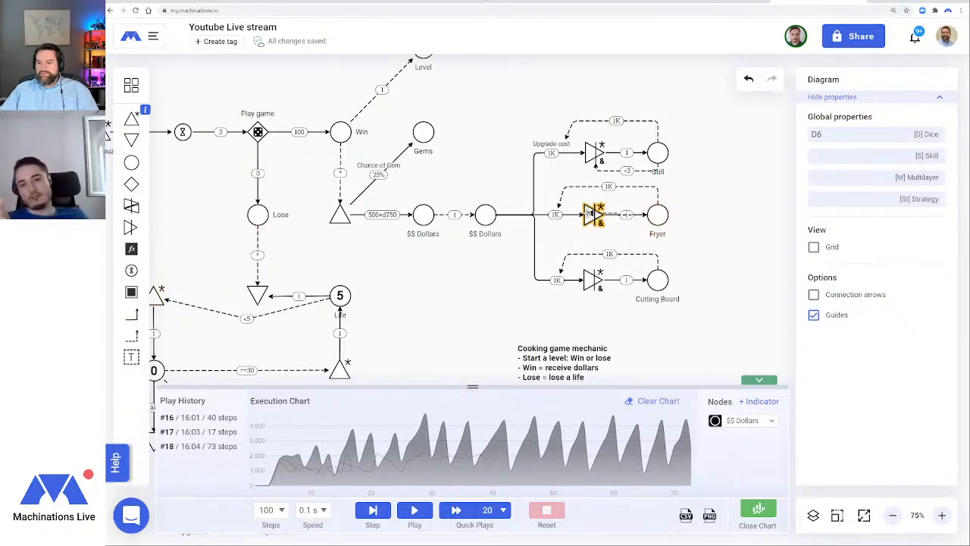
left_click(625, 215)
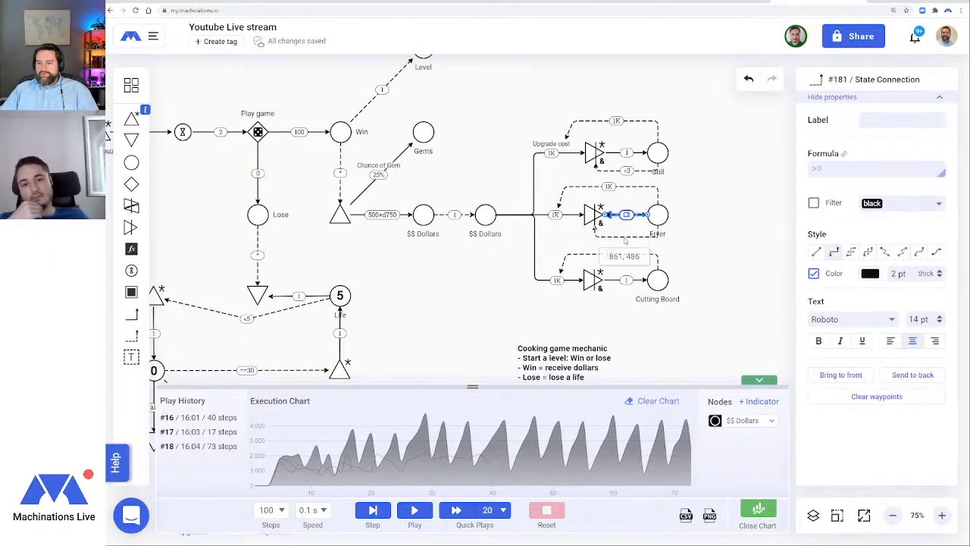
left_click_drag(624, 240, 626, 237)
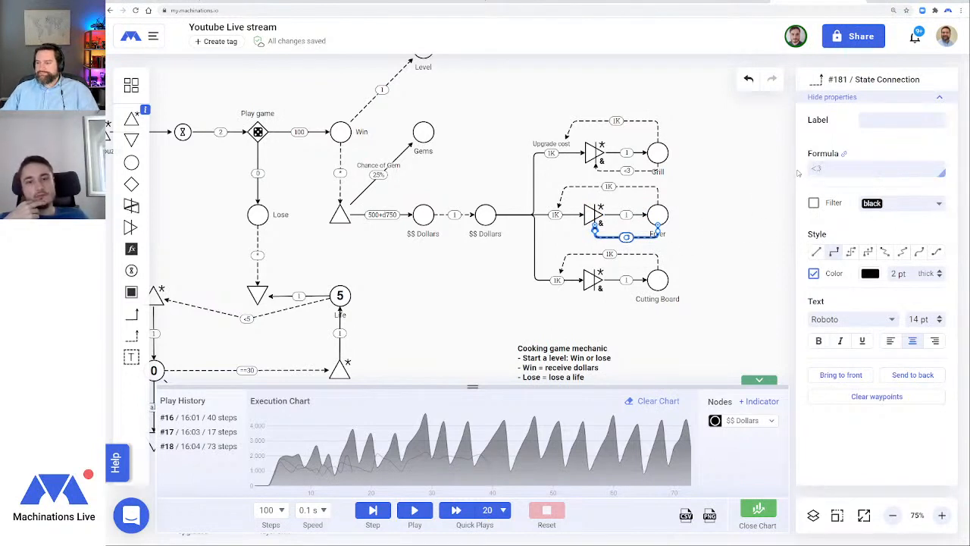
left_click(565, 305)
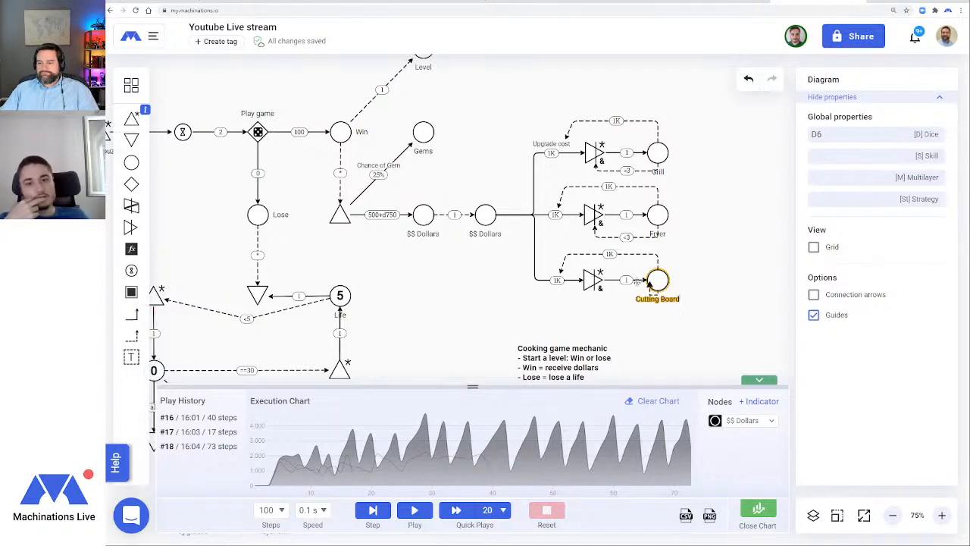
Add a state connection with condition <3 from the Cutting Board pool to its converter, routed below it
left_click(608, 286)
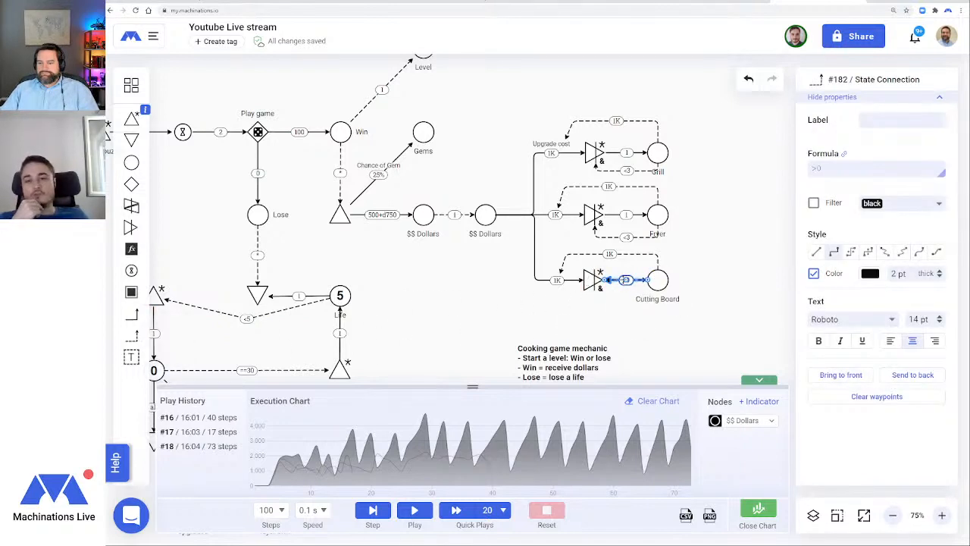
left_click_drag(625, 279, 625, 304)
left_click(838, 167)
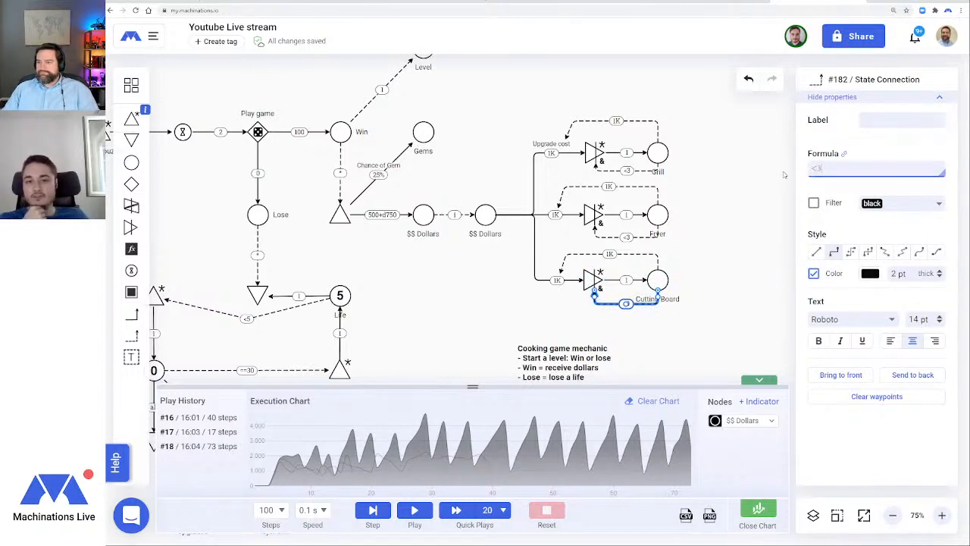
left_click(715, 235)
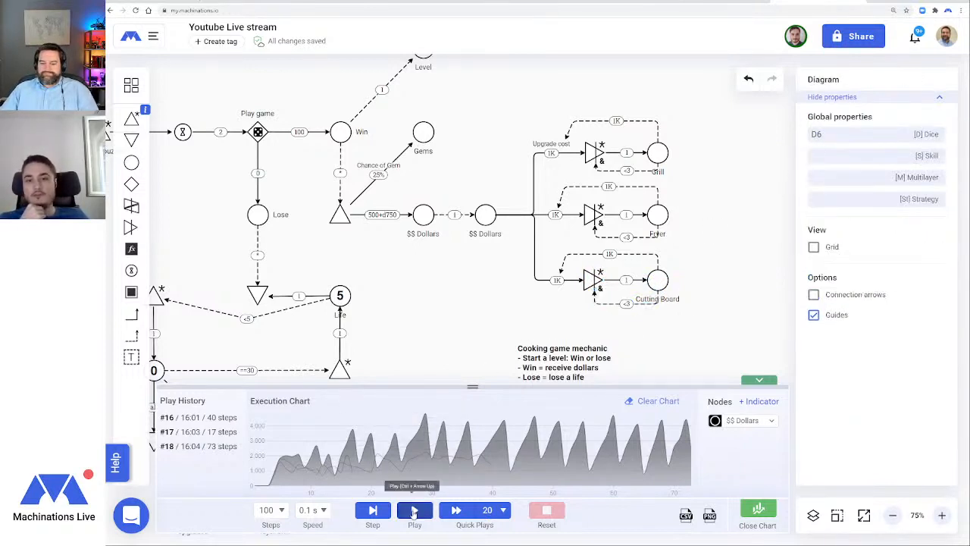
Clear the chart and run the simulation to check that all three upgrades stop at level 3, resetting when done
left_click(656, 401)
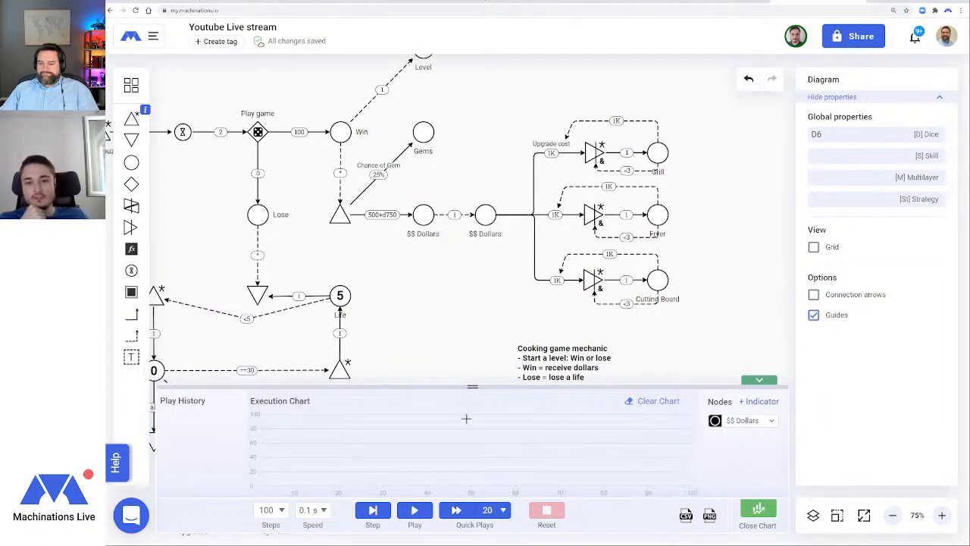
left_click(414, 510)
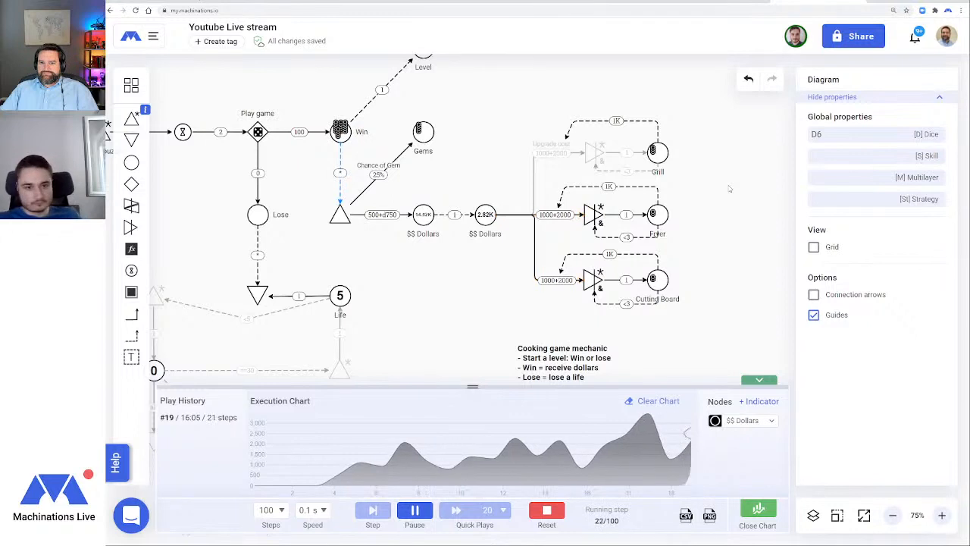
scroll(720, 219, "up", 2)
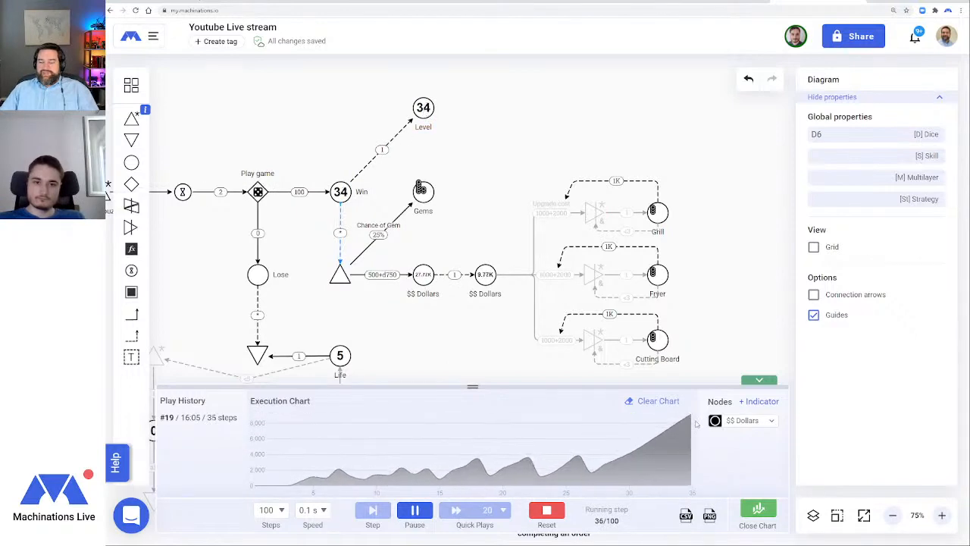
left_click(546, 509)
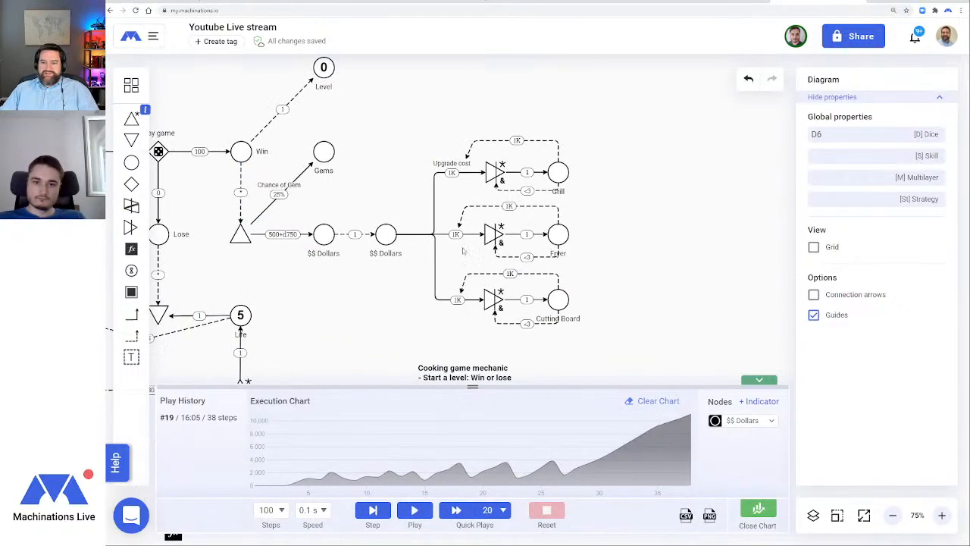
Place a register beside the upgrade pools and link Grill, Fryer and Cutting Board to it with state connections a, b and c
left_click_drag(131, 249, 671, 262)
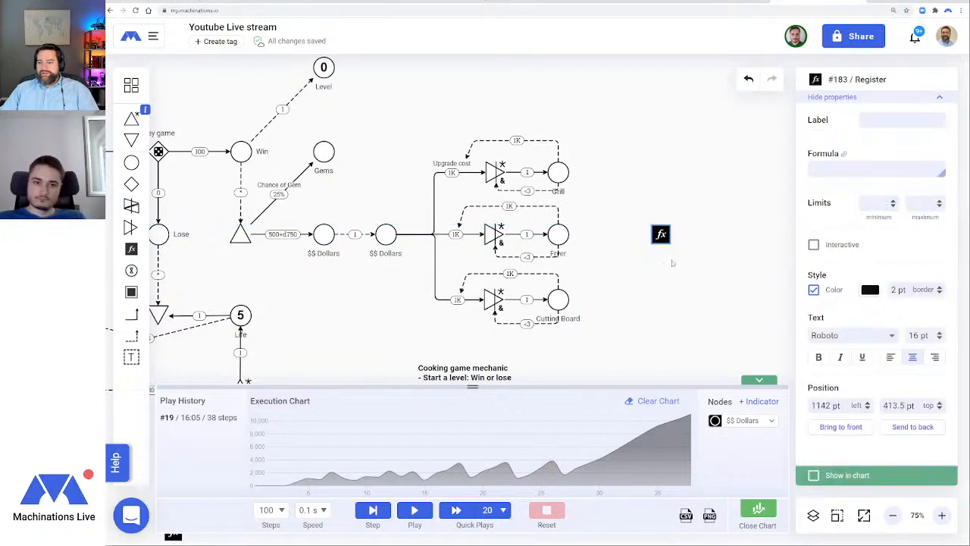
left_click(132, 336)
left_click_drag(559, 174, 660, 235)
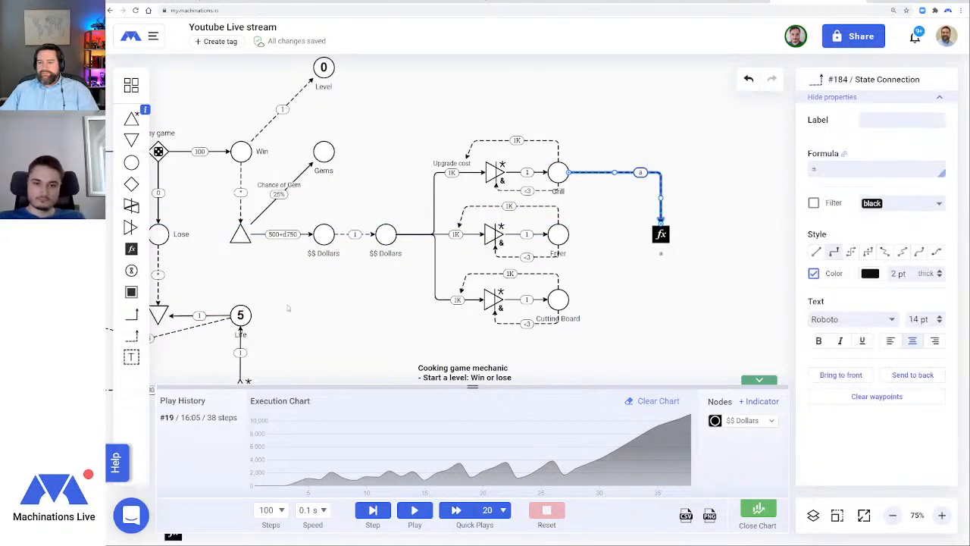
left_click(132, 336)
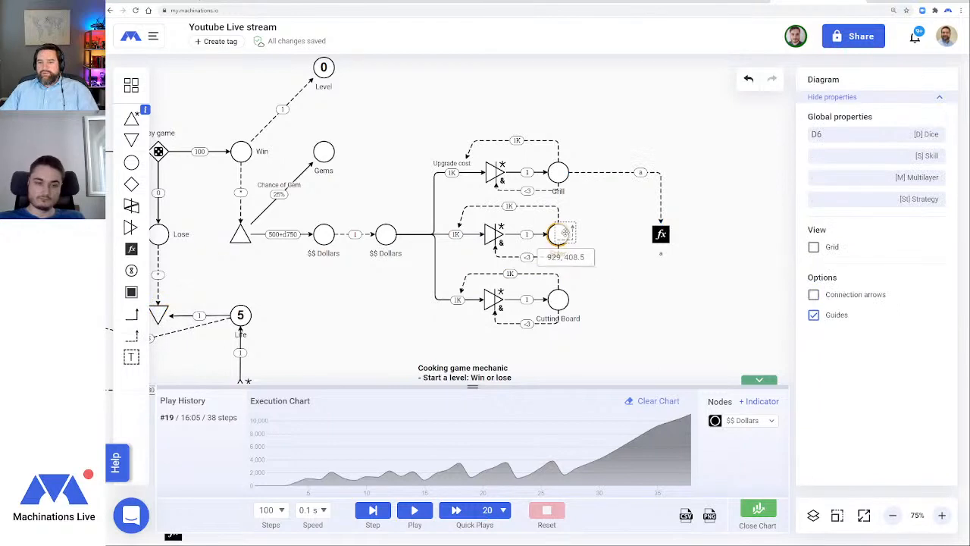
left_click_drag(558, 234, 659, 234)
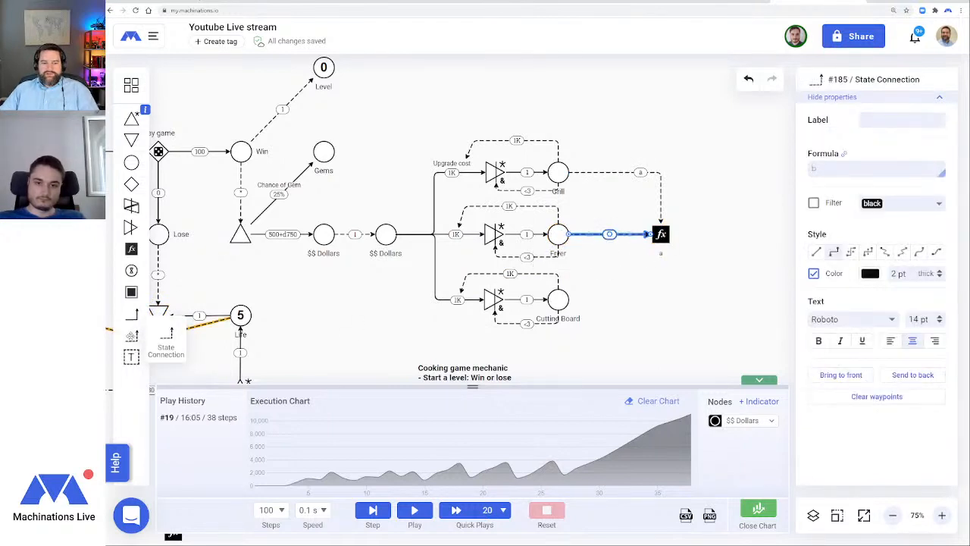
left_click(132, 336)
left_click_drag(558, 300, 662, 237)
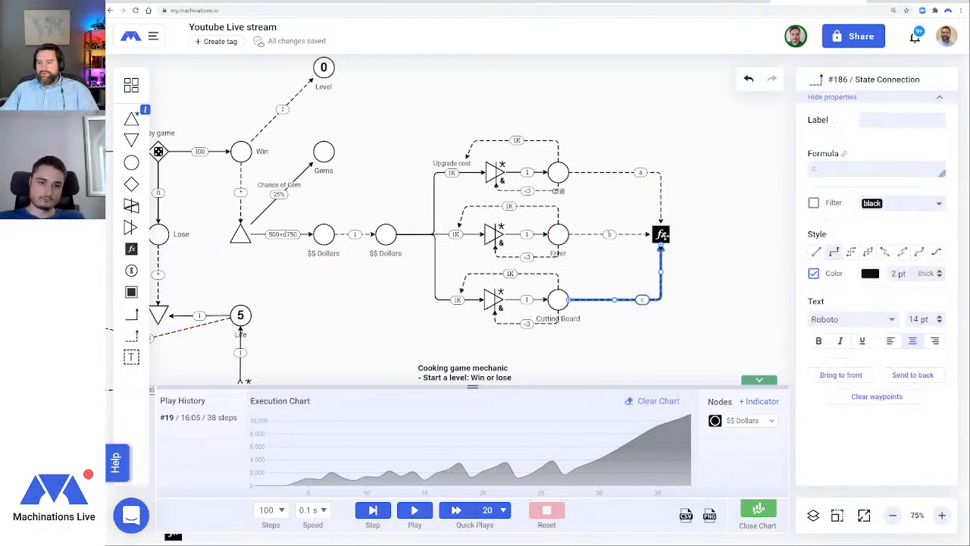
Set the register's formula to a+b+c and move its label to the register's right side
left_click(661, 235)
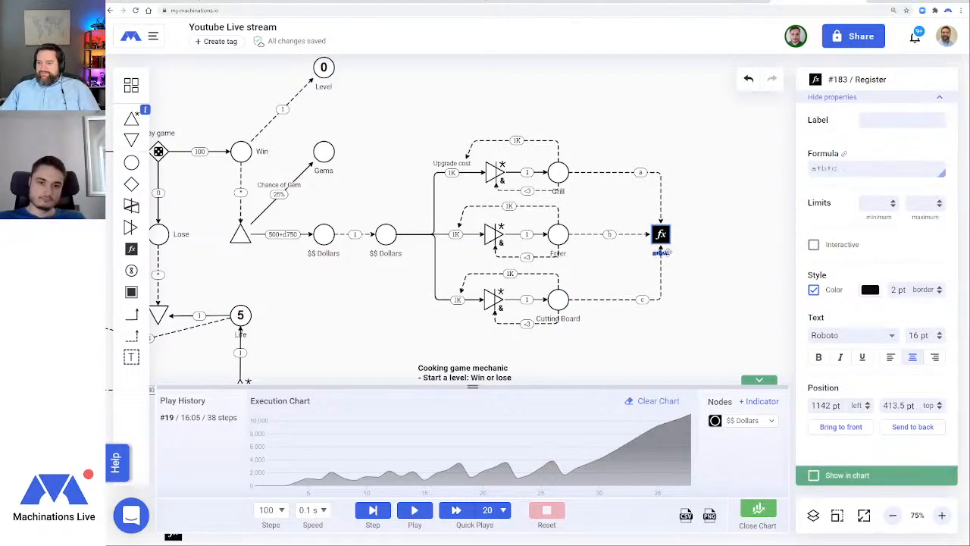
left_click(681, 249)
left_click(661, 233)
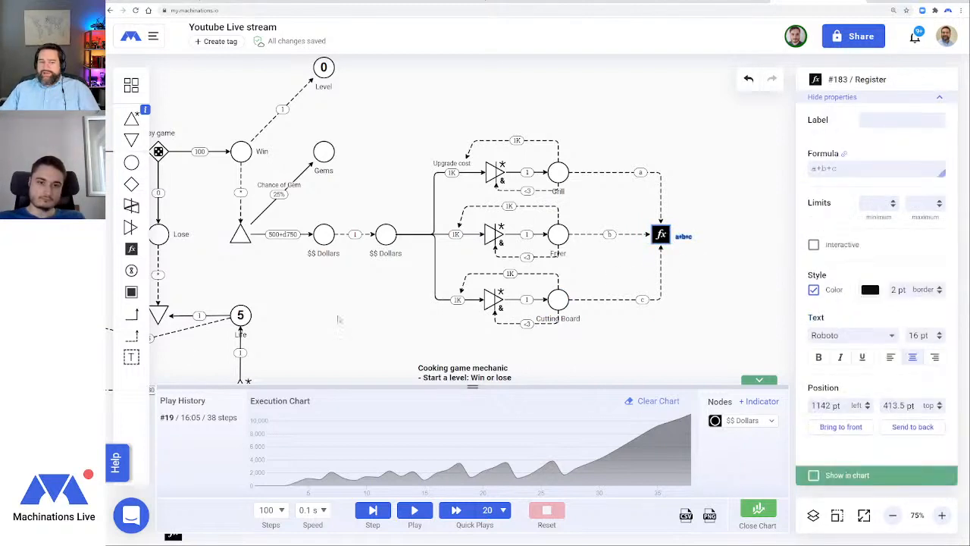
Add an end condition to the right of the register, linked from it by a state connection with condition ==9
left_click(131, 292)
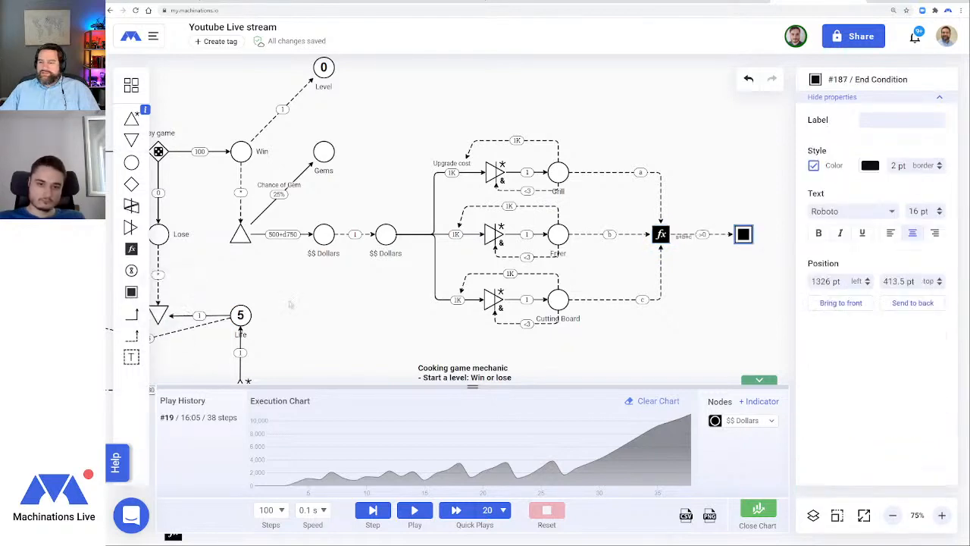
left_click(724, 235)
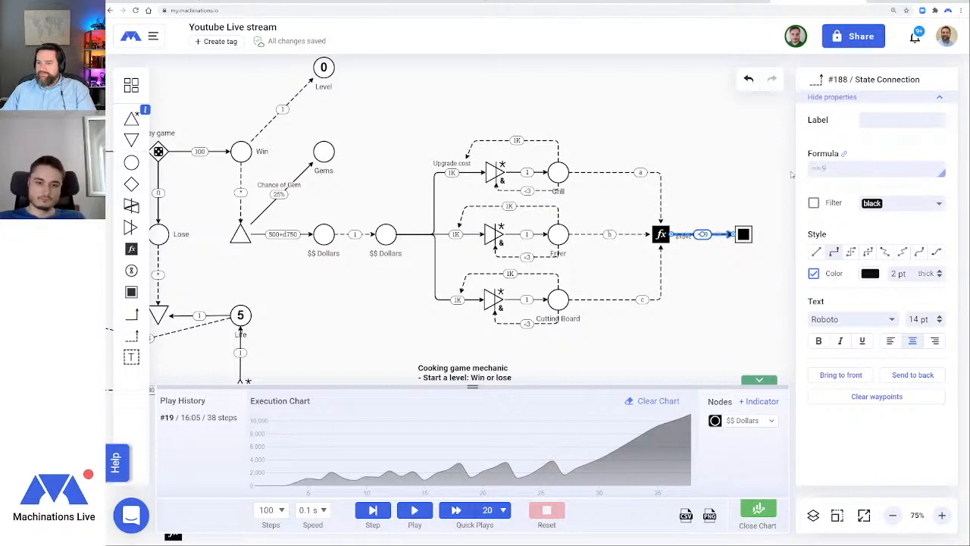
left_click(676, 361)
Clear the chart, run a batch of 5 quick plays and enlarge the chart area to view the results
left_click(653, 405)
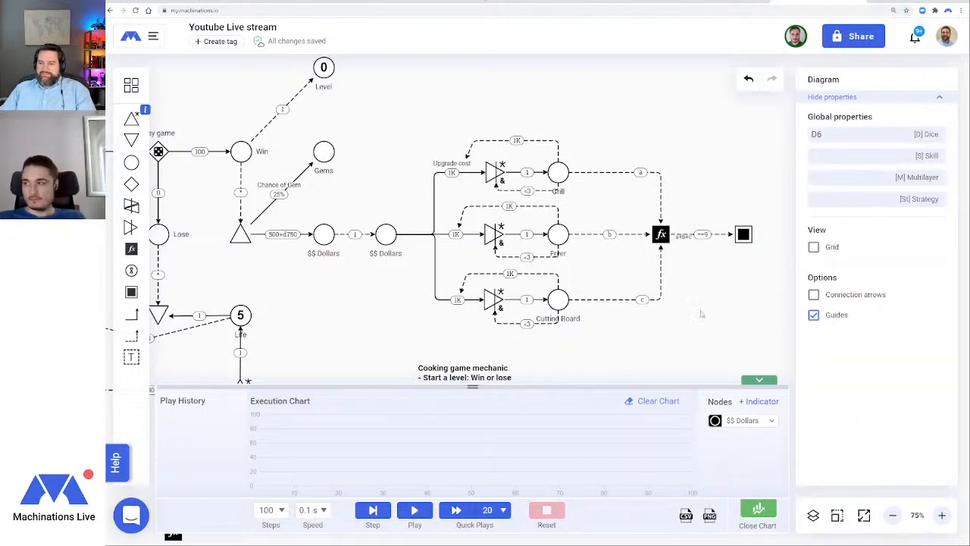
left_click(485, 510)
left_click(495, 438)
left_click(456, 509)
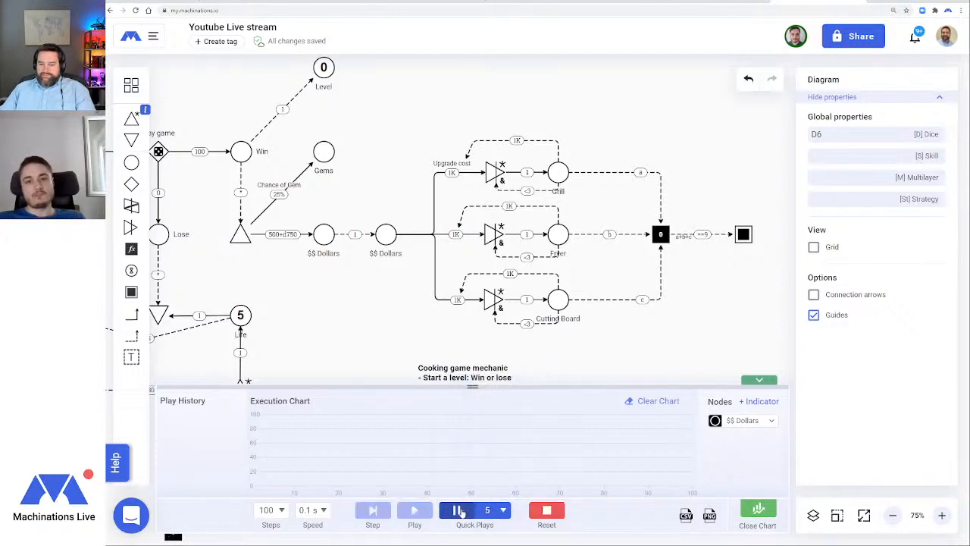
left_click_drag(664, 385, 685, 326)
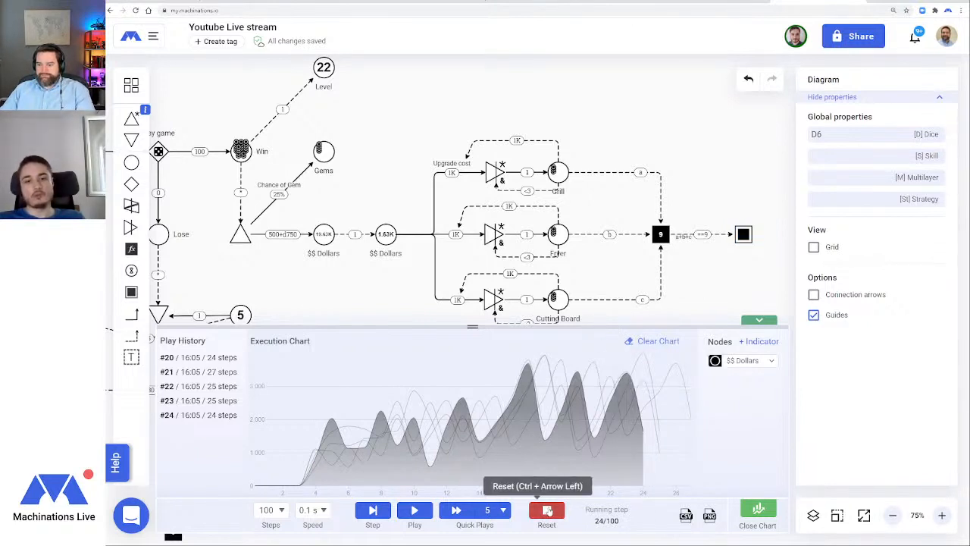
Colour the Level pool purple (RGB 156, 39, 176) and show it in the cleared execution chart
left_click(658, 341)
left_click(324, 69)
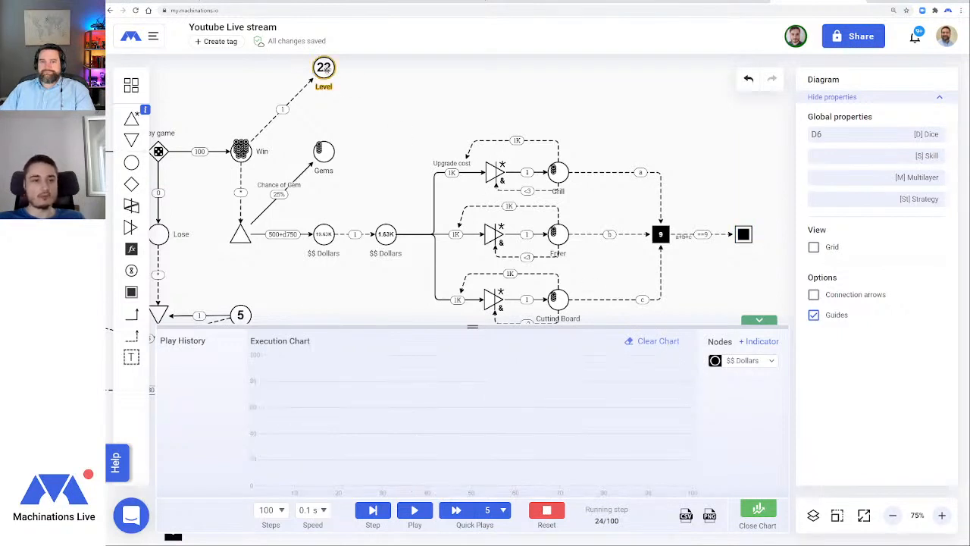
left_click(869, 335)
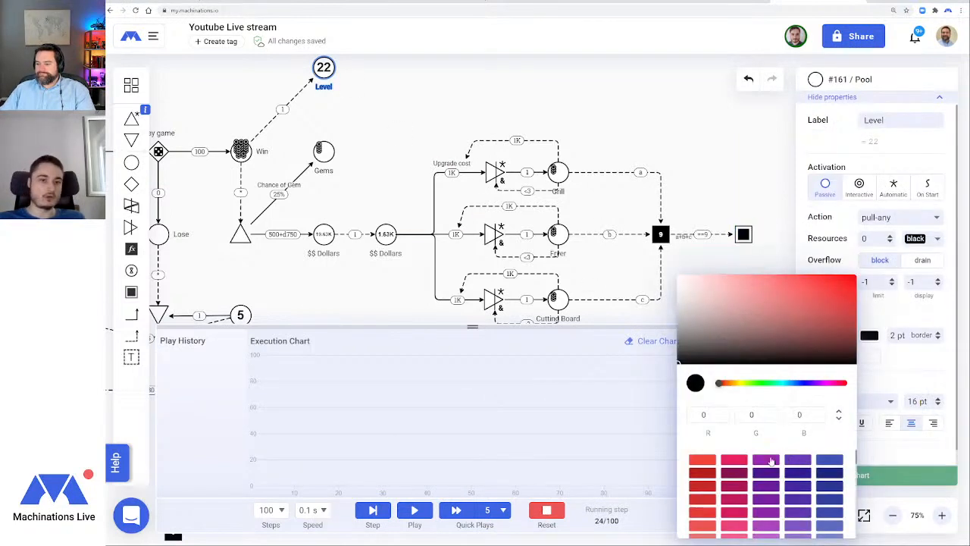
left_click(767, 462)
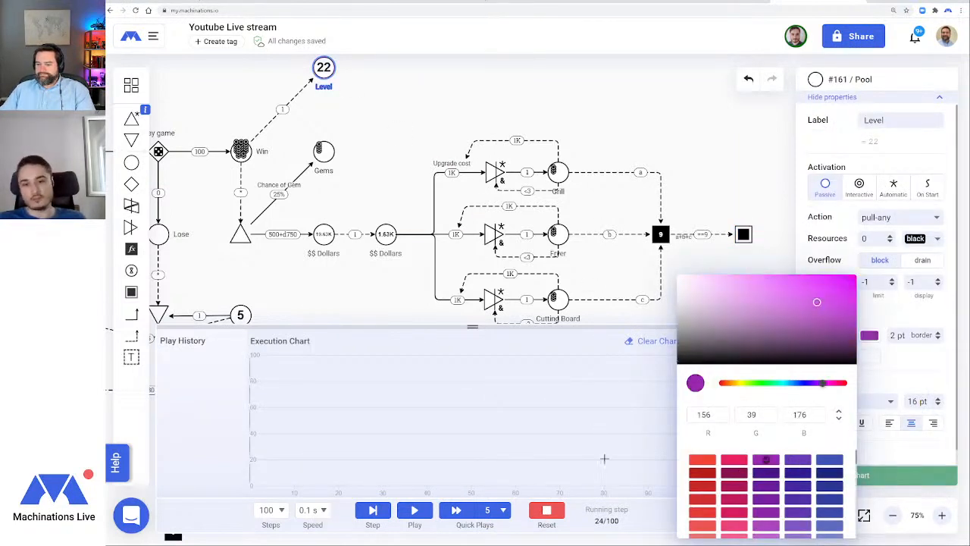
left_click(813, 475)
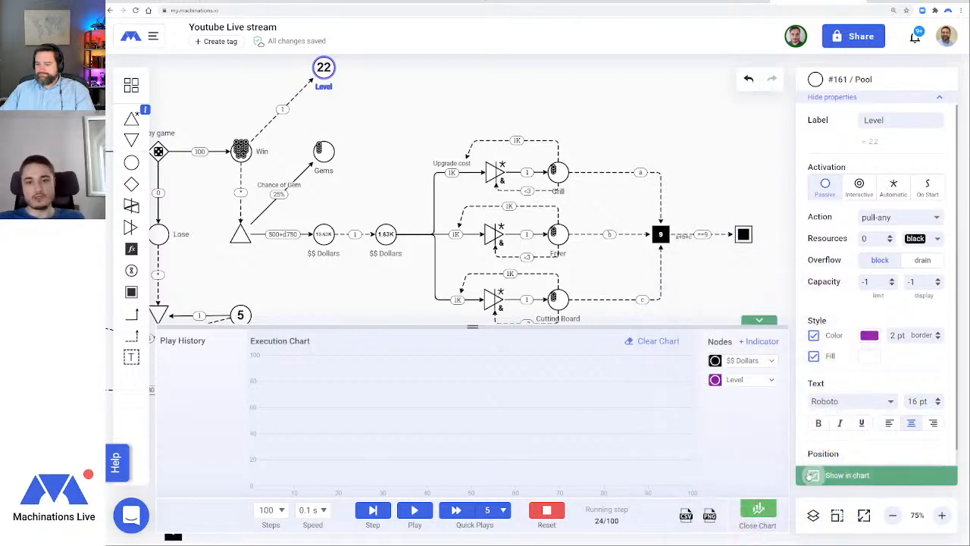
Plot the Level series on the chart's right scale and run the 5 quick plays again
left_click(771, 381)
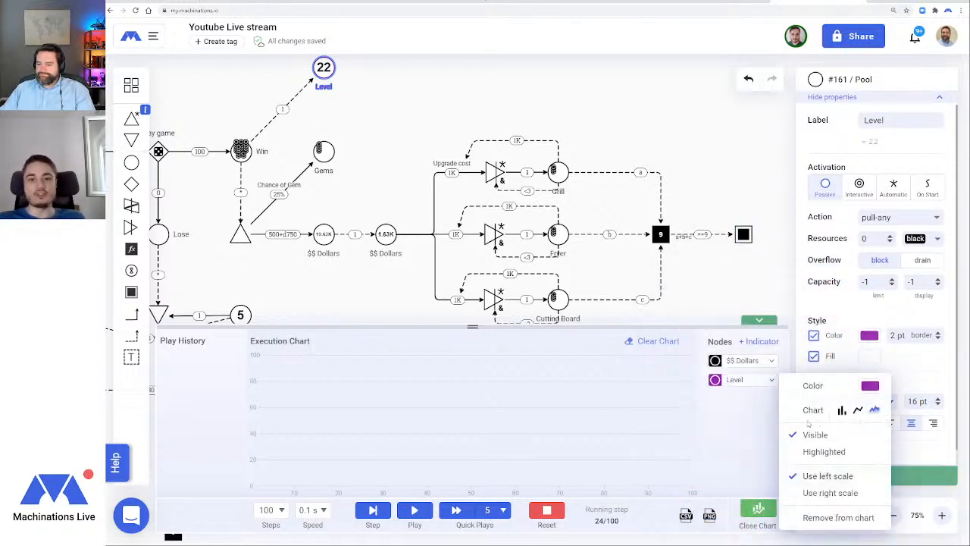
left_click(827, 493)
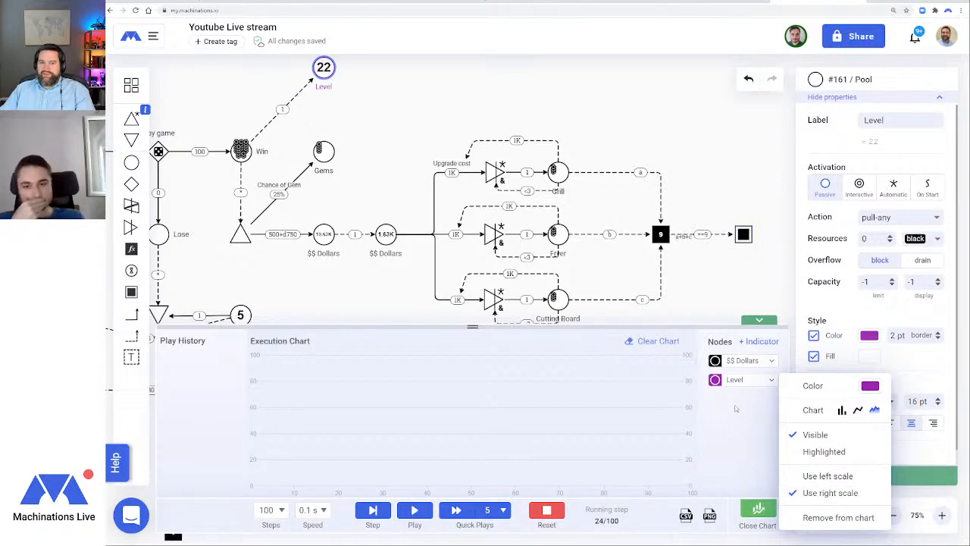
left_click(818, 476)
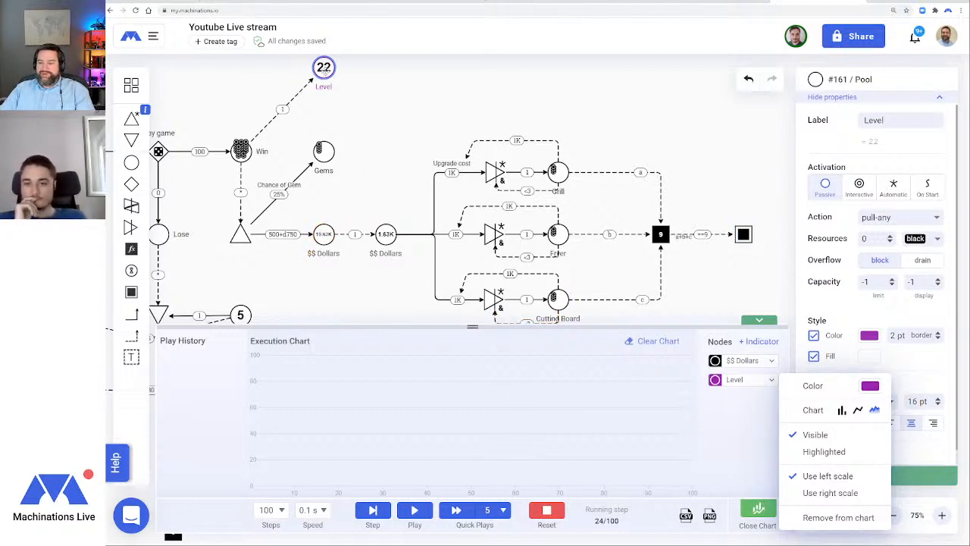
left_click(741, 415)
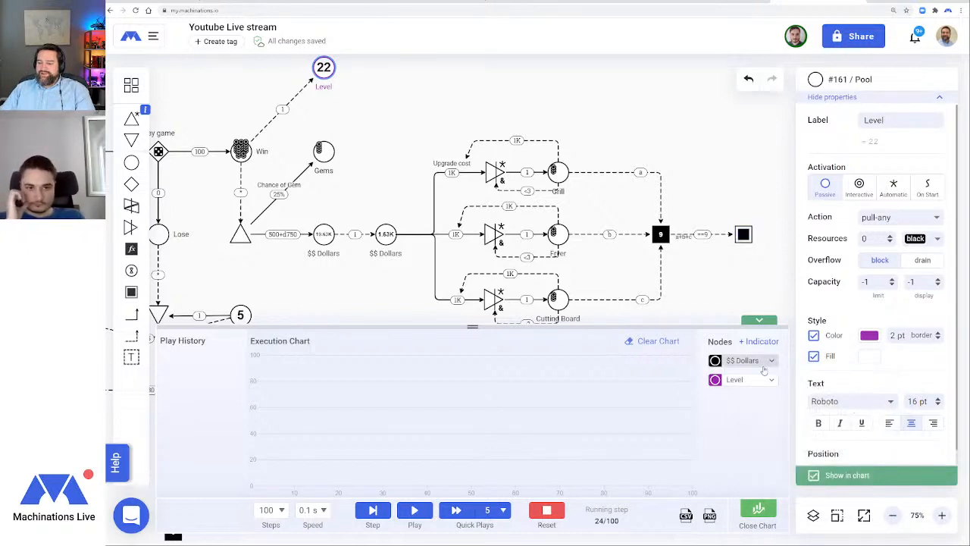
left_click(765, 364)
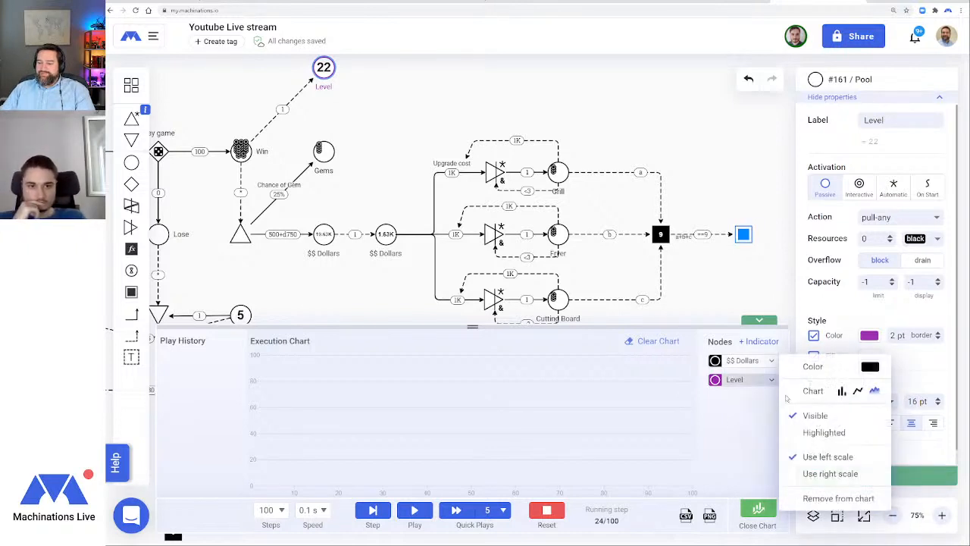
left_click(744, 388)
left_click(829, 492)
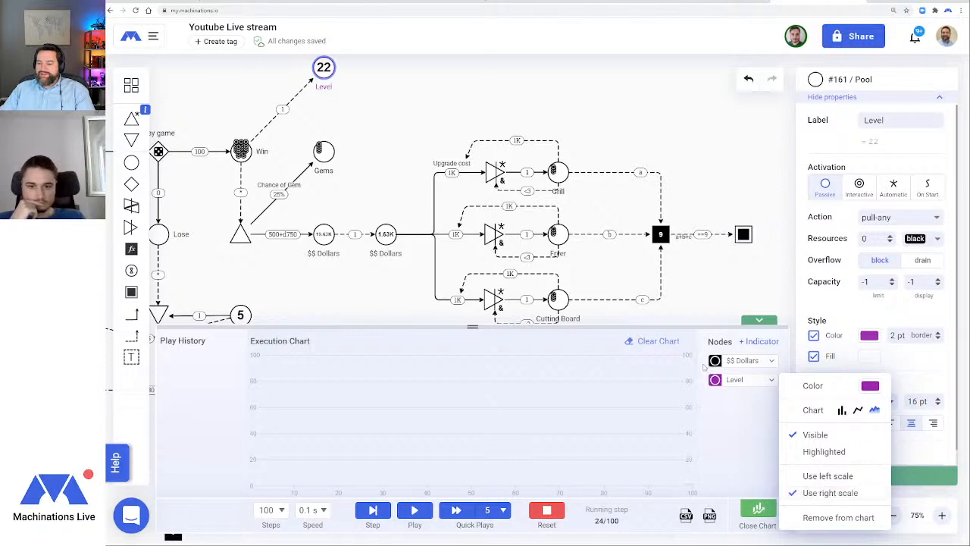
left_click(701, 460)
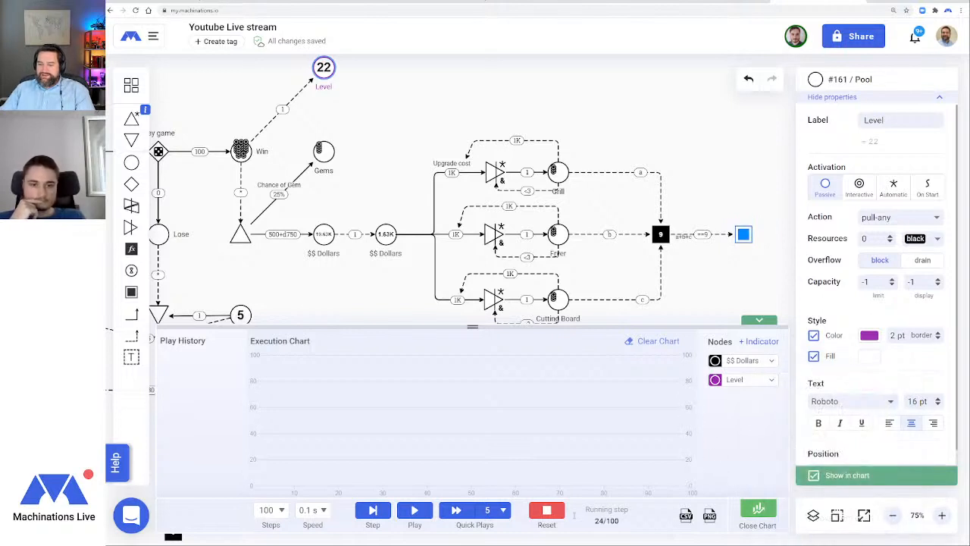
left_click(455, 512)
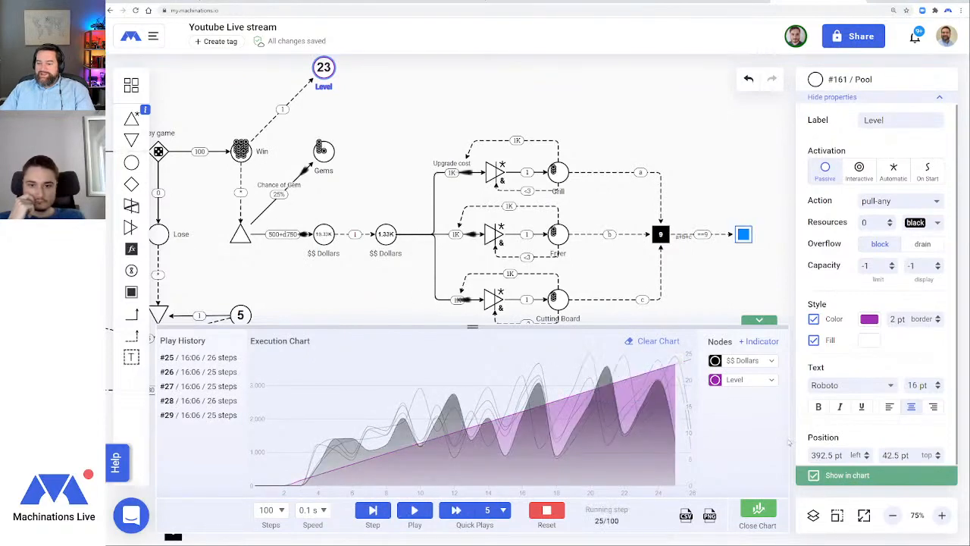
Add a mean average indicator for the Level series to the execution chart
left_click(769, 342)
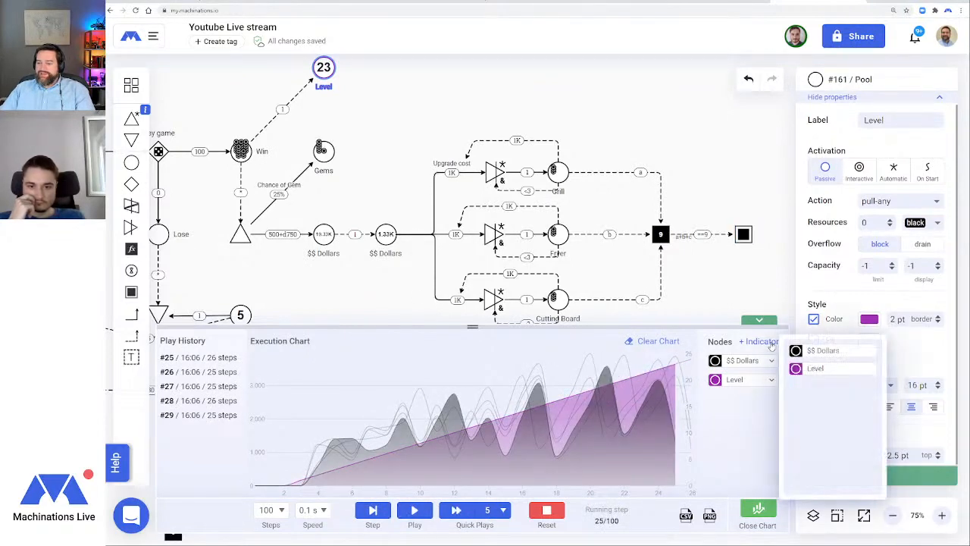
left_click(818, 369)
left_click(828, 380)
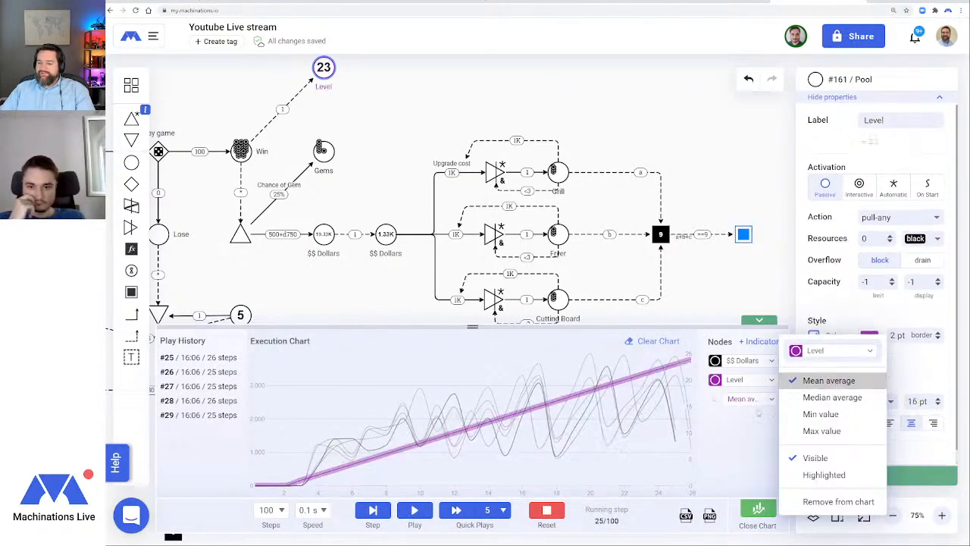
left_click(731, 451)
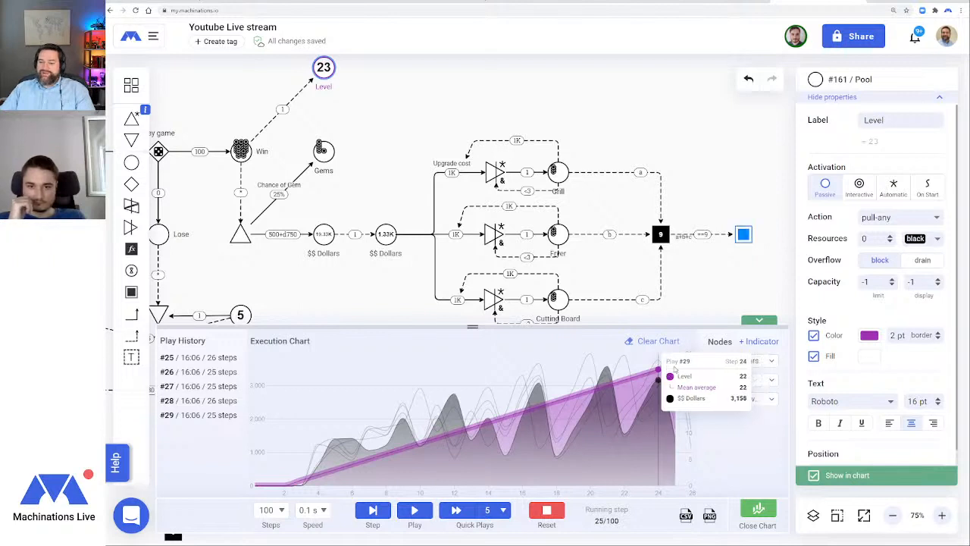
left_click(729, 148)
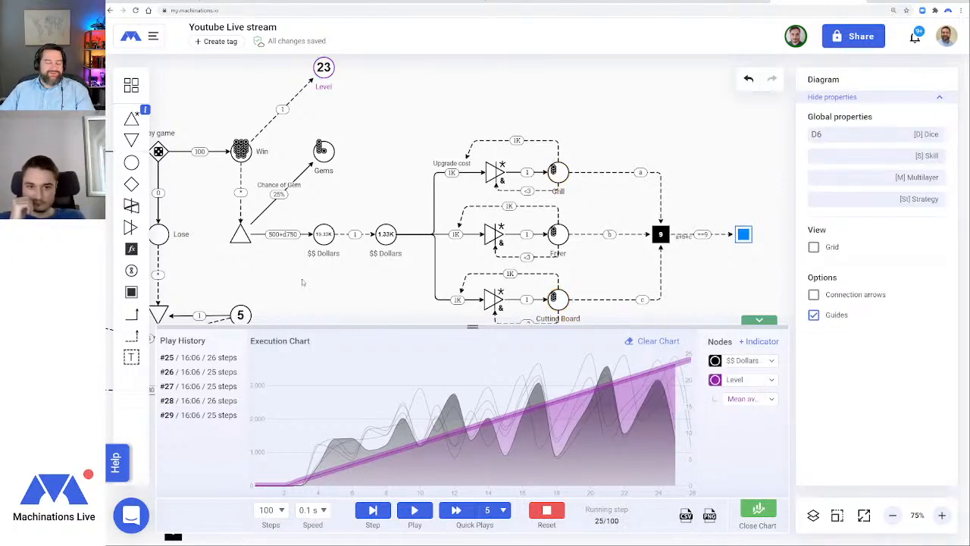
Move the Cooking game mechanic note below the life regeneration loop, to about 162.5 pt left and 916.5 pt top
scroll(346, 303, "down", 3)
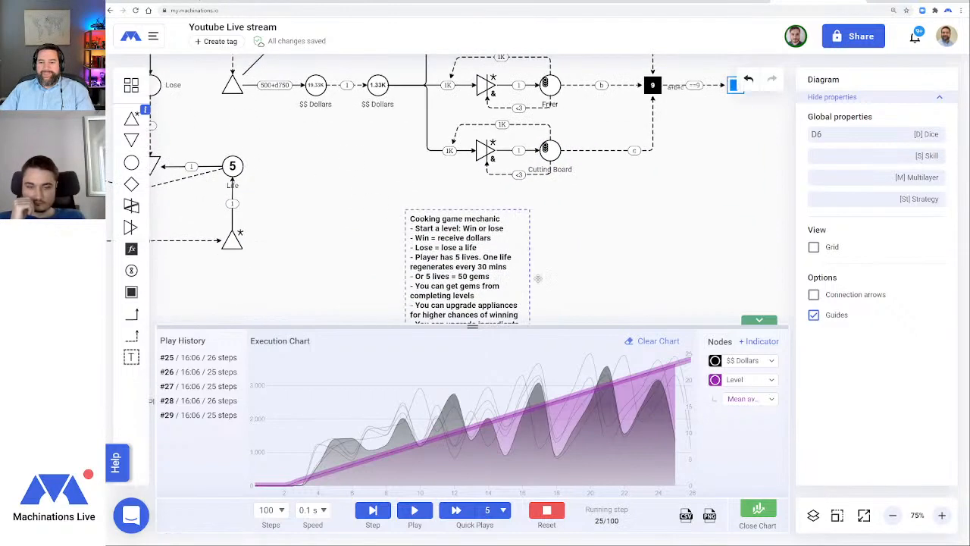
left_click(893, 515)
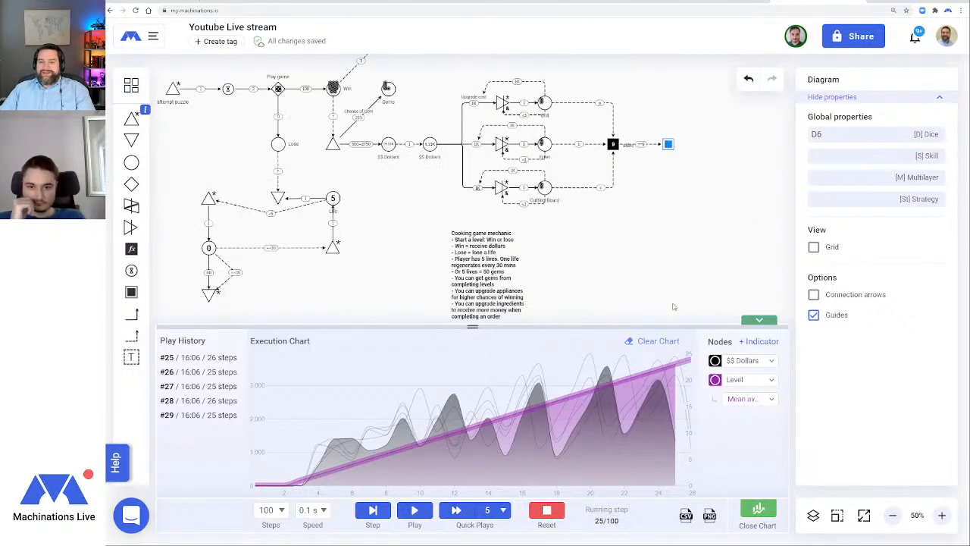
scroll(640, 288, "down", 1)
left_click_drag(470, 223, 330, 283)
left_click_drag(634, 233, 608, 264)
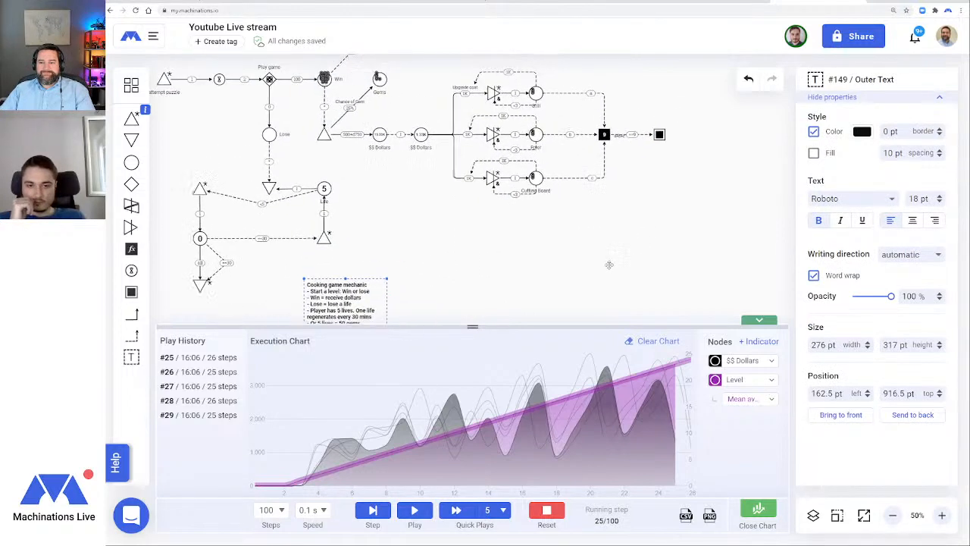
left_click(608, 264)
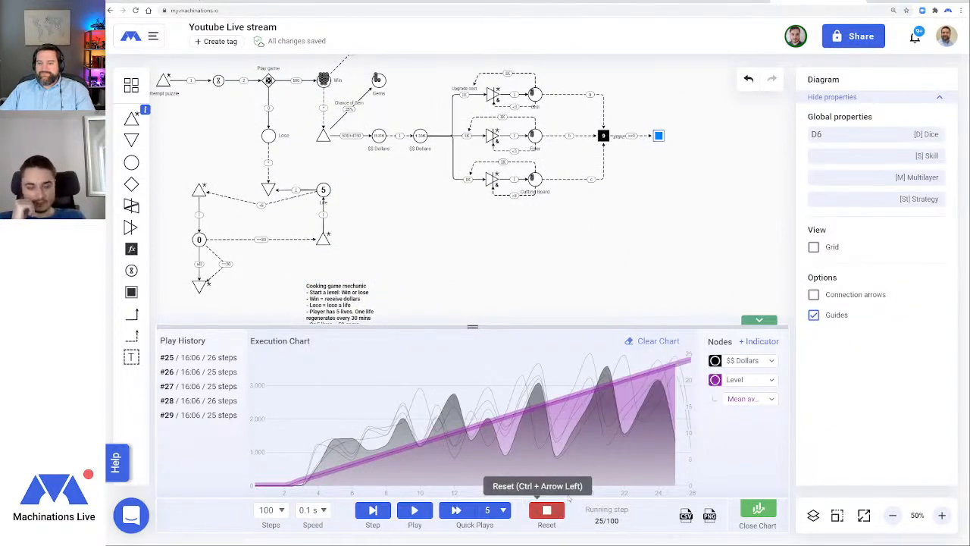
Delete the end condition, the register summing the upgrades and all the state connections attached to them
left_click(658, 135)
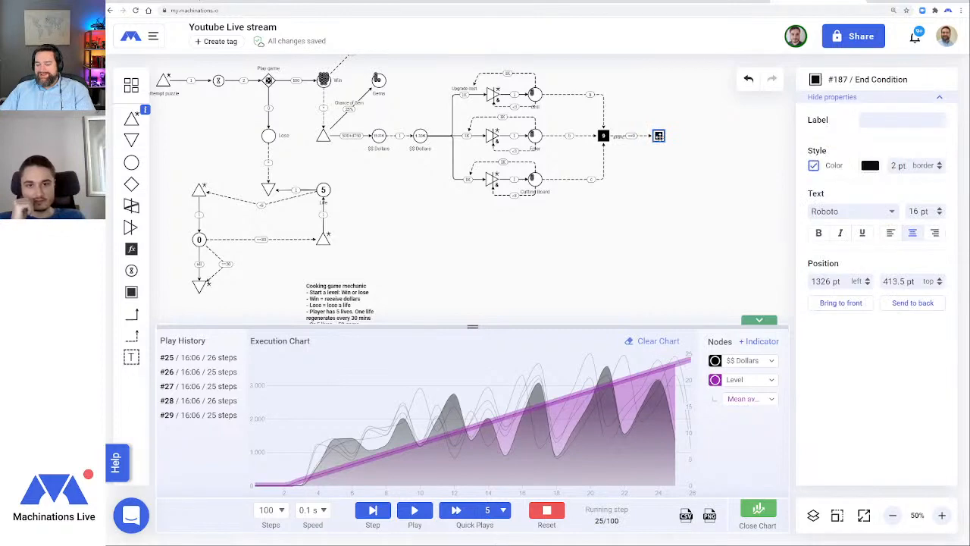
key("Delete")
left_click(627, 135)
left_click(603, 135)
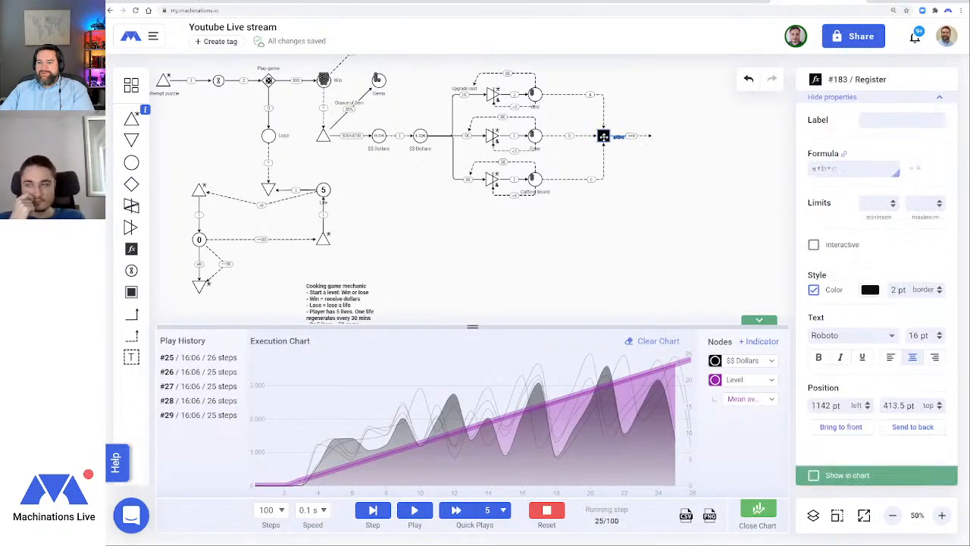
key("Delete")
left_click(604, 116)
key("Delete")
left_click(592, 136)
key("Delete")
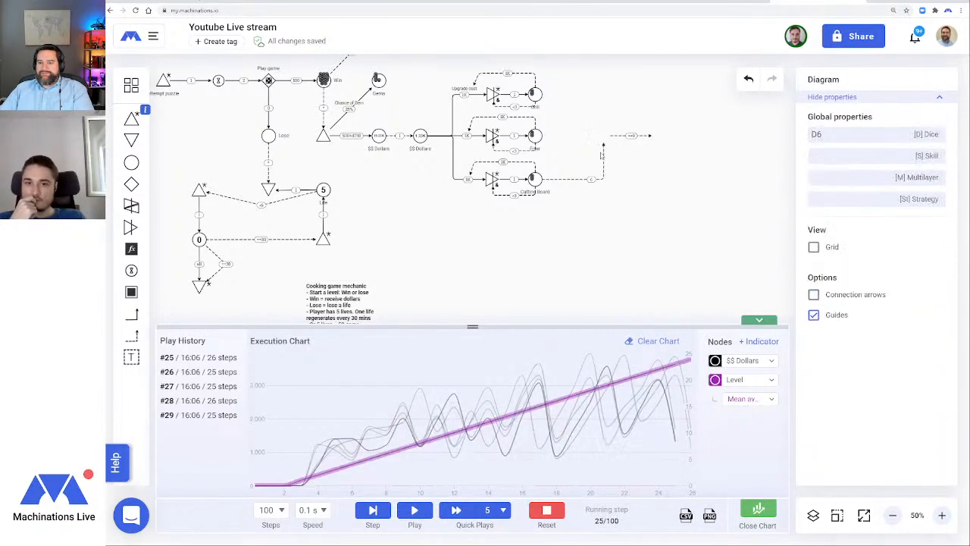
left_click(603, 148)
key("Delete")
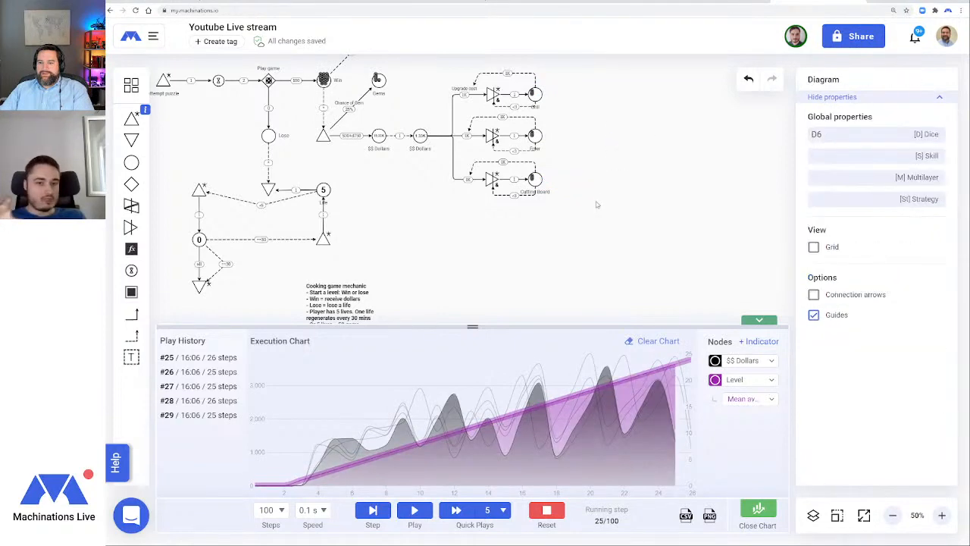
Shrink the execution chart area and close it to free up the canvas around the upgrade branches
right_click(600, 204)
left_click(614, 158)
left_click_drag(595, 224, 620, 271)
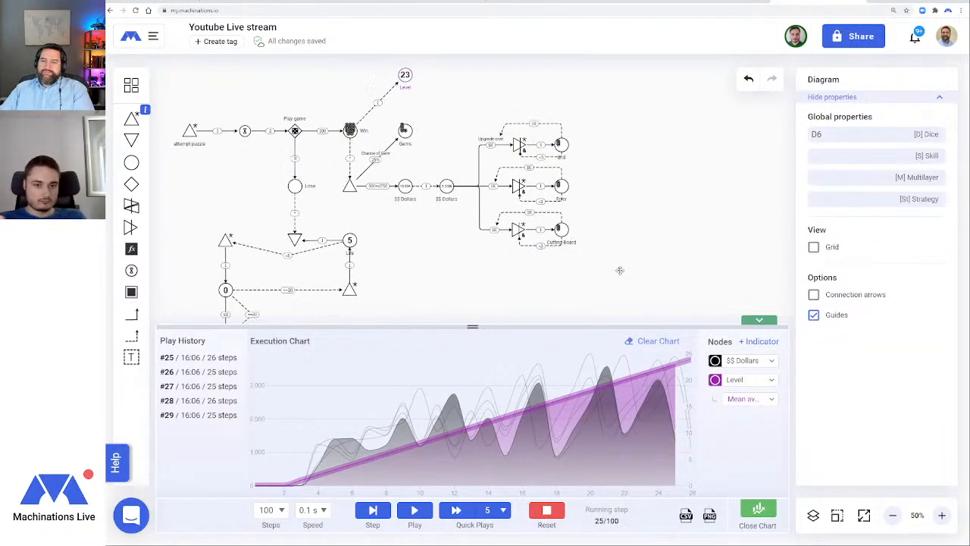
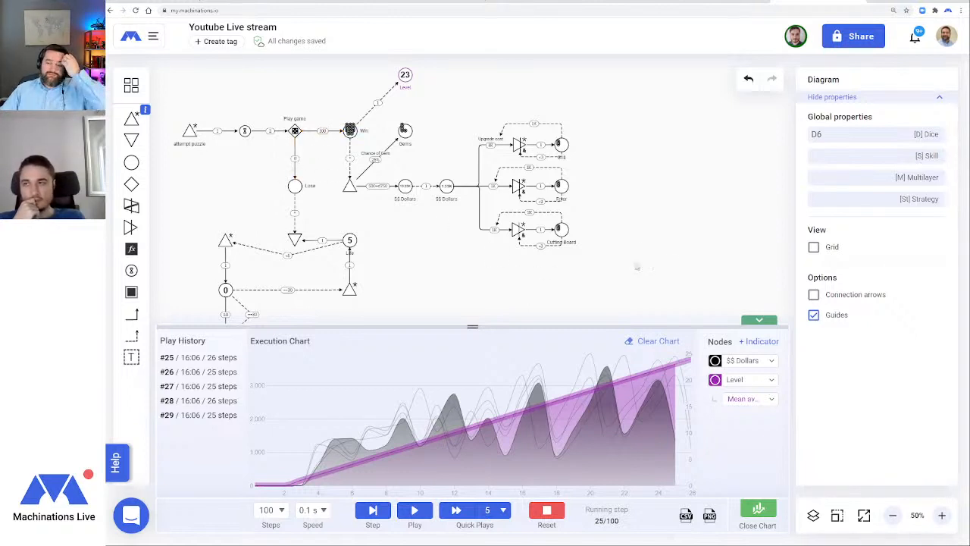
left_click_drag(627, 236, 716, 287)
left_click(942, 515)
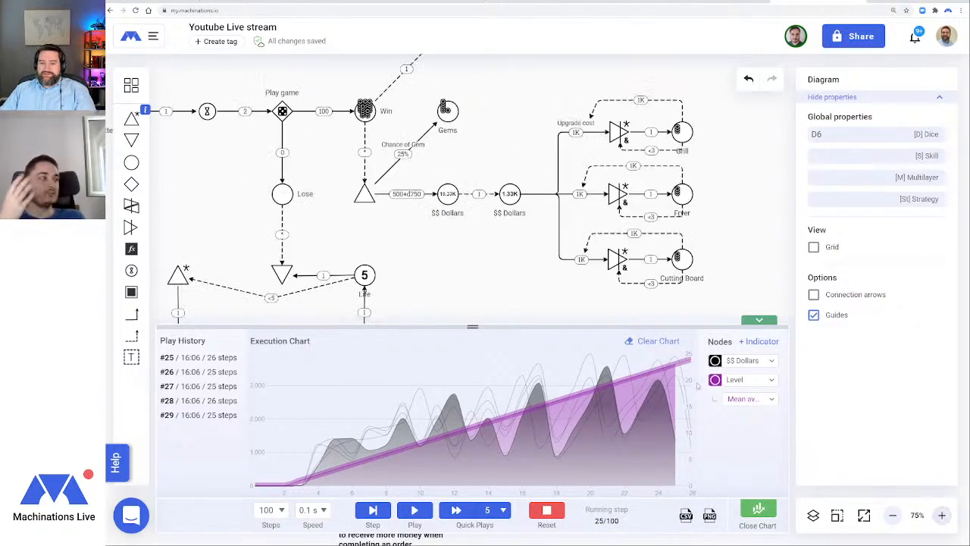
left_click_drag(499, 325, 511, 433)
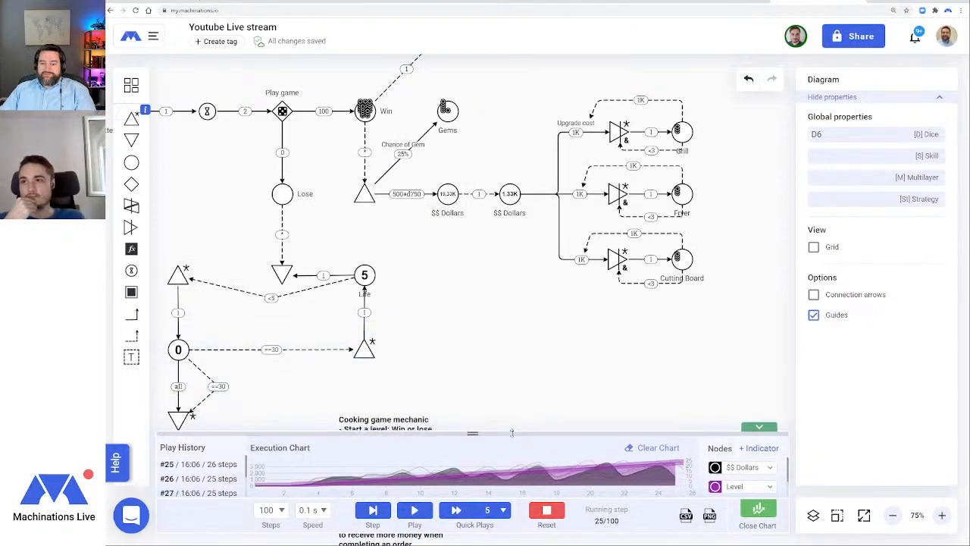
left_click_drag(504, 321, 508, 300)
left_click(759, 428)
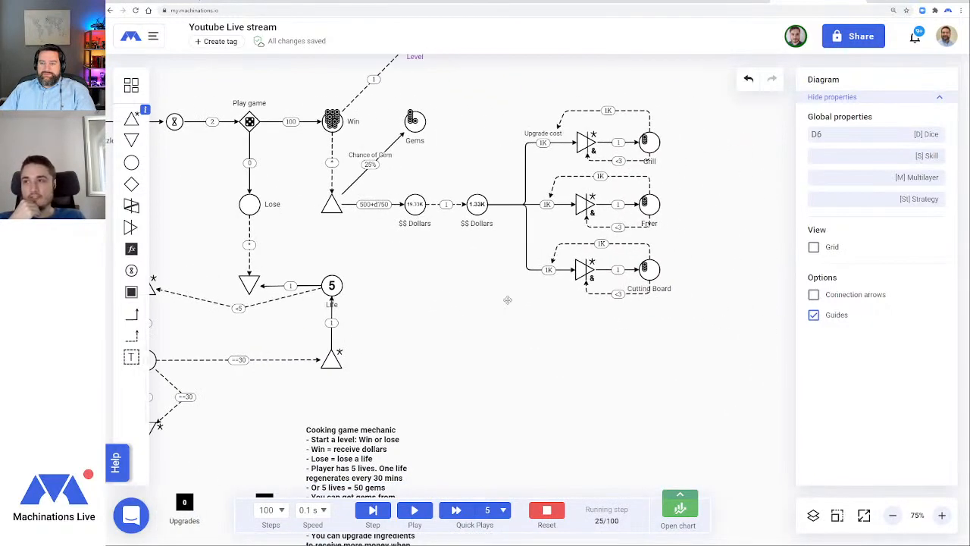
left_click_drag(691, 97, 507, 345)
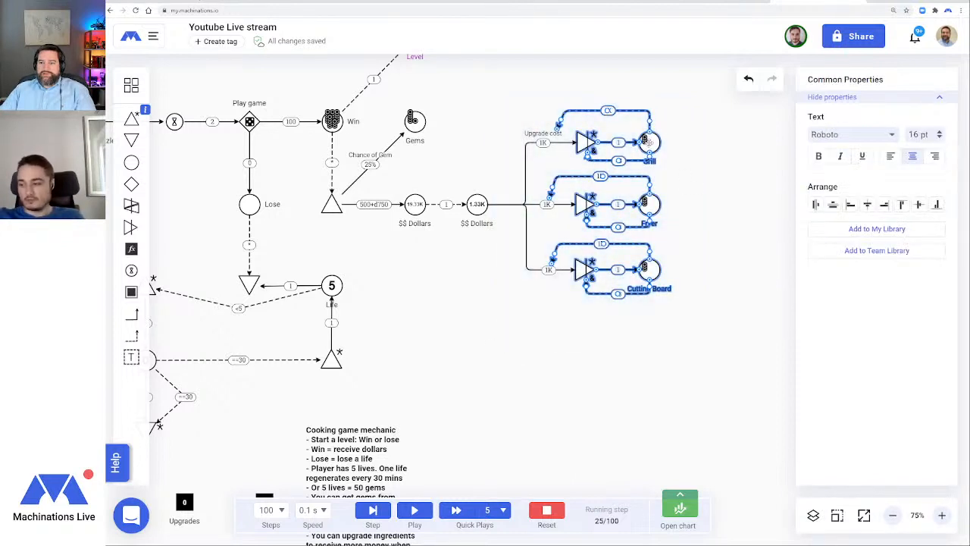
right_click(648, 142)
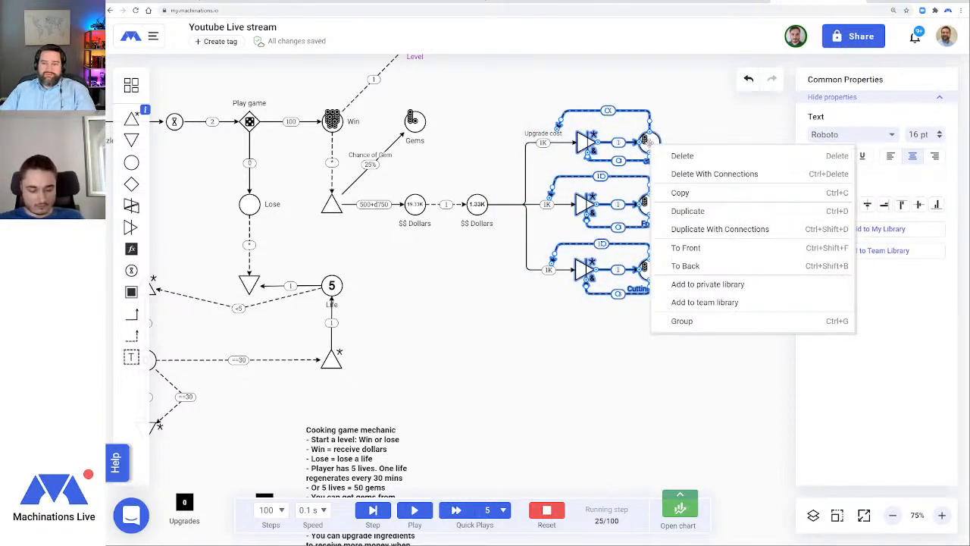
left_click(675, 111)
Copy the second $$ Dollars pool with its three upgrade branches and paste the duplicate directly below, aligned with the original
left_click_drag(685, 92, 454, 363)
right_click(477, 202)
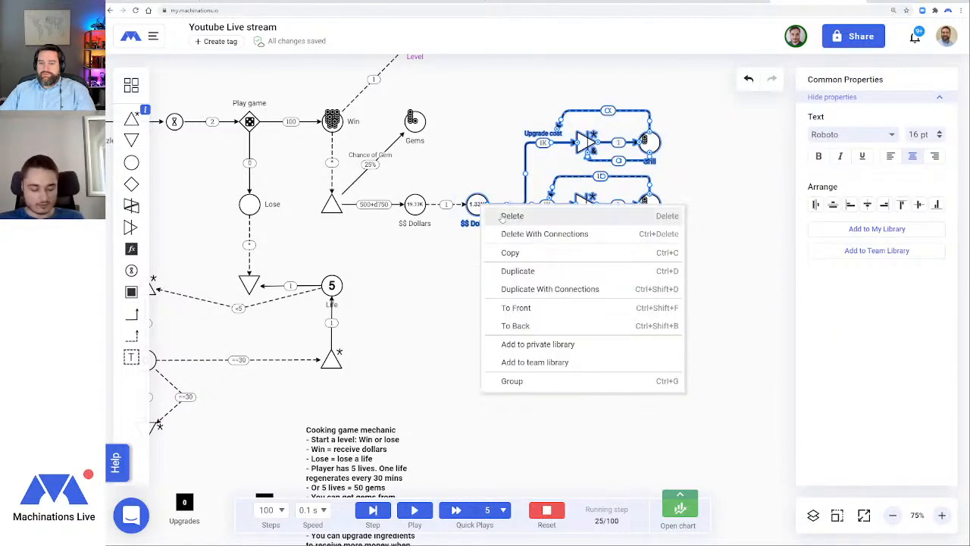
left_click(522, 254)
scroll(612, 311, "down", 1)
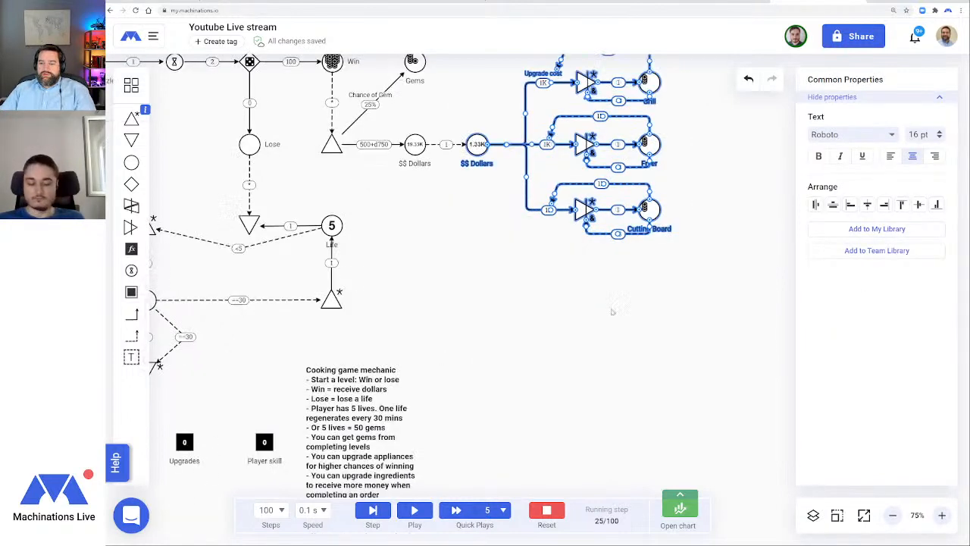
right_click(474, 274)
left_click(500, 301)
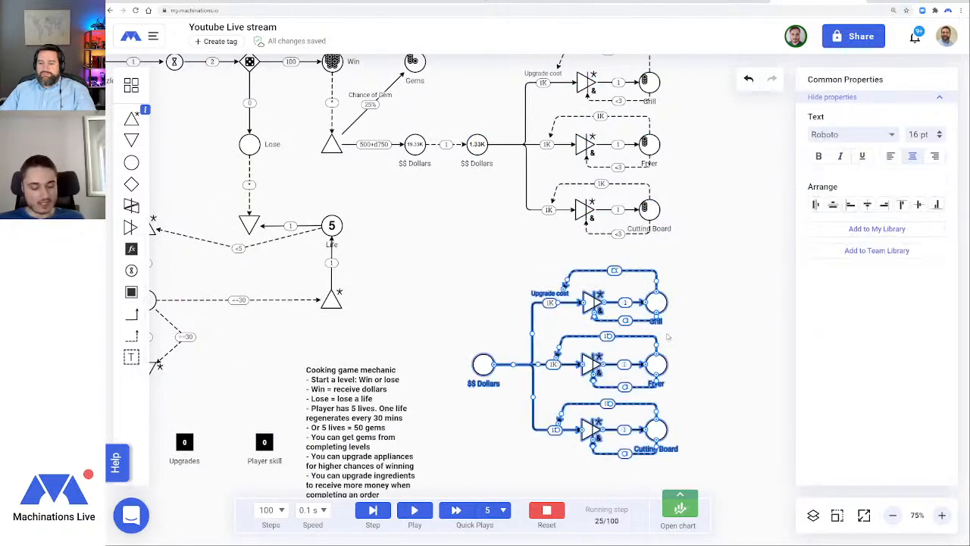
left_click_drag(478, 365, 474, 351)
left_click(696, 326)
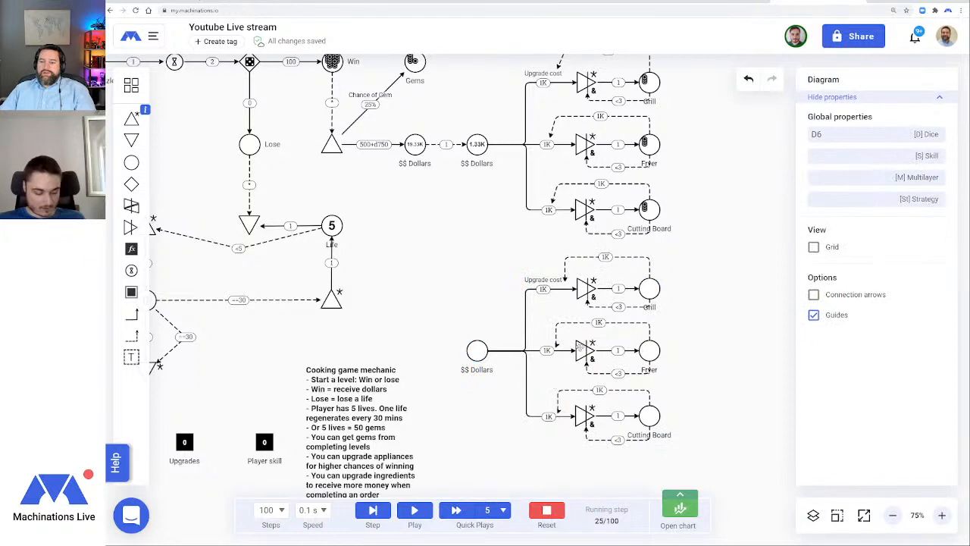
Move the Grill, Fryer and Cutting Board labels of the copied pools to the right of their pools
left_click(651, 291)
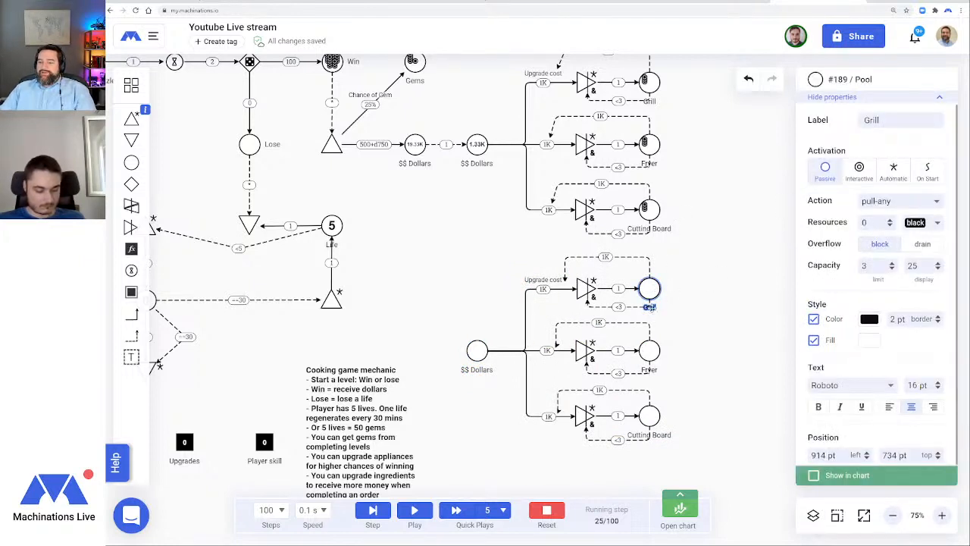
left_click_drag(649, 306, 682, 294)
left_click_drag(652, 371, 685, 354)
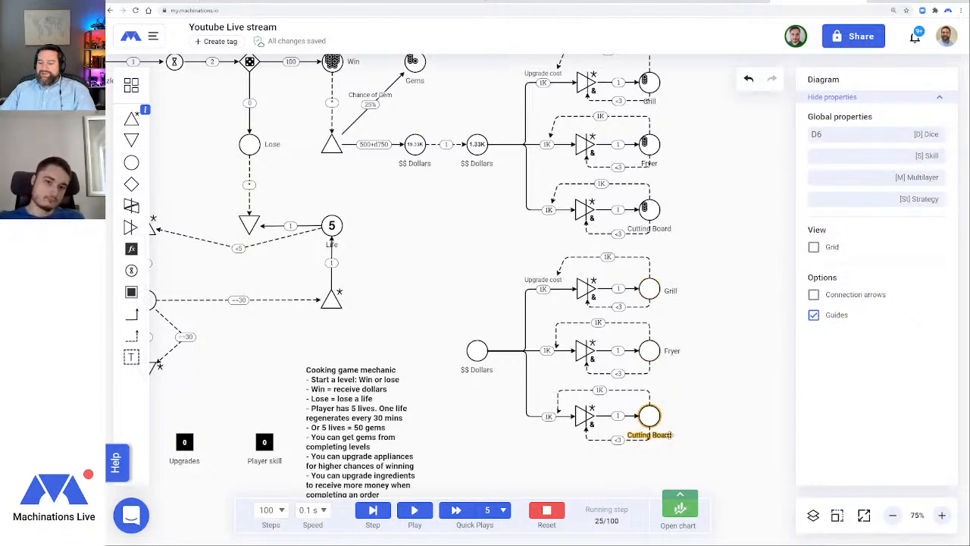
left_click(660, 433)
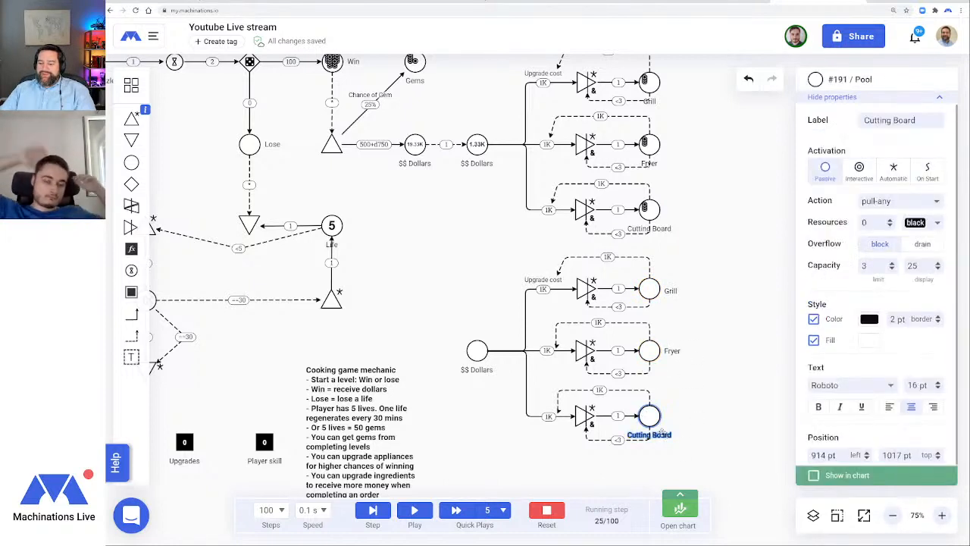
left_click_drag(660, 433, 696, 415)
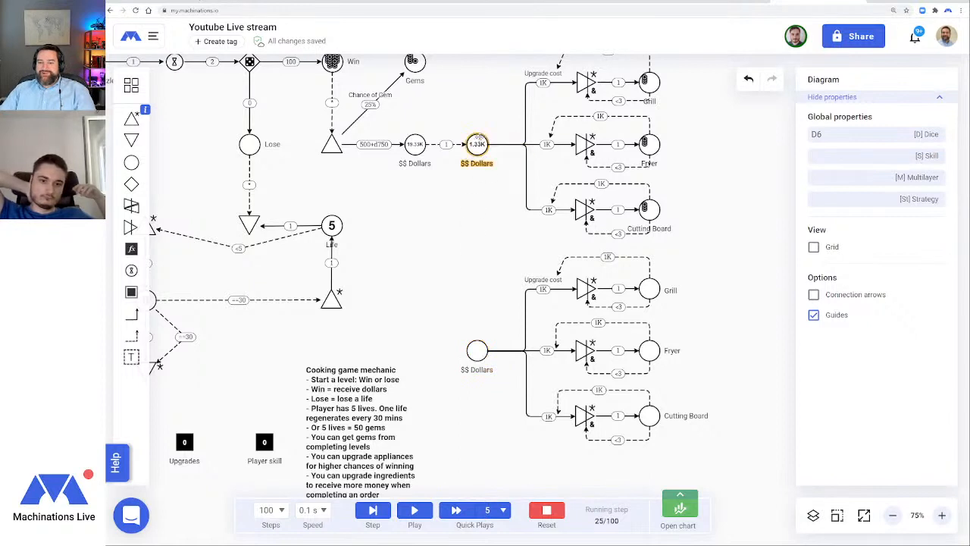
Reattach the copied Grill branch's Upgrade cost connection to the original second $$ Dollars pool and route it along the existing vertical line
left_click(476, 144)
left_click(476, 348)
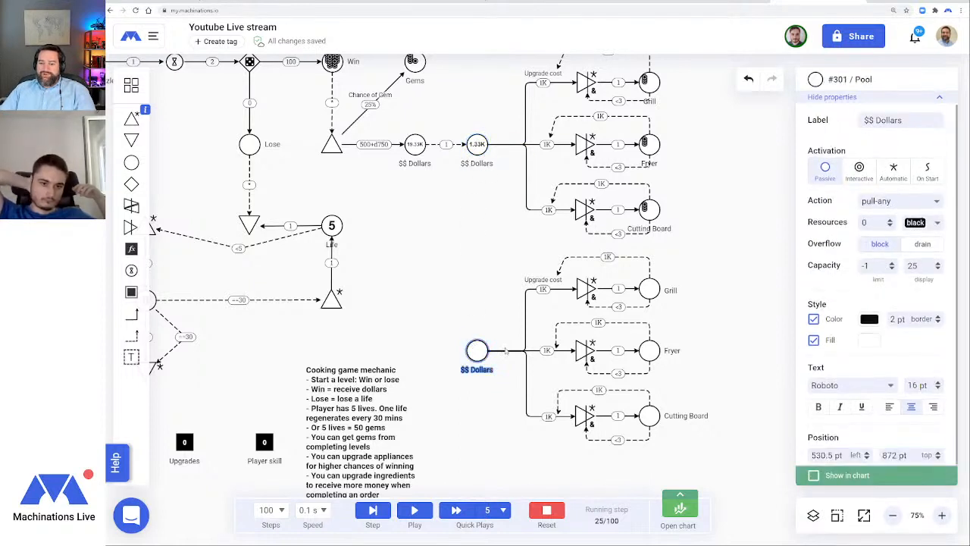
left_click(524, 328)
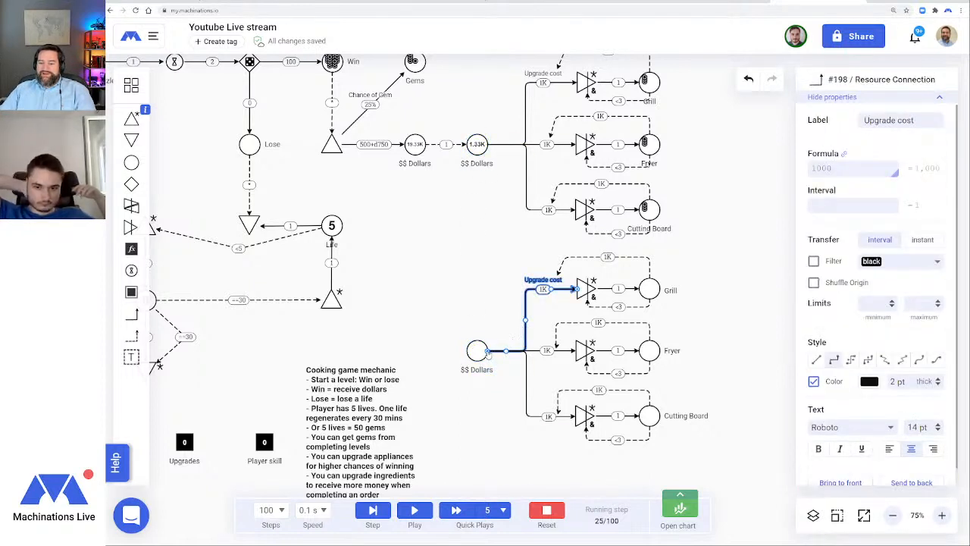
left_click_drag(489, 353, 477, 146)
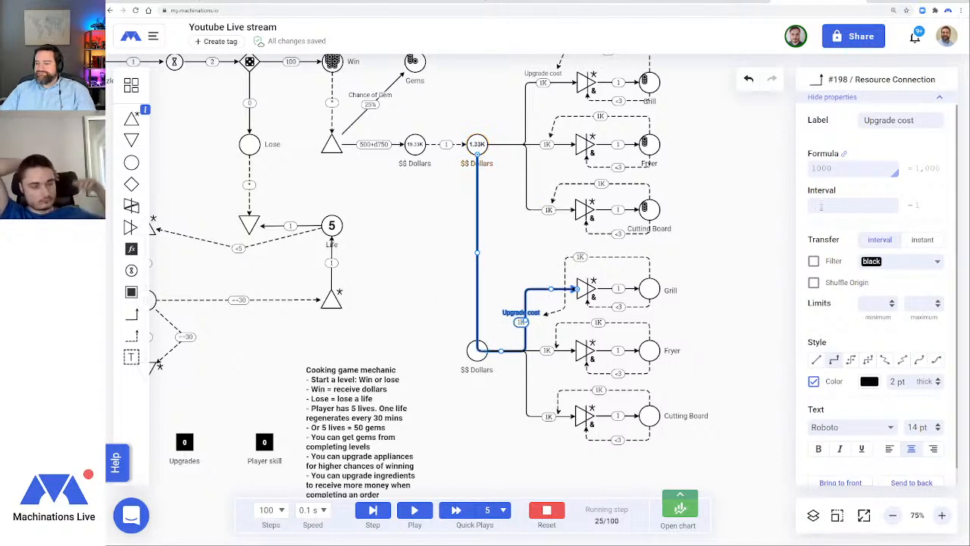
left_click(816, 361)
left_click(833, 359)
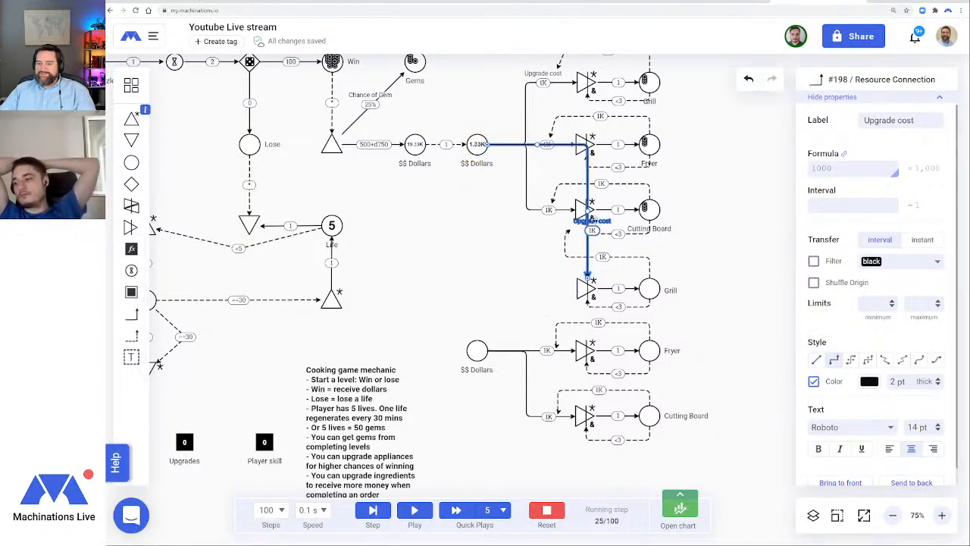
left_click_drag(584, 214, 526, 219)
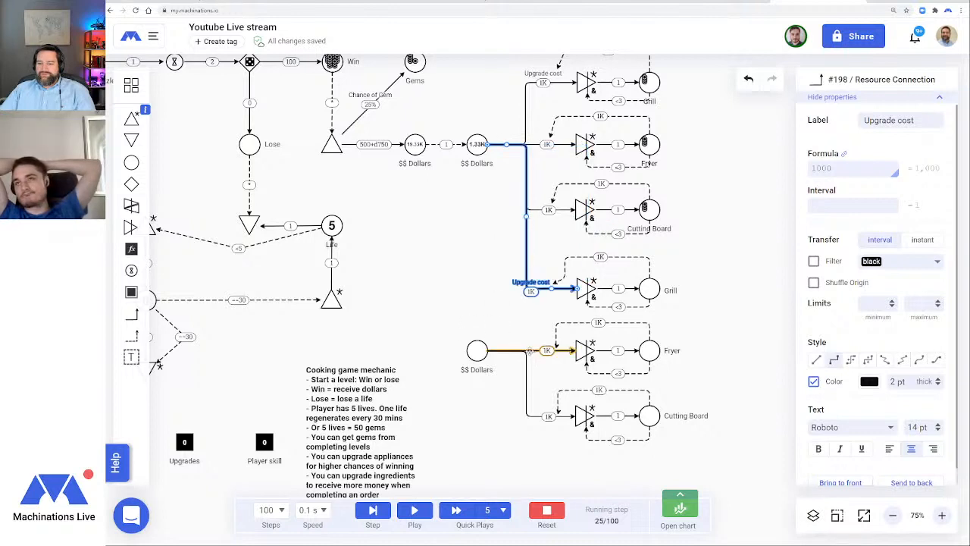
Reattach the copied Fryer branch's connection to the original second $$ Dollars pool, align its route, and place both 1K labels beside their converters
left_click(488, 353)
left_click_drag(488, 353, 477, 144)
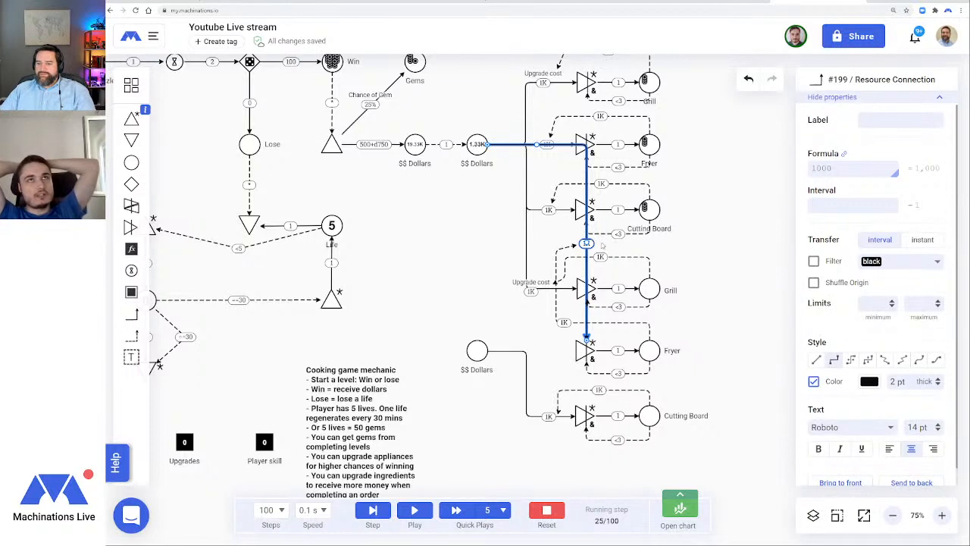
left_click_drag(586, 242, 526, 246)
left_click_drag(528, 303, 548, 350)
left_click_drag(532, 291, 544, 288)
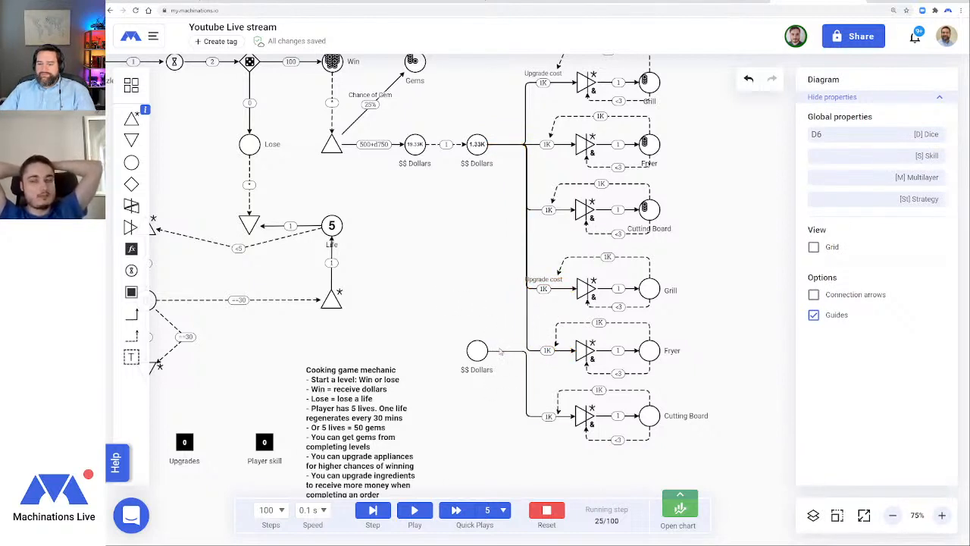
Reattach the copied Cutting Board branch's connection to the original second $$ Dollars pool, route it along the vertical line, and delete the leftover $$ Dollars copy
left_click(490, 353)
left_click_drag(487, 356, 478, 145)
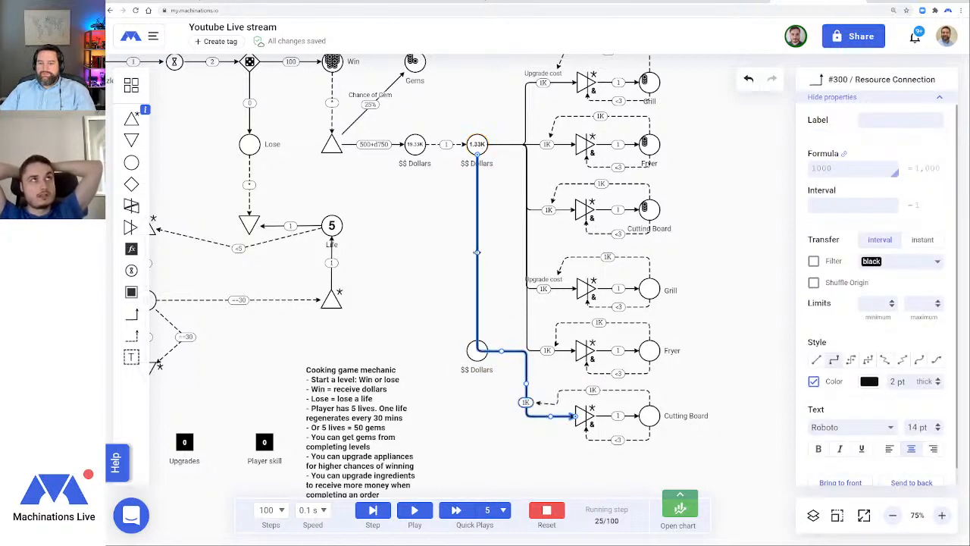
left_click_drag(477, 253, 524, 250)
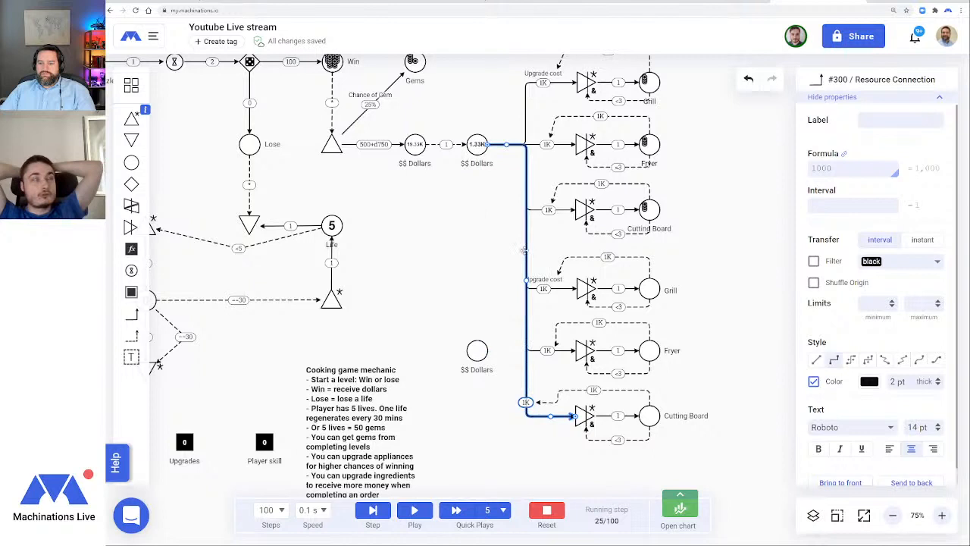
left_click(469, 262)
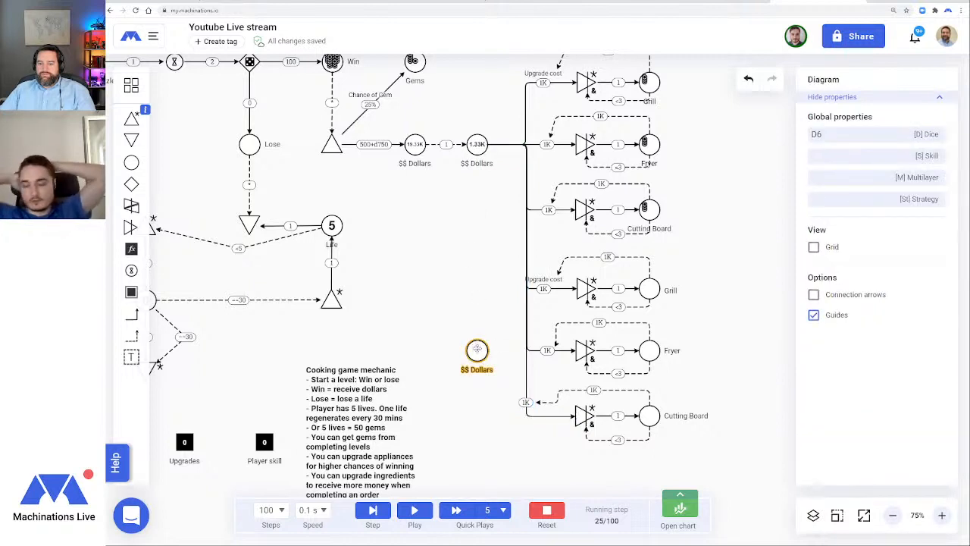
left_click(477, 349)
left_click(500, 333)
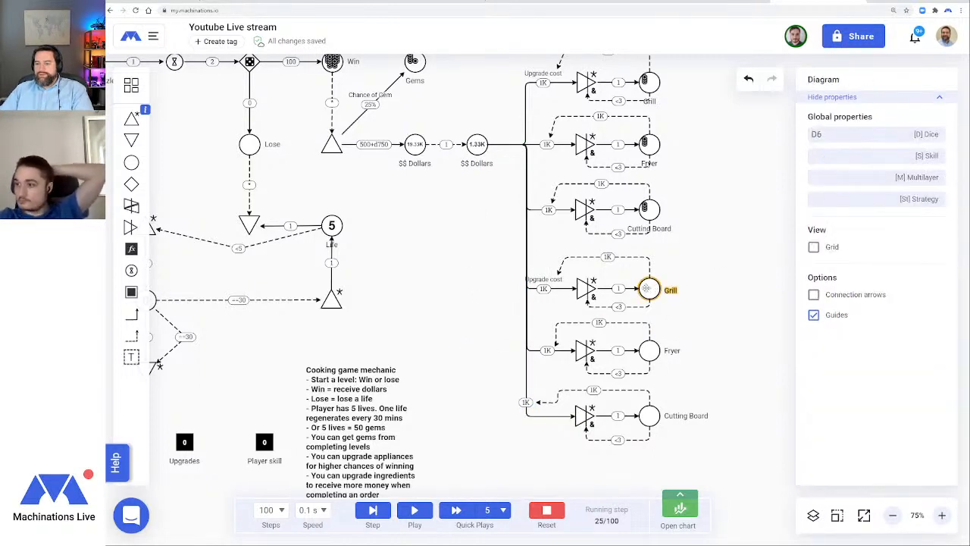
Rename the copied Grill pool as Chicken
left_click(650, 288)
left_click_drag(894, 122, 846, 119)
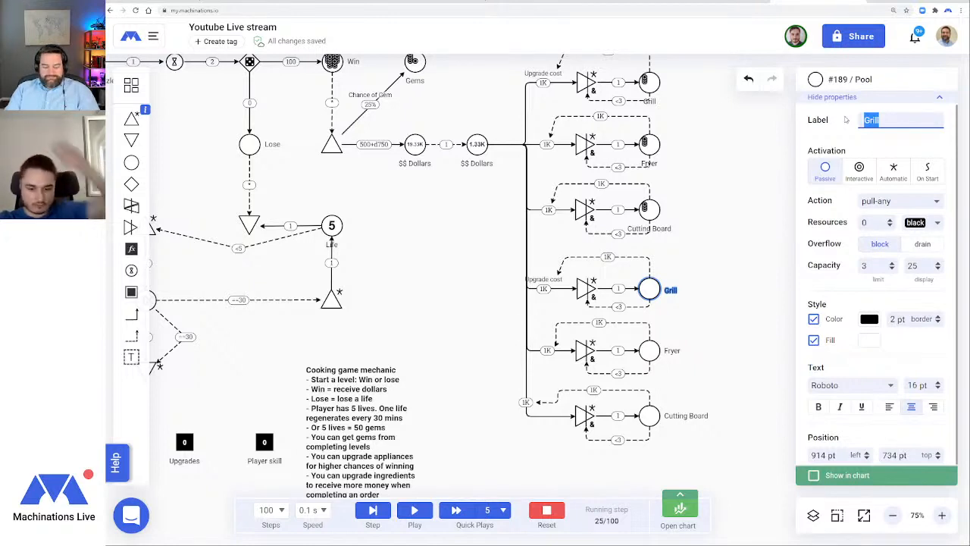
type("Chicken")
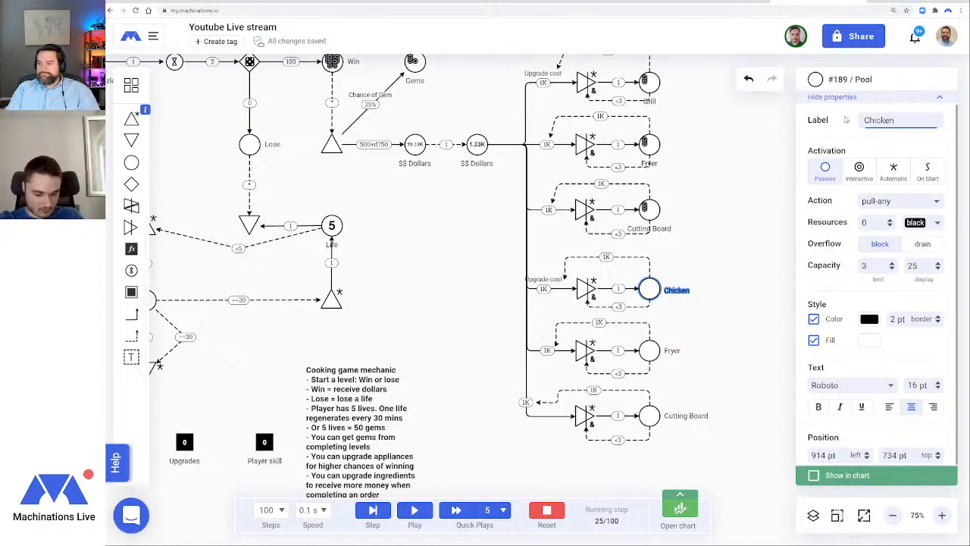
key("Return")
Rename the copied Fryer pool as Motzaella
left_click(649, 350)
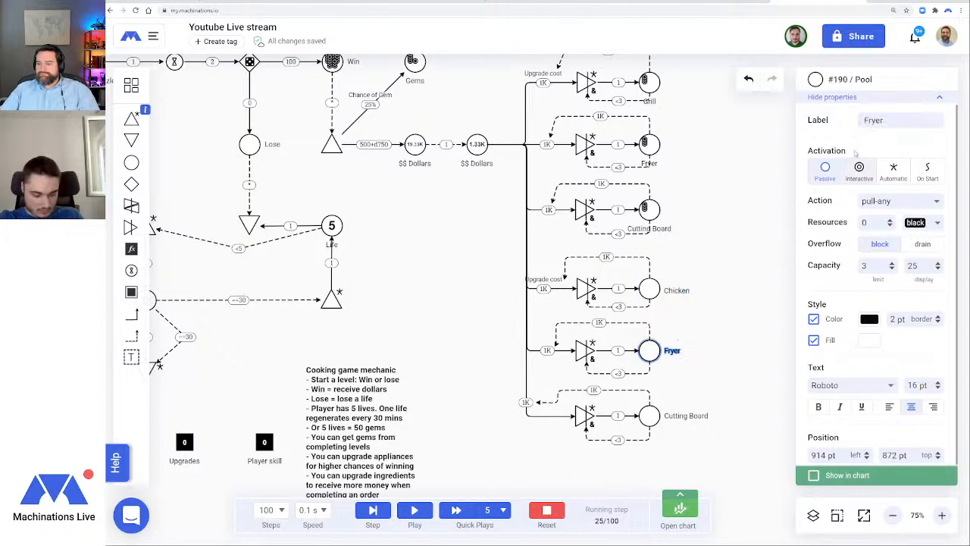
left_click(841, 123)
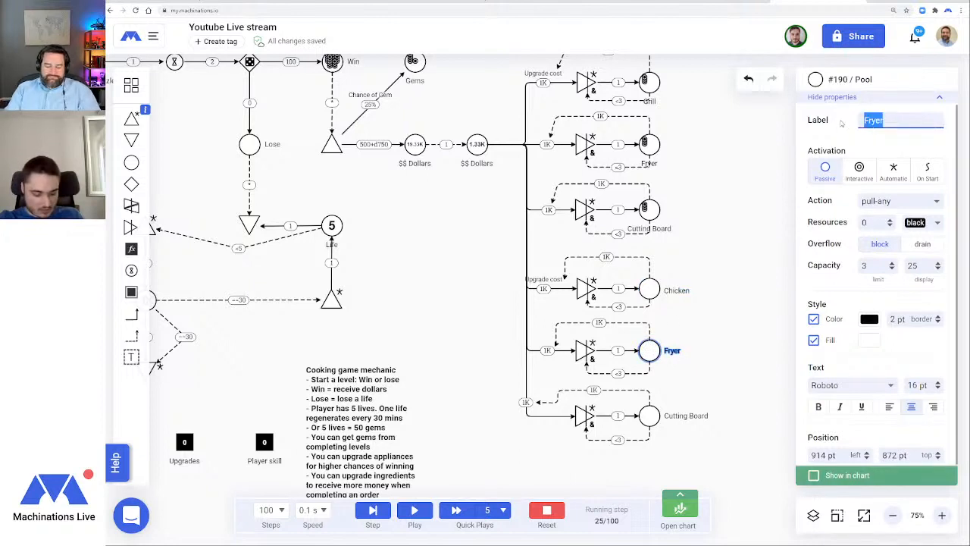
type("F")
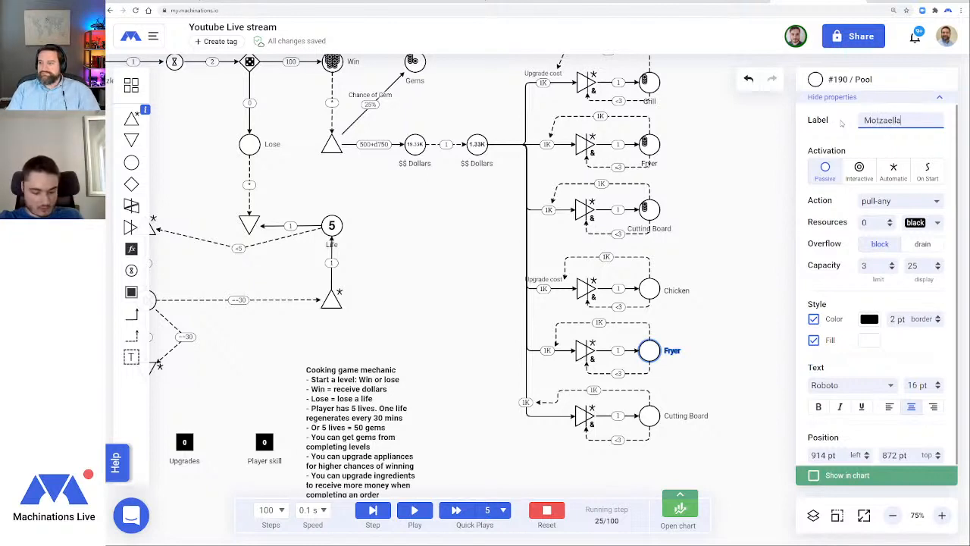
key("Return")
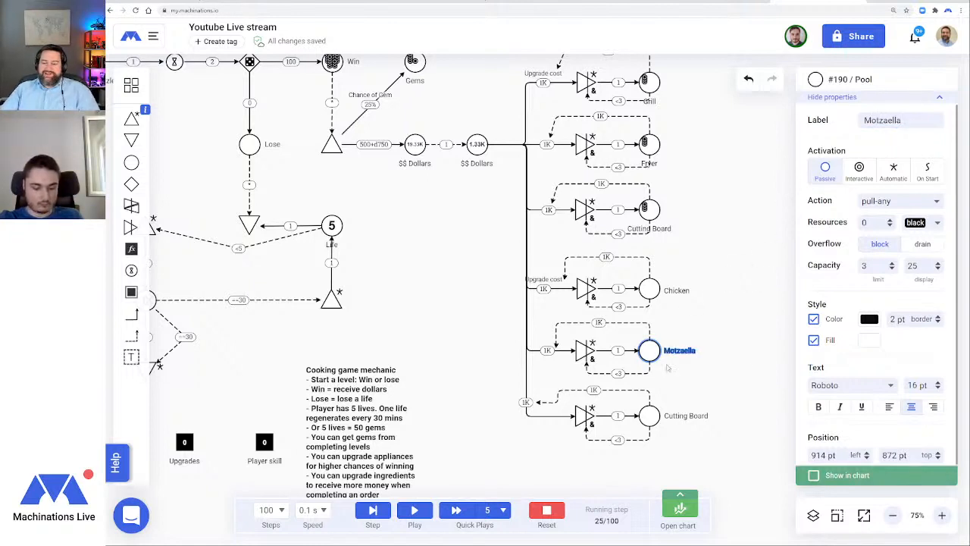
left_click(750, 352)
Rename the copied Cutting Board pool as Dou
left_click(645, 418)
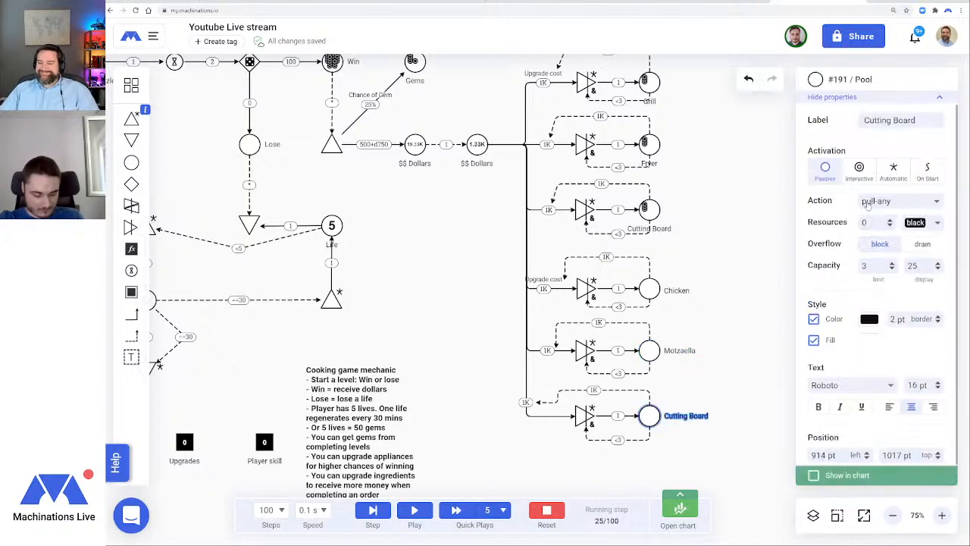
left_click_drag(927, 123, 846, 125)
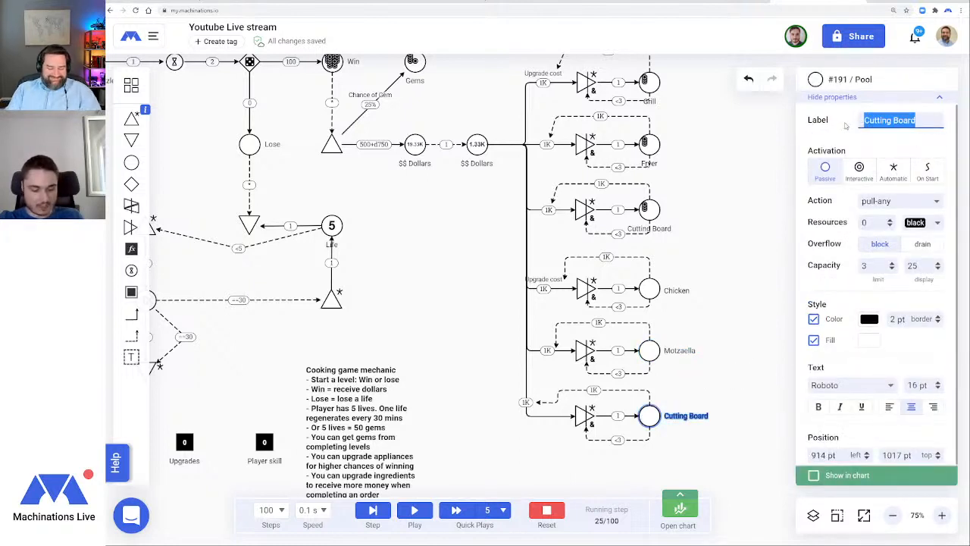
type("Dou")
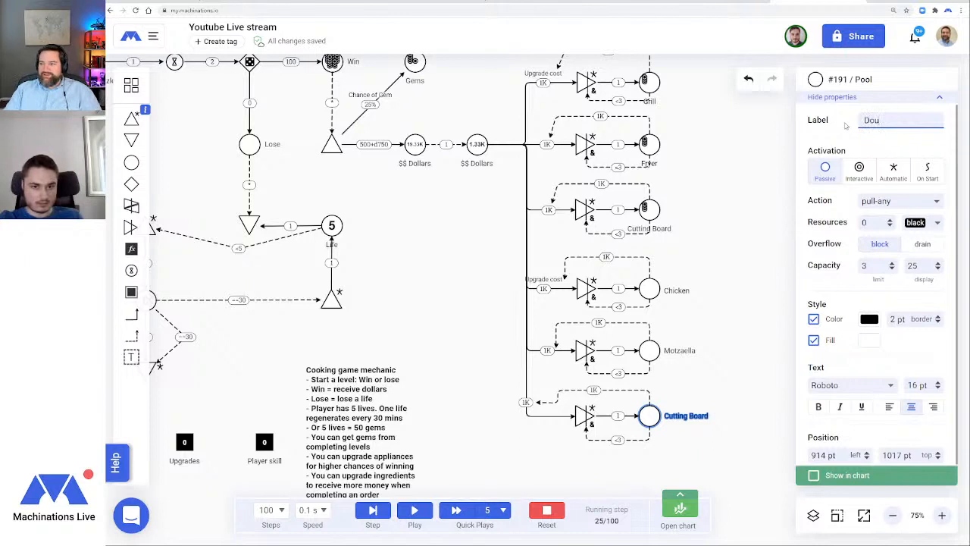
Change the Motzaella pool's label to Motzzaella and rename the Dou pool below it as Fries
left_click(649, 353)
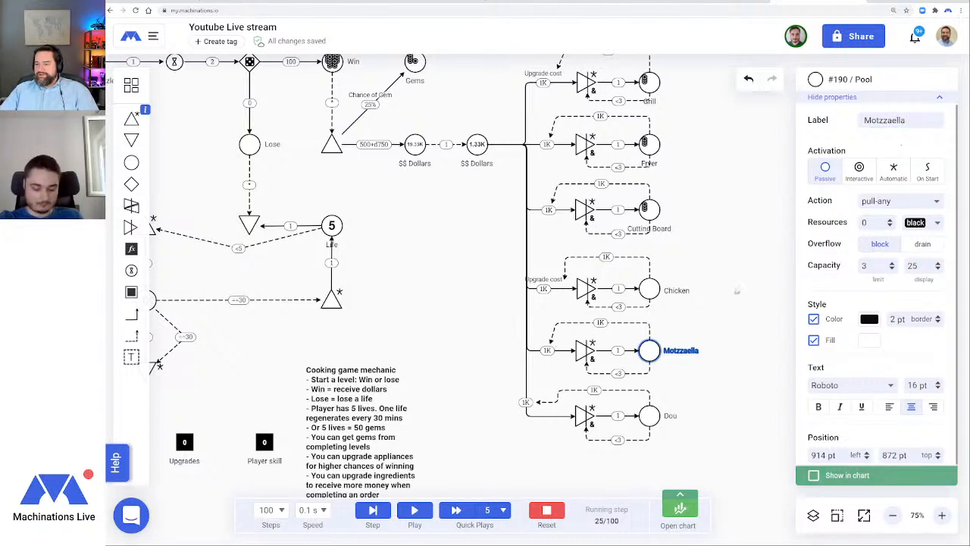
left_click(649, 416)
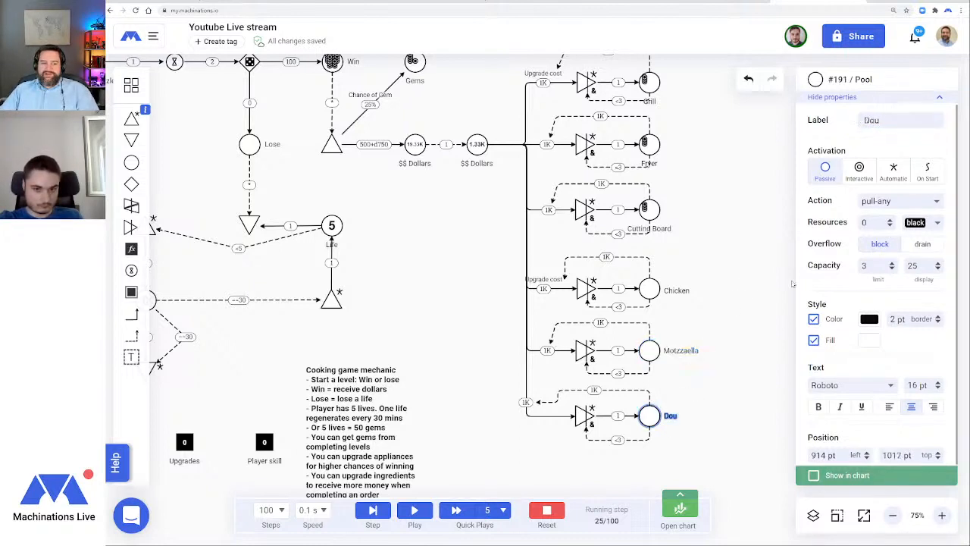
left_click_drag(905, 121, 858, 124)
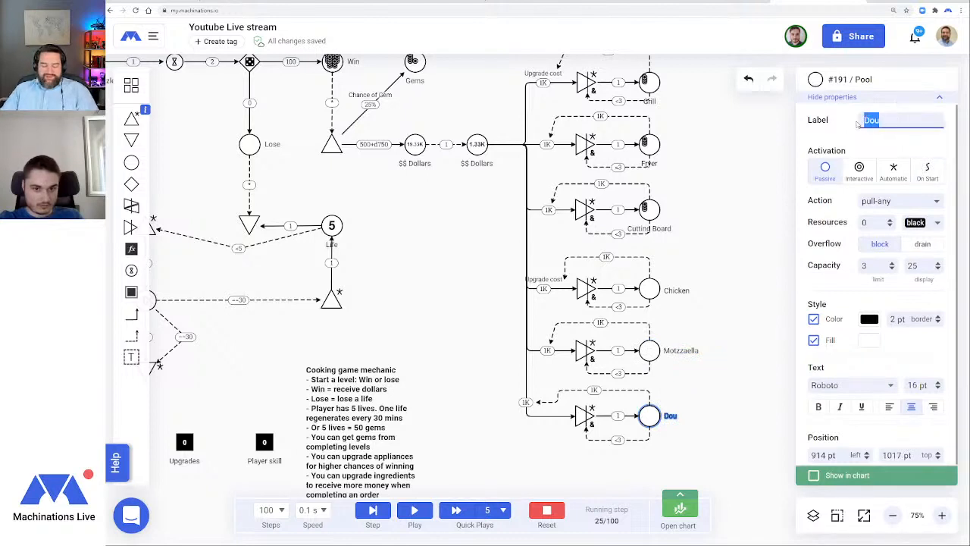
type("Fries")
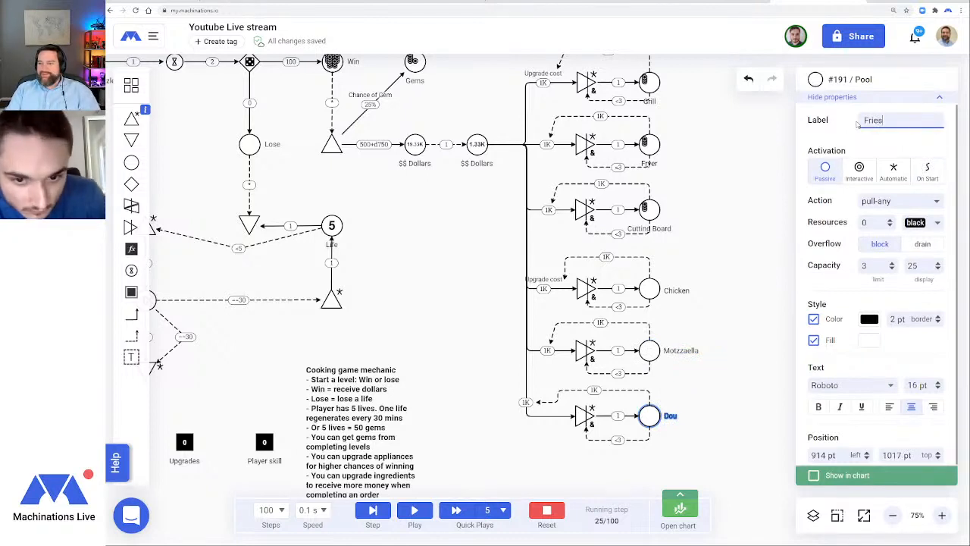
Correct the spelling of the Motzzaella pool's label to Mozzarella
left_click(680, 348)
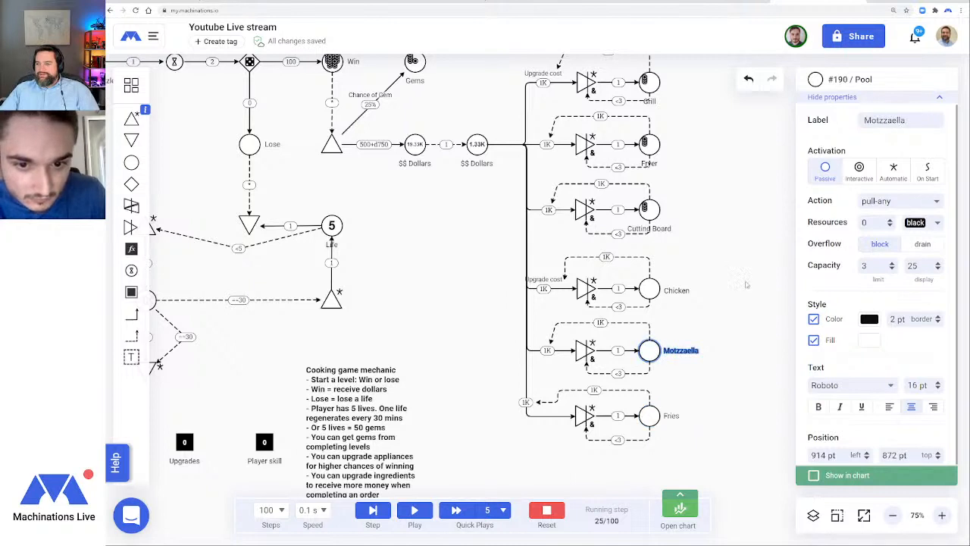
left_click(876, 120)
key("BackSpace")
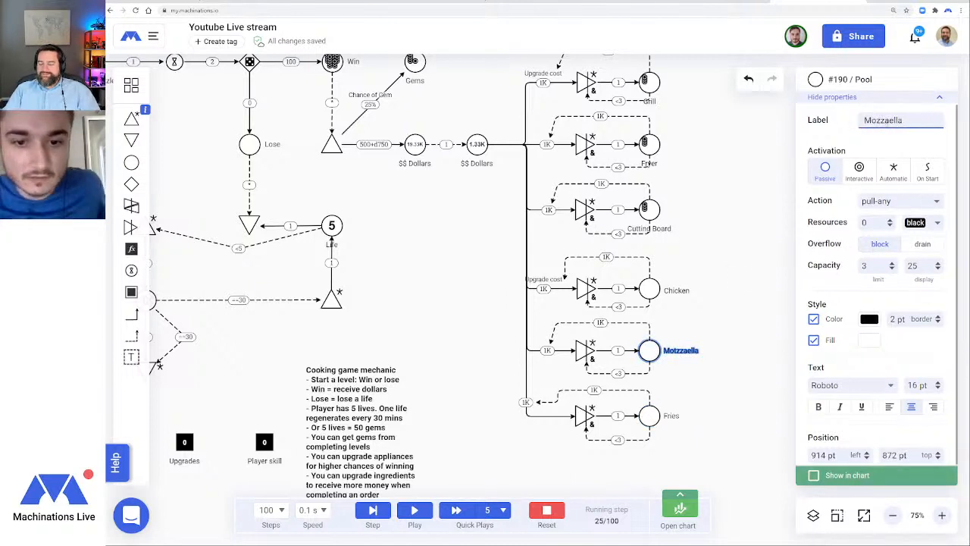
key("Return")
left_click(738, 306)
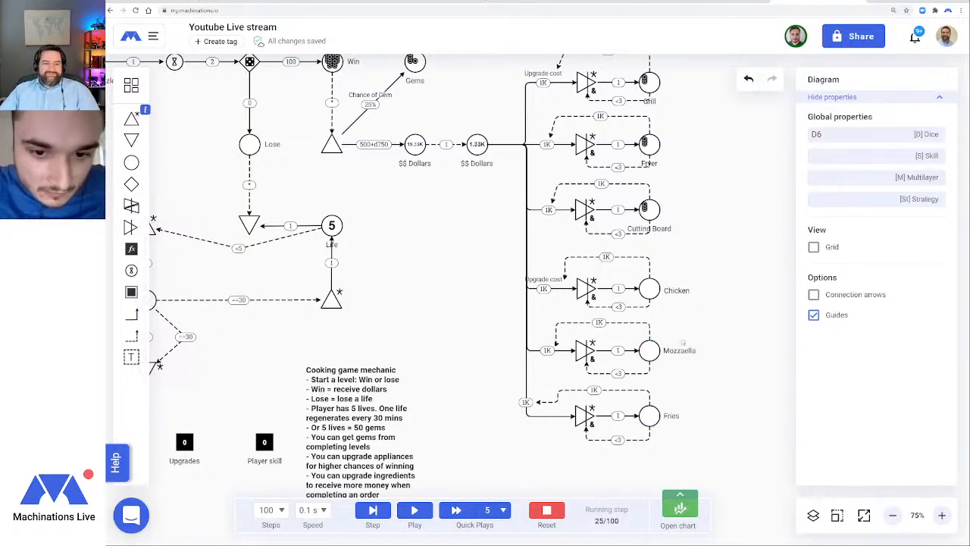
left_click(650, 413)
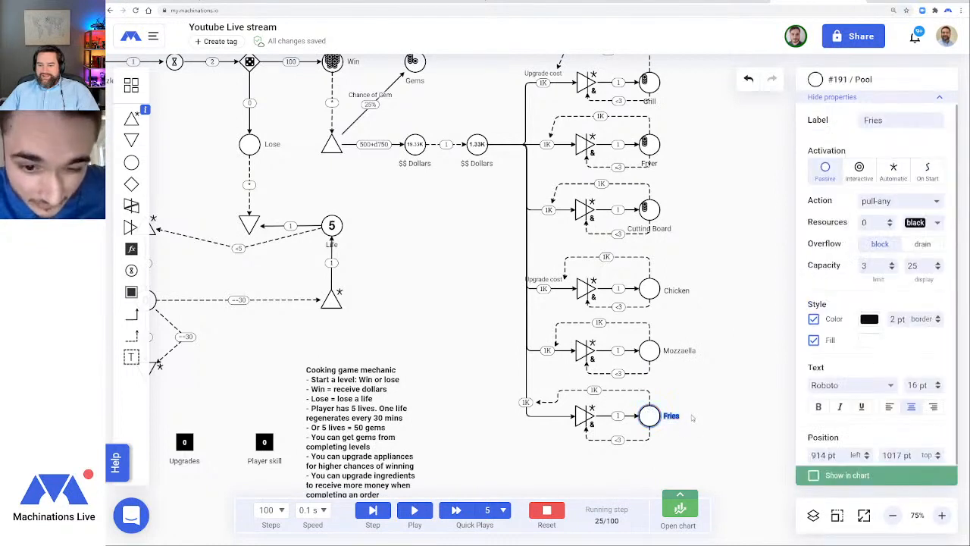
left_click(650, 350)
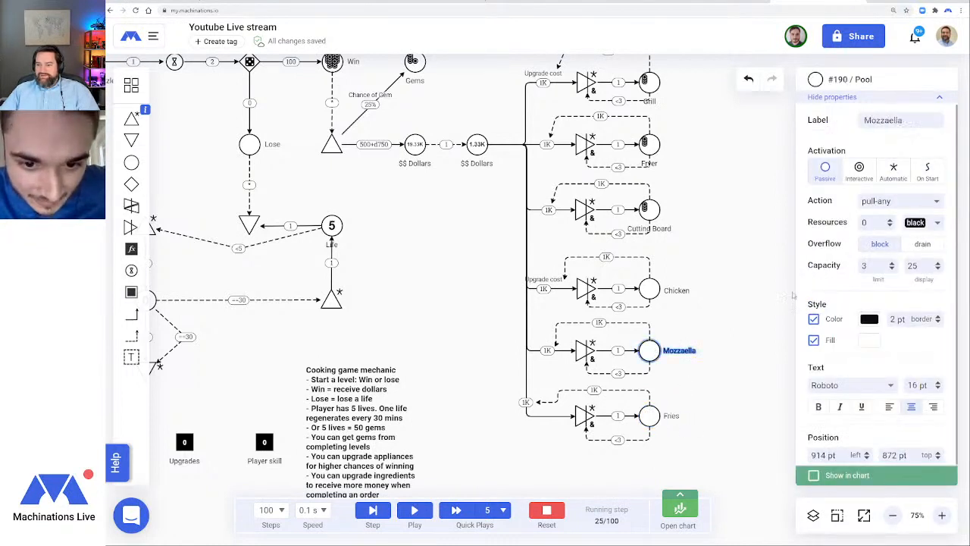
left_click(888, 121)
type("r")
key("Return")
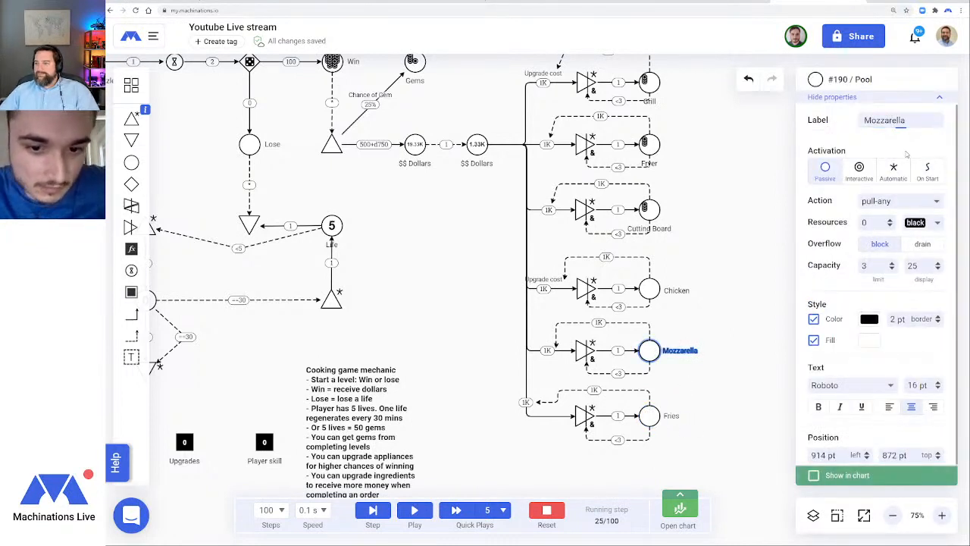
left_click(720, 278)
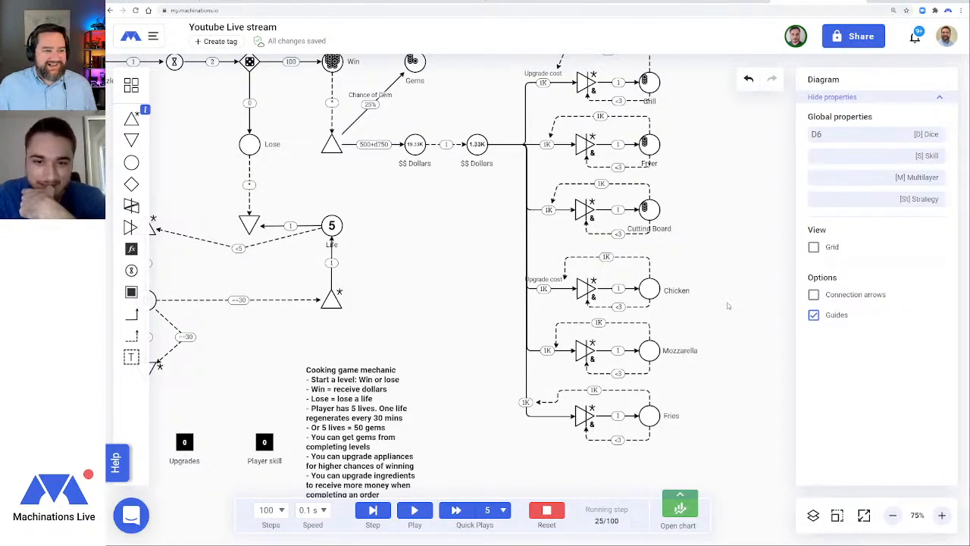
Copy the second $$ Dollars pool with all six upgrade branches and paste the duplicate in the empty area below them
scroll(730, 344, "down", 3)
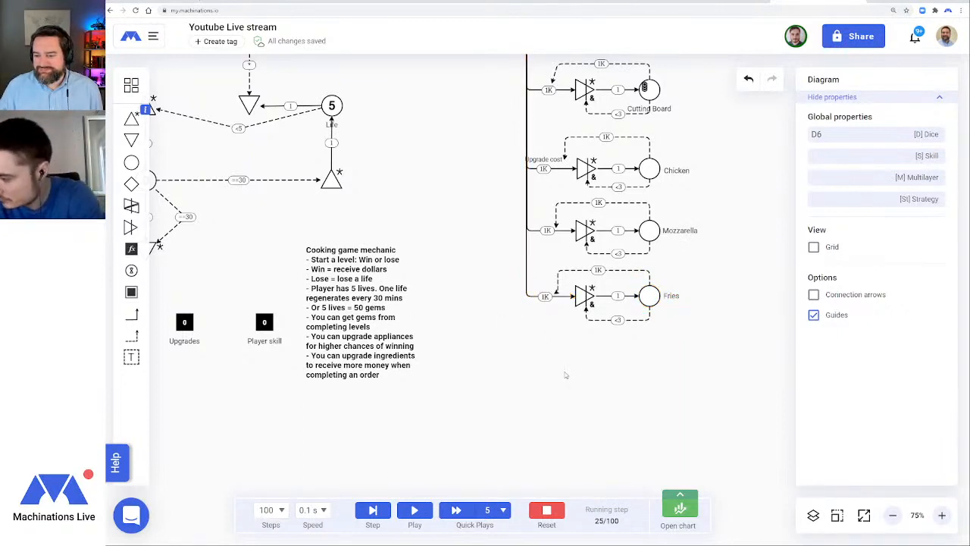
scroll(705, 378, "up", 1)
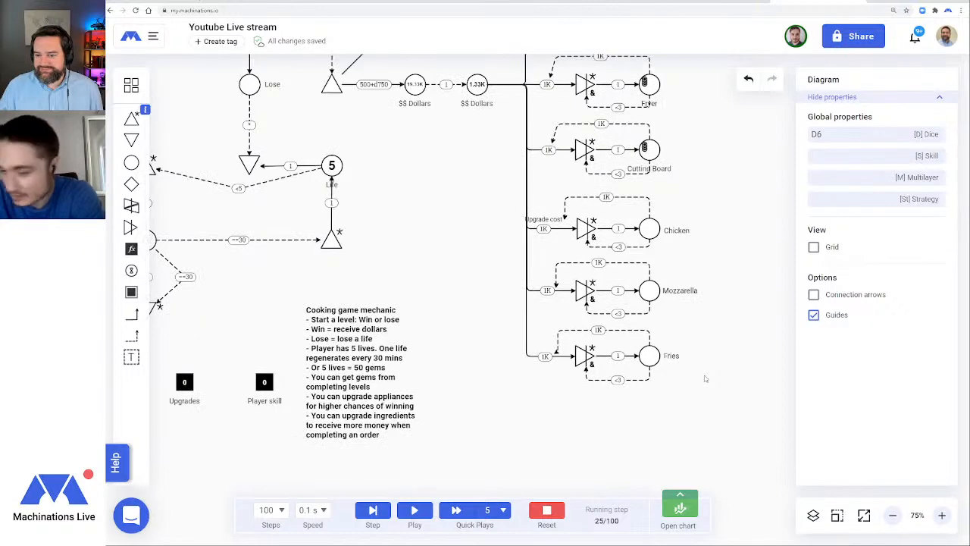
left_click_drag(711, 183, 485, 422)
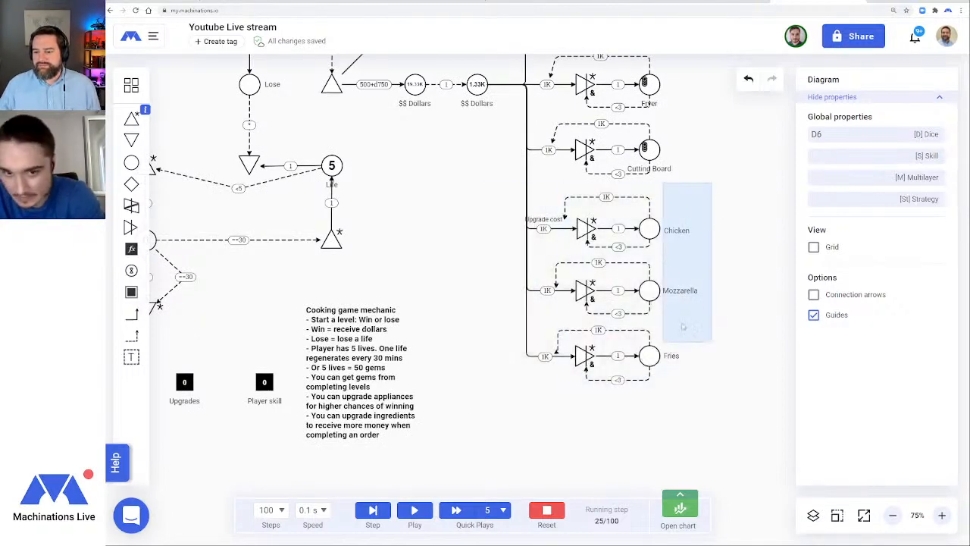
left_click(893, 516)
left_click_drag(704, 406, 477, 76)
right_click(496, 144)
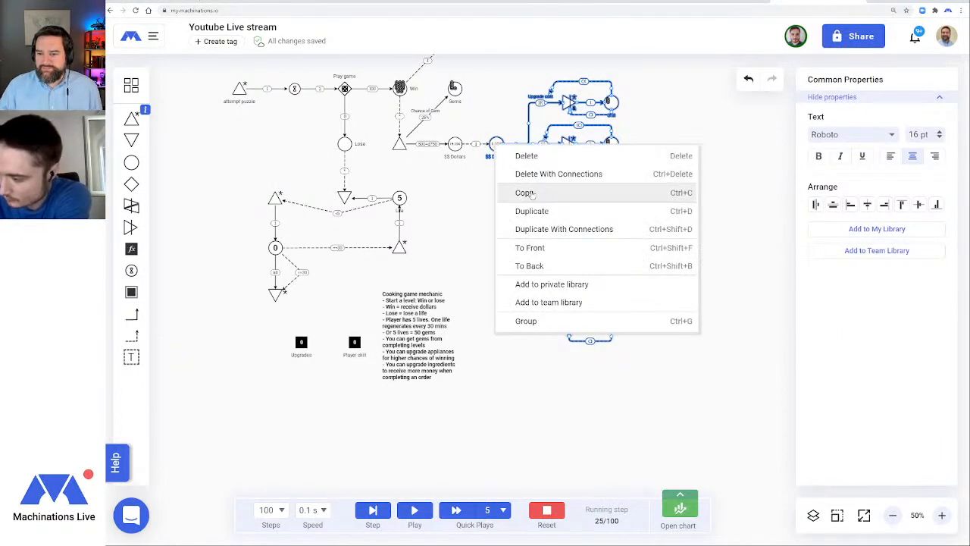
left_click(533, 195)
right_click(509, 369)
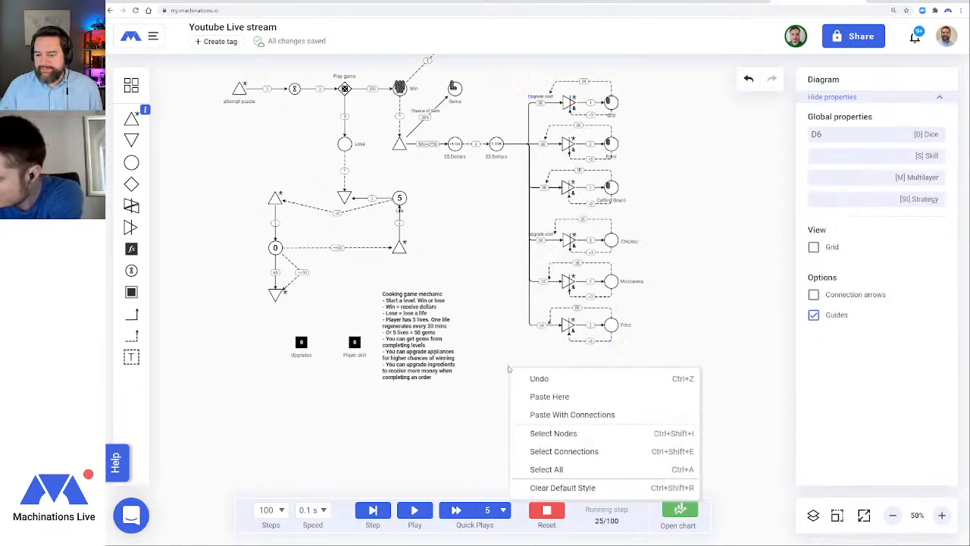
left_click(549, 396)
Select the whole pasted $$ Dollars group with its six branches and move it slightly up and left, beneath the original branches
left_click_drag(720, 361, 654, 258)
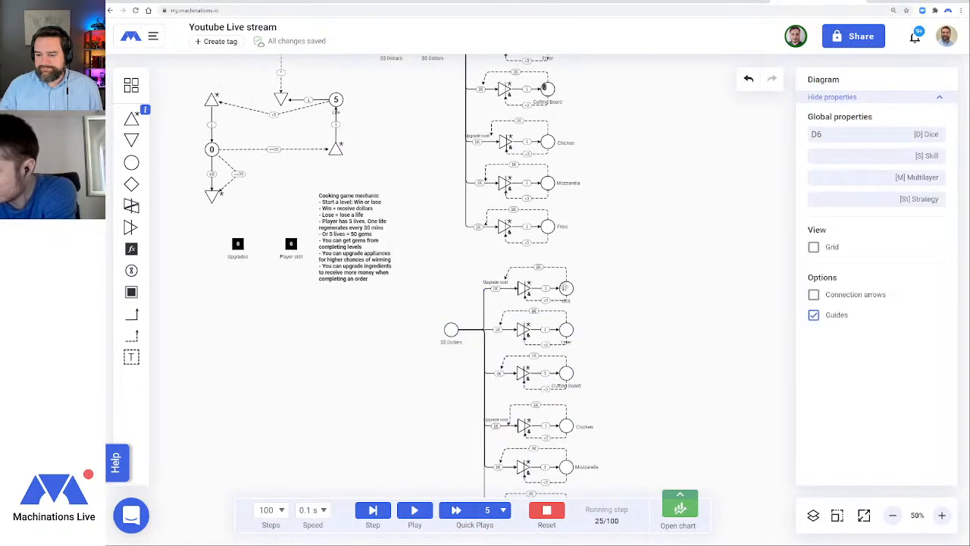
left_click(567, 288)
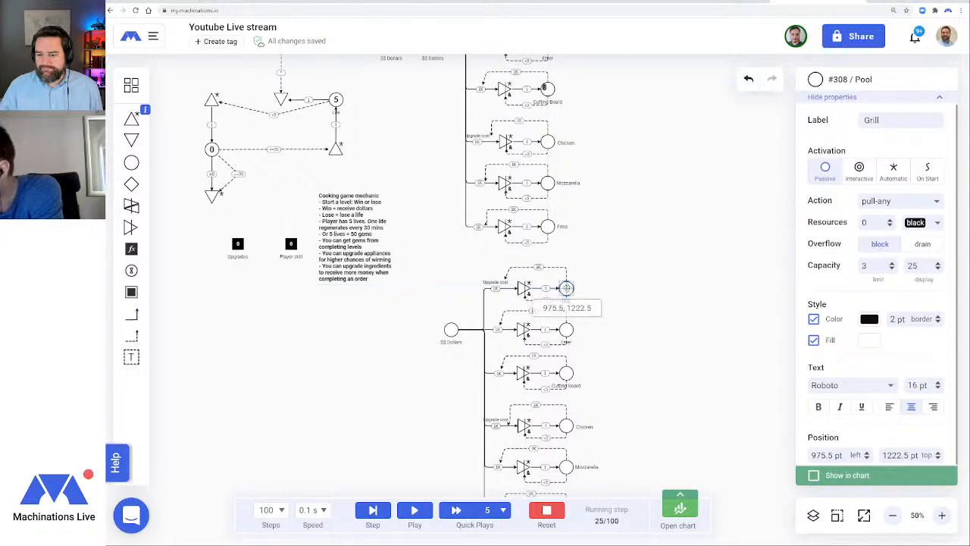
scroll(671, 364, "down", 3)
scroll(680, 360, "up", 1)
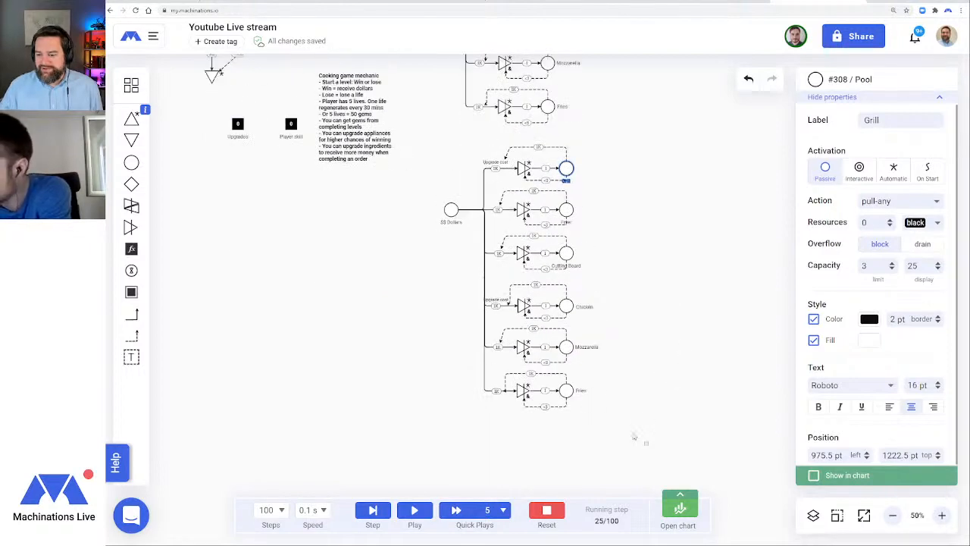
left_click_drag(648, 444, 424, 131)
left_click_drag(450, 209, 435, 200)
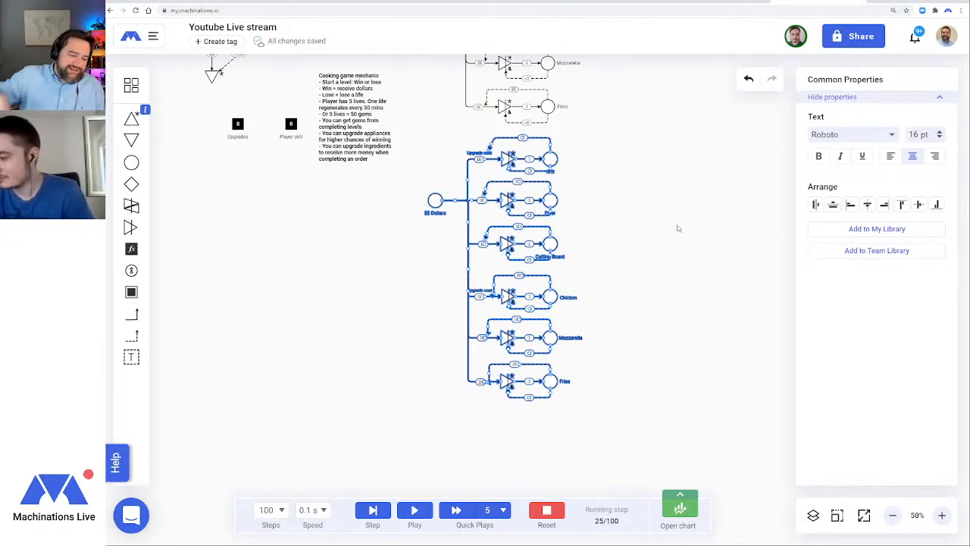
left_click(619, 190)
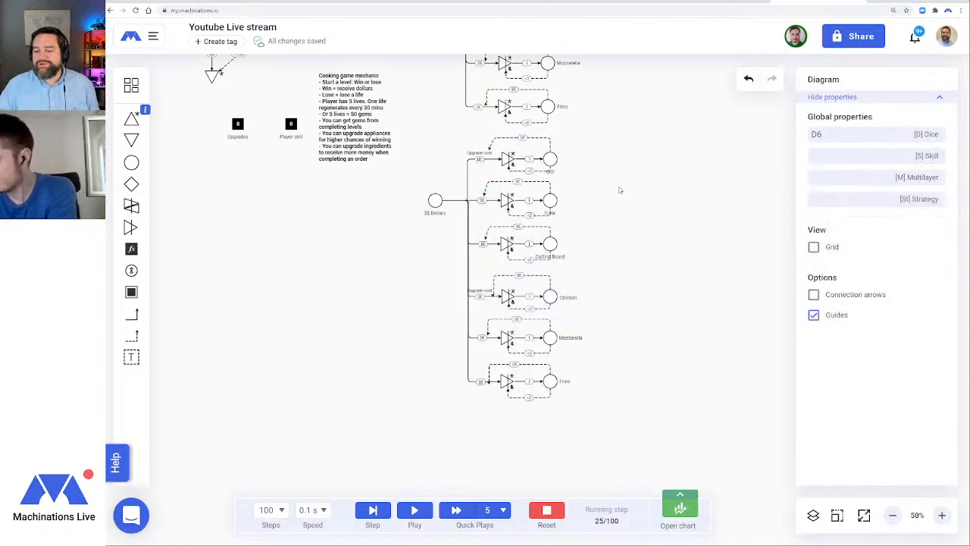
Move the Grill, Fryer and Cutting Board labels in the duplicated set to the right of their pools
left_click_drag(551, 173, 566, 161)
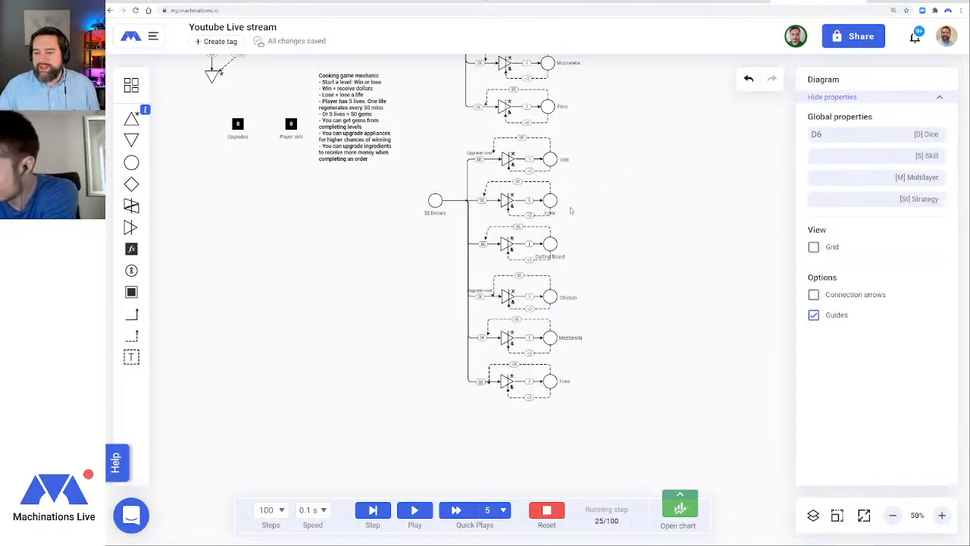
left_click_drag(551, 213, 565, 201)
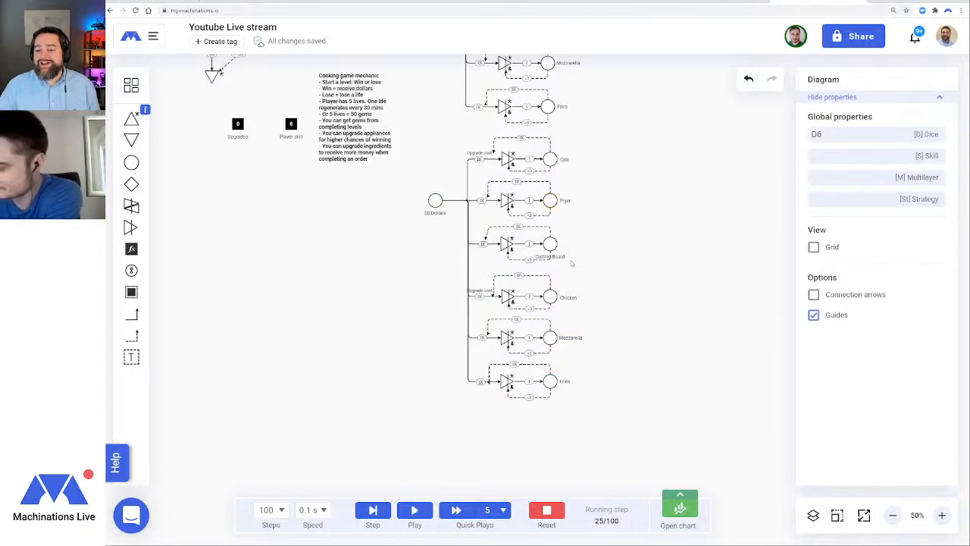
left_click_drag(549, 256, 576, 245)
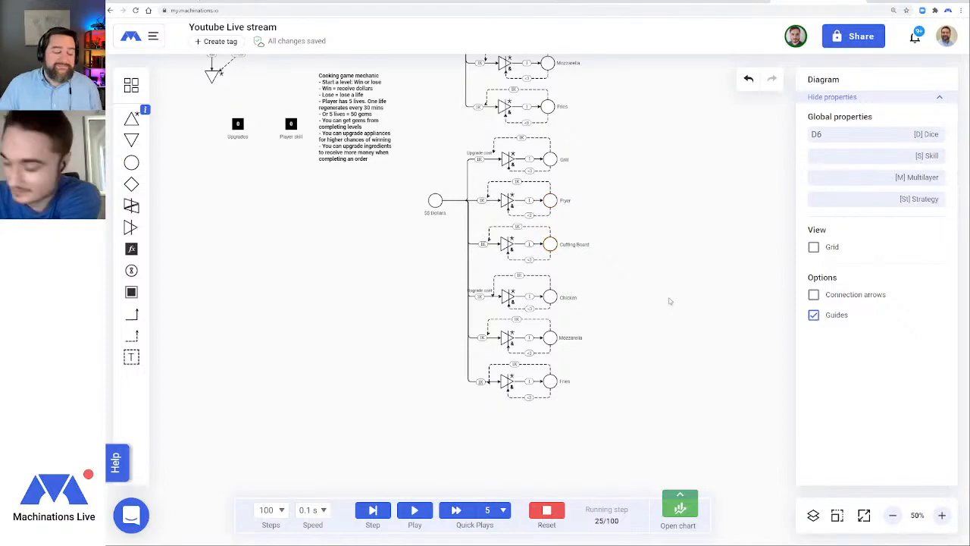
Rename the duplicated Grill pool as Crinkle Cut Chips
scroll(655, 345, "up", 3)
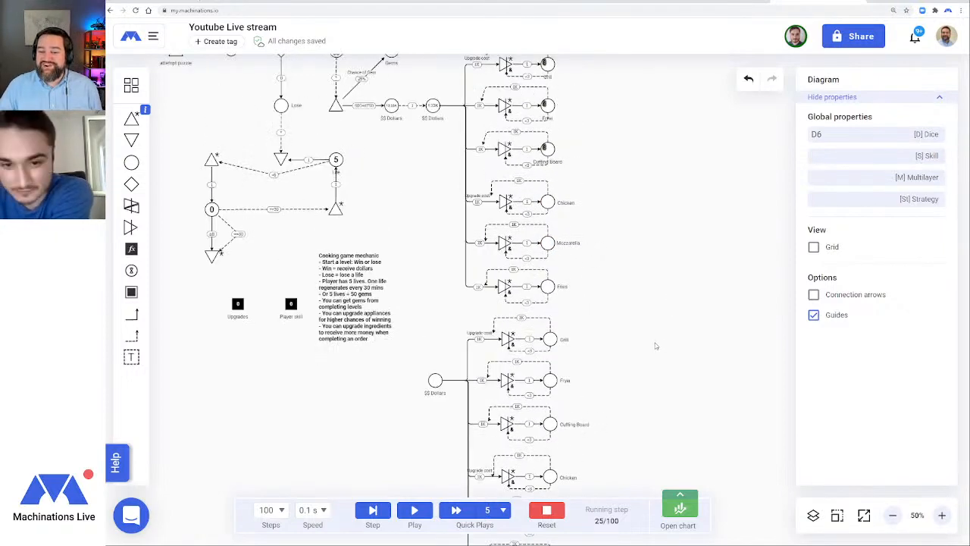
left_click(550, 339)
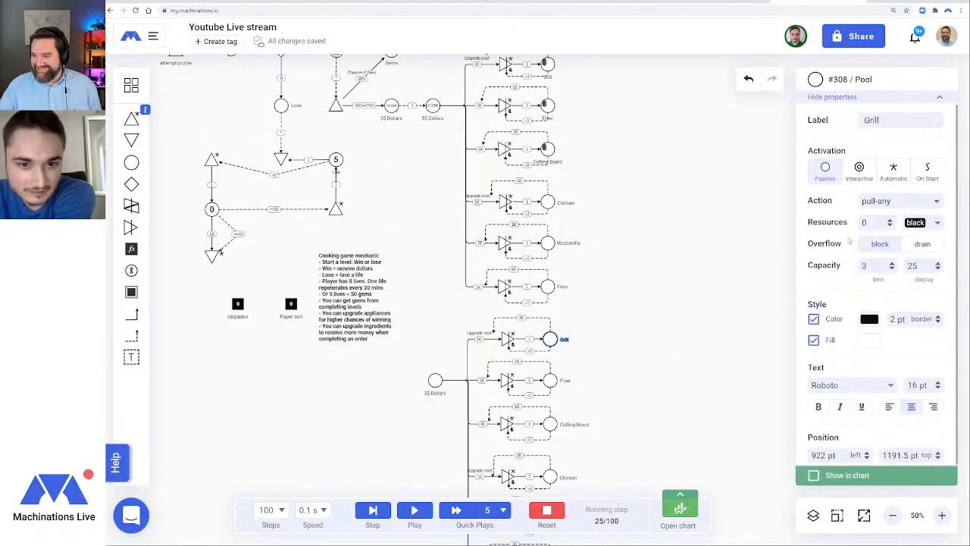
left_click_drag(887, 120, 845, 125)
type("Crinkle C")
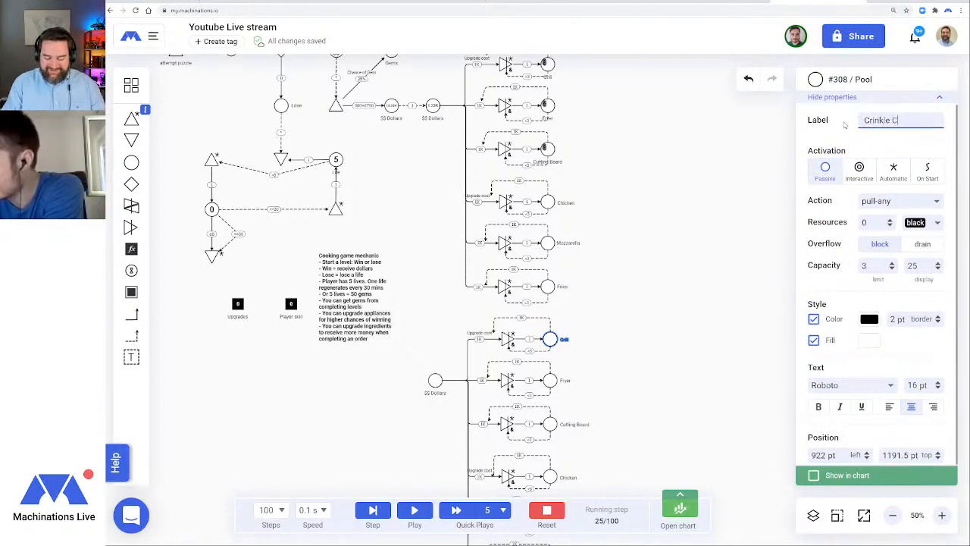
type("ut Chips")
key("Return")
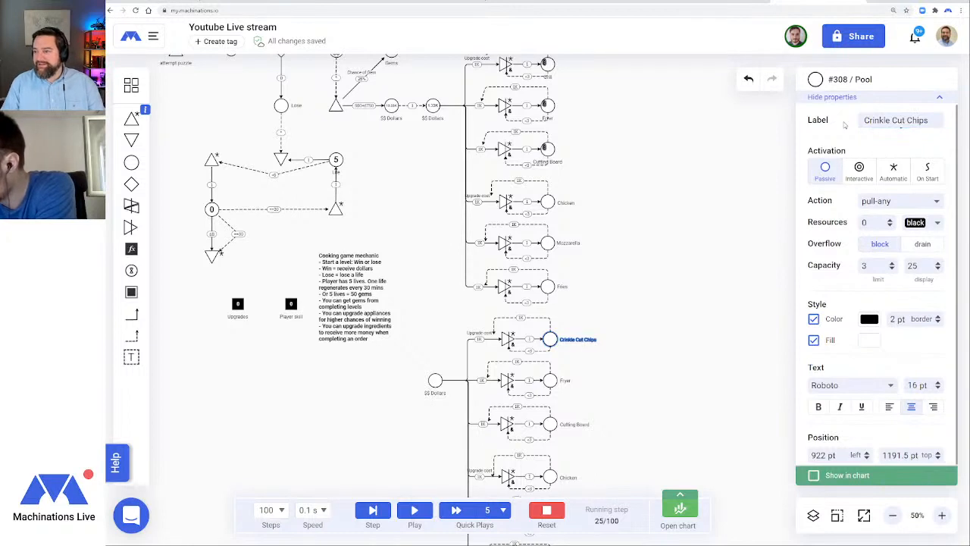
Rename the duplicated Fryer pool, below Crinkle Cut Chips, as Lettuce
left_click(550, 380)
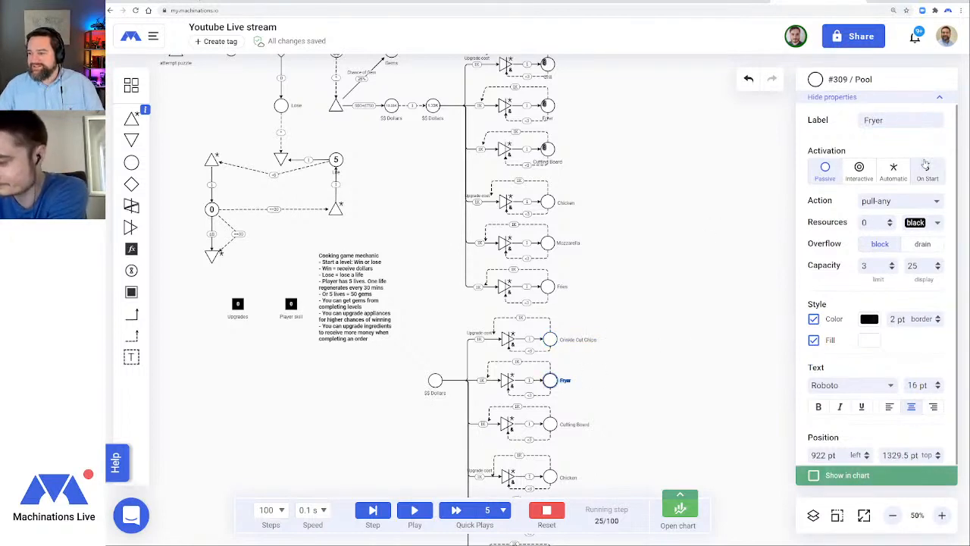
left_click(862, 121)
type("Le")
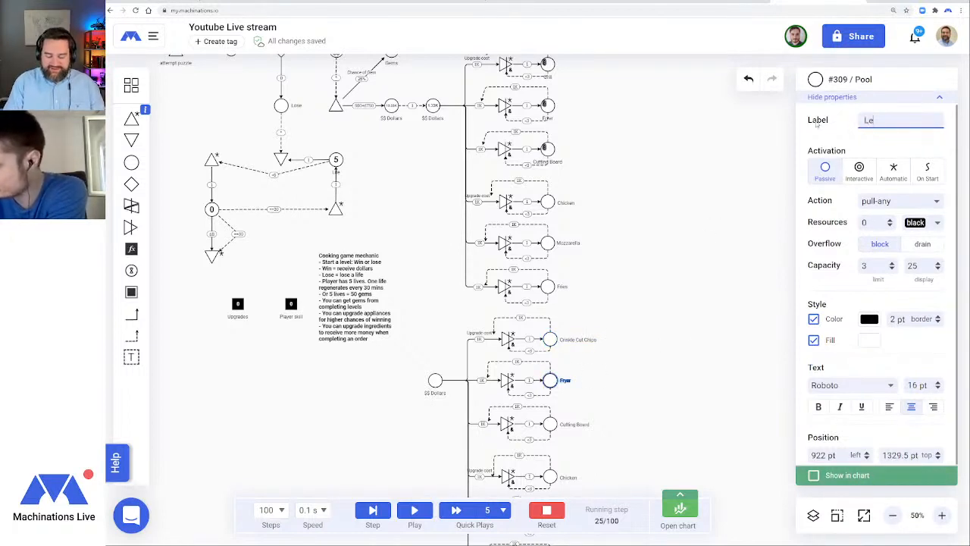
type("ttuce")
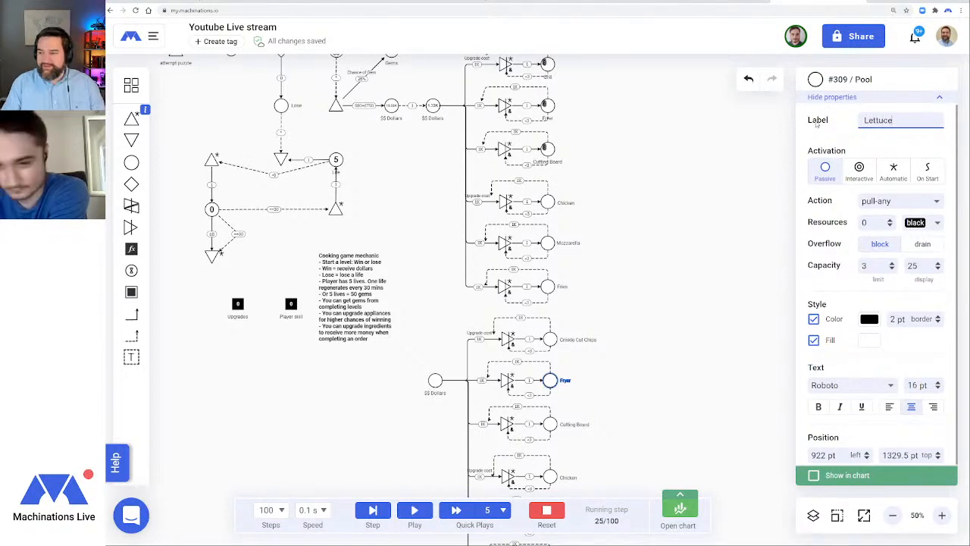
key("Return")
left_click(617, 416)
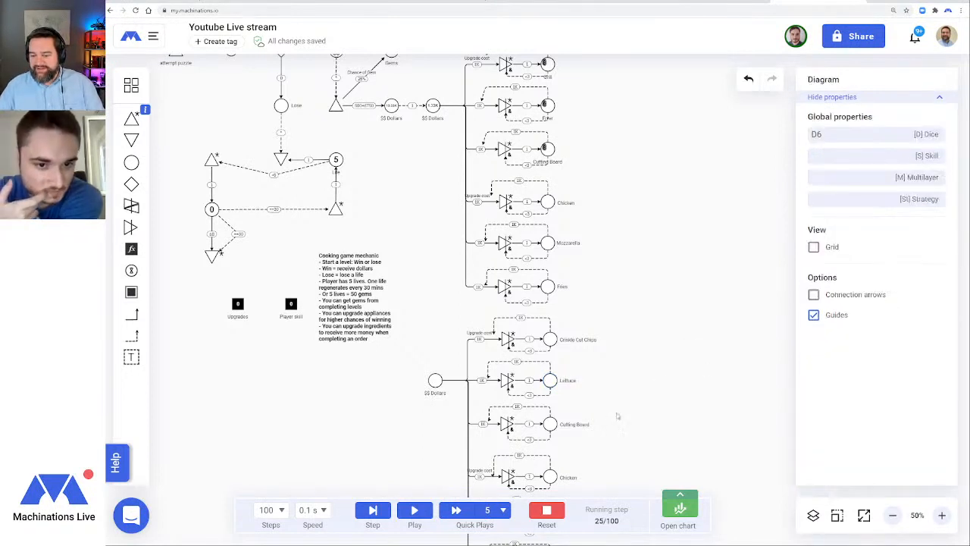
Rename the duplicated Cutting Board pool, below Lettuce, as Cowslaw
left_click(549, 424)
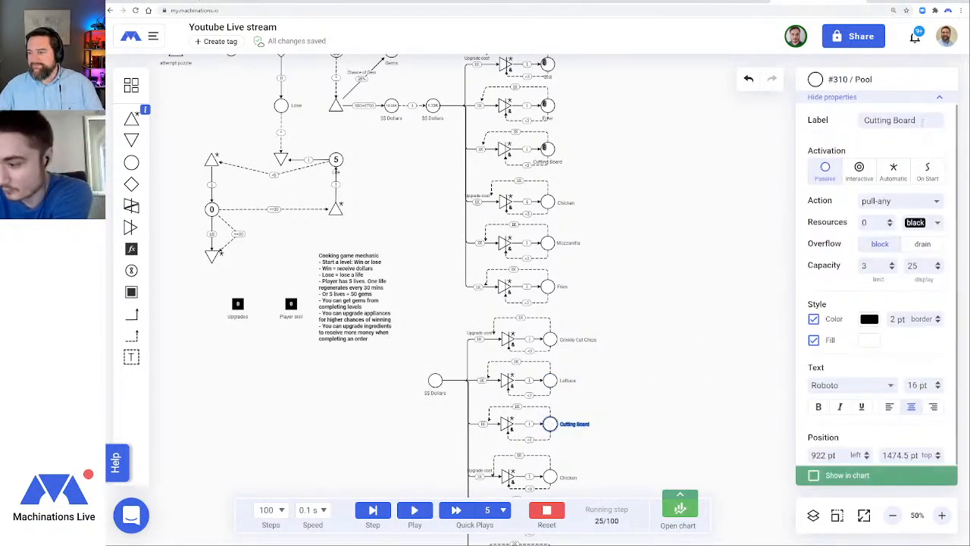
left_click_drag(922, 121, 856, 124)
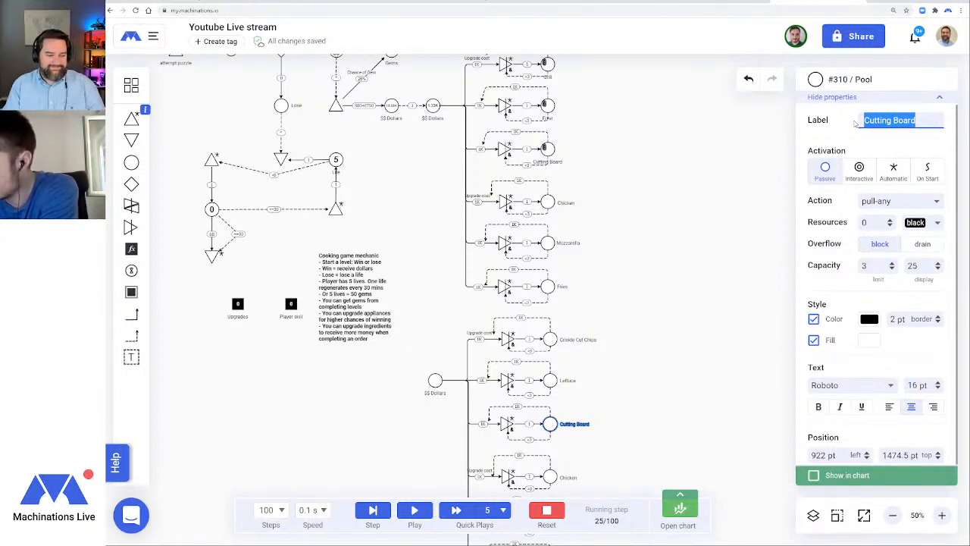
type("C")
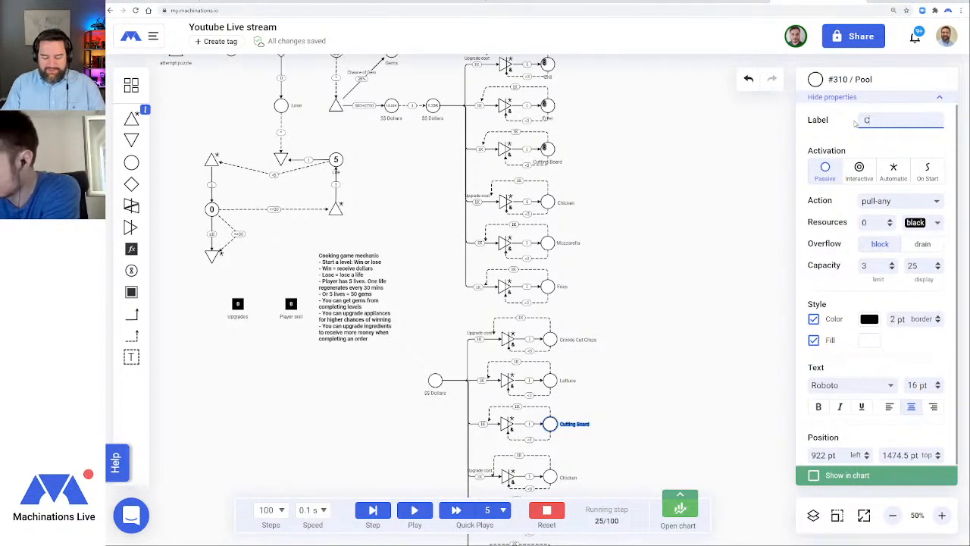
type("ow")
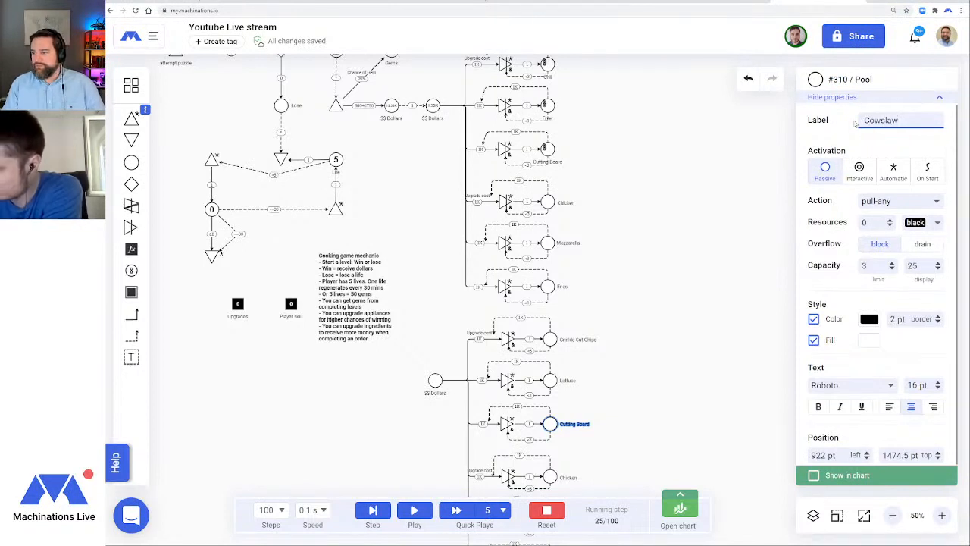
type("slaw")
left_click(638, 385)
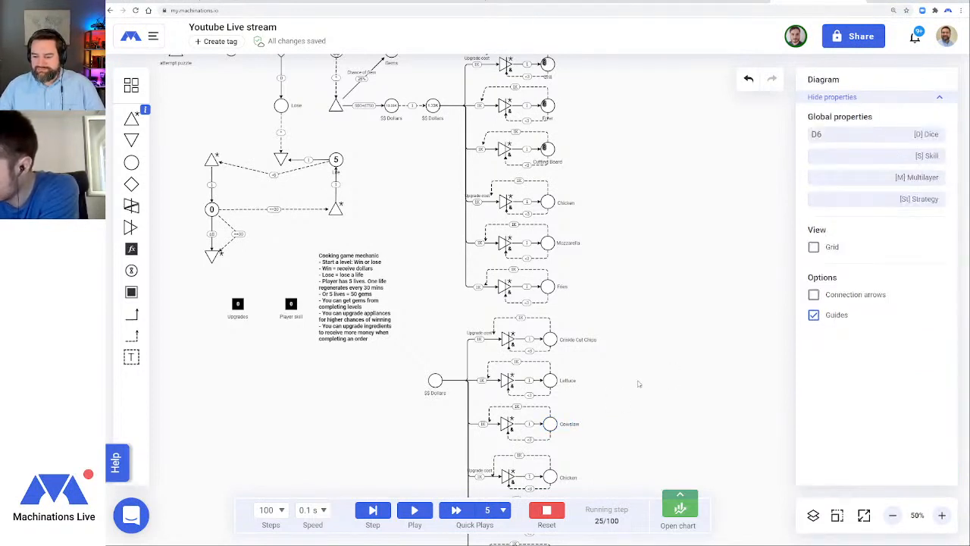
Rename the Chicken pool in the duplicated set as Cheese Puffs
scroll(638, 384, "down", 1)
left_click(549, 417)
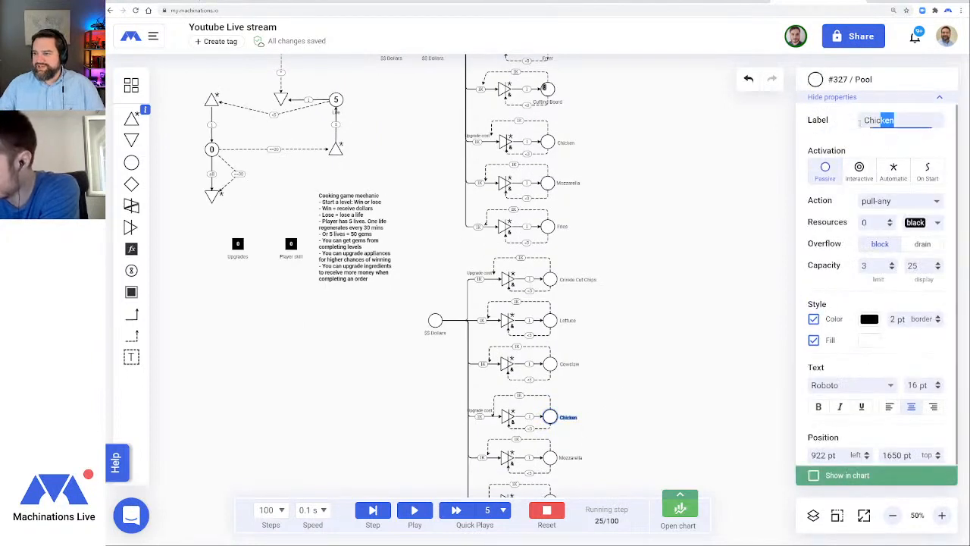
left_click_drag(859, 122, 839, 129)
type("Cheese Pu")
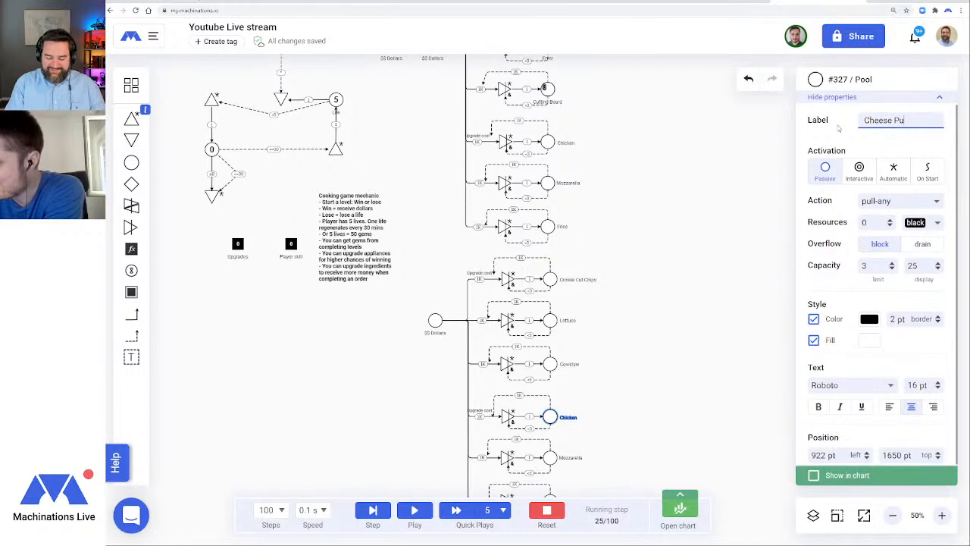
type("ffs")
key("Return")
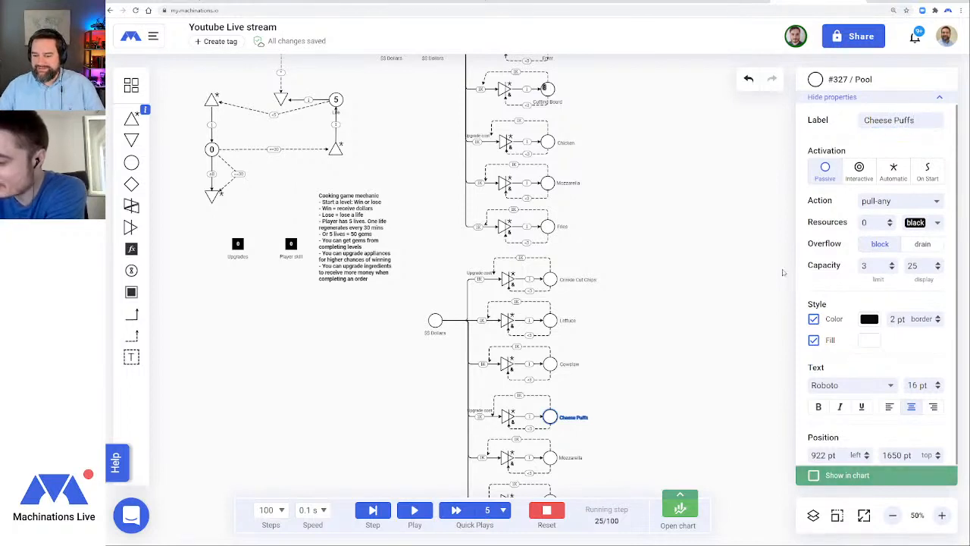
left_click(614, 408)
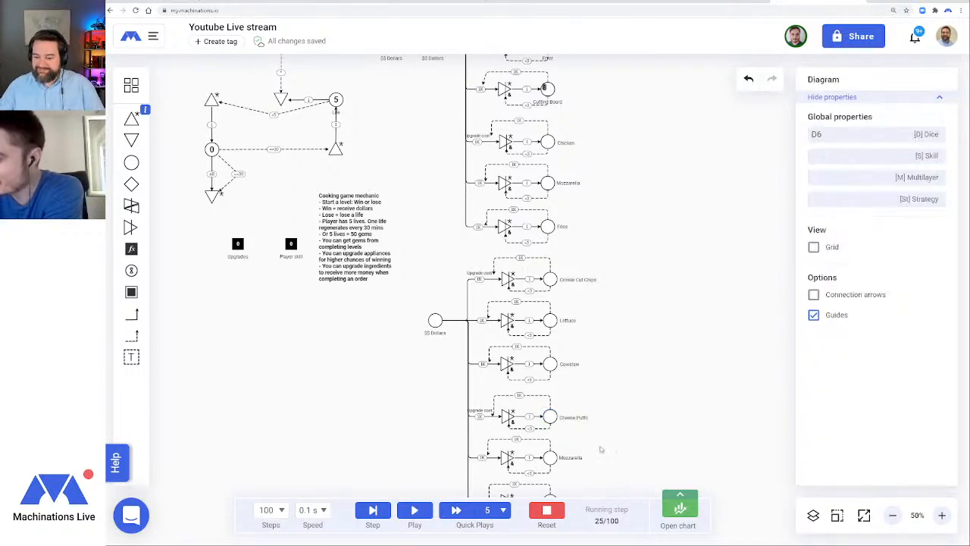
Rename the Mozzarella pool in the duplicated set as Seed Bun
scroll(606, 425, "down", 2)
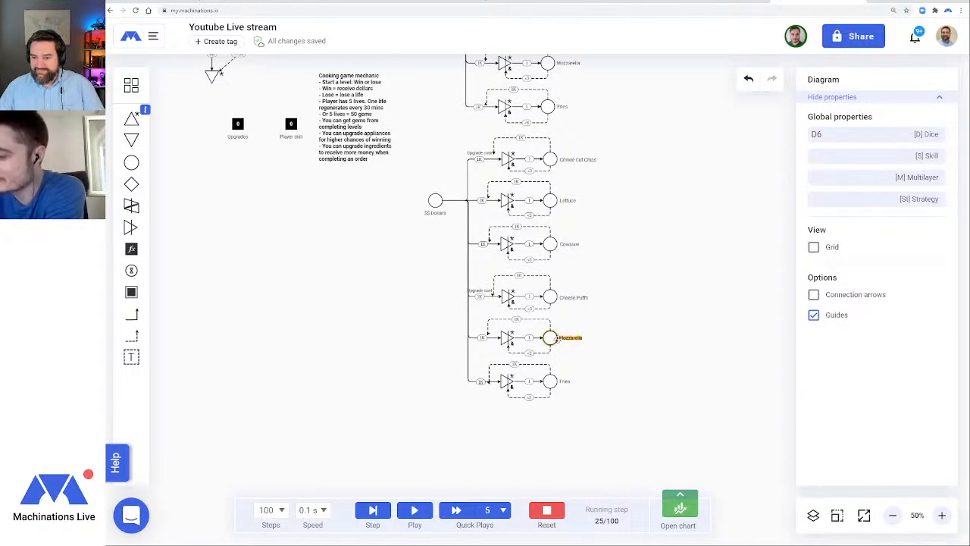
left_click(551, 338)
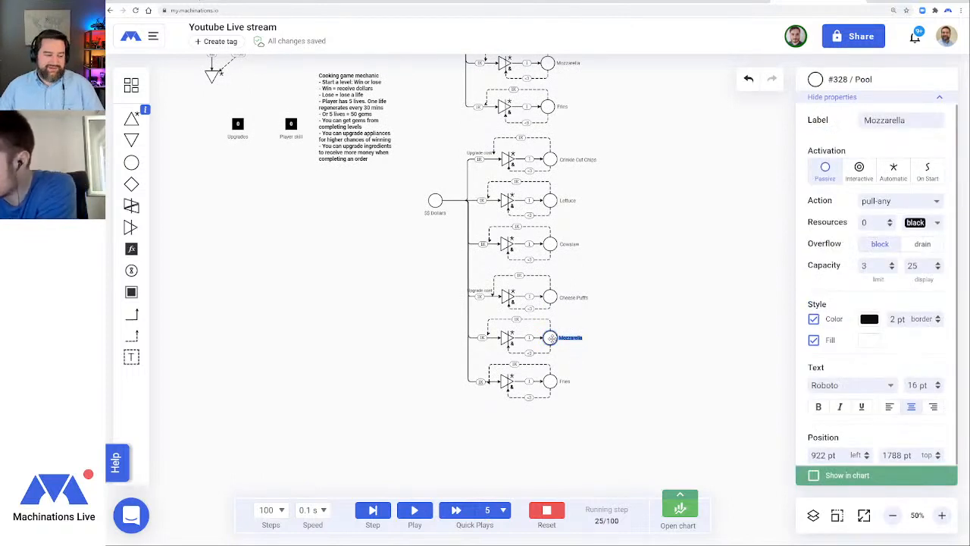
left_click(652, 438)
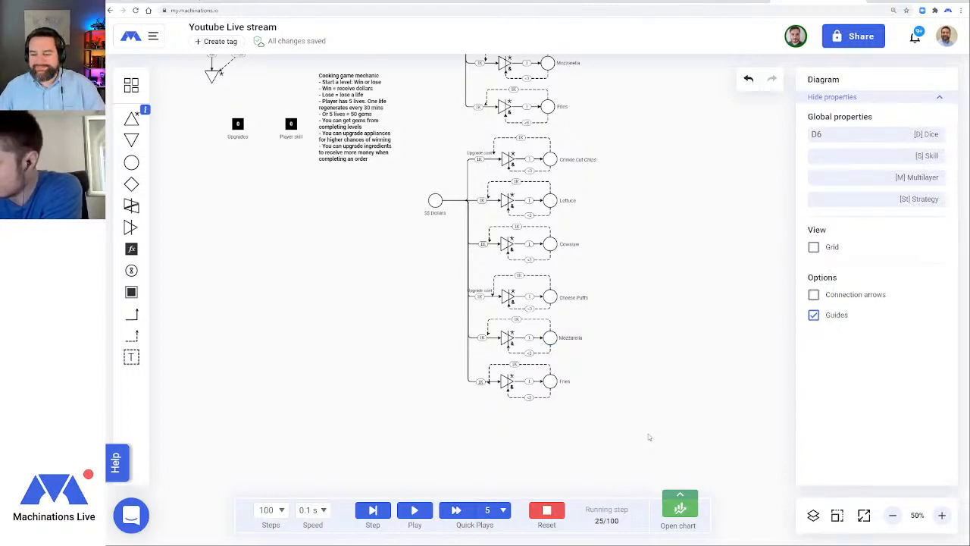
left_click_drag(638, 435, 389, 318)
left_click(550, 338)
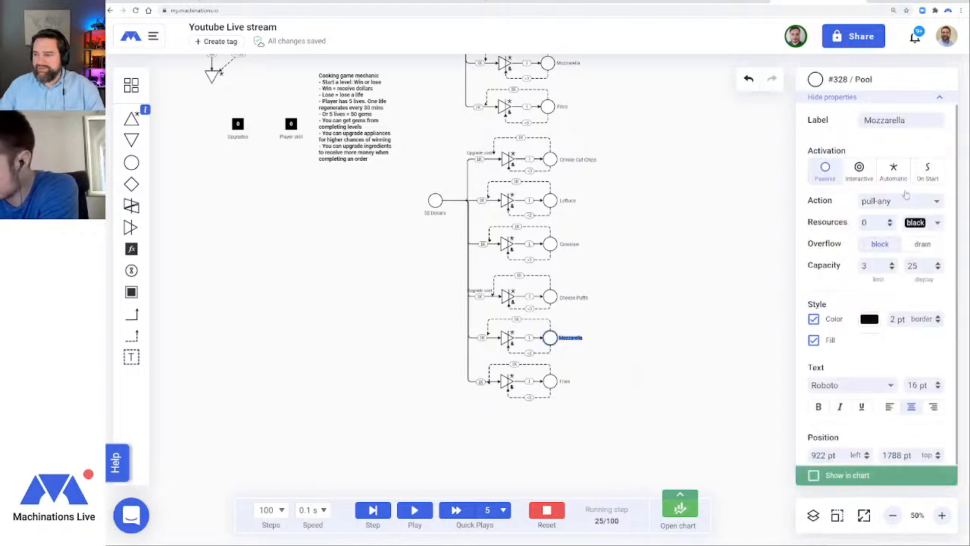
double_click(929, 121)
type("see")
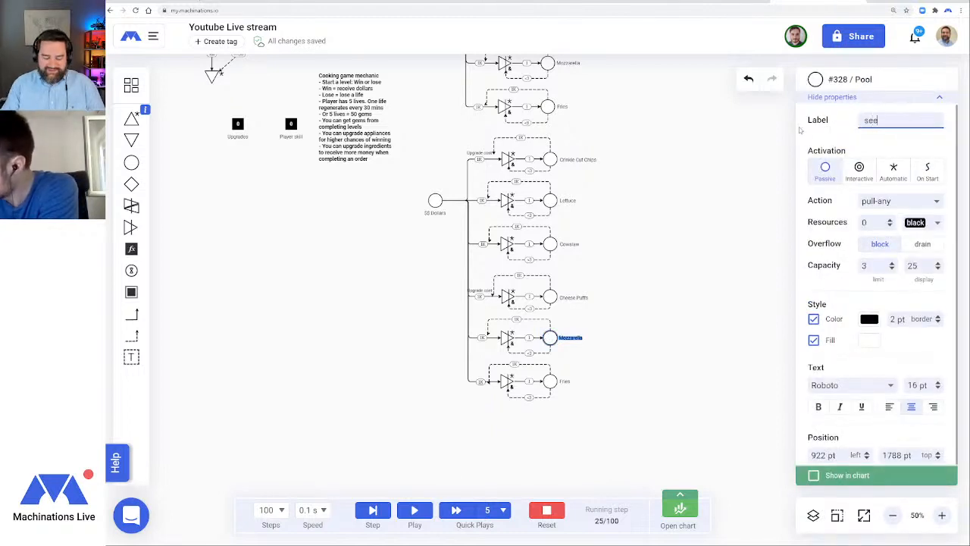
type("eed")
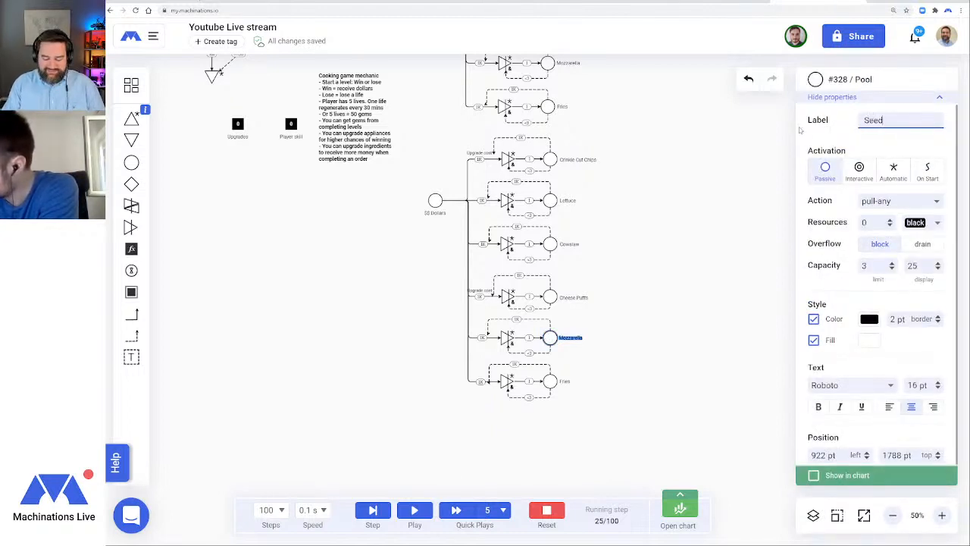
type(" Bun")
key("Return")
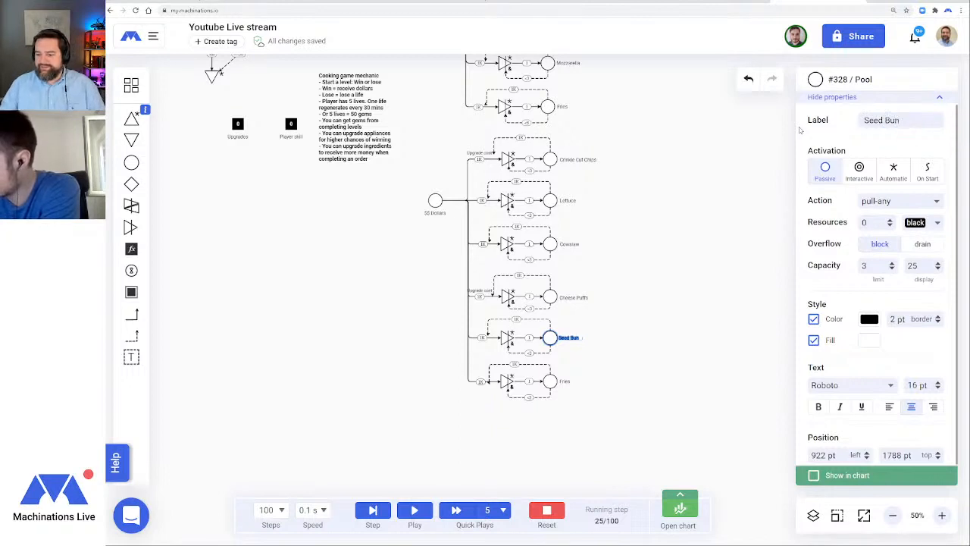
Rename the duplicated set's last pool, Fries, as Grape Tomato
left_click(549, 381)
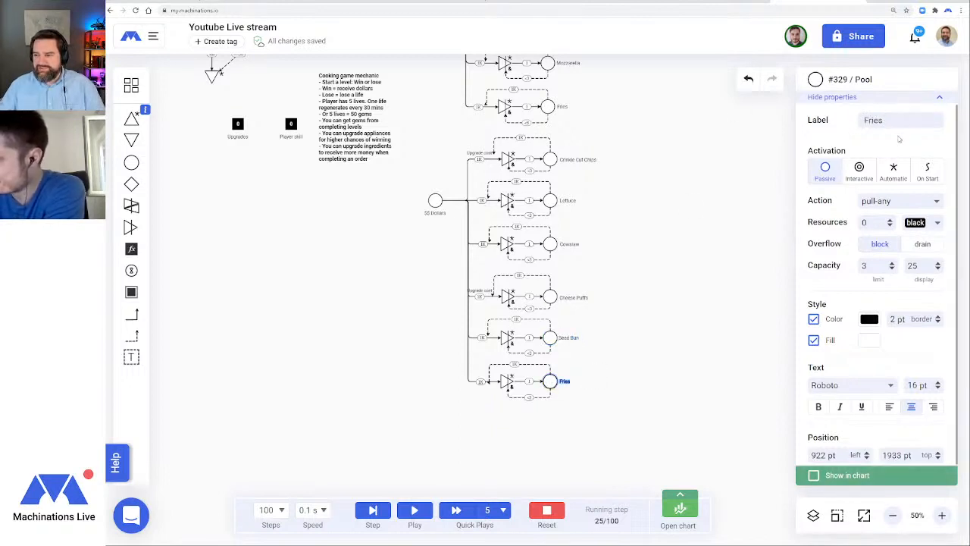
left_click_drag(888, 122, 836, 126)
type("Grape")
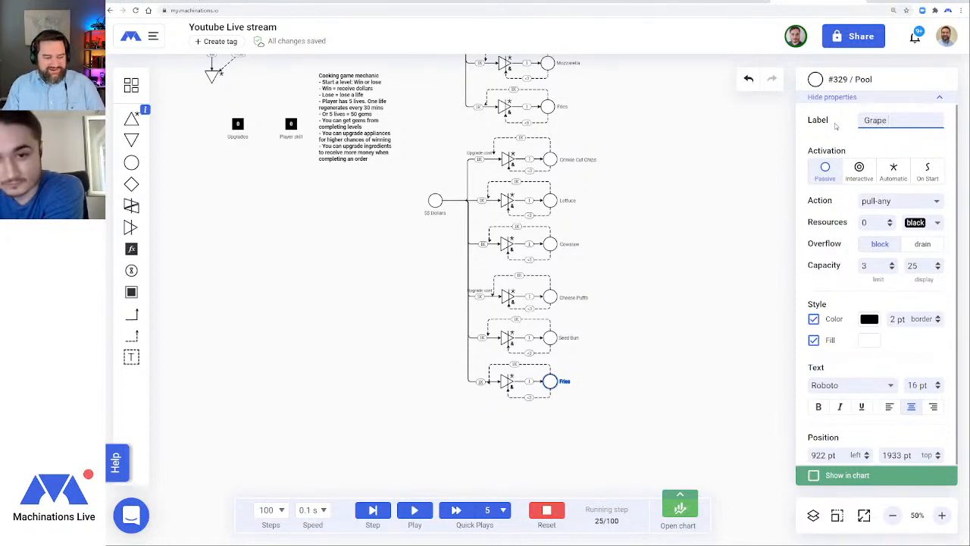
type("Tomato")
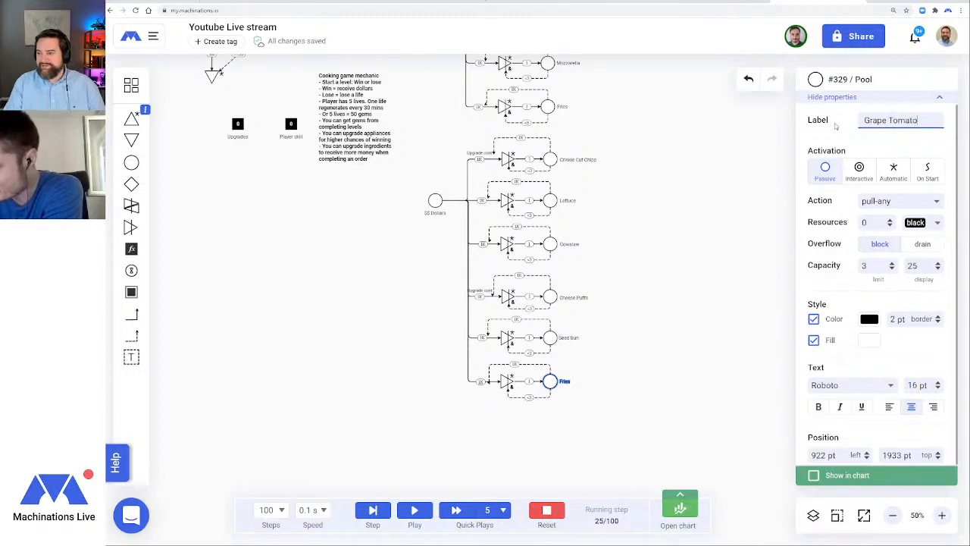
key("Return")
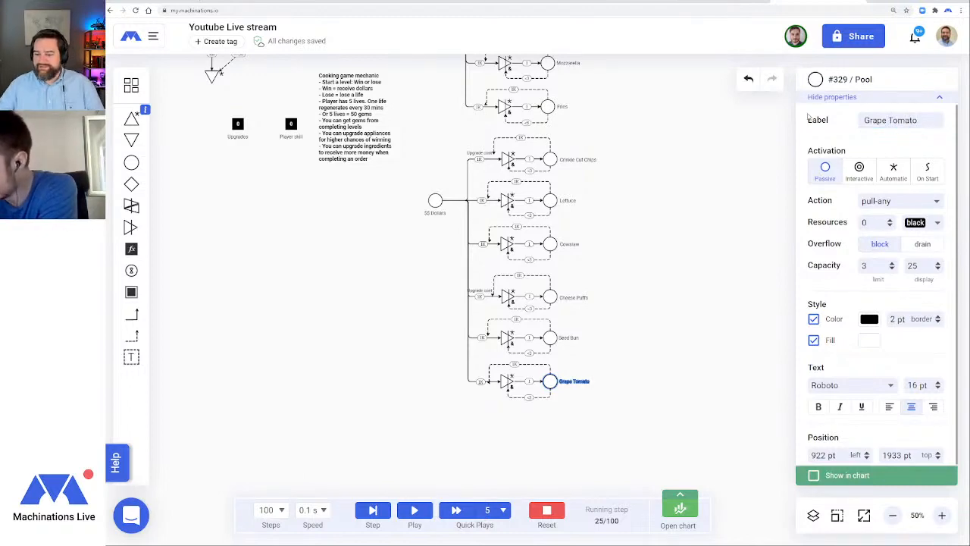
left_click(629, 352)
Reattach the start of a downward resource connection from the duplicated $$ Dollars pool to the original second $$ Dollars pool, aligning its vertical run with the existing branch line
scroll(491, 207, "up", 5)
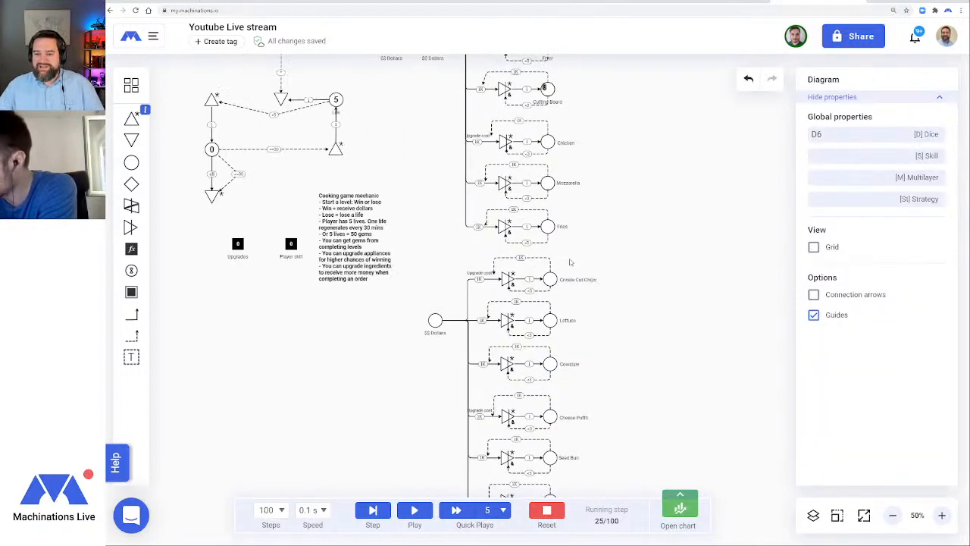
left_click(451, 380)
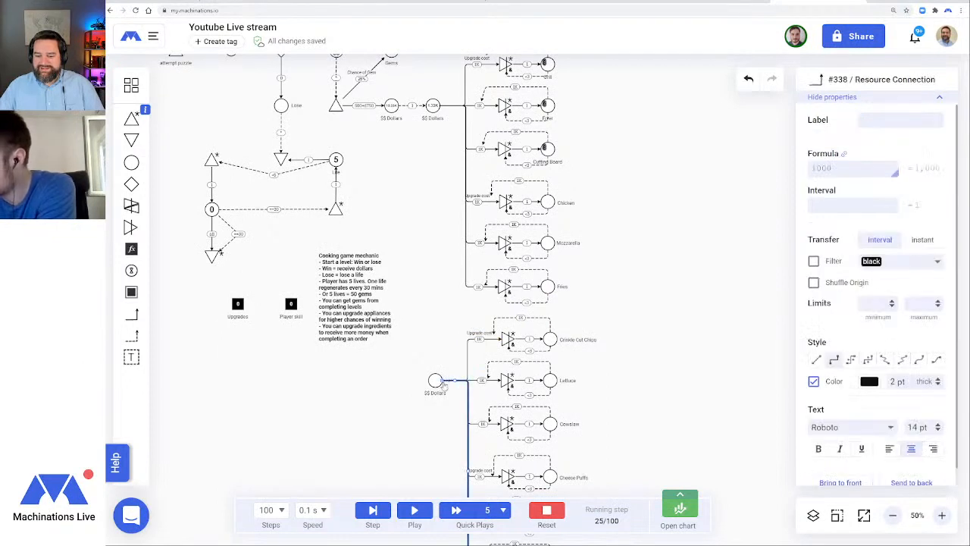
left_click_drag(443, 381, 432, 106)
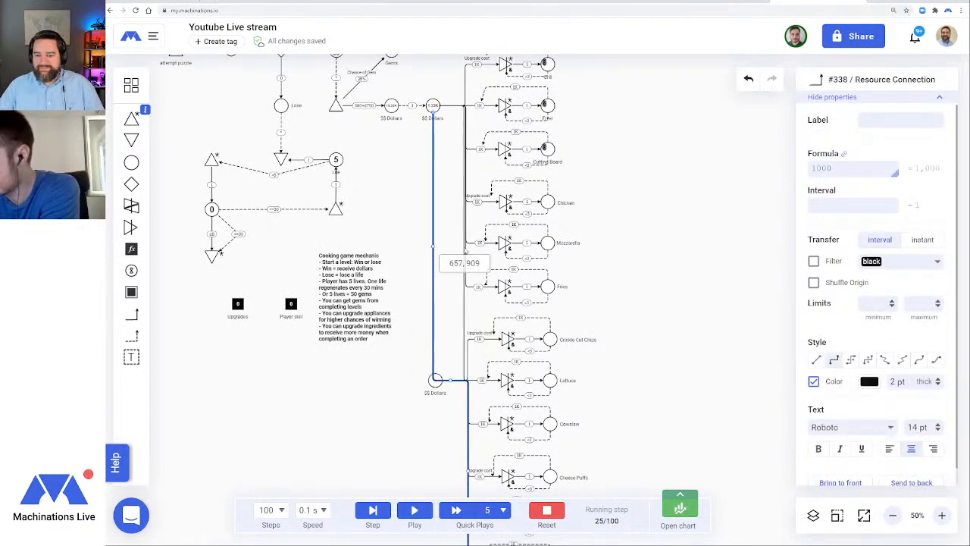
left_click_drag(465, 246, 464, 247)
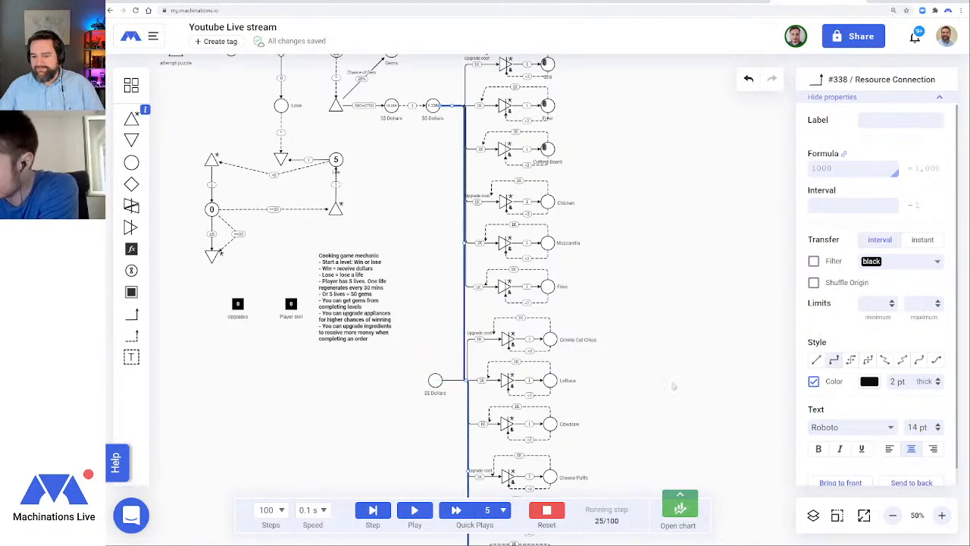
Reattach the start of the Seed Bun resource connection to the original second $$ Dollars pool and align its vertical run with the existing branch line
scroll(650, 359, "down", 3)
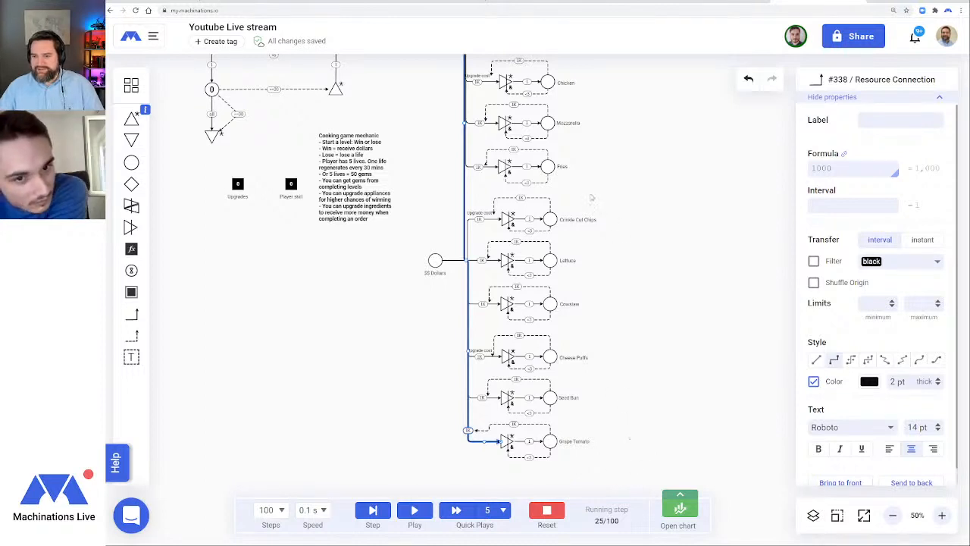
scroll(589, 199, "up", 1)
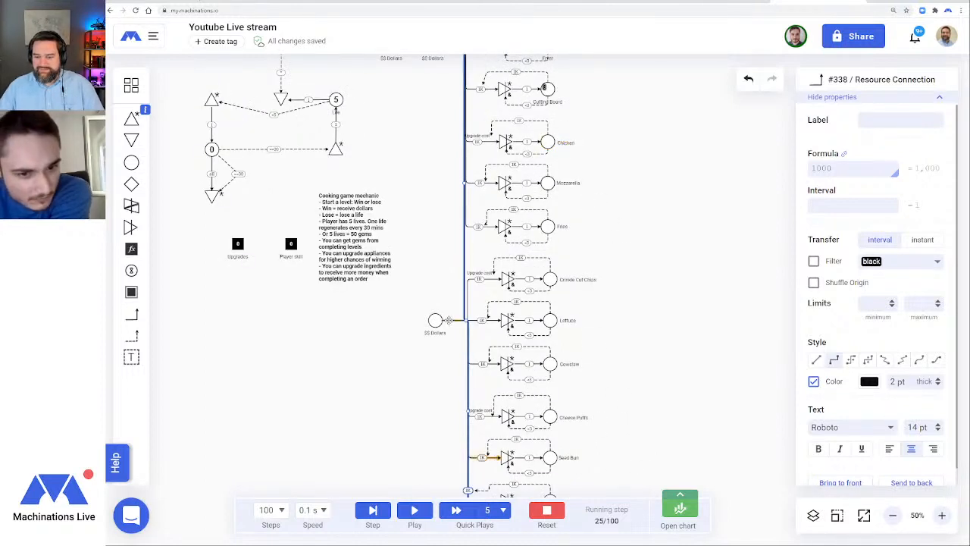
left_click(449, 321)
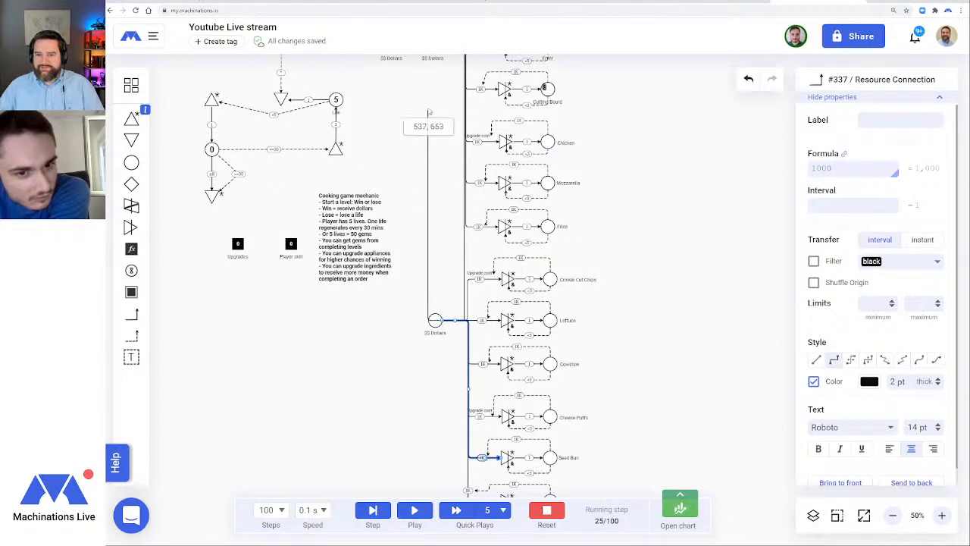
scroll(440, 321, "up", 2)
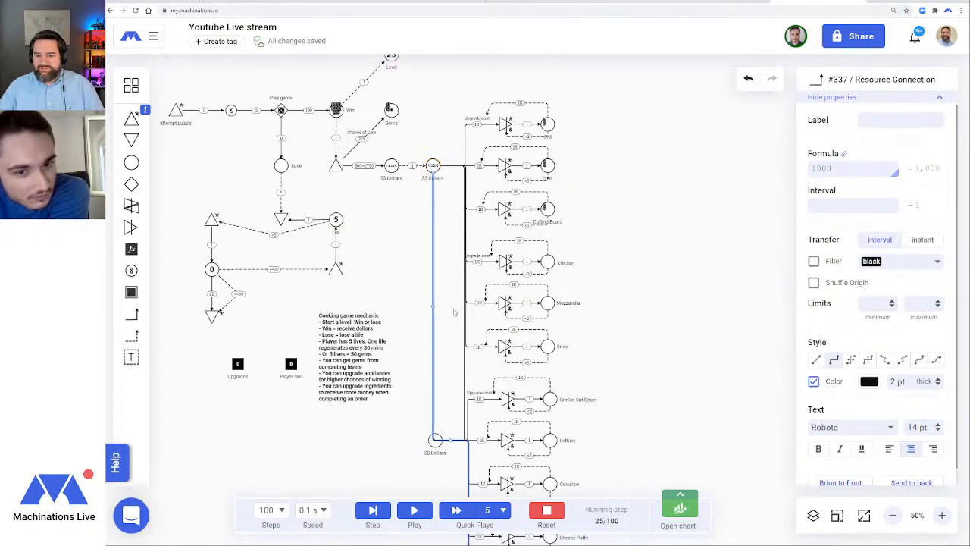
left_click_drag(433, 306, 464, 306)
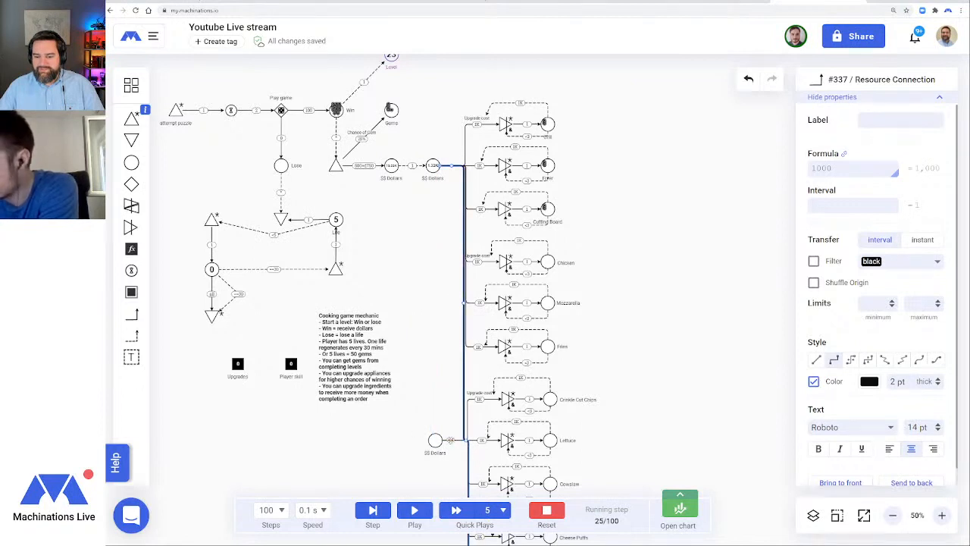
Reattach the start of the Cheese Puffs Upgrade cost connection to the original second $$ Dollars pool and shift its vertical run to the branch line
left_click(451, 440)
left_click_drag(443, 447, 433, 165)
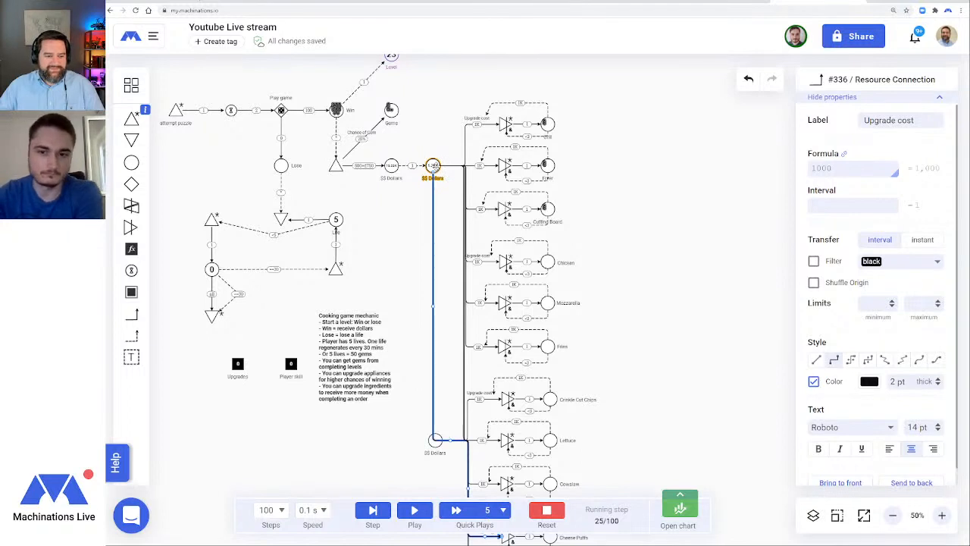
left_click_drag(435, 306, 465, 306)
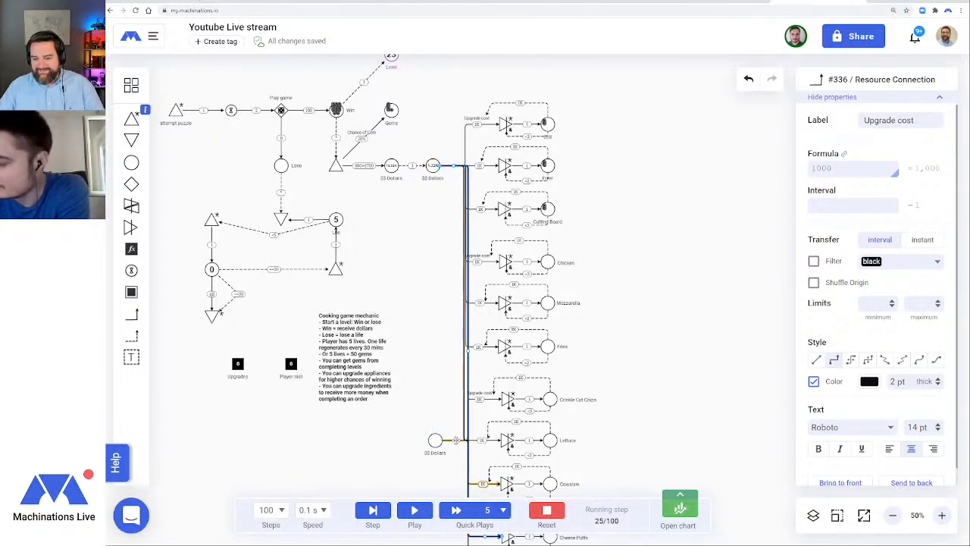
Reattach the start of the Cowslaw resource connection to the original second $$ Dollars pool, aligning its vertical run with the branch line
left_click(453, 440)
left_click_drag(439, 440, 432, 165)
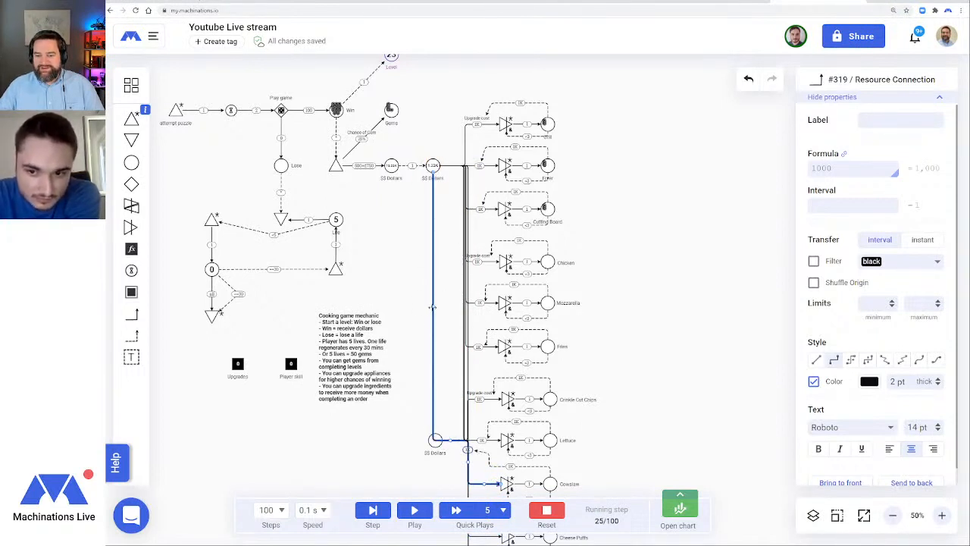
left_click_drag(432, 306, 464, 306)
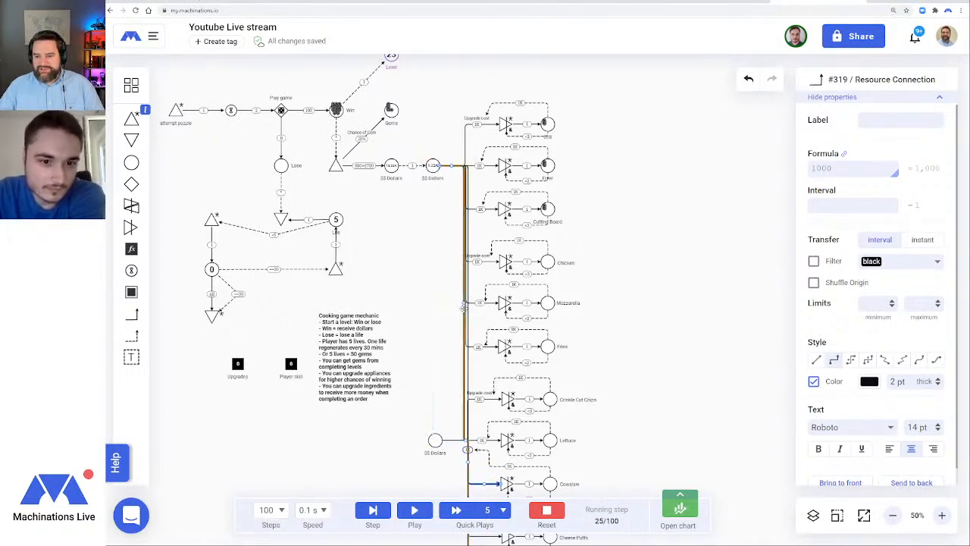
Reattach the start of the Lettuce resource connection to the original second $$ Dollars pool and move its vertical run off the converters onto the branch line
left_click(450, 441)
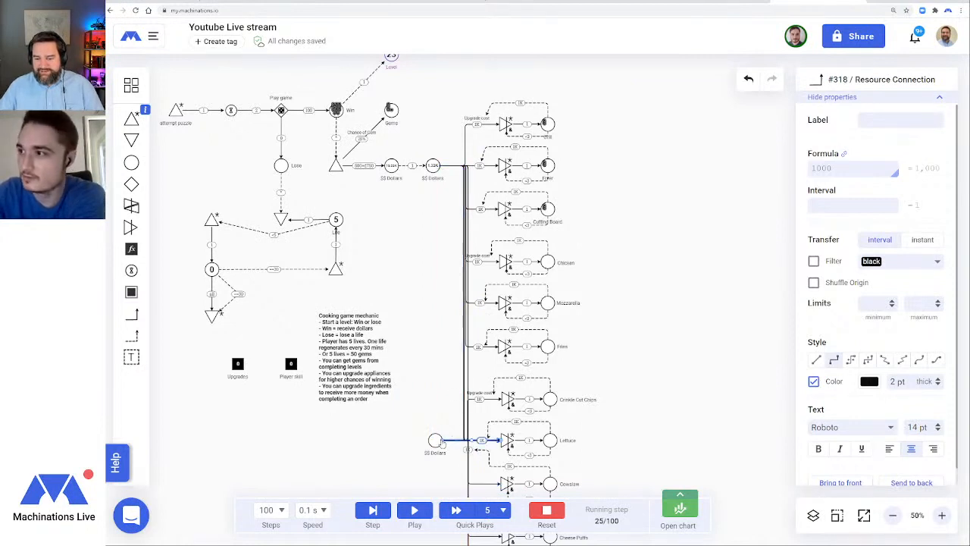
left_click_drag(442, 444, 432, 165)
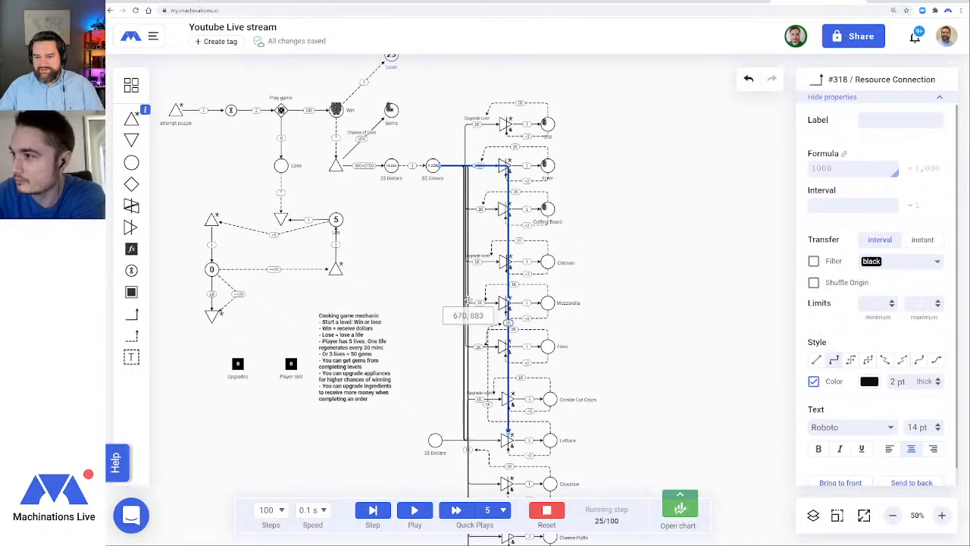
scroll(607, 309, "down", 3)
scroll(608, 310, "down", 1)
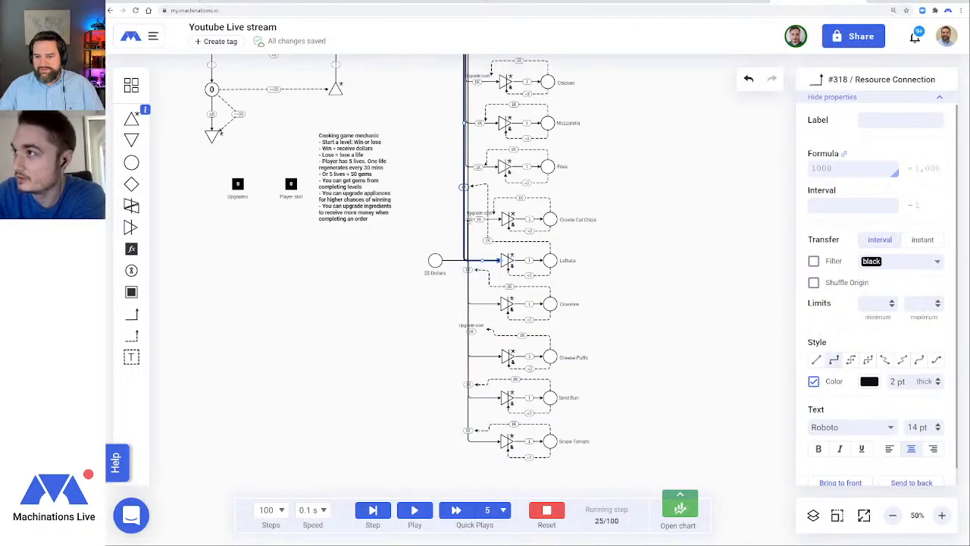
Adjust the vertical runs of the reattached connections and move their 1K and Upgrade cost labels onto the horizontal branches beside the converters
left_click_drag(468, 209, 466, 206)
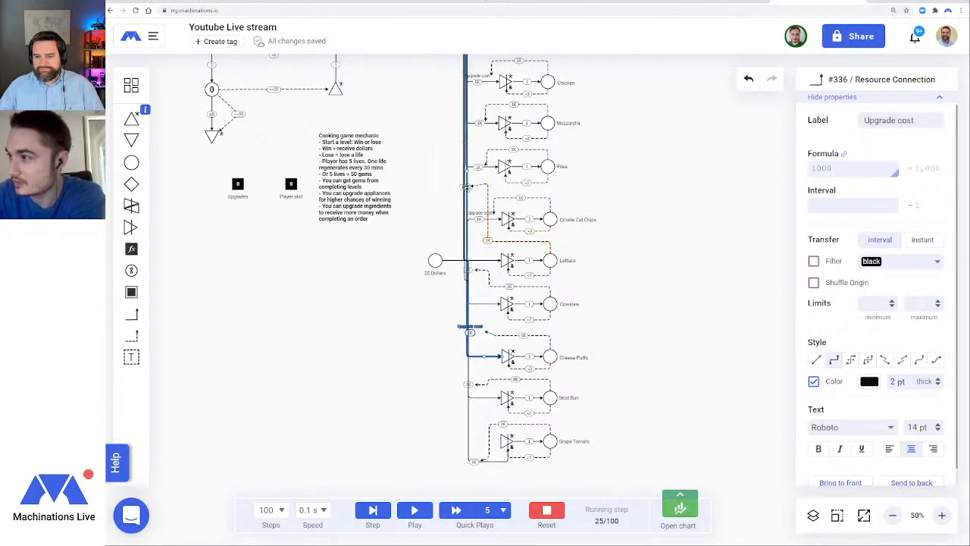
left_click(462, 190)
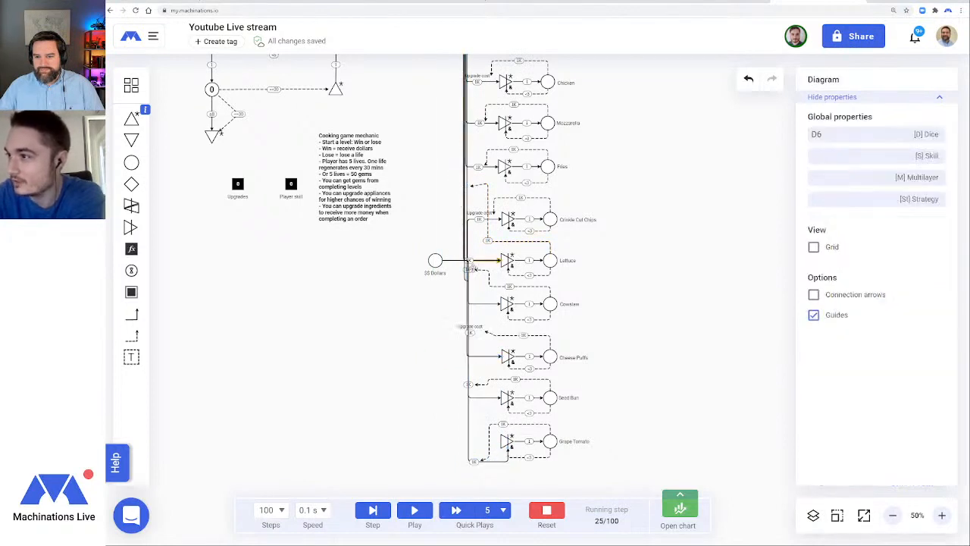
left_click(942, 514)
scroll(718, 303, "down", 3)
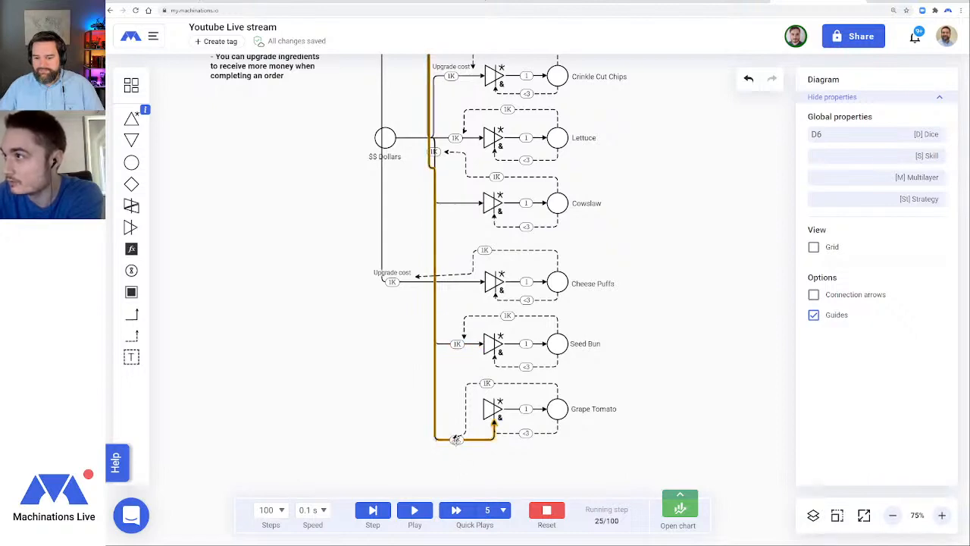
scroll(661, 363, "up", 3)
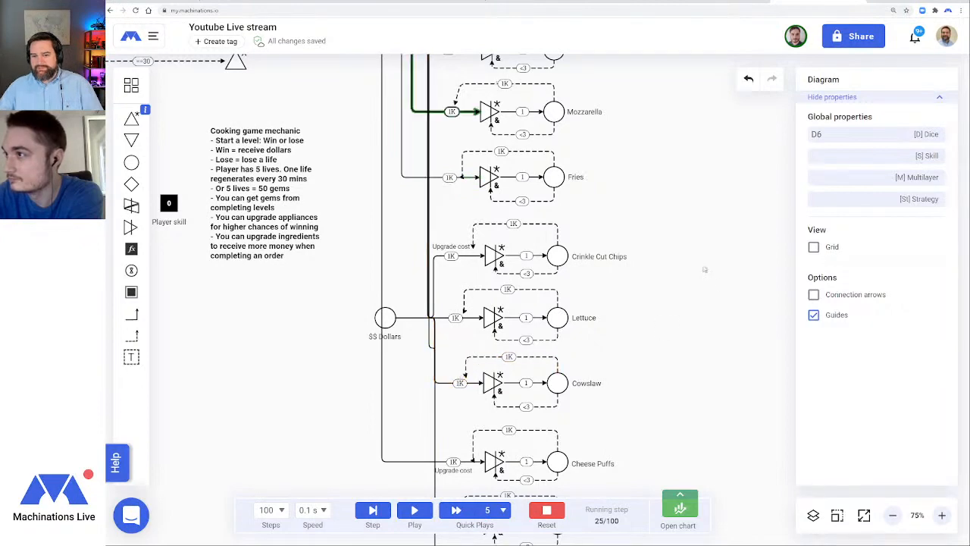
scroll(701, 269, "up", 7)
scroll(698, 268, "down", 5)
scroll(697, 267, "down", 3)
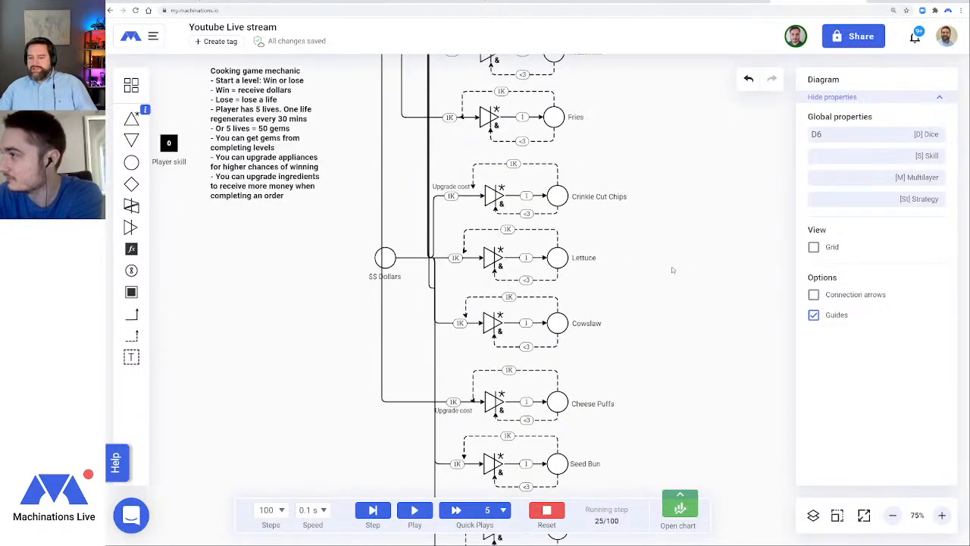
Select the whole column of upgrade and ingredient pools down to Grape Tomato and align them on a common vertical centre line
left_click(891, 515)
left_click(892, 515)
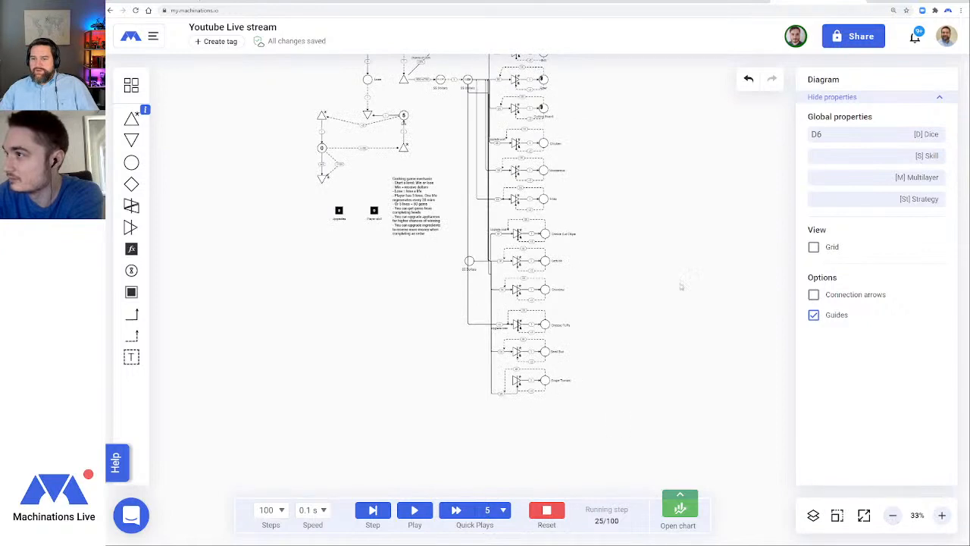
scroll(679, 287, "up", 1)
left_click_drag(603, 476, 532, 76)
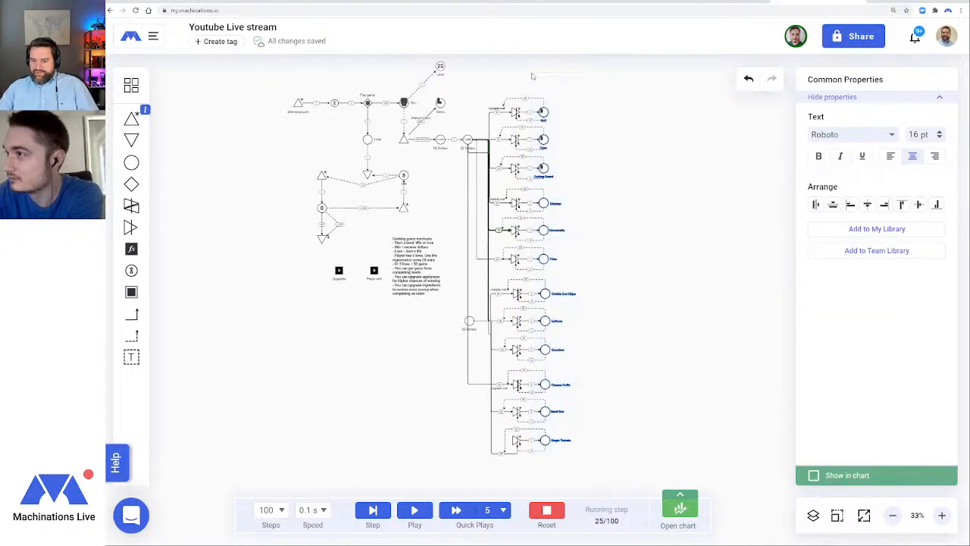
left_click(868, 206)
left_click(635, 215)
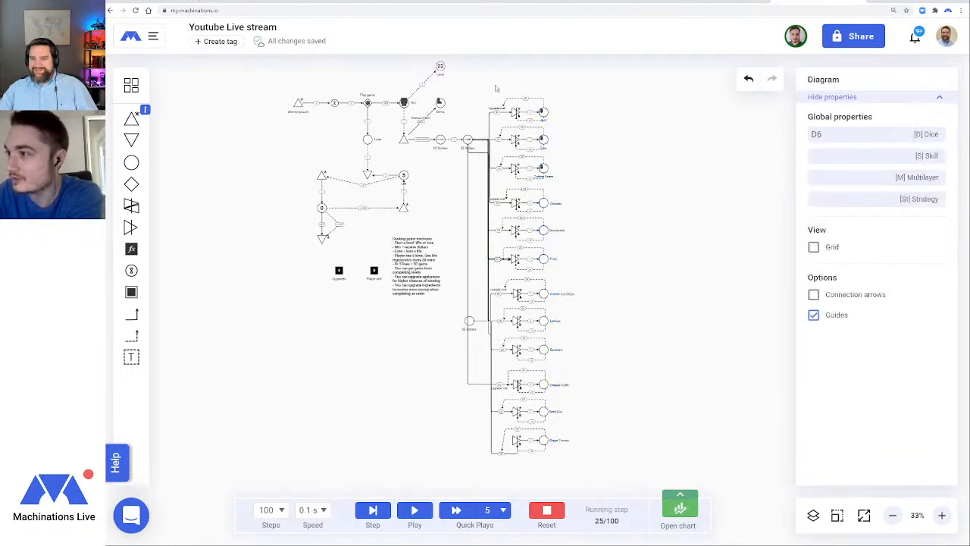
Select the whole column of converters and align them on a common vertical centre line
left_click_drag(495, 88, 529, 465)
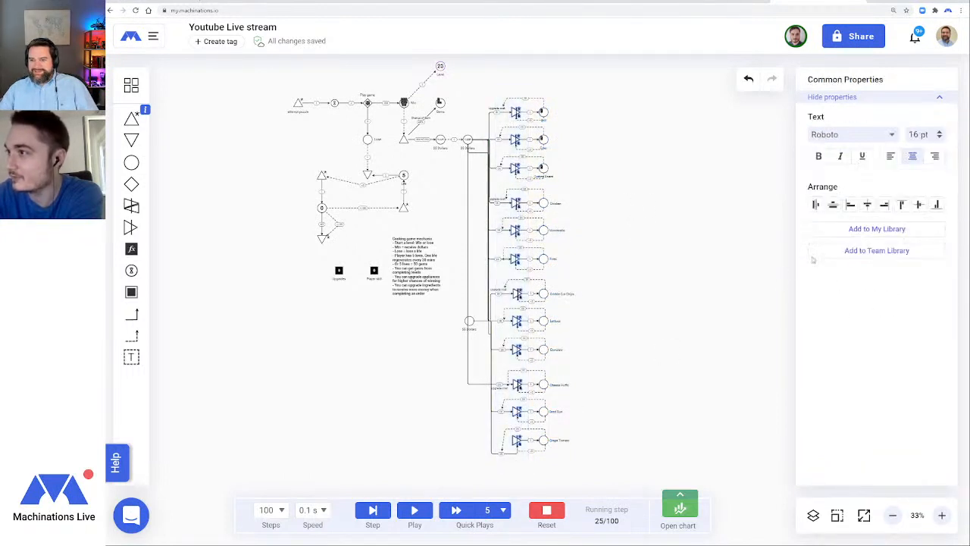
left_click(867, 204)
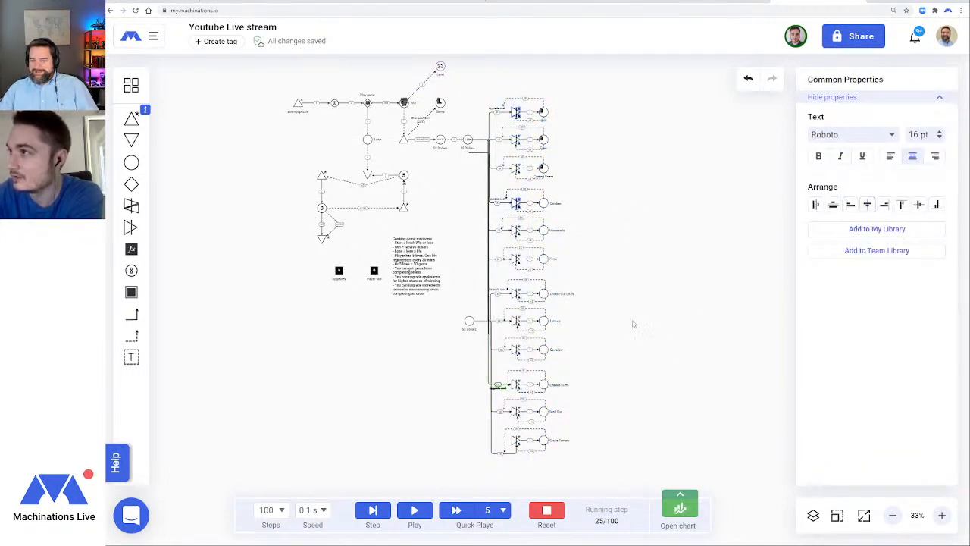
left_click(631, 244)
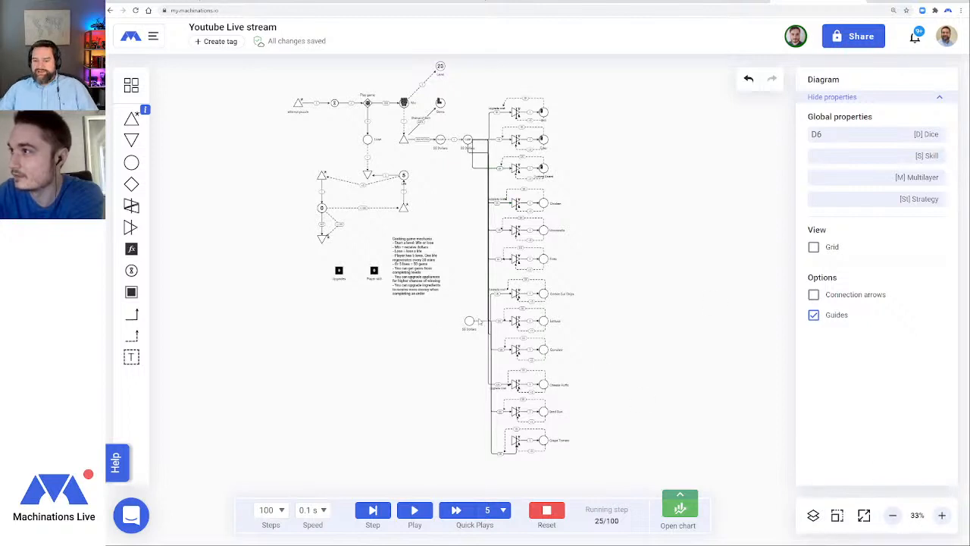
Reattach the Crinkle Cut Chips Upgrade cost connection to the original second $$ Dollars pool and straighten the Grape Tomato connection's jog beneath that pool
left_click(475, 322)
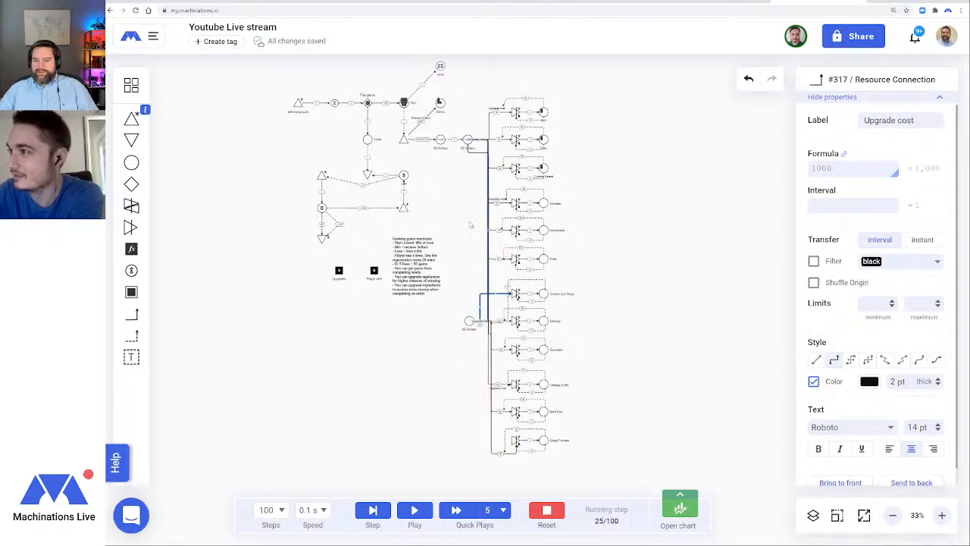
left_click(474, 152)
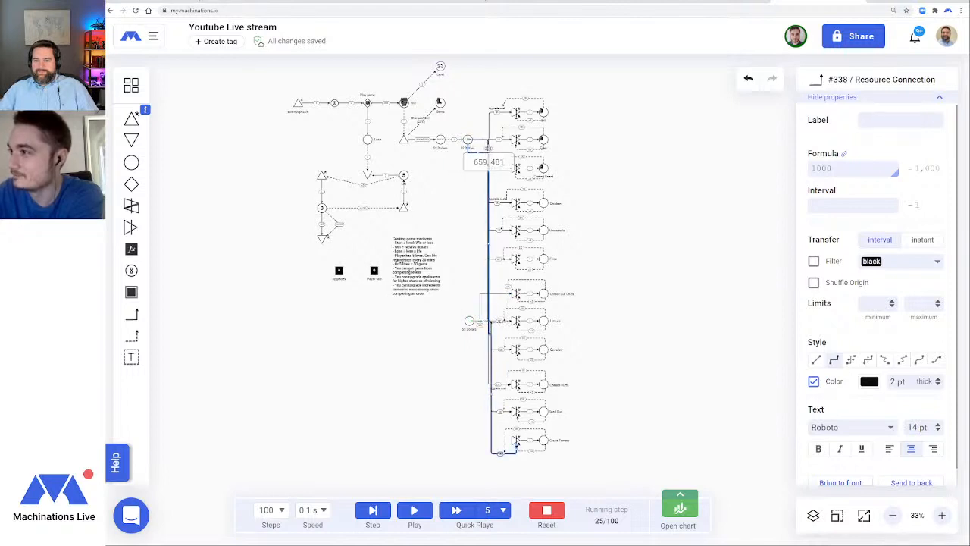
left_click(638, 211)
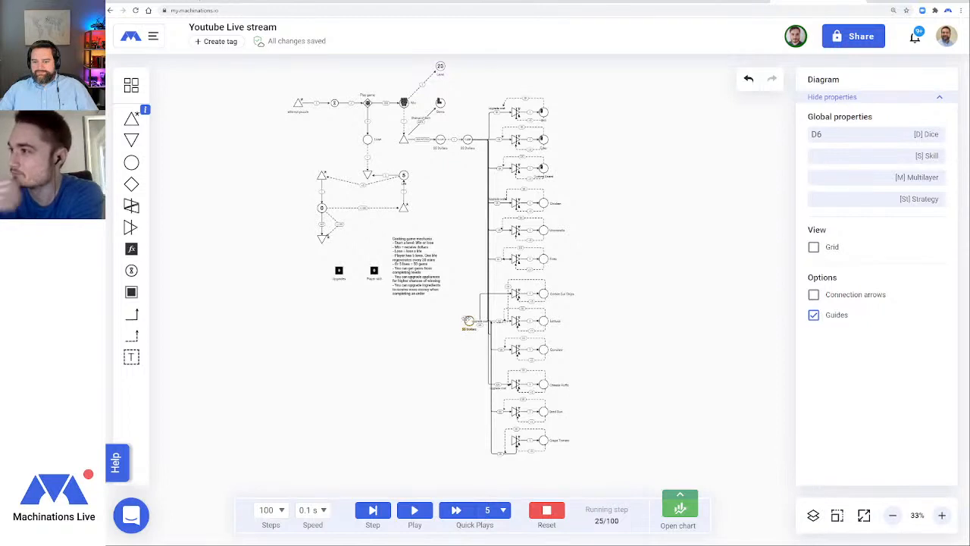
Move the disconnected duplicate $$ Dollars pool away from the connections and delete it
left_click_drag(469, 322, 408, 330)
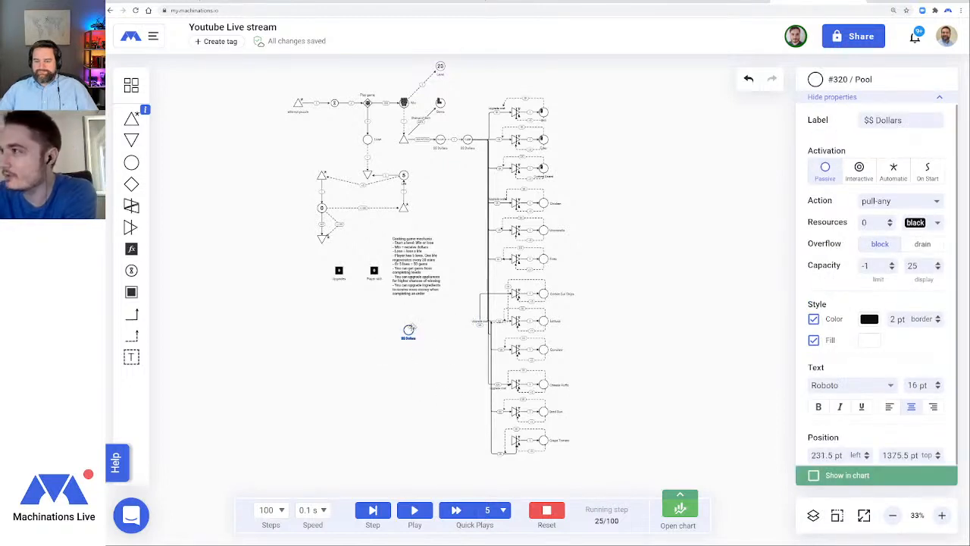
key("Delete")
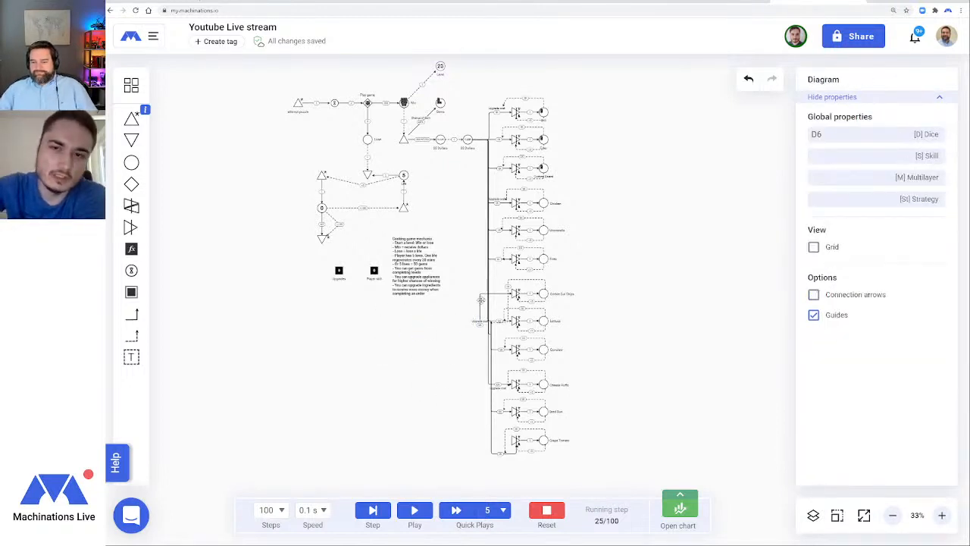
Reset the Crinkle Cut Chips connection's route by switching it to a straight line and back to right-angled, aligning its vertical run with the branch line
left_click(479, 320)
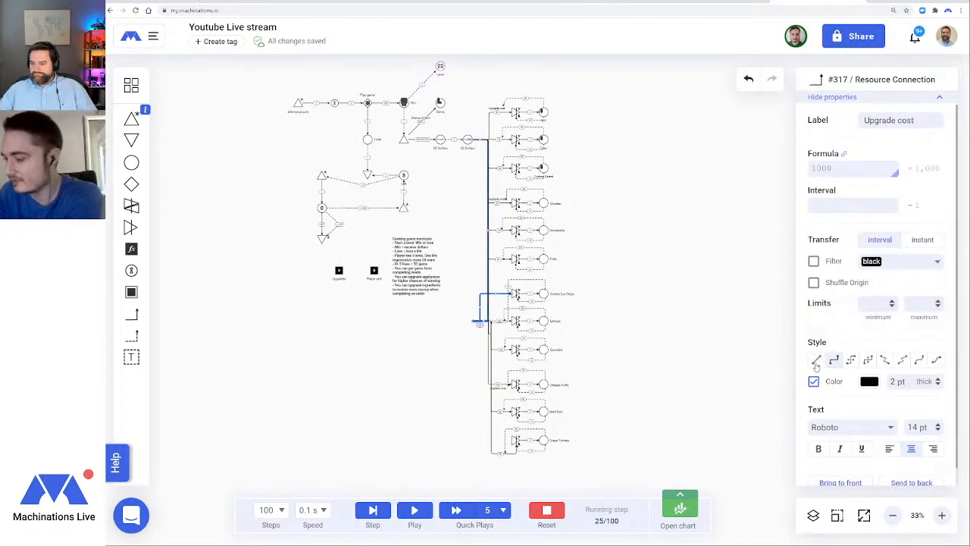
left_click(816, 360)
left_click(833, 360)
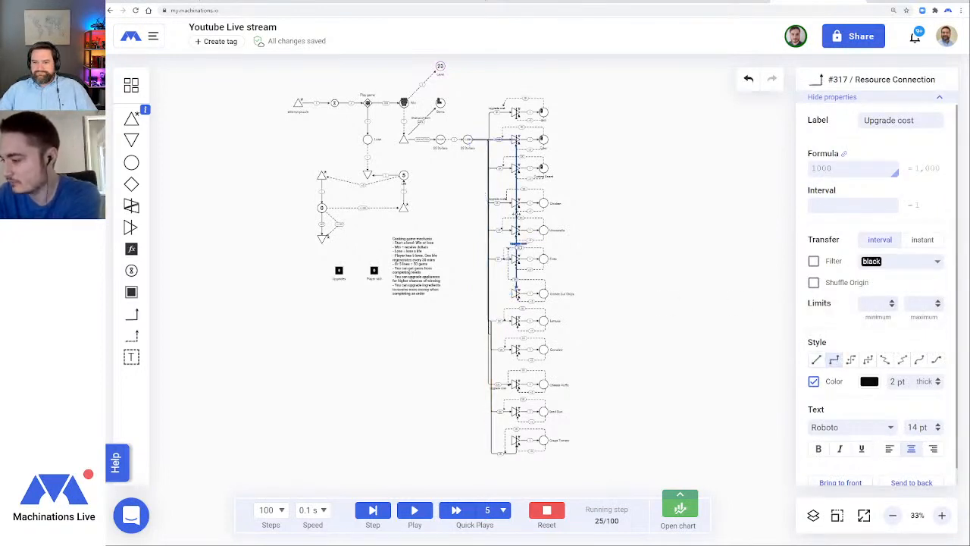
left_click_drag(517, 215, 488, 217)
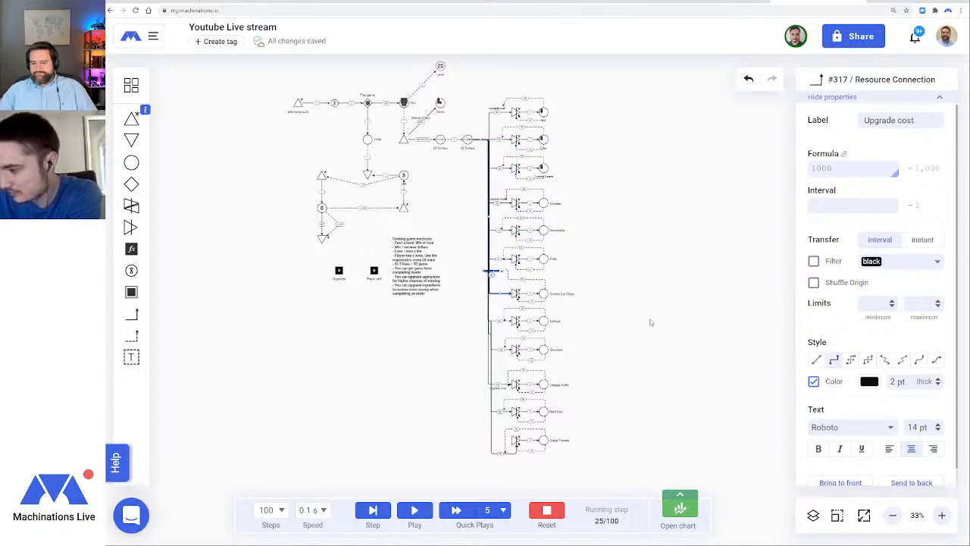
Align the vertical runs of the Grape Tomato, Seed Bun and Cowslaw connections with the shared branch line
left_click(941, 515)
scroll(448, 353, "down", 3)
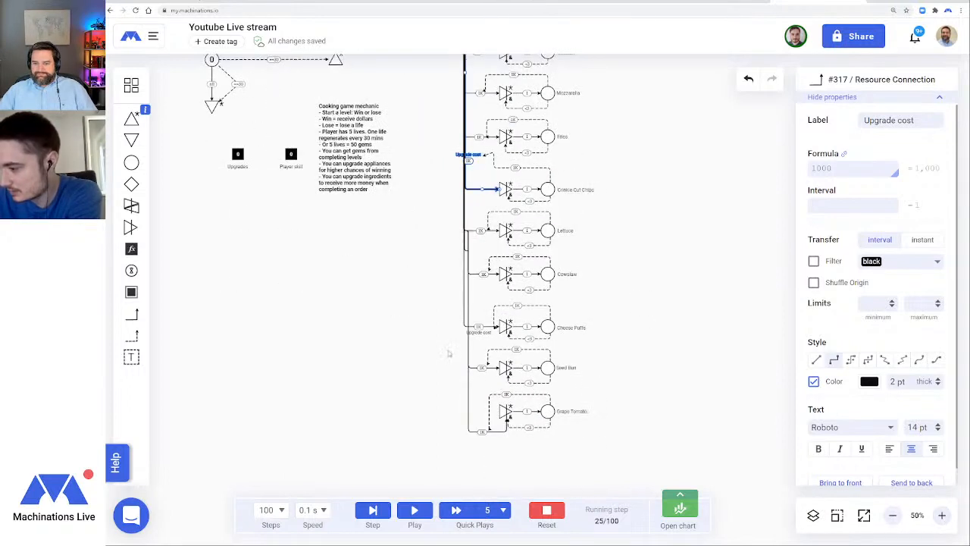
left_click(468, 278)
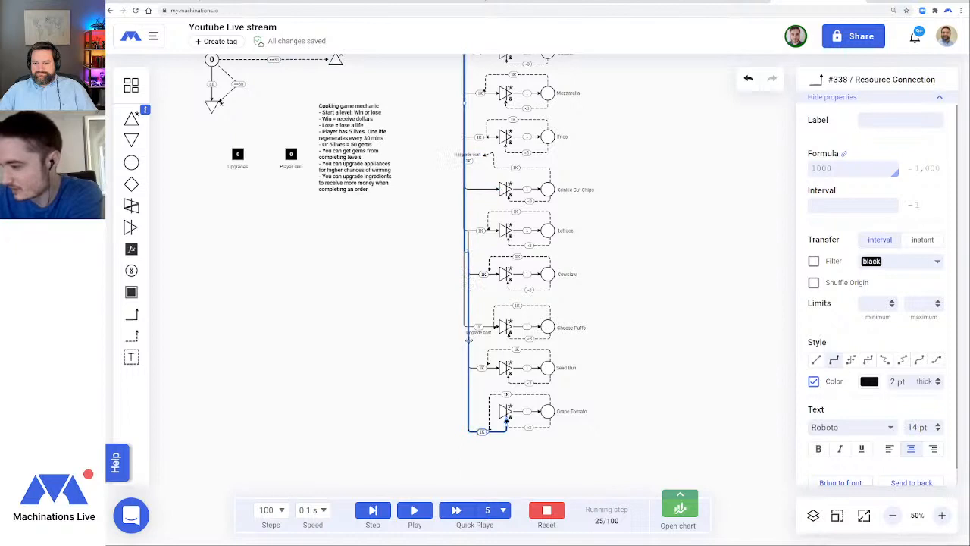
left_click(467, 269)
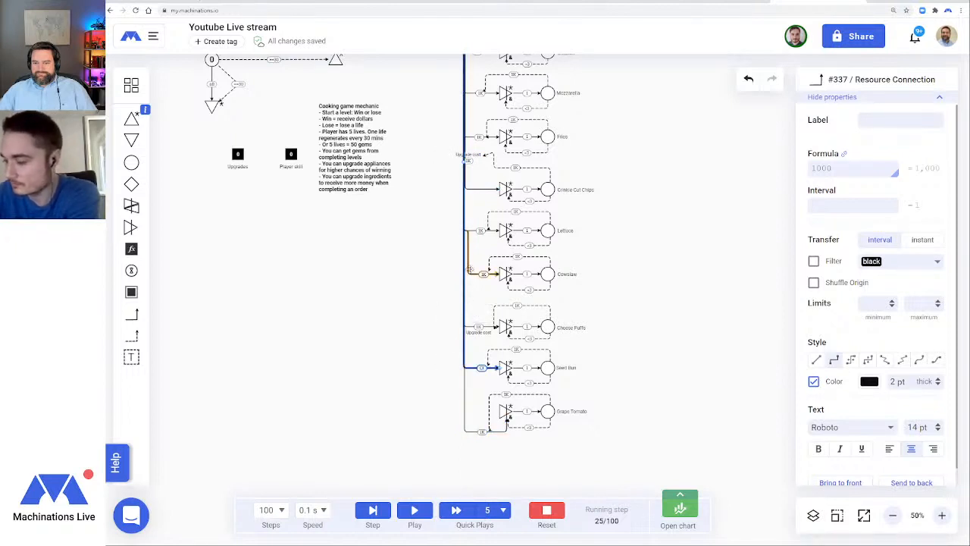
left_click(467, 253)
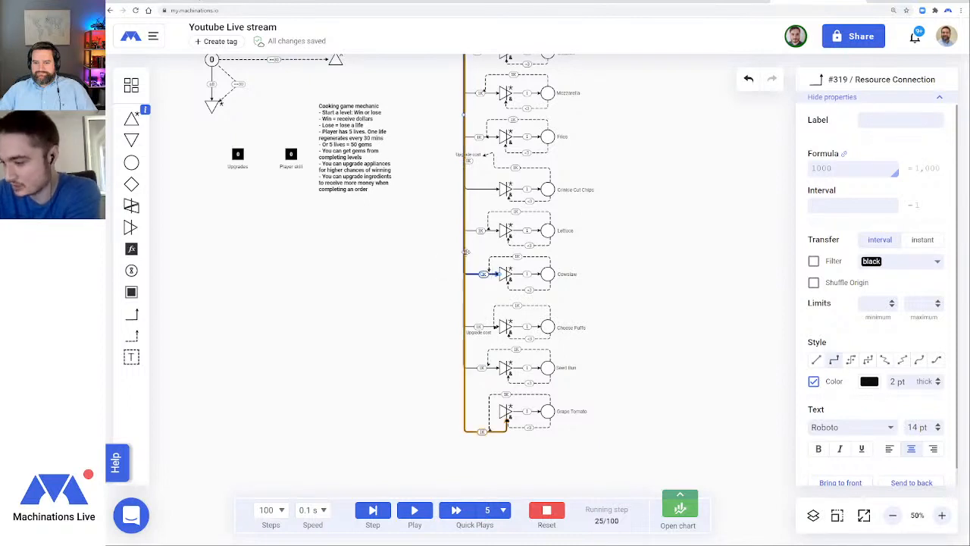
Reroute the end of the Grape Tomato cost connection so it runs straight into the side of its converter
left_click(708, 357)
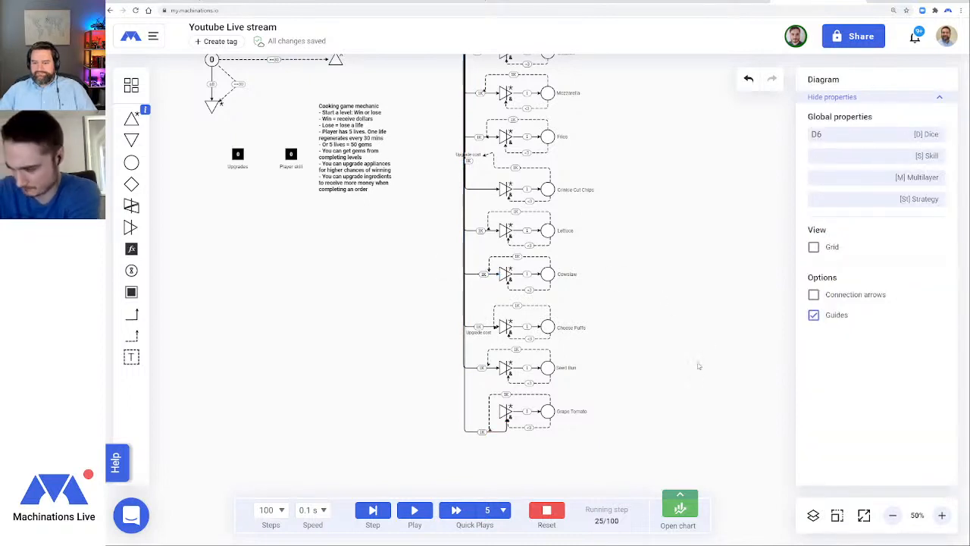
left_click(506, 423)
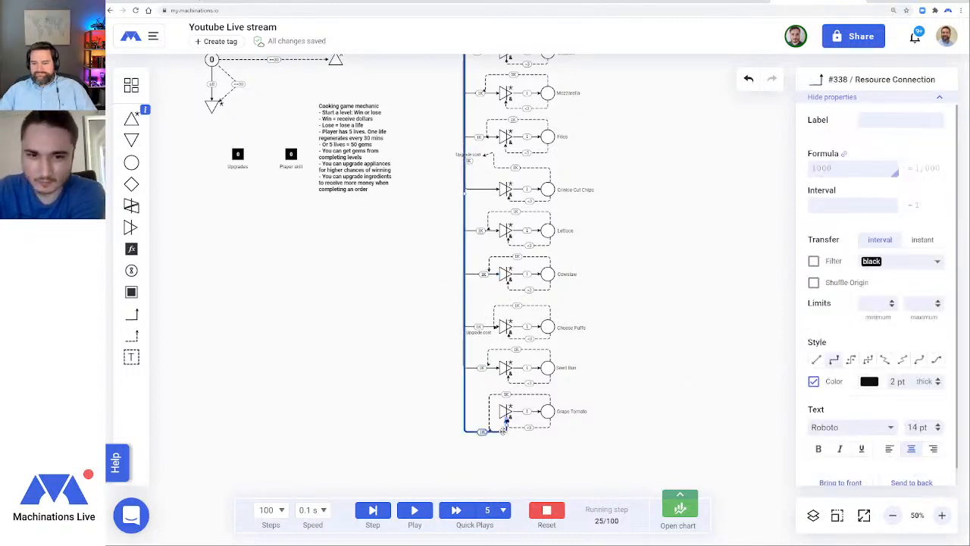
left_click_drag(483, 431, 483, 412)
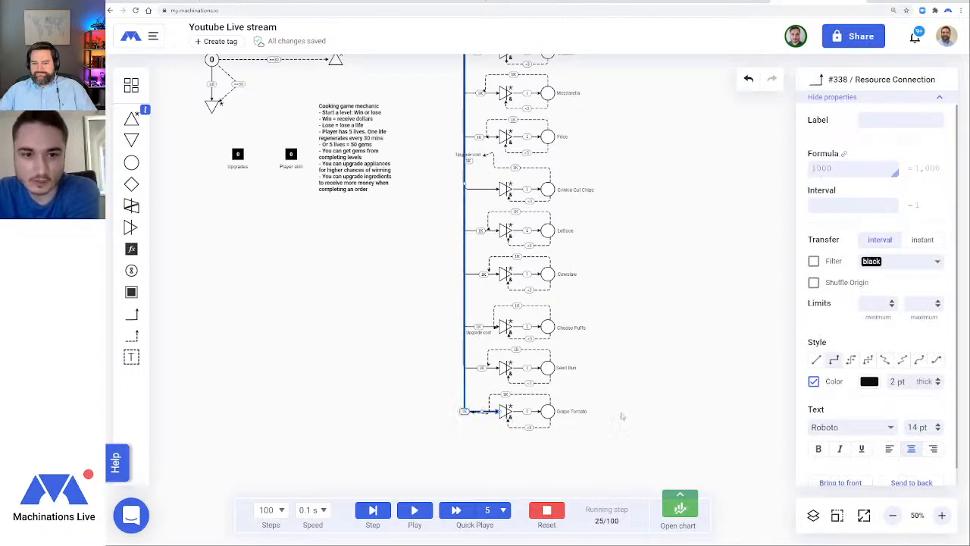
left_click(640, 265)
Move the Crinkle Cut Chips connection's Upgrade cost label and value onto its horizontal run beside the converter
scroll(640, 265, "up", 5)
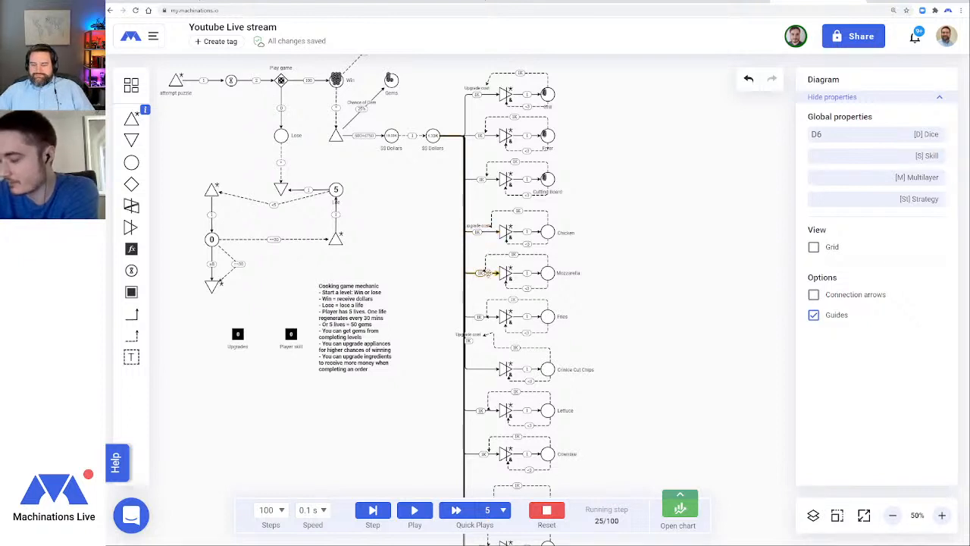
left_click(487, 274)
left_click(644, 255)
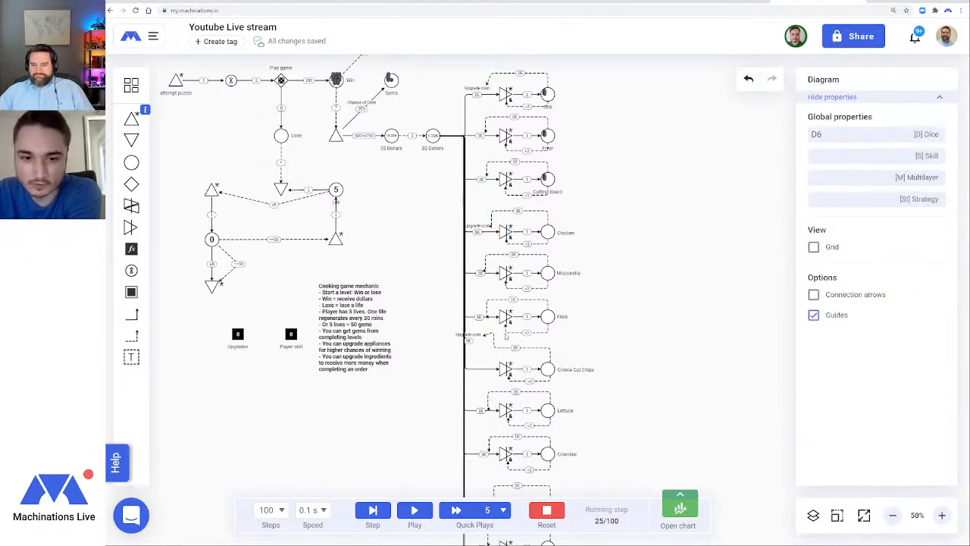
left_click_drag(469, 341, 481, 365)
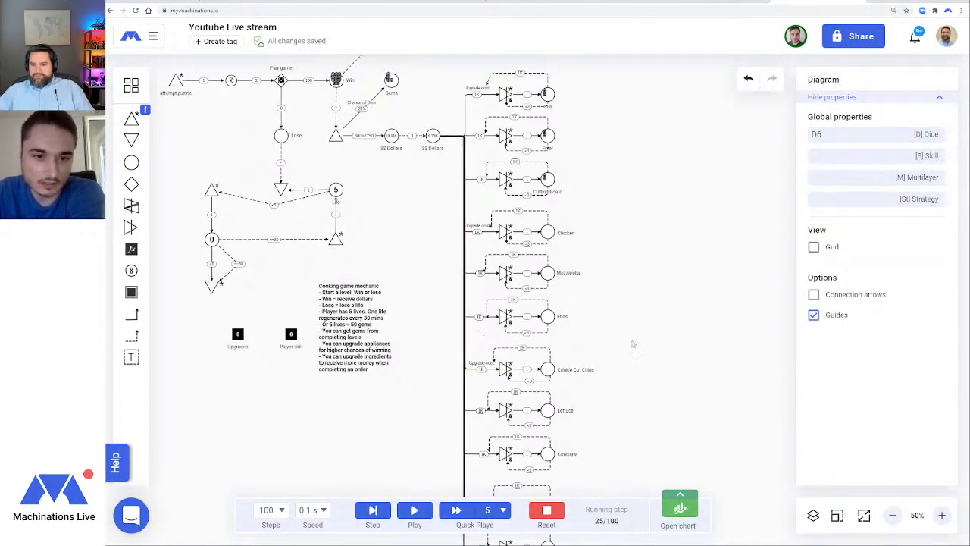
Set the formula of the resource connection feeding the Fries converter to 500
left_click(477, 316)
left_click(857, 162)
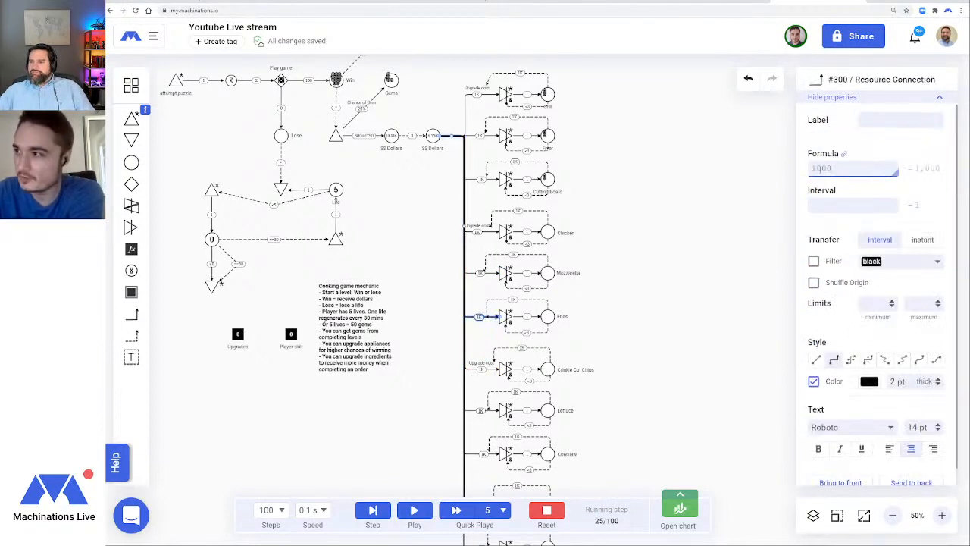
type("5")
key("Return")
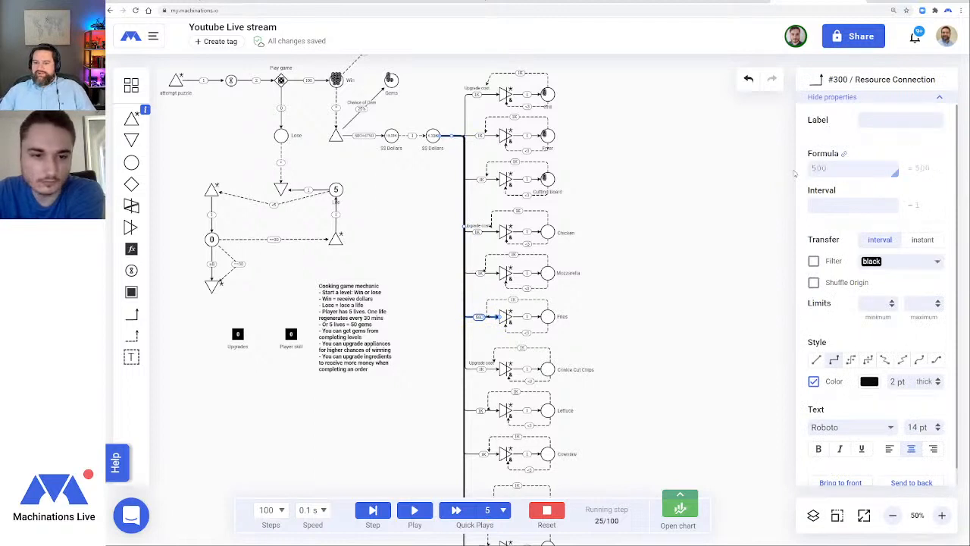
left_click(613, 327)
Set the formula of the state connection from the Fries pool to its cost connection to +500
scroll(612, 328, "down", 3)
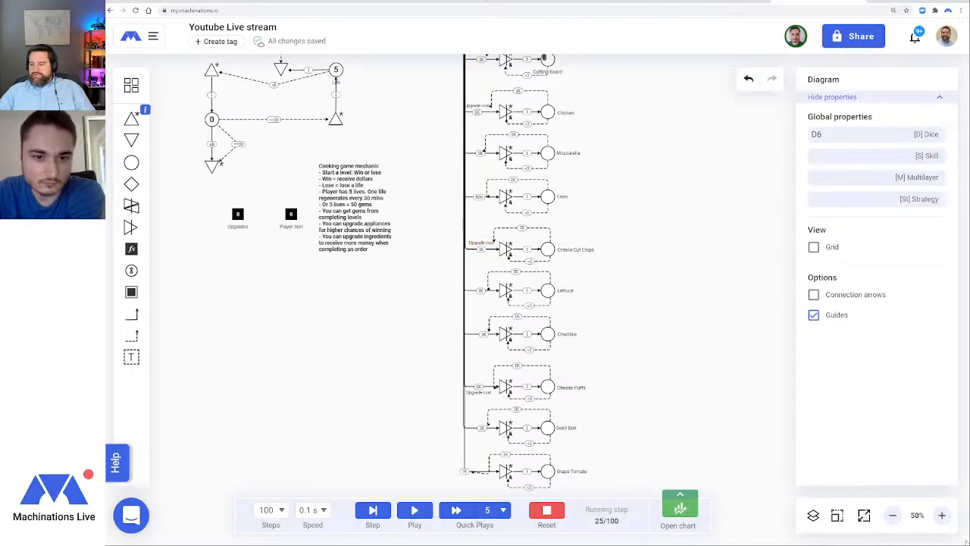
left_click(941, 515)
left_click(941, 515)
left_click(942, 516)
scroll(713, 200, "up", 2)
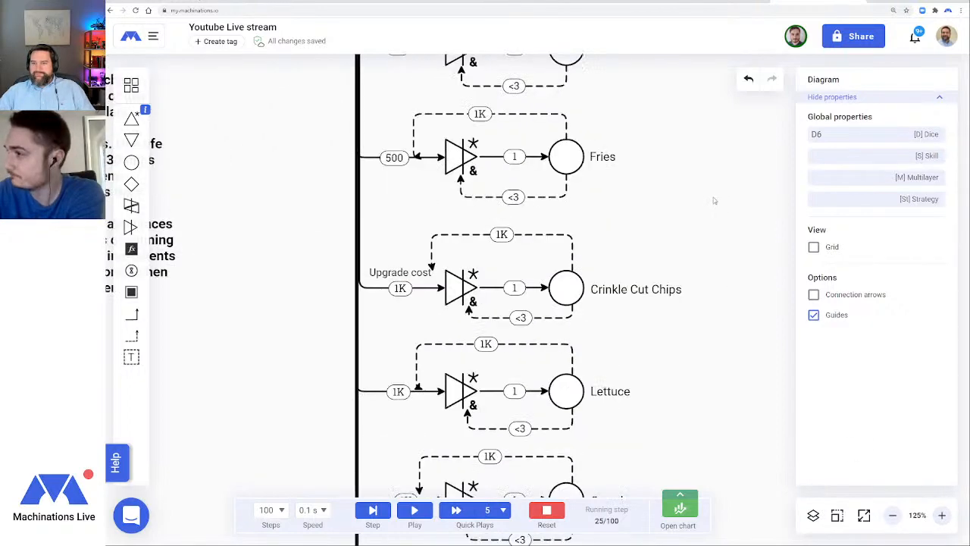
left_click(491, 114)
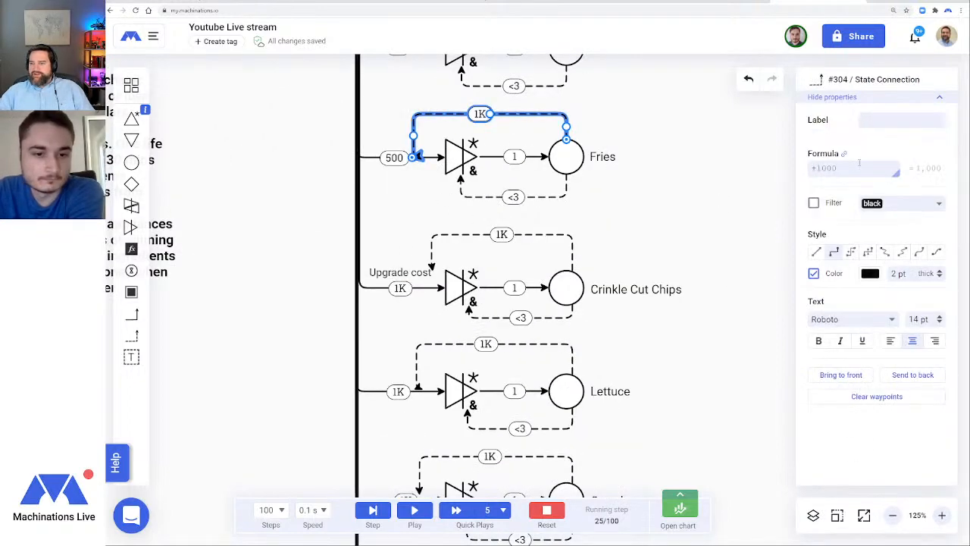
left_click(836, 167)
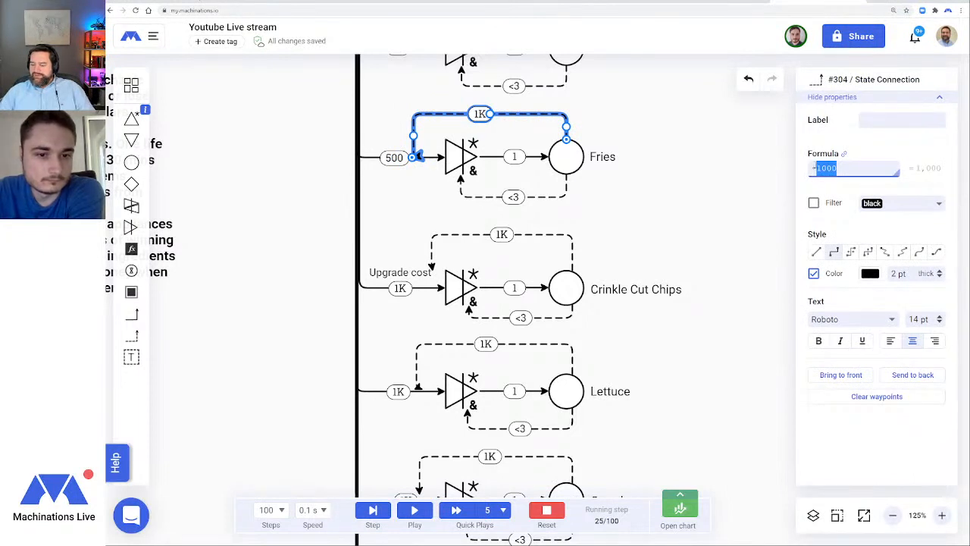
type("+500")
key("Return")
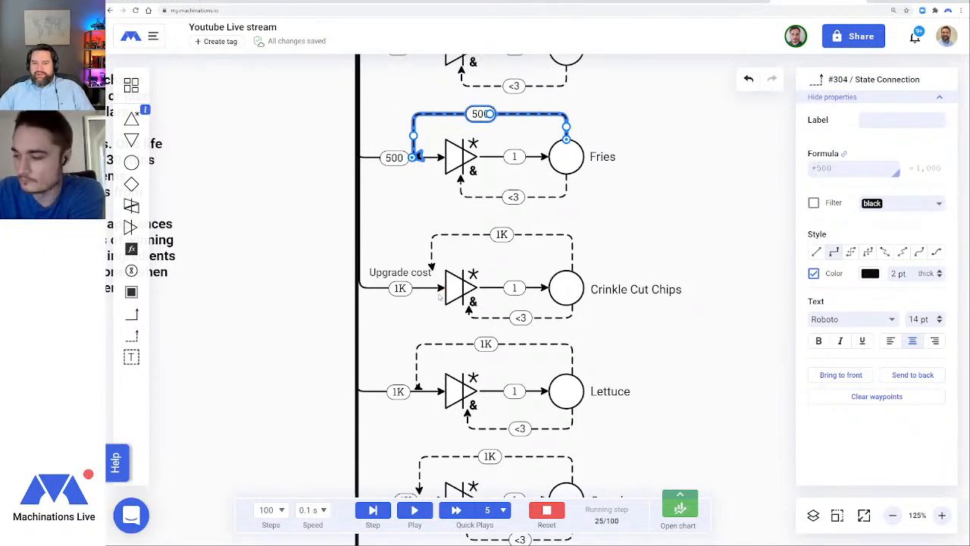
Set the Crinkle Cut Chips Upgrade cost formula to 500 and its pool's state connection back to that cost to +500
left_click(425, 288)
left_click(828, 167)
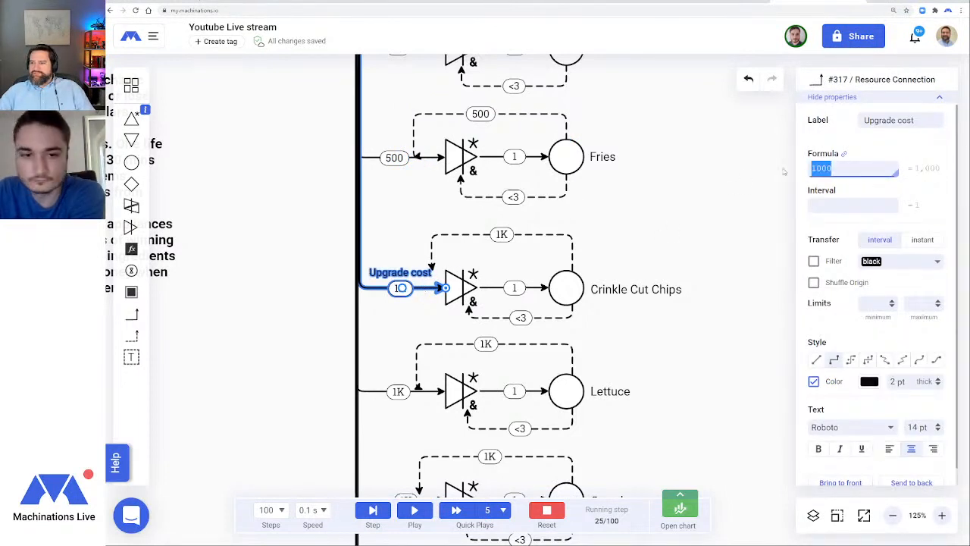
type("500")
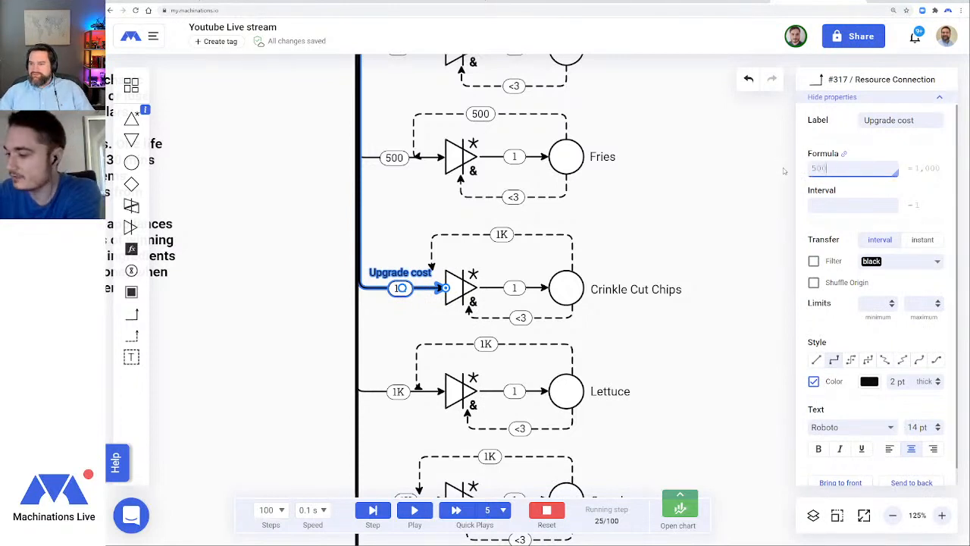
key("Return")
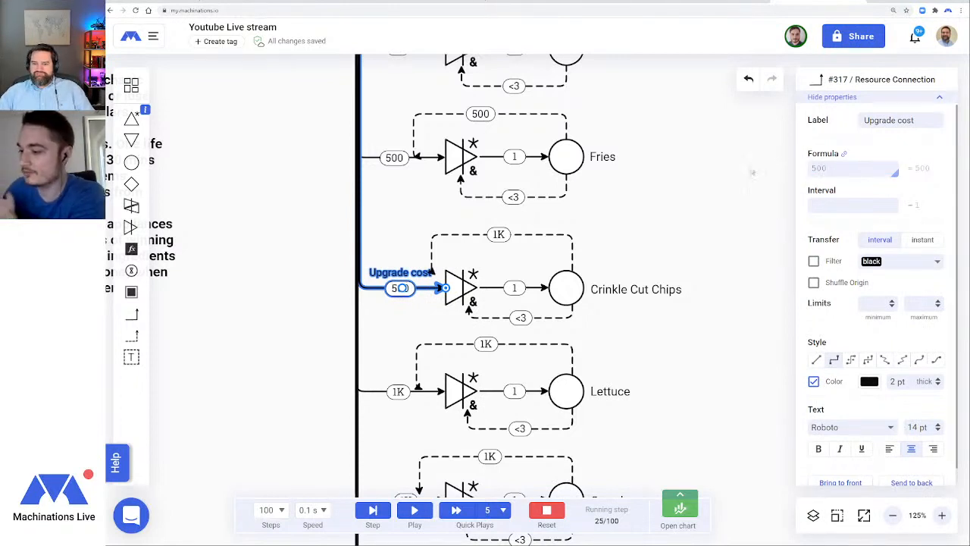
left_click(542, 235)
left_click(839, 167)
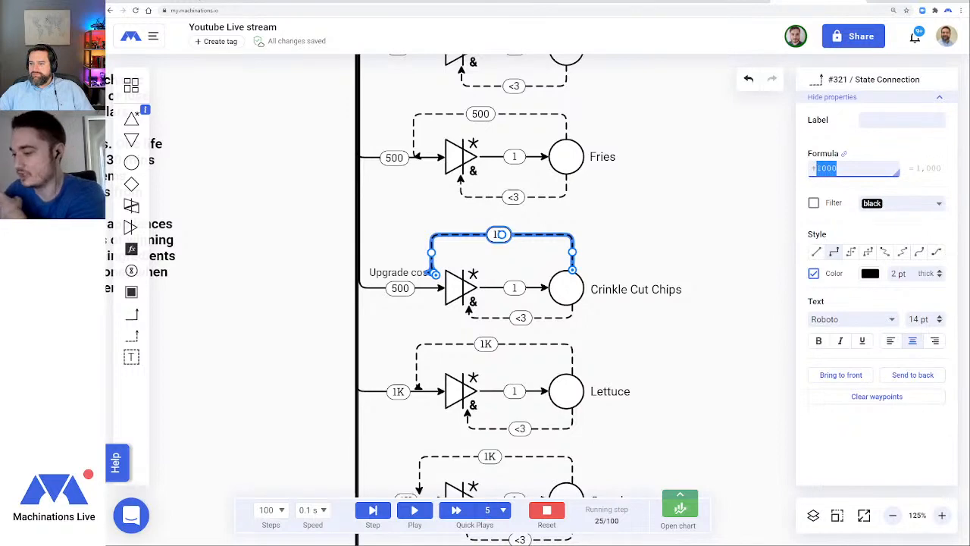
type("500")
key("Return")
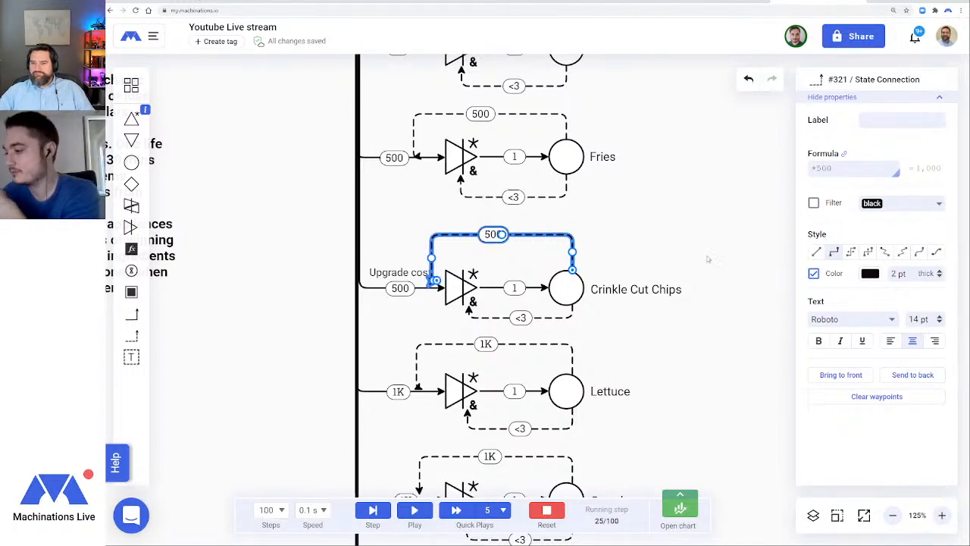
Set the formula of the Chicken Upgrade cost resource connection to 500
scroll(703, 262, "up", 3)
left_click(426, 124)
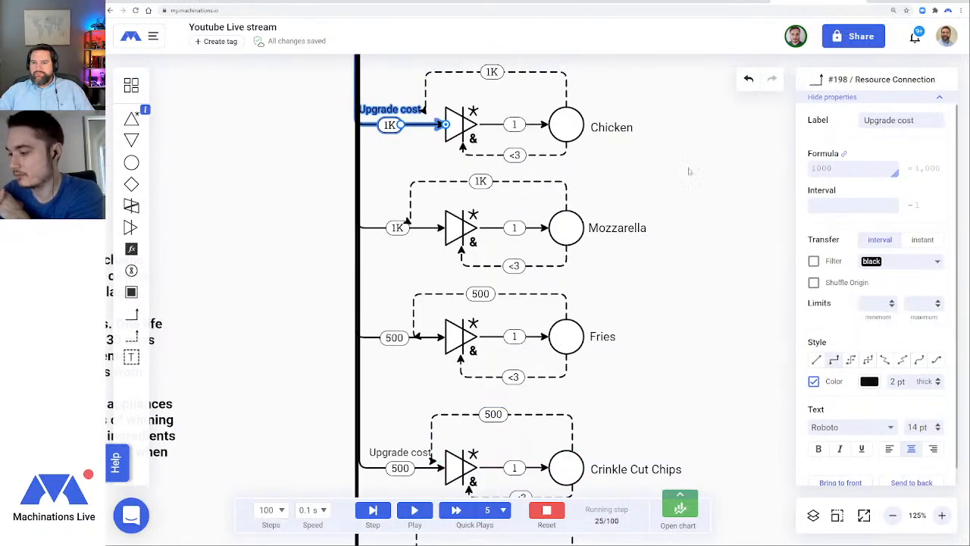
left_click_drag(837, 170, 778, 170)
type("500")
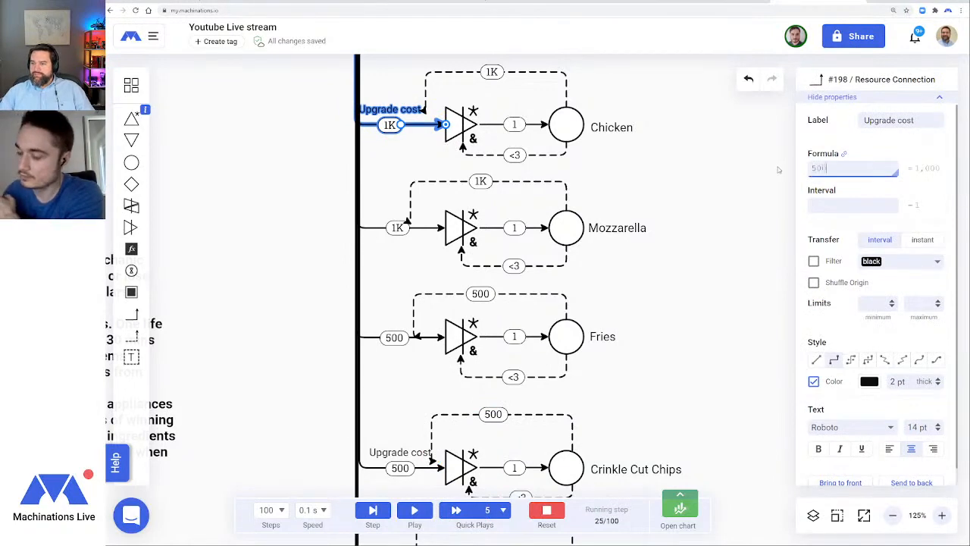
key("Return")
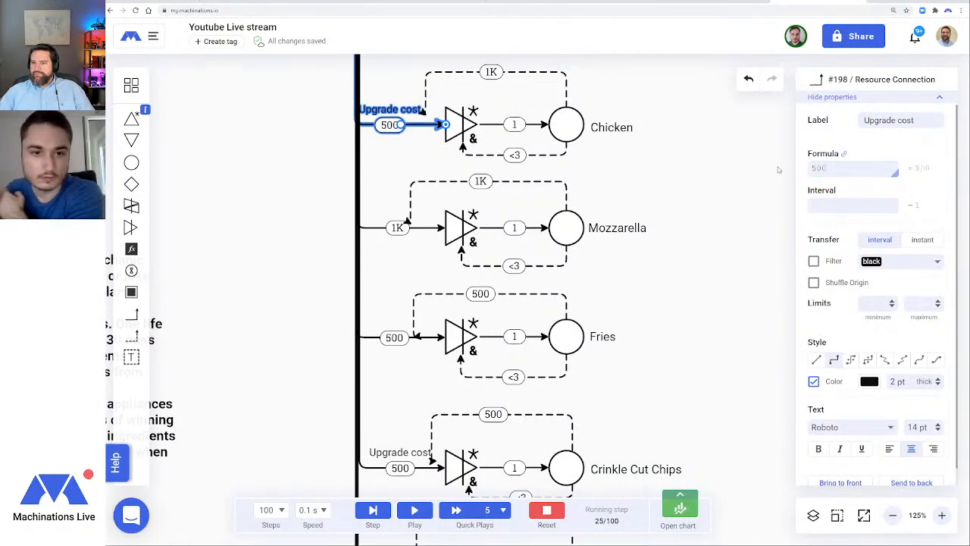
Set the formula of Chicken's dashed upgrade-cost state connection to +500
left_click(567, 79)
left_click_drag(838, 169, 816, 169)
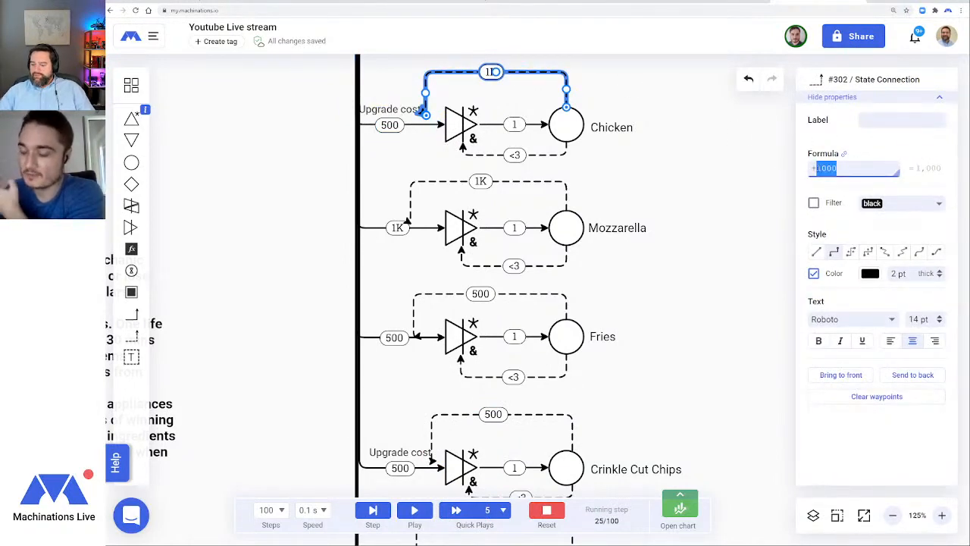
type("500")
key("Return")
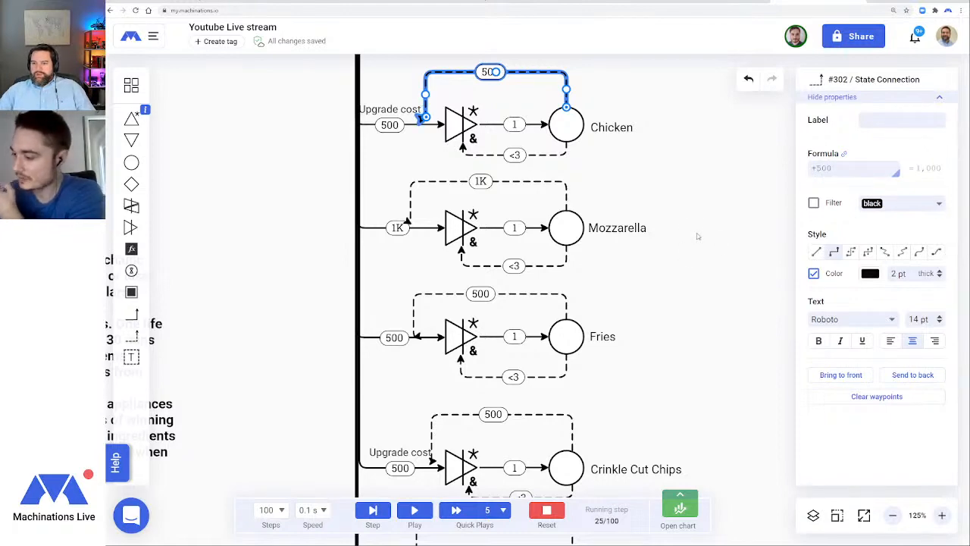
Set Cheese Puffs' upgrade cost to 750 and the formula of its dashed cost-increase connection to +750
scroll(686, 253, "down", 8)
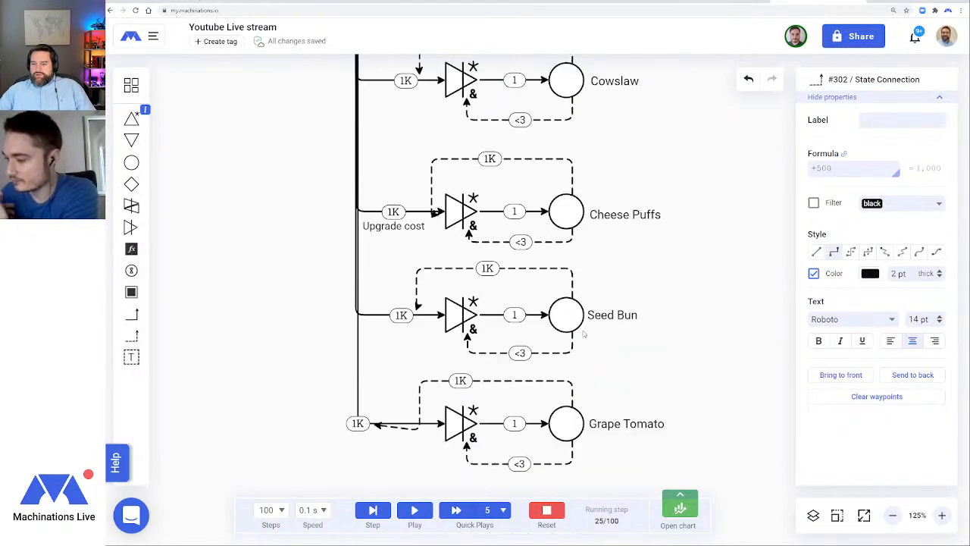
left_click(423, 212)
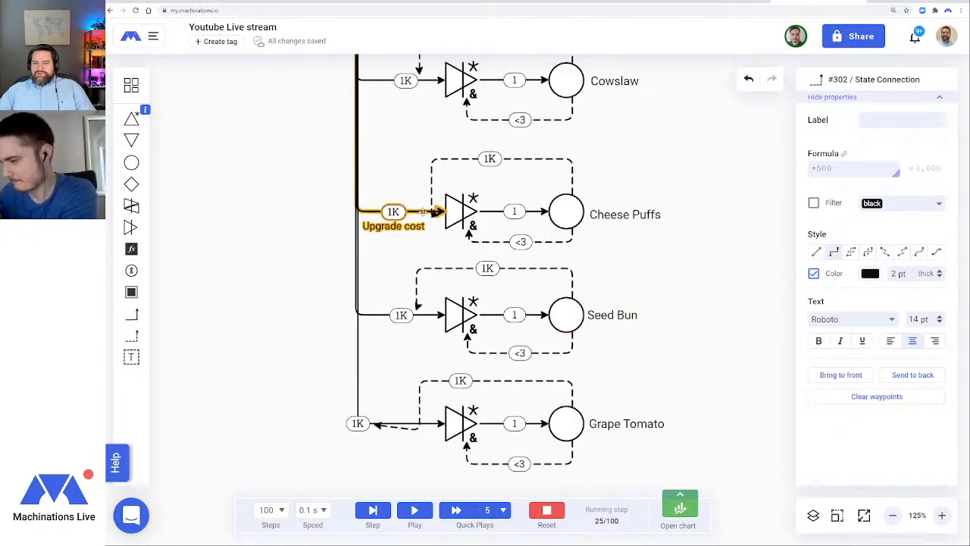
left_click(836, 167)
type("750")
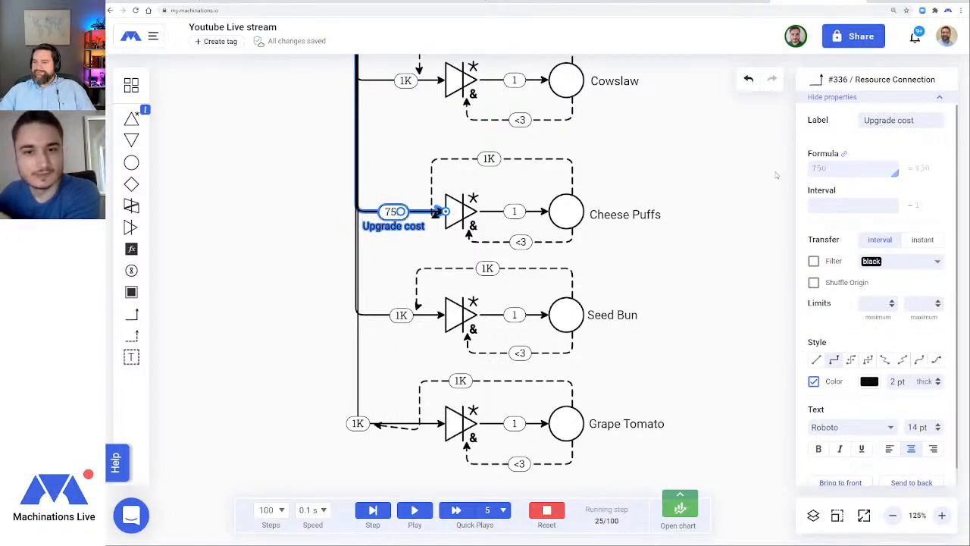
left_click(553, 159)
left_click(811, 168)
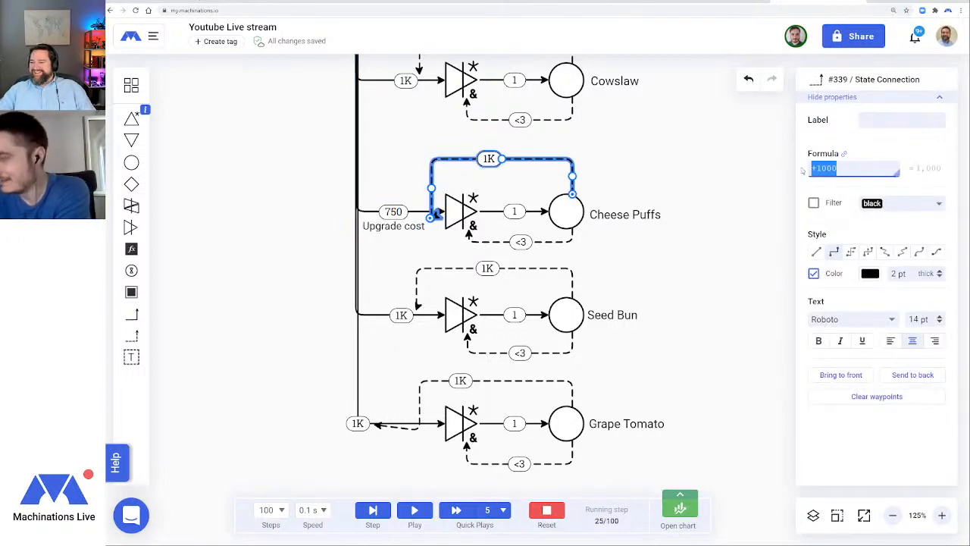
type("750")
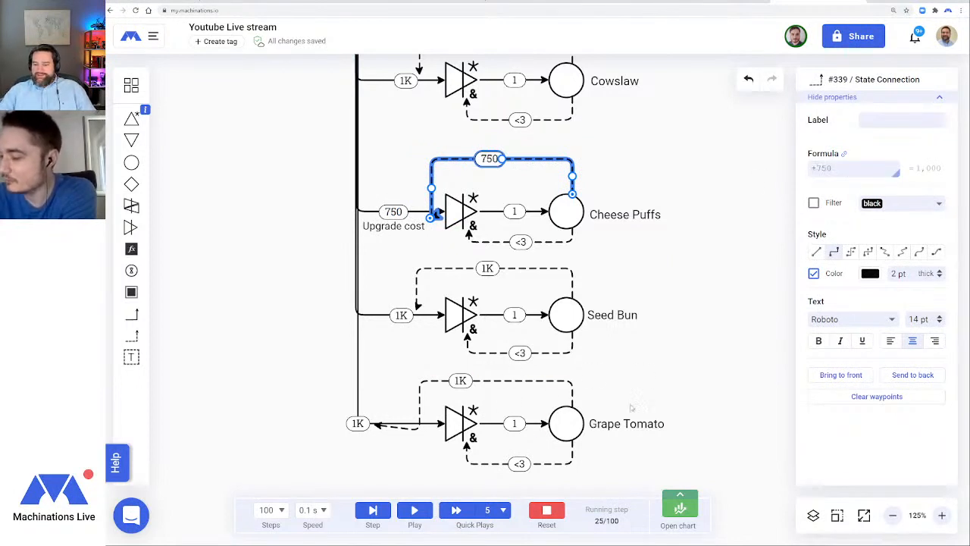
Move Grape Tomato's cost label onto the horizontal part of its resource connection and set the cost to 750
left_click_drag(358, 423, 392, 424)
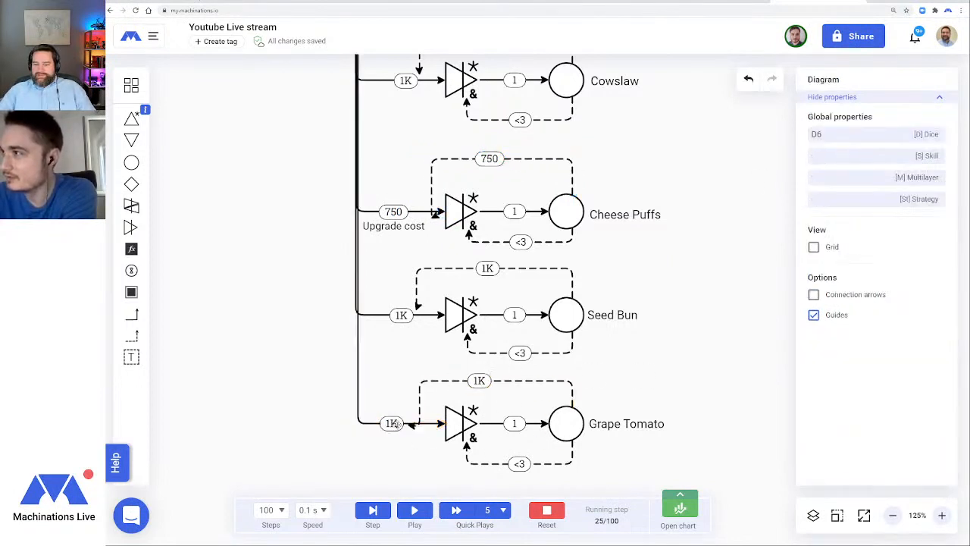
left_click(392, 422)
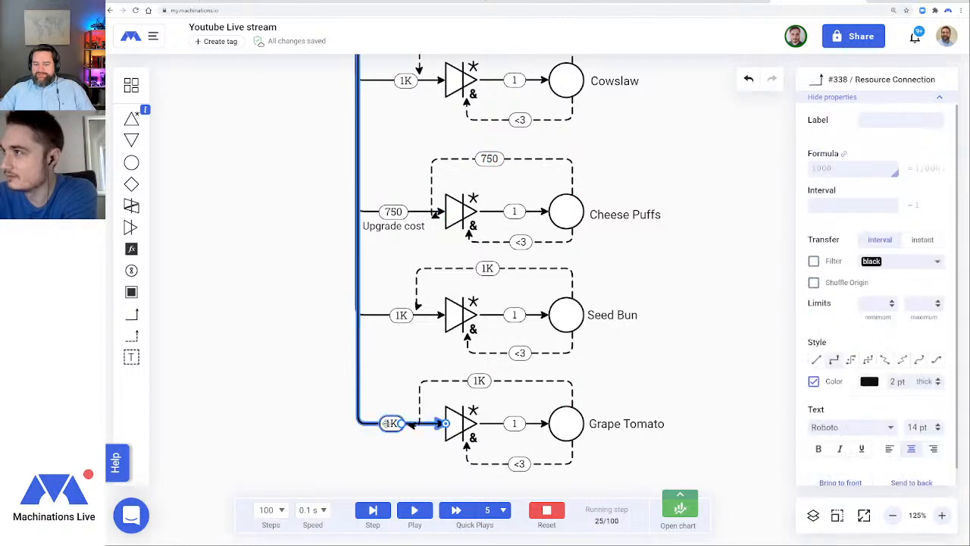
double_click(838, 167)
type("100000")
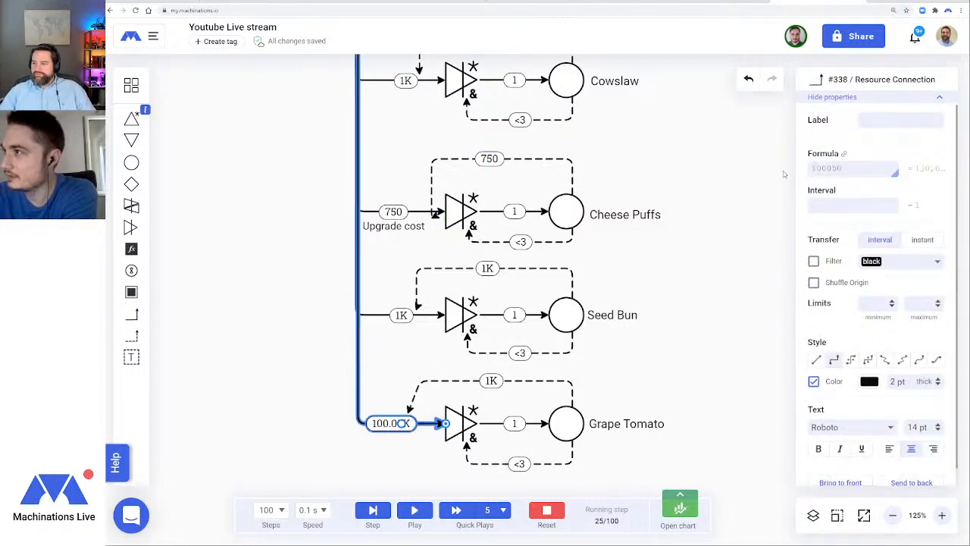
double_click(867, 170)
type("750")
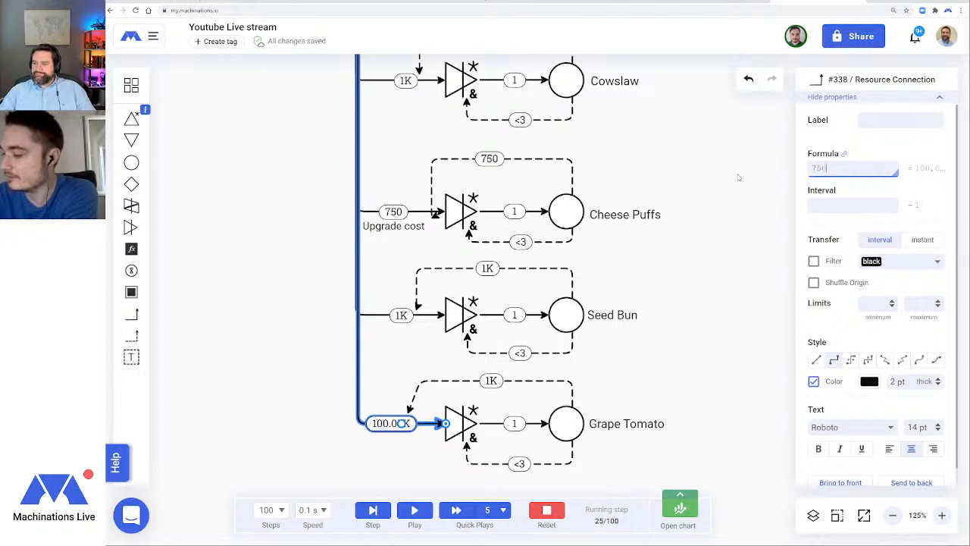
Set the formula of Grape Tomato's dashed cost-increase state connection to +750
left_click(522, 388)
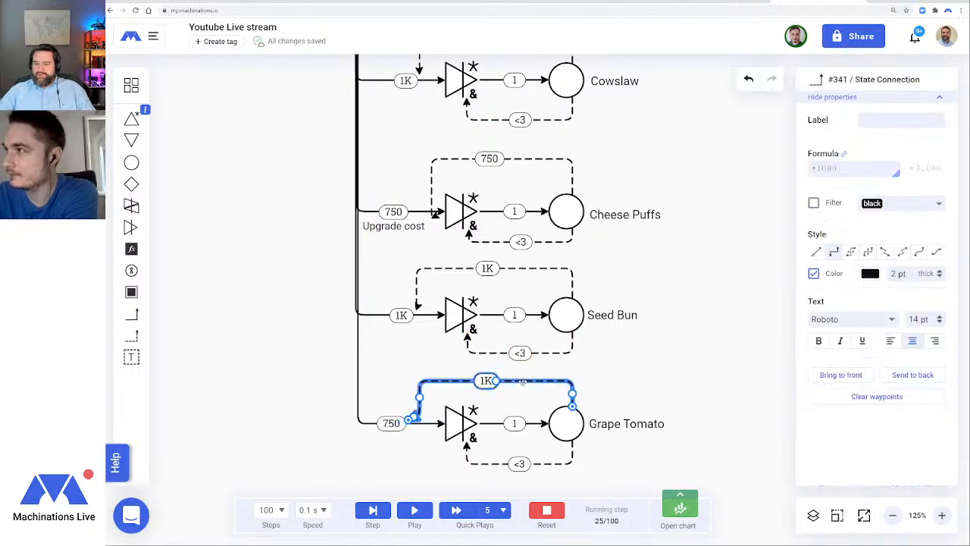
double_click(825, 167)
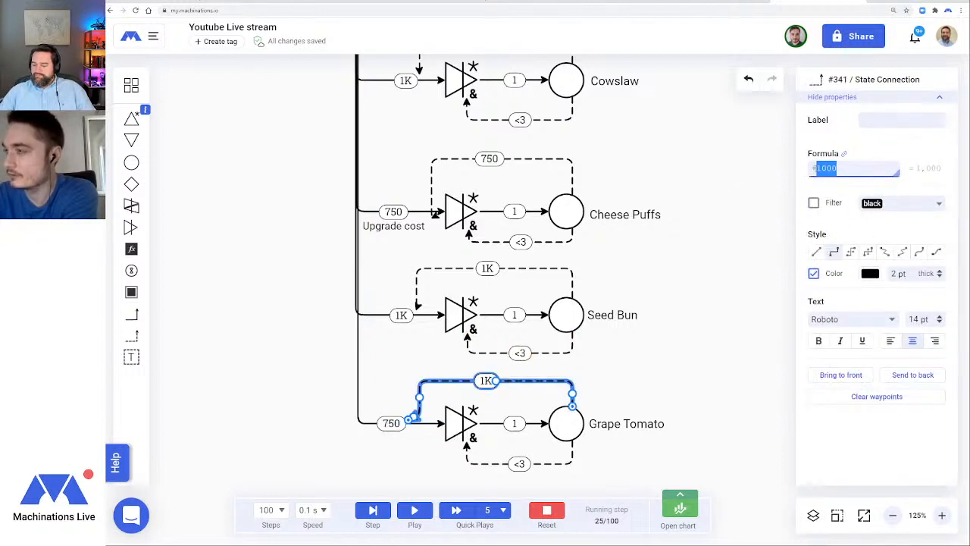
type("750")
Set Lettuce's upgrade cost to 750 and the formula of its dashed cost-increase connection to +750
scroll(676, 154, "up", 4)
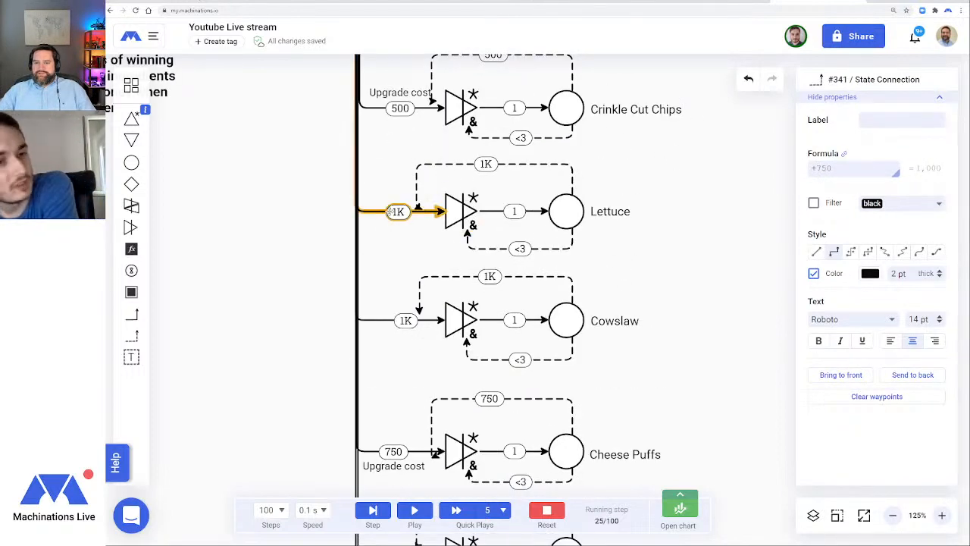
left_click(396, 212)
left_click_drag(841, 167, 778, 171)
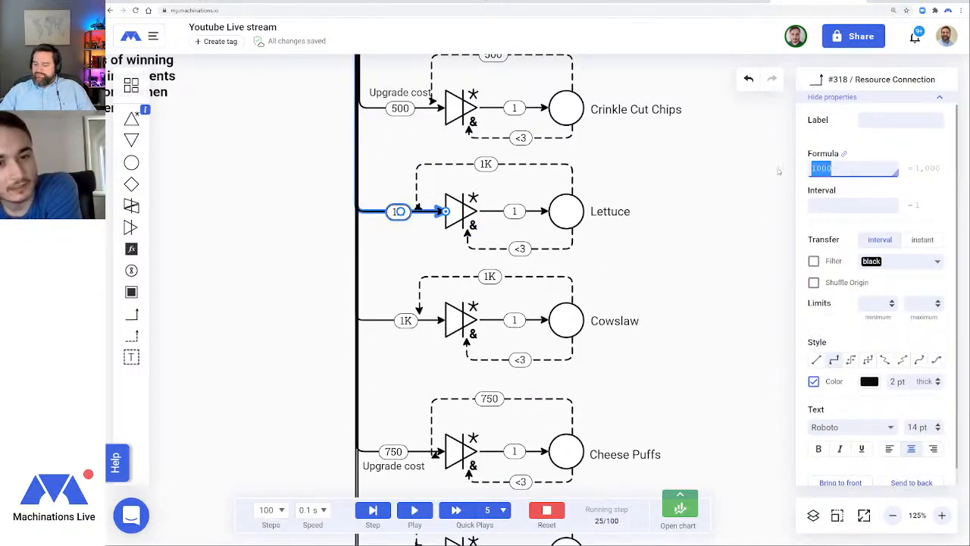
type("750")
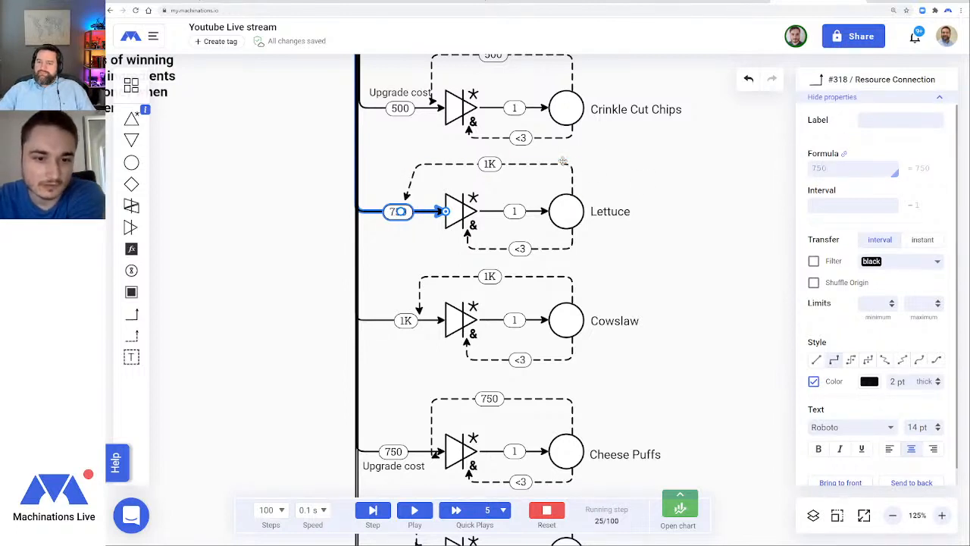
left_click(563, 161)
left_click_drag(841, 168, 810, 168)
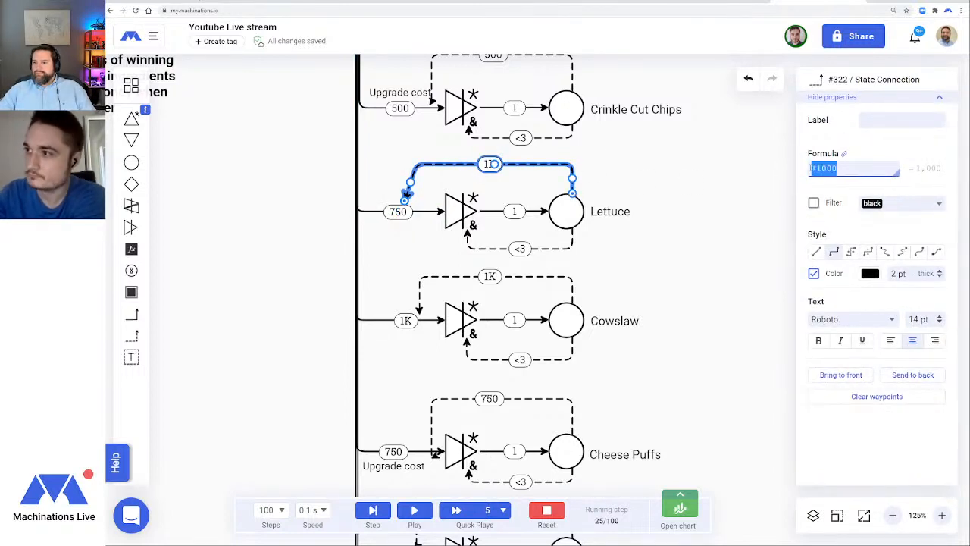
type("750")
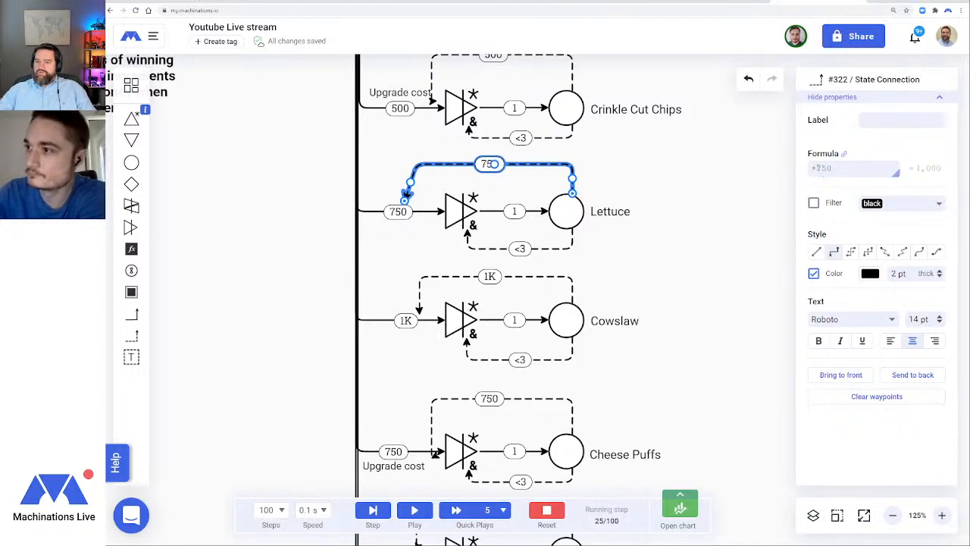
Reset the simulation and clear the execution chart of its previous plays
left_click(892, 515)
left_click(893, 515)
left_click(892, 515)
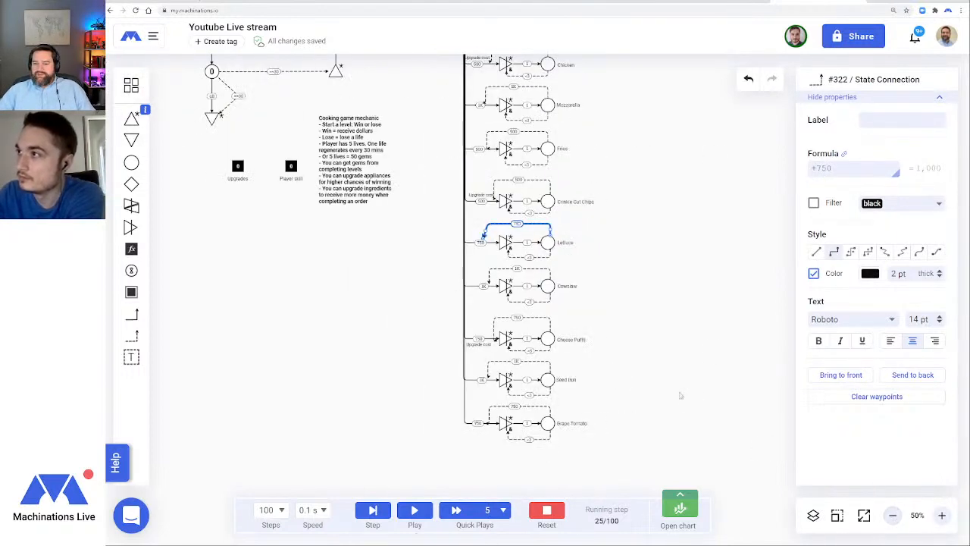
scroll(660, 367, "up", 5)
scroll(658, 365, "down", 4)
scroll(656, 364, "up", 5)
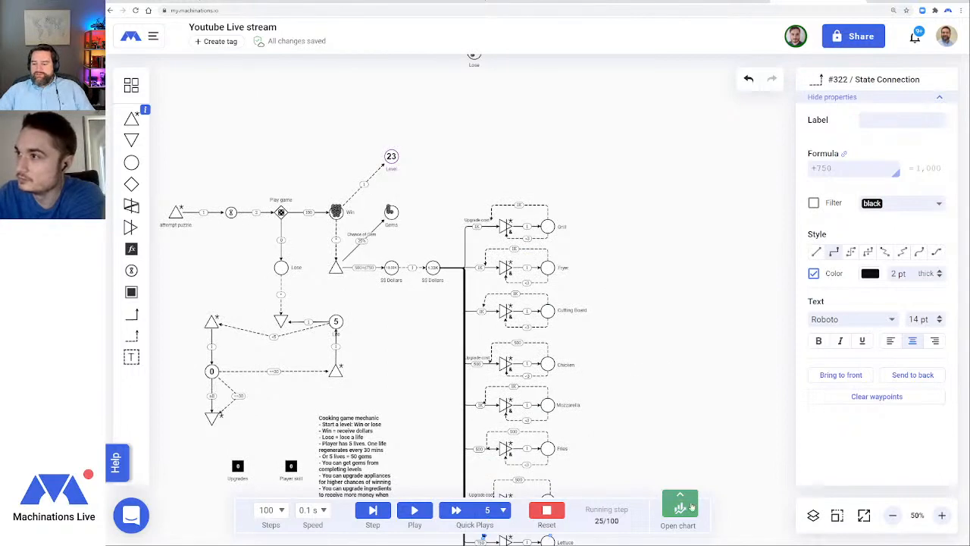
left_click(546, 511)
left_click(681, 508)
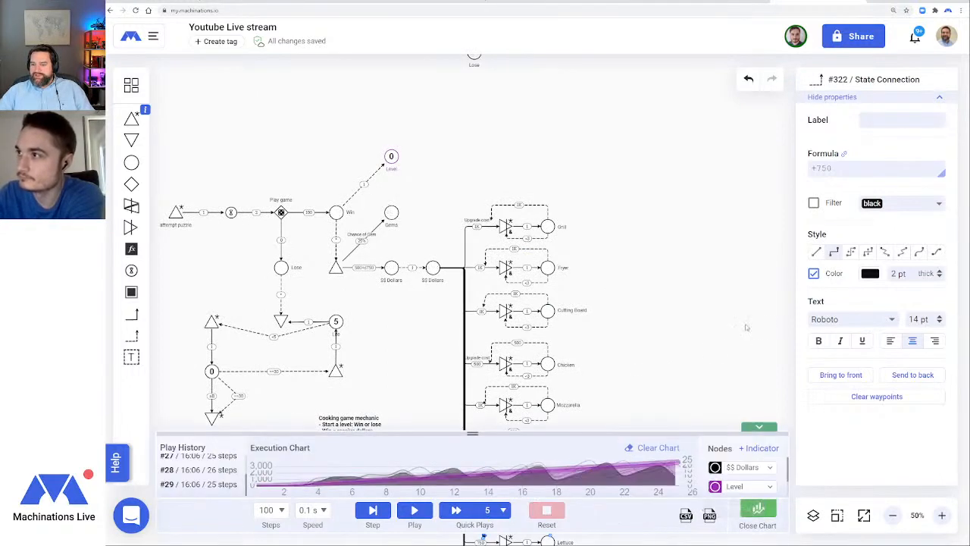
left_click_drag(693, 432, 694, 198)
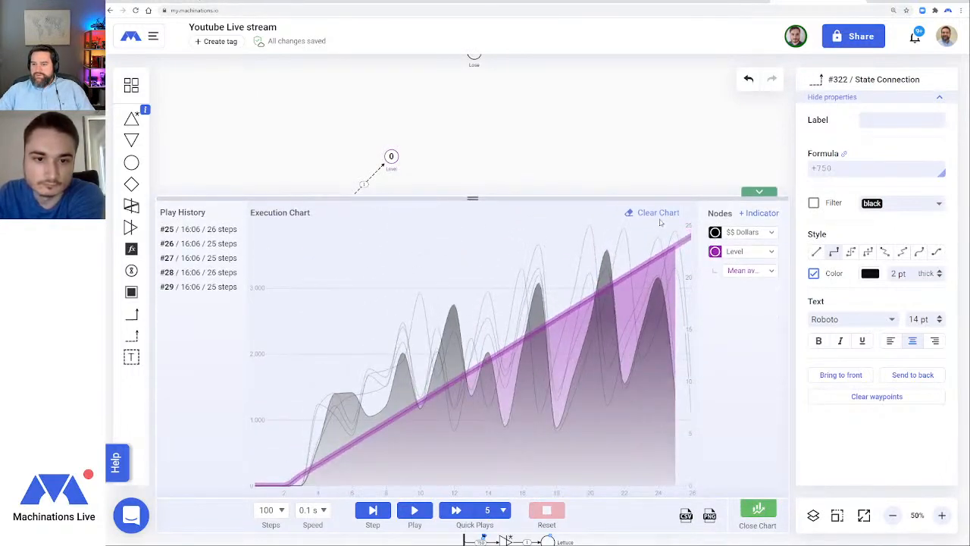
left_click(656, 213)
left_click(759, 191)
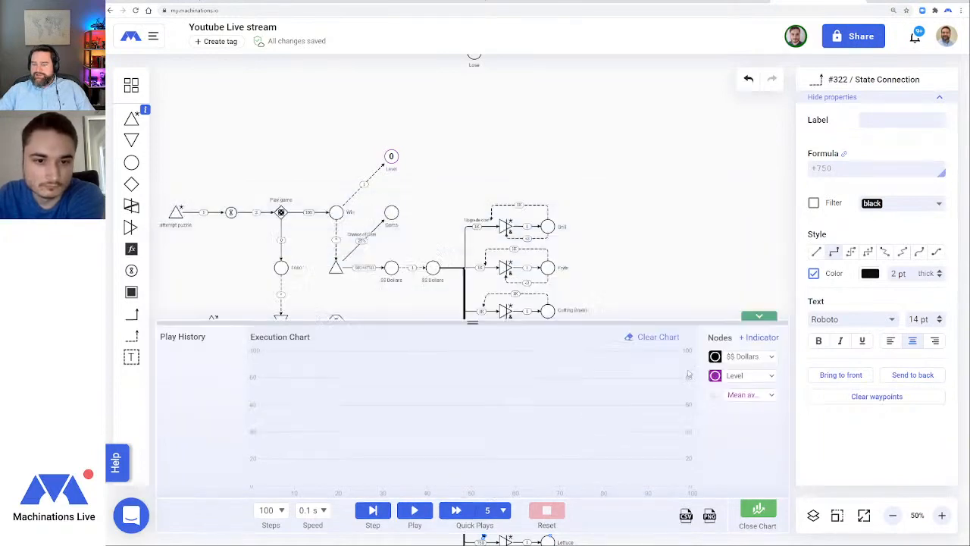
Add an End Condition node linked from the Mozzarella pool and place it in the empty space to the pool's right
scroll(644, 279, "down", 3)
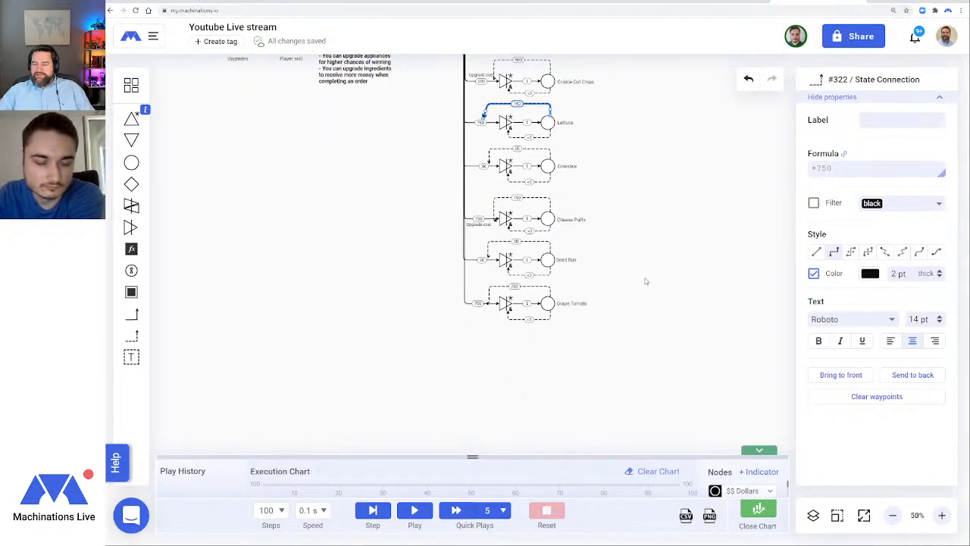
left_click(892, 515)
left_click_drag(656, 220, 585, 277)
left_click(381, 344)
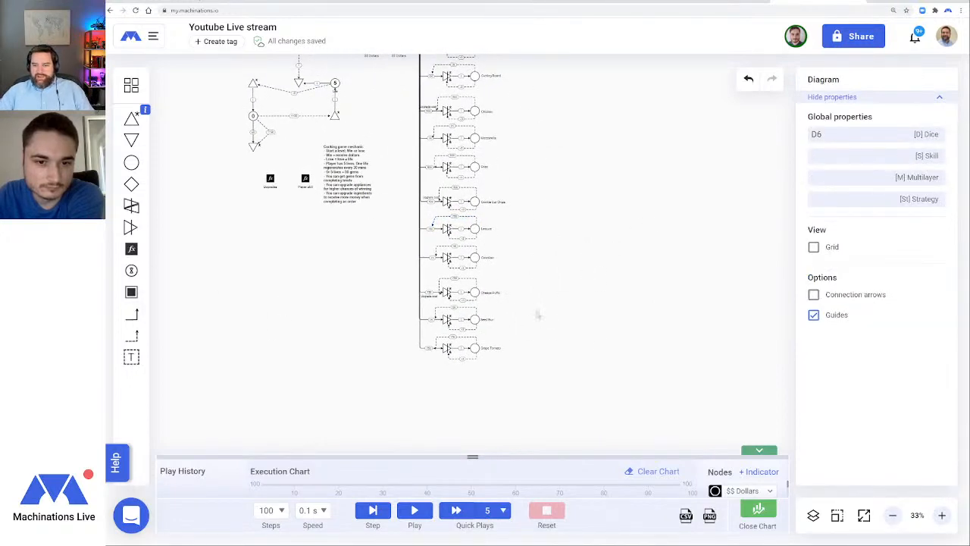
left_click(942, 515)
left_click(942, 515)
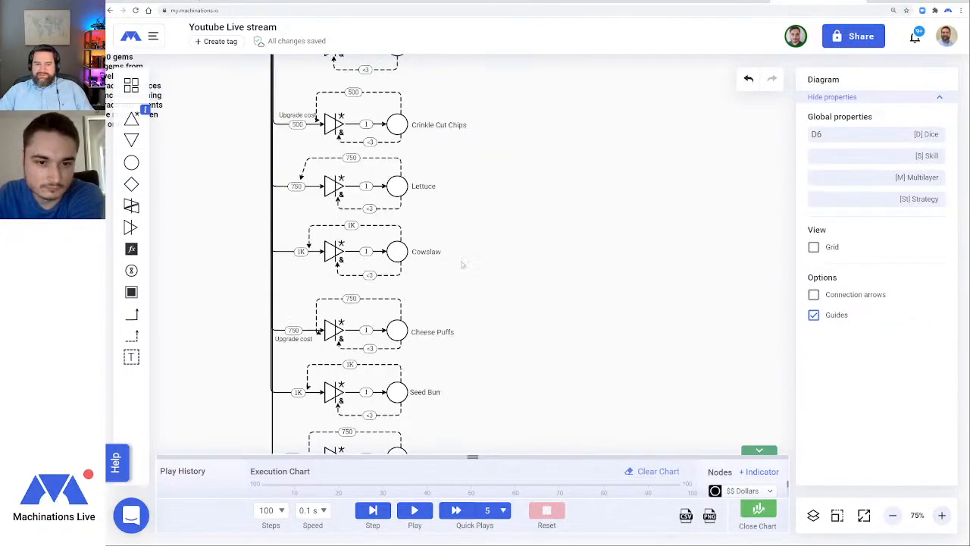
scroll(467, 211, "up", 1)
scroll(467, 211, "up", 4)
left_click(399, 280)
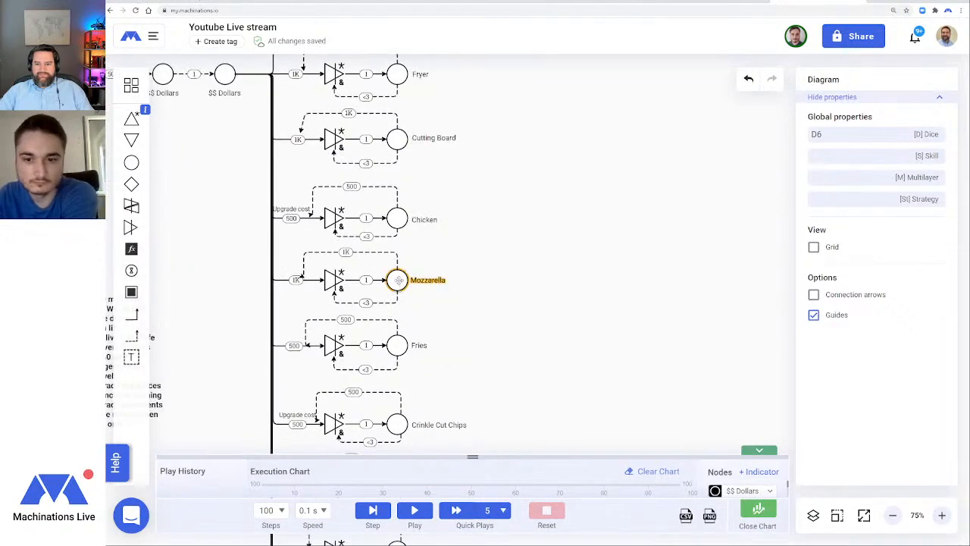
left_click(131, 291)
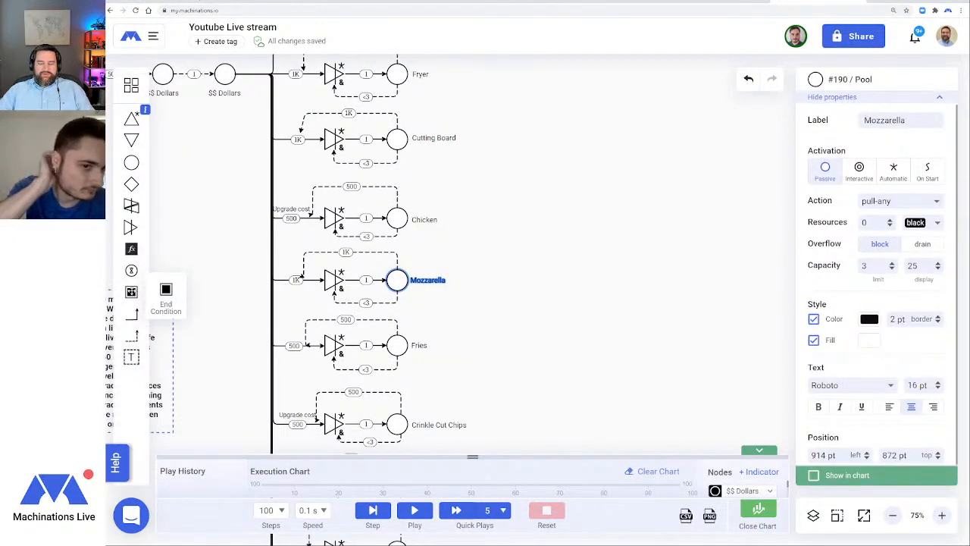
left_click(480, 279)
left_click_drag(493, 279, 585, 269)
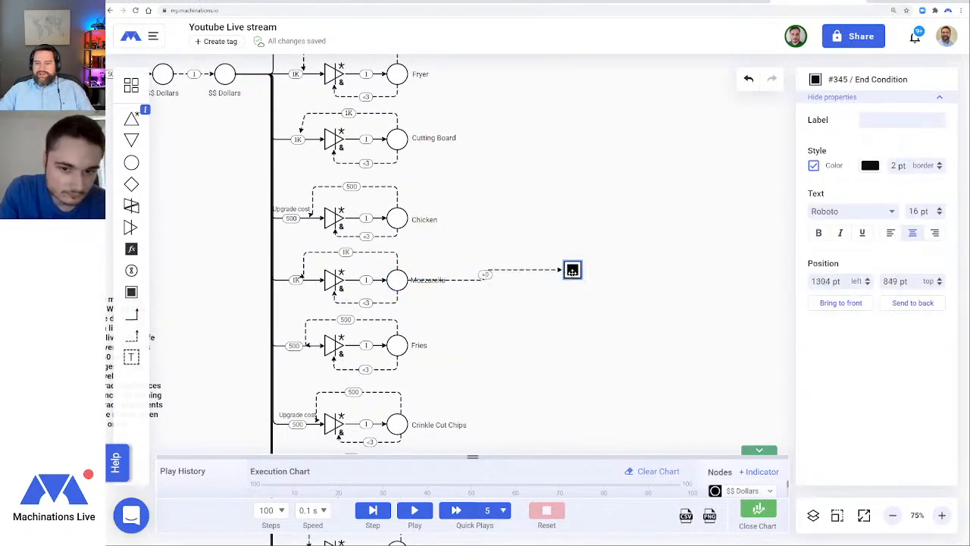
Set the formula of the state connection from Mozzarella to the End Condition to ==3
left_click(523, 270)
left_click_drag(844, 170, 790, 174)
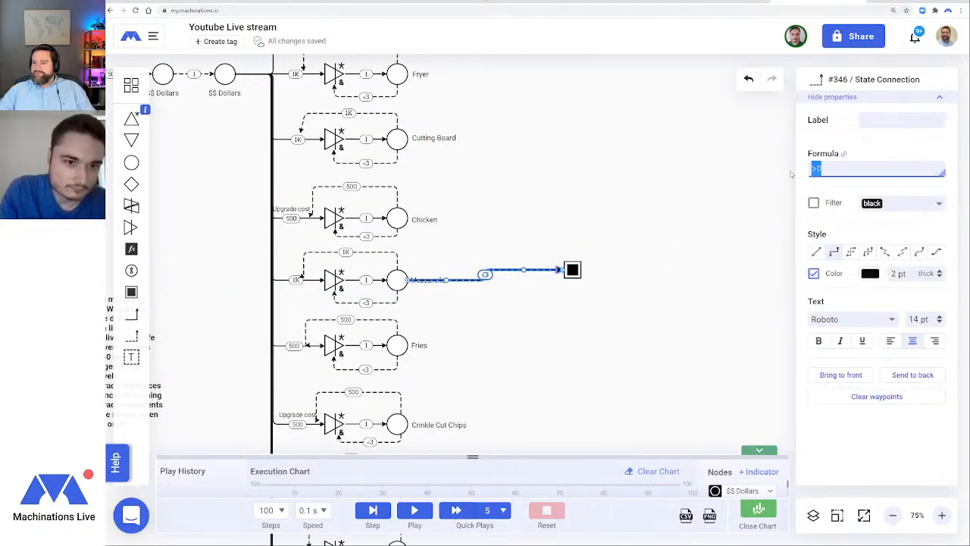
type("==3")
key("Return")
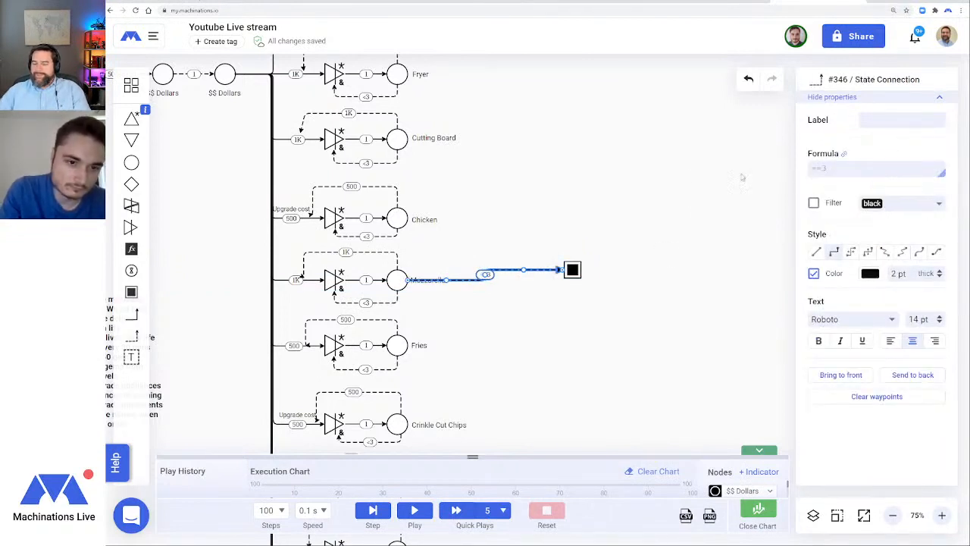
left_click(605, 329)
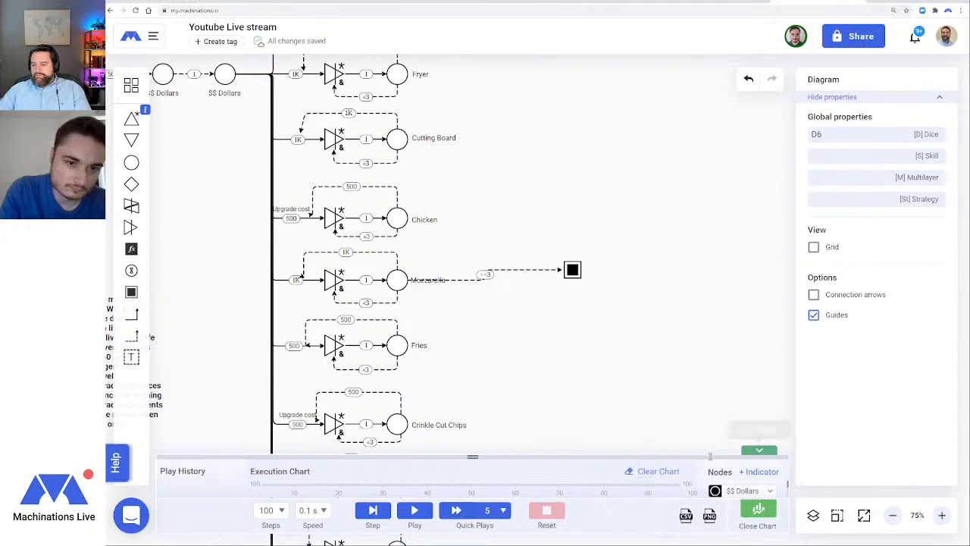
Set the simulation length to 1000 steps, run 5 quick plays and resize the execution chart to view the diagram with it
left_click(759, 450)
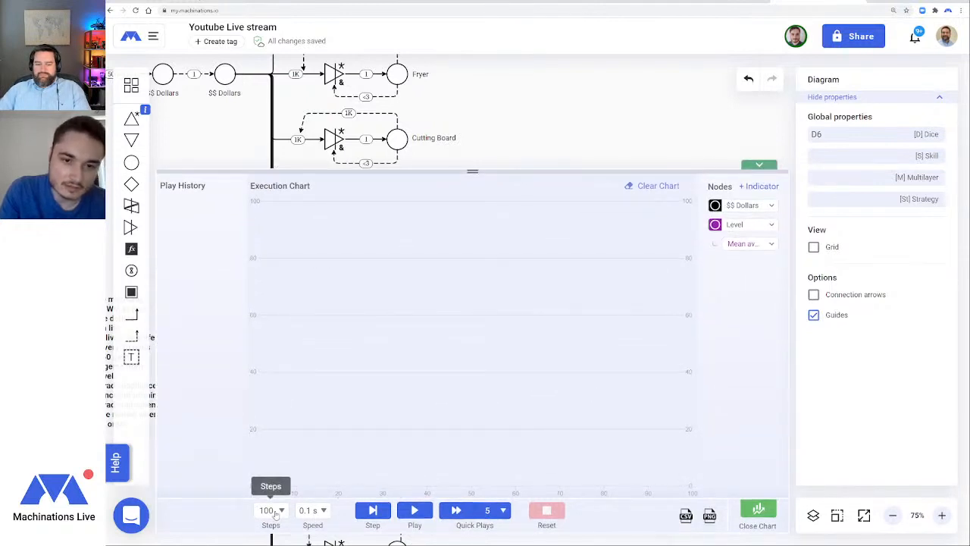
left_click(272, 510)
left_click(269, 319)
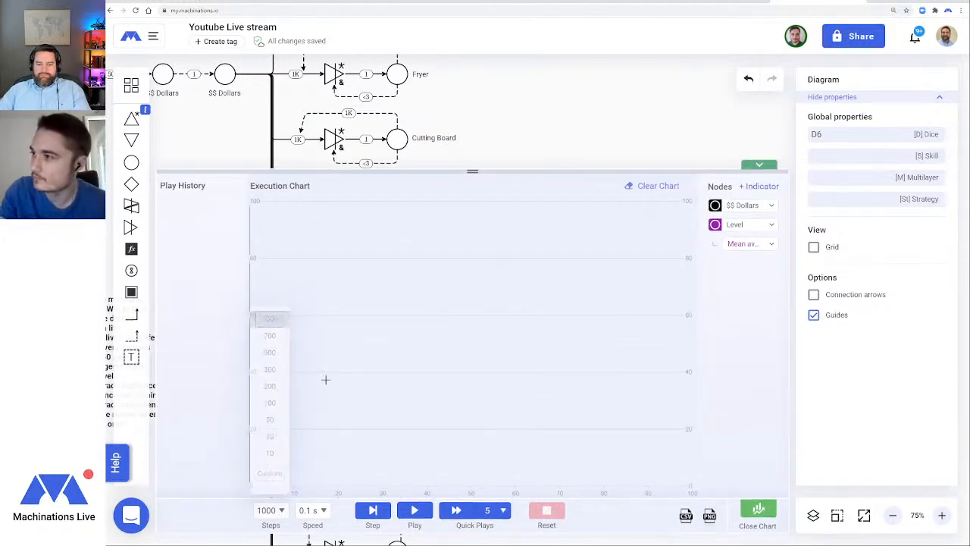
left_click(456, 512)
left_click_drag(531, 173, 532, 322)
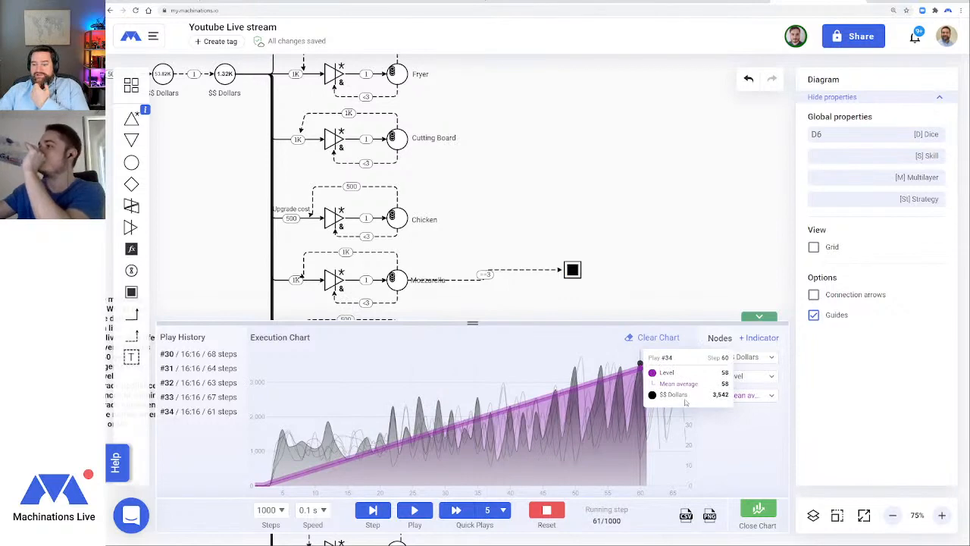
Review the appliance and ingredient upgrade branches, from Grill down to Cheese Puffs, alongside the execution chart
scroll(454, 225, "up", 1)
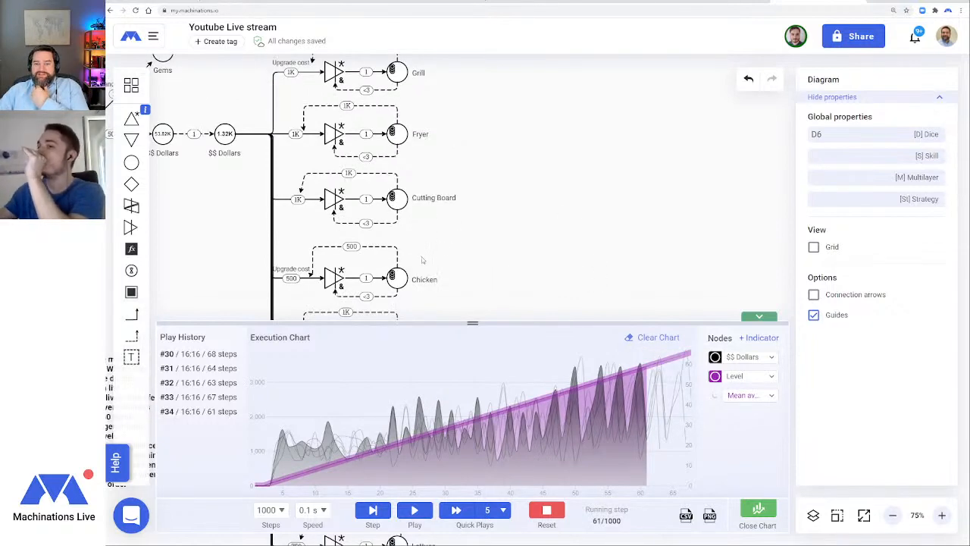
scroll(423, 261, "down", 4)
scroll(409, 223, "down", 2)
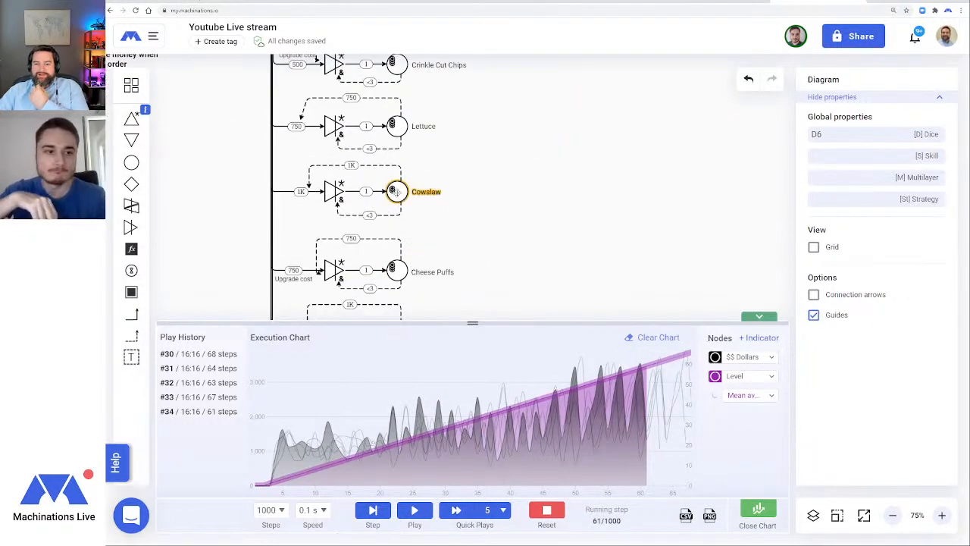
scroll(395, 194, "down", 2)
scroll(400, 216, "down", 3)
scroll(409, 197, "up", 6)
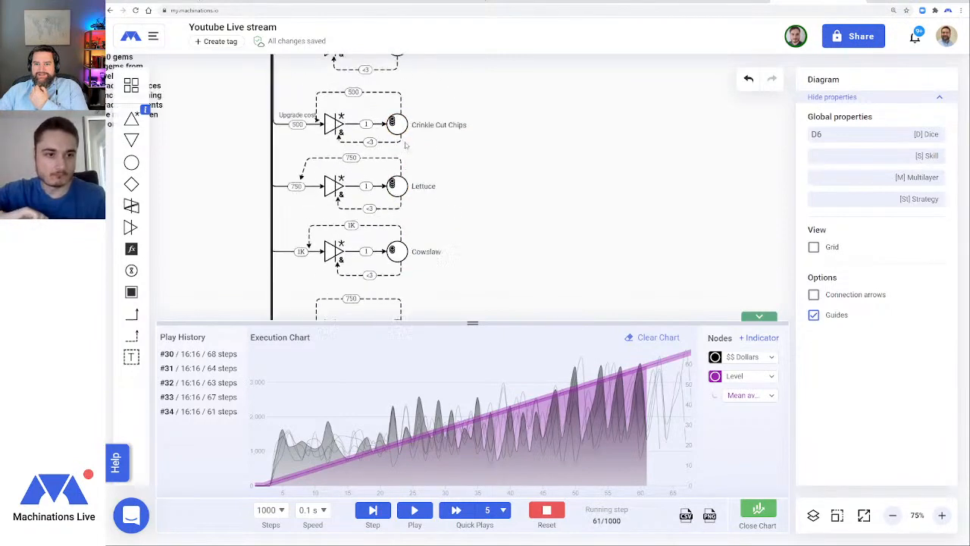
scroll(417, 178, "up", 3)
scroll(414, 208, "down", 5)
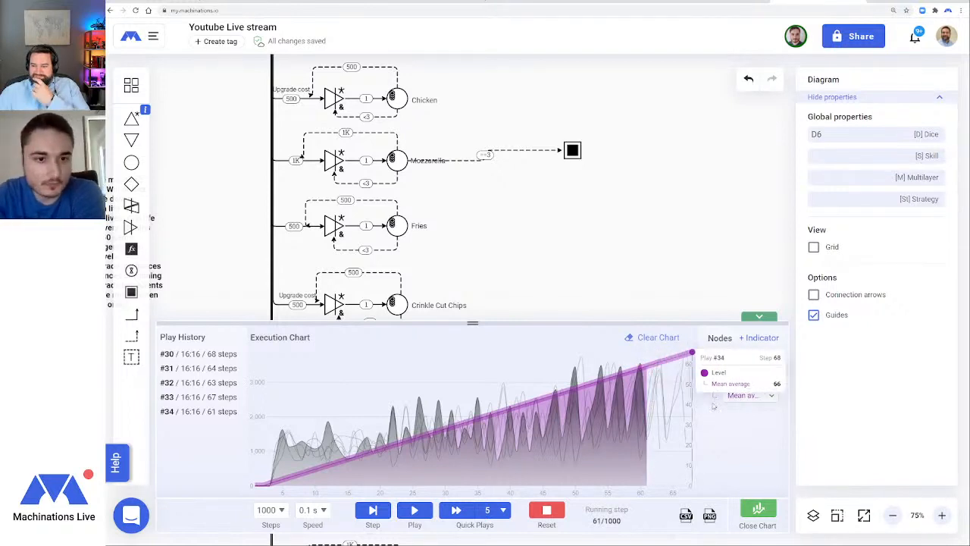
Close the execution chart and correct the Cowslaw pool's label to Coleslaw
left_click(759, 316)
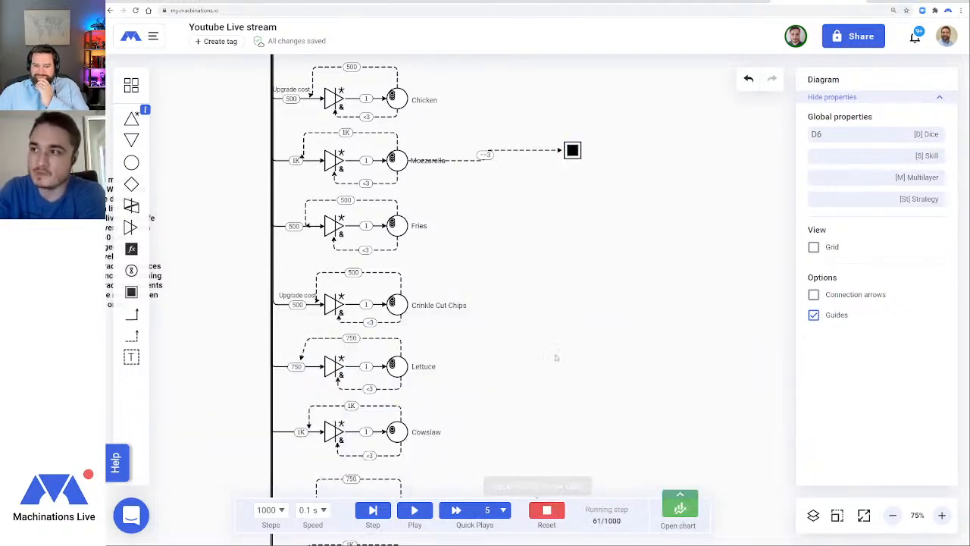
left_click_drag(503, 332, 707, 467)
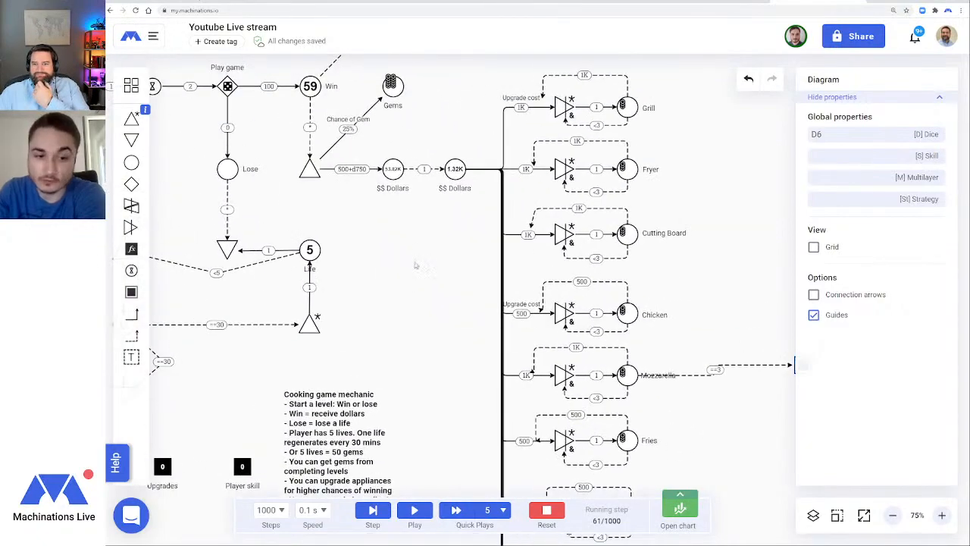
left_click_drag(416, 264, 452, 307)
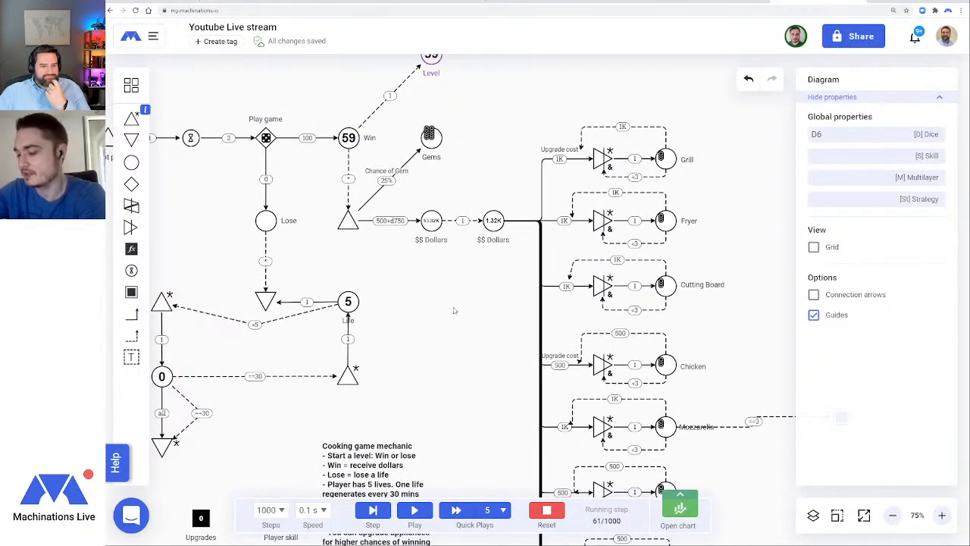
scroll(478, 313, "down", 3)
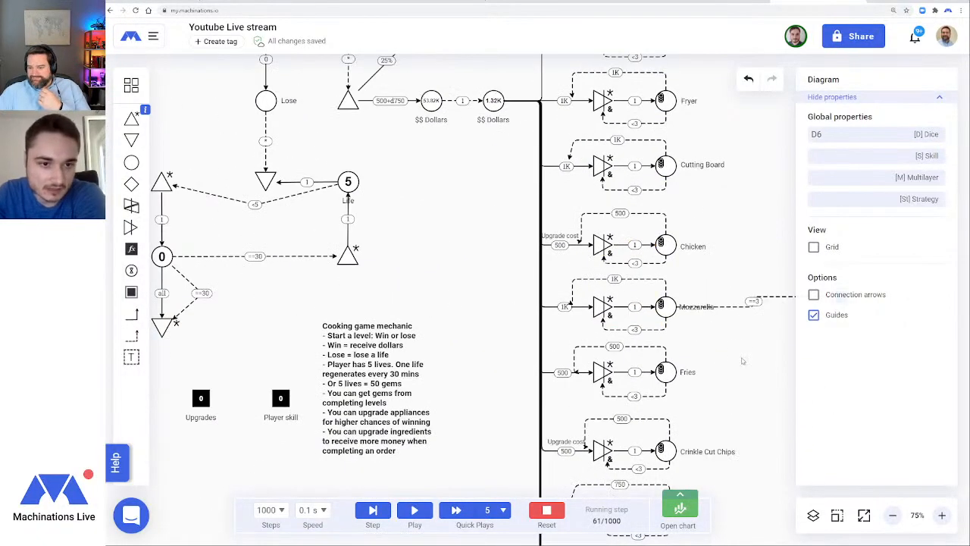
scroll(720, 339, "down", 6)
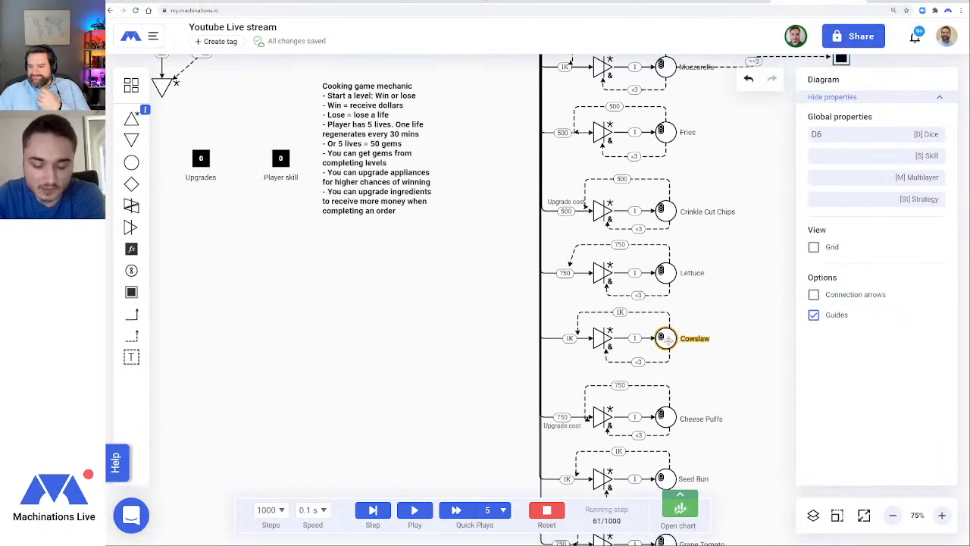
left_click(665, 338)
left_click(877, 120)
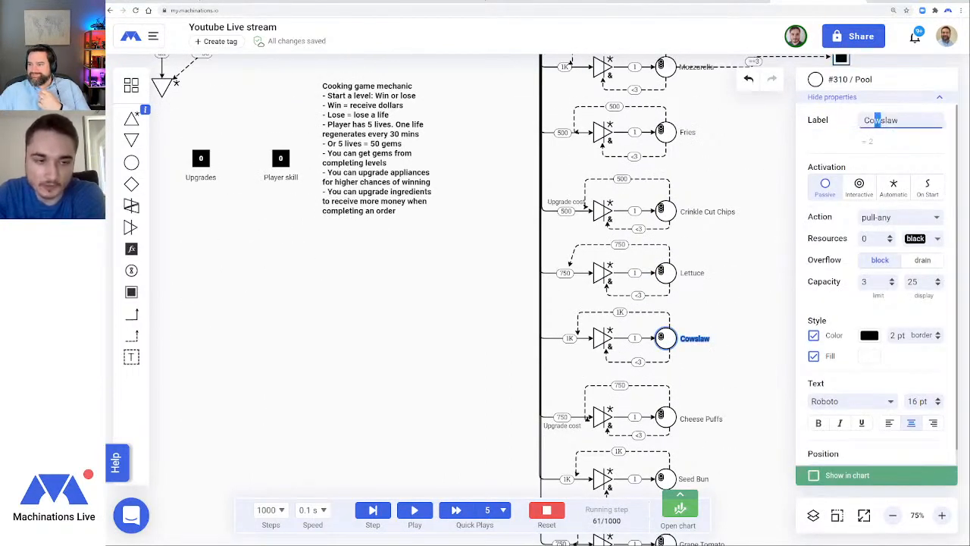
type("le")
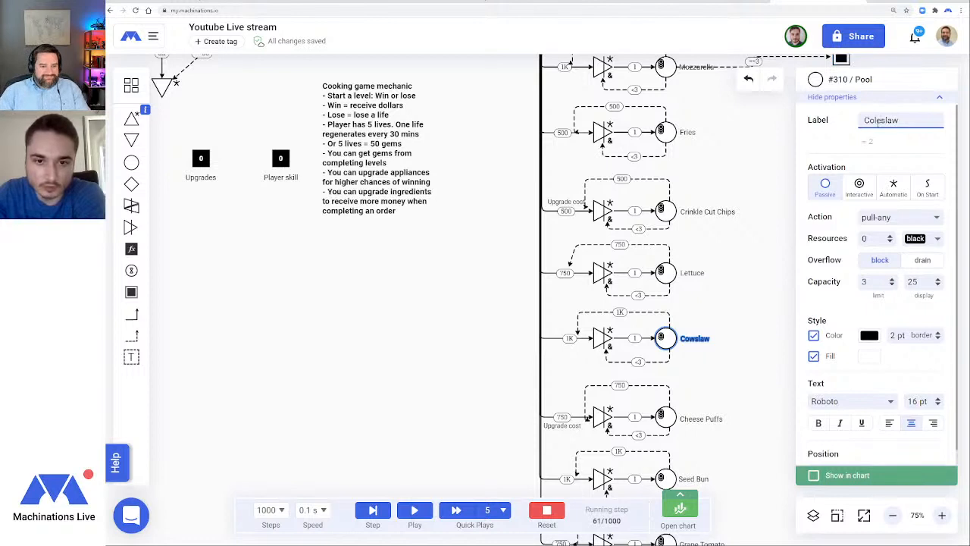
key("Return")
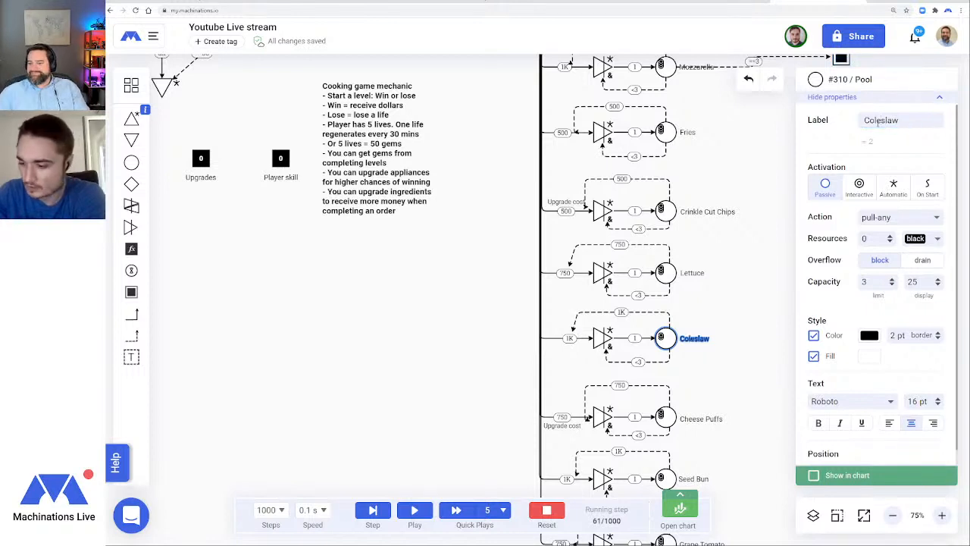
left_click(741, 336)
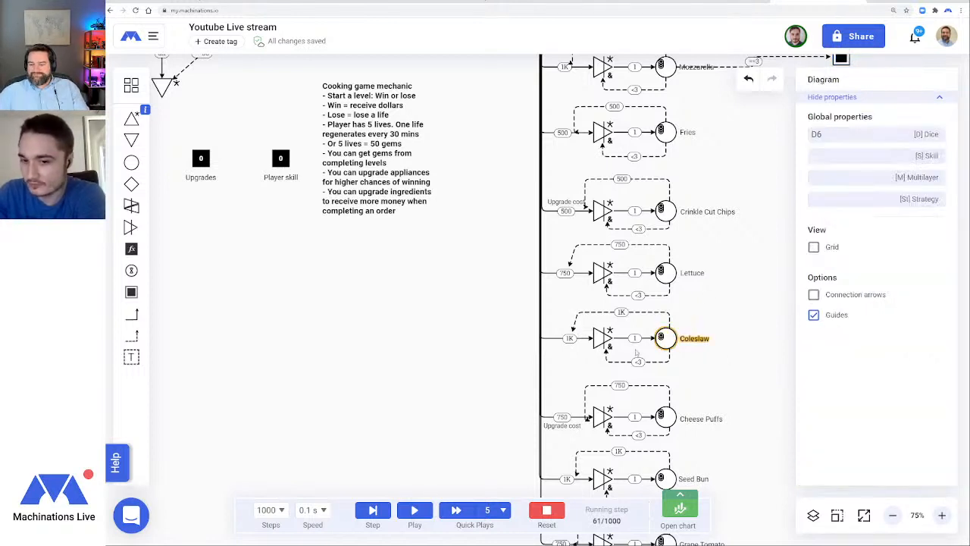
Align the vertical segment of the Grape Tomato resource connection with the shared trunk line from the $$ Dollars pool
scroll(585, 389, "down", 3)
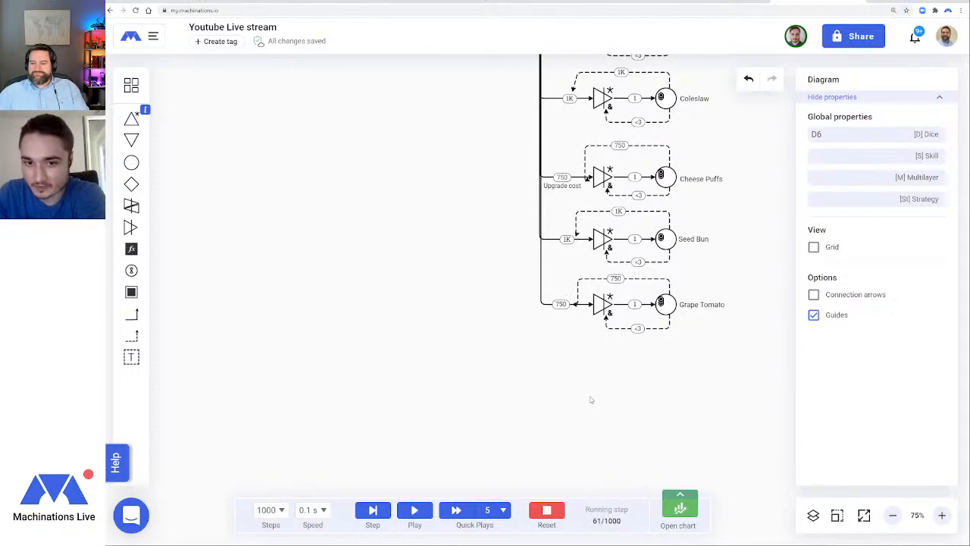
left_click(540, 274)
scroll(564, 269, "up", 3)
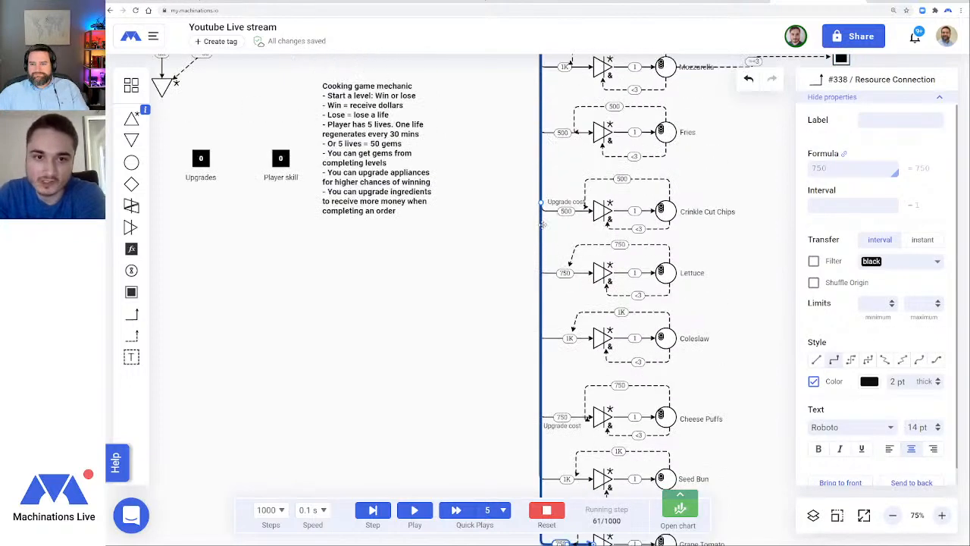
mouse_move(539, 203)
left_mouse_down()
mouse_move(504, 202)
mouse_move(539, 203)
left_mouse_up()
left_click(755, 288)
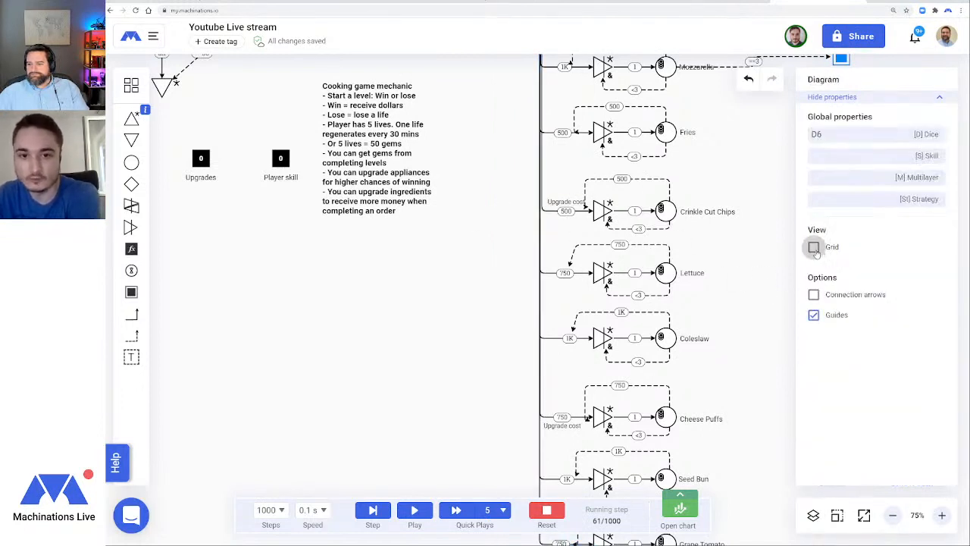
Turn on the grid and shift the vertical segment of the Crinkle Cut Chips resource connection slightly to the right
left_click(813, 246)
left_click(550, 211)
scroll(550, 212, "up", 3)
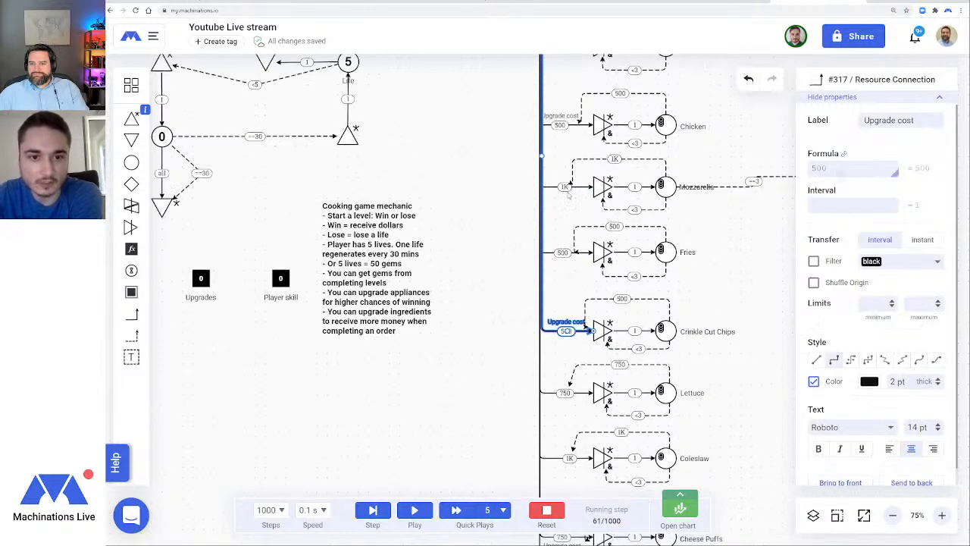
mouse_move(543, 216)
left_mouse_down()
mouse_move(483, 220)
mouse_move(542, 216)
left_mouse_up()
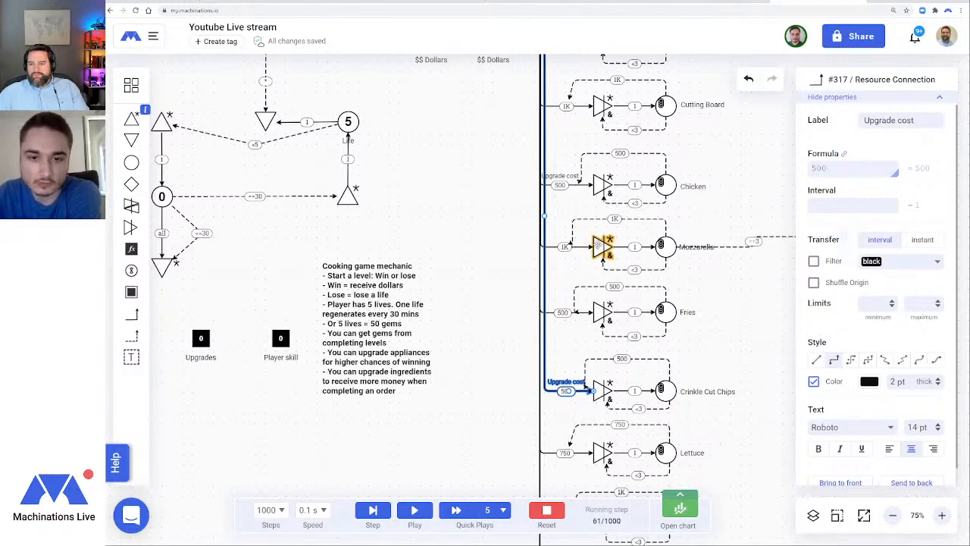
Check the ID numbers of the converters in the Mozzarella, Grill and Grape Tomato branches
left_click(602, 246)
scroll(713, 238, "up", 3)
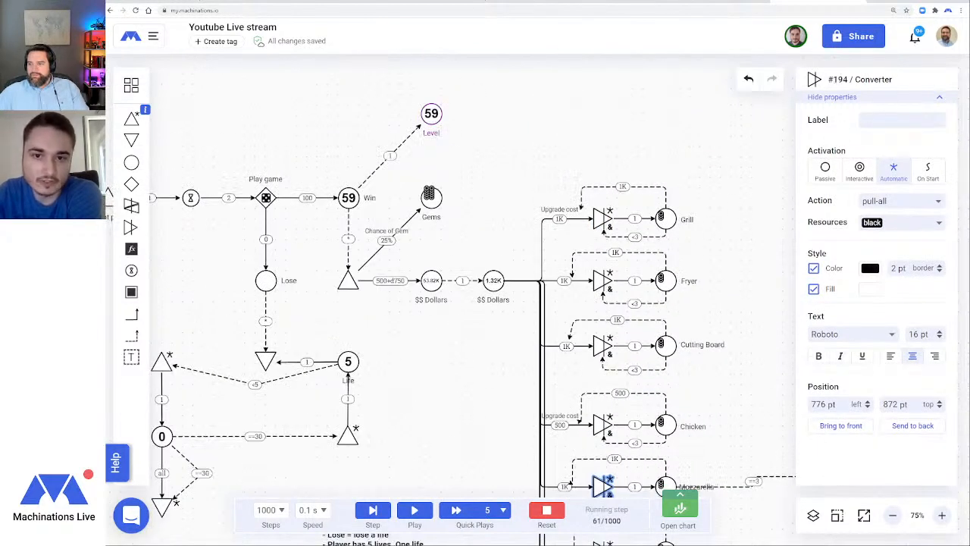
left_click(602, 218)
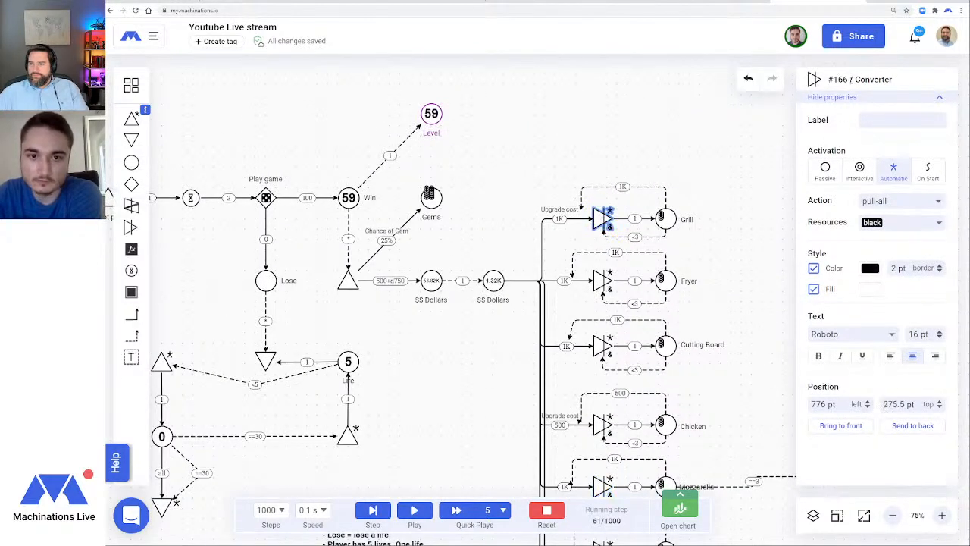
double_click(848, 80)
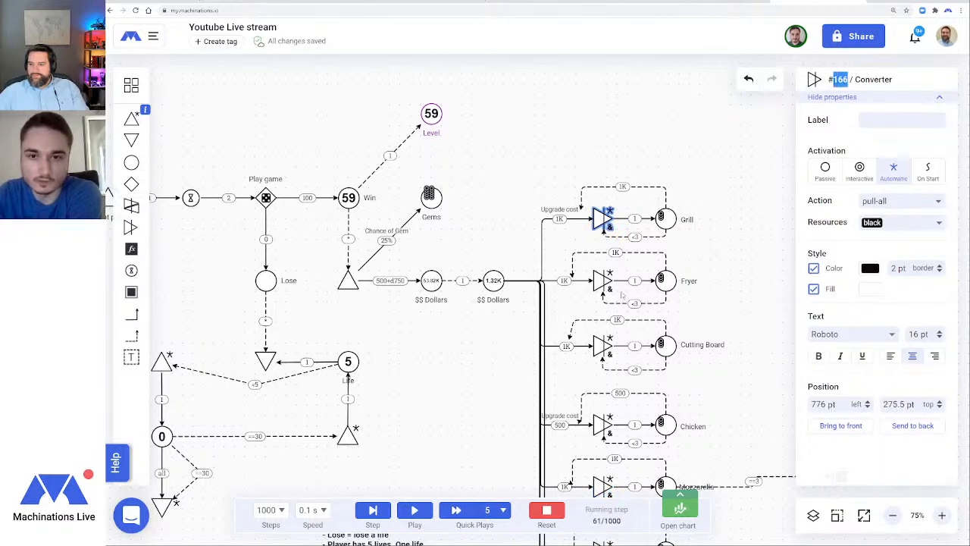
scroll(612, 300, "down", 5)
scroll(612, 302, "down", 5)
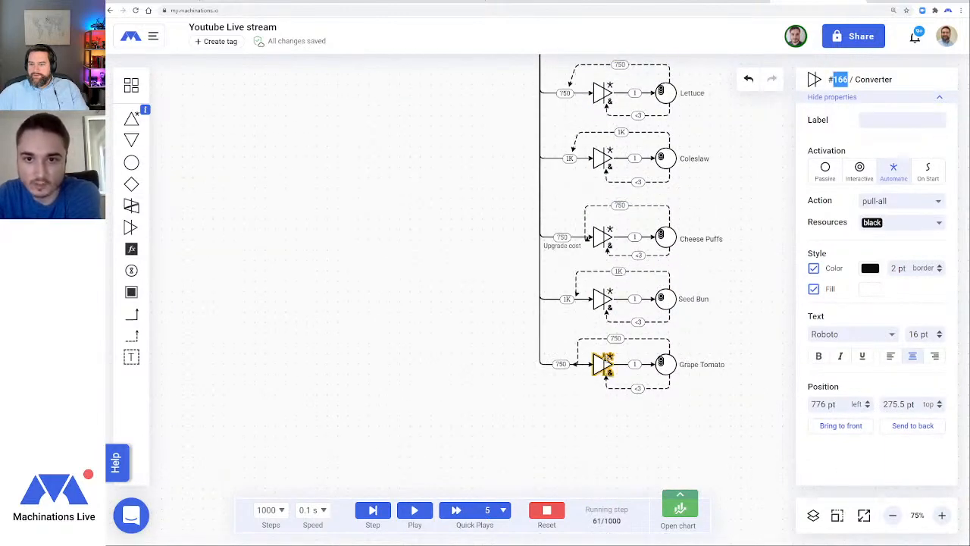
left_click(603, 363)
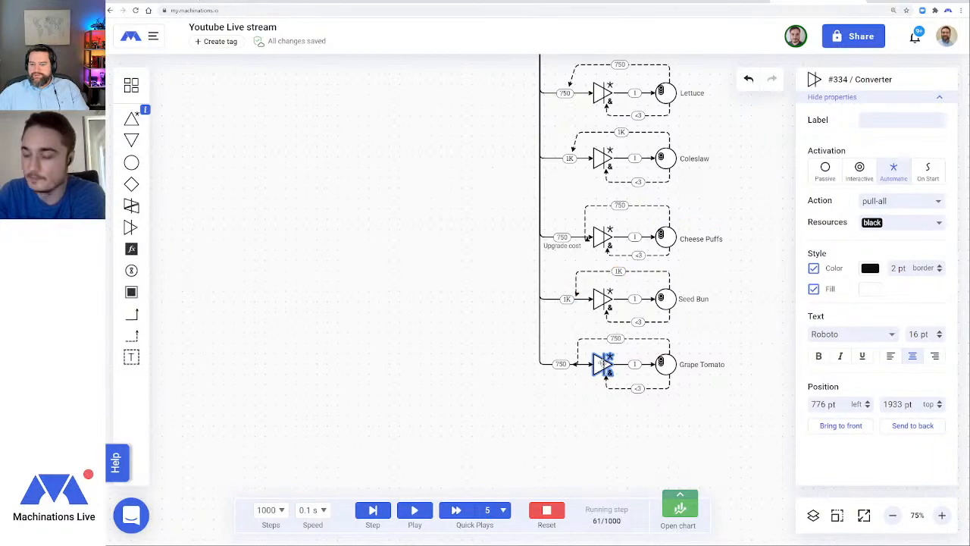
left_click(433, 275)
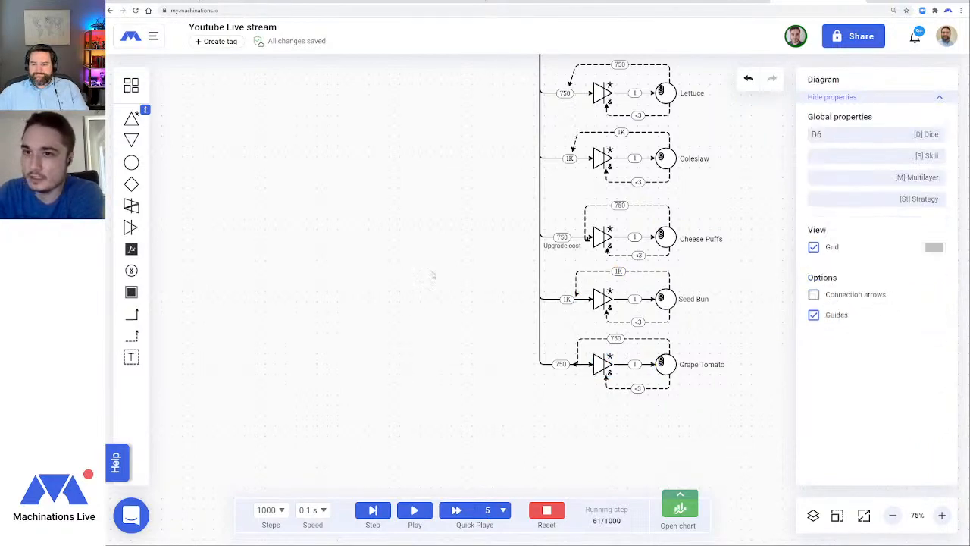
Delete the ==3 state connection from the Mozzarella pool and the End Condition node it led to
scroll(454, 310, "up", 10)
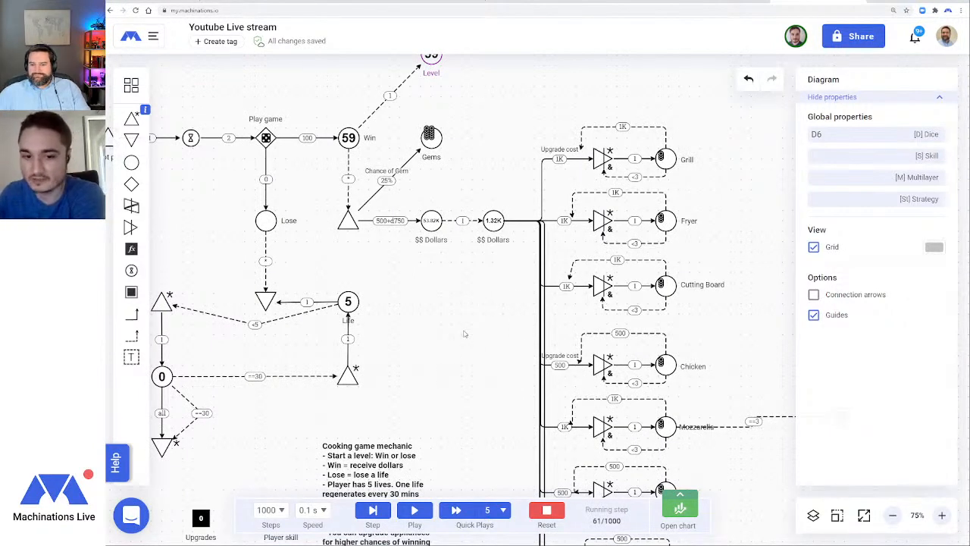
left_click(892, 515)
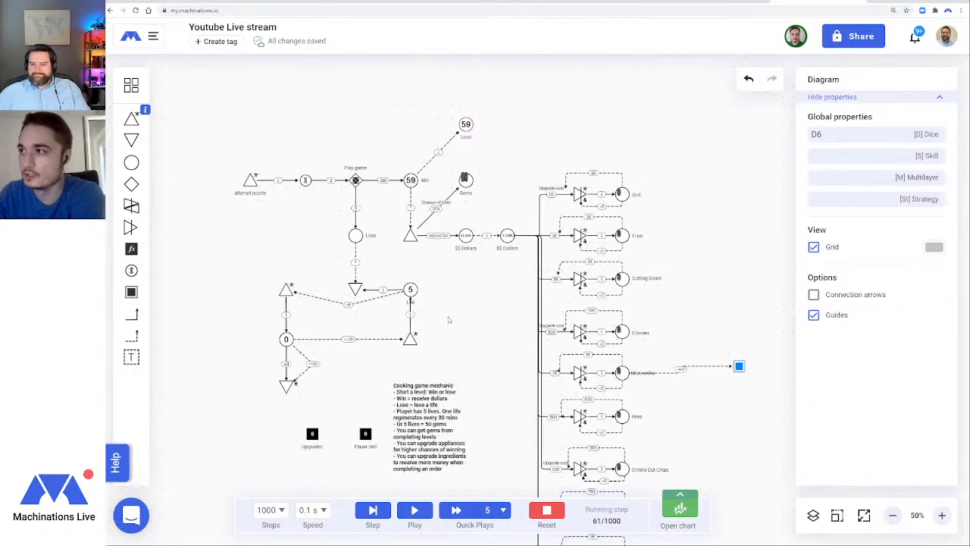
left_click_drag(478, 329, 529, 295)
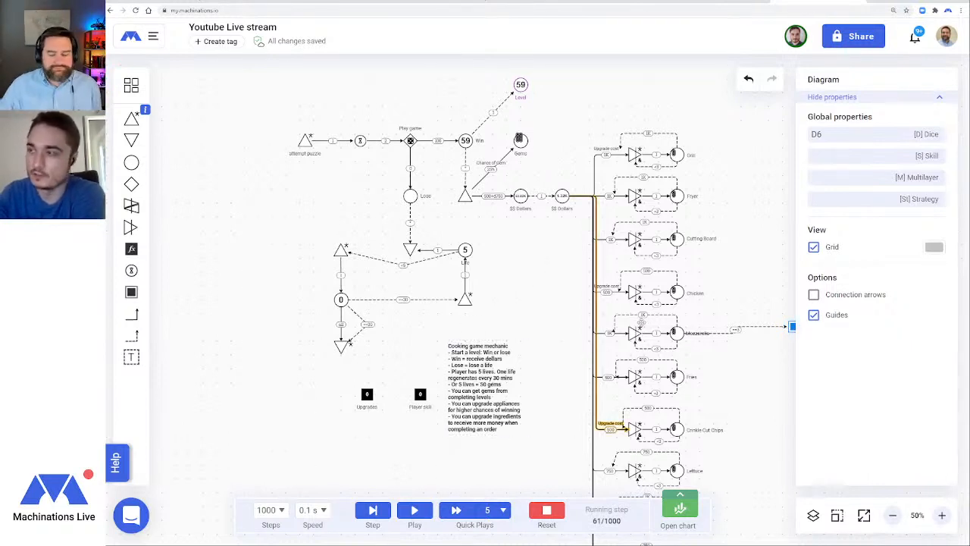
scroll(674, 307, "right", 3)
scroll(674, 307, "down", 2)
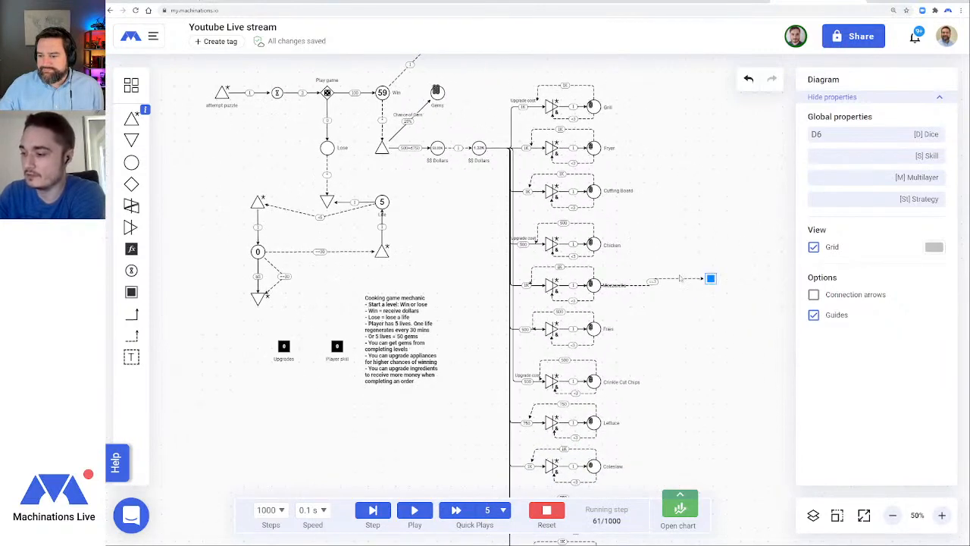
left_click(679, 279)
key("Delete")
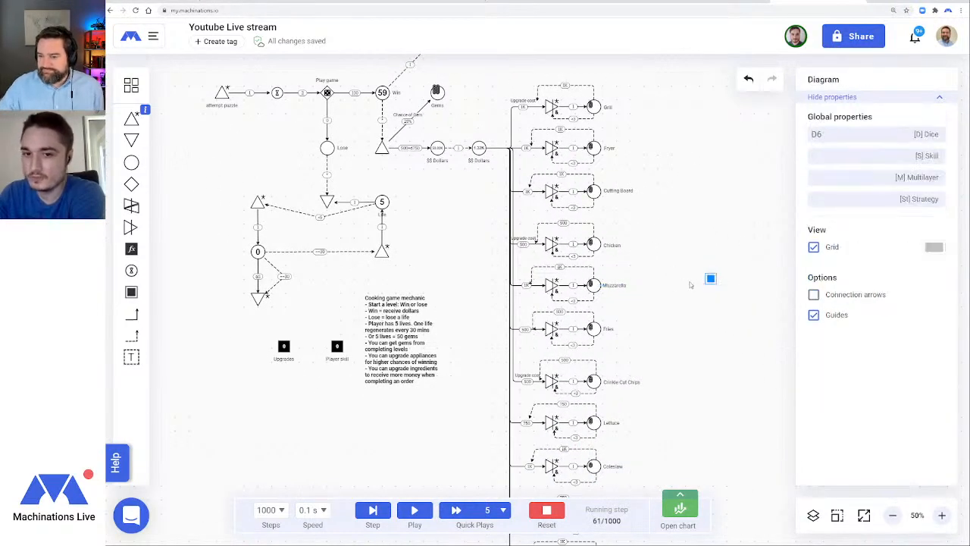
left_click(710, 278)
key("Delete")
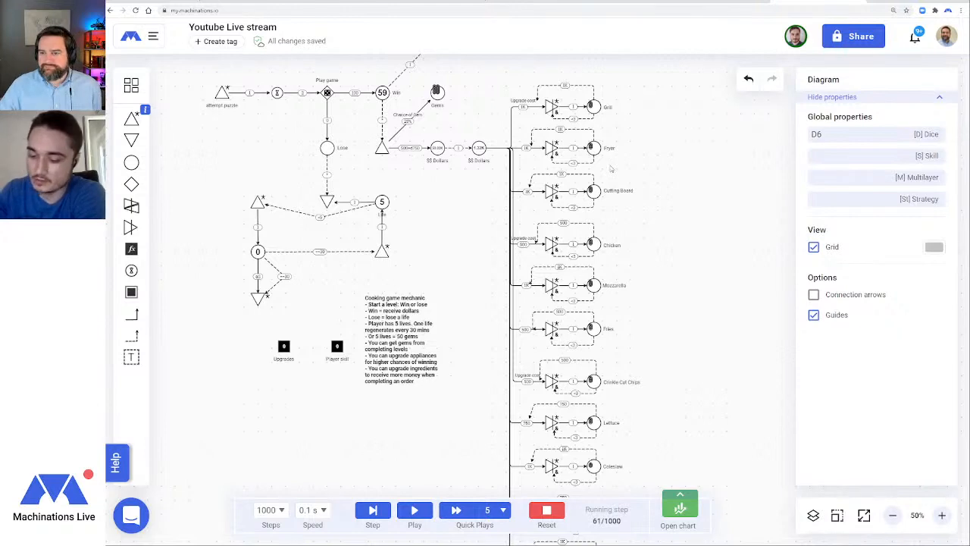
Add a gate in the empty space between the Level pool and the Grill branch and set its distribution to random
left_click_drag(688, 173, 705, 278)
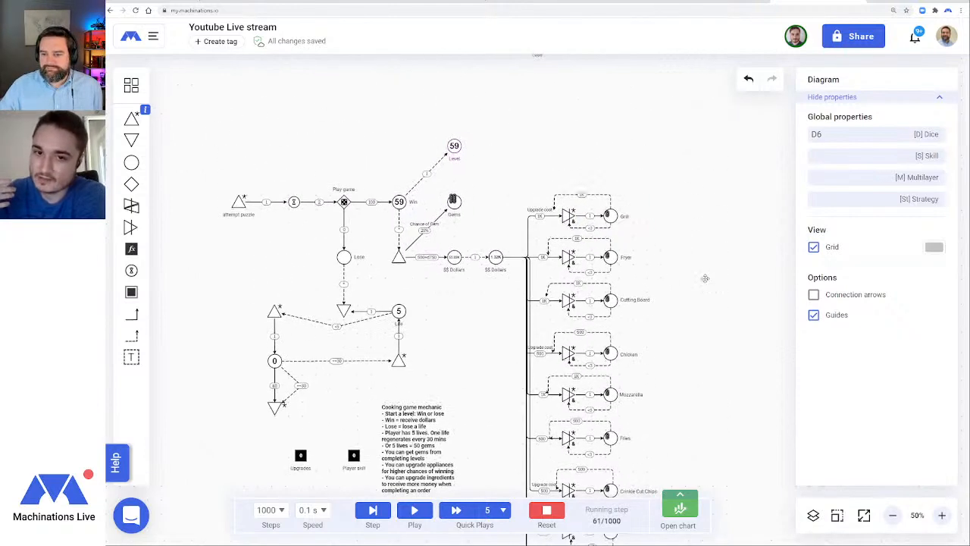
left_click(942, 514)
left_click_drag(770, 250, 691, 302)
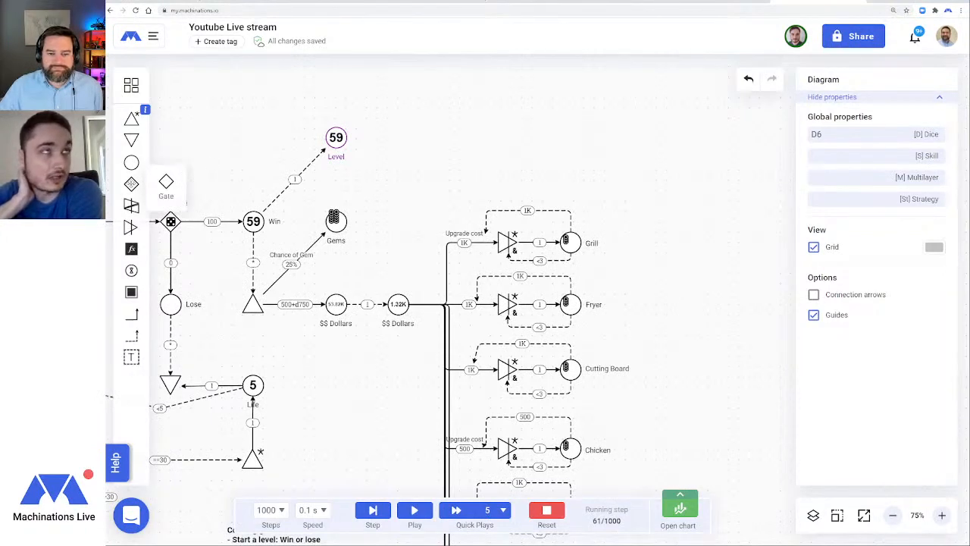
left_click_drag(131, 183, 449, 137)
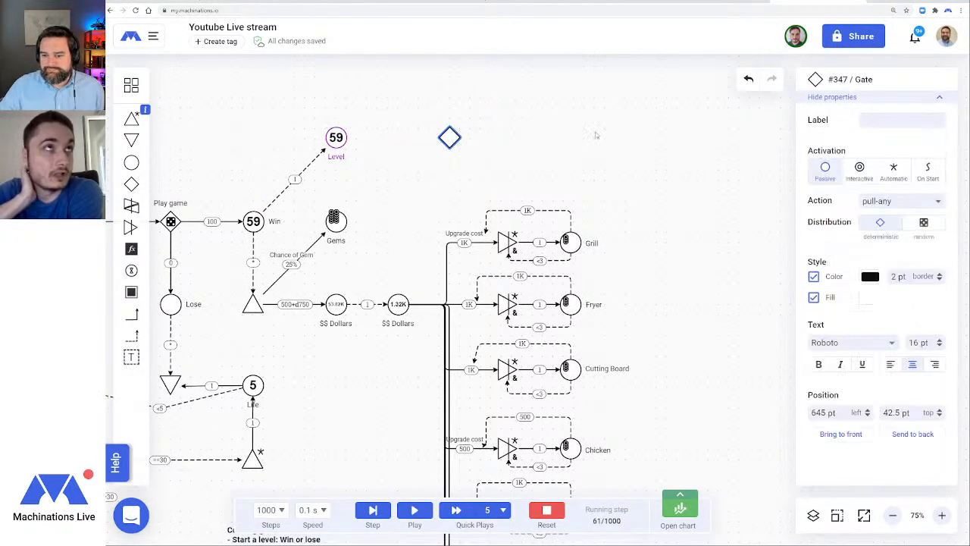
left_click(606, 131)
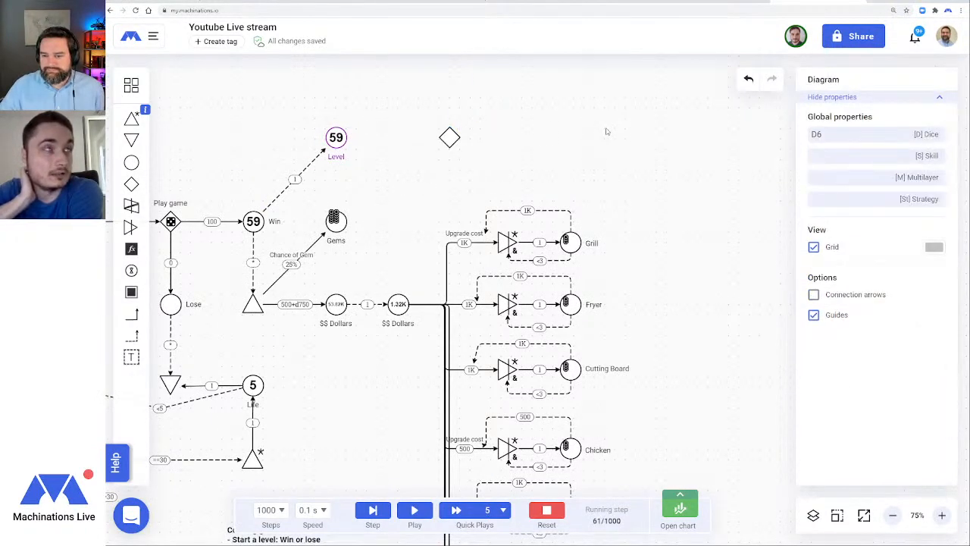
left_click(452, 137)
left_click(923, 222)
left_click(561, 149)
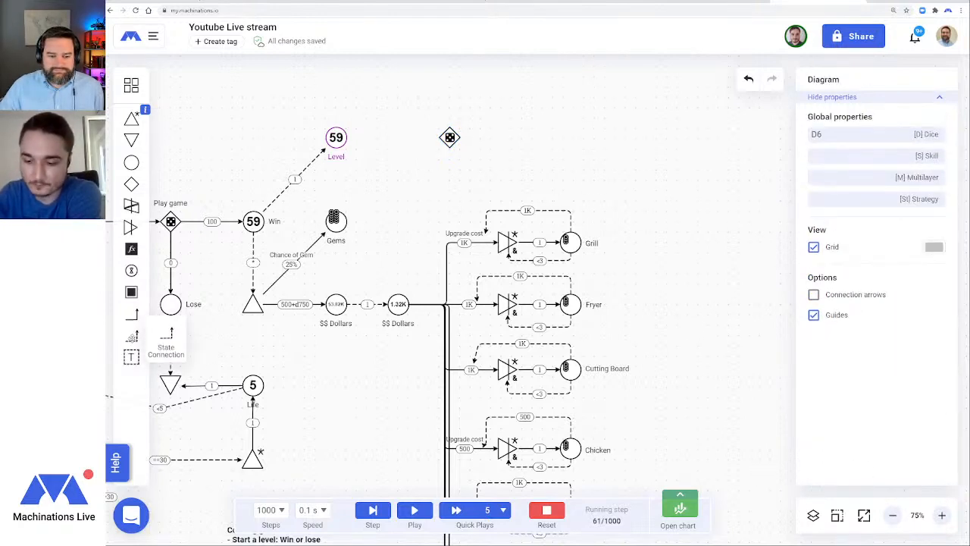
Add a state connection from the random gate to the Grill converter with formula 50% and shift its vertical segment slightly to the left
left_click_drag(449, 137, 502, 239)
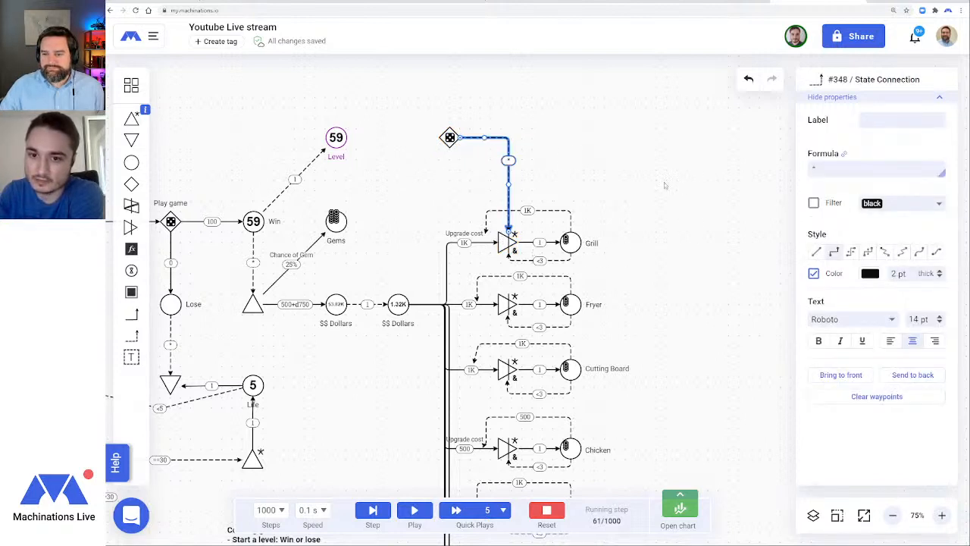
left_click(820, 169)
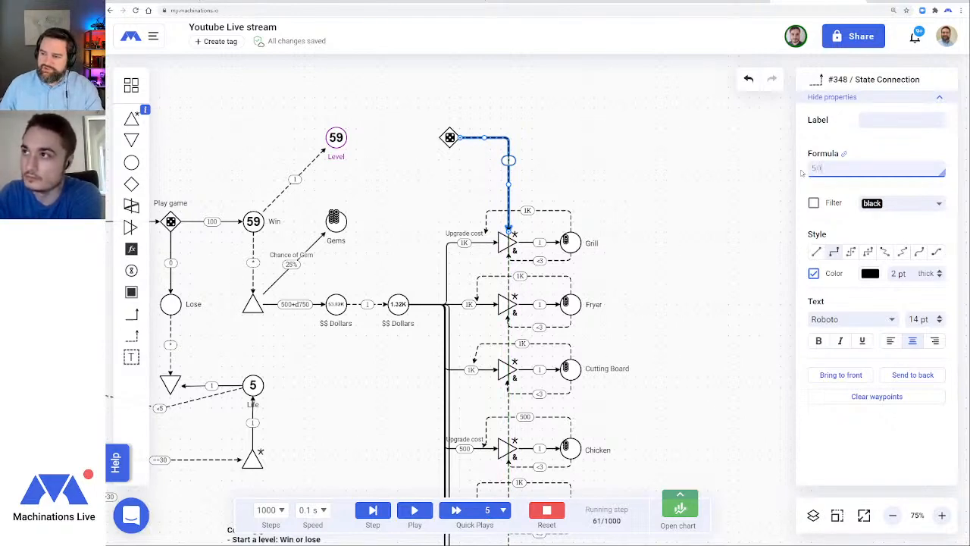
key("Return")
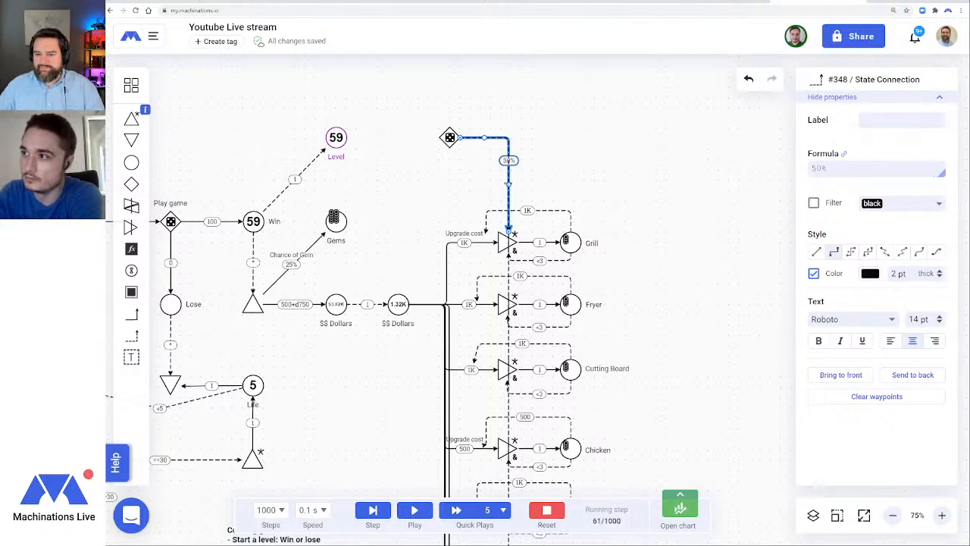
left_click_drag(508, 184, 490, 186)
left_click(680, 223)
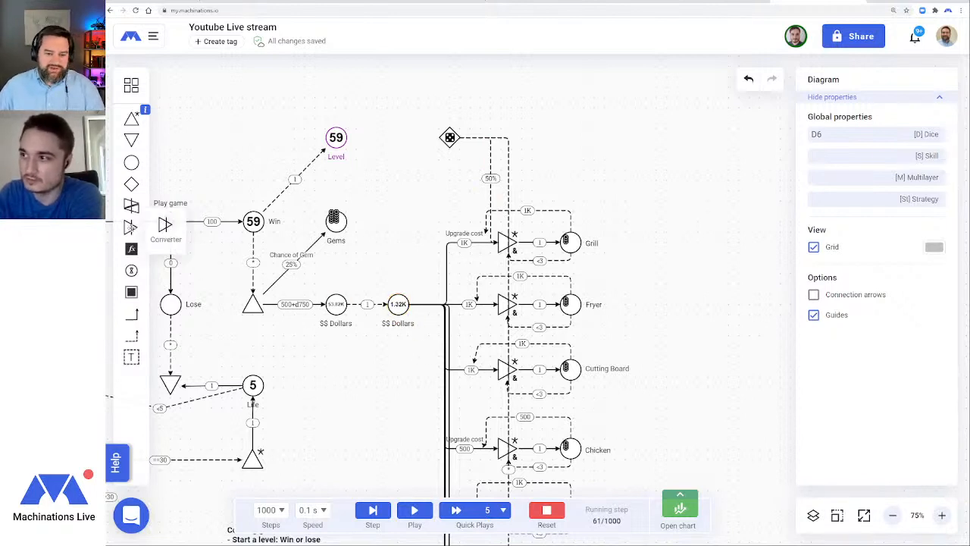
Connect the random gate to the Fryer converter with a 50% state connection and align its vertical segment with the Grill connection
left_click(449, 137)
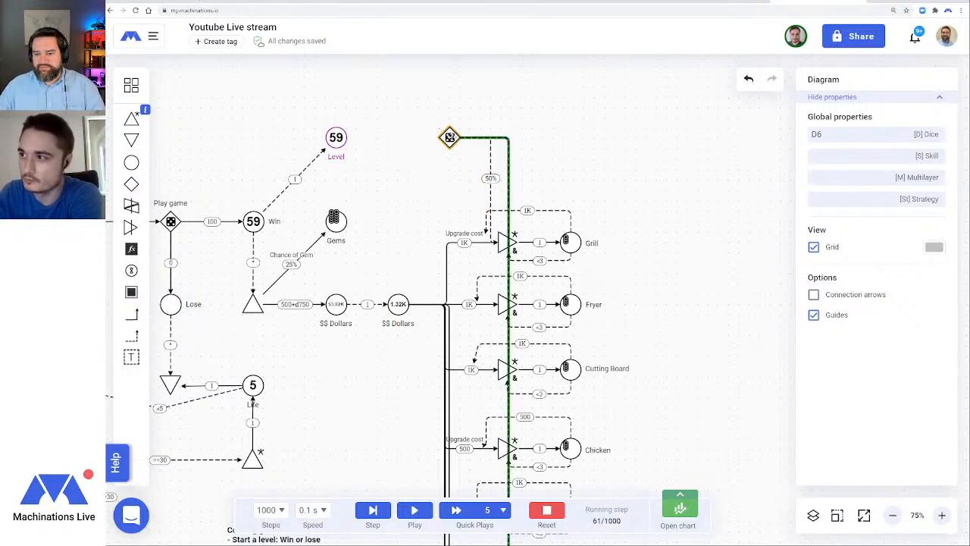
left_click_drag(457, 138, 501, 303)
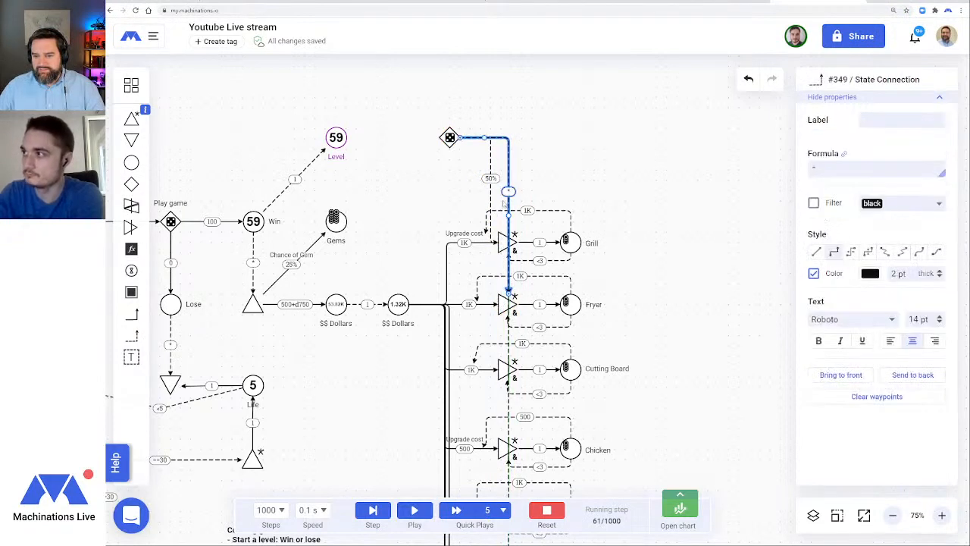
left_click_drag(508, 216, 490, 220)
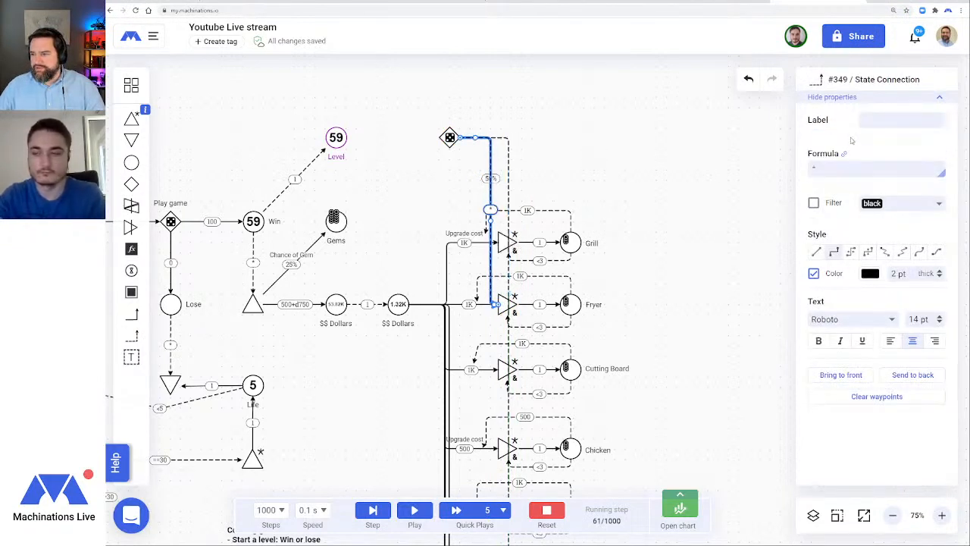
left_click_drag(811, 169, 786, 172)
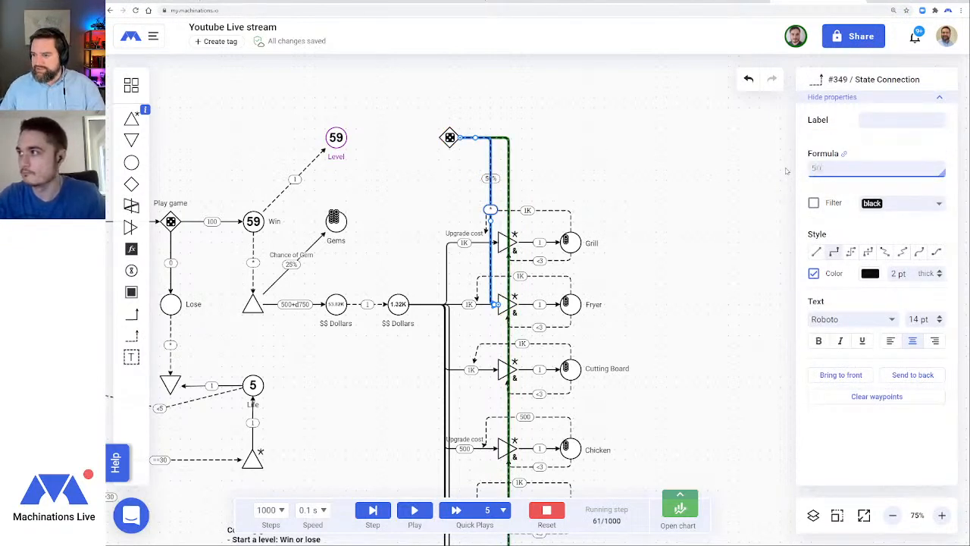
type("50%")
key("Return")
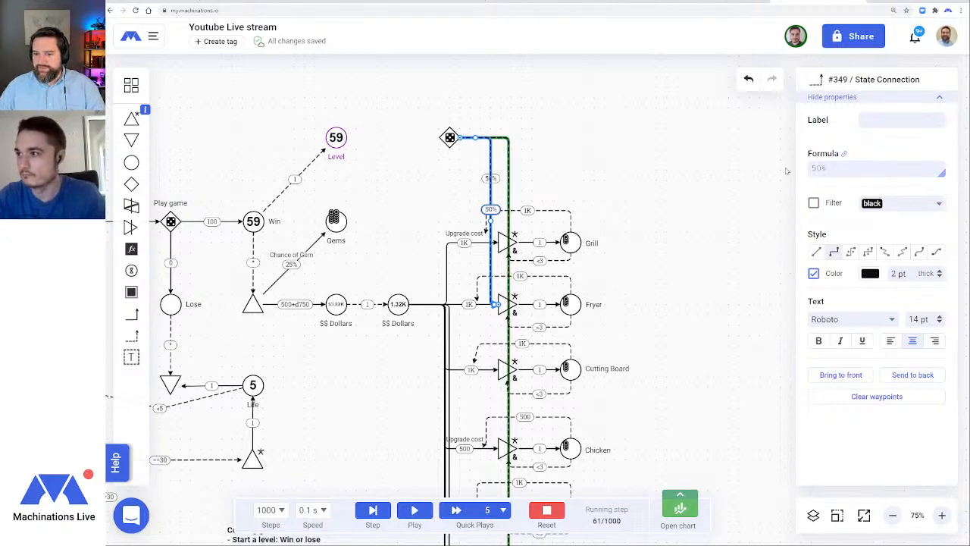
Set the activation of the Grill and Fryer converters to Passive
left_click(506, 241)
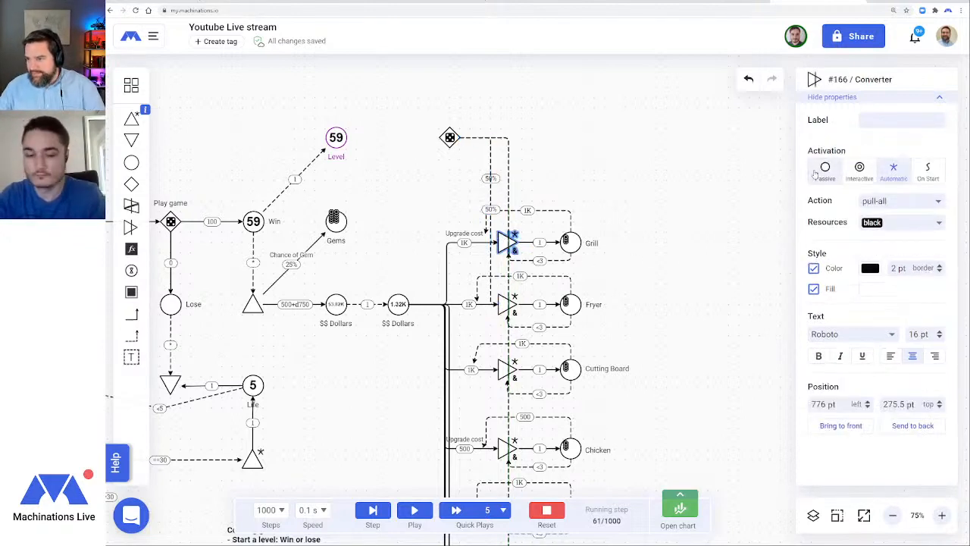
left_click(507, 303)
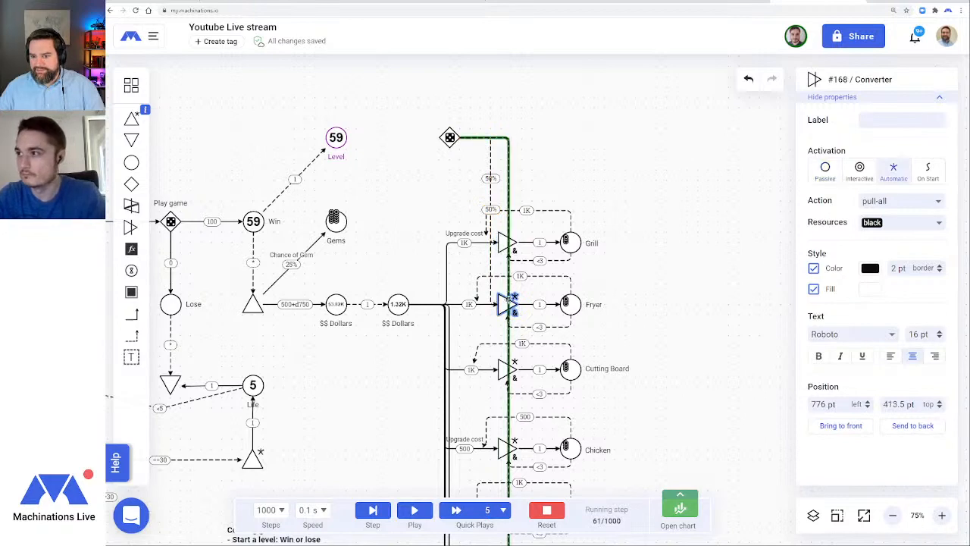
left_click(820, 173)
Connect the random gate to the Cutting Board converter with a 50% state connection and align its vertical segment with the other two
scroll(681, 214, "down", 1)
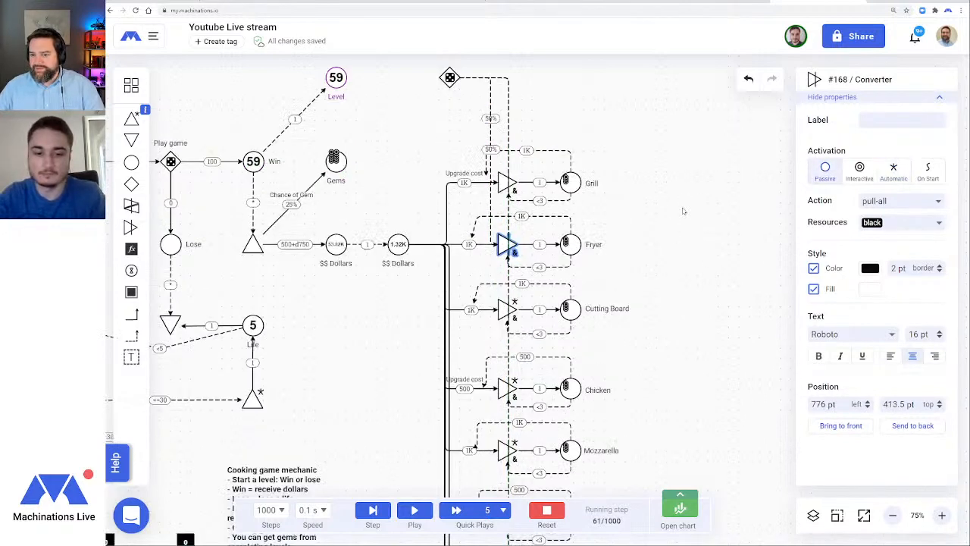
left_click(131, 334)
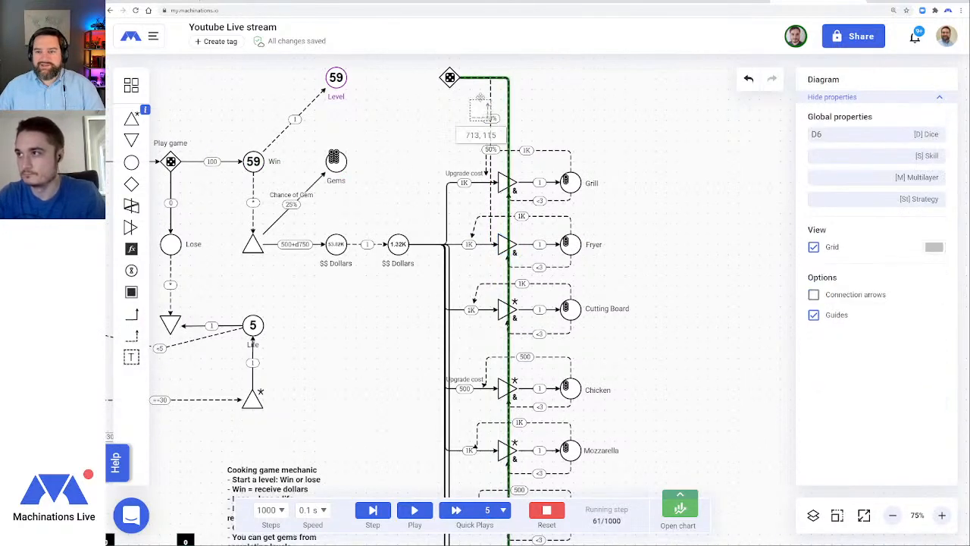
mouse_move(450, 78)
left_mouse_down()
mouse_move(506, 492)
mouse_move(502, 308)
left_mouse_up()
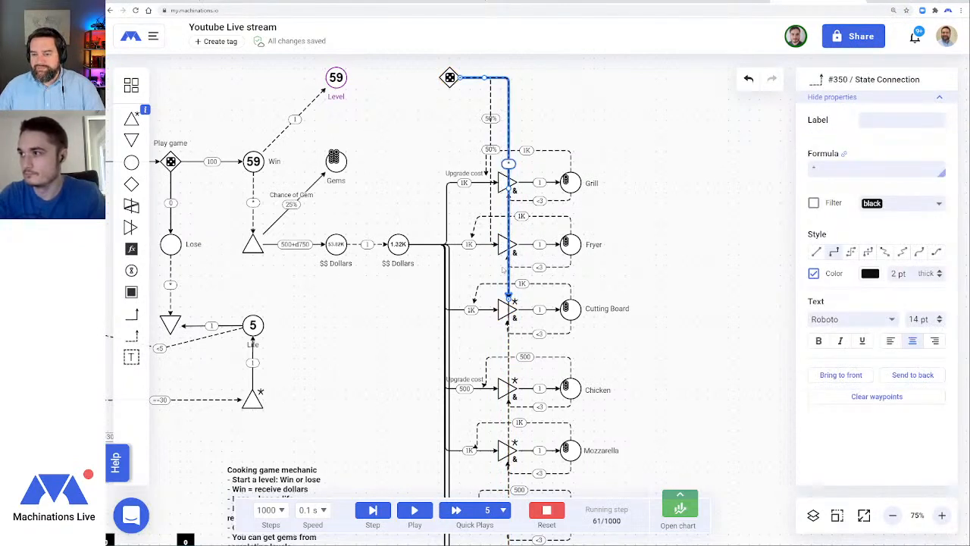
left_click_drag(508, 188, 490, 192)
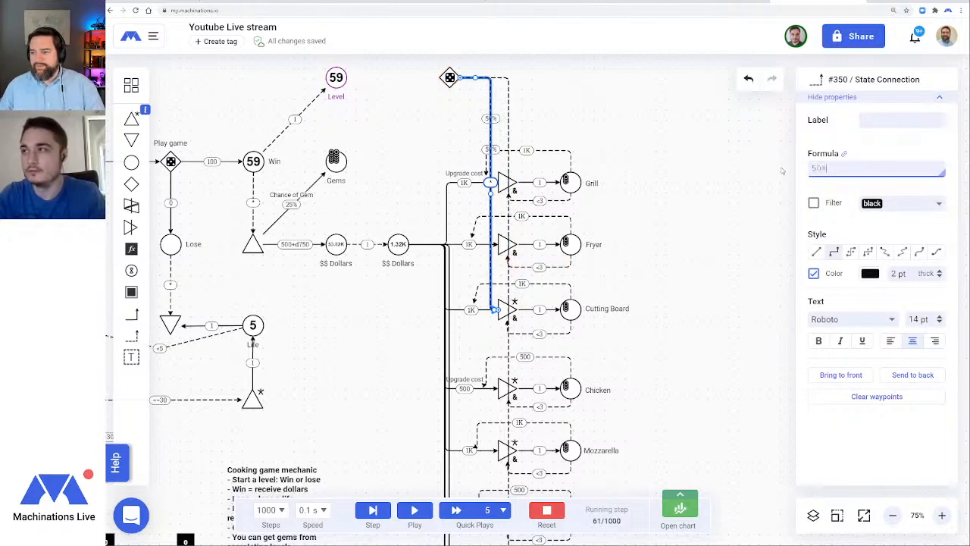
left_click(706, 242)
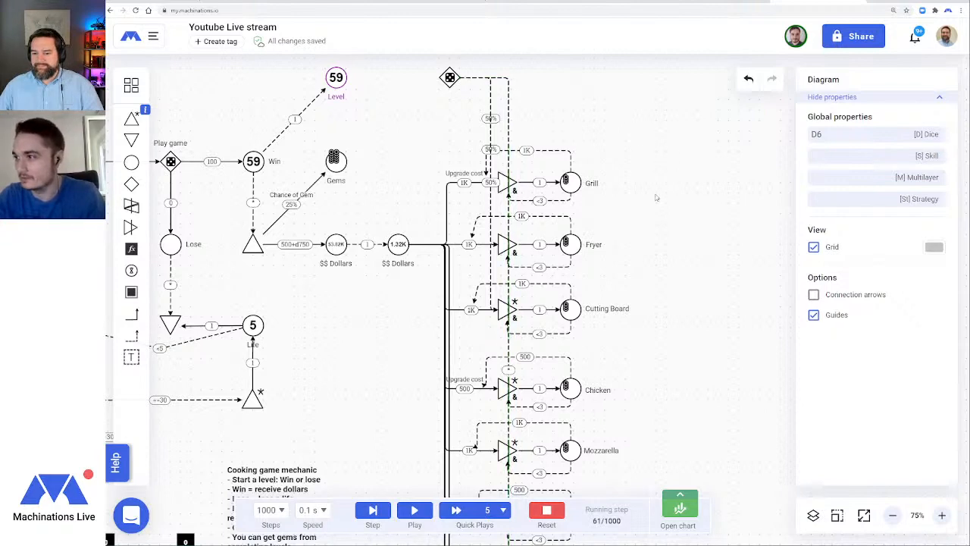
Set the Cutting Board converter's activation to Passive
left_click(500, 309)
left_click(824, 168)
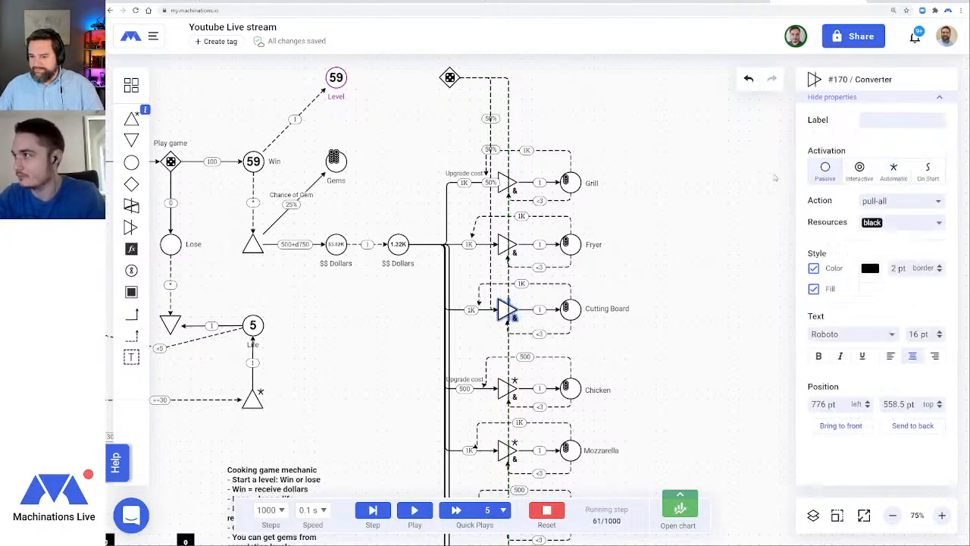
left_click(686, 266)
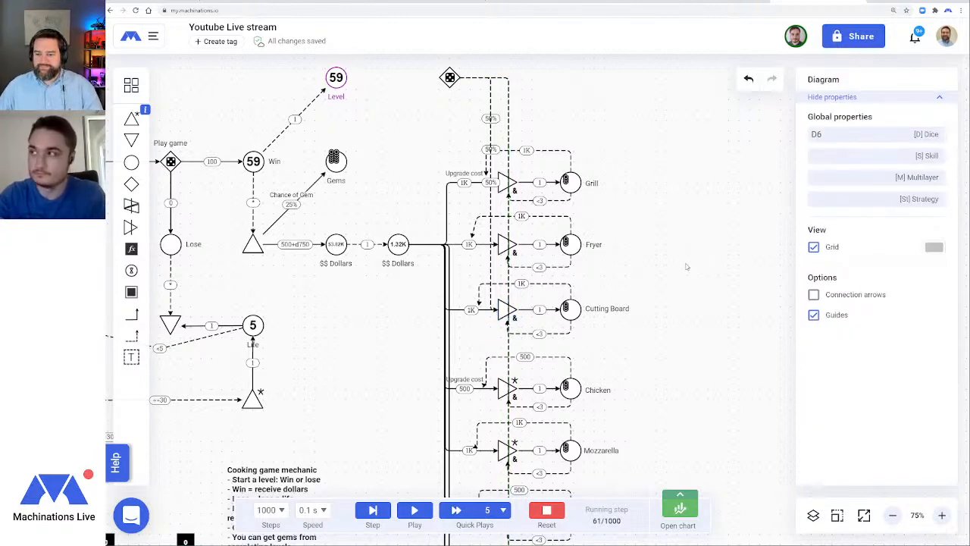
Add a state connection from the Level pool to the random gate and set its formula to *
left_click_drag(394, 145, 457, 220)
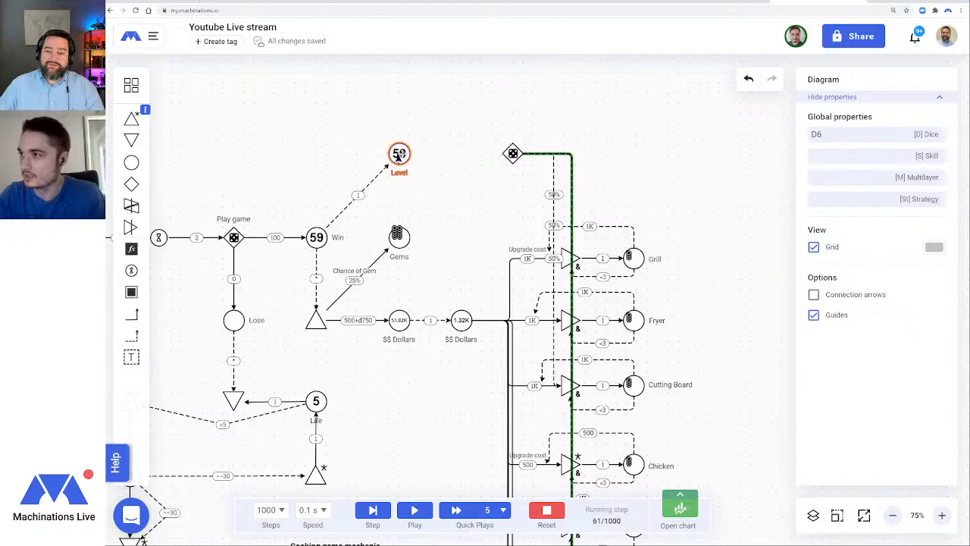
left_click_drag(399, 156, 512, 154)
left_click(425, 175)
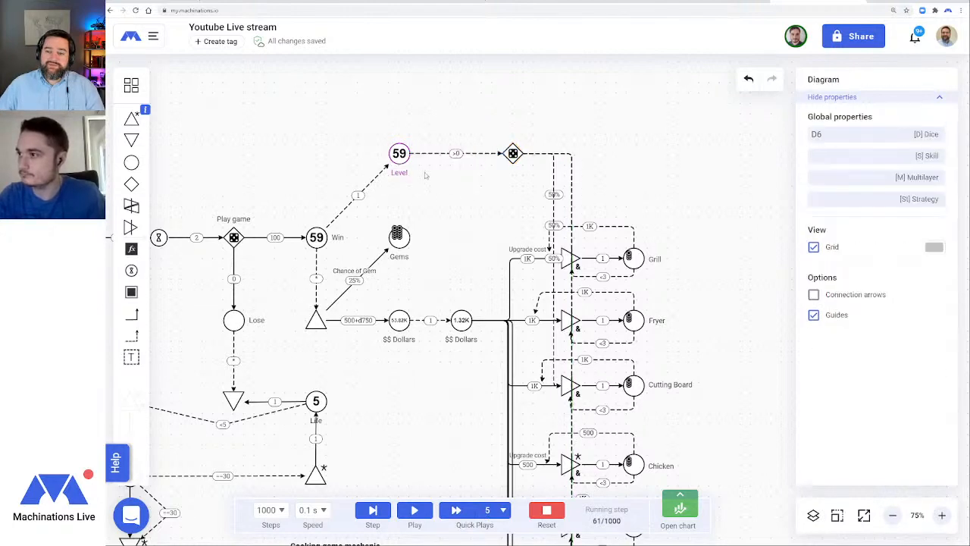
left_click(399, 153)
left_click(477, 153)
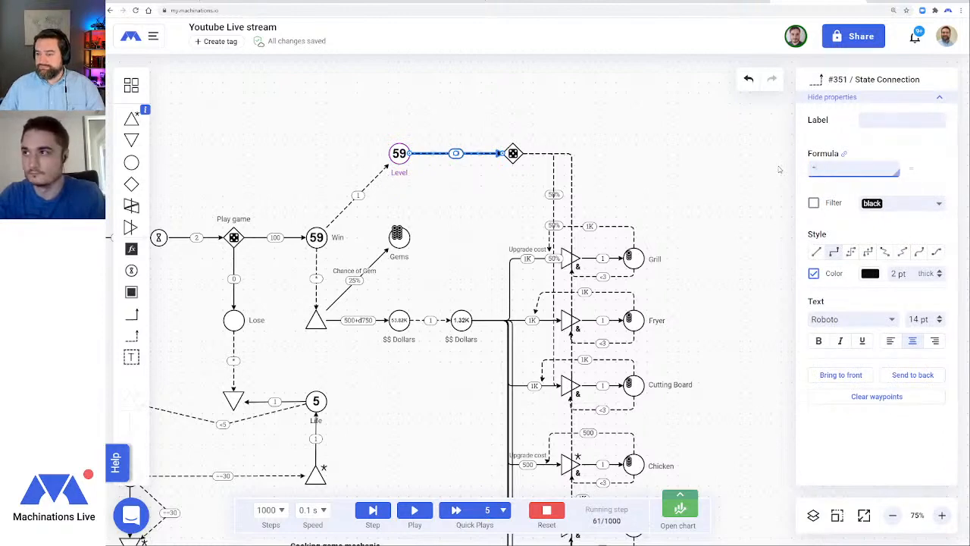
left_click(690, 148)
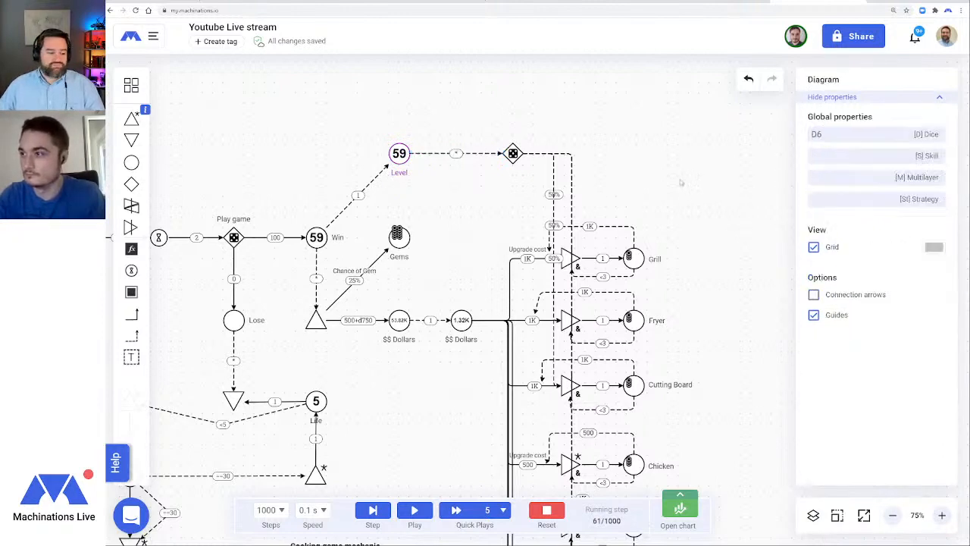
Reset the simulation and delete the state connection between the Level pool and the random gate
left_click(547, 509)
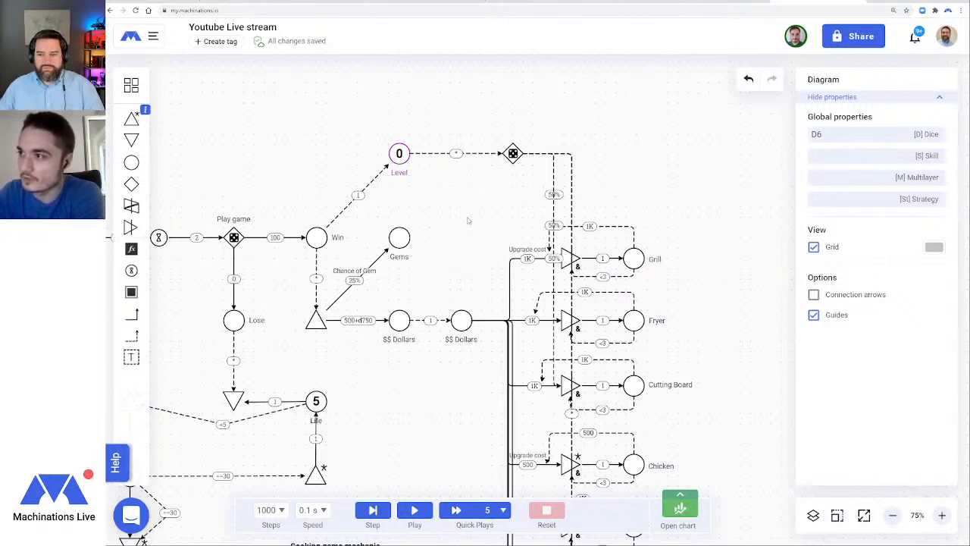
left_click(480, 153)
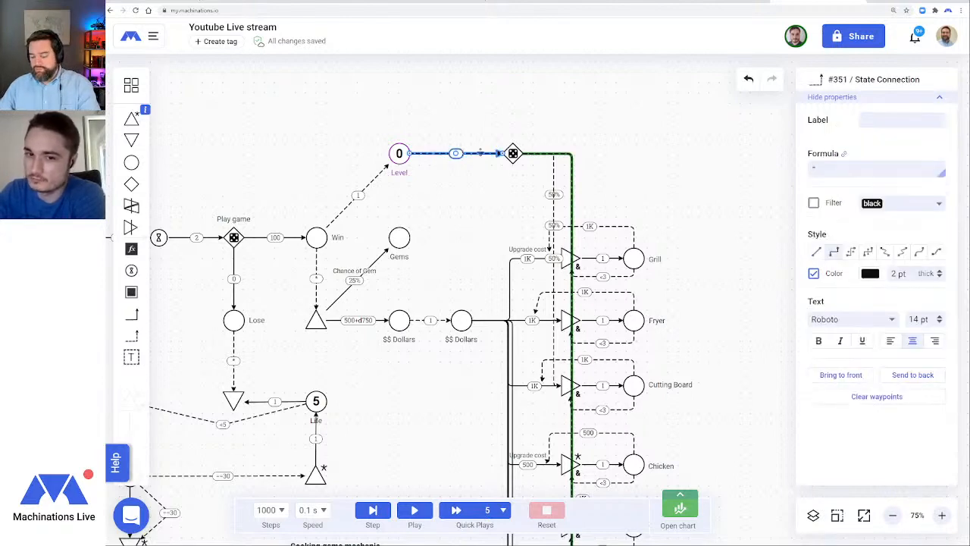
key("Delete")
Set the random gate's activation to Automatic
left_click(513, 153)
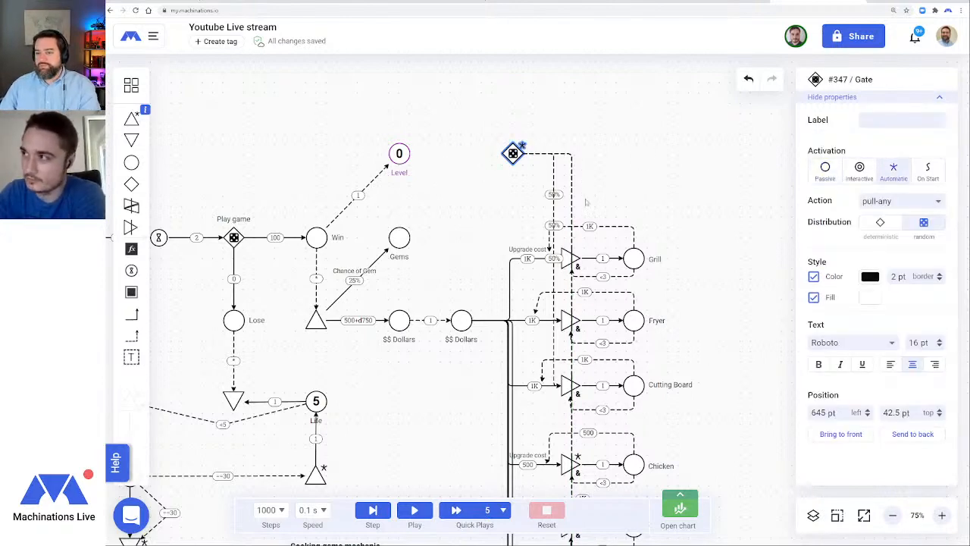
left_click(483, 203)
Run the simulation to watch how the random gate triggers the upgrade converters, and reset it
left_click(414, 510)
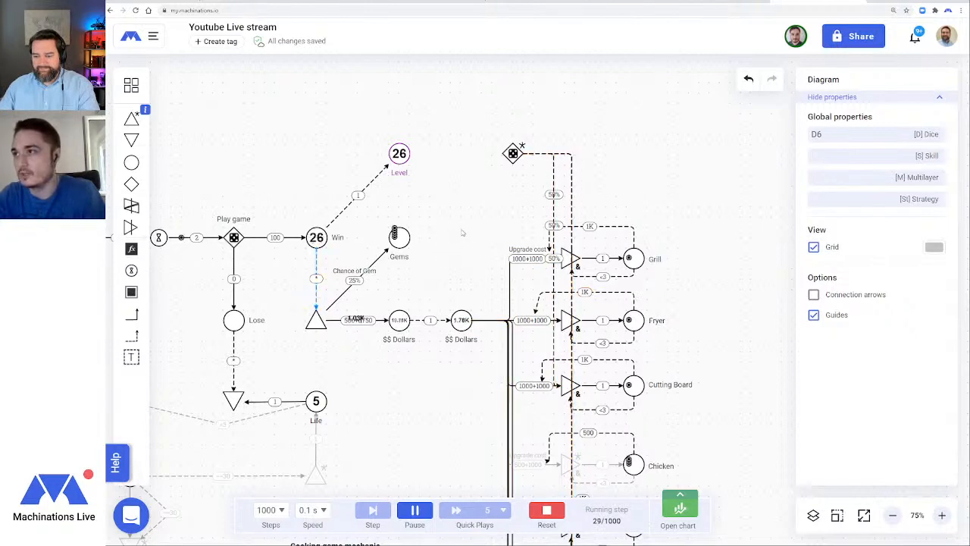
scroll(465, 232, "down", 2)
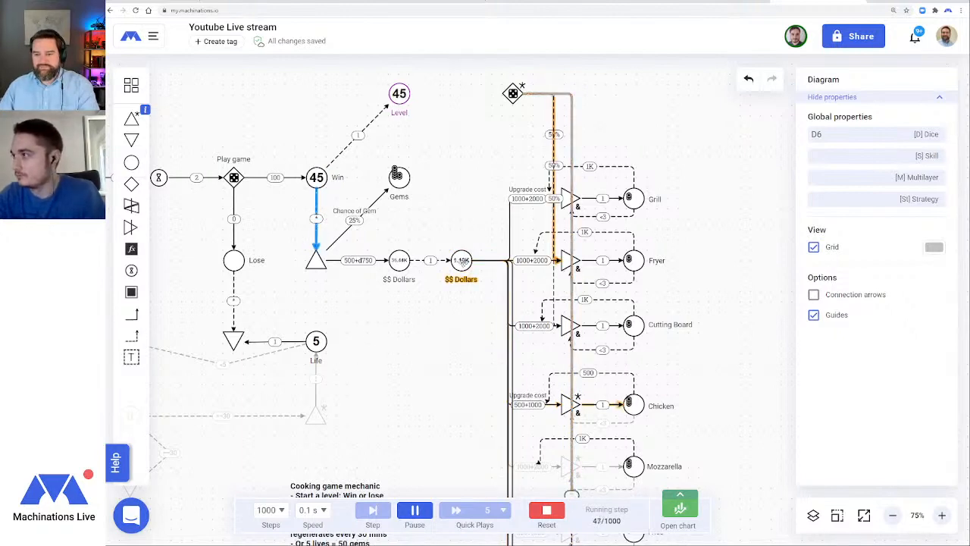
left_click(560, 505)
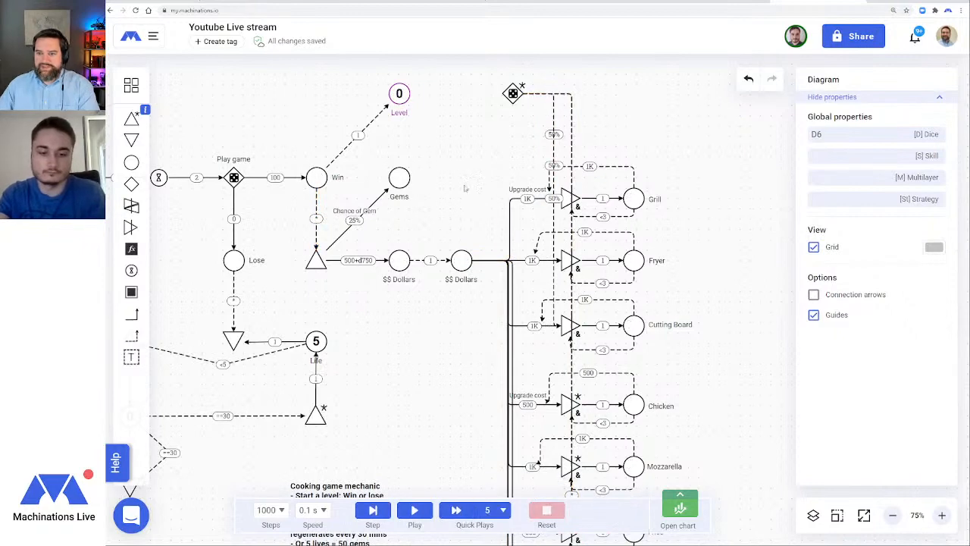
Reroute the random gate's state connections to the converters from Mozzarella through Coleslaw onto the dashed vertical line beside the converters
left_click(572, 110)
scroll(694, 303, "down", 2)
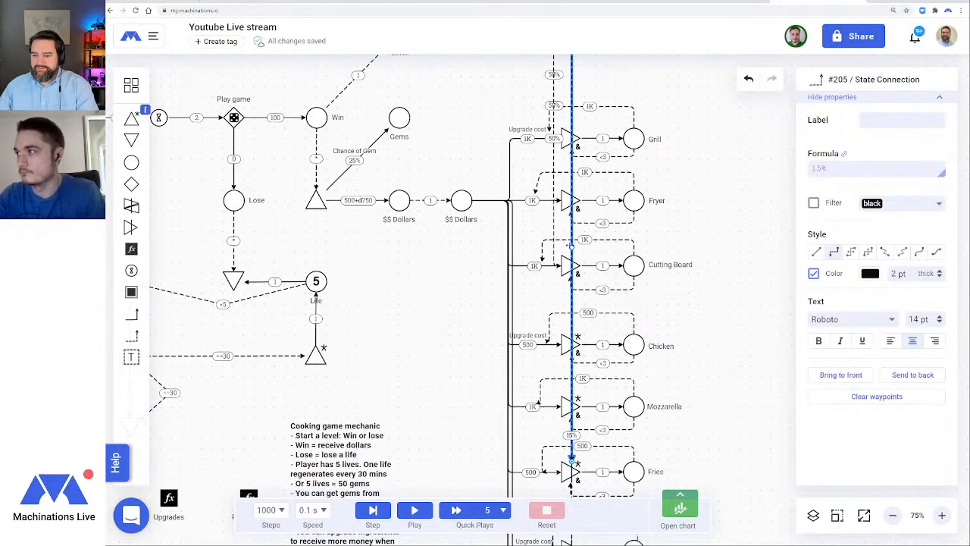
left_click(572, 271)
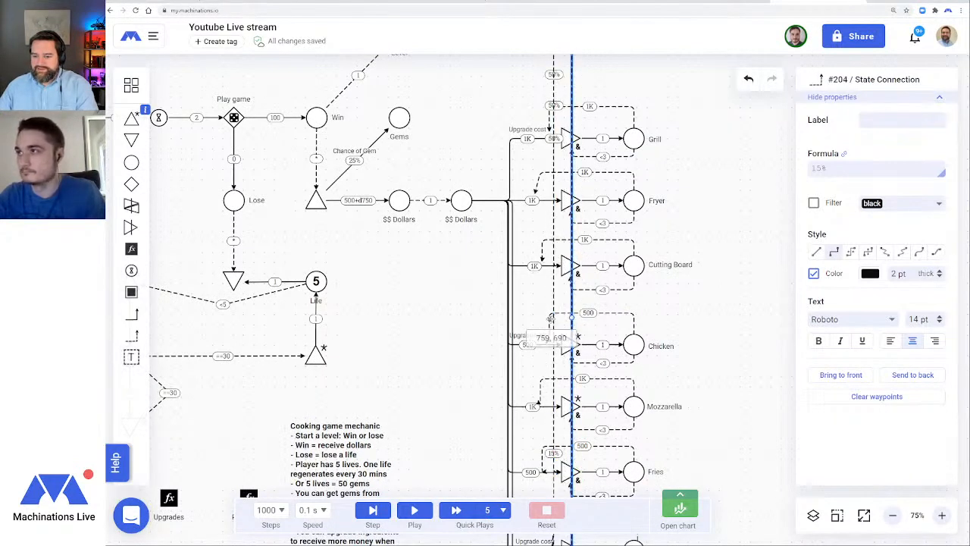
left_click(575, 307)
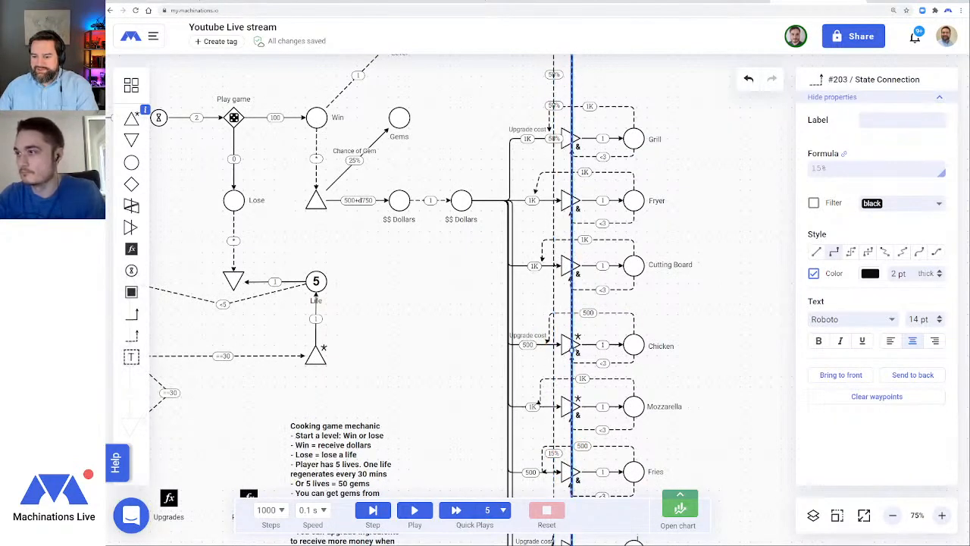
scroll(585, 339, "down", 1)
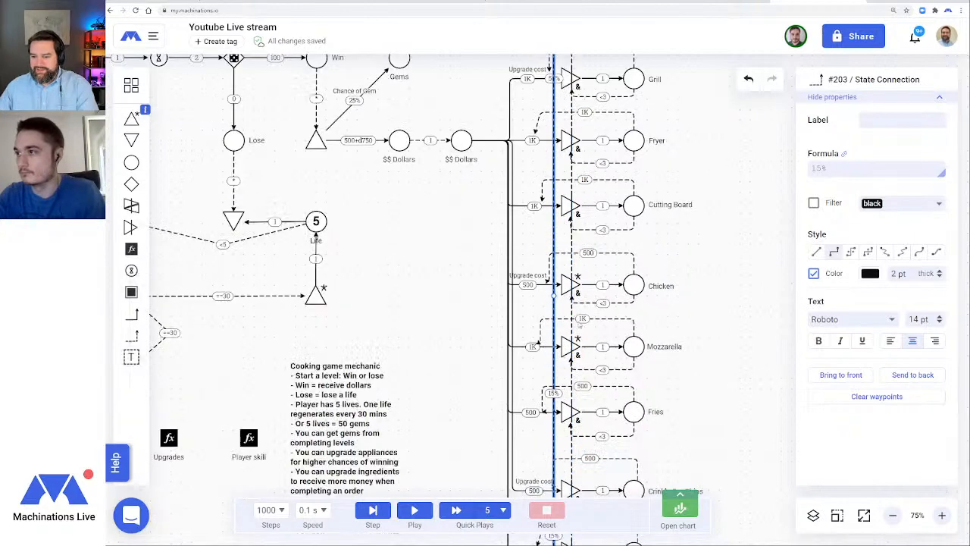
left_click(573, 269)
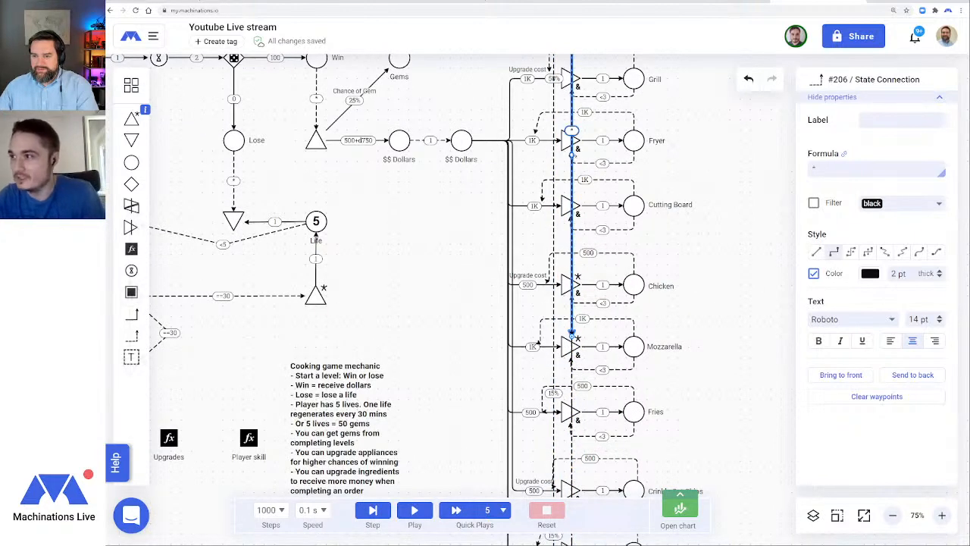
left_click_drag(572, 156, 554, 159)
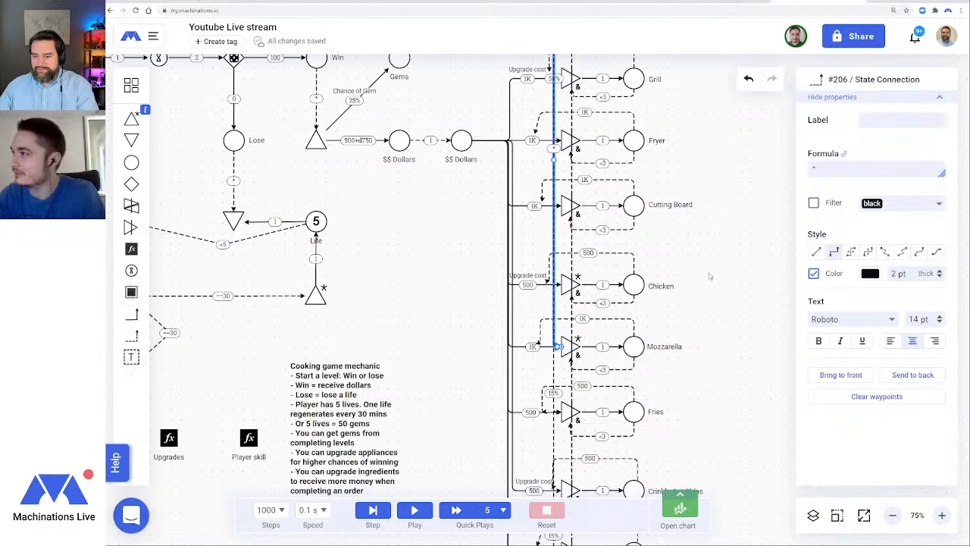
Reroute the random gate's state connections to the Cheese Puffs, Seed Bun and Grape Tomato converters onto the same dashed vertical line
scroll(703, 289, "down", 10)
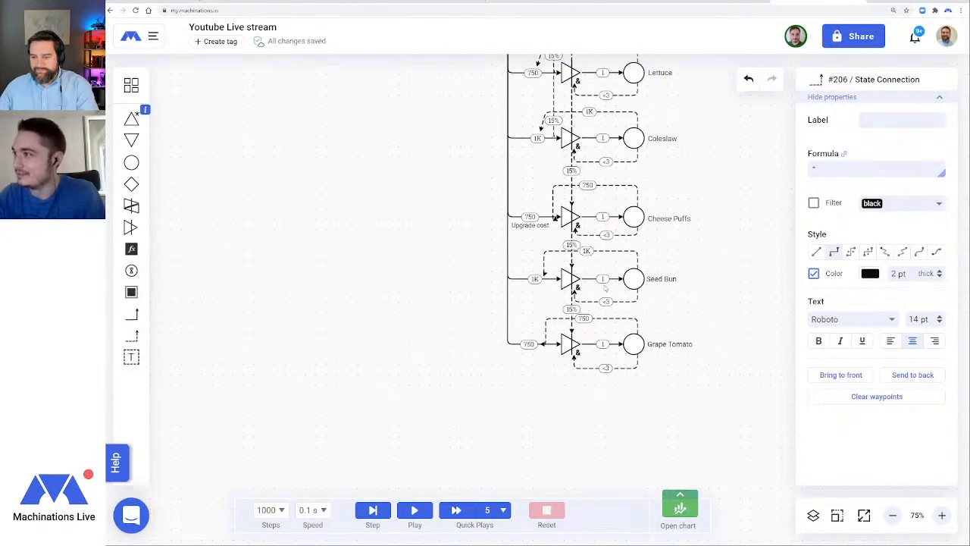
left_click(572, 233)
scroll(687, 249, "up", 4)
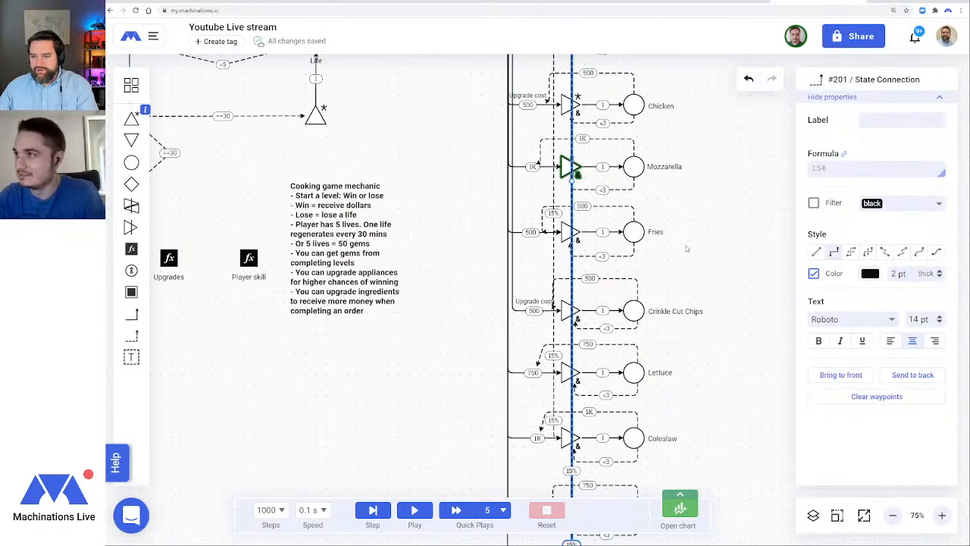
left_click_drag(572, 181, 553, 182)
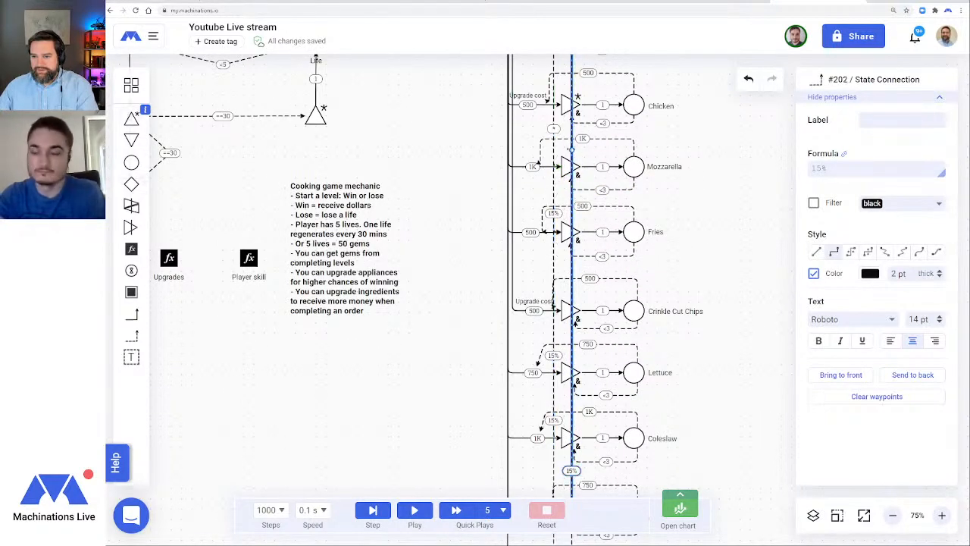
left_click(554, 155)
left_click(571, 150)
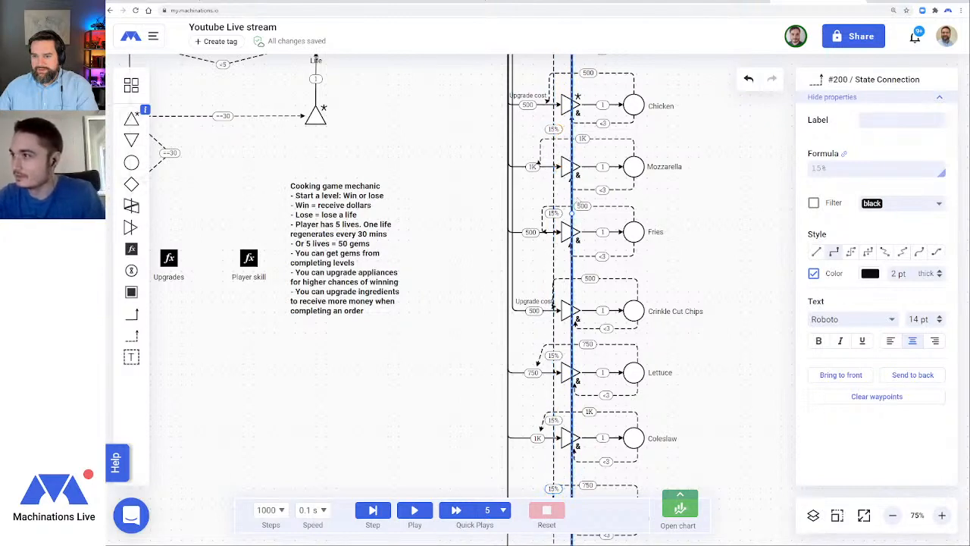
left_click_drag(572, 214, 554, 219)
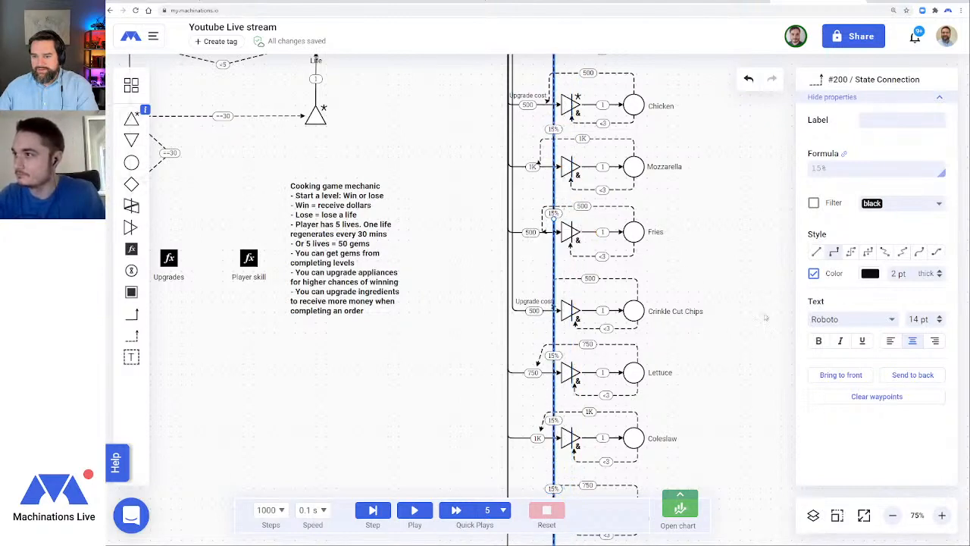
scroll(765, 317, "down", 3)
left_click(743, 325)
Reroute the random gate's connection to the Chicken converter onto the shared vertical line and move the Grill connection's 50% label higher
scroll(726, 295, "up", 5)
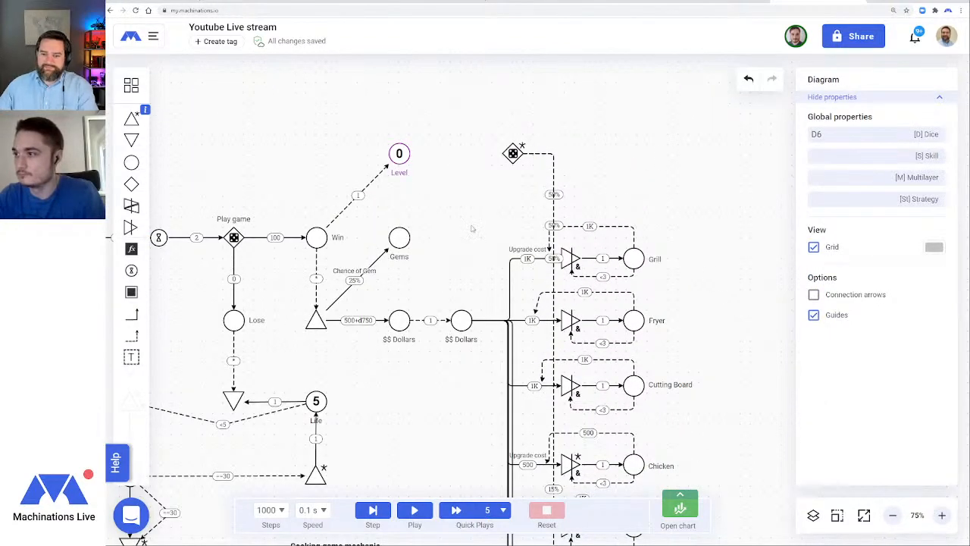
left_click_drag(451, 226, 546, 163)
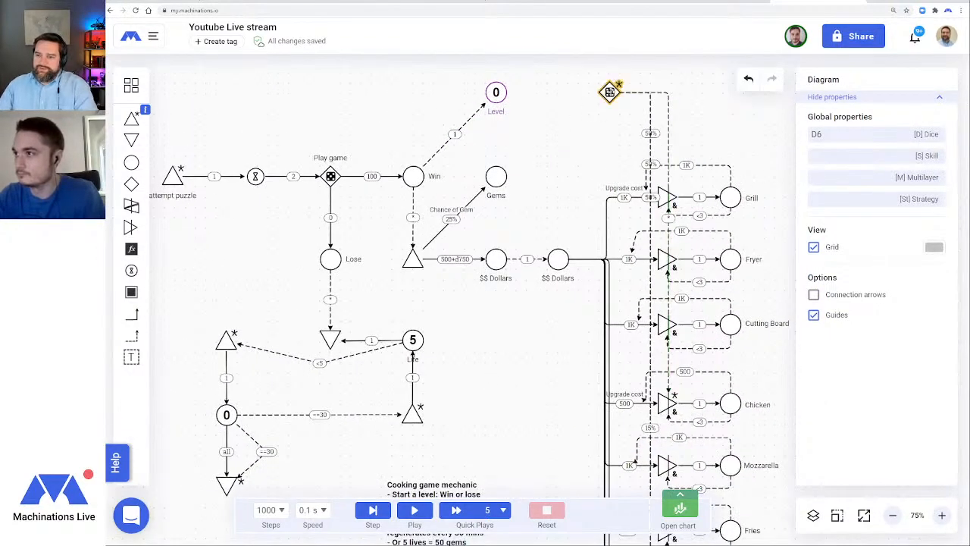
left_click(610, 92)
left_click(663, 112)
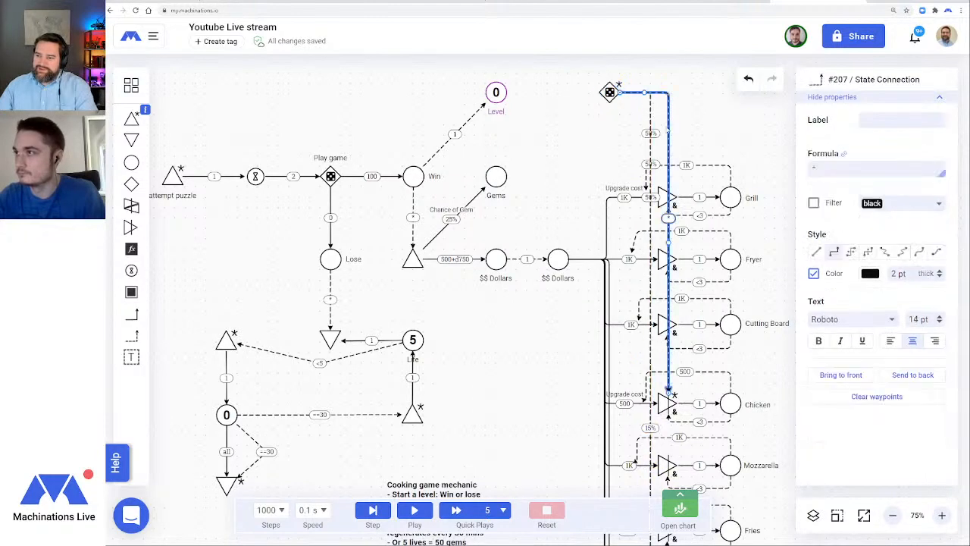
left_click_drag(667, 243, 651, 237)
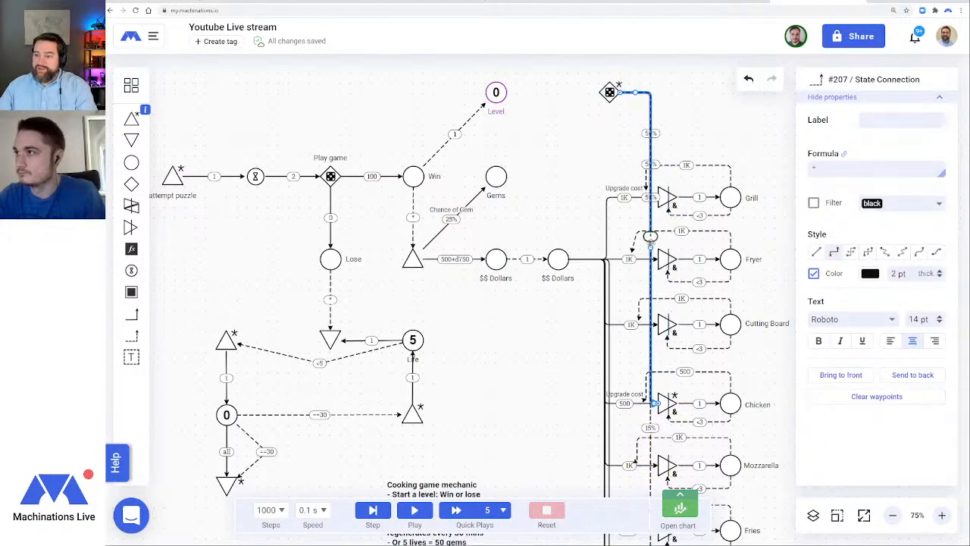
left_click(554, 143)
left_click(656, 130)
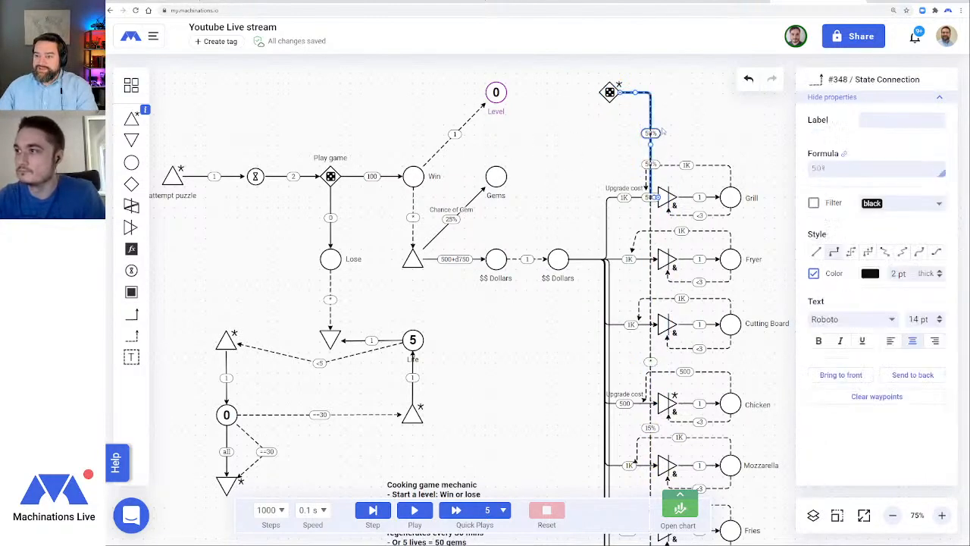
left_click(665, 123)
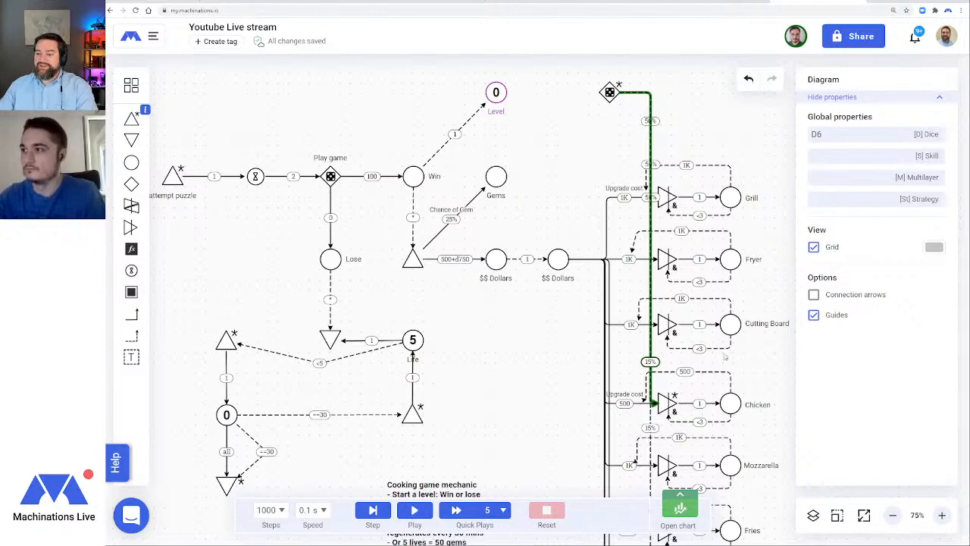
Run the simulation with the execution chart open to check the tidied diagram, and reset it
scroll(762, 384, "down", 10)
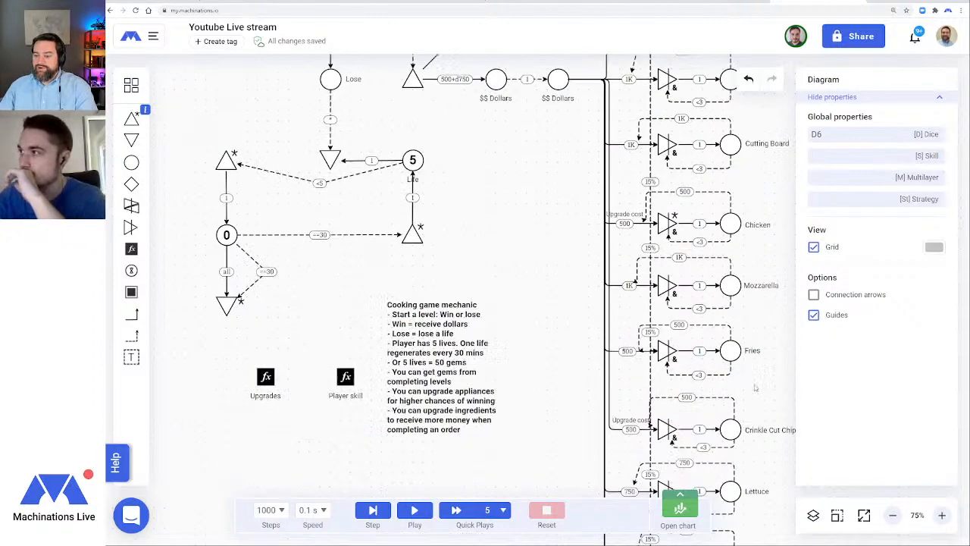
scroll(754, 388, "up", 7)
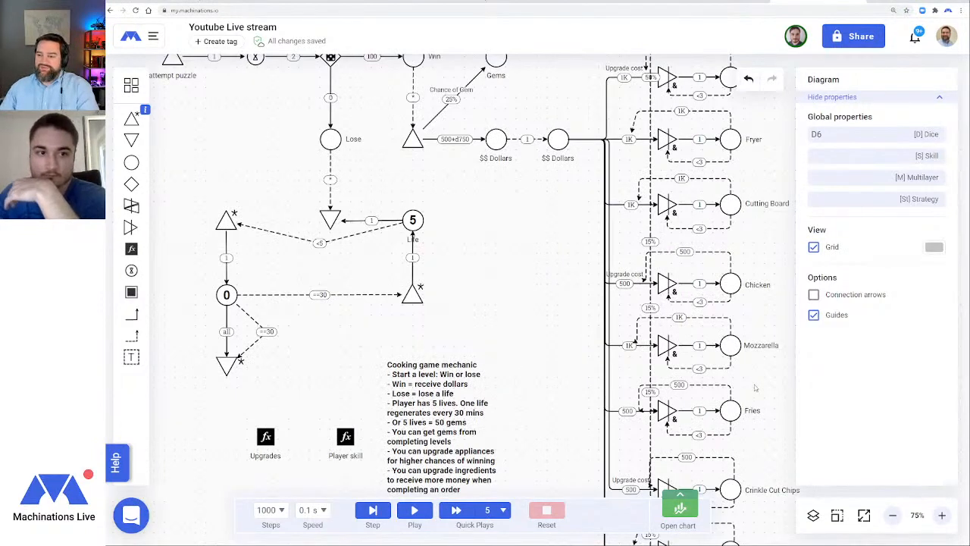
scroll(641, 206, "up", 2)
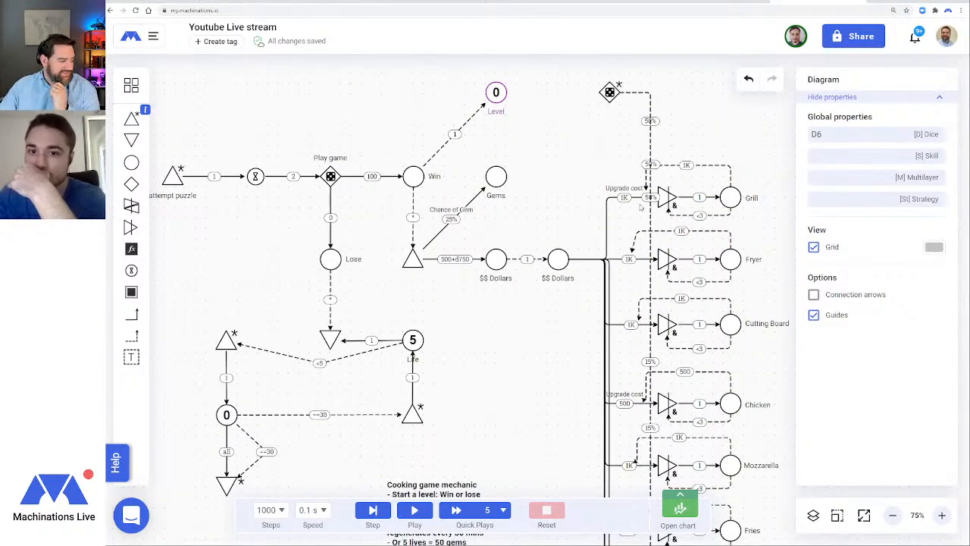
mouse_move(575, 218)
left_mouse_down()
mouse_move(531, 225)
mouse_move(550, 249)
mouse_move(574, 249)
mouse_move(585, 229)
left_mouse_up()
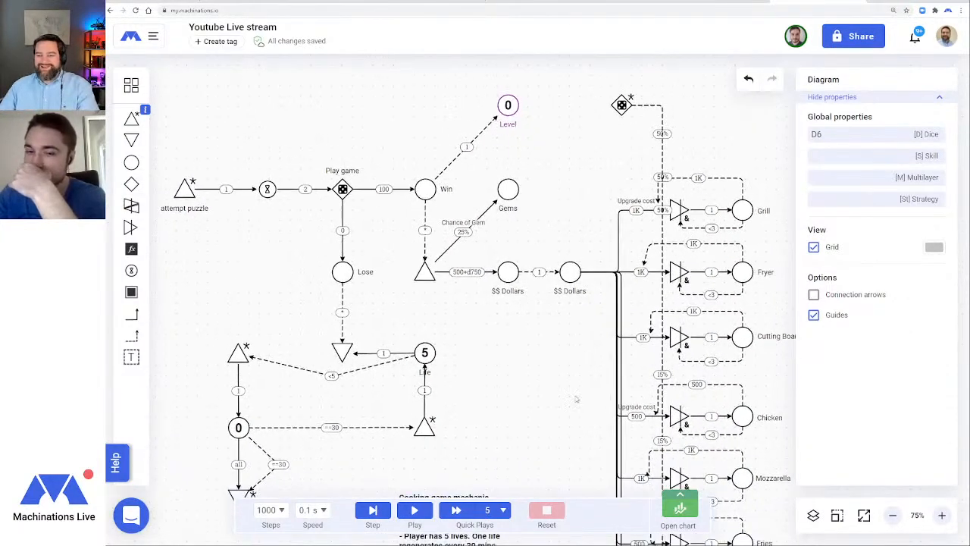
scroll(533, 382, "down", 1)
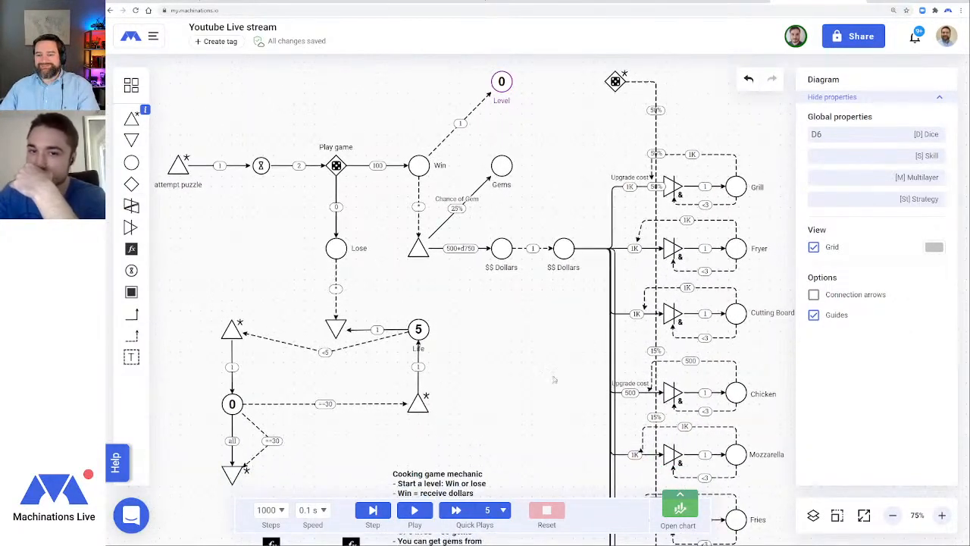
left_click(434, 508)
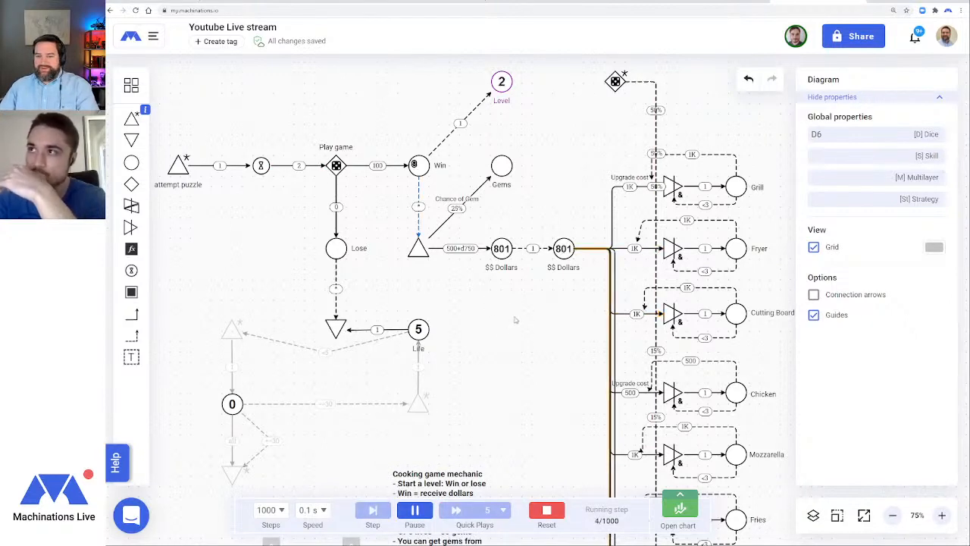
left_click(679, 508)
left_click(539, 510)
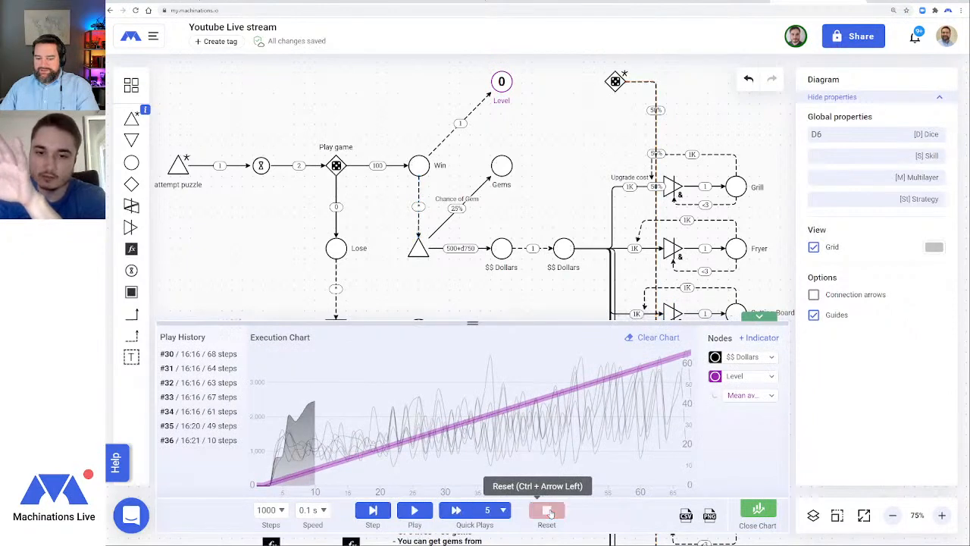
Start a batch of 5 quick plays, enlarge the execution chart to follow the results, and pause the batch
left_click(467, 512)
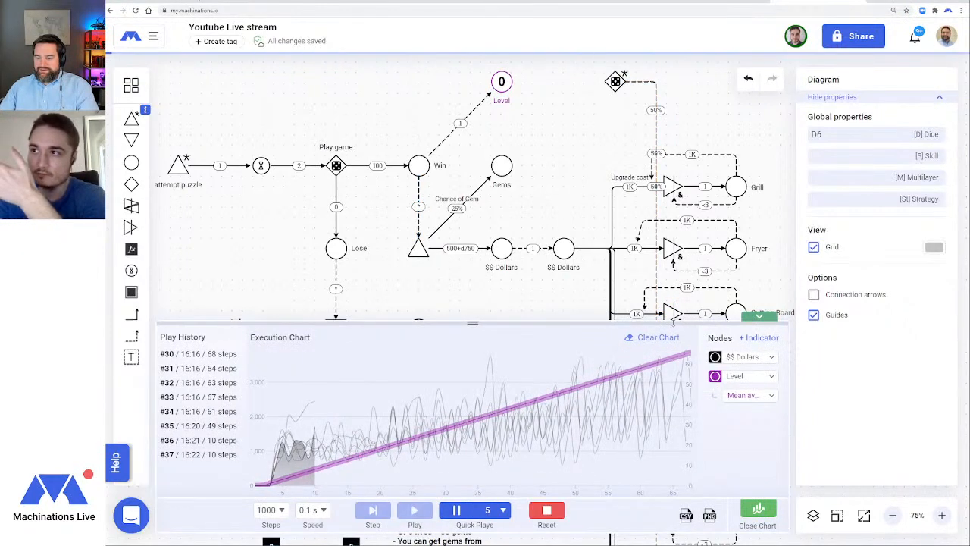
left_click_drag(674, 322, 673, 271)
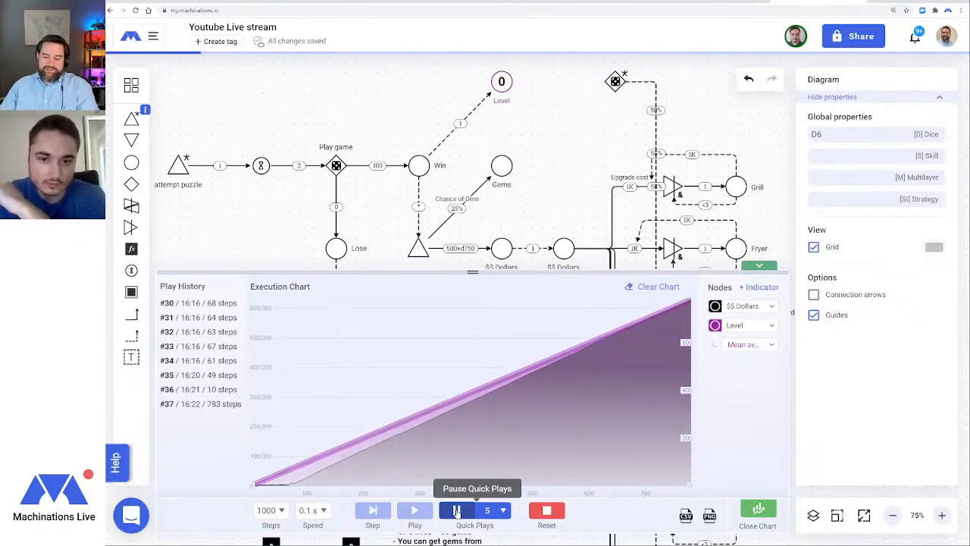
left_click(457, 512)
Set the simulation length to 200 steps and reset the simulation
left_click(271, 509)
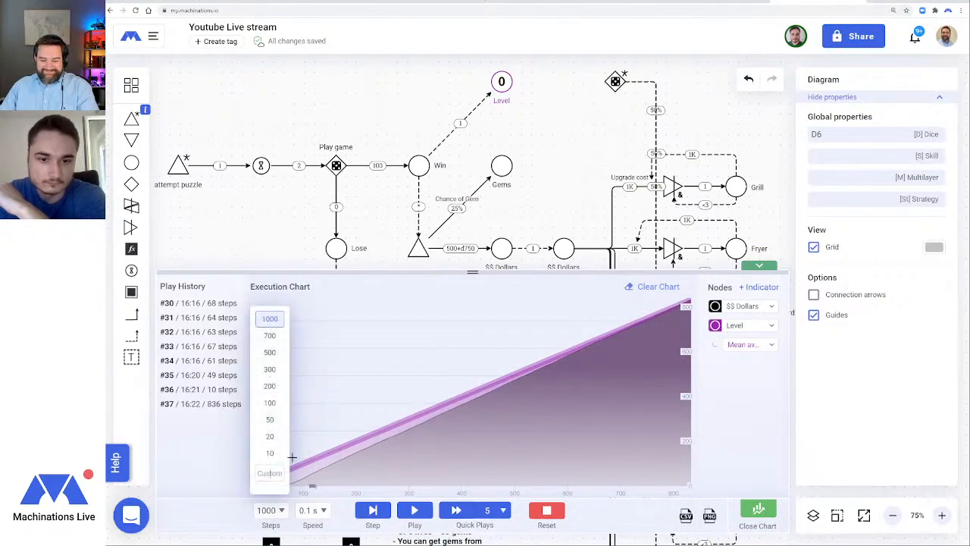
left_click(271, 389)
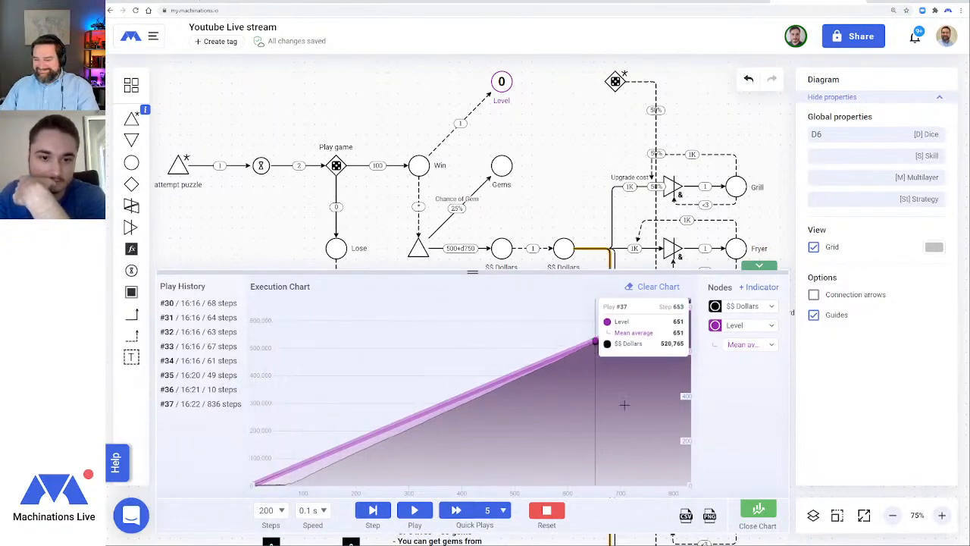
left_click(547, 510)
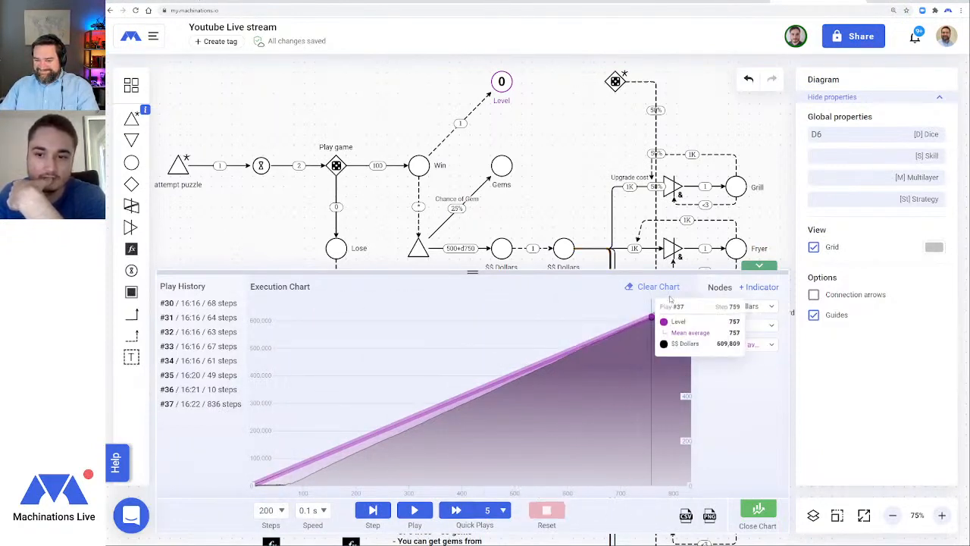
Clear the execution chart, run the simulation to examine the $$ Dollars and Level curves, and reset it
left_click(656, 287)
left_click(415, 510)
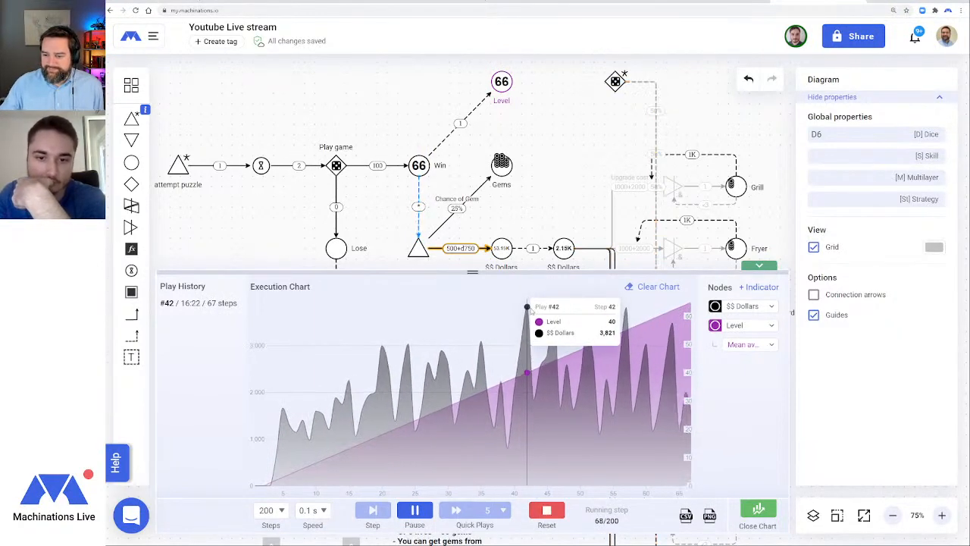
left_click(546, 510)
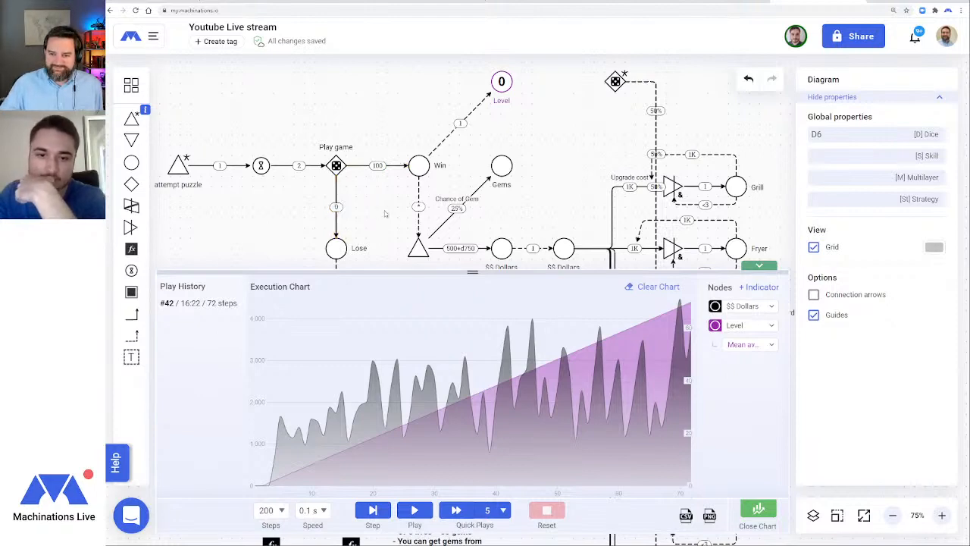
Close the execution chart and look over the game economy diagram at 50% zoom
left_click(892, 515)
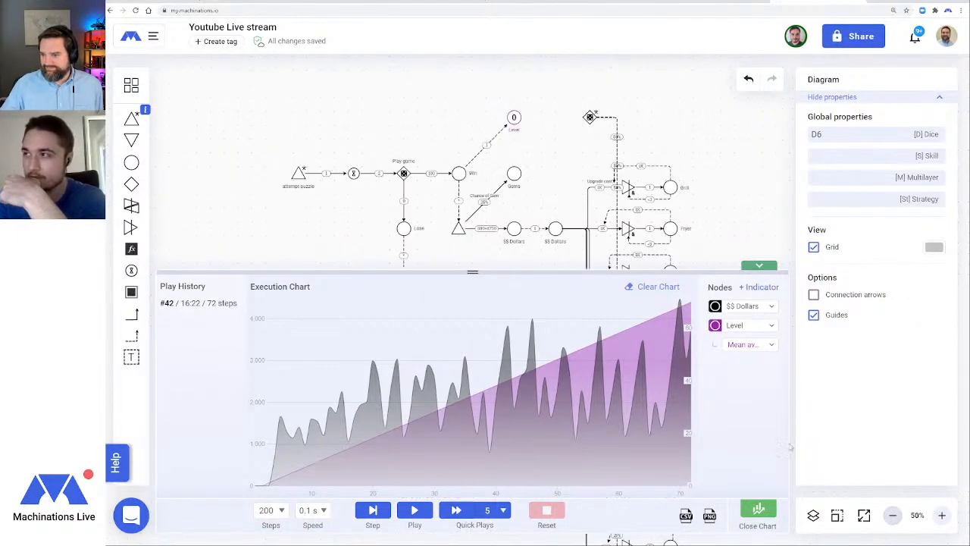
left_click_drag(556, 175, 450, 126)
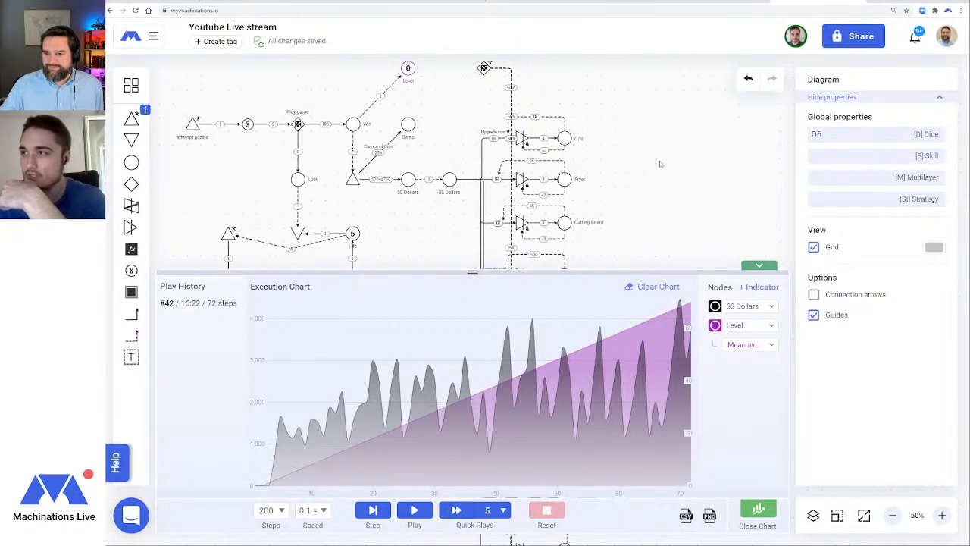
left_click_drag(660, 164, 601, 159)
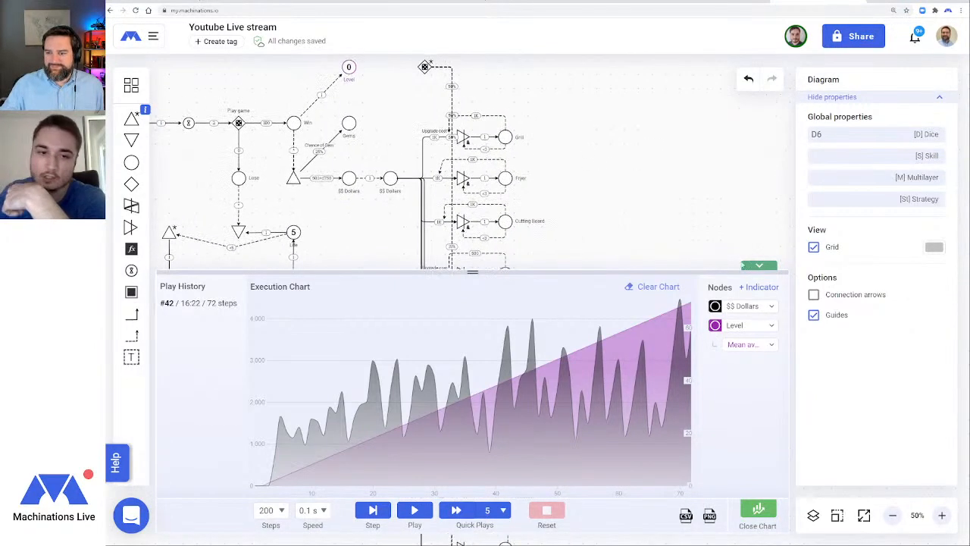
left_click(758, 267)
left_click_drag(585, 245, 630, 279)
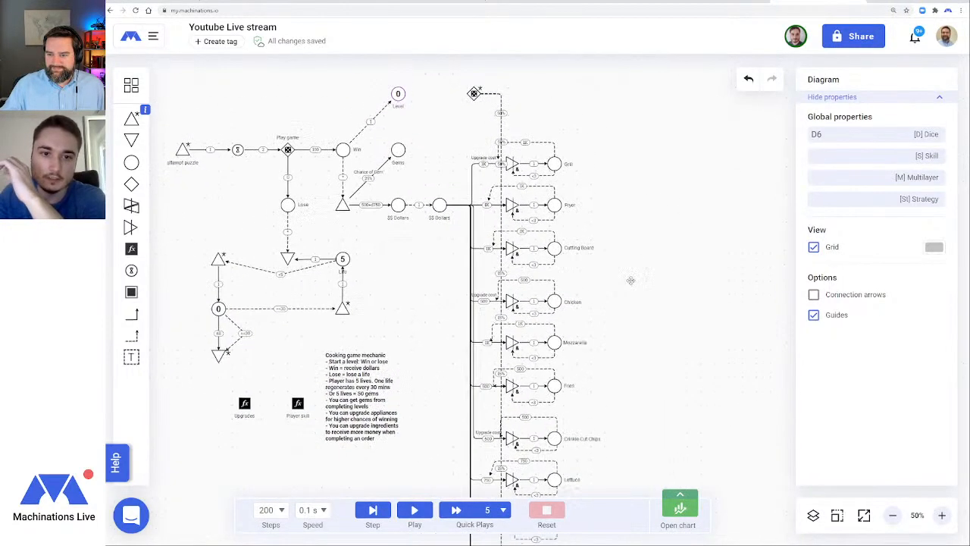
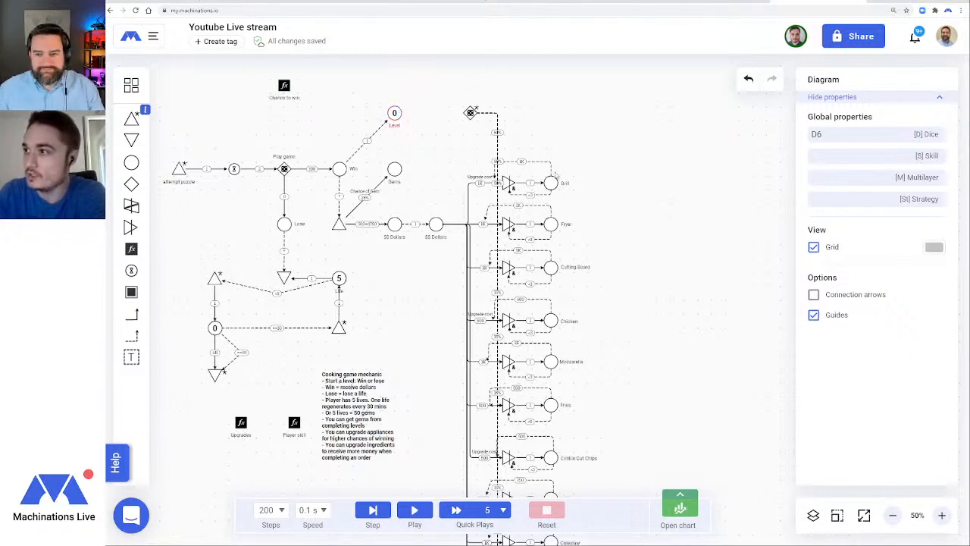
Place a register beside the Grill pool and another one beside the Chicken pool
left_click_drag(691, 278, 629, 255)
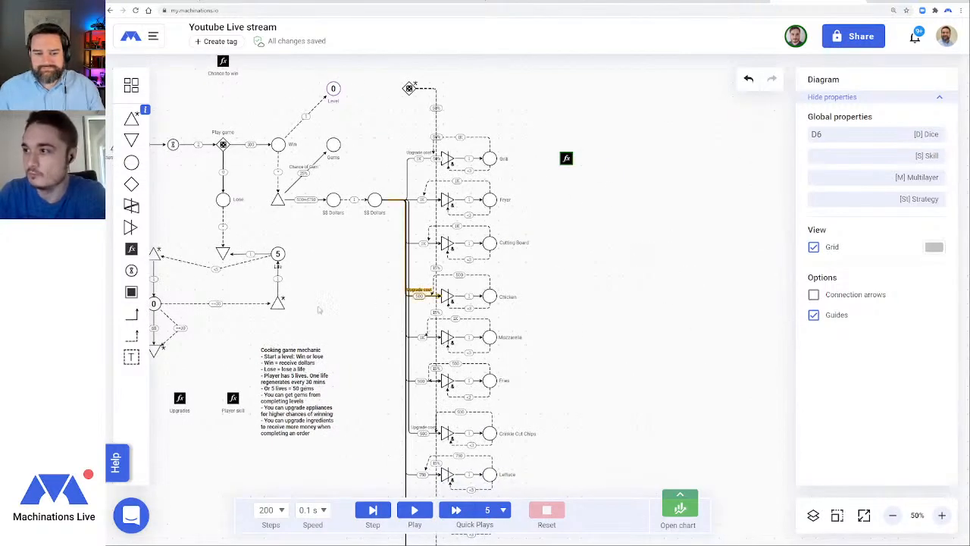
left_click(131, 248)
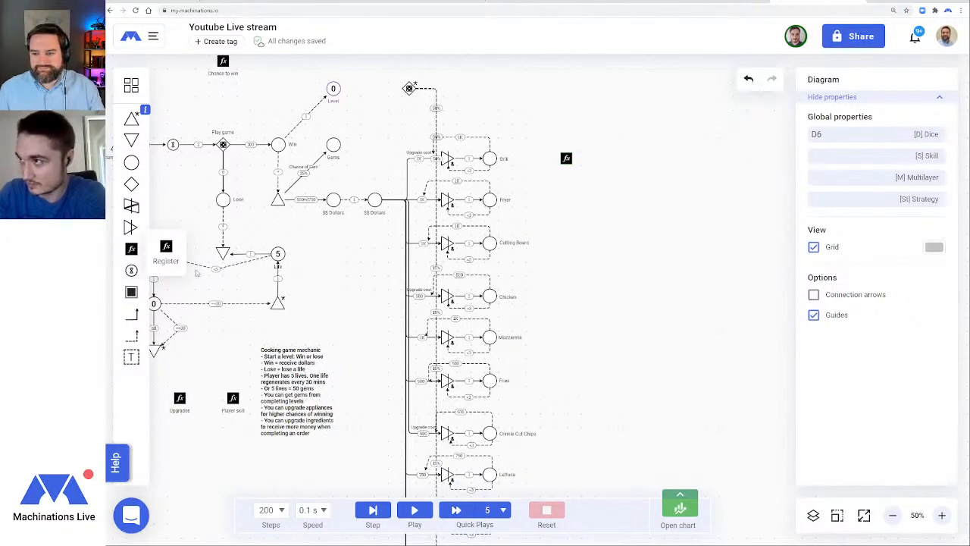
left_click(566, 296)
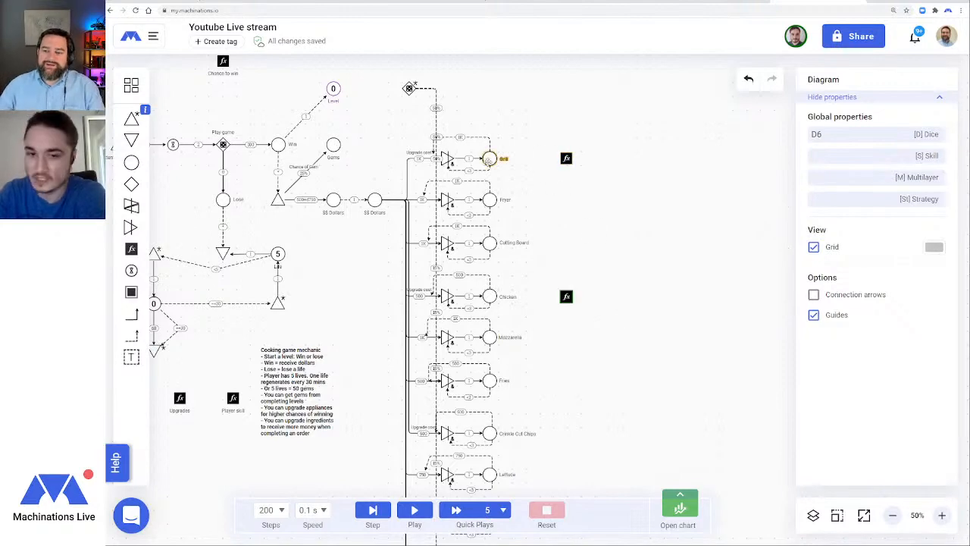
Link the Grill, Fryer and Cutting Board pools to the register beside Grill with state connections a, b and c
left_click(941, 514)
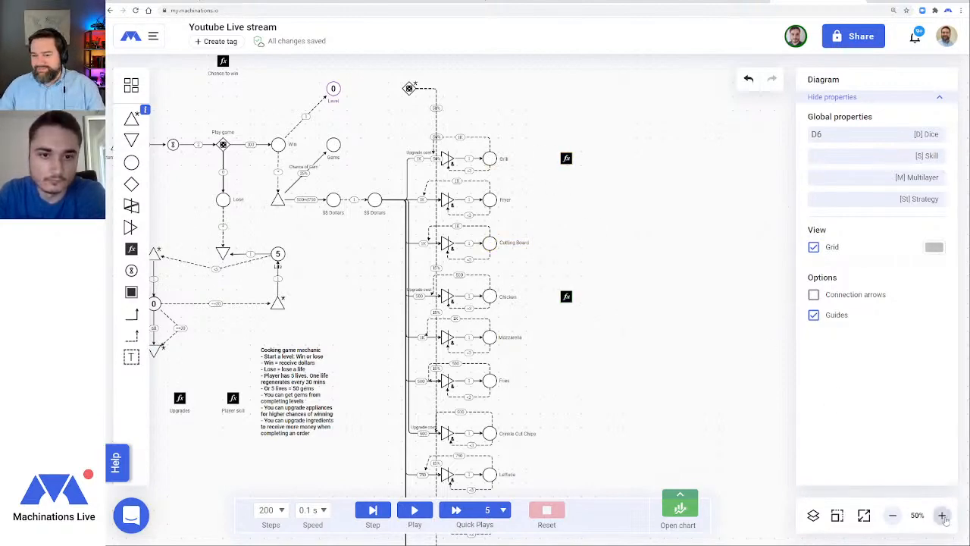
scroll(638, 217, "up", 3)
left_click_drag(657, 303, 773, 351)
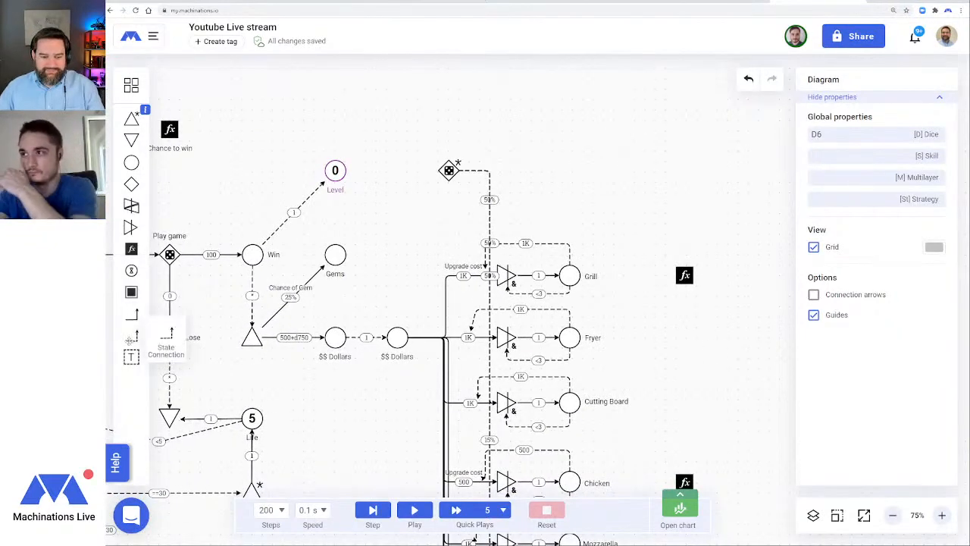
left_click(569, 276)
left_click_drag(572, 276, 683, 275)
left_click(133, 336)
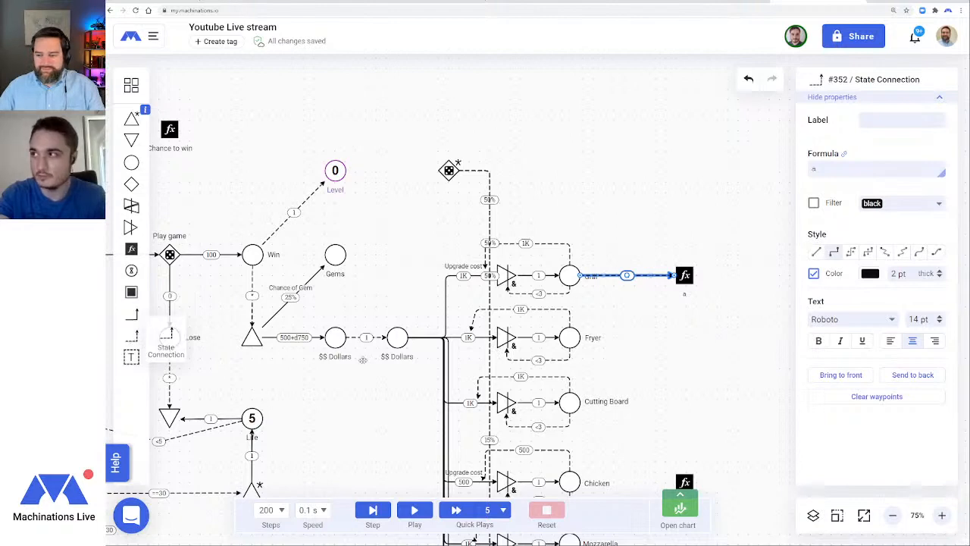
mouse_move(570, 337)
left_mouse_down()
mouse_move(721, 290)
mouse_move(684, 274)
left_mouse_up()
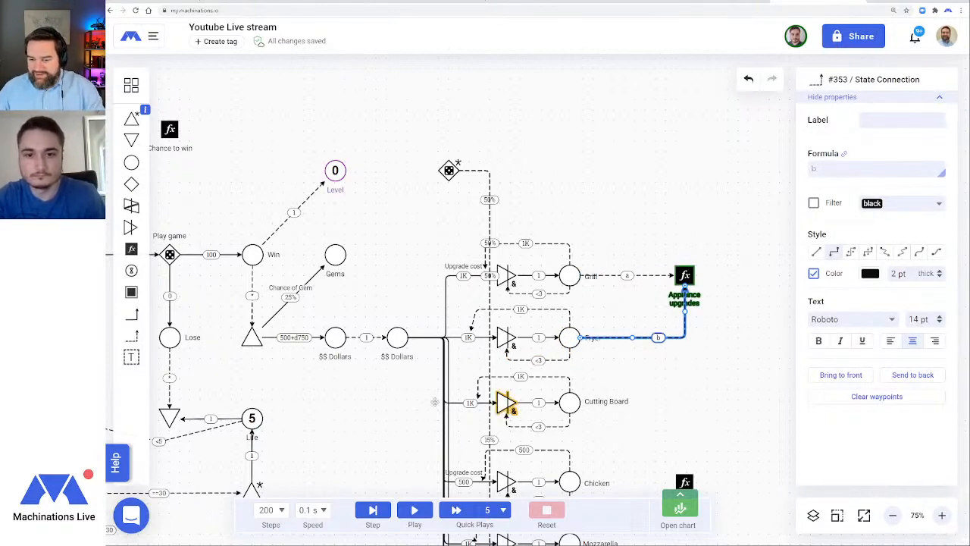
left_click(132, 336)
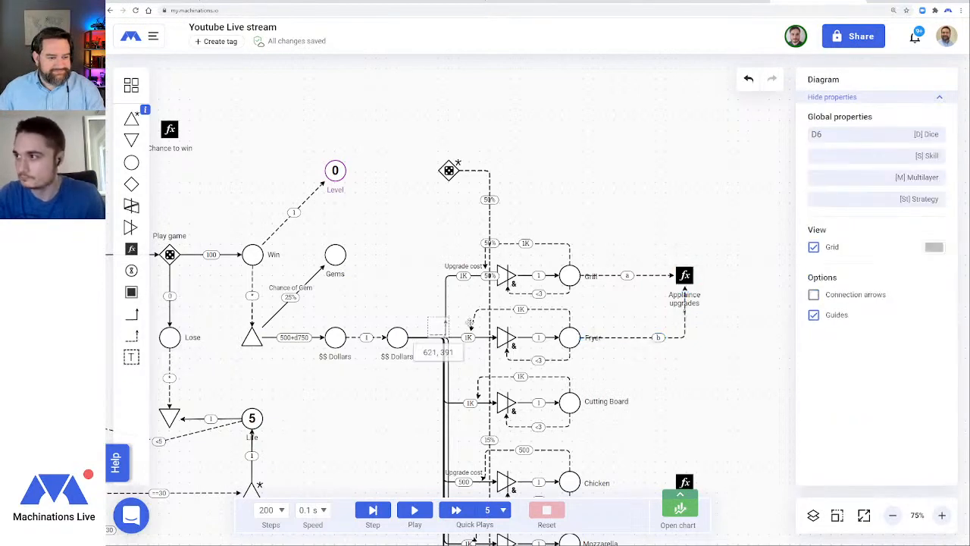
left_click_drag(570, 403, 685, 276)
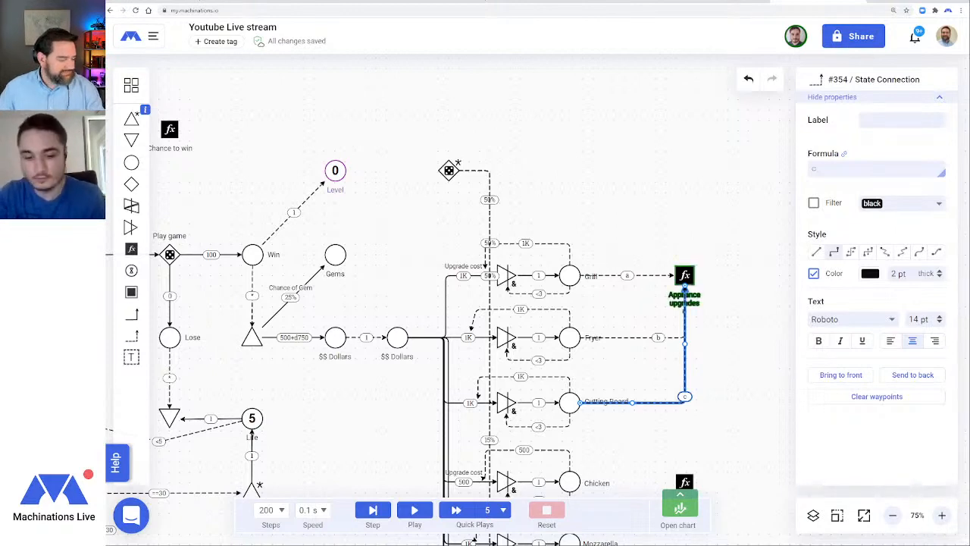
Move the c label beside the Cutting Board pool and the a label closer to the Appliance upgrades register, roughly in line with b
left_click(750, 263)
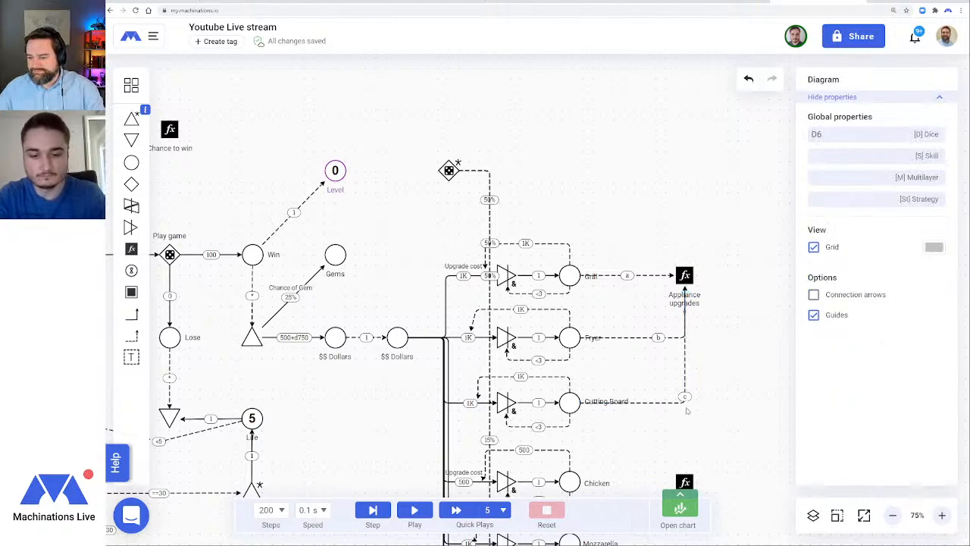
left_click_drag(686, 397, 662, 406)
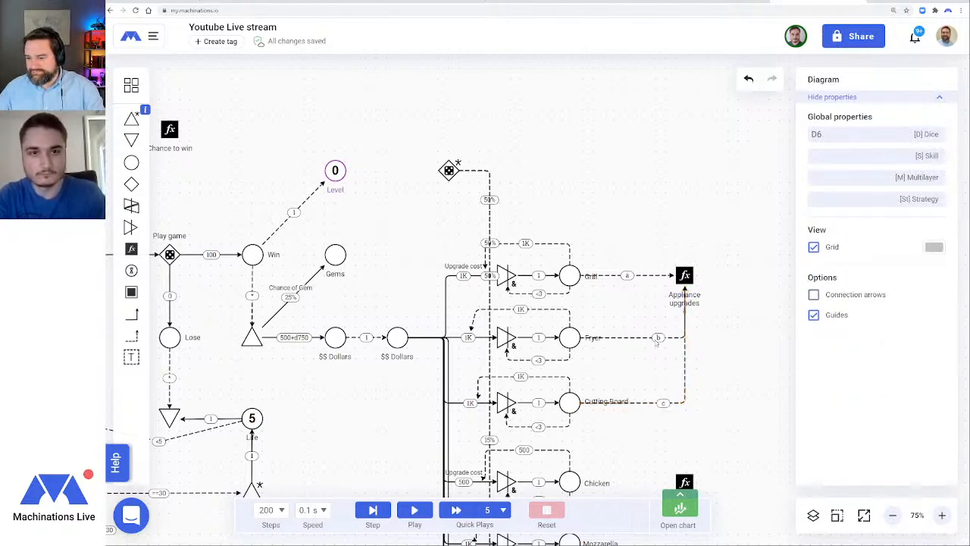
left_click_drag(629, 275, 655, 275)
Set the formula of the Appliance upgrades register to a+b+c
left_click(686, 274)
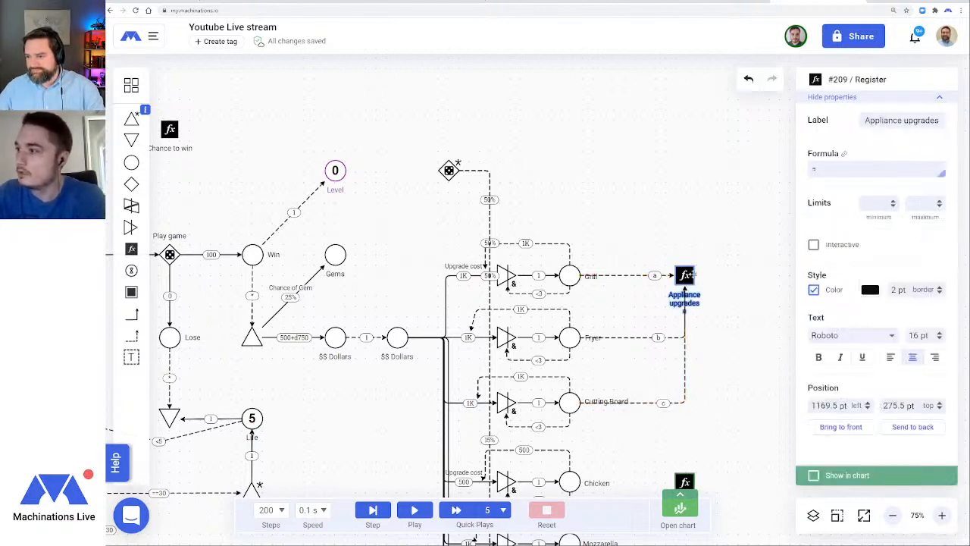
left_click(841, 169)
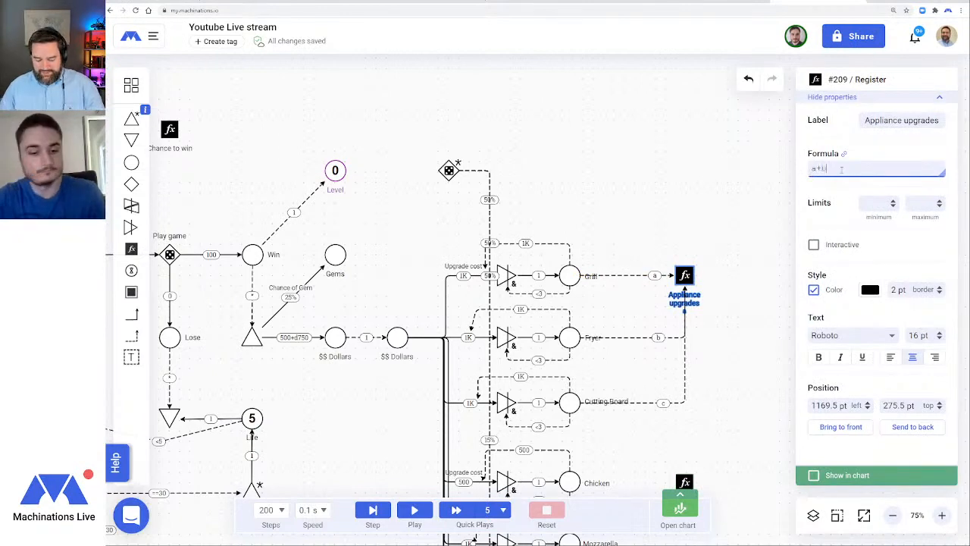
key("Return")
Link the Chicken, Mozzarella, Fries, Crinkle Cut Chips and Lettuce pools to the Ingredients upgrades register with state connections
scroll(728, 322, "down", 3)
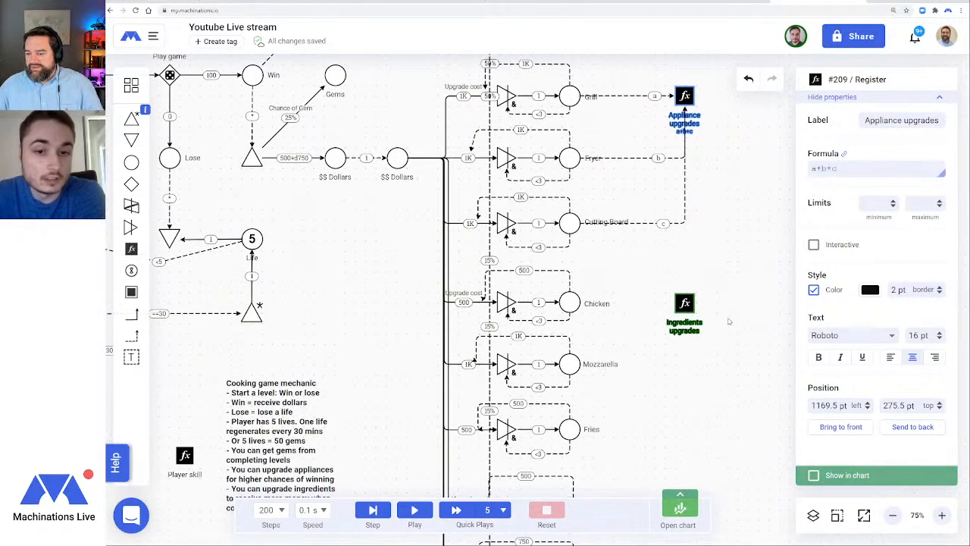
left_click_drag(132, 335, 684, 303)
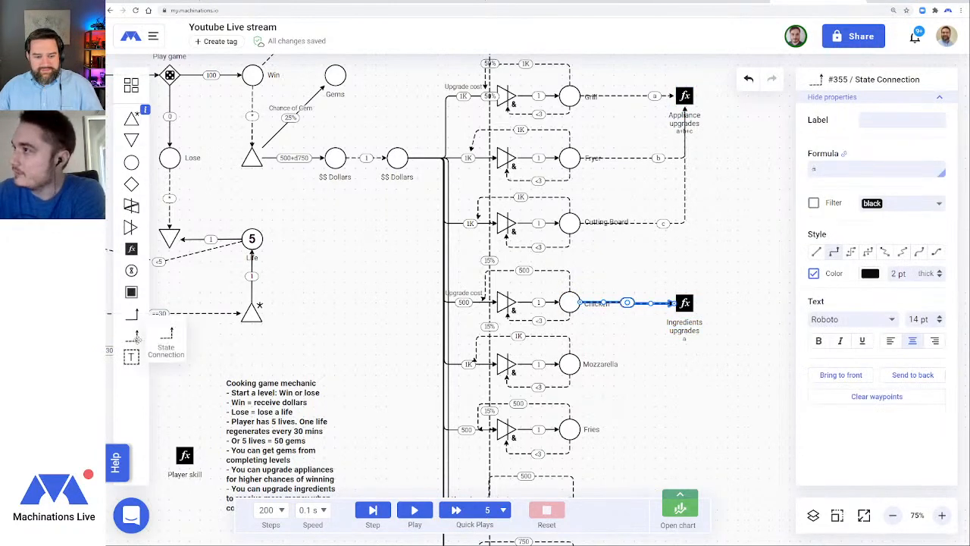
mouse_move(380, 364)
left_mouse_down()
mouse_move(573, 353)
mouse_move(573, 363)
mouse_move(685, 308)
left_mouse_up()
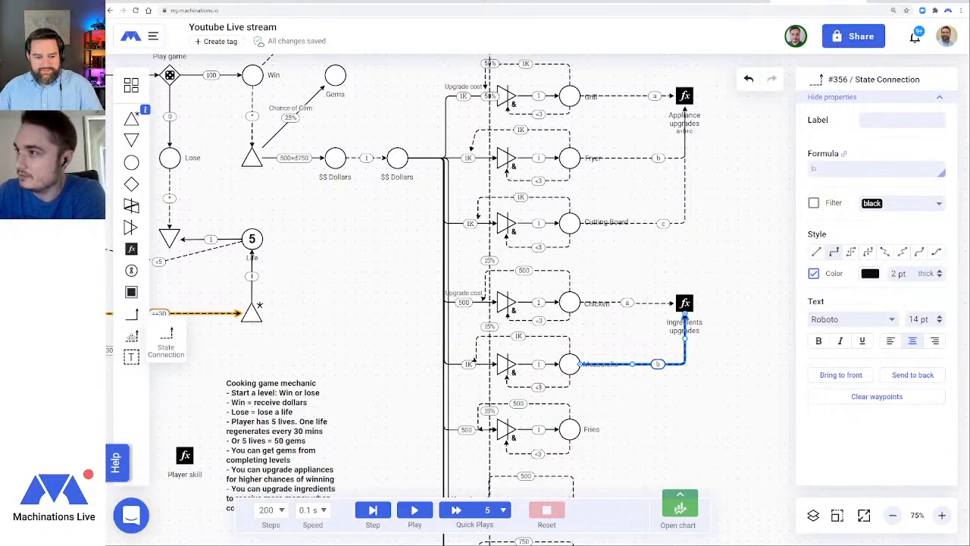
mouse_move(132, 335)
left_mouse_down()
mouse_move(618, 396)
mouse_move(569, 429)
mouse_move(685, 356)
mouse_move(684, 305)
left_mouse_up()
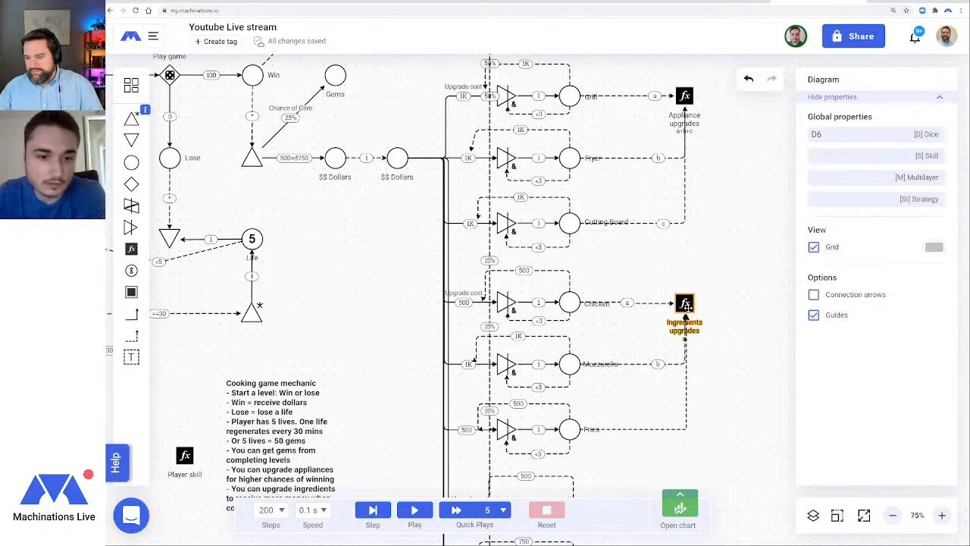
scroll(684, 306, "down", 3)
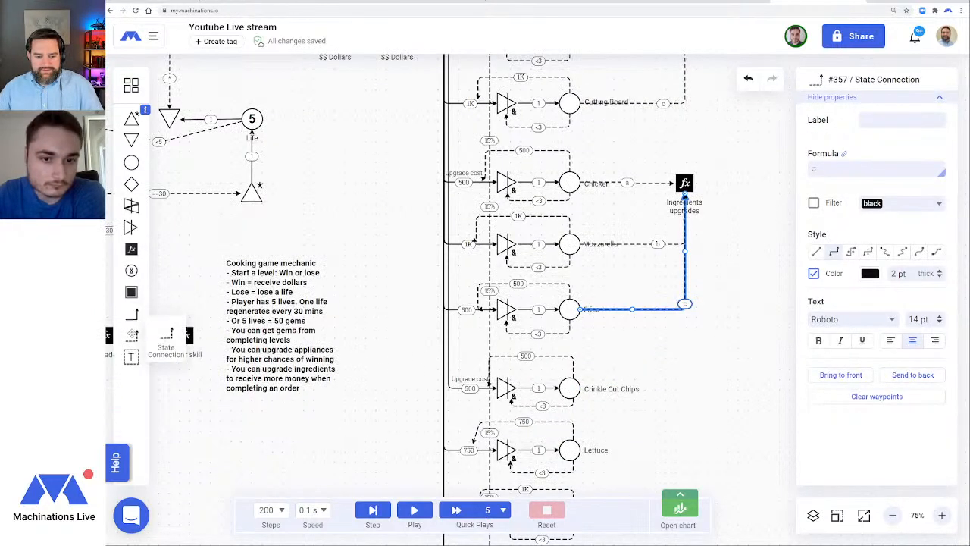
left_click_drag(131, 336, 685, 186)
left_click_drag(131, 336, 684, 186)
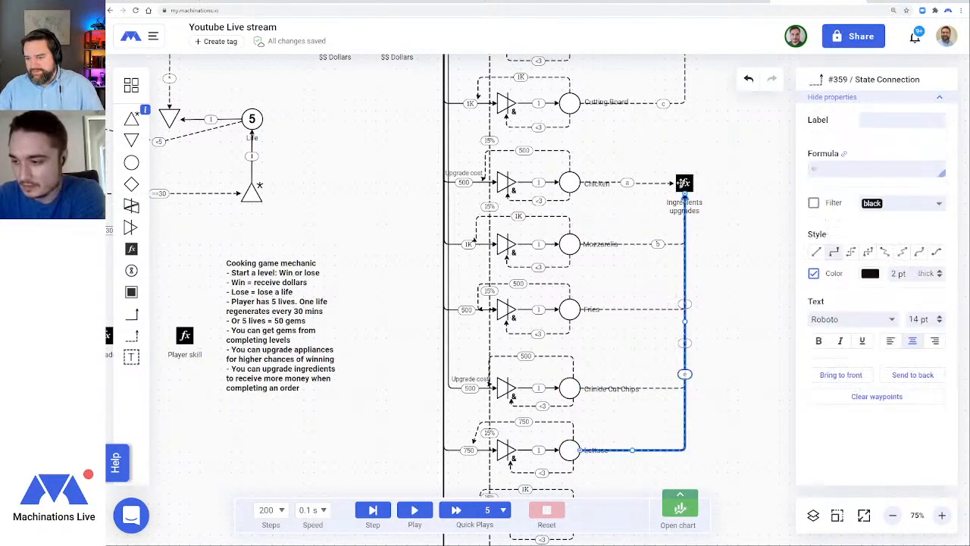
Change the formula of the state connection from the Lettuce pool to f
left_click(824, 168)
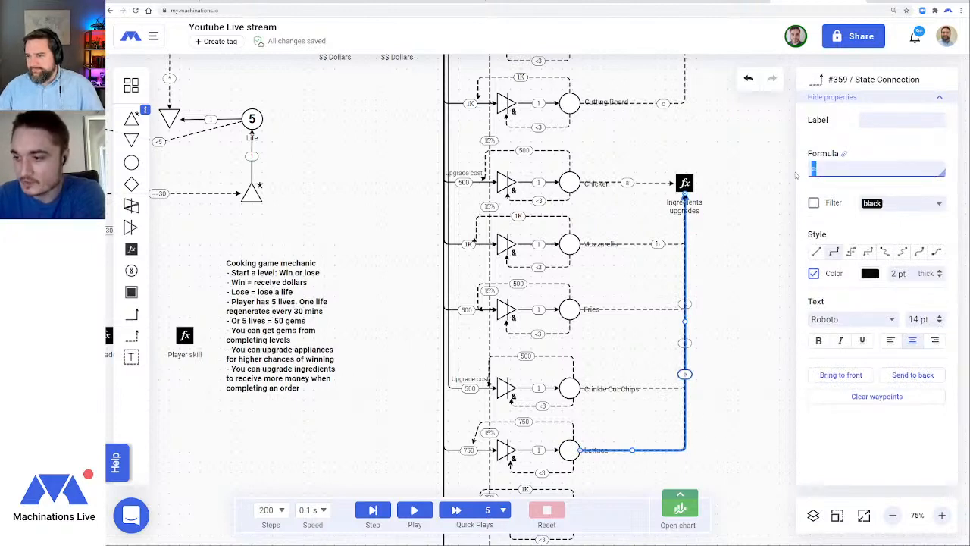
type("f")
key("Return")
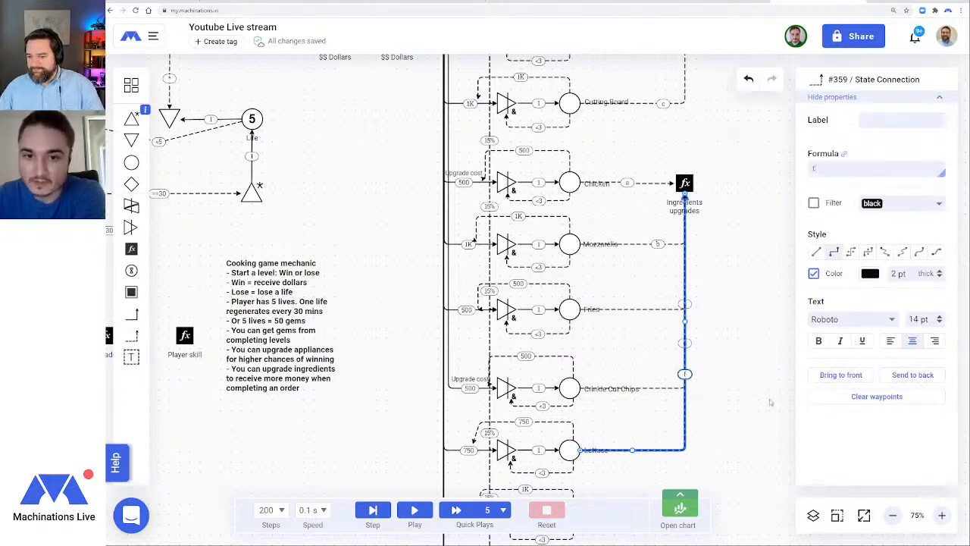
Link the Coleslaw, Cheese Puffs and Seed Bun pools to the Ingredients upgrades register with state connections
scroll(724, 365, "down", 1)
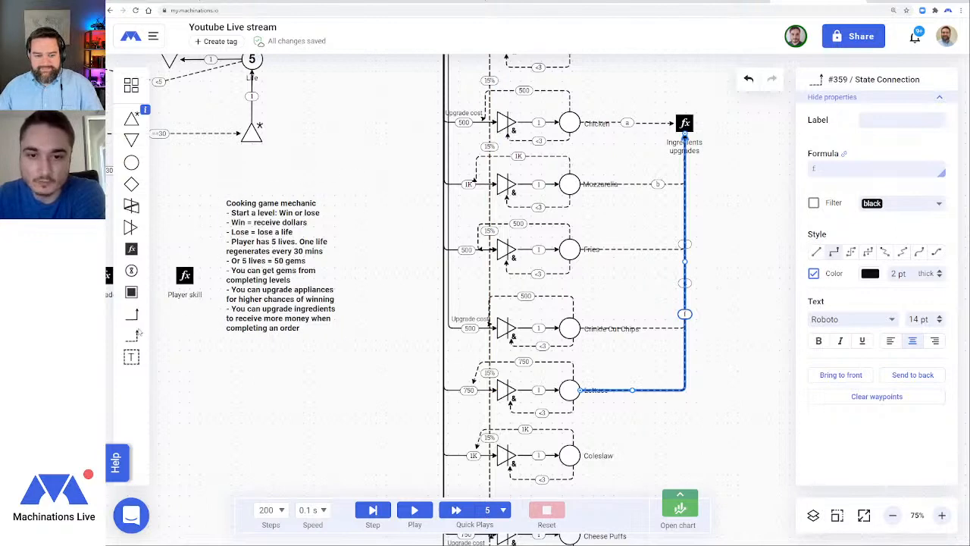
left_click(354, 359)
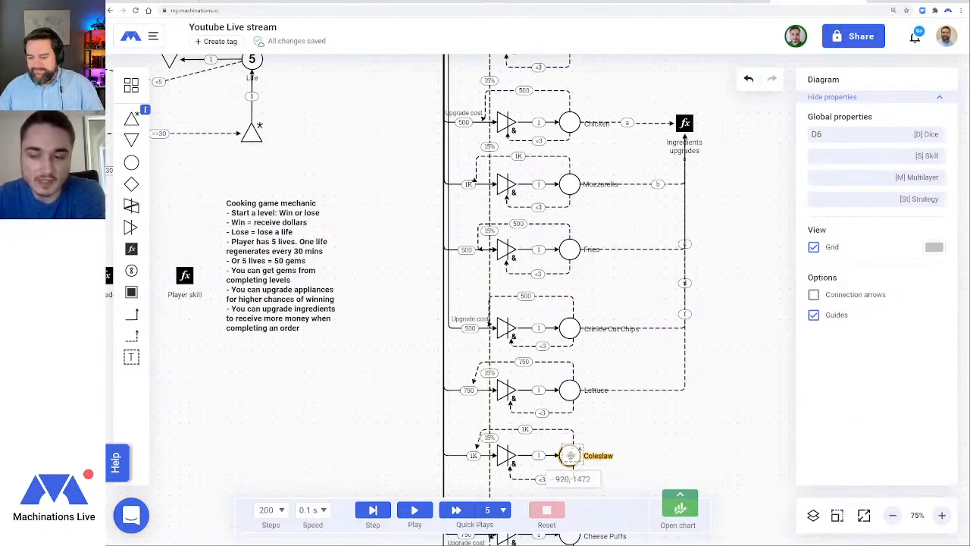
left_click_drag(683, 119, 683, 123)
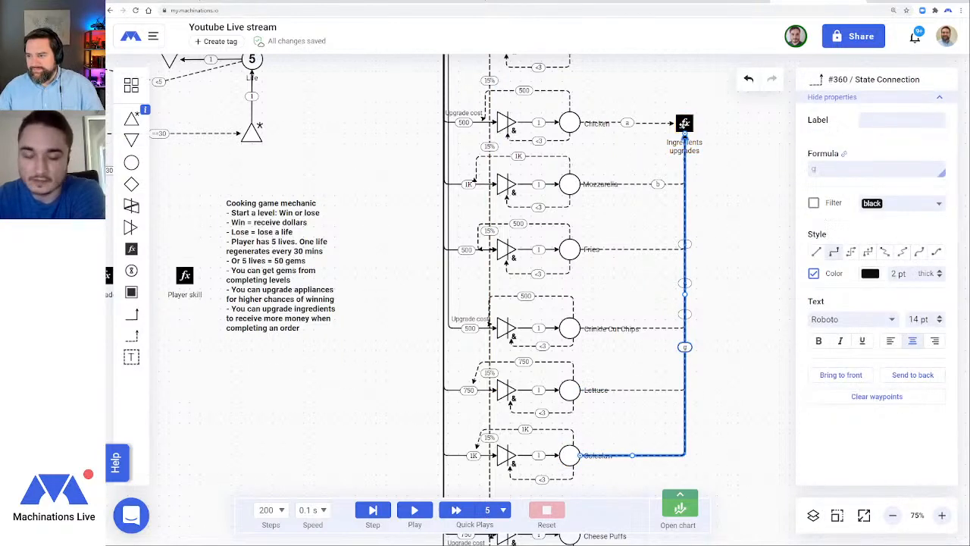
scroll(741, 359, "down", 1)
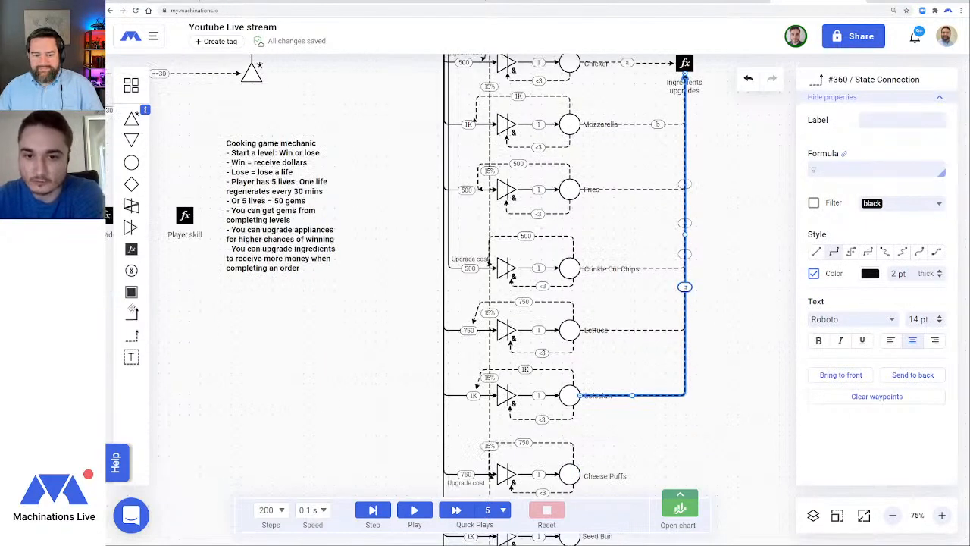
left_click(131, 336)
left_click_drag(573, 474, 678, 76)
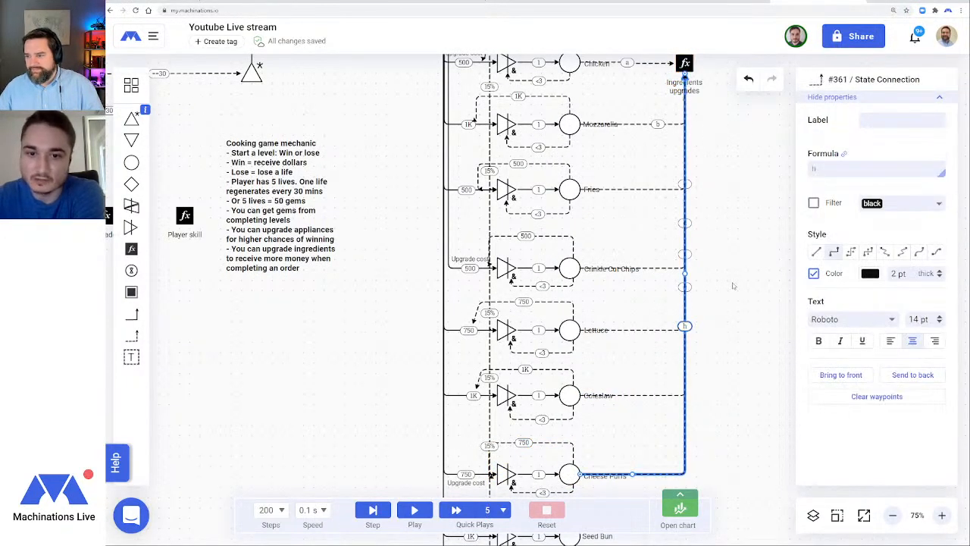
scroll(723, 312, "down", 1)
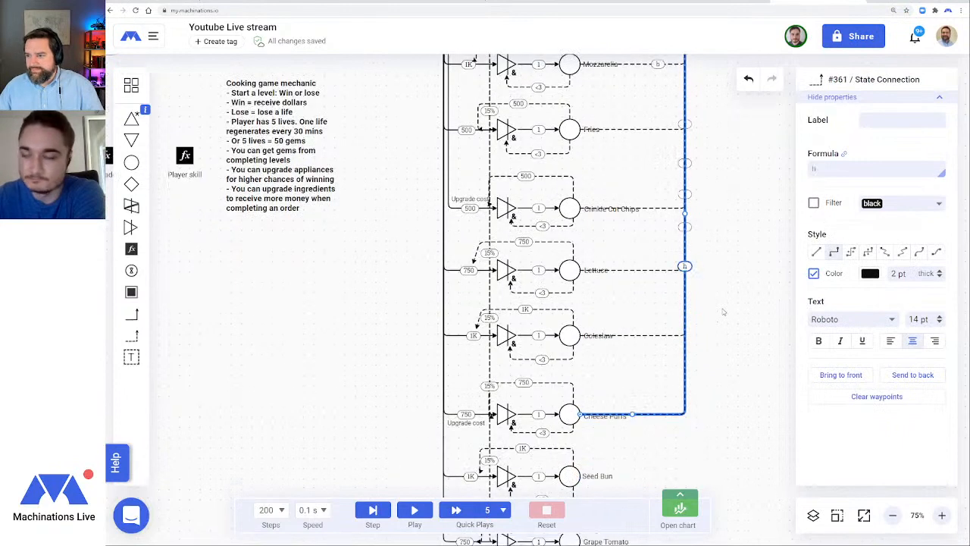
left_click(131, 336)
left_click_drag(572, 477, 685, 122)
scroll(657, 190, "up", 2)
scroll(713, 220, "down", 3)
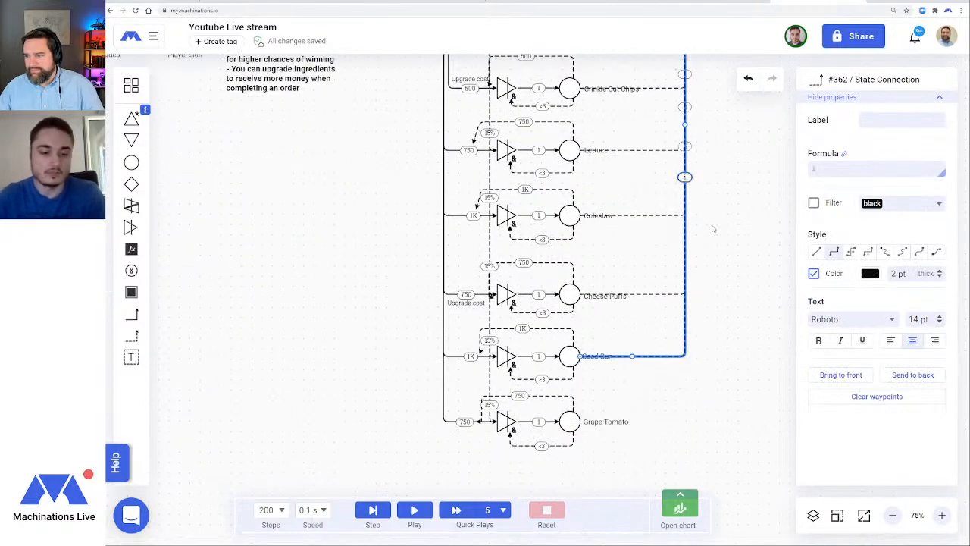
Change the formula of the state connection from the Seed Bun pool to j
left_click(833, 167)
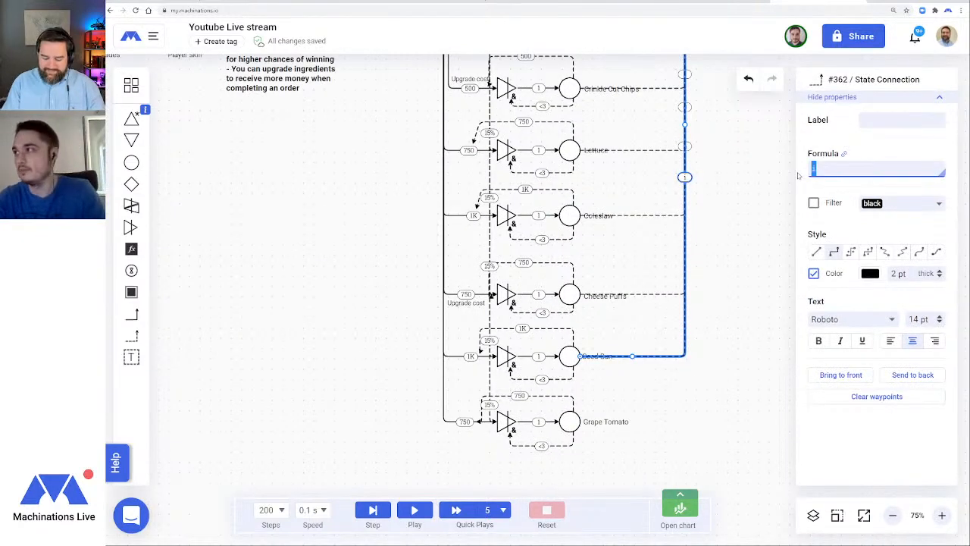
type("j")
key("Return")
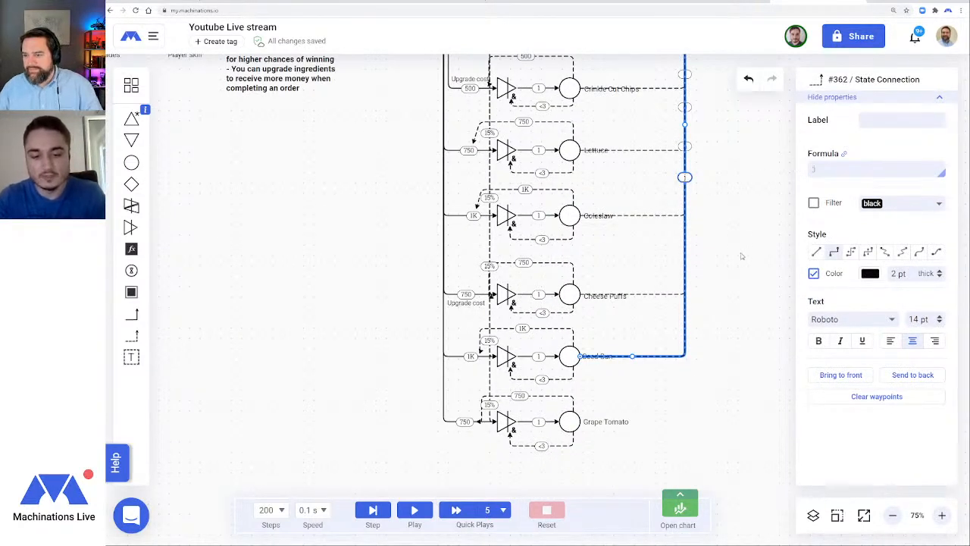
Link the Grape Tomato pool to the Ingredients upgrades register with a state connection
left_click(131, 335)
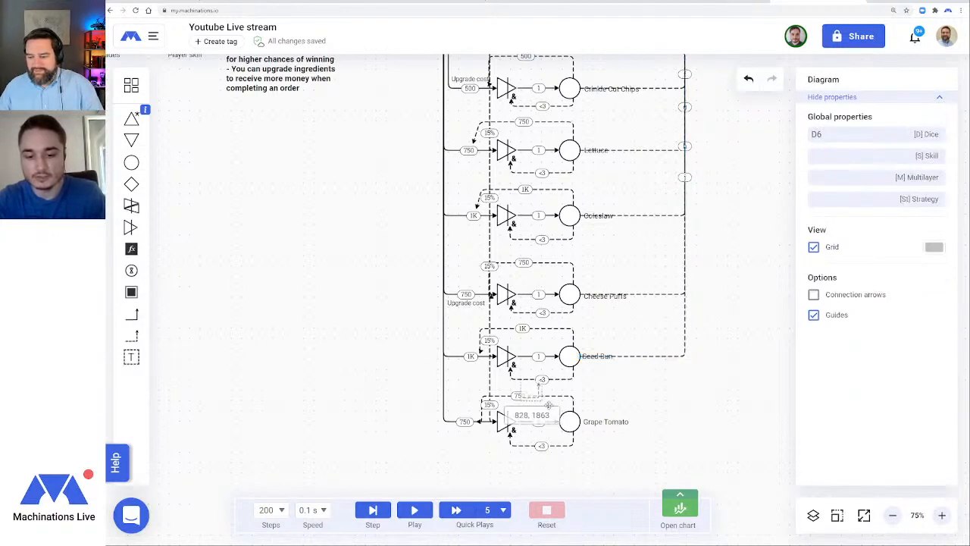
left_click_drag(569, 421, 686, 64)
scroll(685, 66, "up", 2)
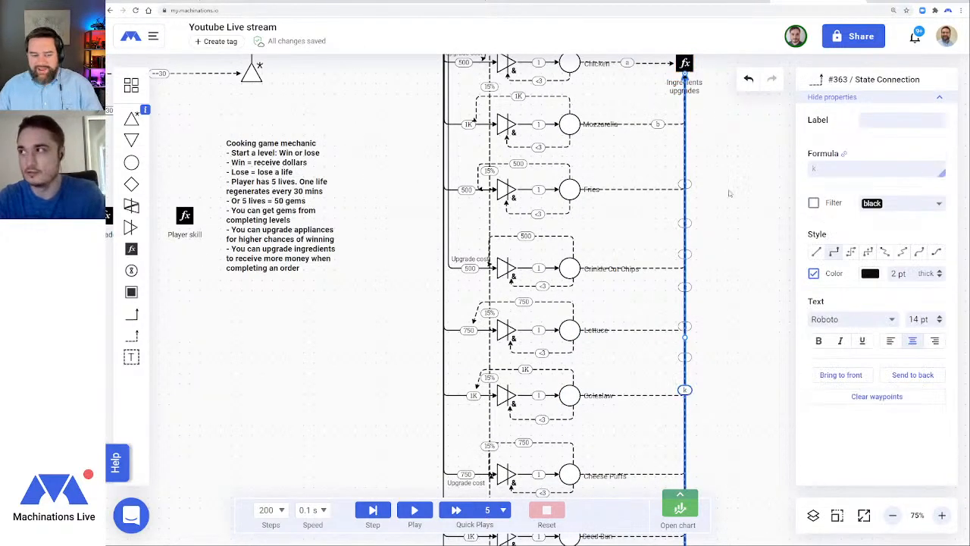
left_click(733, 222)
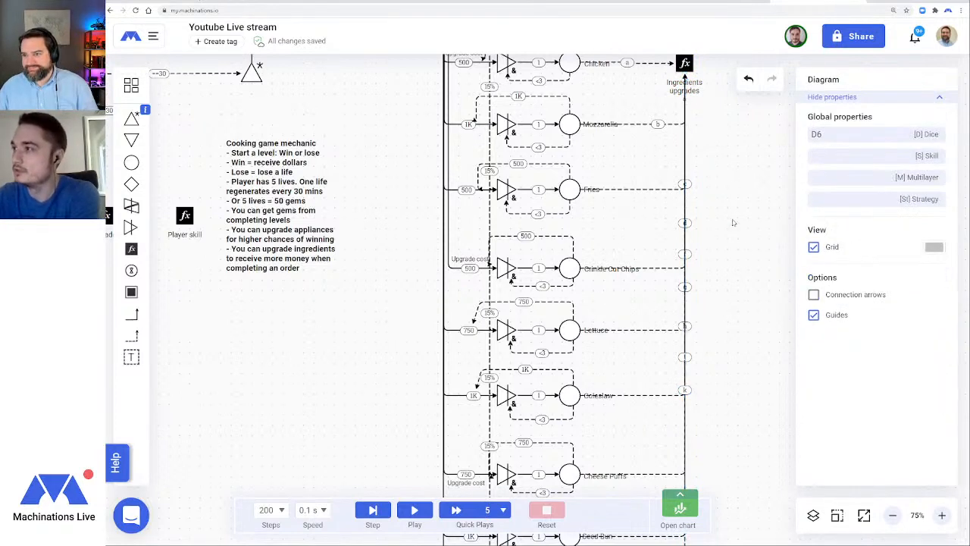
left_click(892, 515)
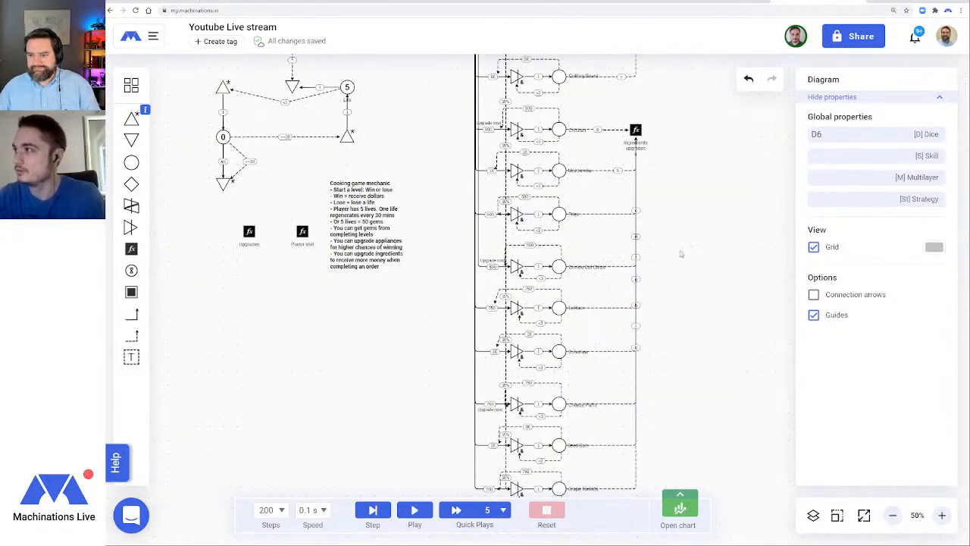
Set the Ingredients upgrades register's formula to sum(a,b,c,d,f,g,h,j,k)
scroll(681, 230, "up", 3)
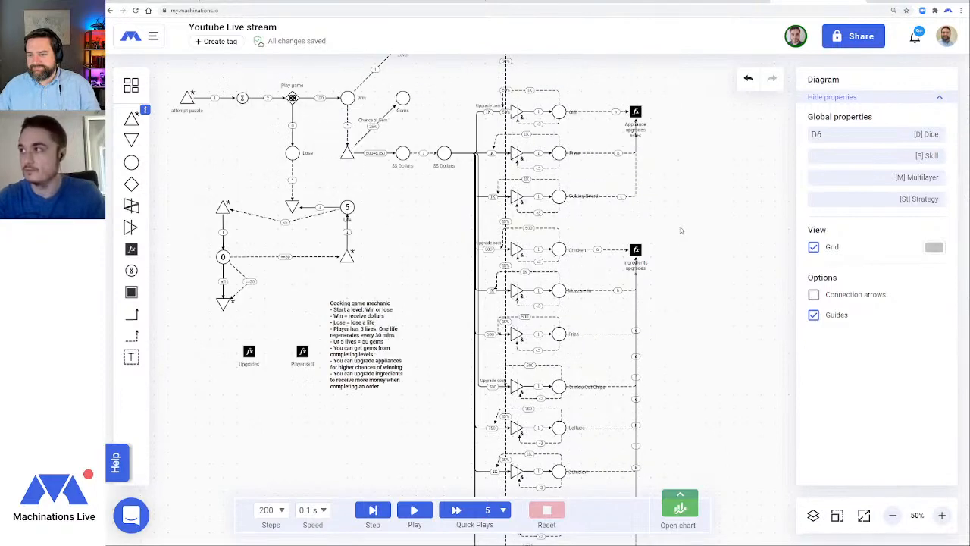
left_click(633, 253)
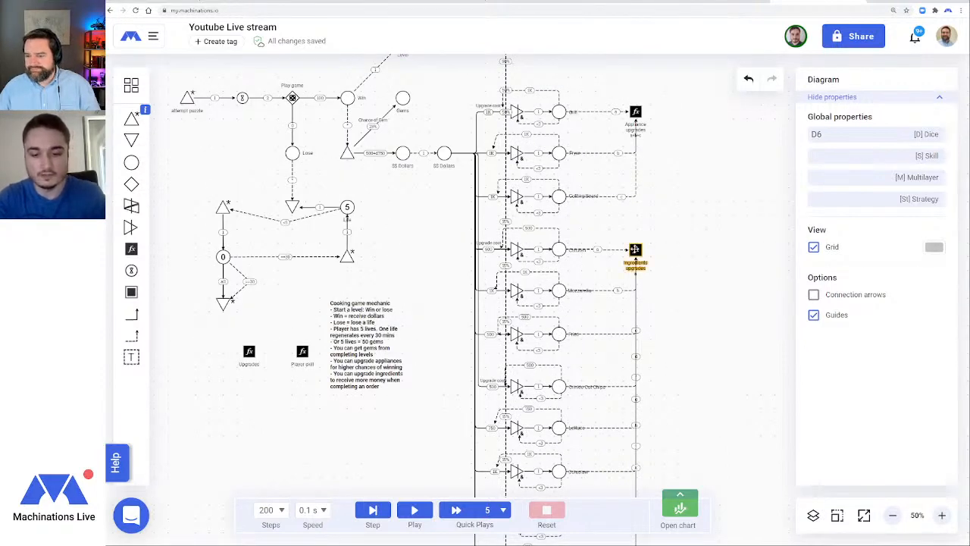
left_click(720, 223)
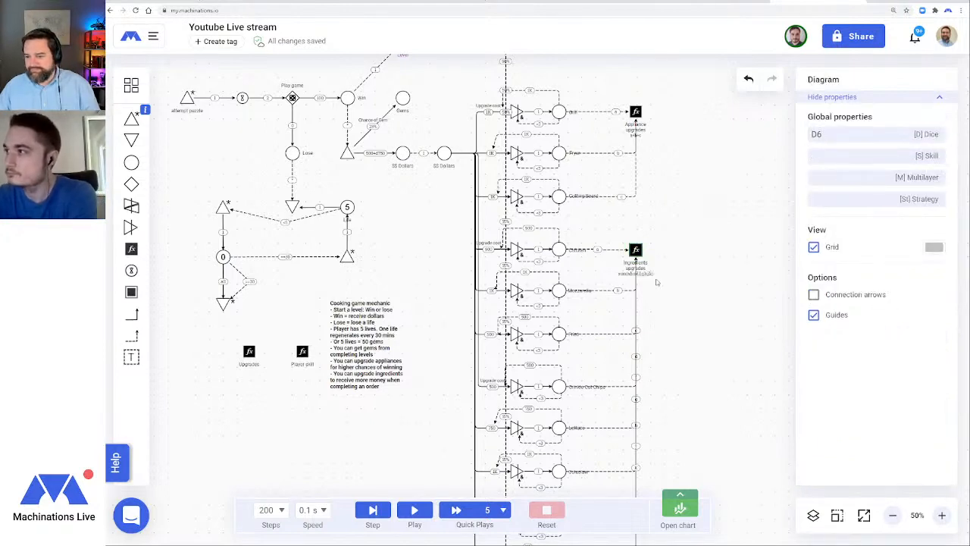
Run the simulation and examine the Appliance upgrades and Ingredients upgrades registers along with the Level and dollar pools
left_click_drag(705, 192, 690, 205)
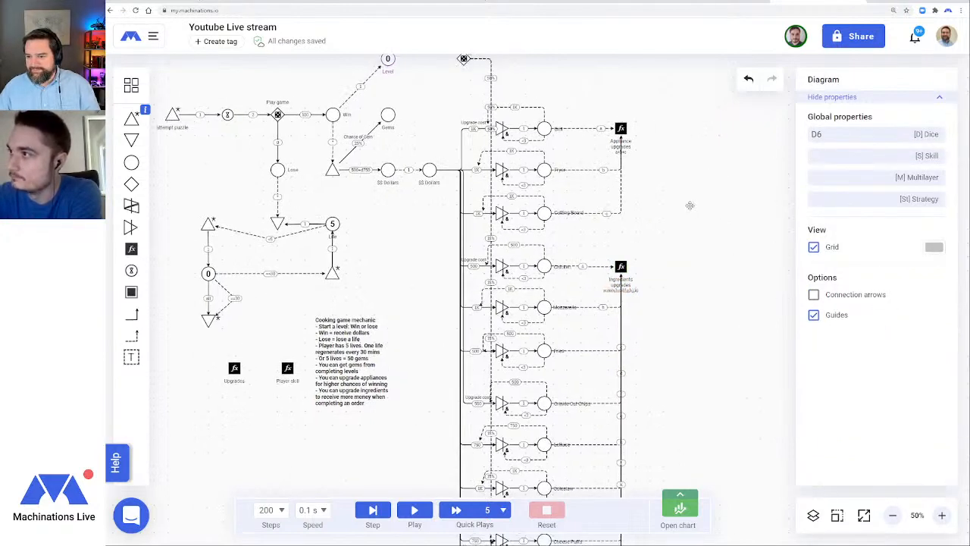
left_click(942, 515)
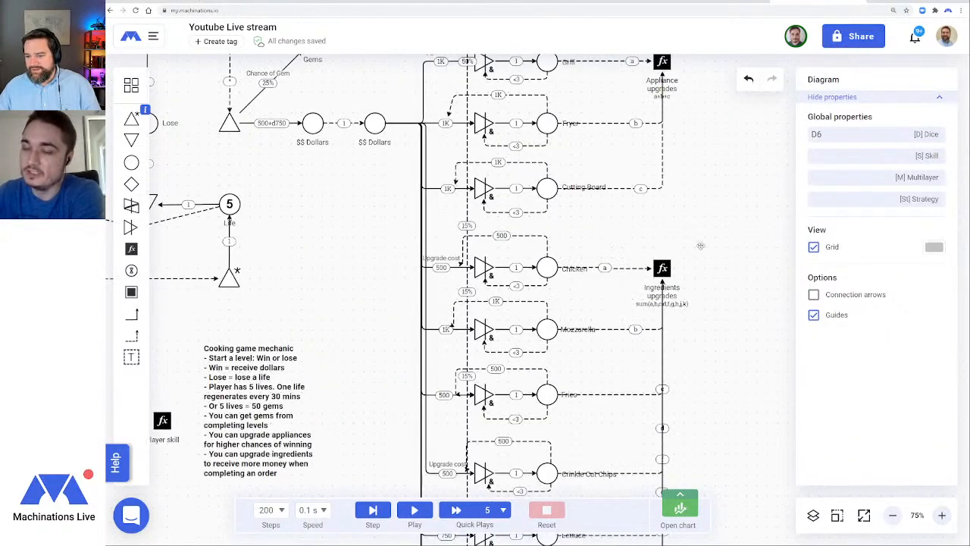
left_click_drag(700, 246, 610, 309)
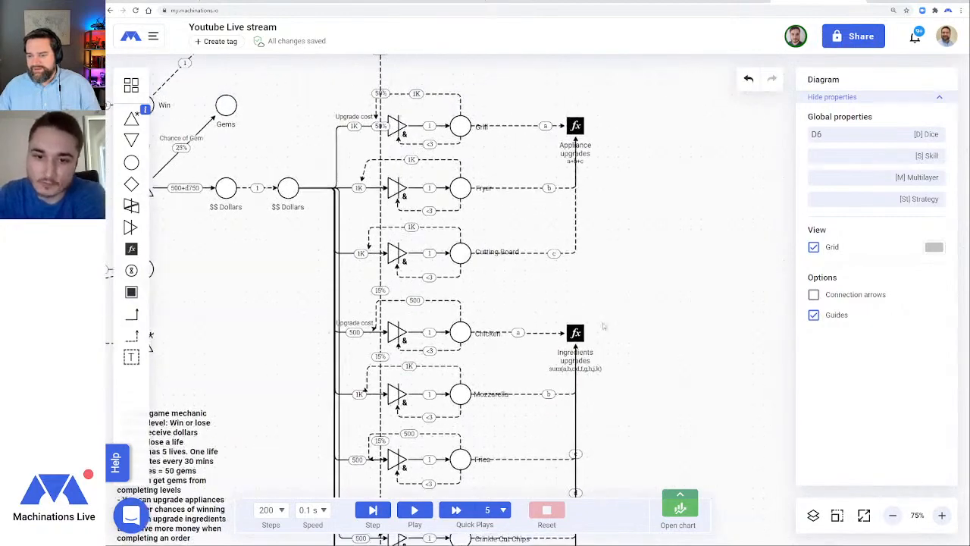
left_click(414, 509)
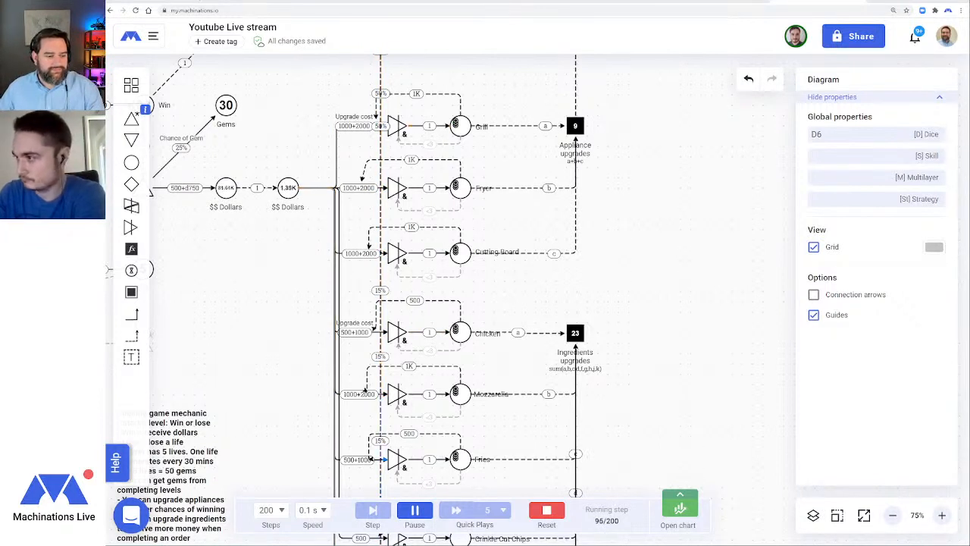
scroll(656, 359, "up", 1)
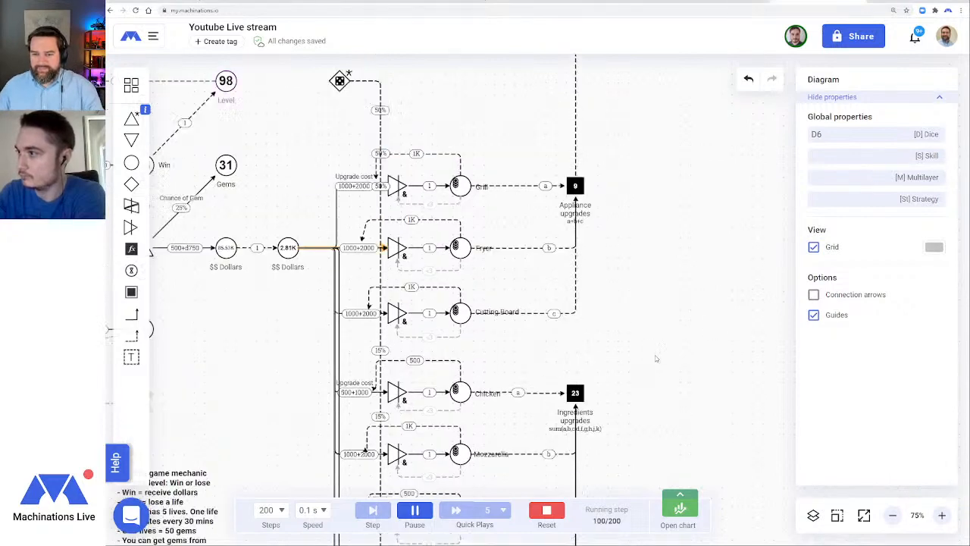
scroll(656, 359, "up", 2)
left_click_drag(479, 257, 698, 246)
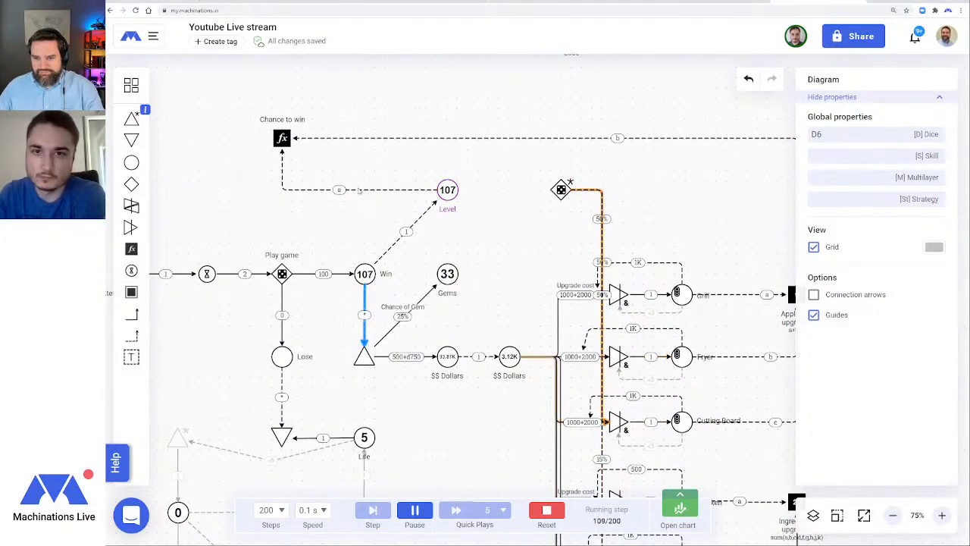
left_click_drag(266, 214, 364, 234)
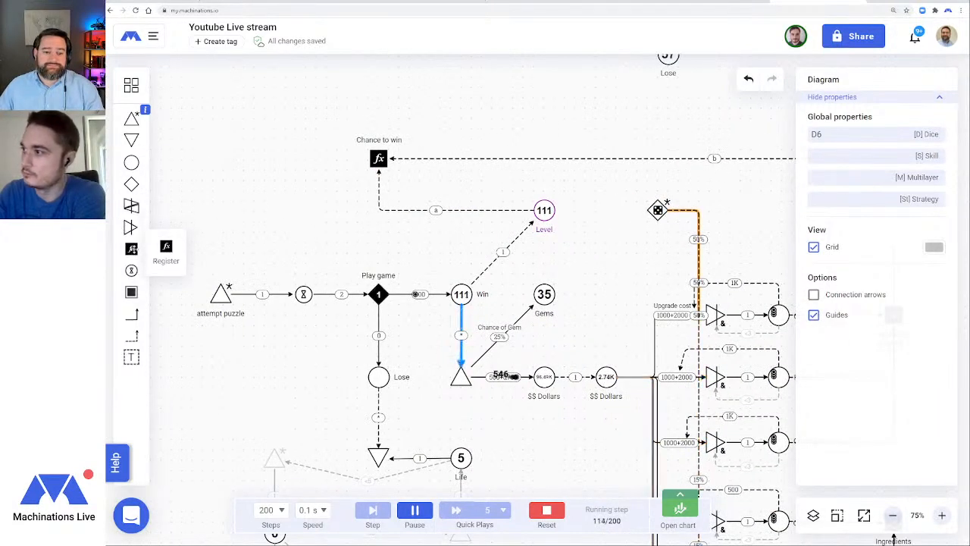
Add a register beside the Chance to win register and reset the running simulation
left_click(131, 248)
left_click(303, 157)
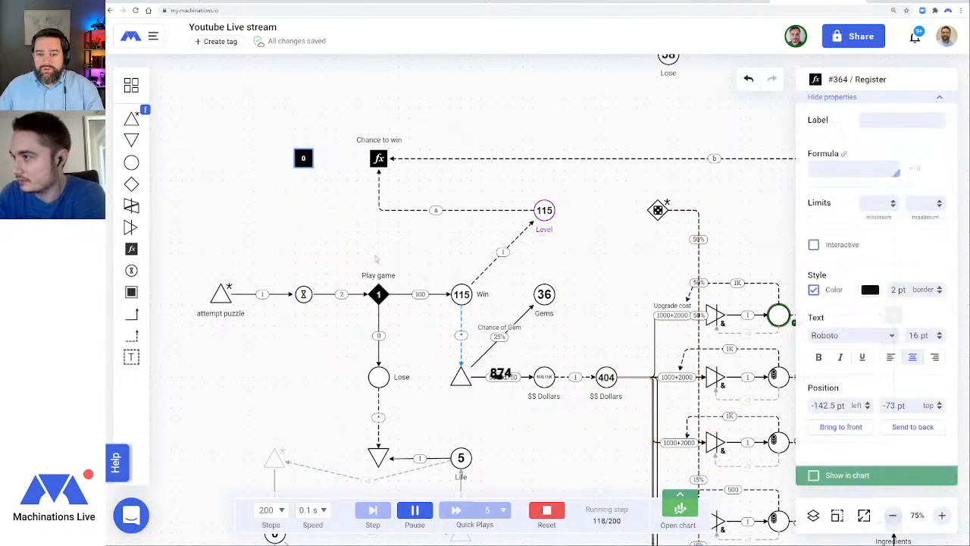
left_click(301, 225)
left_click(304, 157)
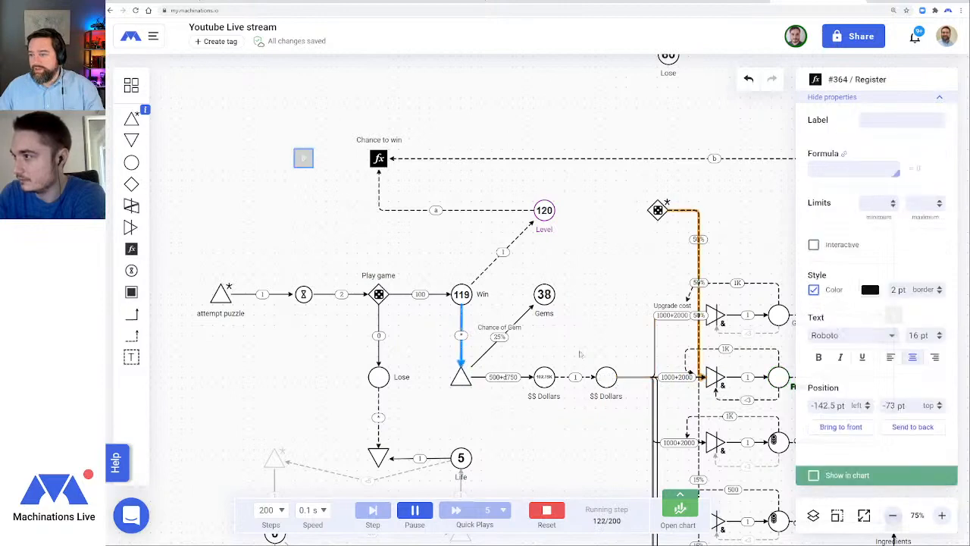
left_click(546, 509)
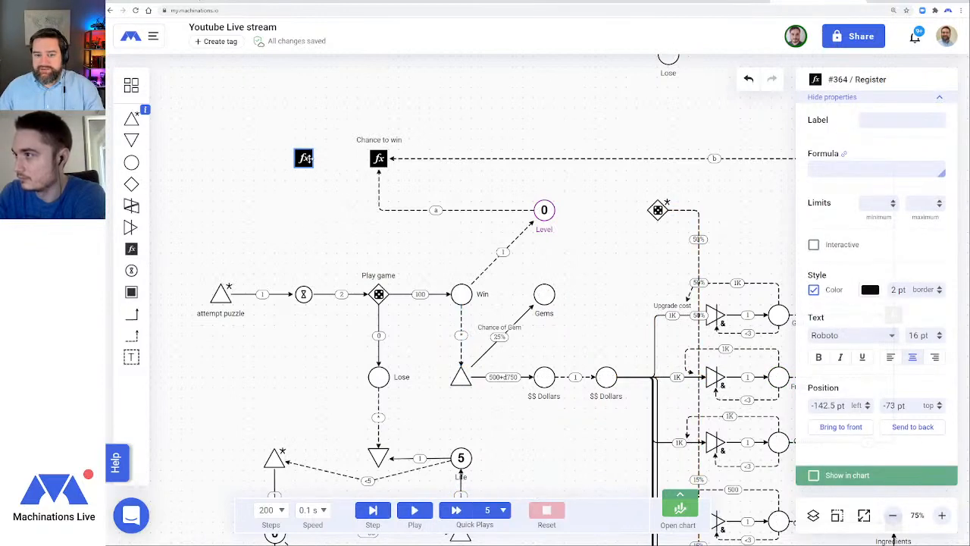
Label the new register beside Chance to win as Player Skill
left_click(824, 167)
left_click(883, 117)
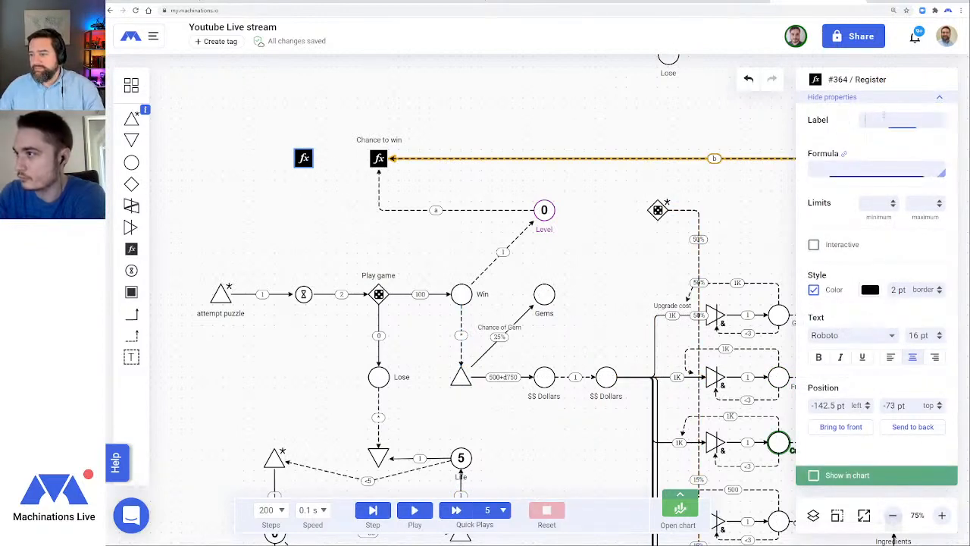
type("Player")
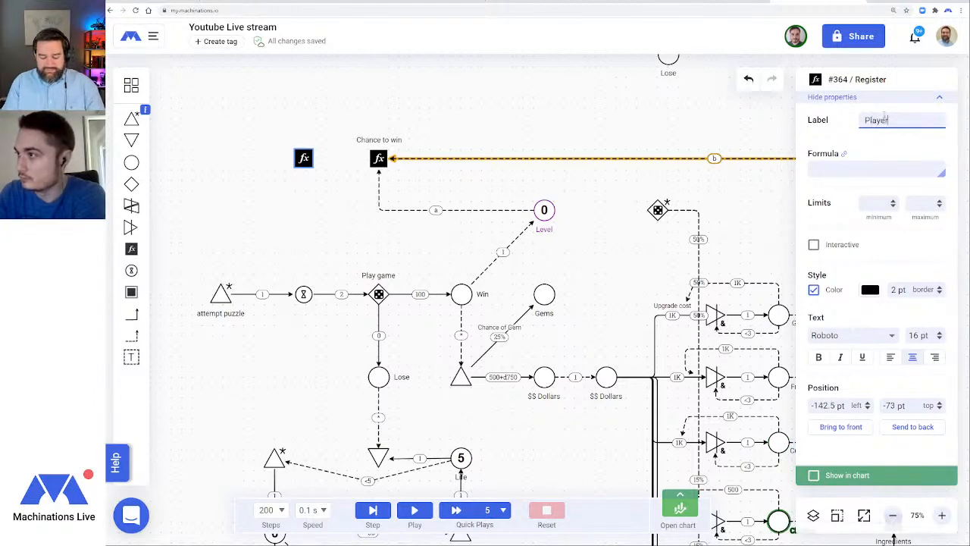
type("sk")
key("BackSpace")
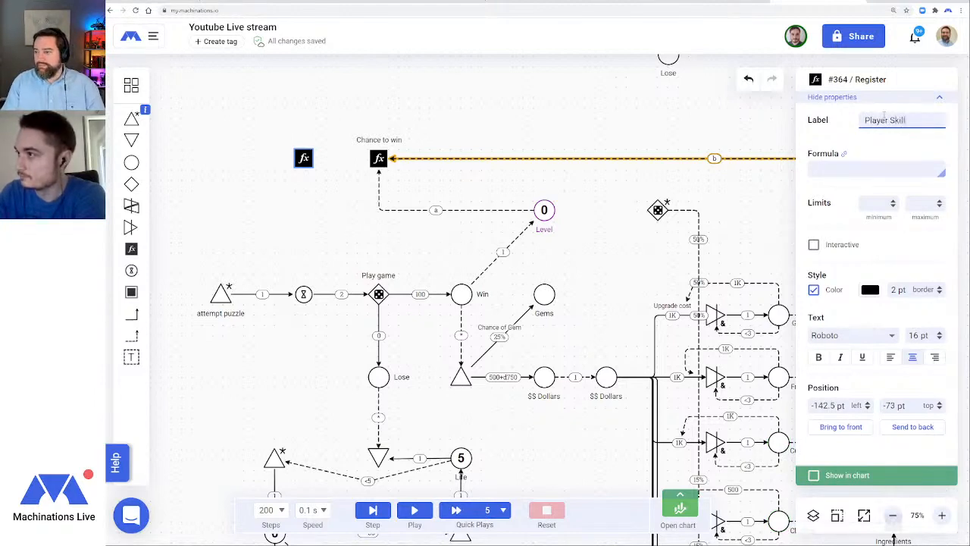
key("Return")
left_click(306, 228)
left_click(305, 158)
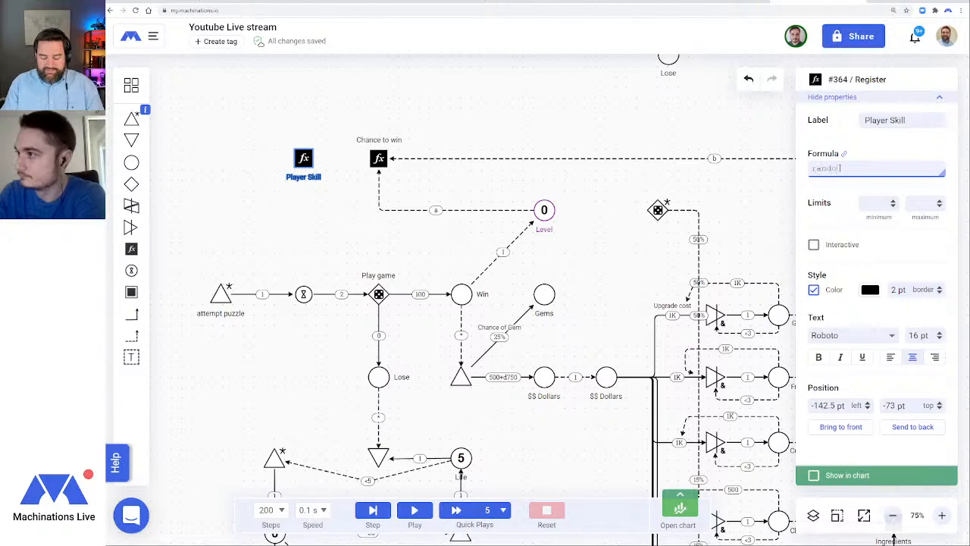
key("BackSpace")
key("BackSpace")
key("BackSpace")
key("BackSpace")
key("BackSpace")
key("BackSpace")
key("BackSpace")
key("BackSpace")
key("BackSpace")
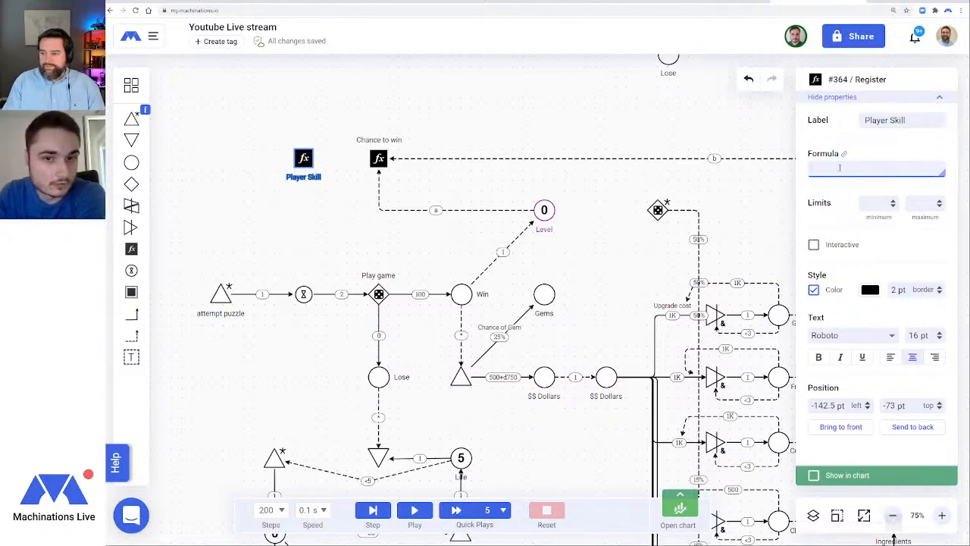
left_click(586, 188)
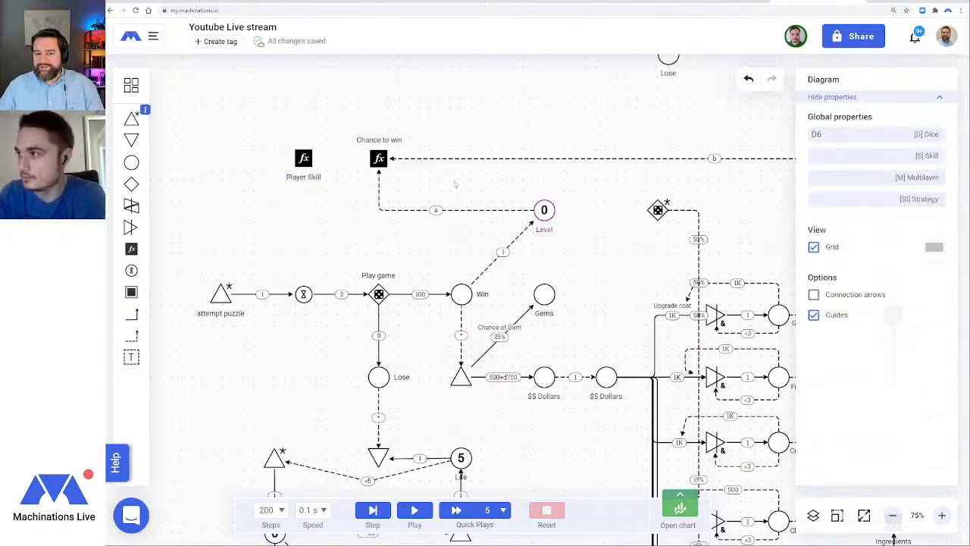
Set the Player Skill register's formula to randomInt(0,100)
left_click(308, 160)
left_click(817, 170)
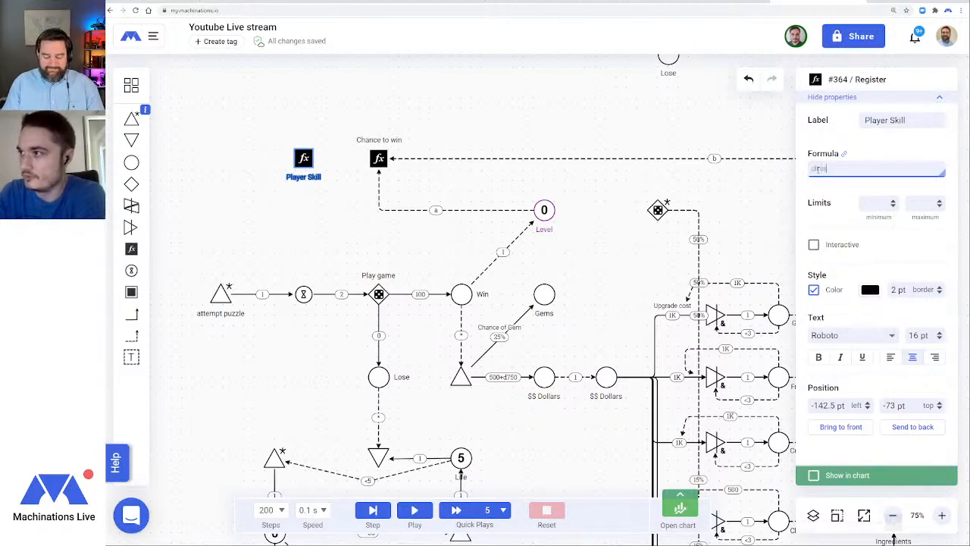
key("BackSpace")
key("BackSpace")
key("BackSpace")
key("BackSpace")
key("BackSpace")
key("BackSpace")
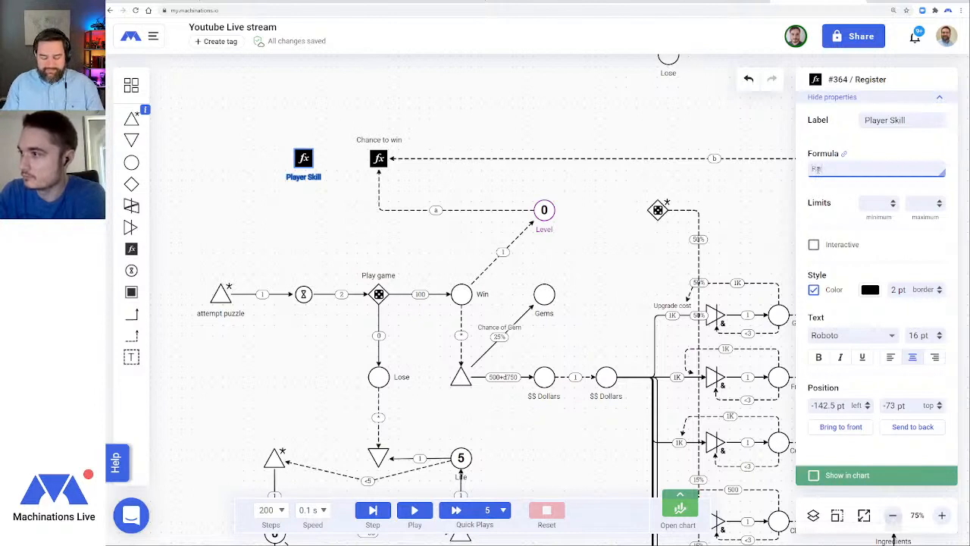
key("BackSpace")
key("BackSpace")
key("BackSpace")
key("BackSpace")
key("BackSpace")
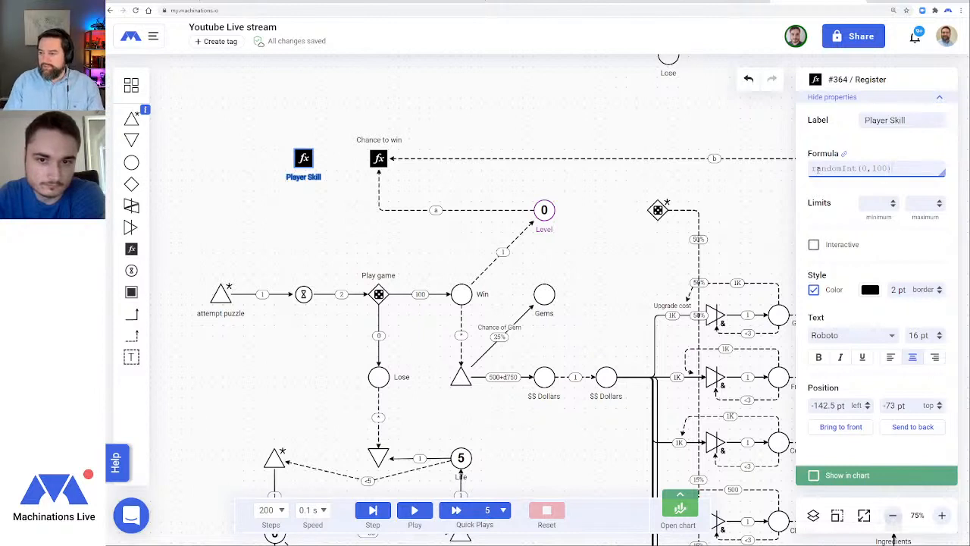
key("Return")
left_click(312, 213)
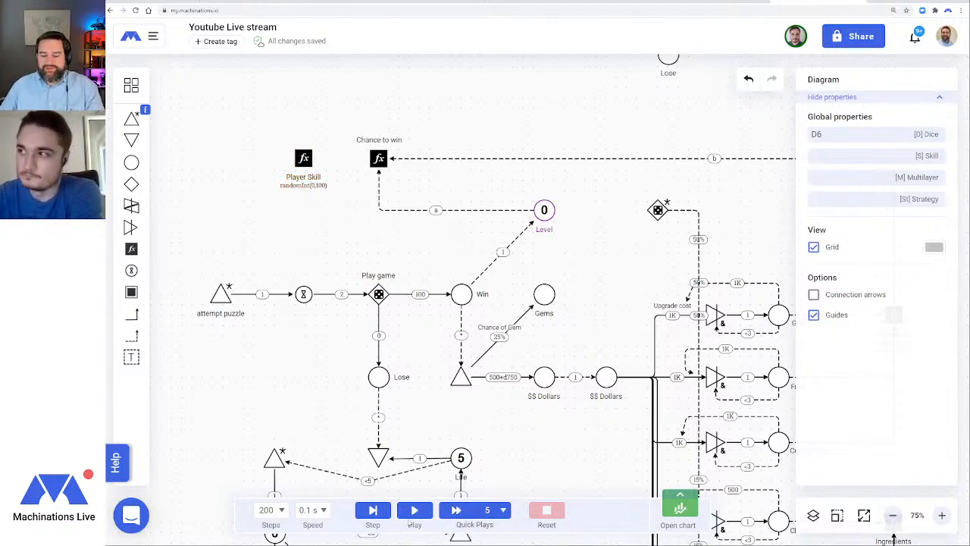
Advance the simulation by single steps to check the Player Skill register's random value, resetting it after each check
left_click(372, 510)
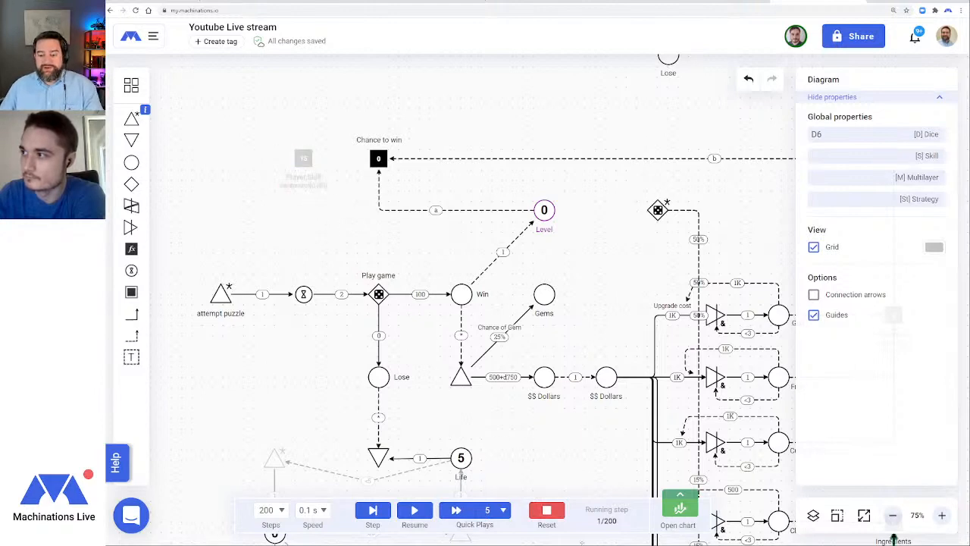
left_click(372, 510)
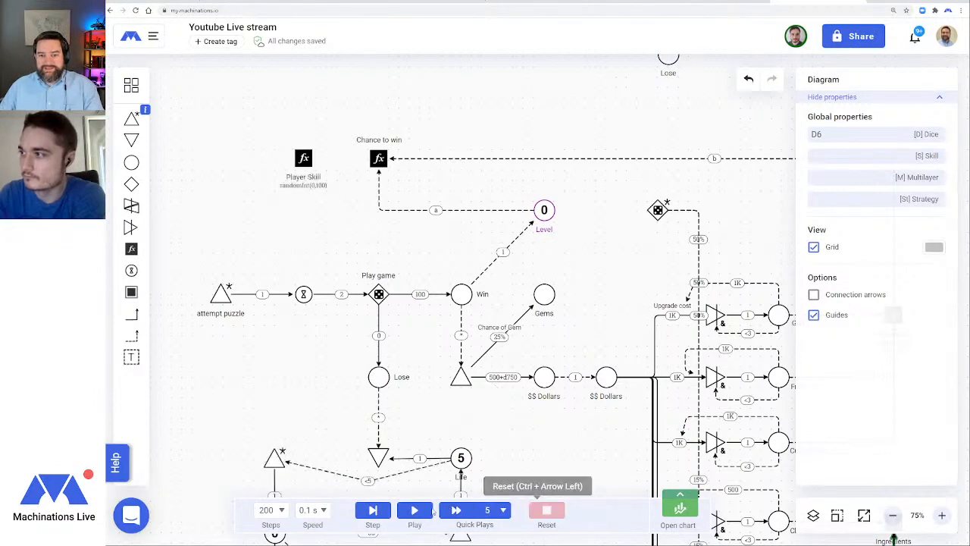
left_click(372, 510)
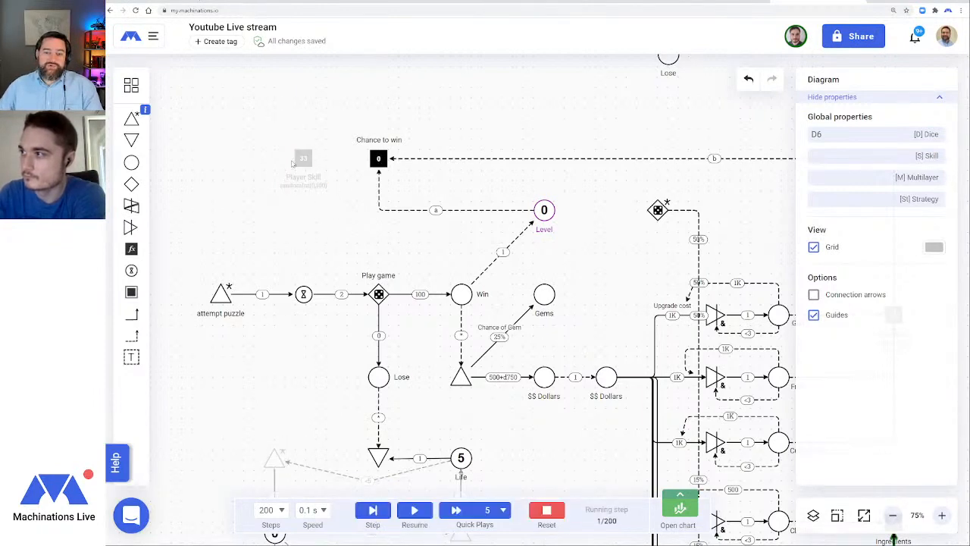
left_click(551, 526)
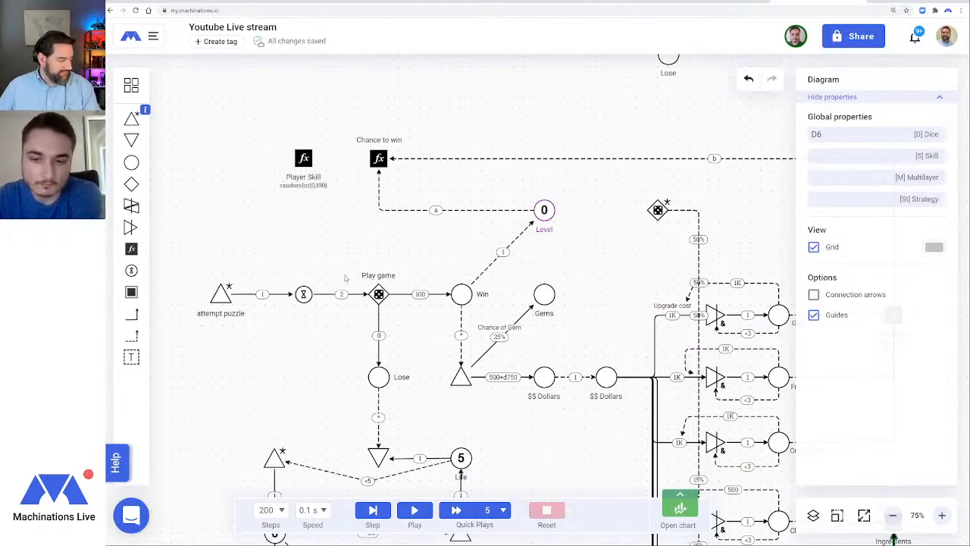
Link the Player Skill register to the Chance to win register with a state connection
left_click_drag(469, 185, 431, 194)
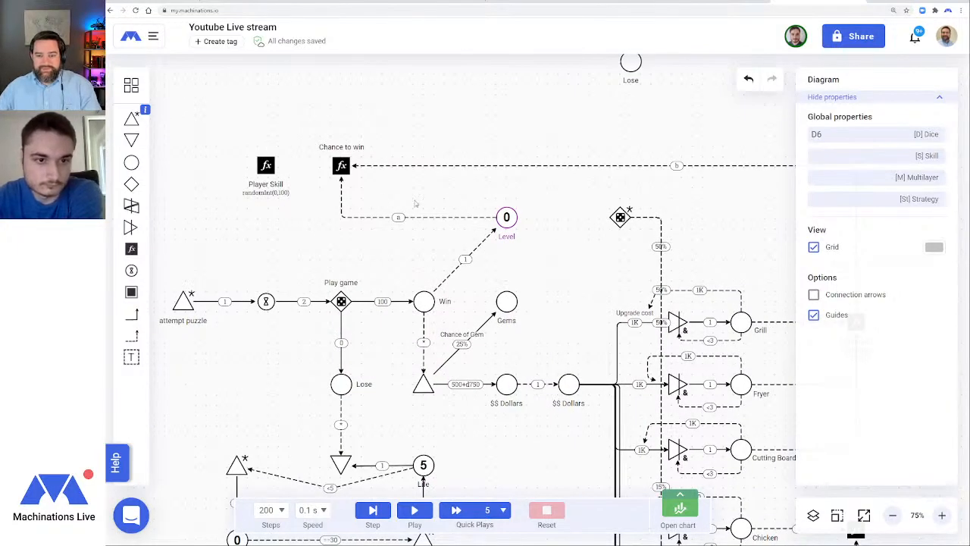
left_click_drag(587, 187, 603, 198)
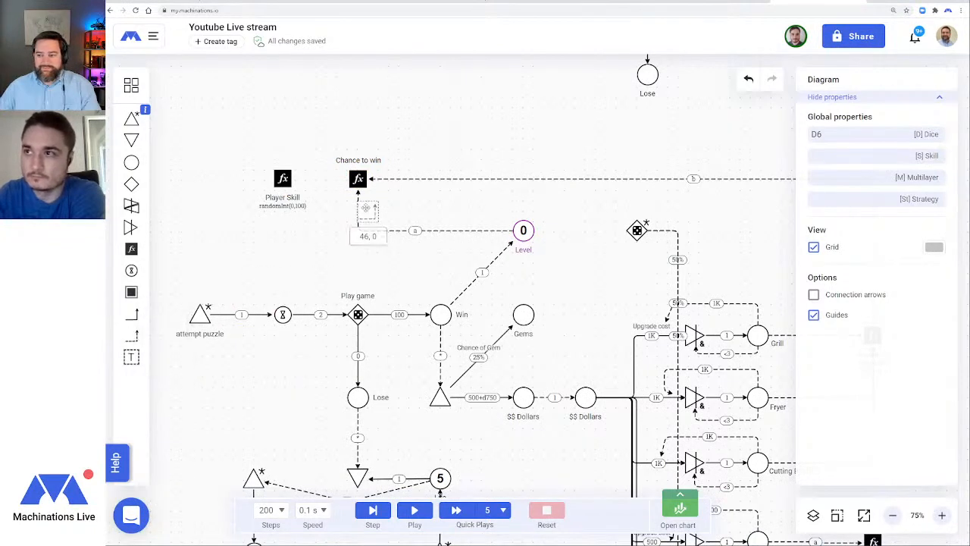
left_click_drag(282, 179, 283, 178)
left_click_drag(283, 178, 358, 178)
left_click(308, 278)
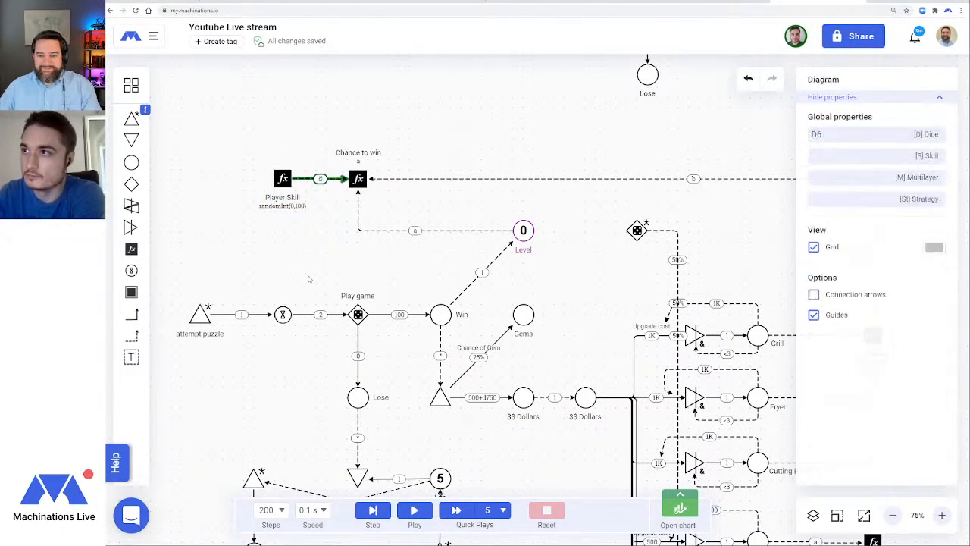
Delete the duplicate state connection d between the Player Skill and Chance to win registers
left_click(334, 179)
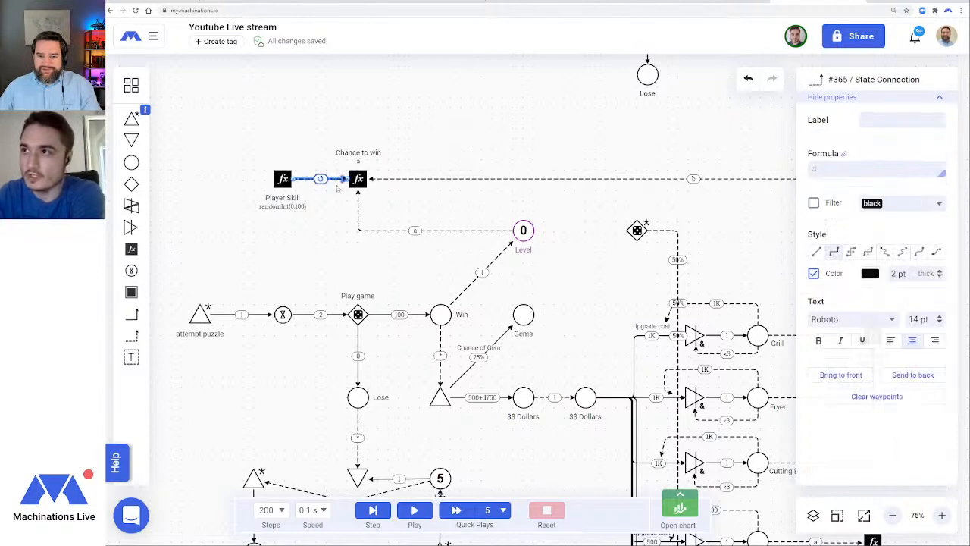
left_click_drag(320, 179, 320, 129)
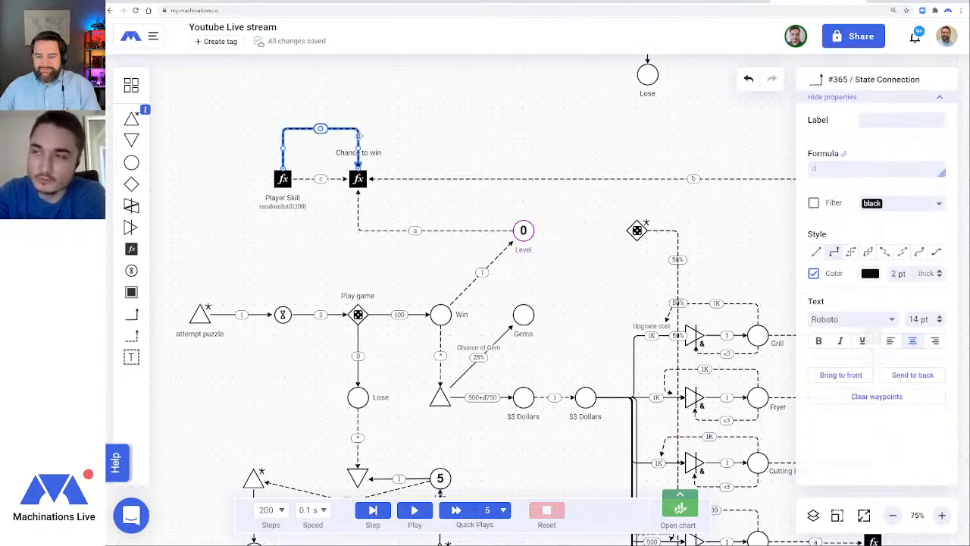
key("Delete")
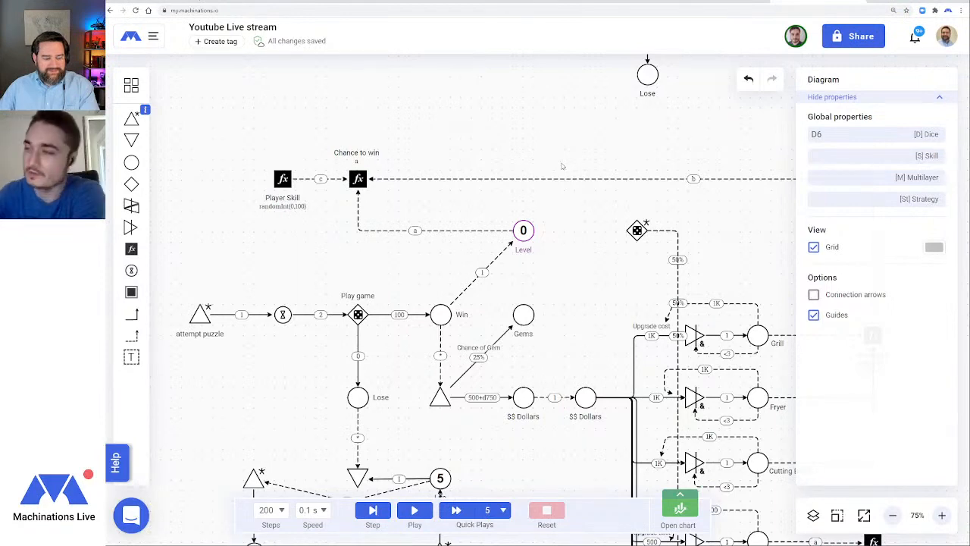
Examine the diagram from the Chance to win register through the appliance and ingredient upgrade registers
left_click(358, 179)
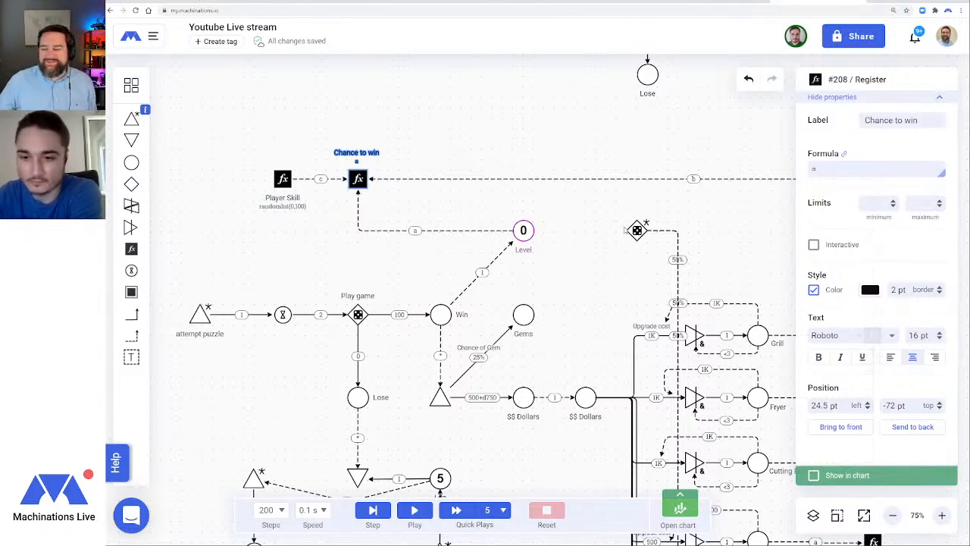
left_click_drag(725, 255, 612, 202)
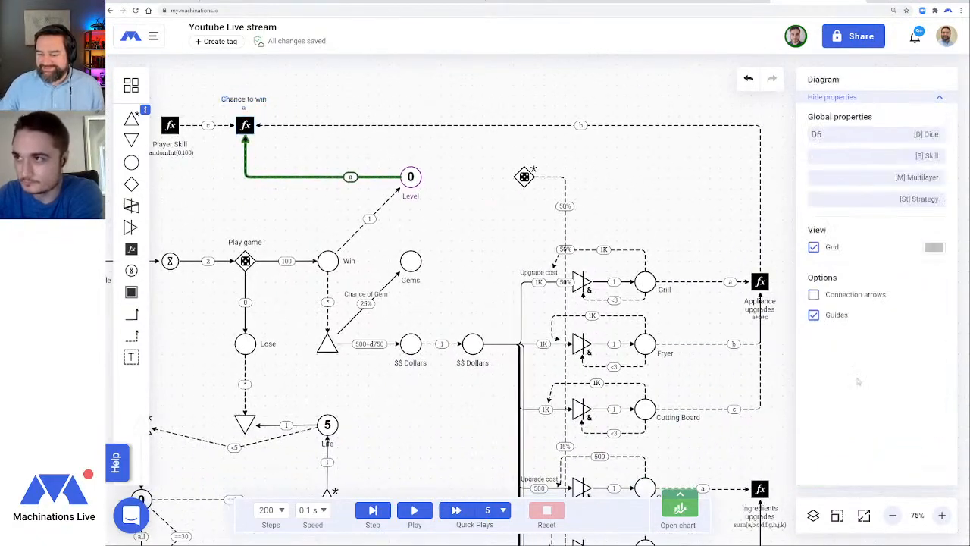
left_click(893, 515)
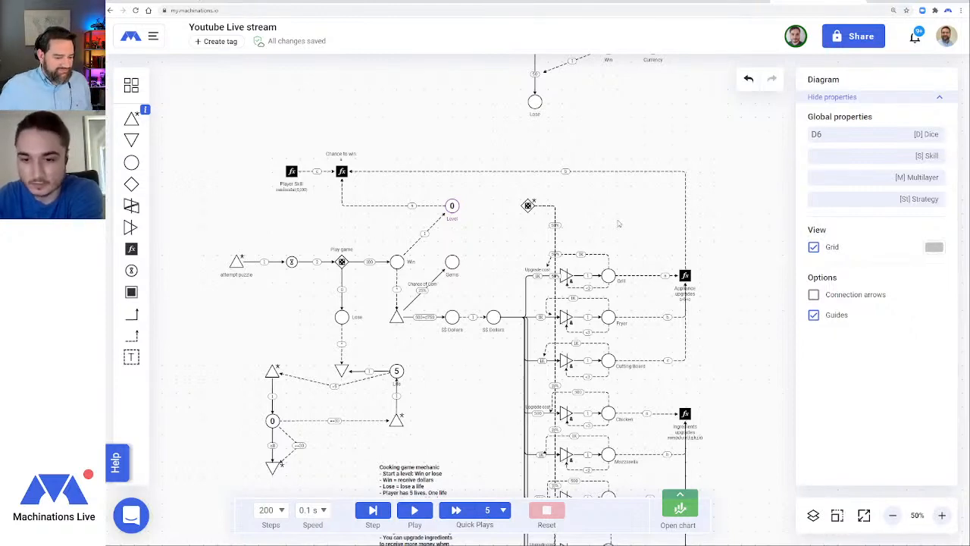
scroll(648, 256, "down", 5)
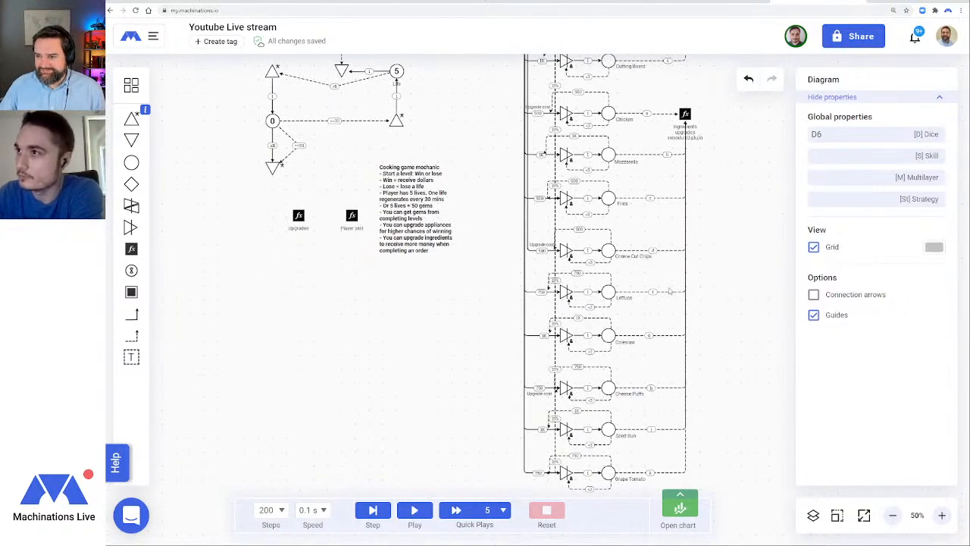
scroll(668, 300, "up", 4)
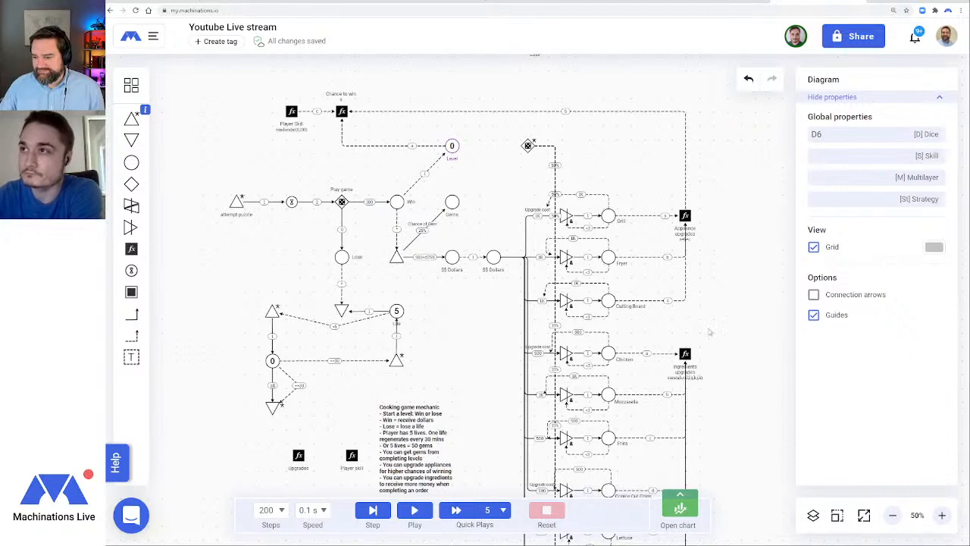
left_click(684, 354)
left_click(726, 331)
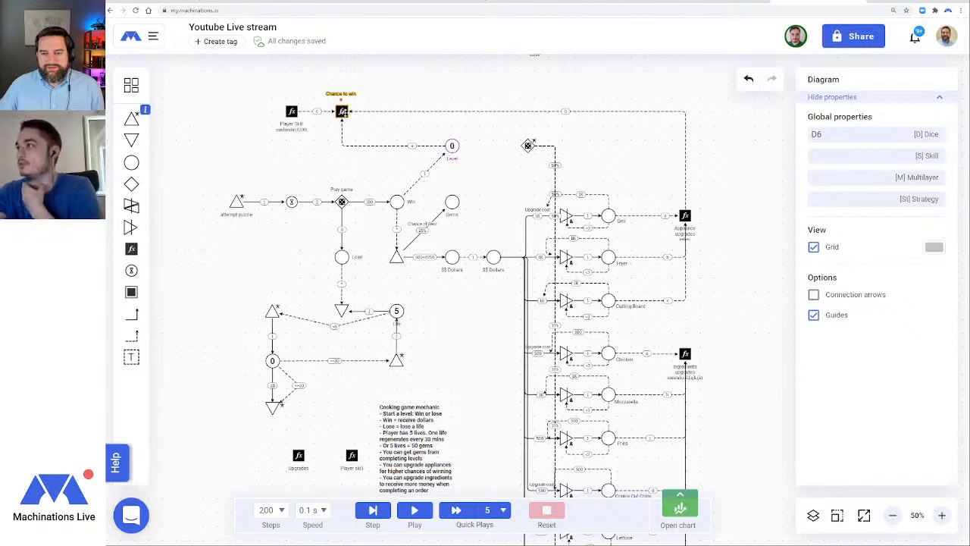
left_click(342, 111)
left_click(726, 183)
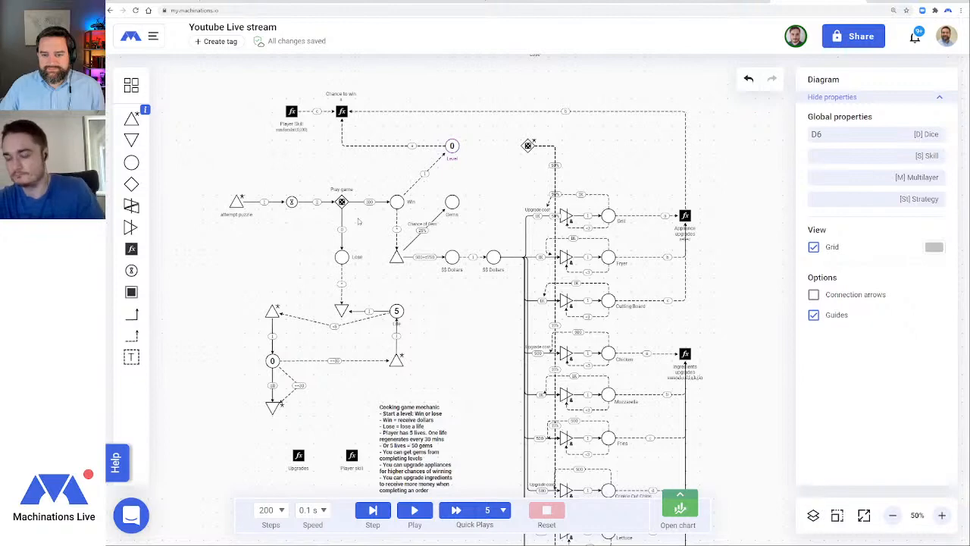
Set the Chance to win register's formula to 100-(a*10)
left_click_drag(359, 221, 395, 245)
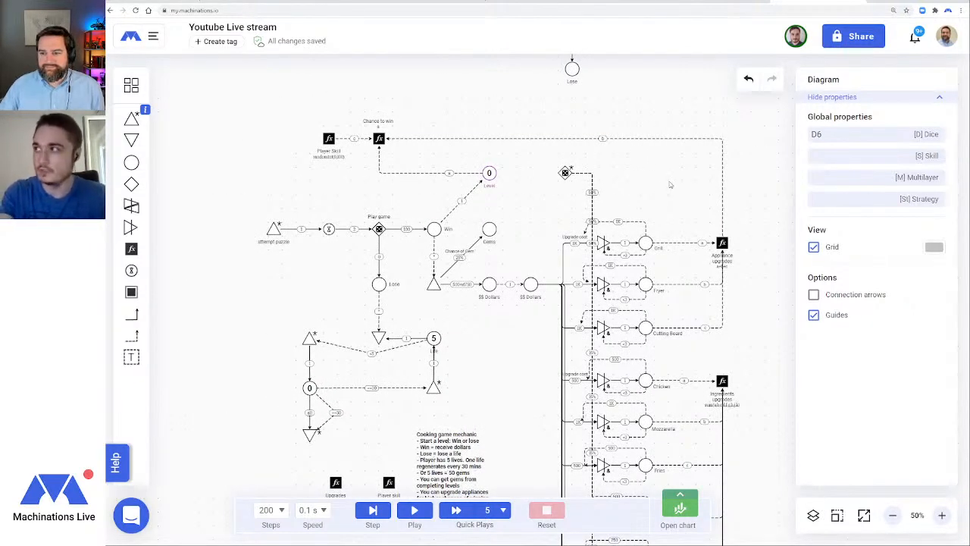
left_click(941, 514)
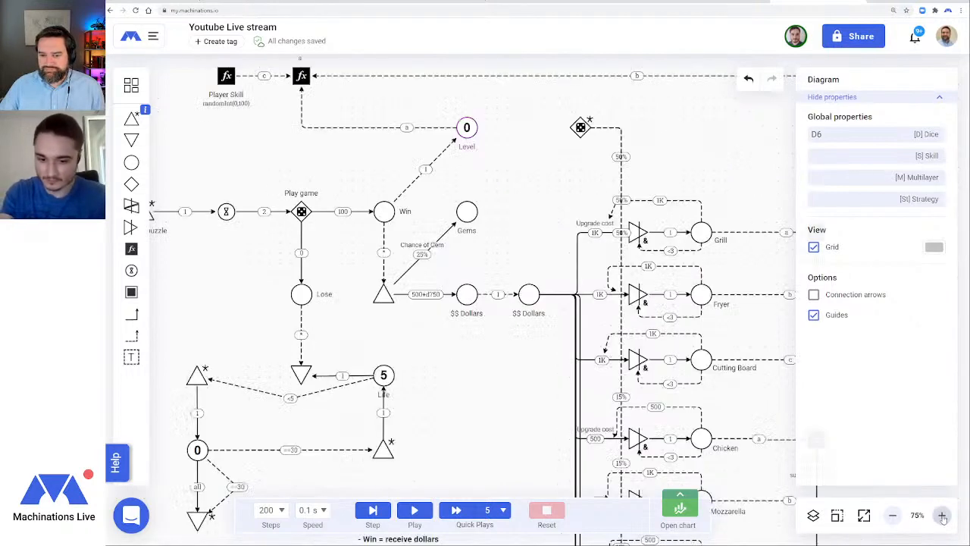
left_click_drag(500, 175, 597, 260)
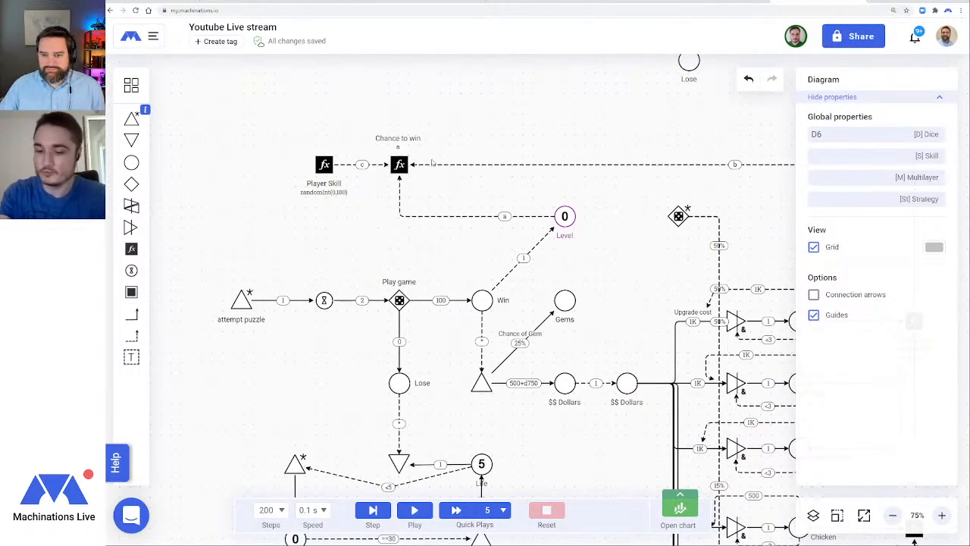
left_click(399, 164)
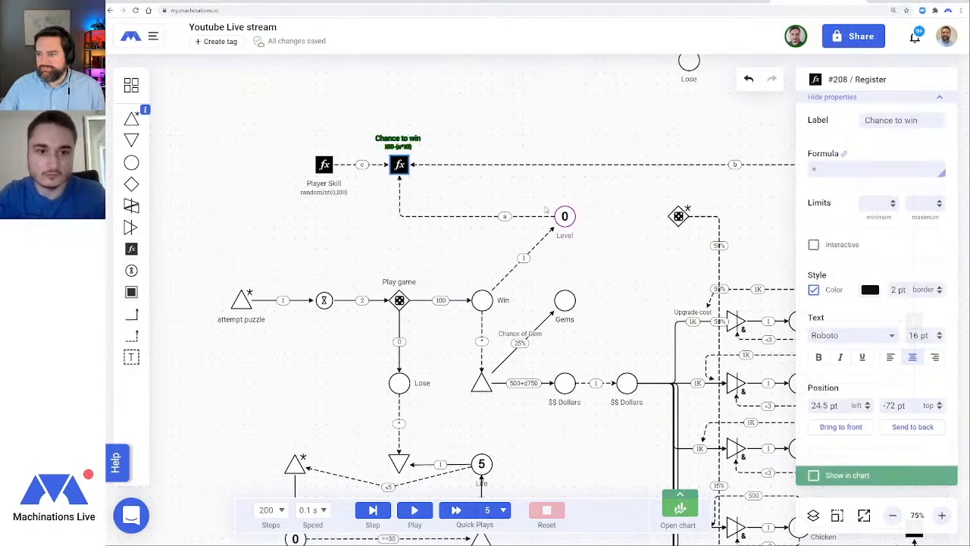
left_click(618, 196)
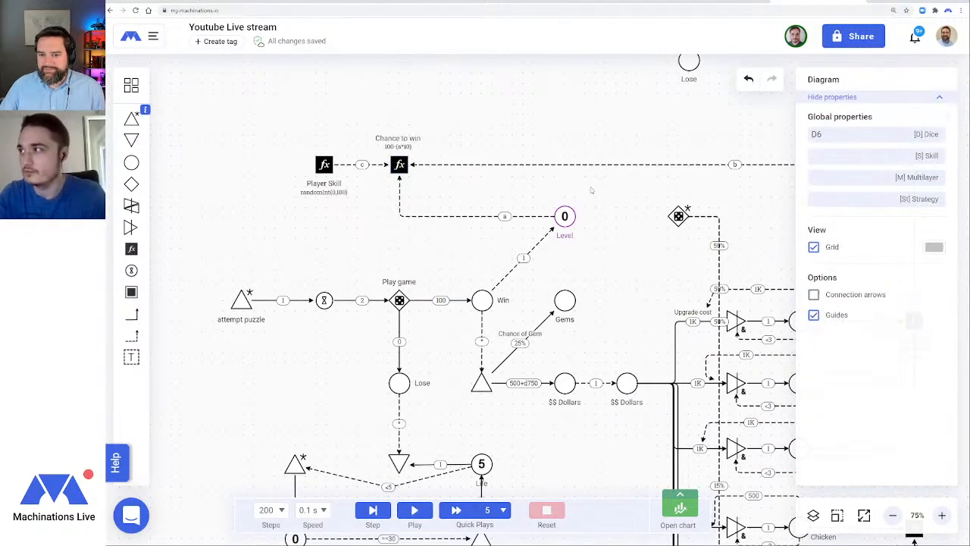
Extend the Chance to win register's formula to 100-(a*10)+(b*10)
left_click(403, 137)
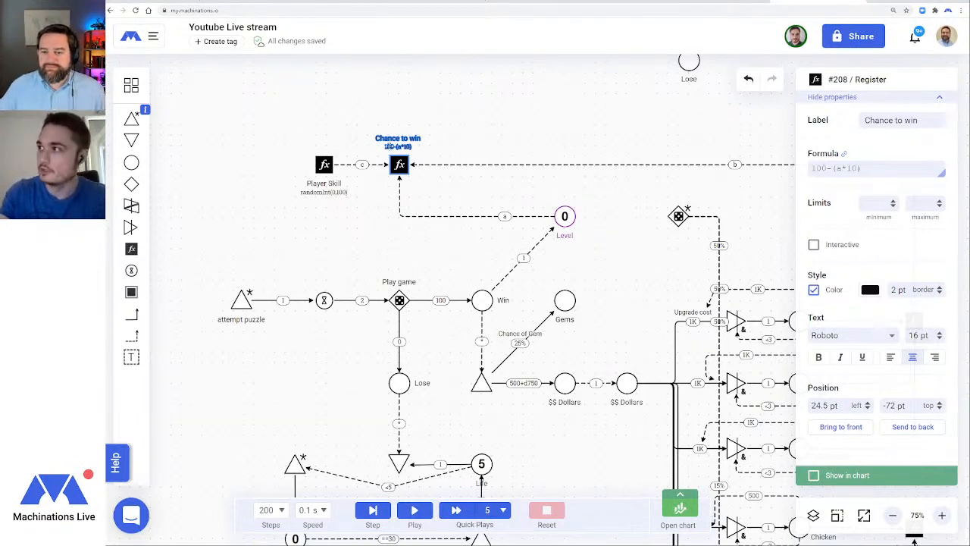
left_click(942, 515)
left_click(942, 515)
left_click(941, 515)
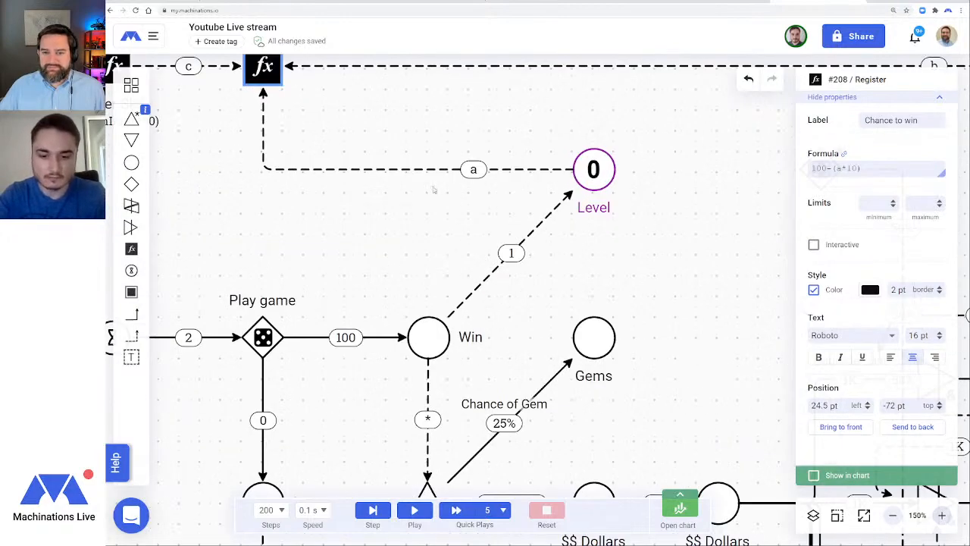
left_click_drag(410, 137, 641, 348)
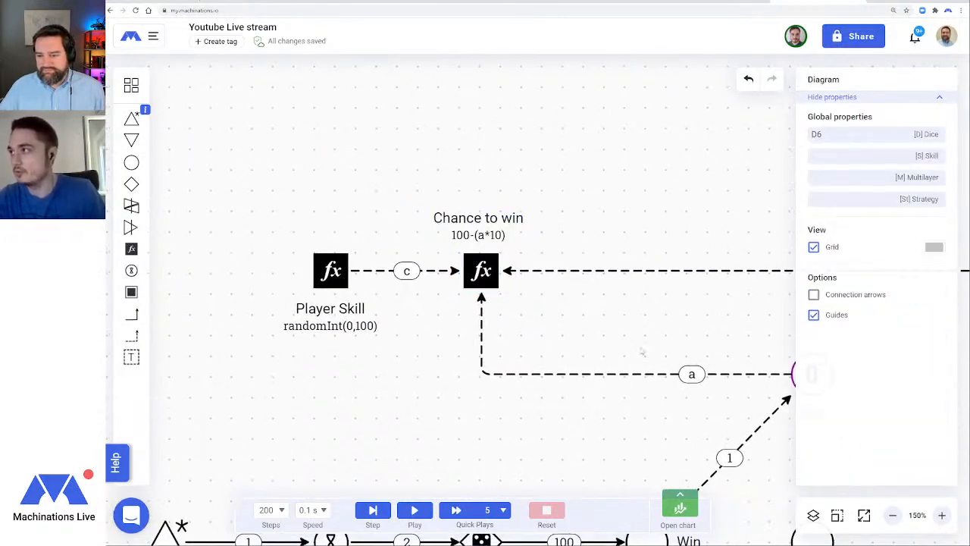
left_click(942, 515)
left_click(942, 515)
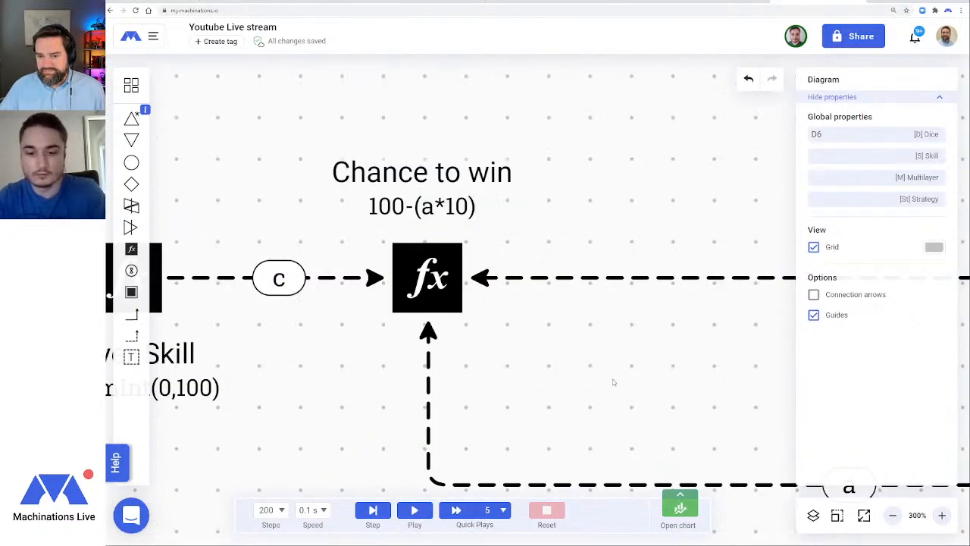
left_click_drag(539, 379, 641, 402)
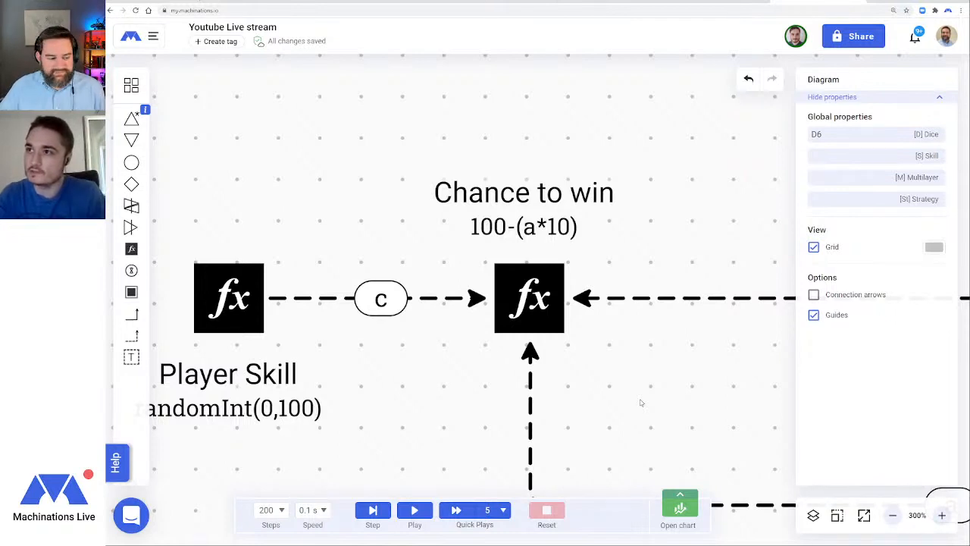
left_click(537, 286)
left_click(683, 238)
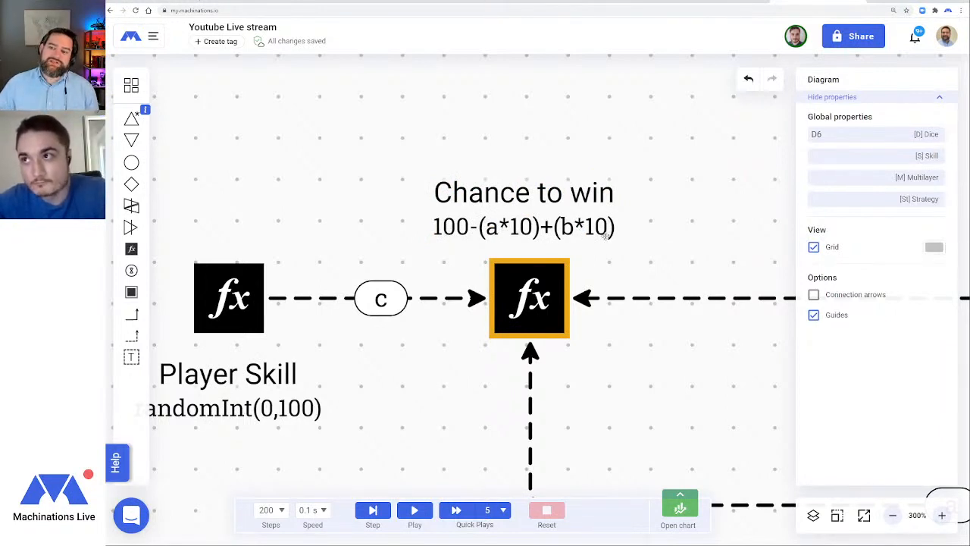
Delete state connection c between the Player Skill and Chance to win registers
left_click_drag(729, 251, 689, 239)
left_click(891, 516)
left_click(891, 516)
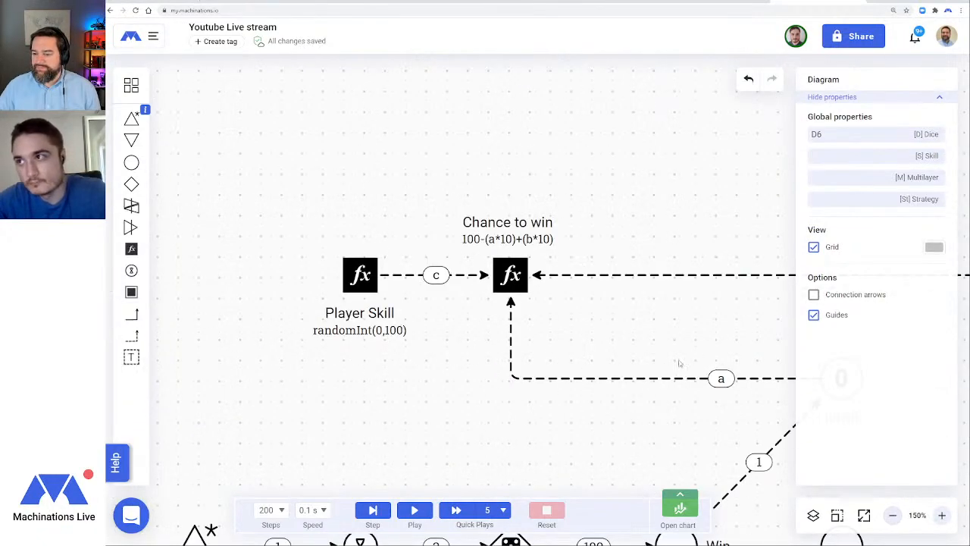
left_click_drag(680, 363, 311, 277)
left_click_drag(654, 416, 803, 367)
left_click_drag(368, 178, 450, 223)
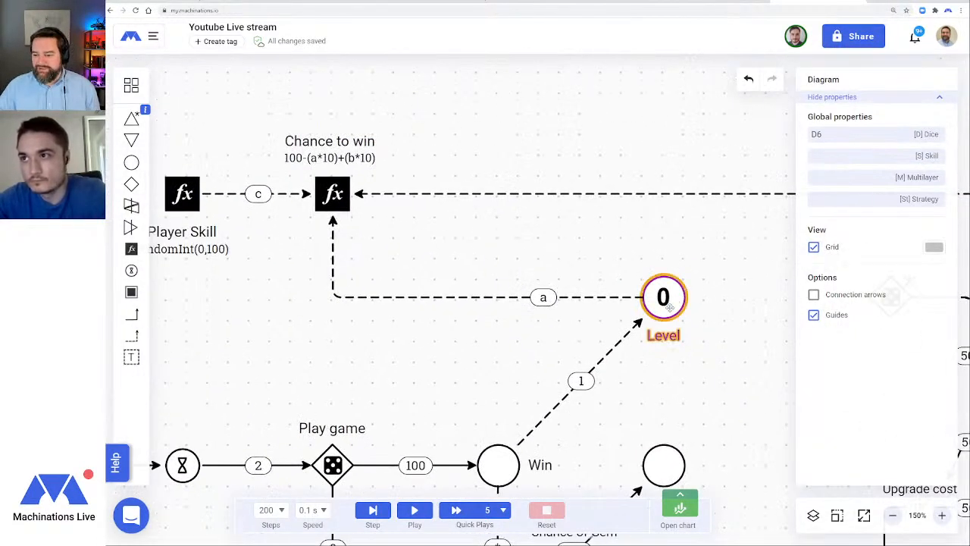
left_click_drag(268, 323, 295, 326)
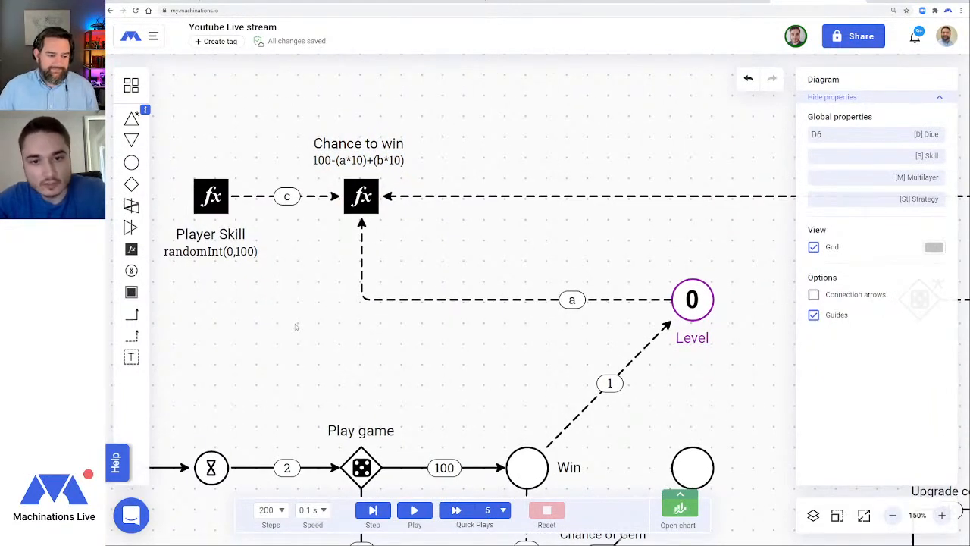
left_click(315, 198)
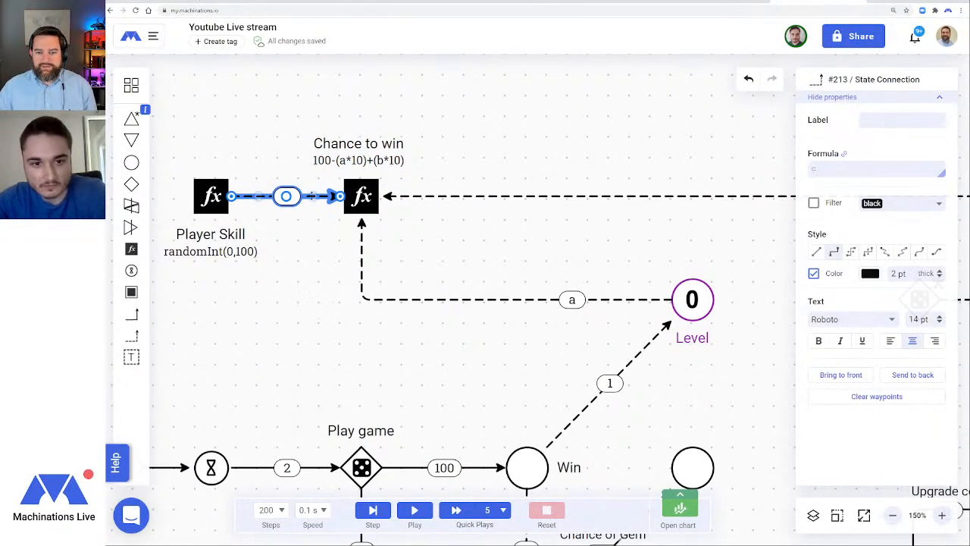
key("Delete")
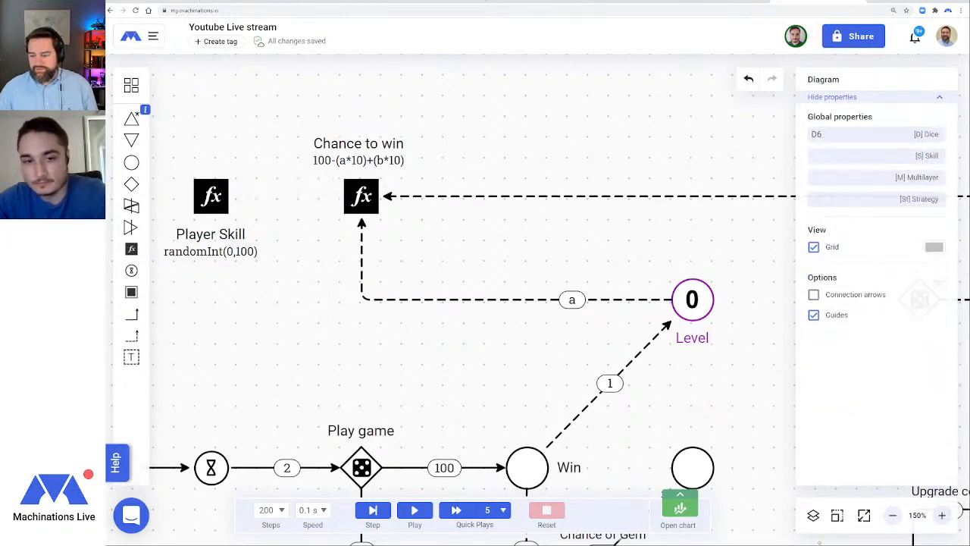
Link the Chance to win register to the Play game–Win resource connection with a state connection, bending it to start below the register
left_click(892, 515)
left_click(892, 515)
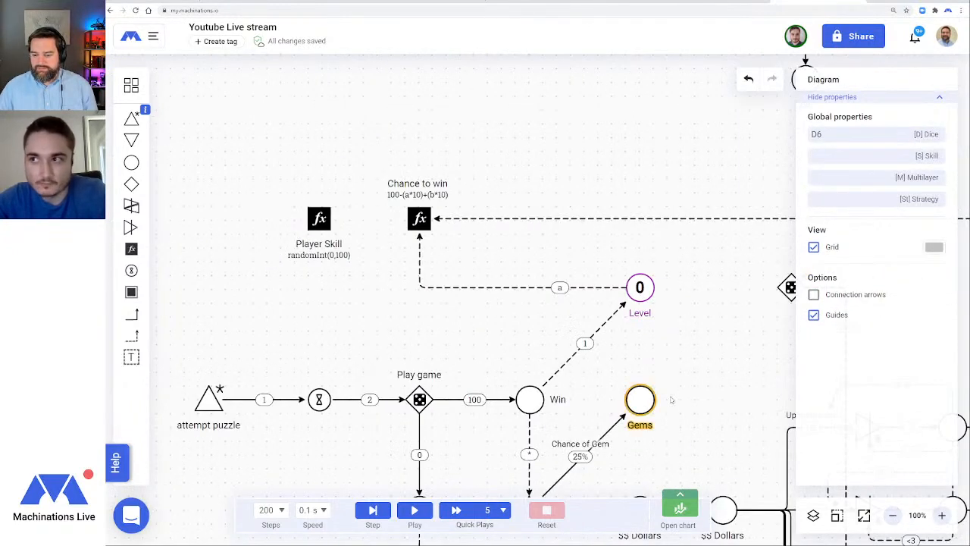
left_click_drag(712, 392, 669, 338)
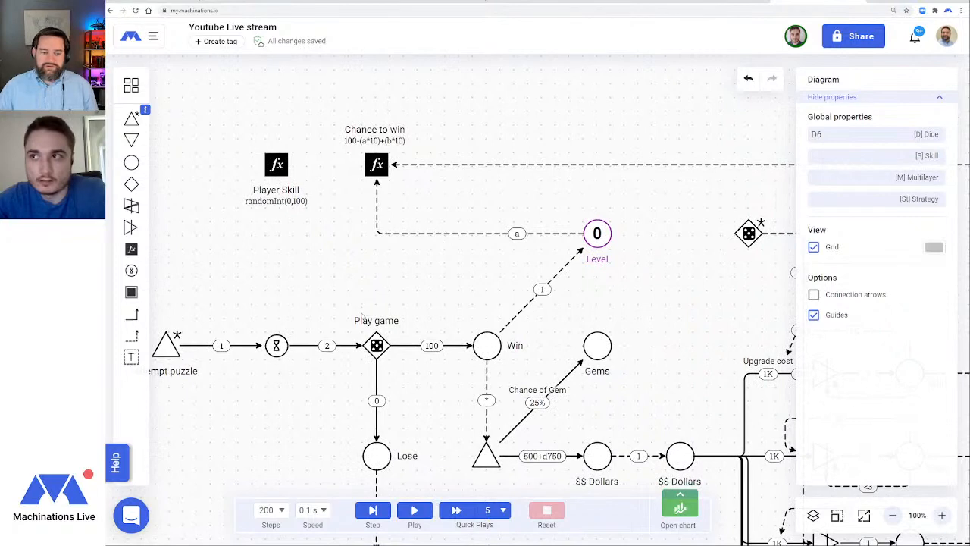
left_click_drag(382, 167, 430, 341)
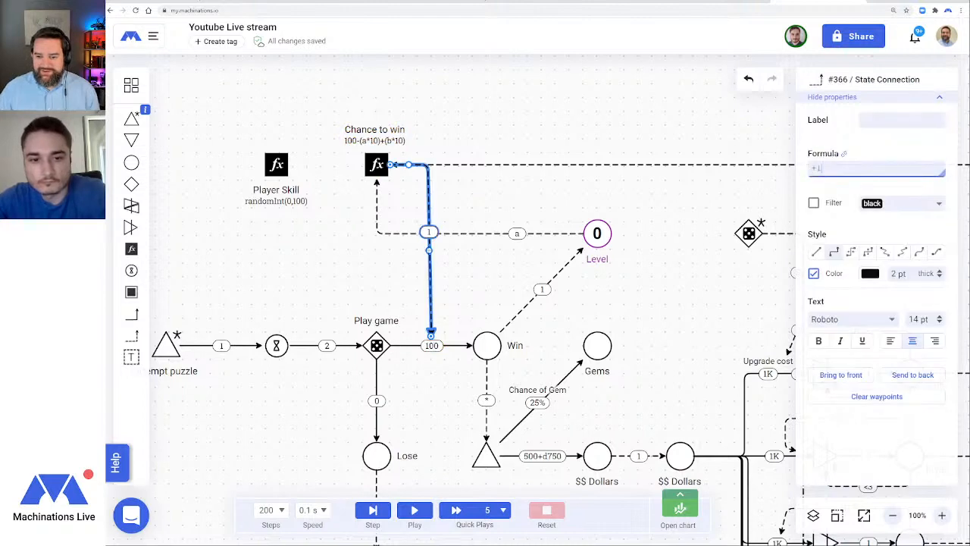
left_click_drag(410, 164, 396, 263)
mouse_move(377, 221)
left_mouse_down()
mouse_move(350, 221)
mouse_move(374, 220)
left_mouse_up()
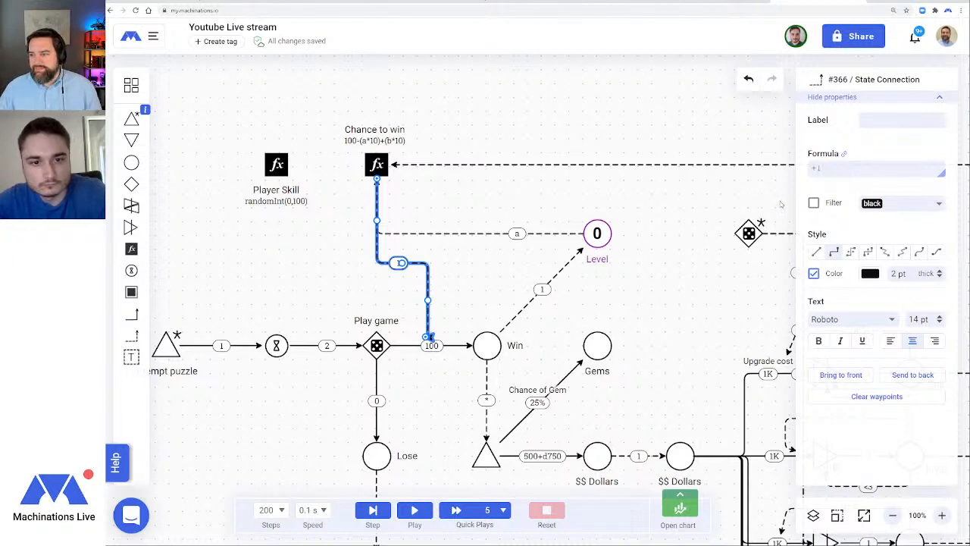
Set the formula of the state connection from Chance to win to the Win path to -1
left_click(807, 172)
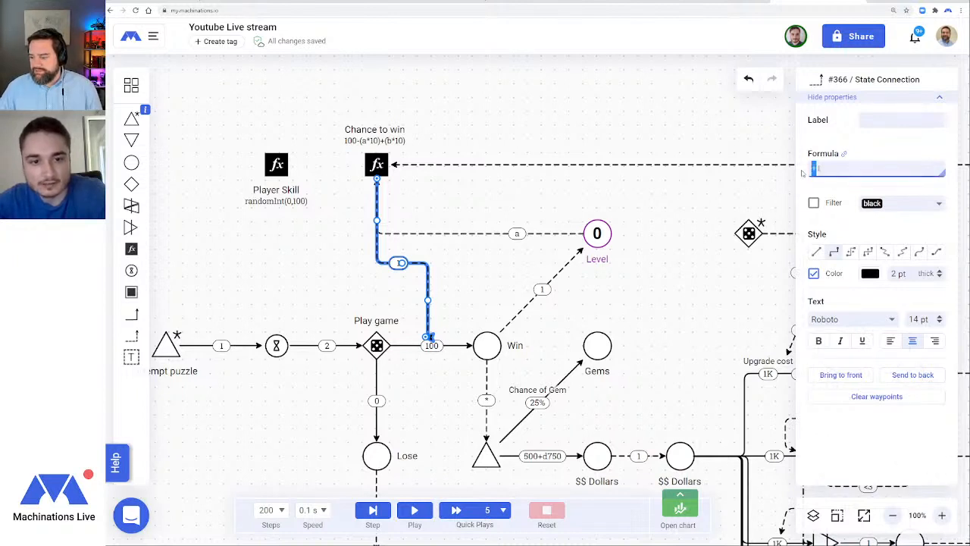
type("-1")
key("Return")
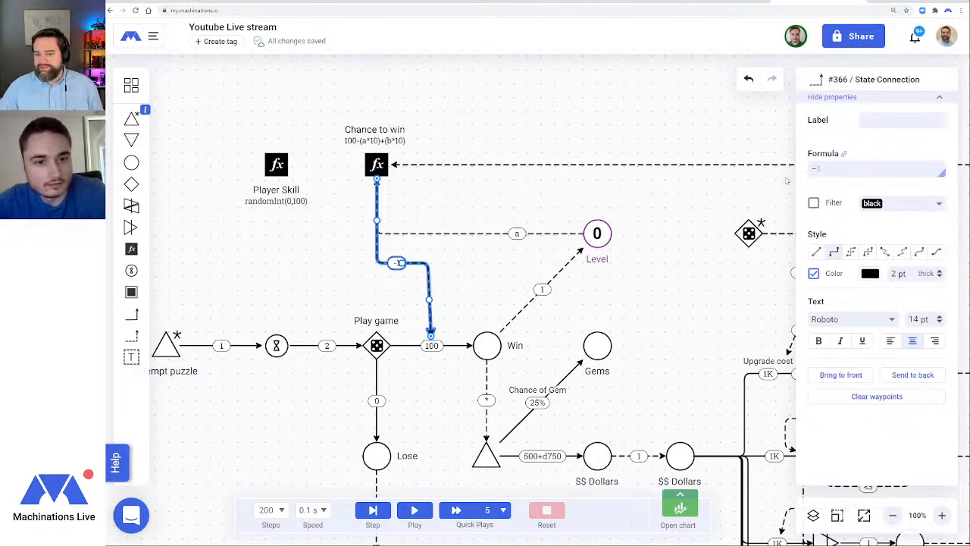
left_click(485, 285)
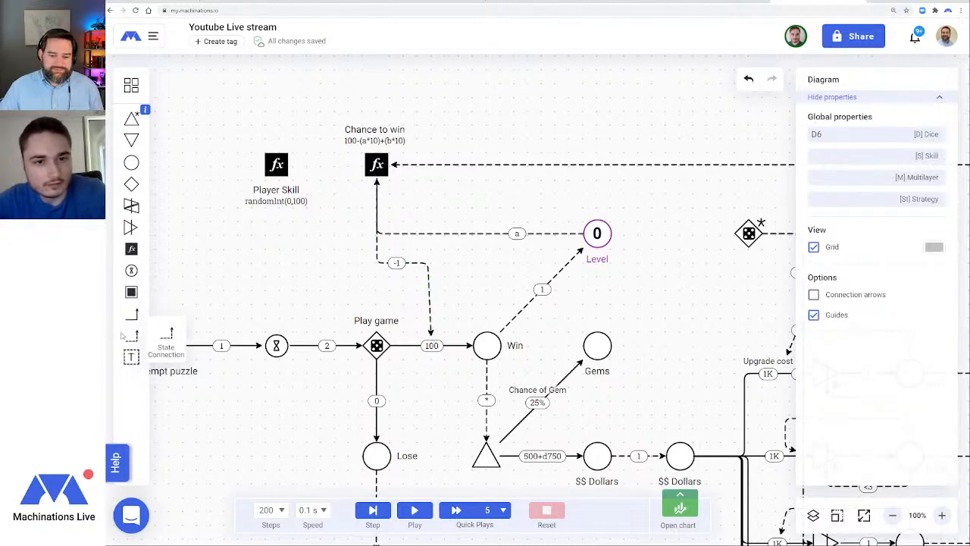
Link the Chance to win register to the Play game–Lose resource connection with a state connection, routing it around the left of Play game
left_click(376, 401)
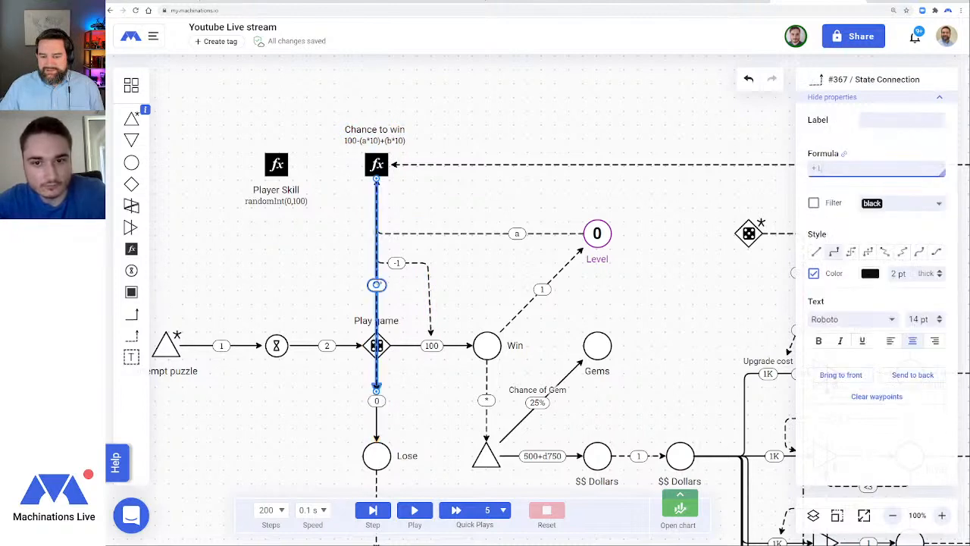
left_click_drag(376, 285, 335, 290)
Set the formula of the state connection from Chance to win to the Win path to +1
left_click(429, 294)
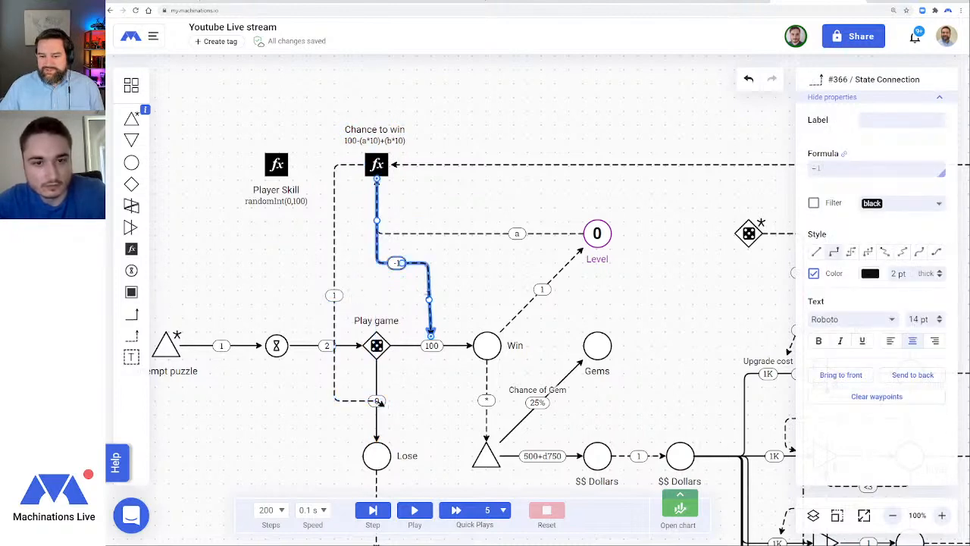
left_click_drag(818, 172, 809, 173)
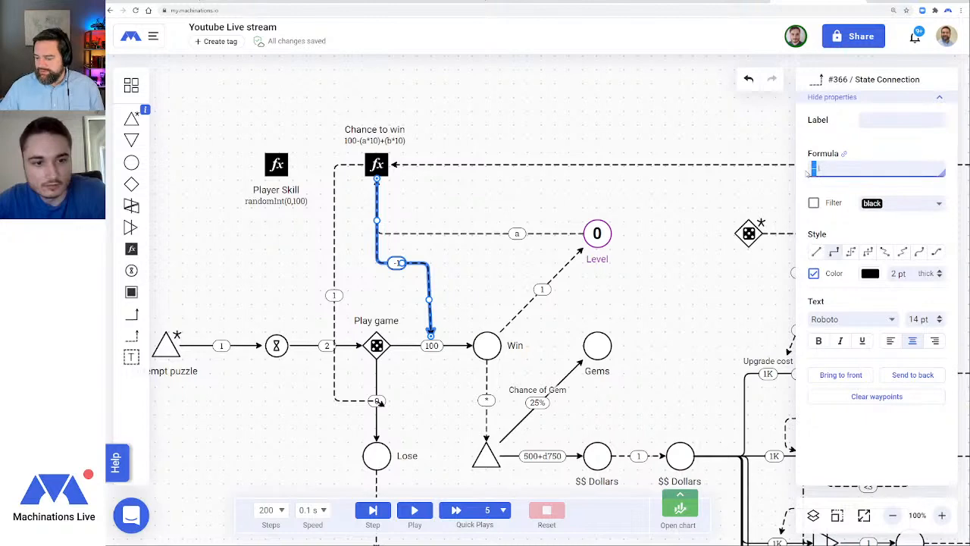
key("BackSpace")
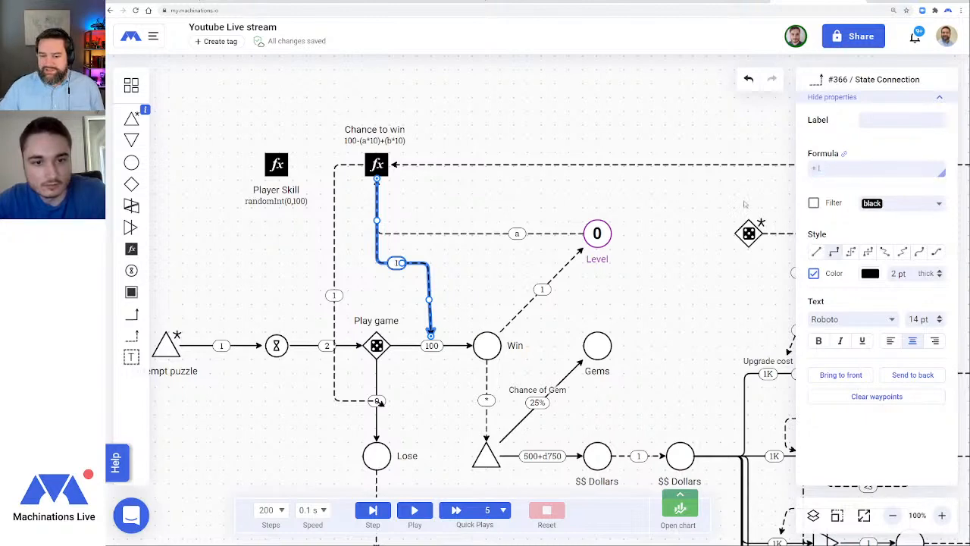
left_click(440, 397)
Set the formula of the Play game–Lose resource connection to 100 and that of the Play game–Win resource connection to 0
left_click(377, 402)
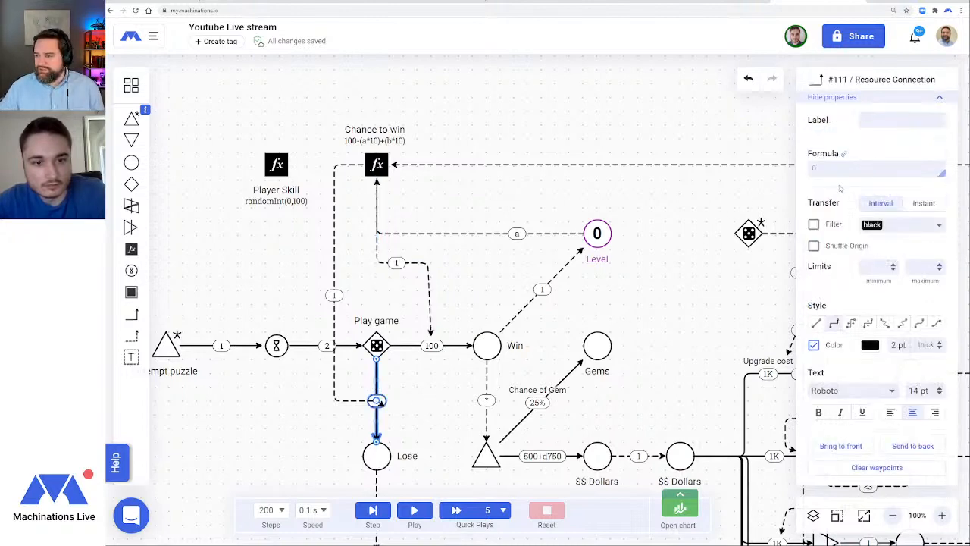
key("BackSpace")
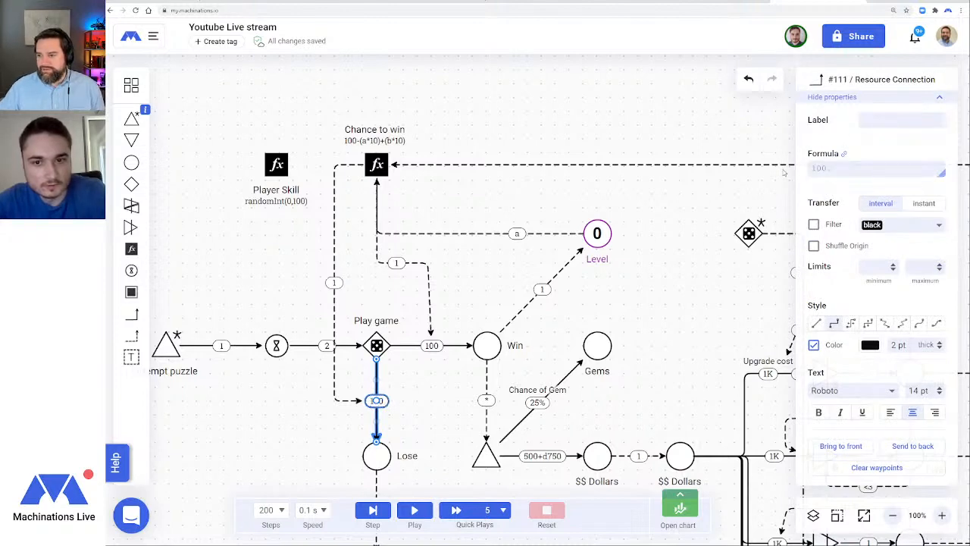
left_click(463, 345)
left_click_drag(842, 169, 789, 175)
key("BackSpace")
key("Return")
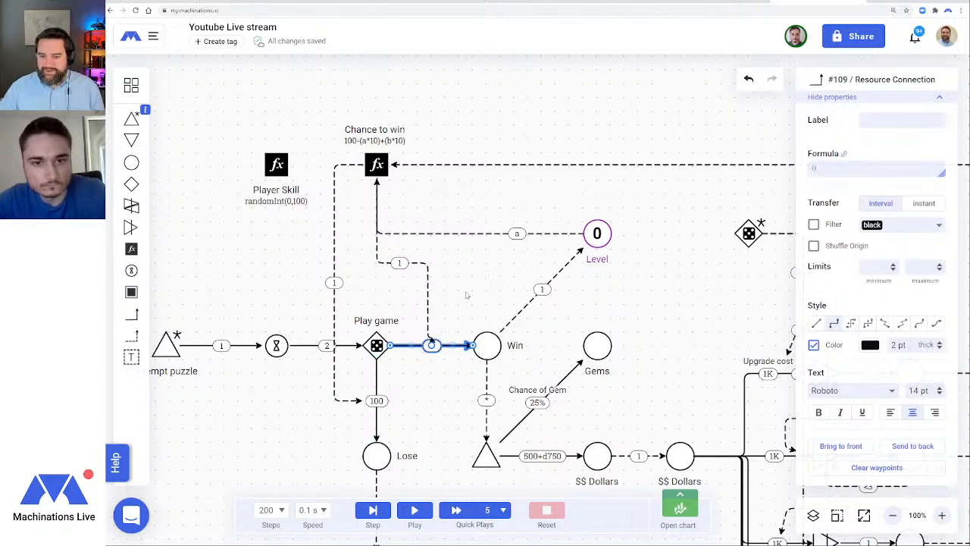
left_click(466, 296)
Set the formula of the state connection from Chance to win to the Lose path to -1
left_click(334, 304)
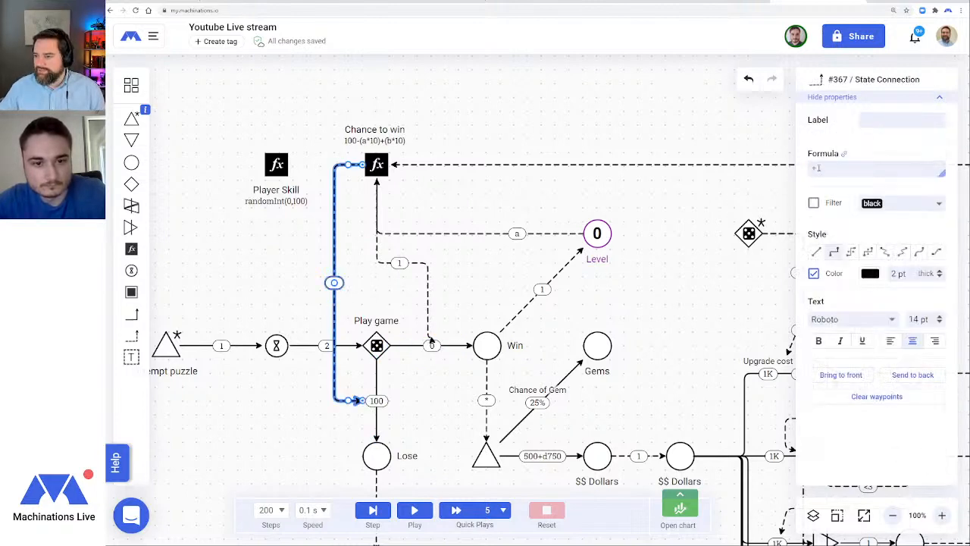
left_click_drag(819, 168, 811, 169)
type("-1")
key("Return")
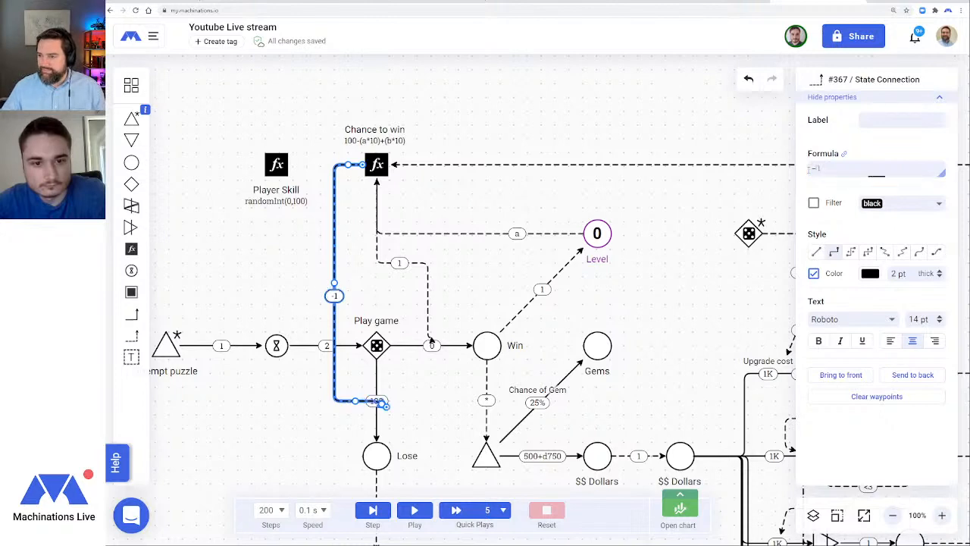
left_click(471, 274)
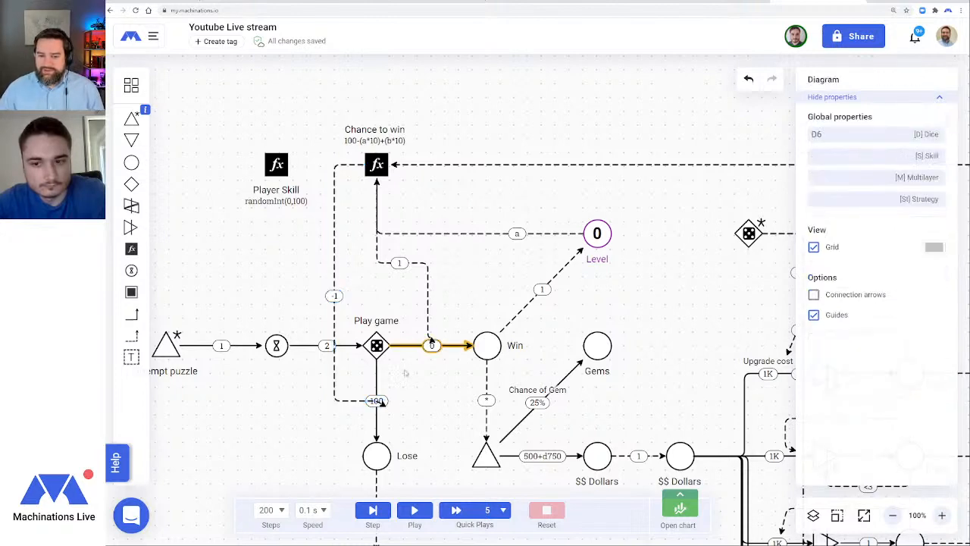
Briefly test-run the simulation, reset it, and set the step speed to 1 s
left_click(414, 512)
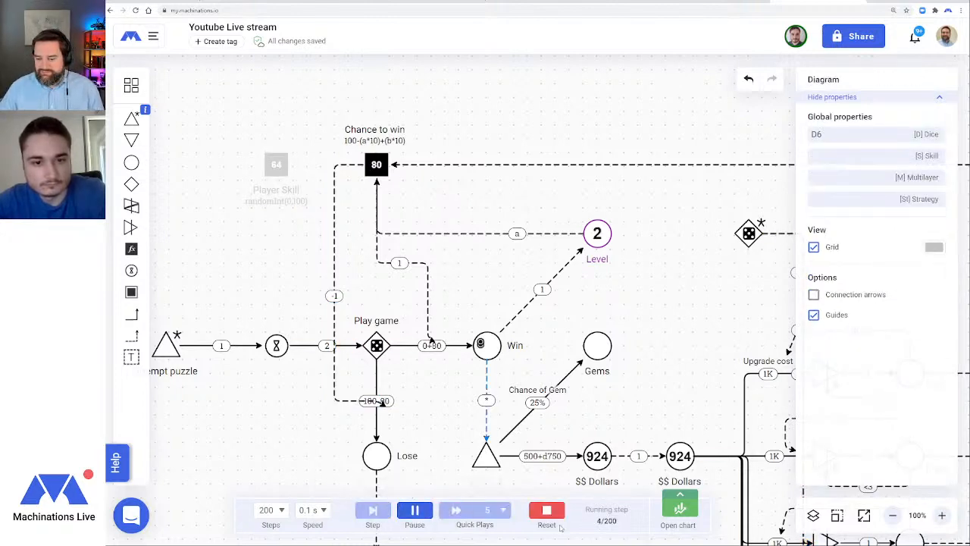
left_click(538, 513)
left_click(312, 509)
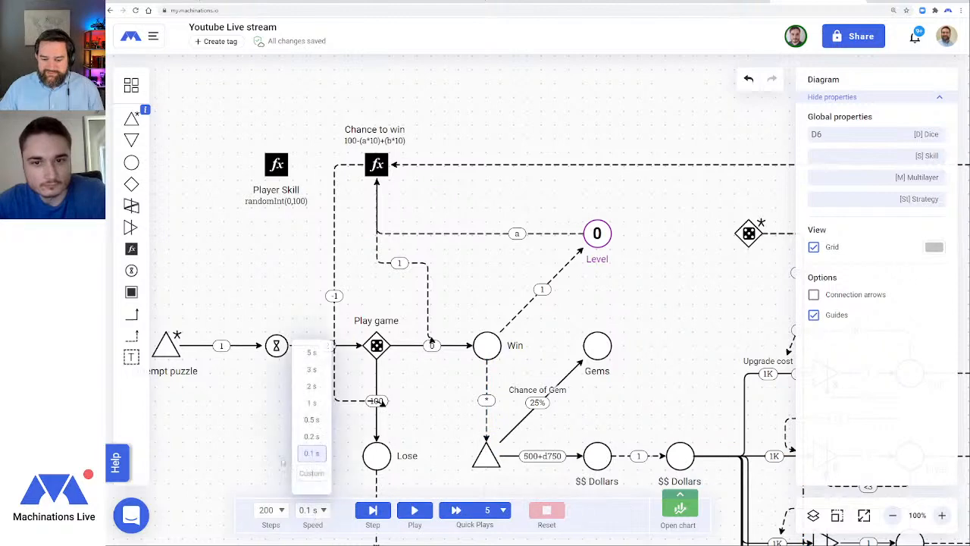
left_click(311, 403)
Run the simulation to examine the chance to win, levels and appliance upgrades as it plays, and reset it
left_click(414, 509)
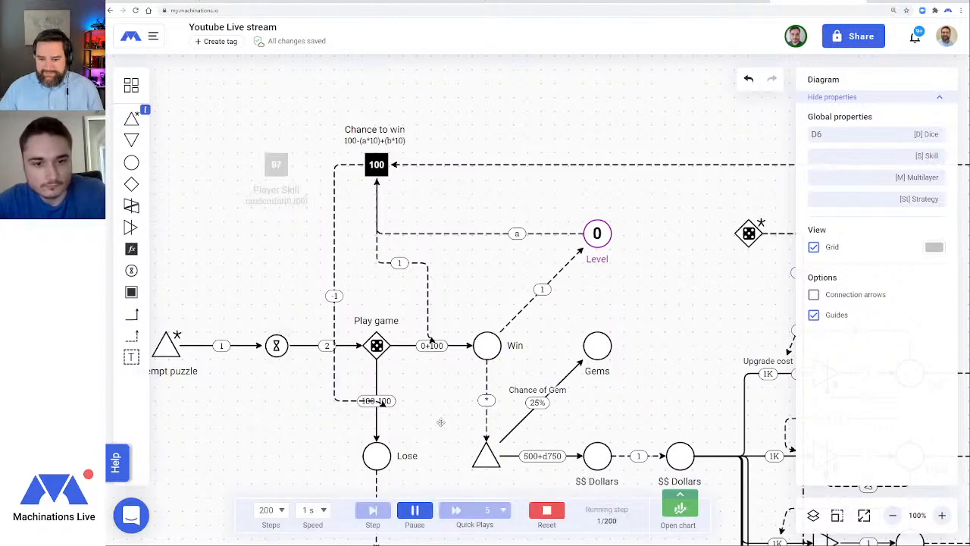
left_click_drag(441, 422, 447, 391)
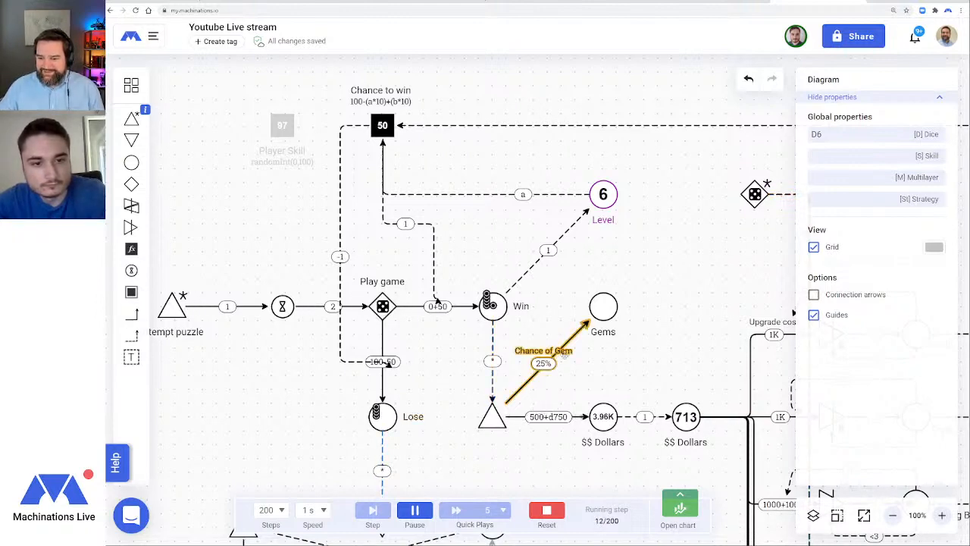
left_click_drag(663, 266, 325, 218)
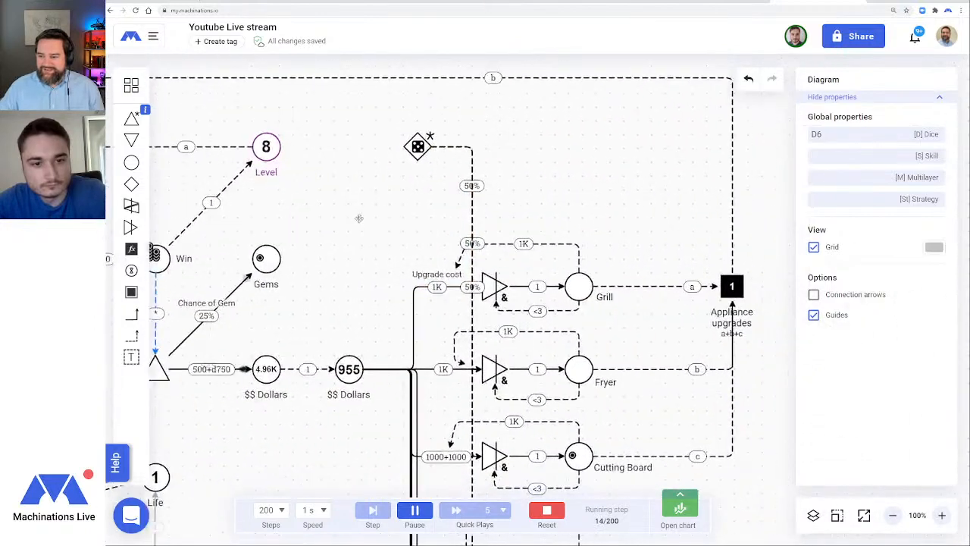
left_click(728, 284)
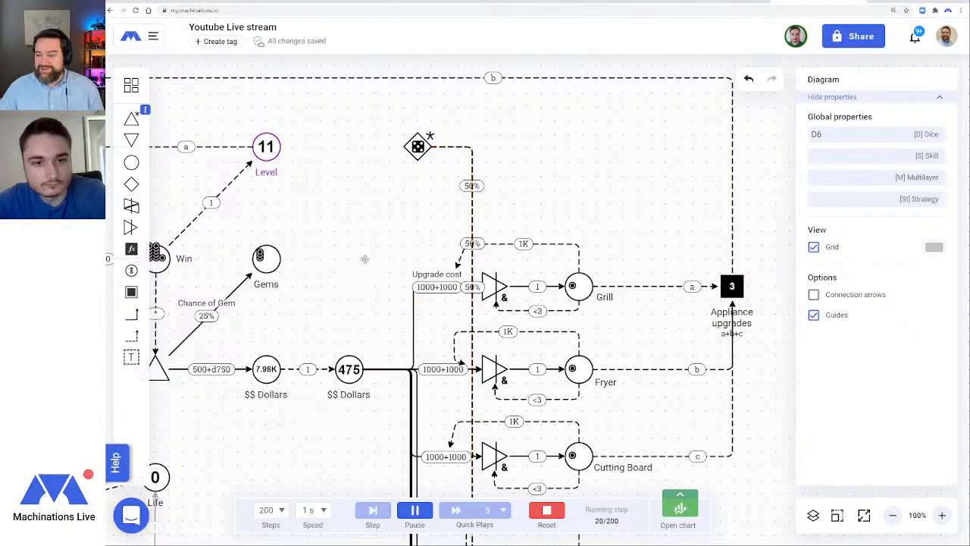
left_click_drag(362, 261, 608, 270)
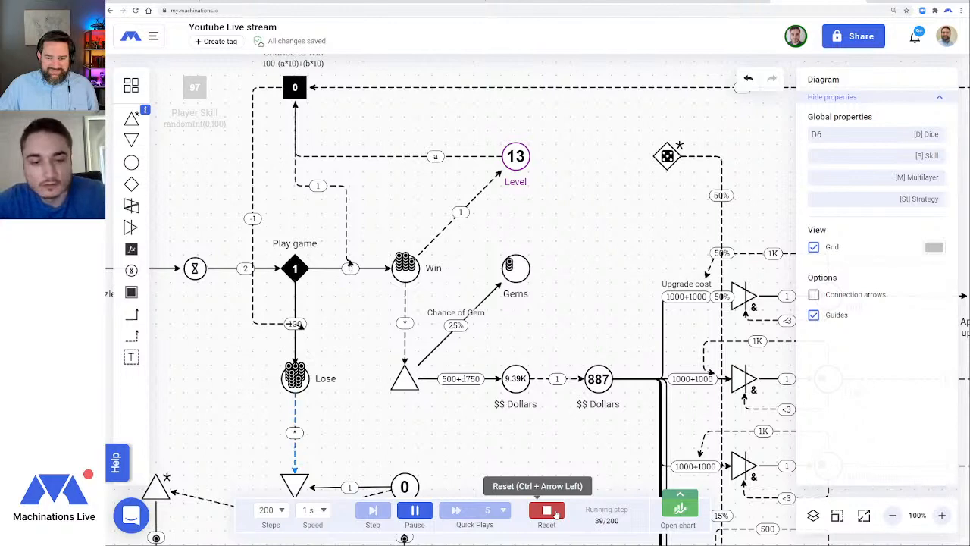
left_click(541, 509)
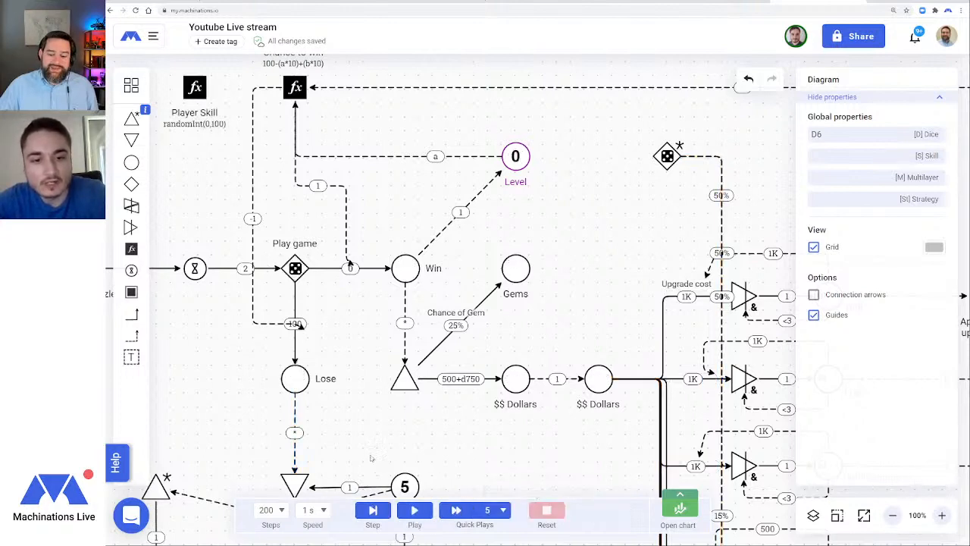
Include the Win pool in the chart and open the execution chart
scroll(371, 474, "down", 3)
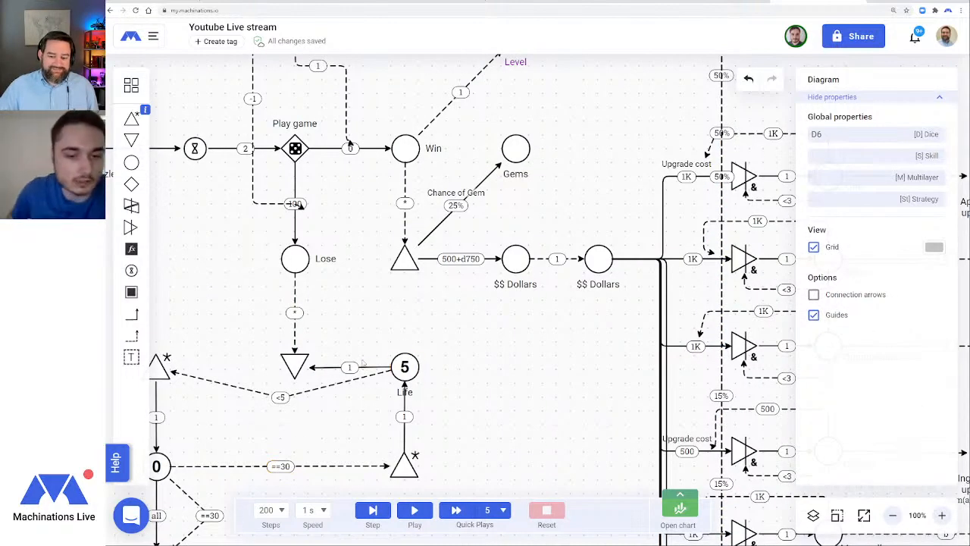
scroll(367, 375, "up", 4)
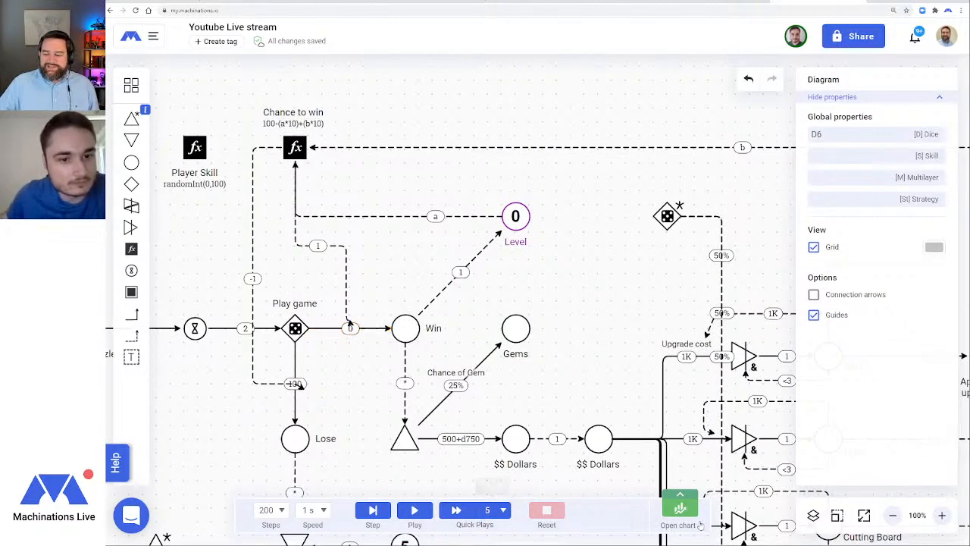
left_click(406, 327)
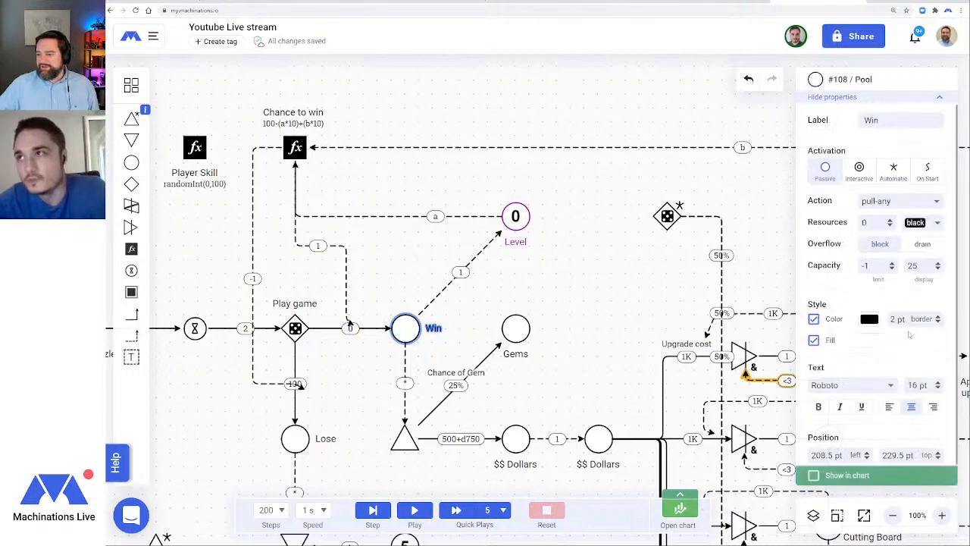
left_click(813, 475)
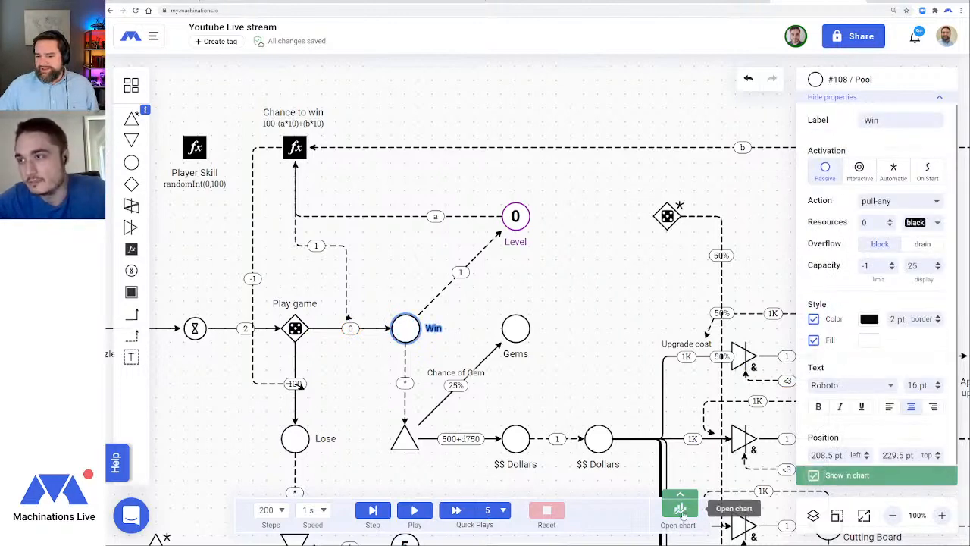
left_click(679, 507)
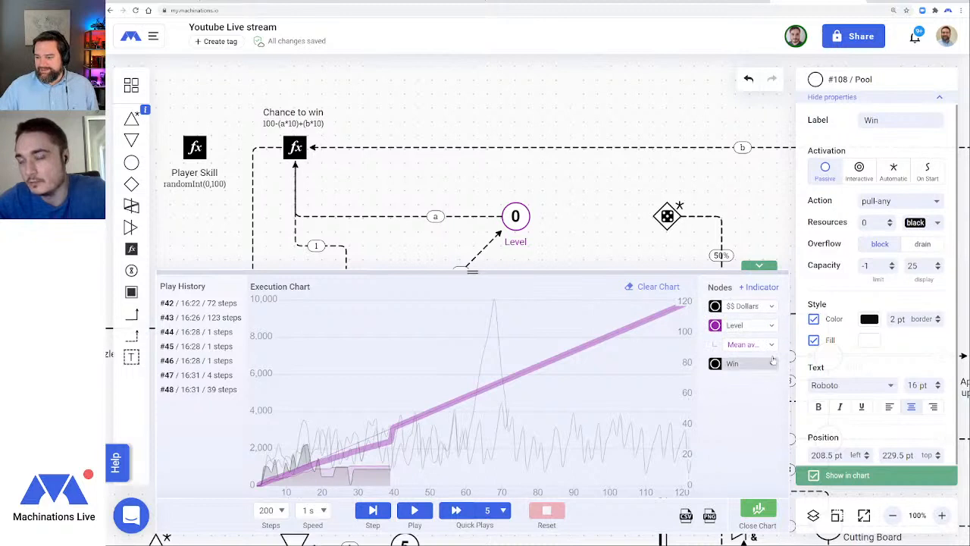
Hide the $$ Dollars and Level series and Level's mean average indicator in the execution chart
left_click(771, 306)
left_click(819, 363)
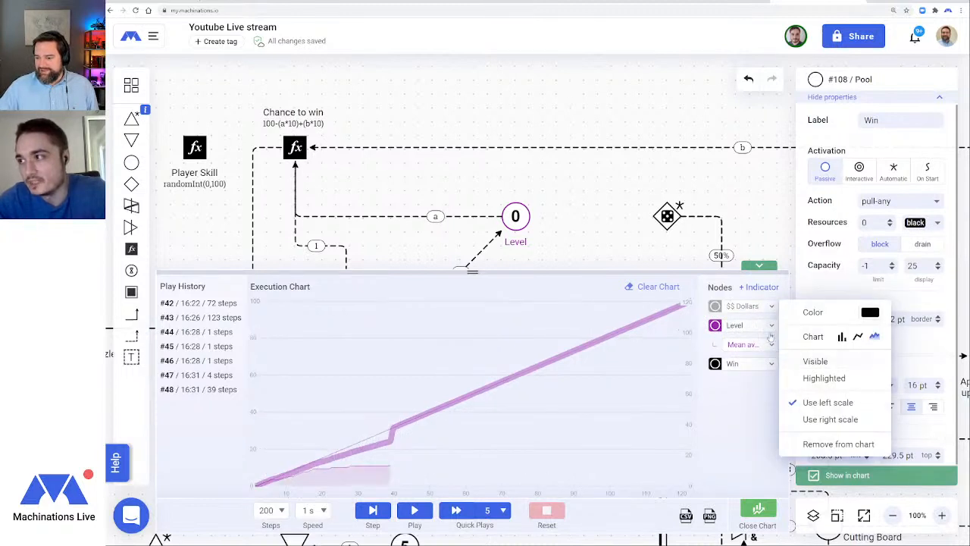
left_click(771, 326)
left_click(817, 381)
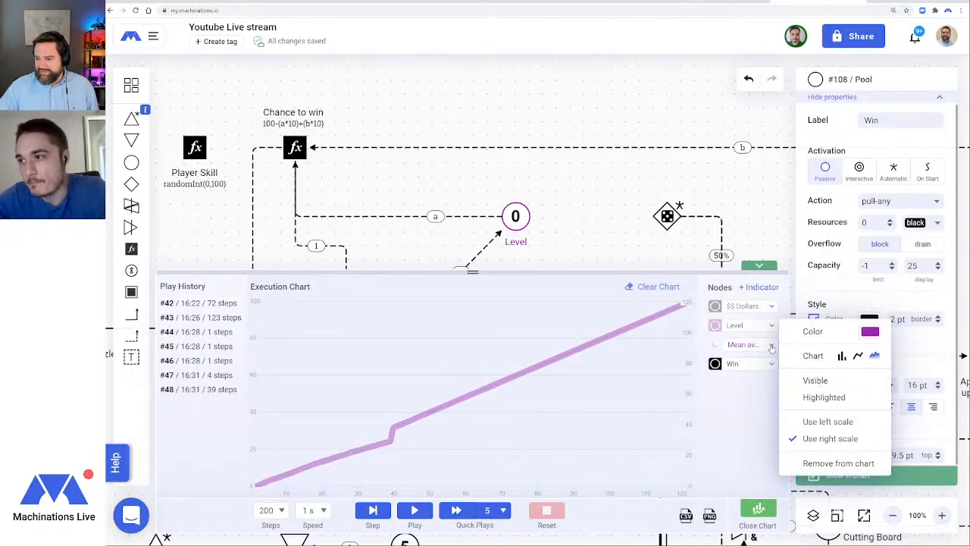
left_click(771, 344)
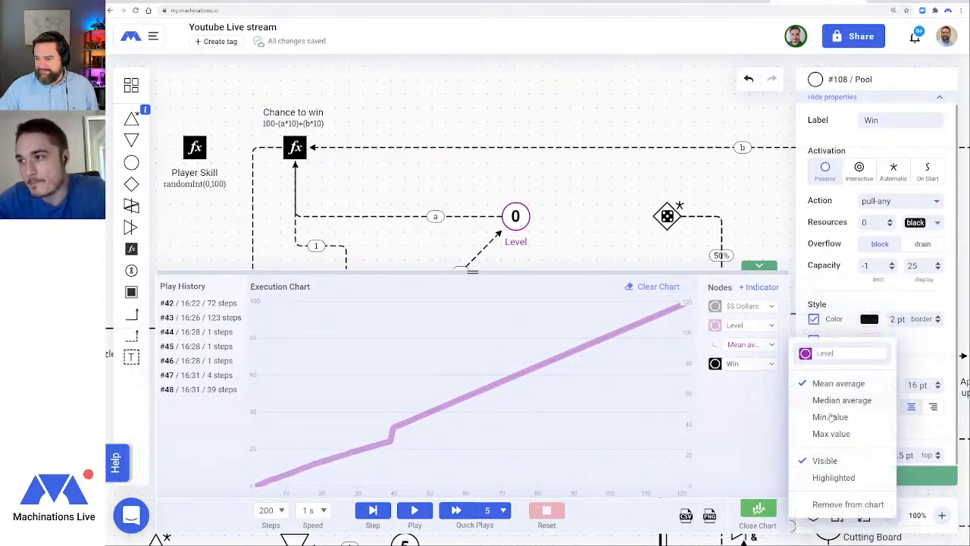
left_click(826, 461)
Run 5 quick plays and add a Mean average indicator for Win to the execution chart
left_click(456, 511)
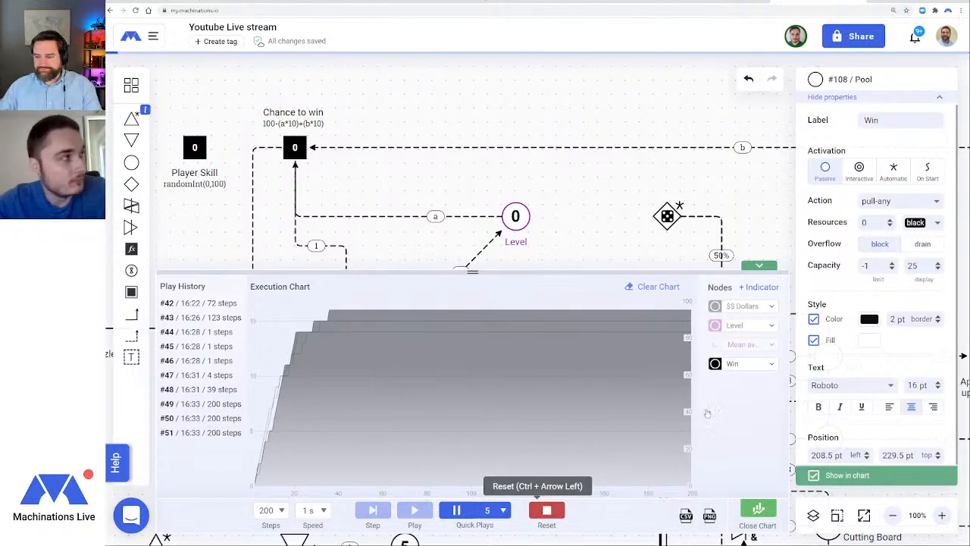
left_click(760, 288)
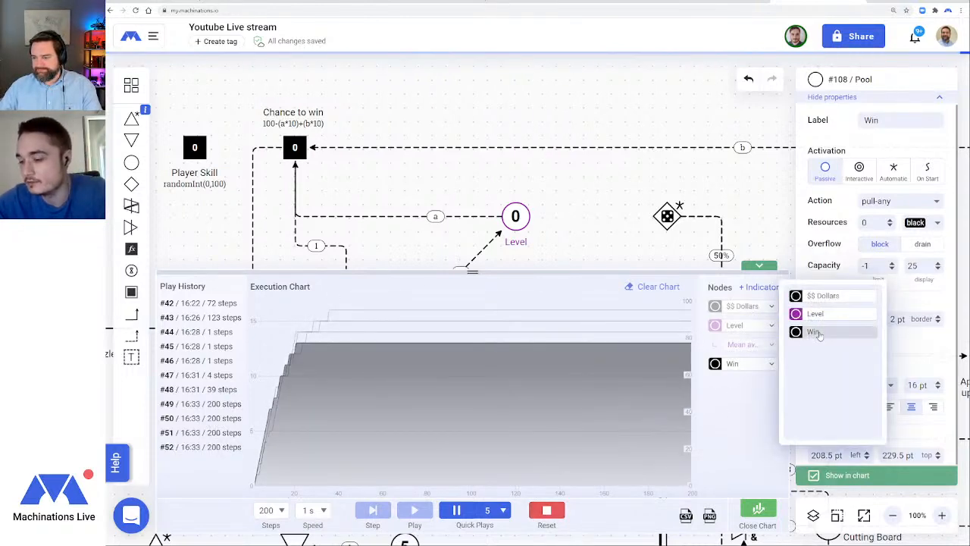
left_click(814, 331)
left_click(826, 325)
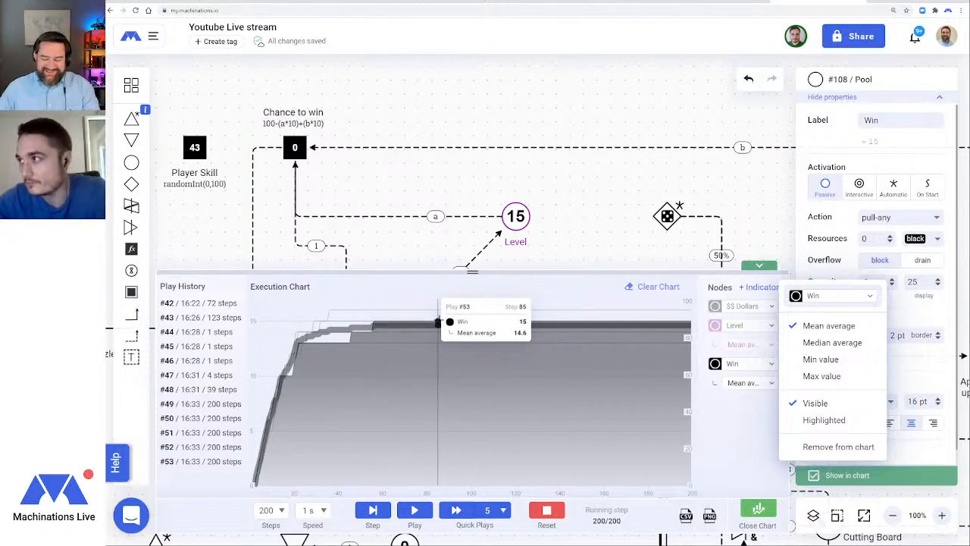
left_click(802, 291)
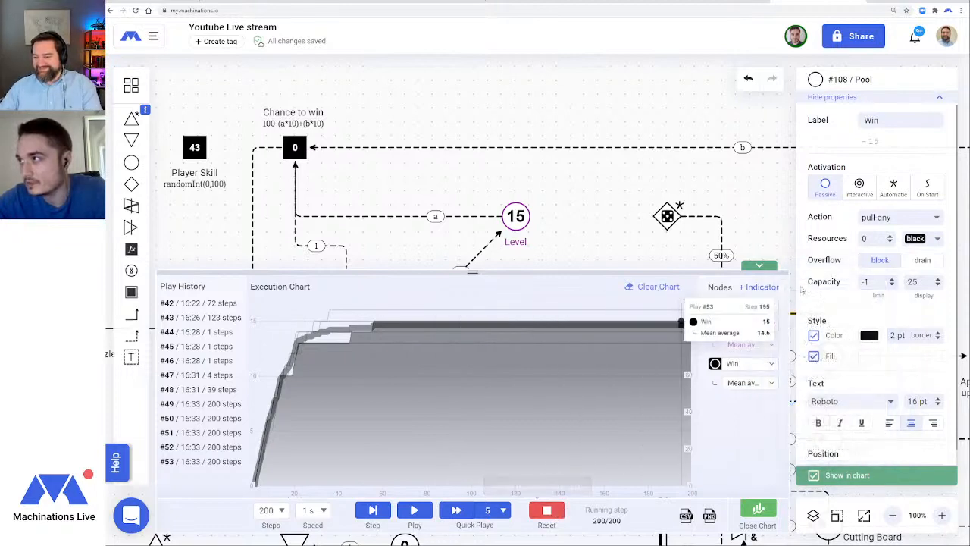
Reset the simulation, clear the execution chart, and run 5 quick plays with the 100-(a*5)+(b*15) chance to win formula
left_click(761, 265)
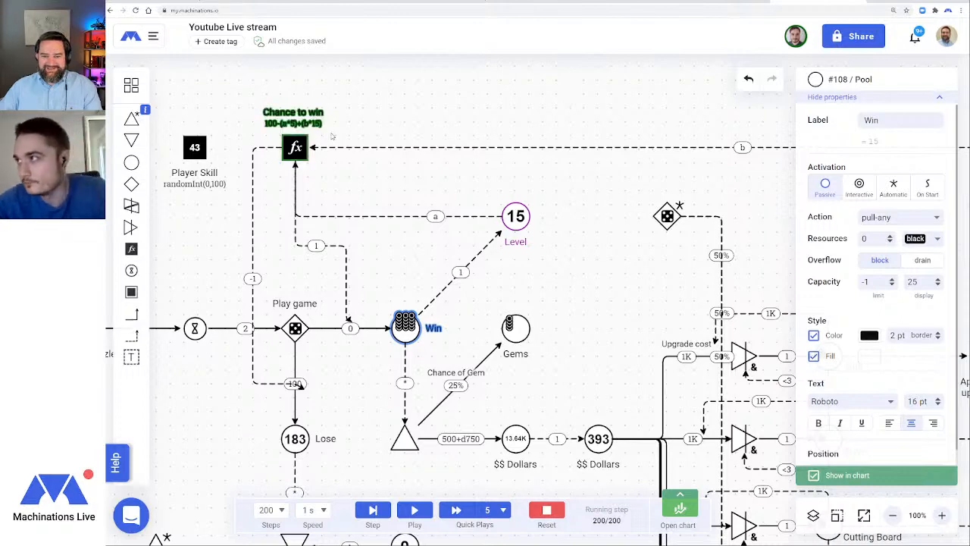
left_click(546, 511)
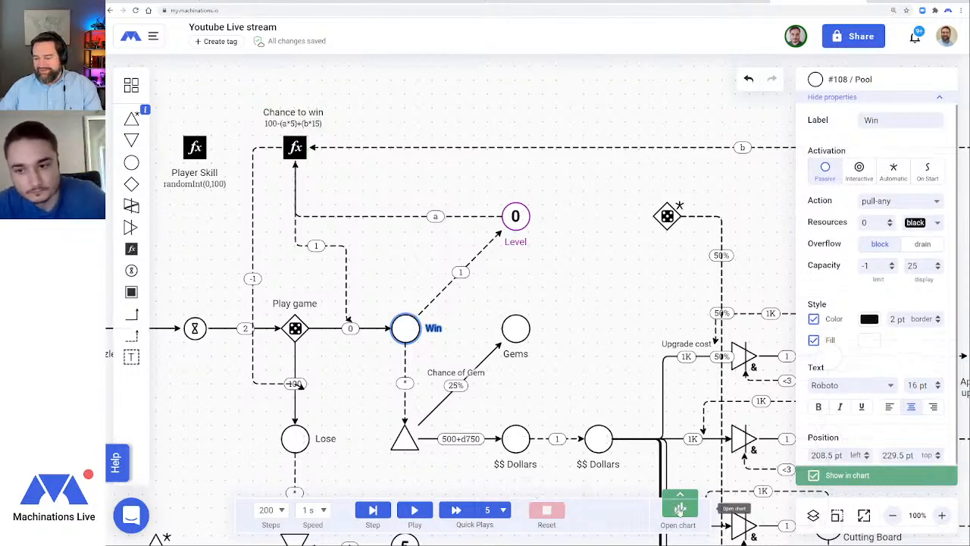
left_click(678, 504)
left_click(663, 287)
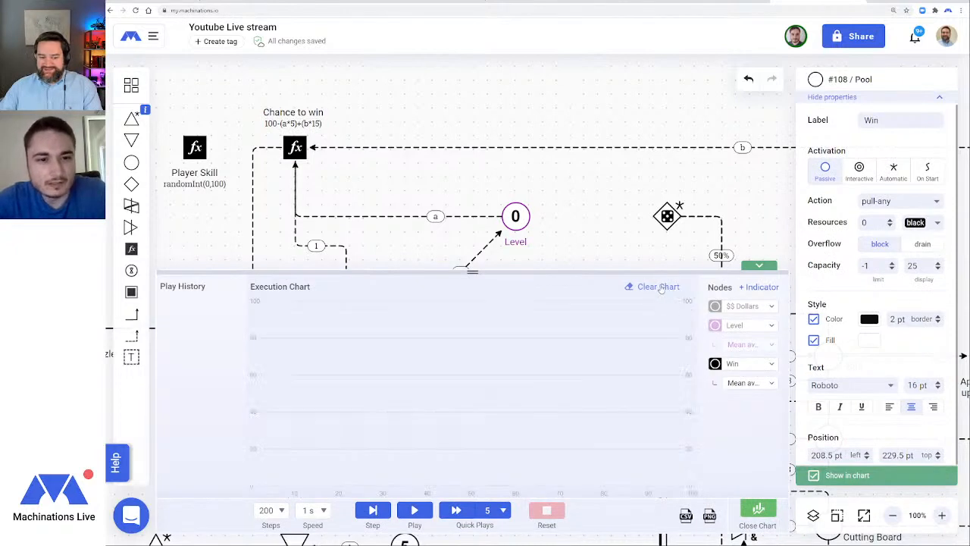
left_click(456, 510)
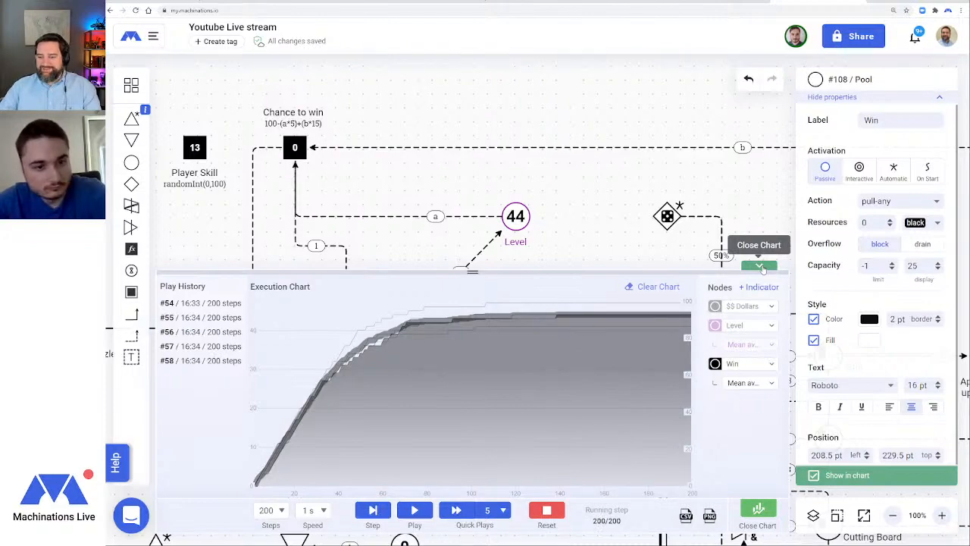
Examine the appliance upgrades, win and lose pools, and the Win curve in the execution chart after the quick plays
left_click(762, 267)
left_click_drag(645, 299, 335, 192)
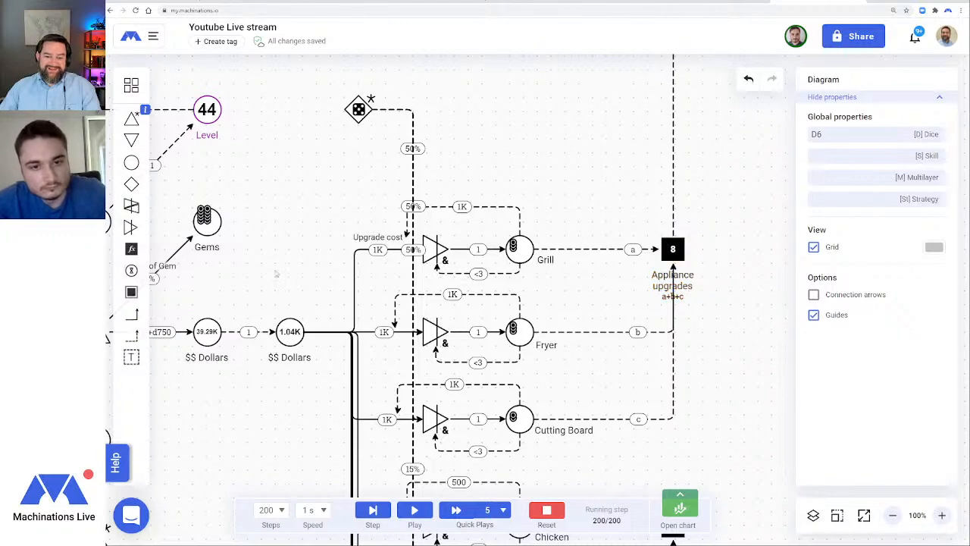
left_click_drag(275, 255, 534, 306)
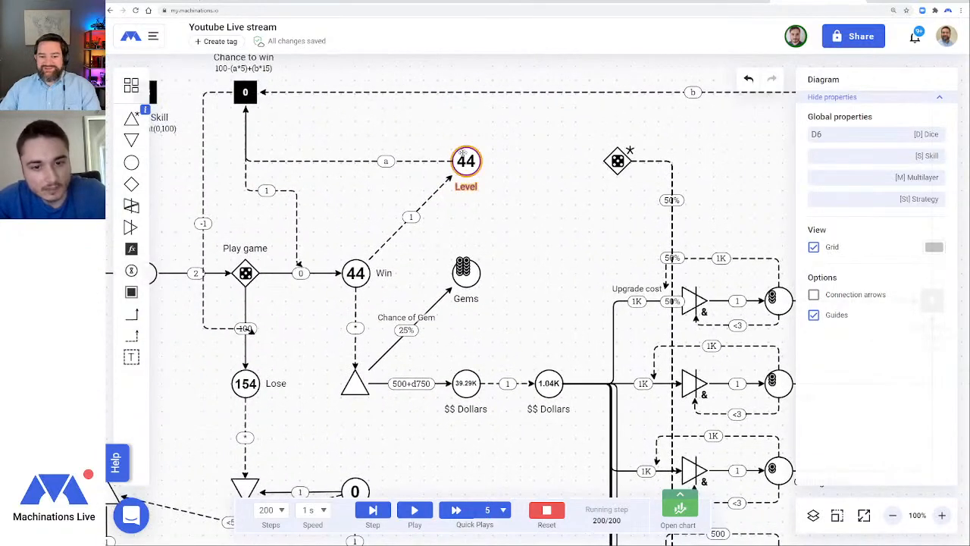
left_click(686, 516)
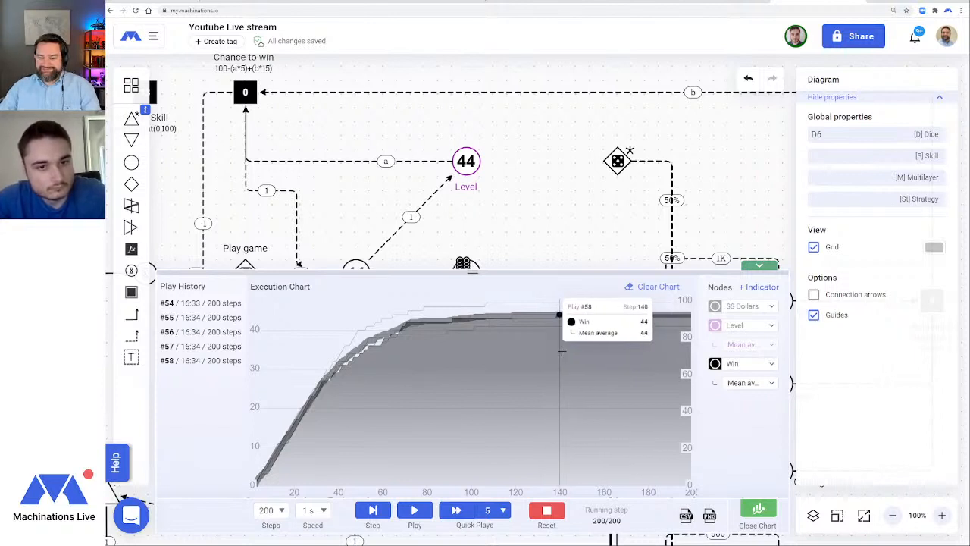
left_click(760, 266)
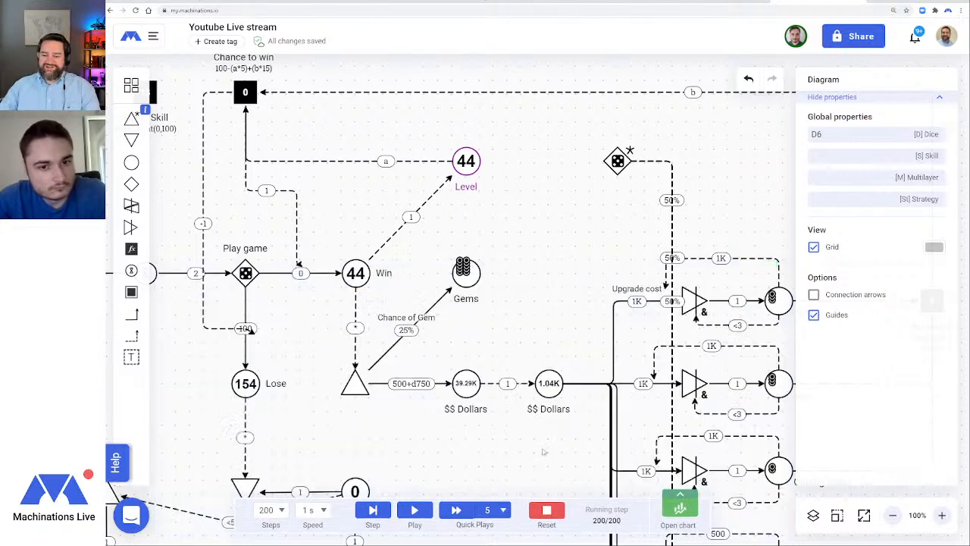
left_click_drag(367, 443, 454, 457)
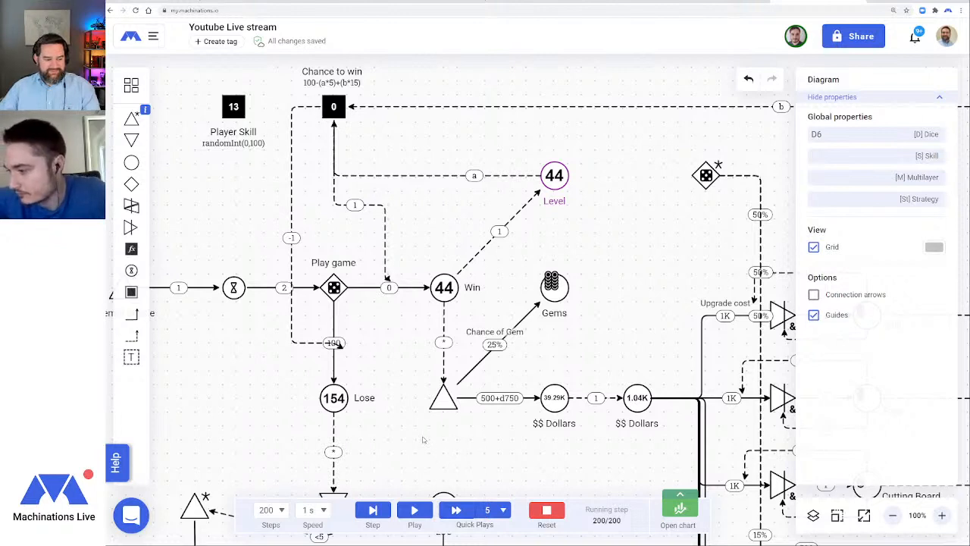
Add a state connection with formula c from the Player Skill register to the Chance to win register
left_click_drag(383, 338, 448, 377)
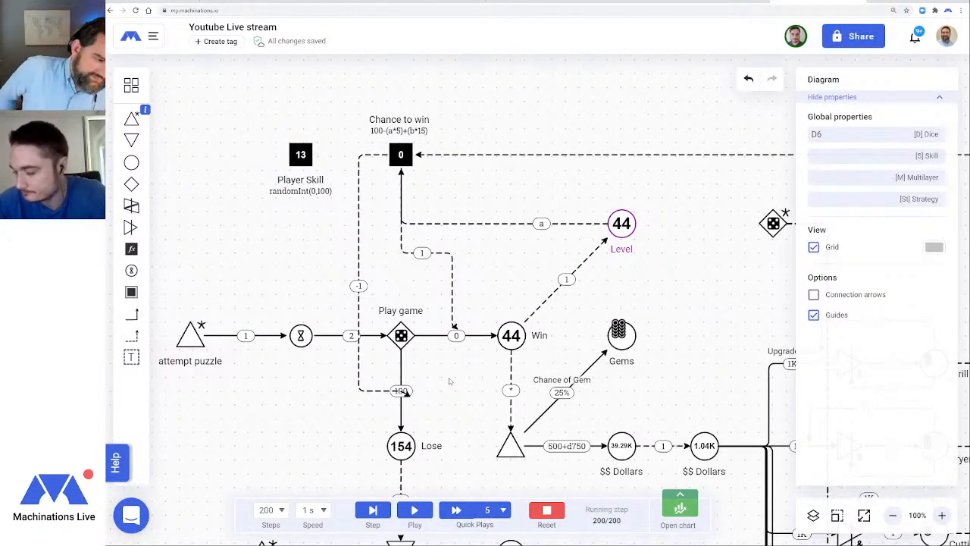
left_click(300, 155)
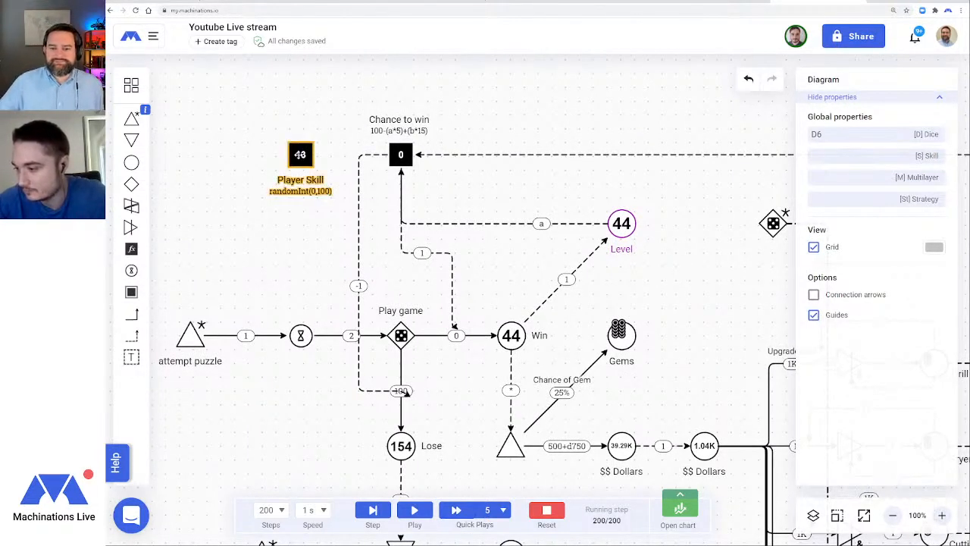
left_click(288, 273)
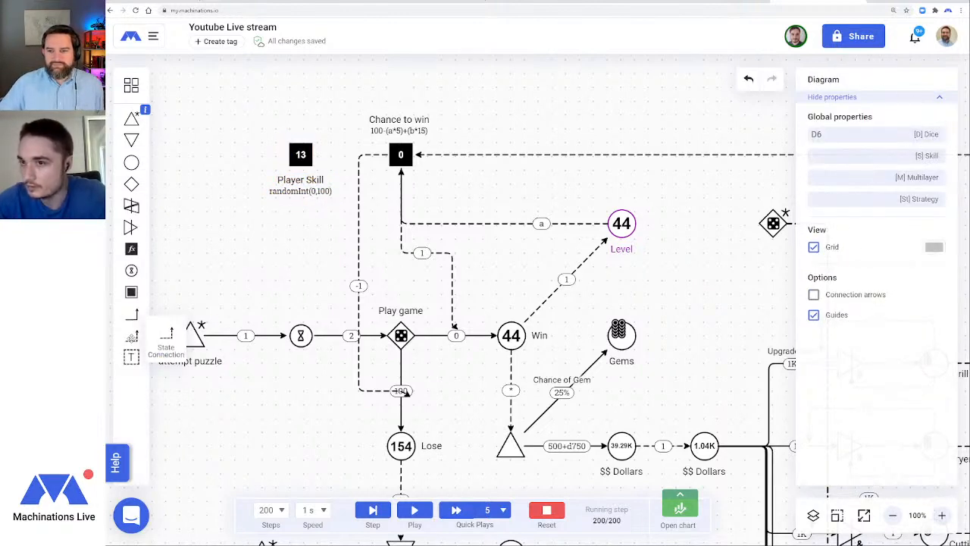
left_click_drag(300, 155, 276, 269)
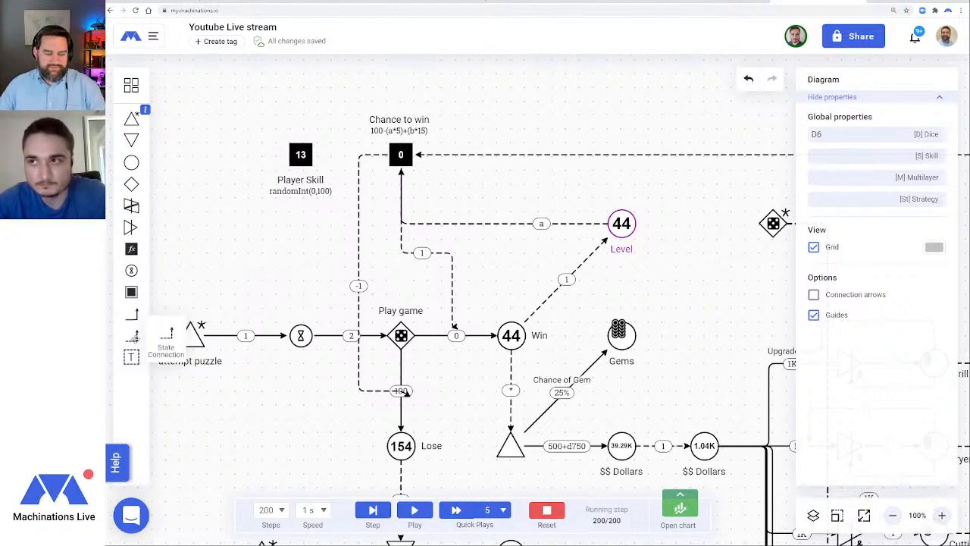
left_click(151, 336)
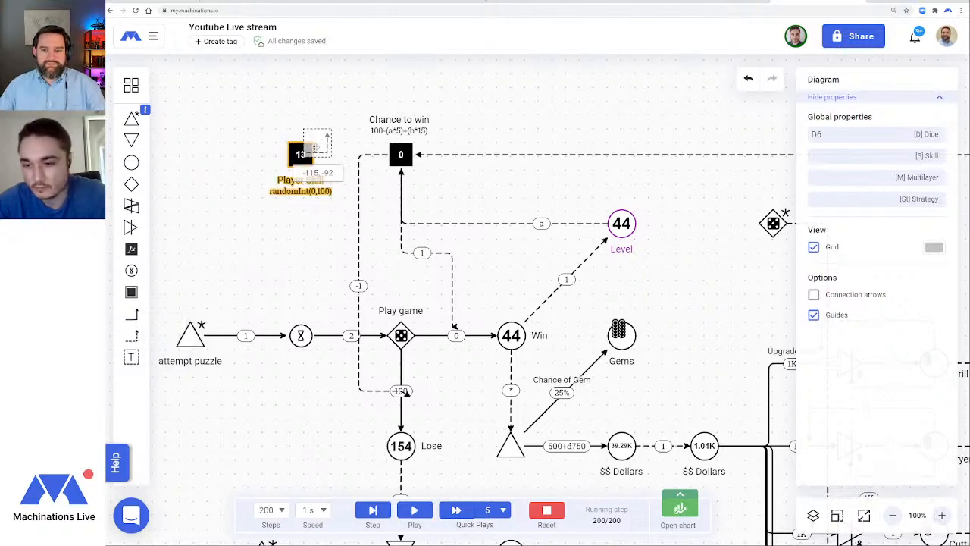
left_click_drag(301, 155, 398, 154)
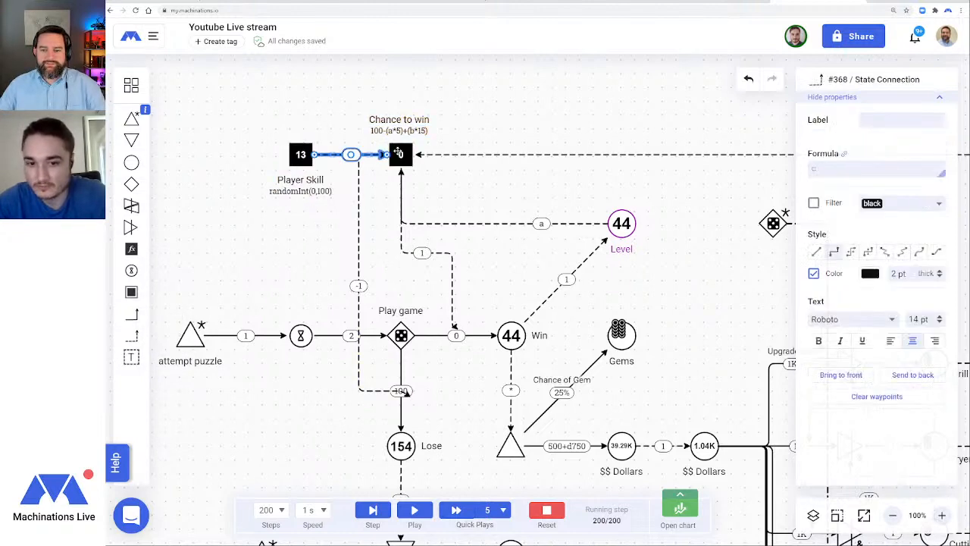
left_click(314, 229)
Set the Chance to win register's formula to 100-(a*5)+(b*15)+c
left_click(402, 153)
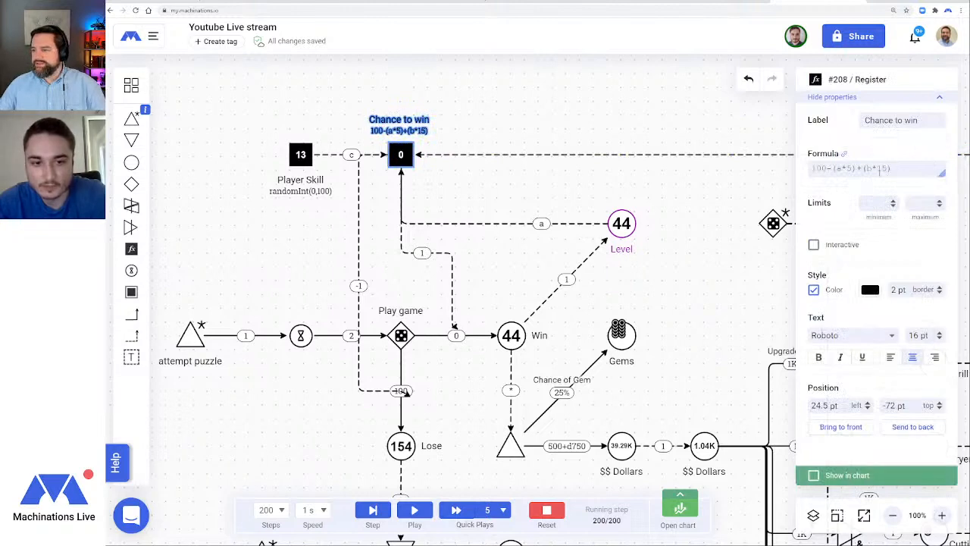
left_click(912, 168)
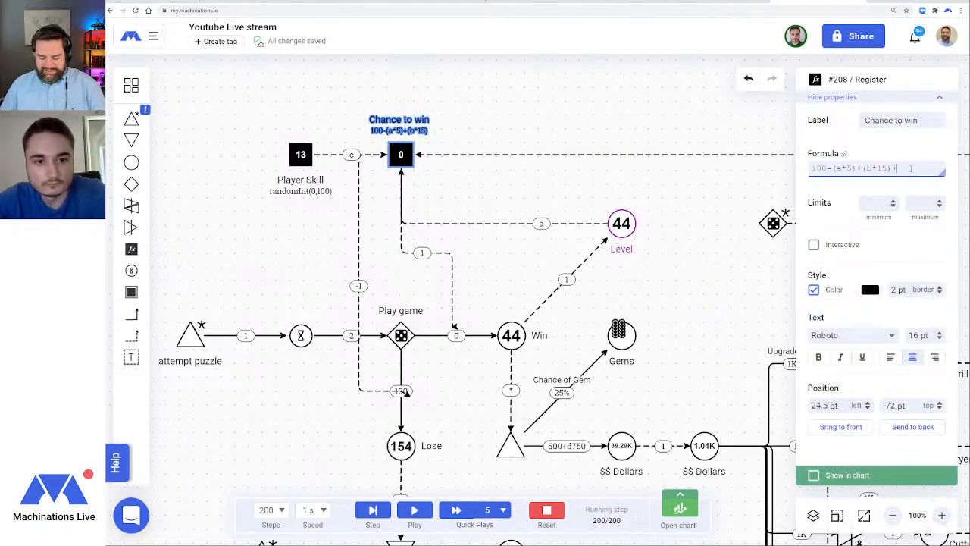
key("Return")
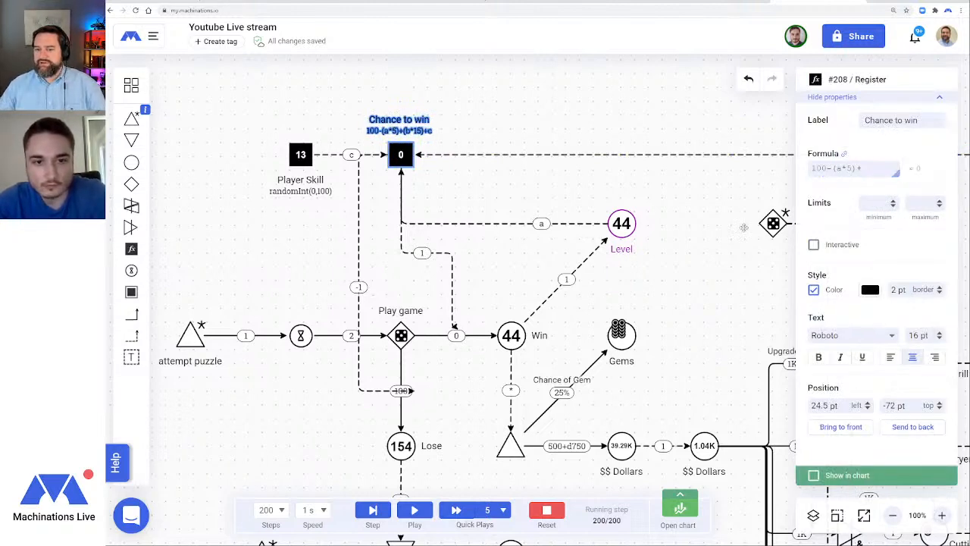
left_click(561, 189)
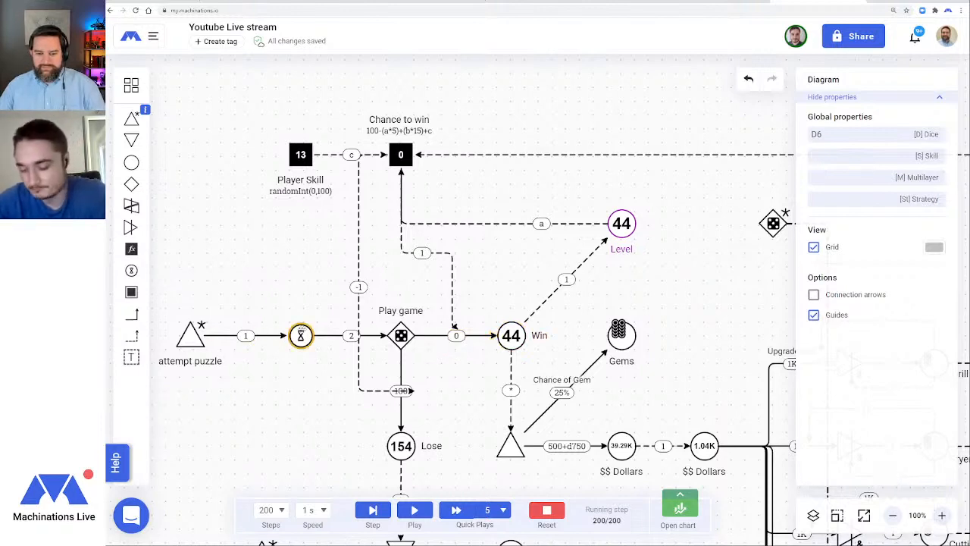
Try a state connection with formula <0 from the delay back to the attempt puzzle source, and delete it
left_click(301, 334)
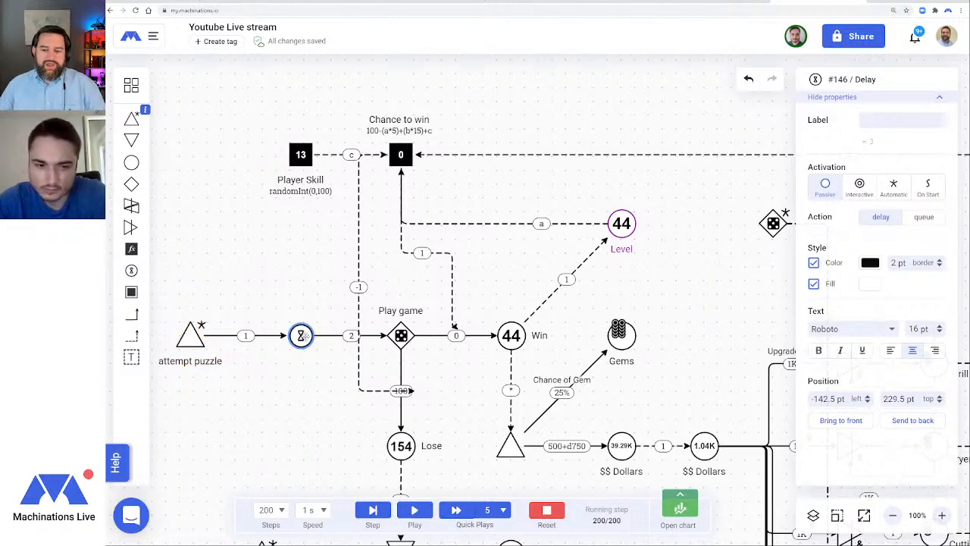
left_click(194, 338)
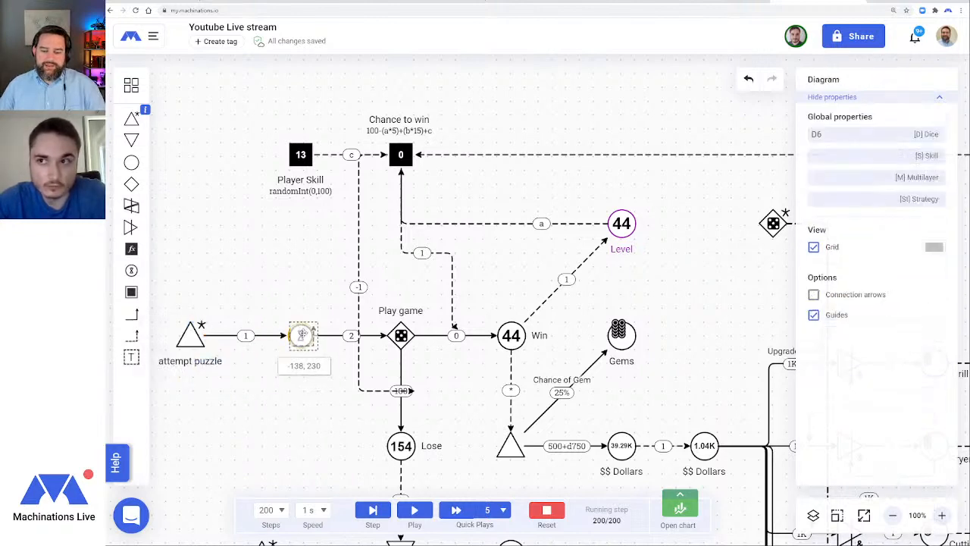
mouse_move(300, 335)
left_mouse_down()
mouse_move(194, 338)
mouse_move(245, 316)
mouse_move(244, 294)
left_mouse_up()
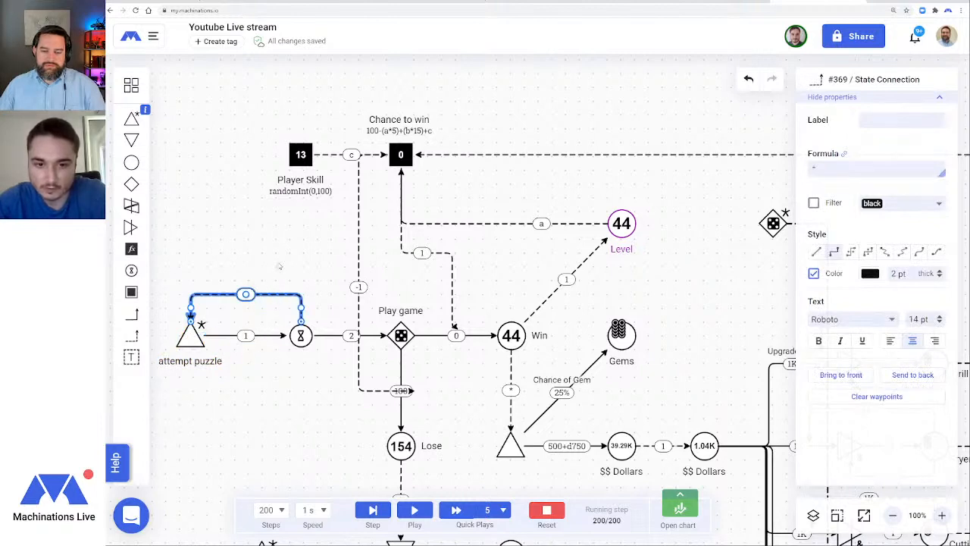
left_click(279, 266)
left_click(267, 294)
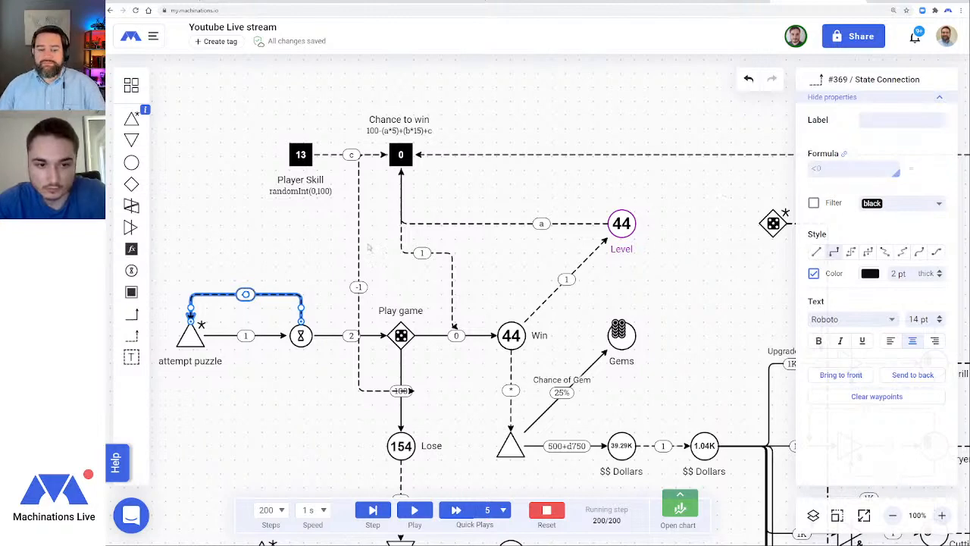
left_click(286, 262)
left_click(286, 294)
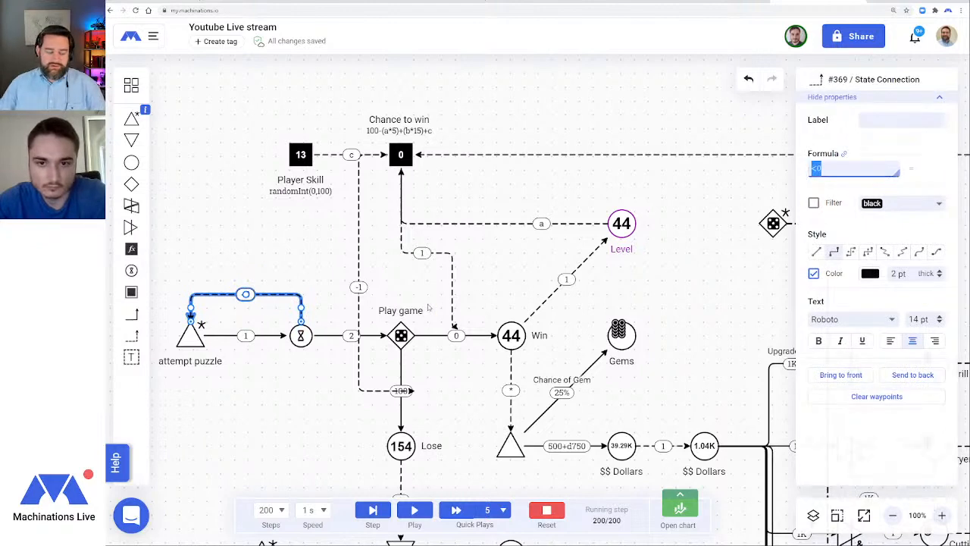
left_click(291, 274)
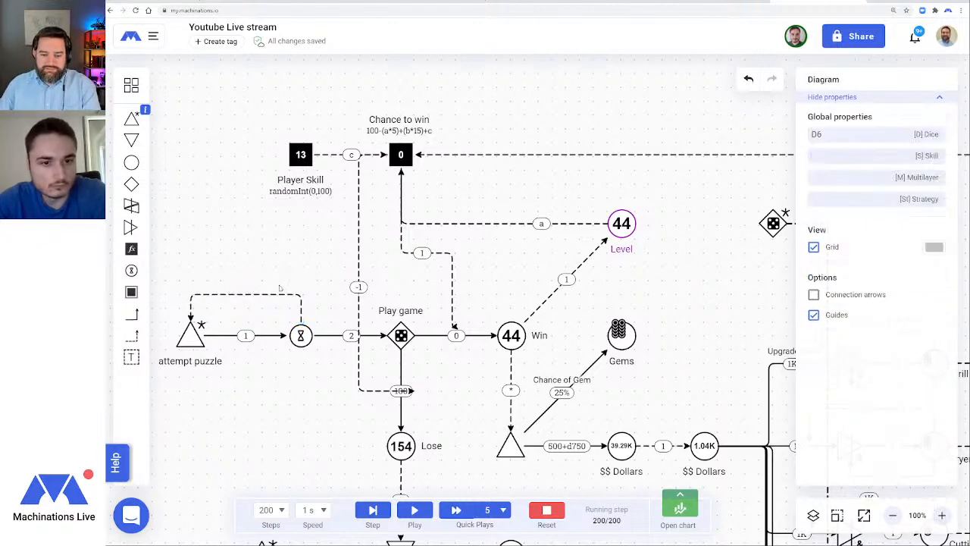
left_click(281, 293)
key("Delete")
Set the delay between attempt puzzle and Play game to queue and test it with a simulation run, resetting at the end
left_click(305, 337)
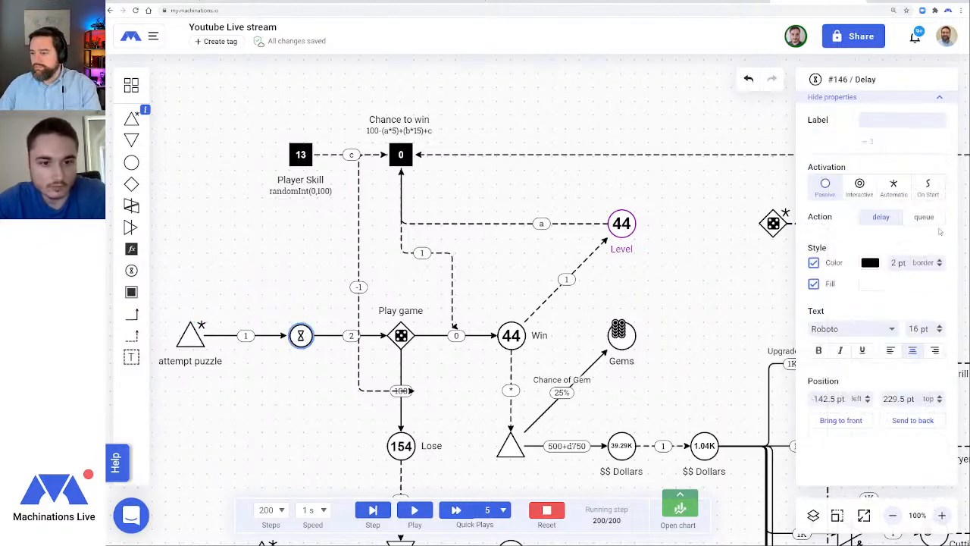
left_click(925, 218)
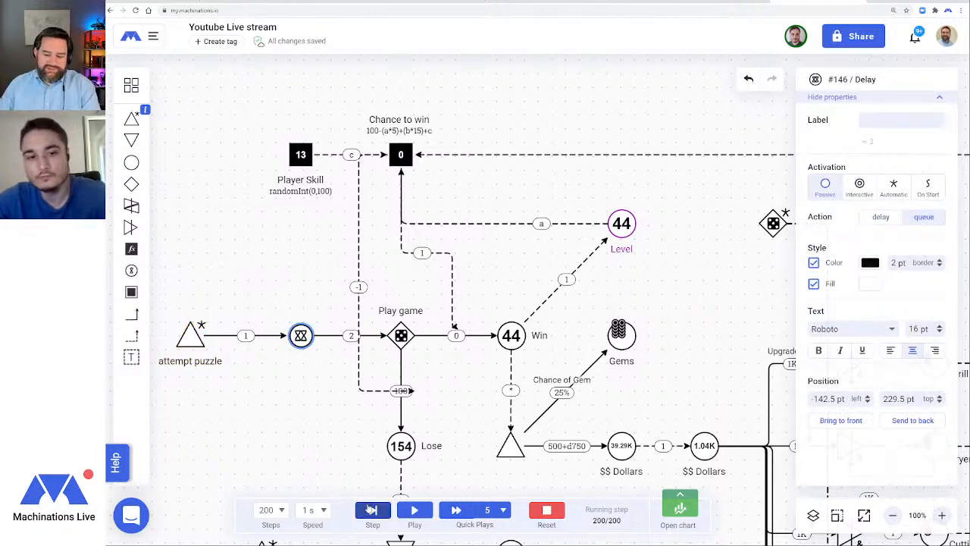
left_click(413, 510)
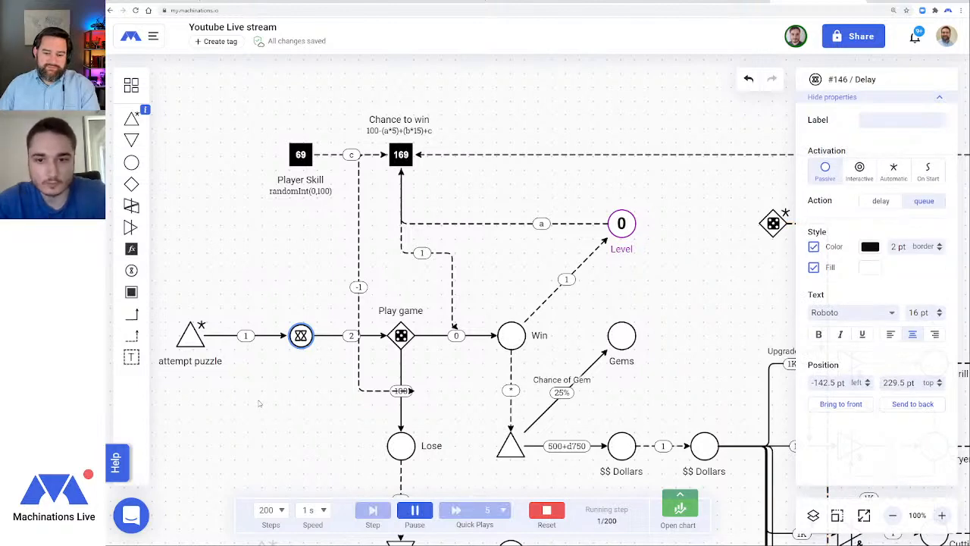
left_click(546, 510)
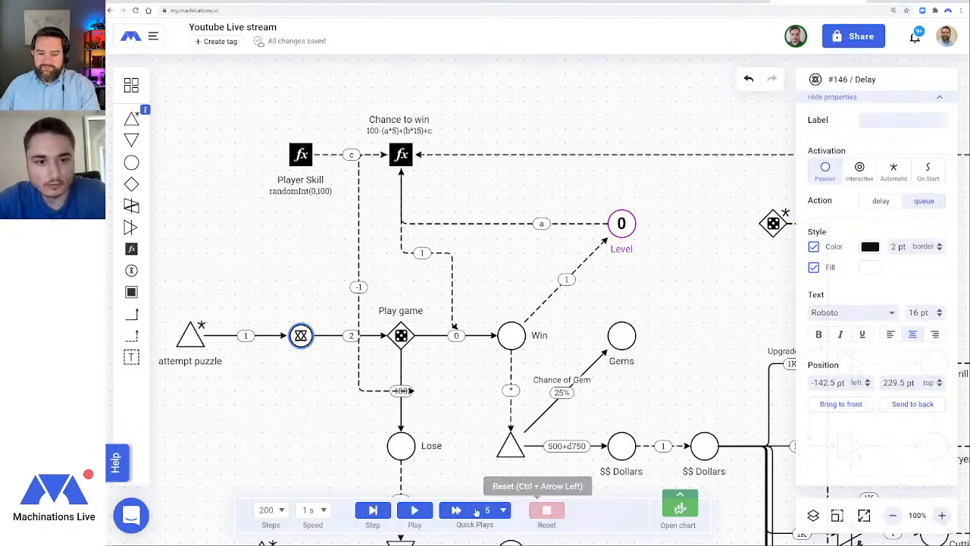
left_click(415, 511)
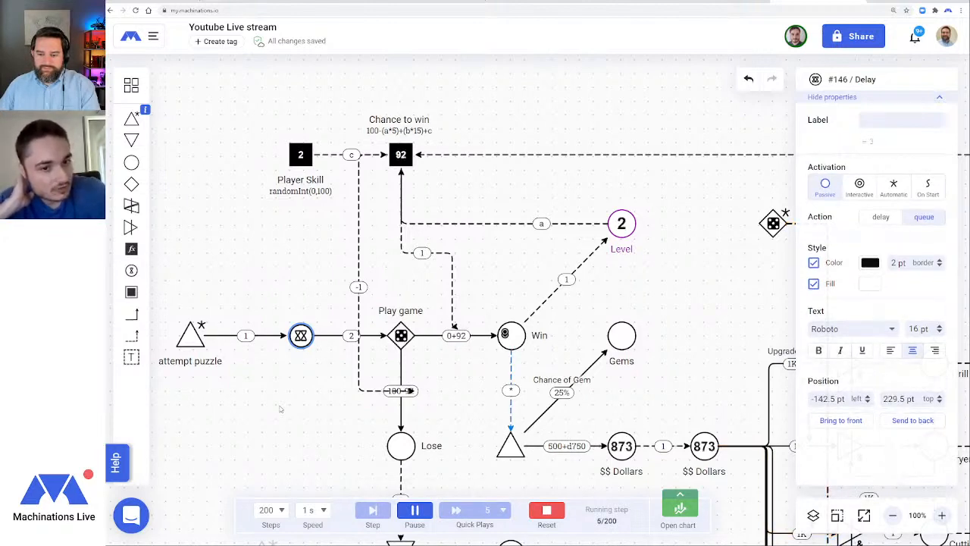
scroll(279, 409, "down", 3)
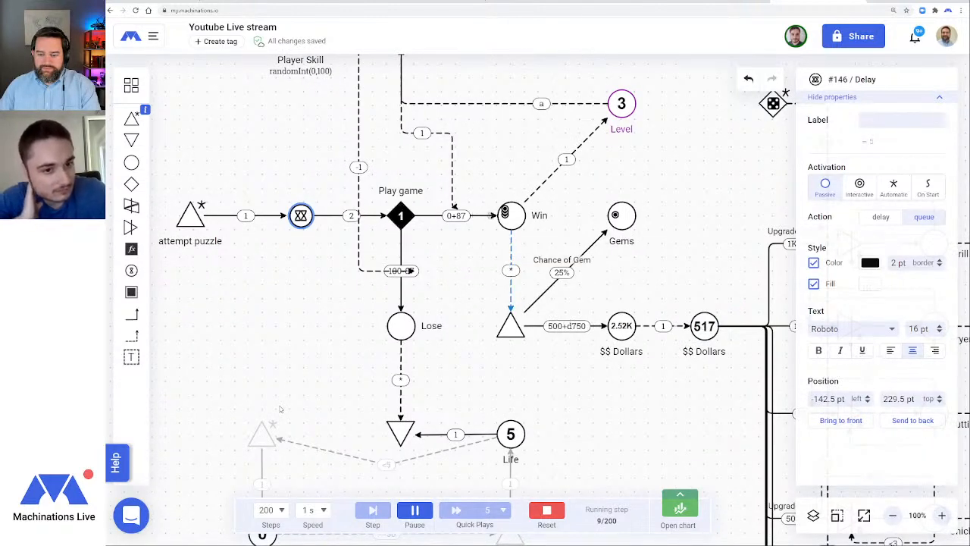
left_click(546, 515)
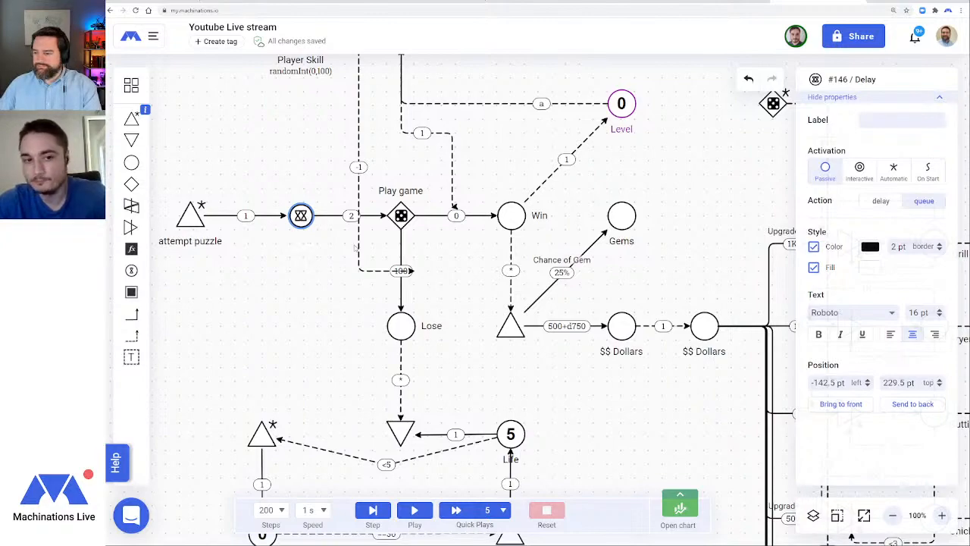
Add a test branch from the attempt puzzle source through a new delay into a new pool, opposite the Play game path
left_click_drag(291, 290, 654, 359)
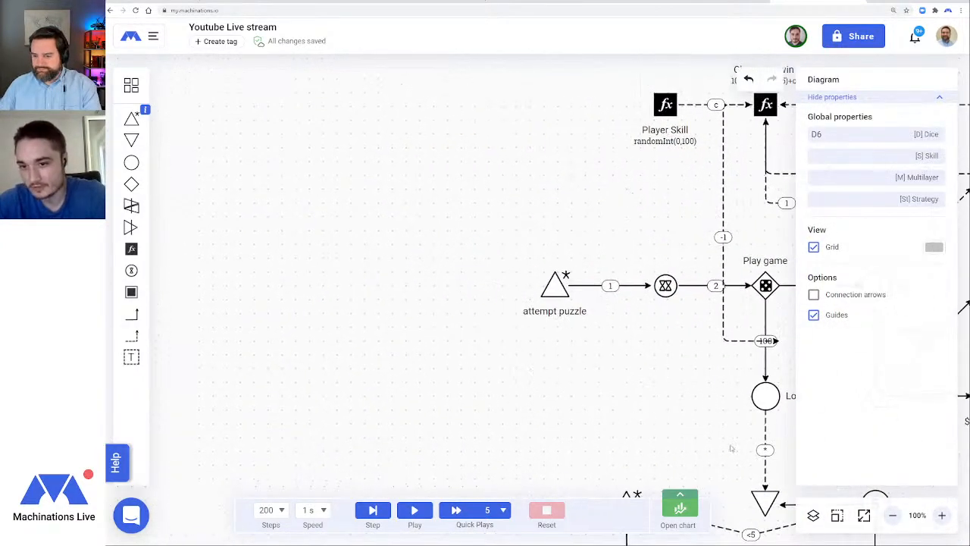
left_click(942, 515)
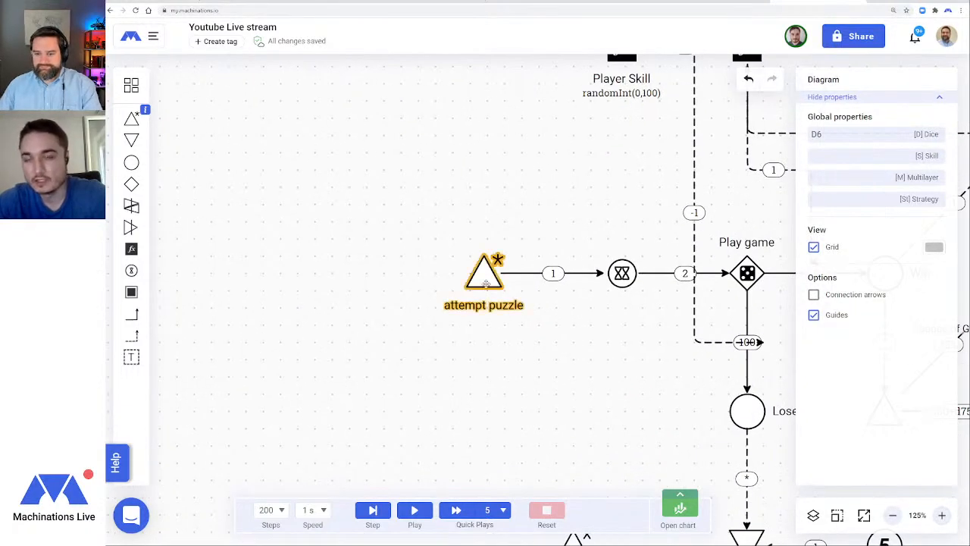
left_click(483, 273)
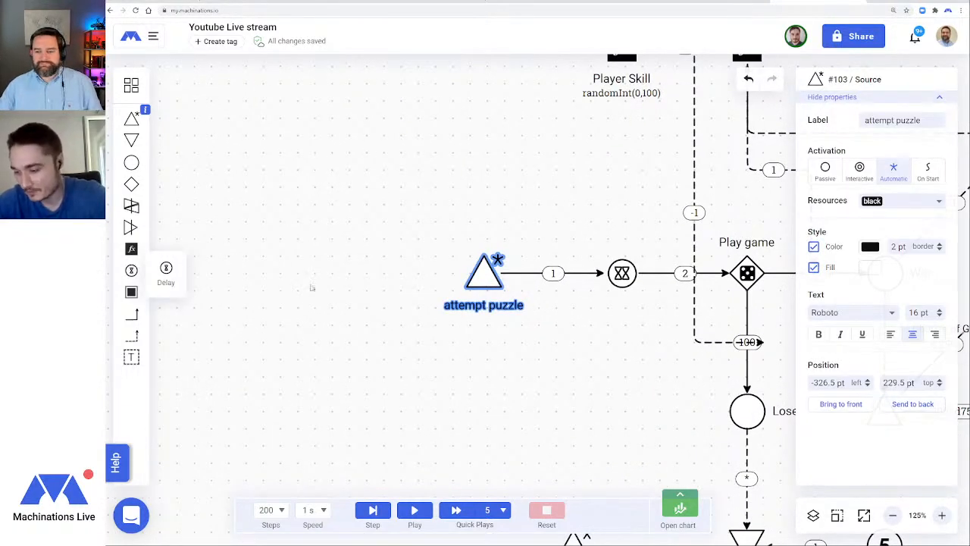
left_click(345, 273)
left_click(131, 162)
left_click(206, 273)
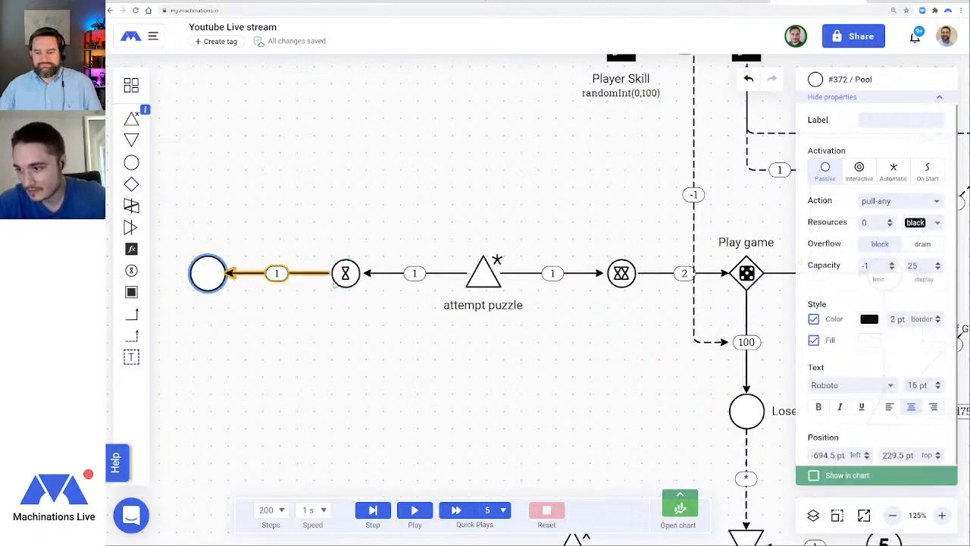
Add a second delay-and-pool branch from attempt puzzle below the first, and make its source connection a straight line
left_click(478, 277)
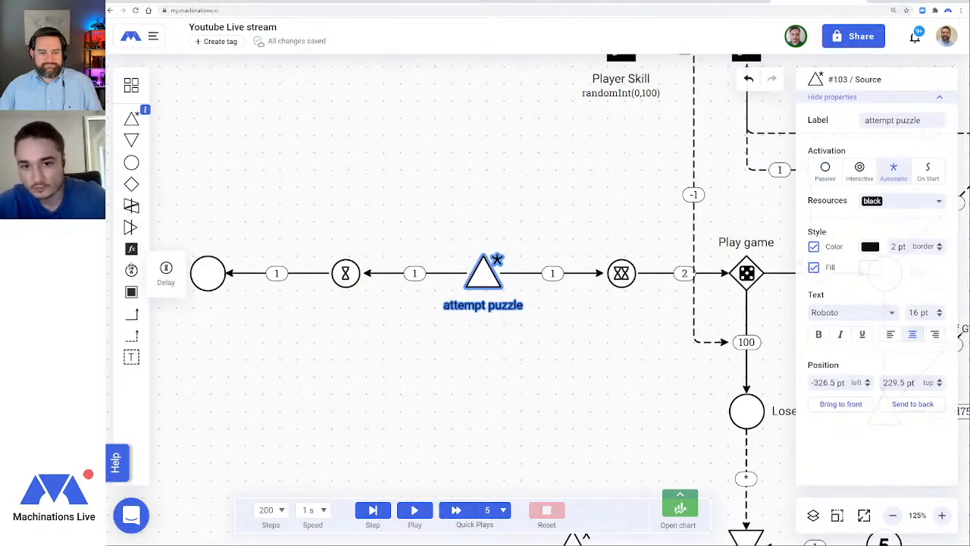
left_click(131, 271)
left_click(131, 162)
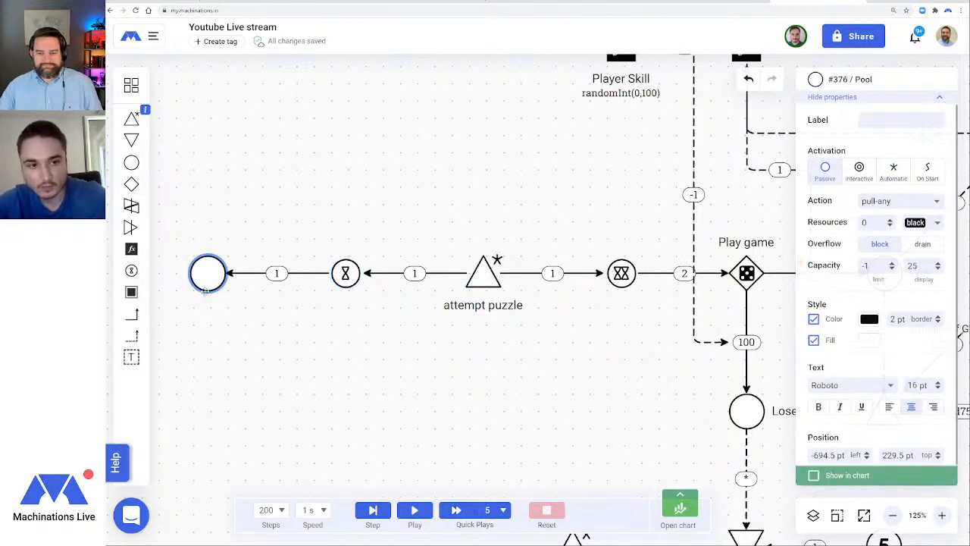
left_click_drag(205, 280, 207, 385)
left_click_drag(345, 277, 347, 380)
left_click(421, 357)
left_click(409, 273)
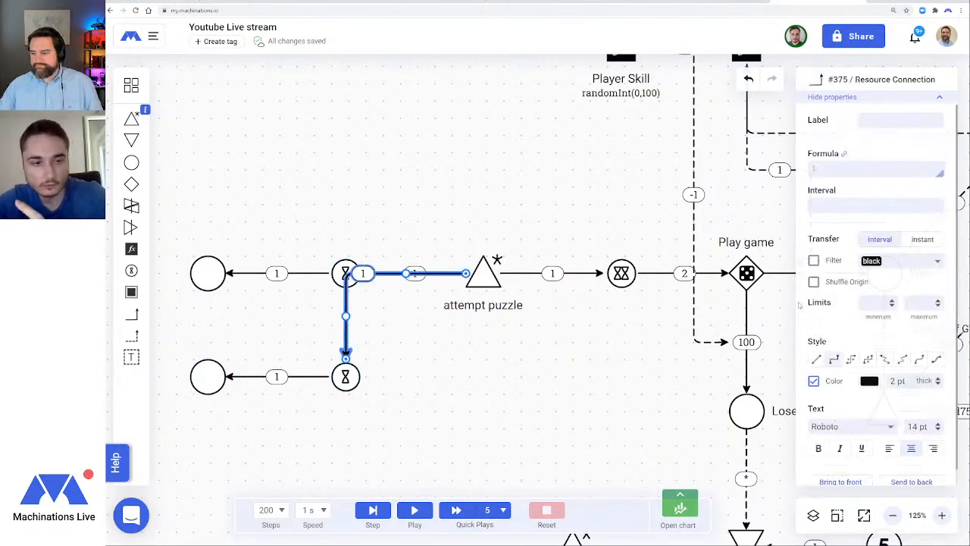
left_click(817, 363)
left_click_drag(486, 391, 593, 368)
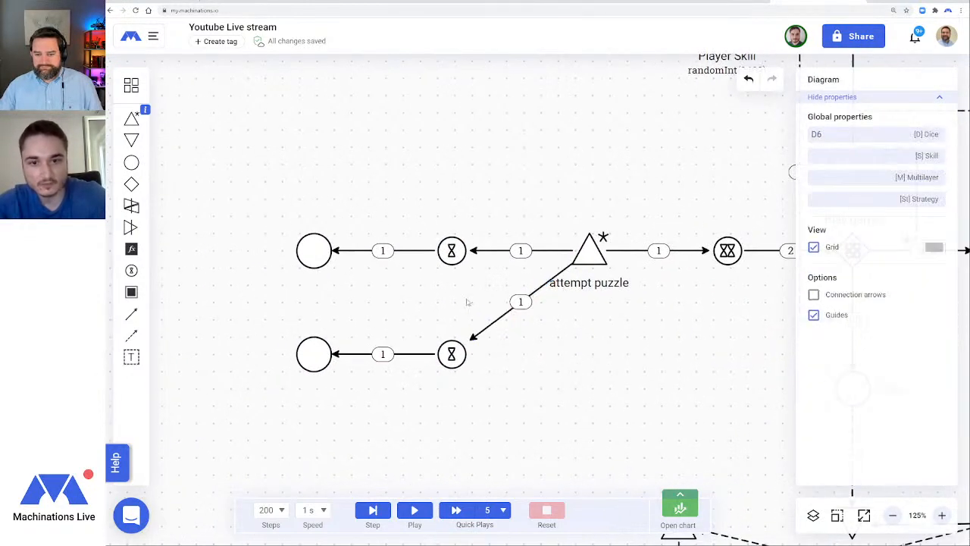
Set the lower branch's delay to queue, play the simulation to compare both branches, and reset it
left_click(453, 358)
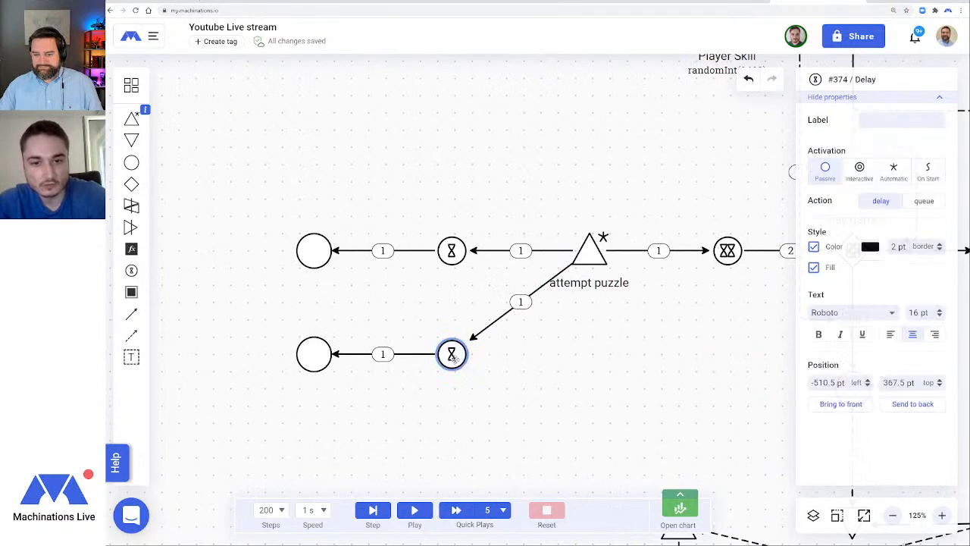
left_click(924, 200)
left_click(523, 432)
left_click(414, 510)
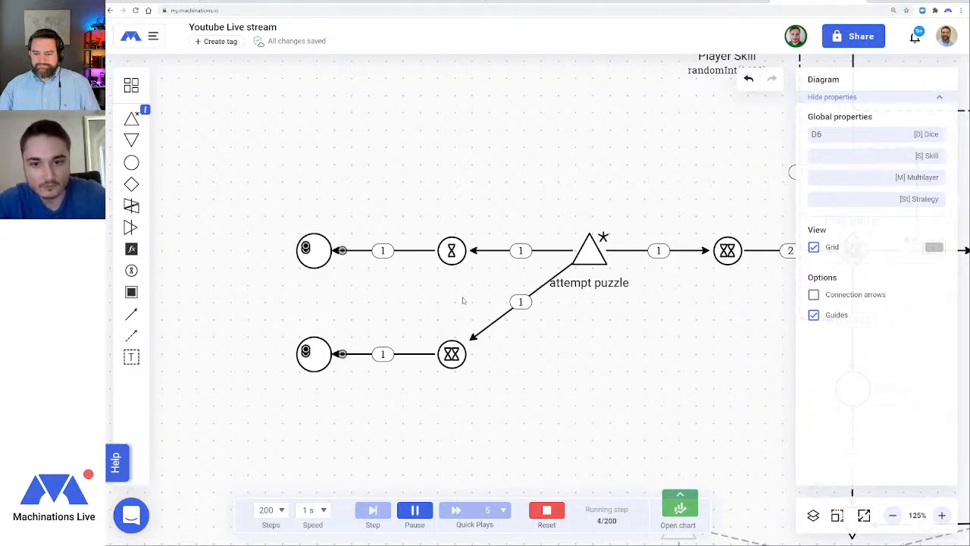
left_click(546, 510)
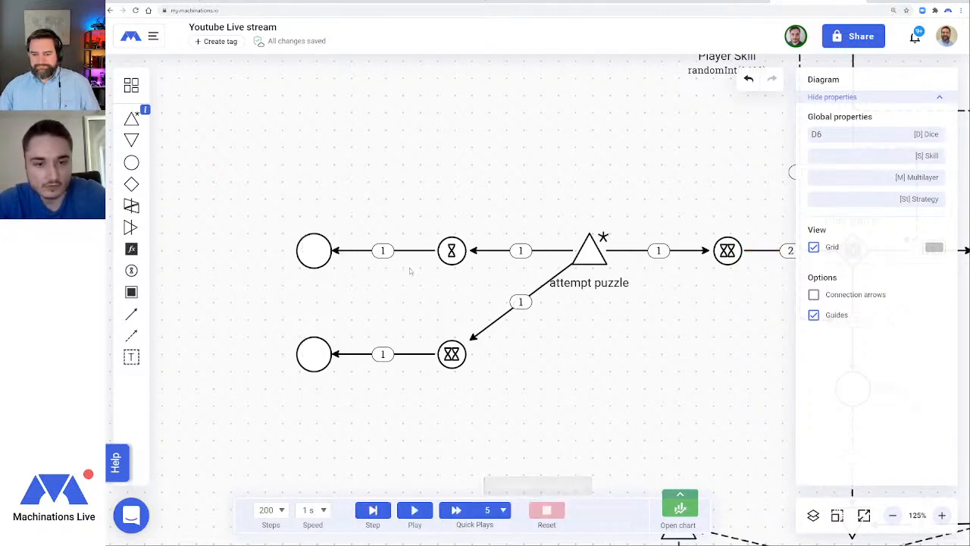
Set the delay-to-pool connections of both test branches to 3 and reset the simulation
left_click(383, 250)
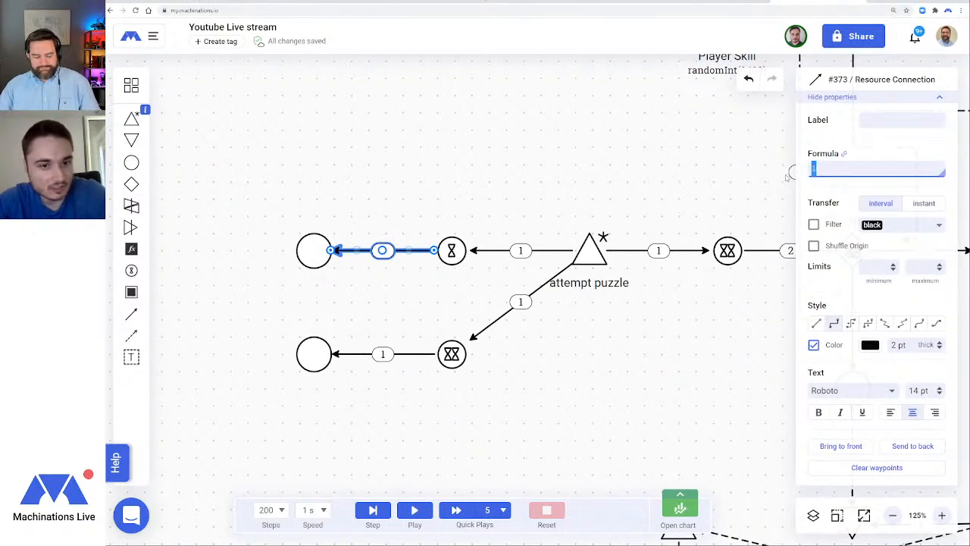
left_click(395, 354)
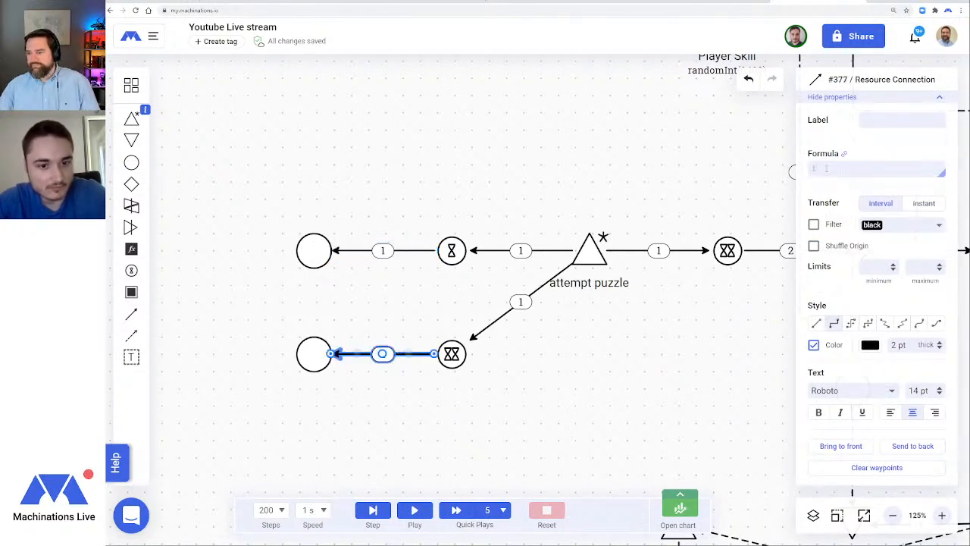
left_click(513, 419)
left_click(415, 510)
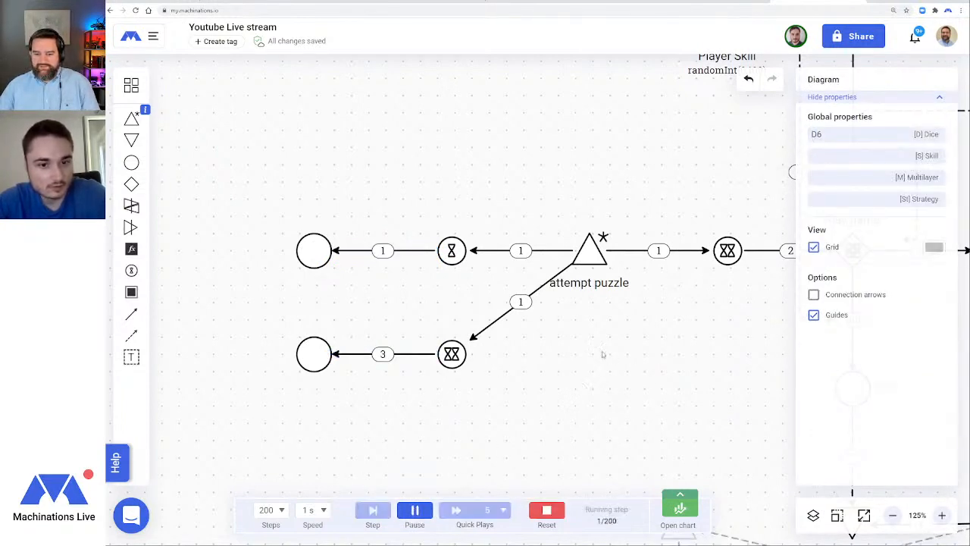
left_click(413, 252)
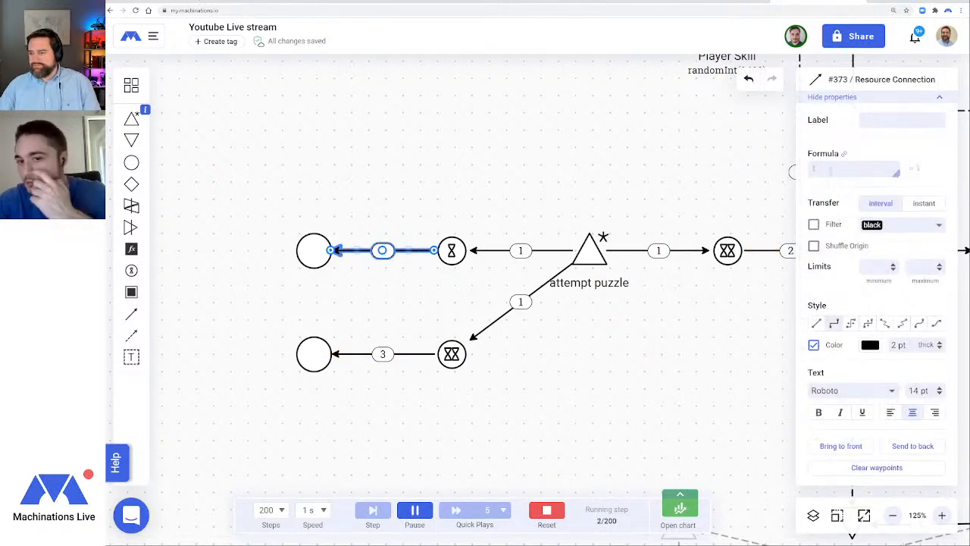
left_click(613, 417)
left_click(546, 510)
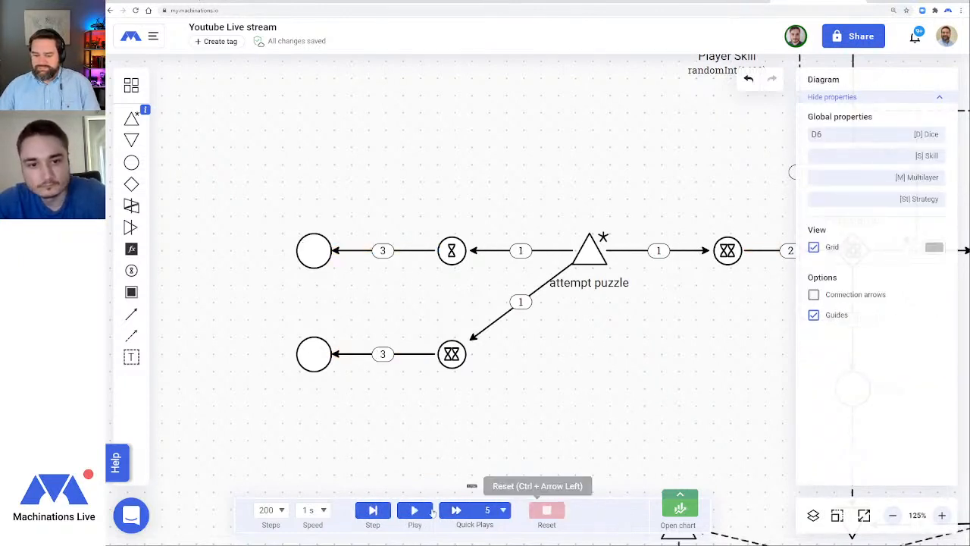
Play the simulation to compare the upper delay branch with the lower queue branch, checking the upper delay, and reset it
left_click(425, 511)
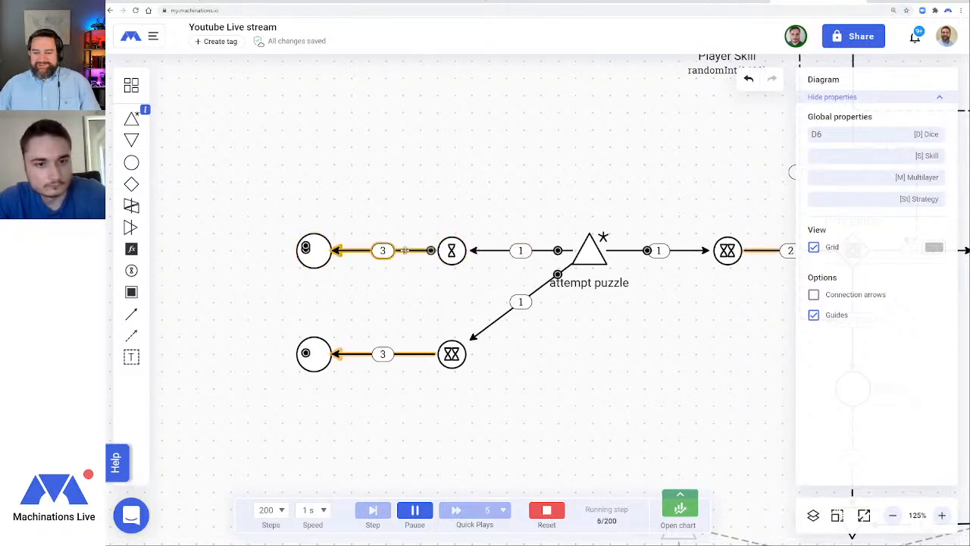
left_click(453, 251)
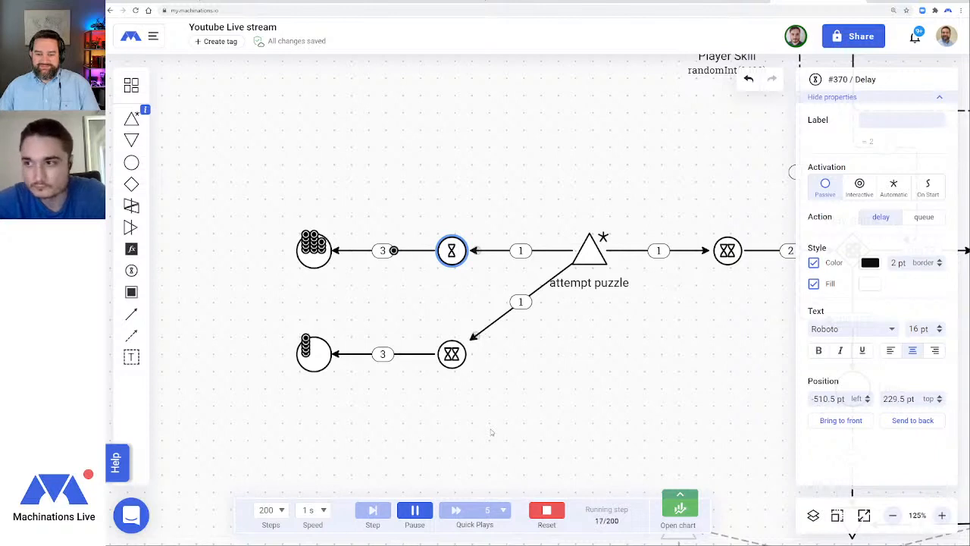
left_click(547, 509)
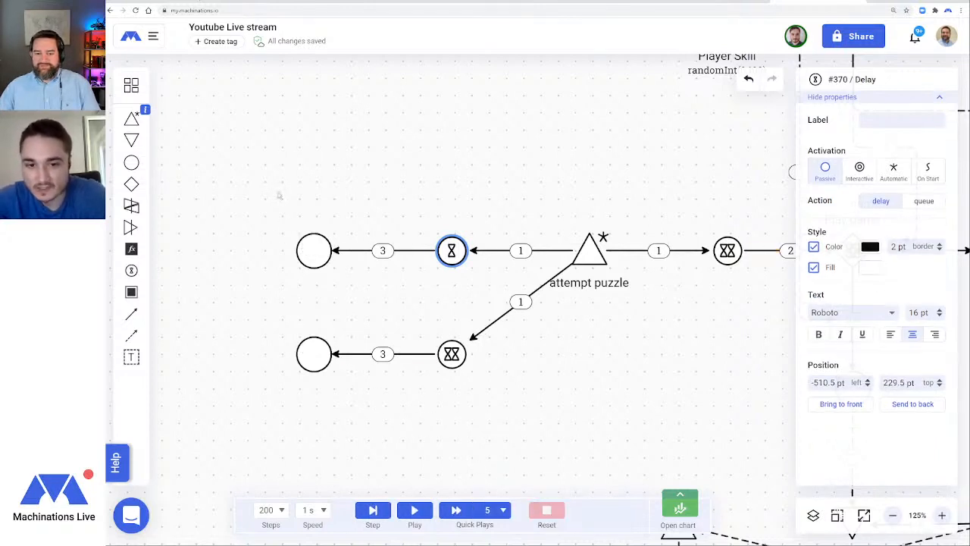
Delete both test branches of attempt puzzle, including their delays, pools and source connections
left_click_drag(274, 180, 520, 449)
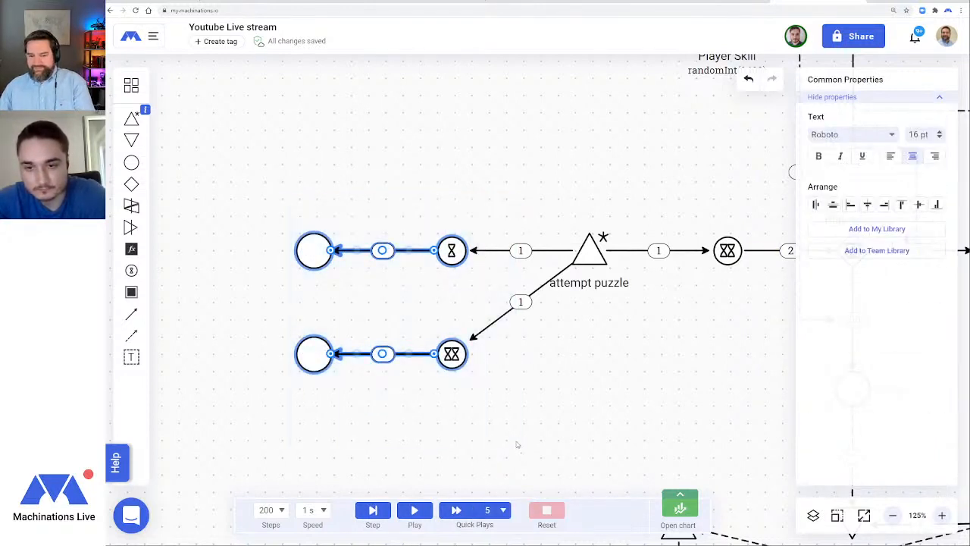
key("Delete")
left_click(489, 250)
key("Delete")
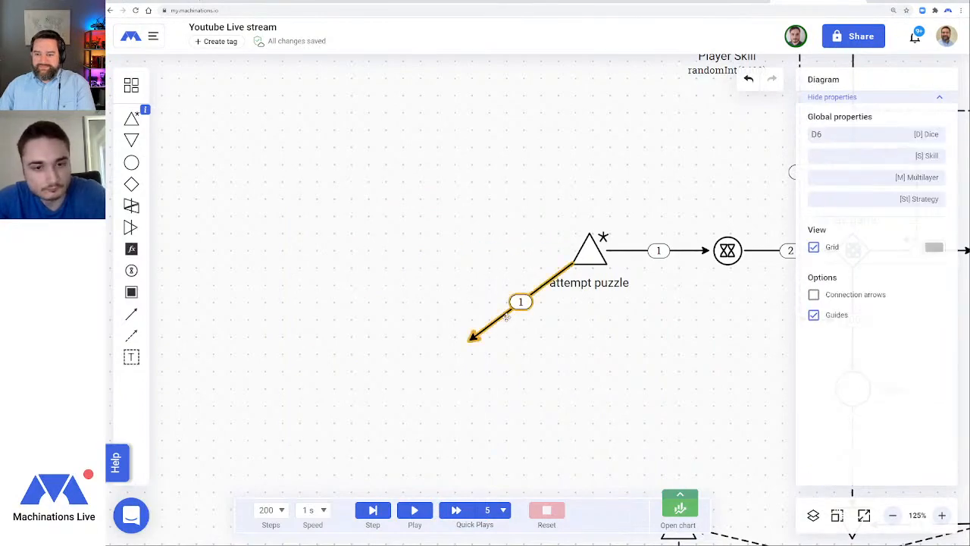
key("Delete")
Examine the puzzle flow around Play game, the Chance to win formula, and the queue after attempt puzzle
left_click_drag(694, 362, 341, 345)
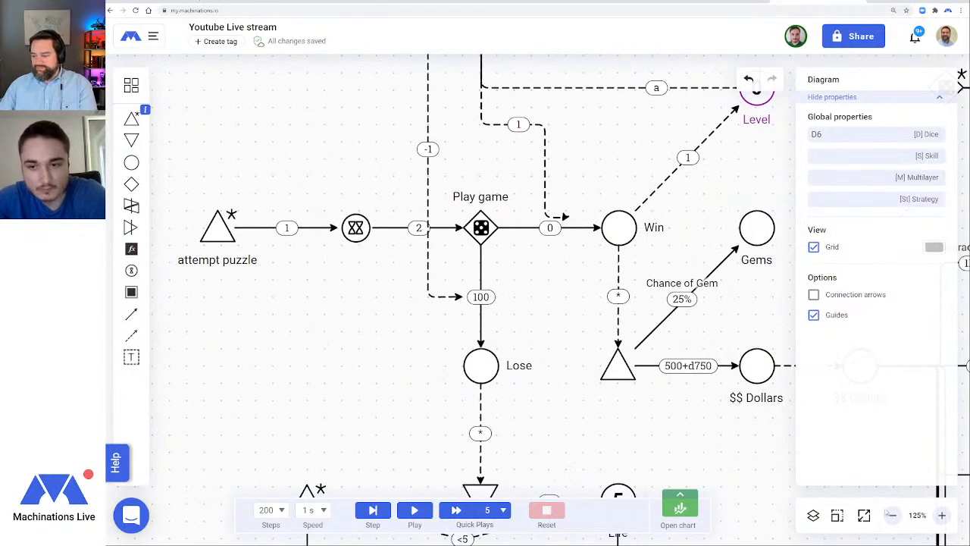
left_click(891, 515)
left_click_drag(670, 432, 628, 394)
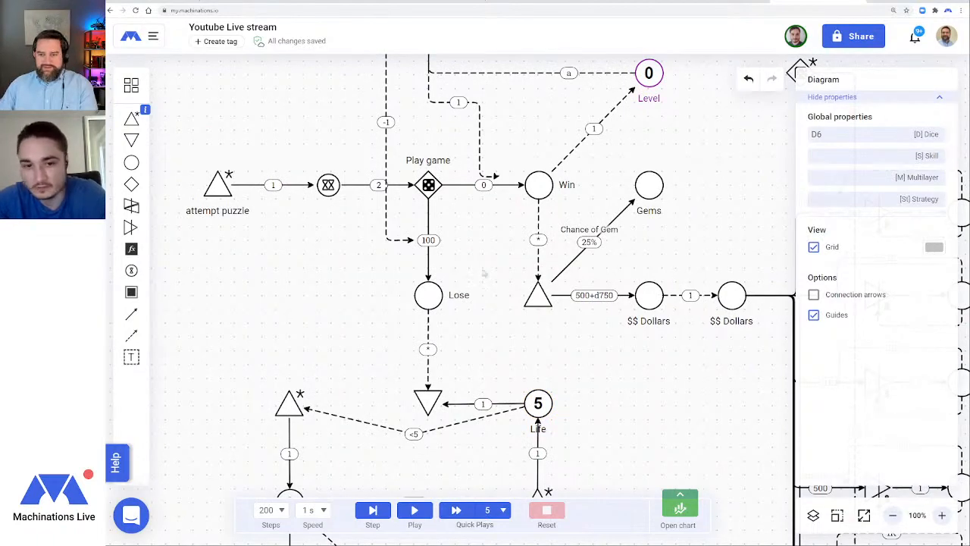
left_click_drag(485, 238, 451, 304)
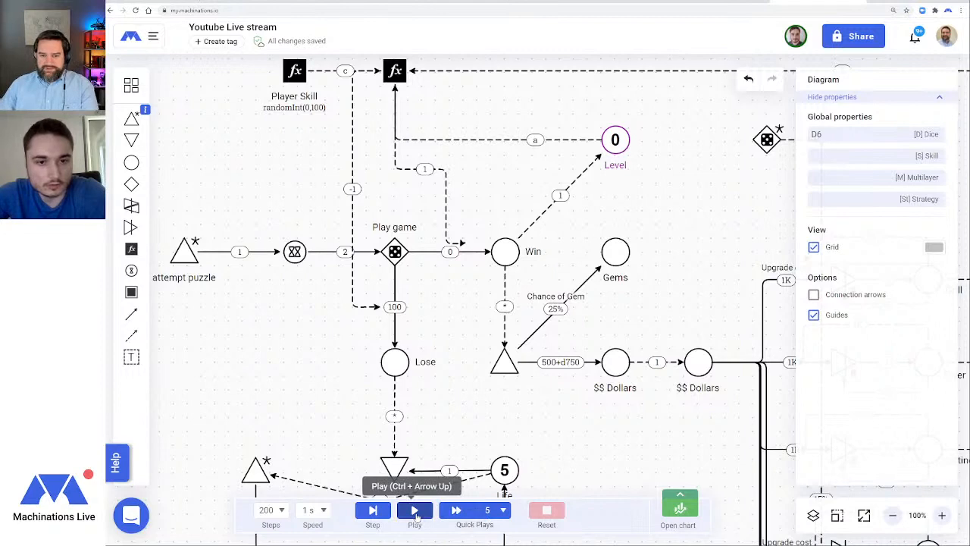
scroll(386, 159, "up", 3)
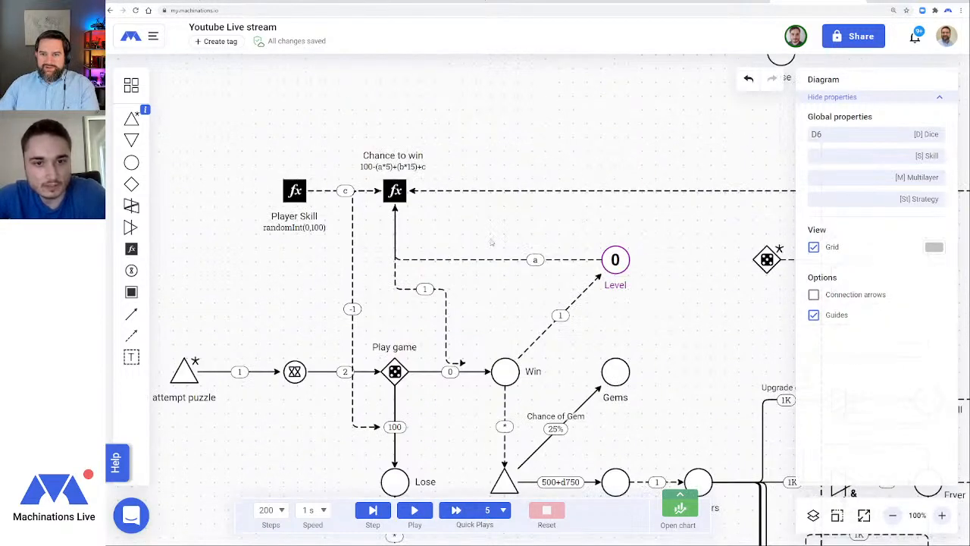
left_click(397, 169)
left_click(294, 371)
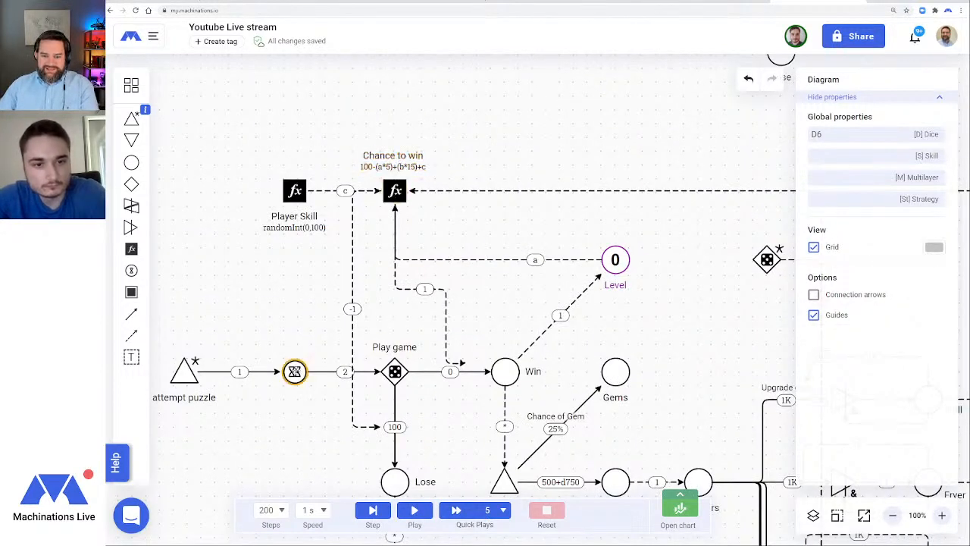
left_click_drag(270, 453, 312, 413)
left_click(338, 333)
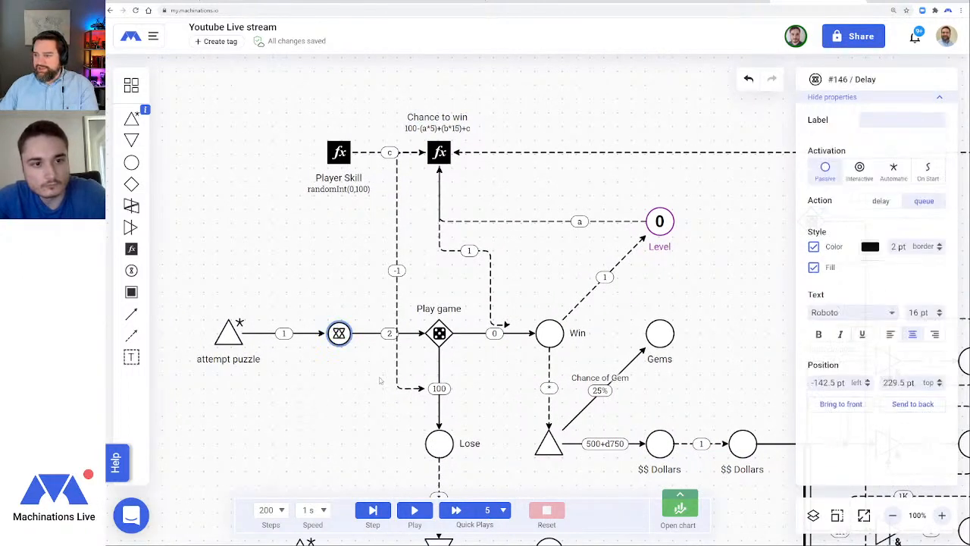
Open and clear the execution chart, run a batch of 5 quick plays, and stop it partway
left_click(680, 504)
left_click(653, 287)
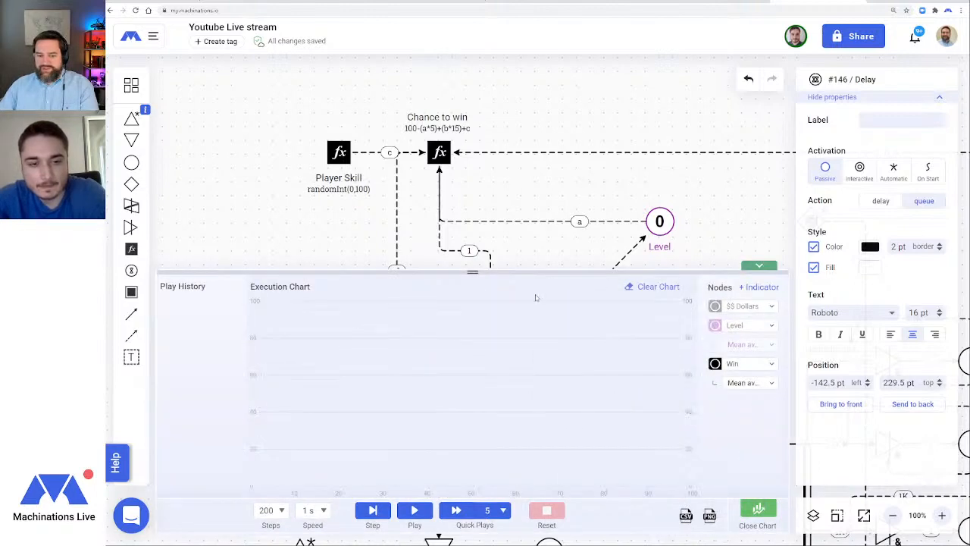
left_click(455, 512)
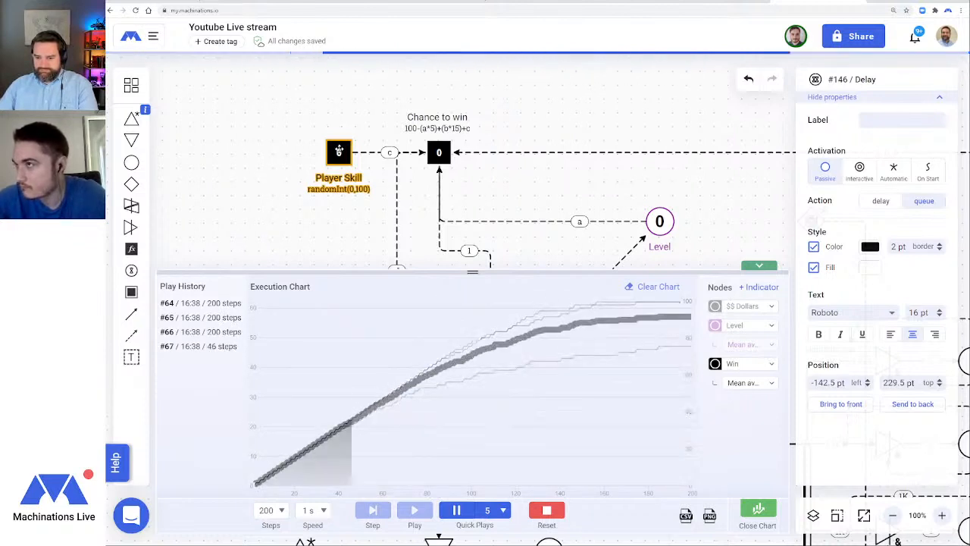
left_click(560, 516)
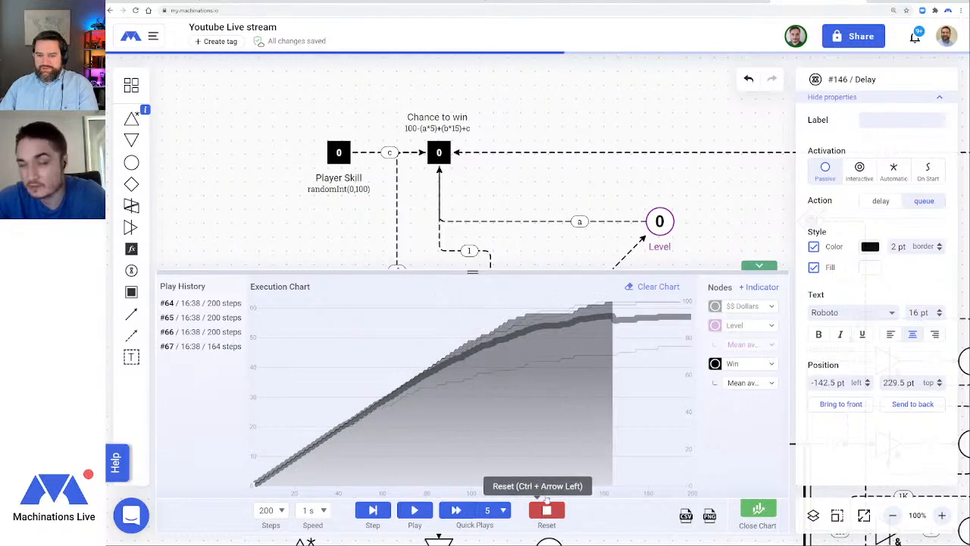
Show the Player Skill register in the chart and colour it red (RGB 244, 67, 54)
left_click(342, 157)
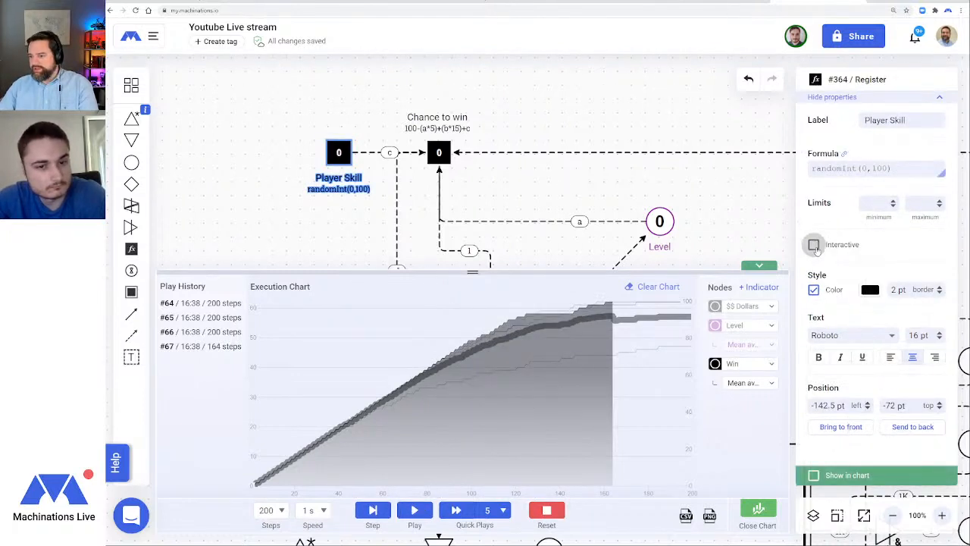
left_click(813, 475)
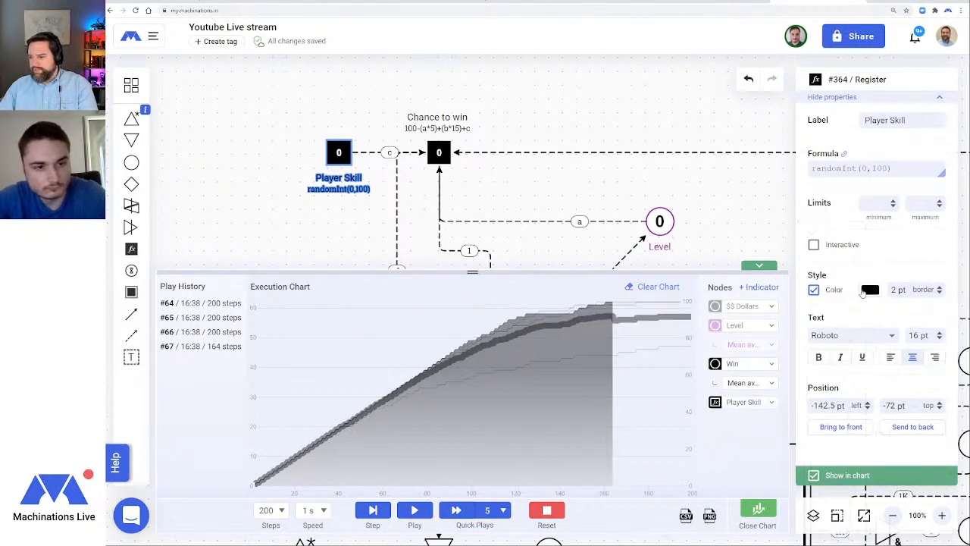
left_click(867, 291)
left_click(703, 460)
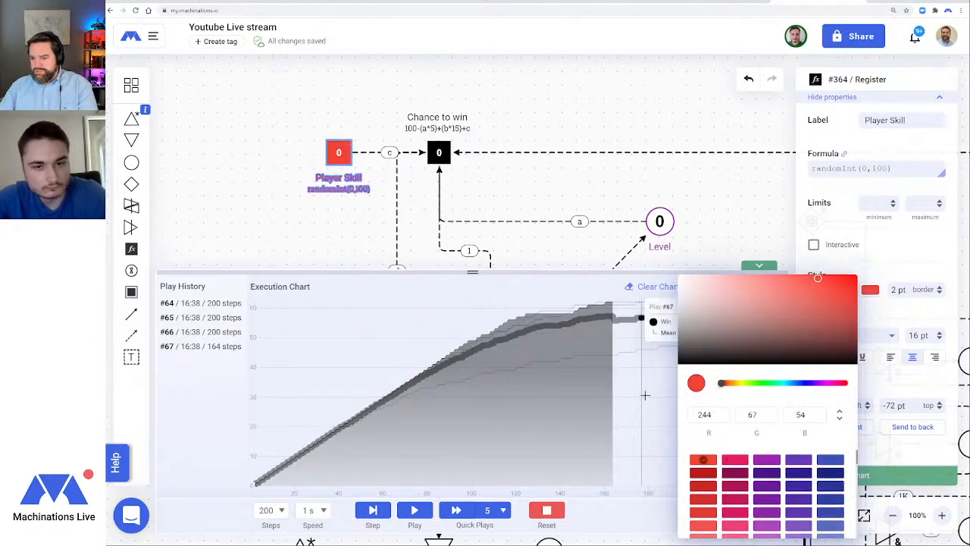
left_click(675, 532)
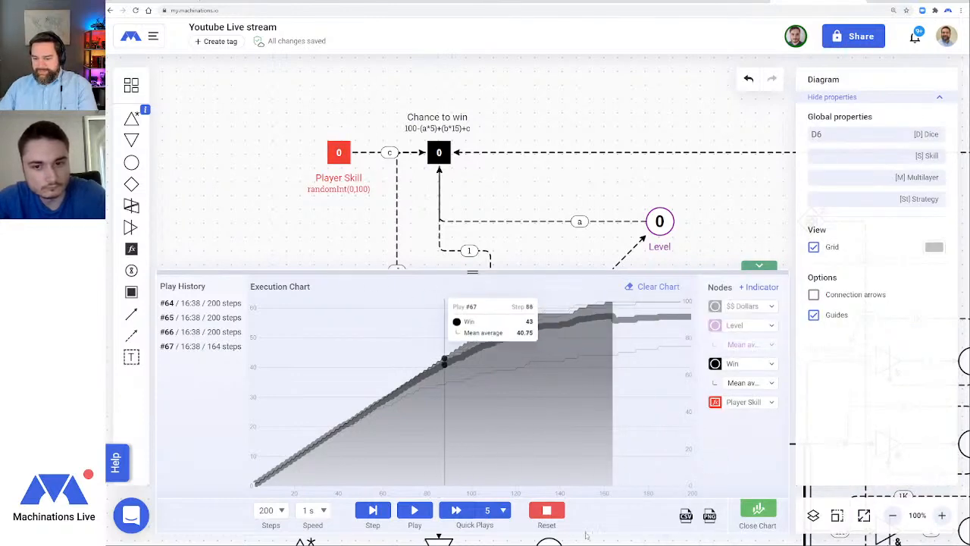
Reset the simulation, clear the chart, and run 5 quick plays with Player Skill plotted
left_click(546, 510)
left_click(655, 288)
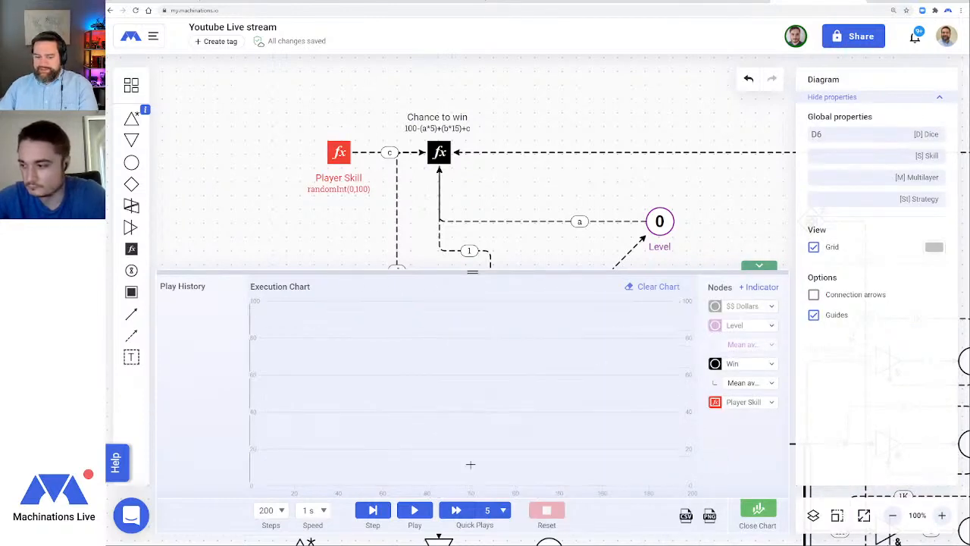
left_click(458, 510)
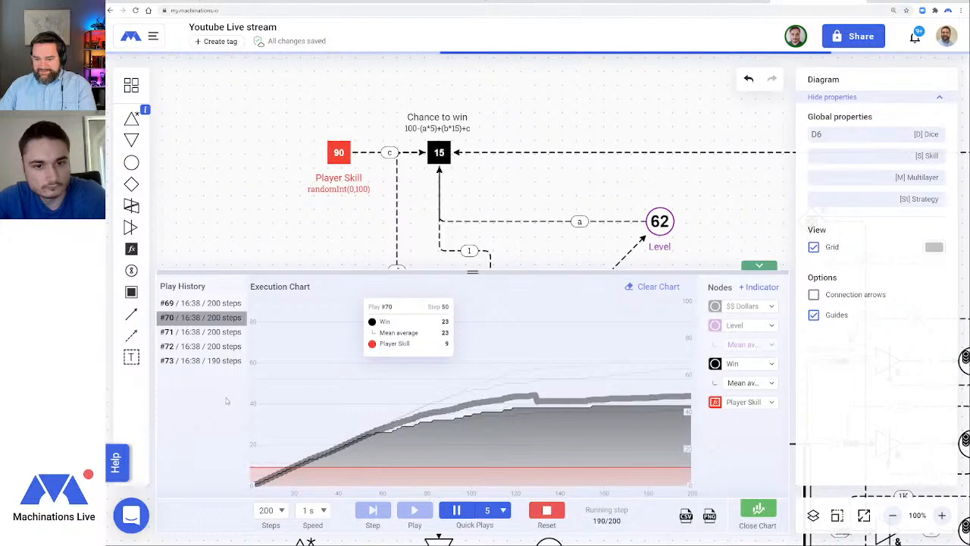
Open the chart display options for Player Skill
left_click(771, 402)
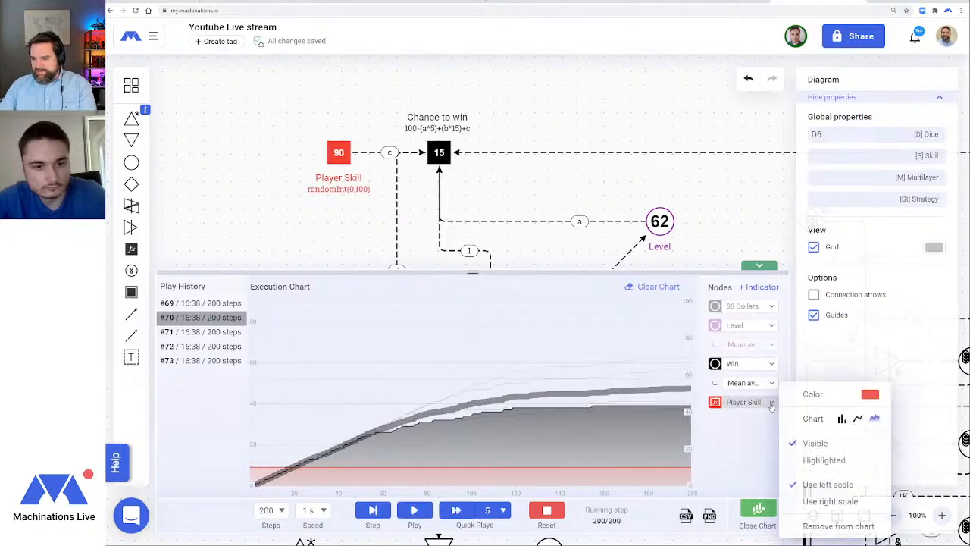
Plot Player Skill on the chart's right scale and compare plays #71, #72 and #73
left_click(830, 502)
left_click(755, 447)
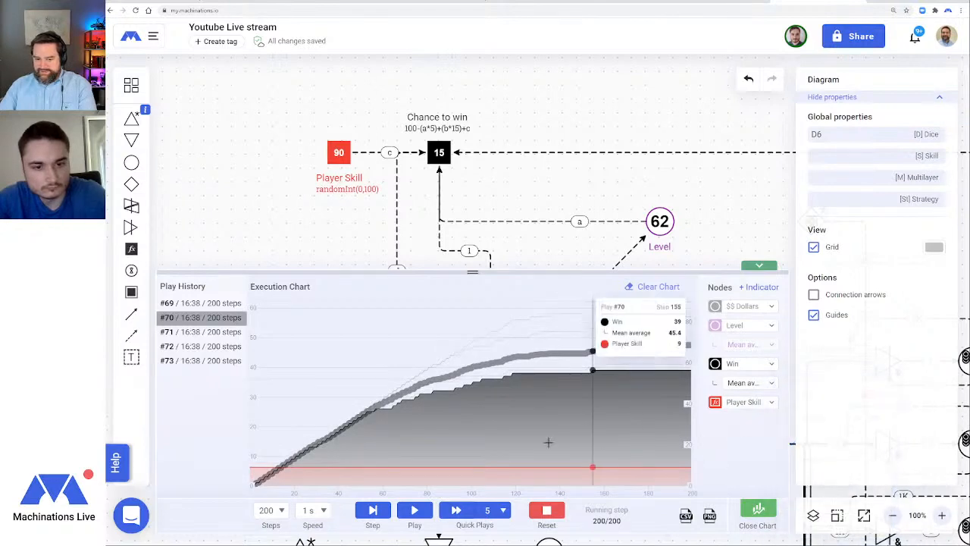
left_click(186, 332)
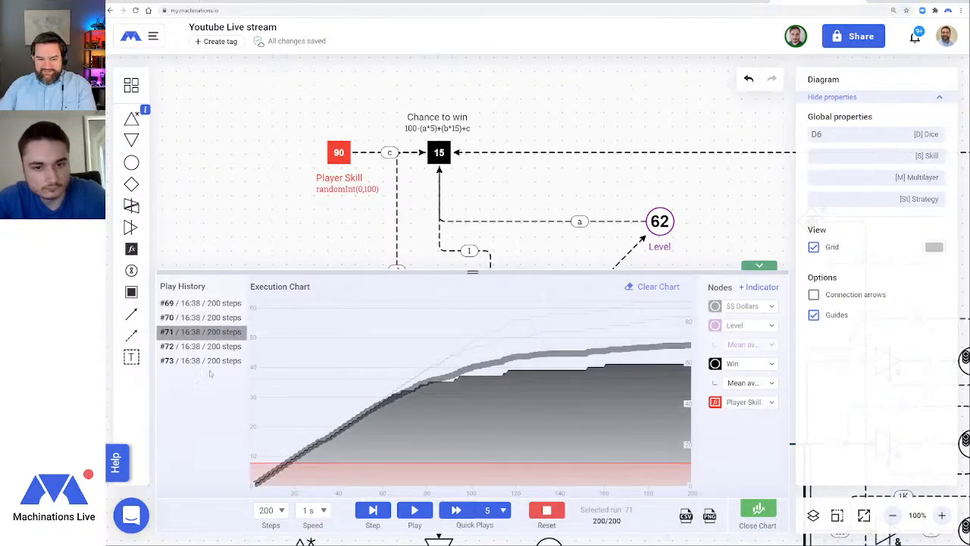
left_click(214, 347)
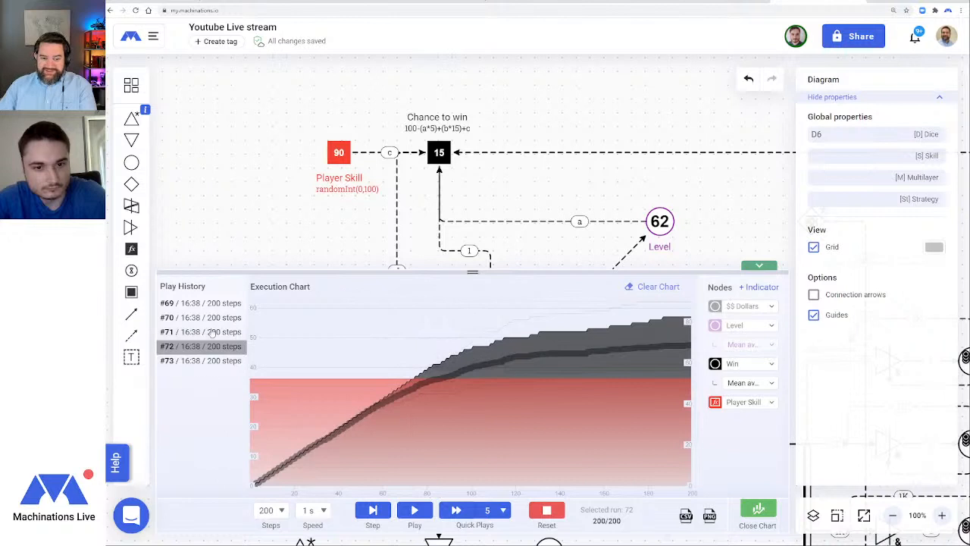
left_click(212, 334)
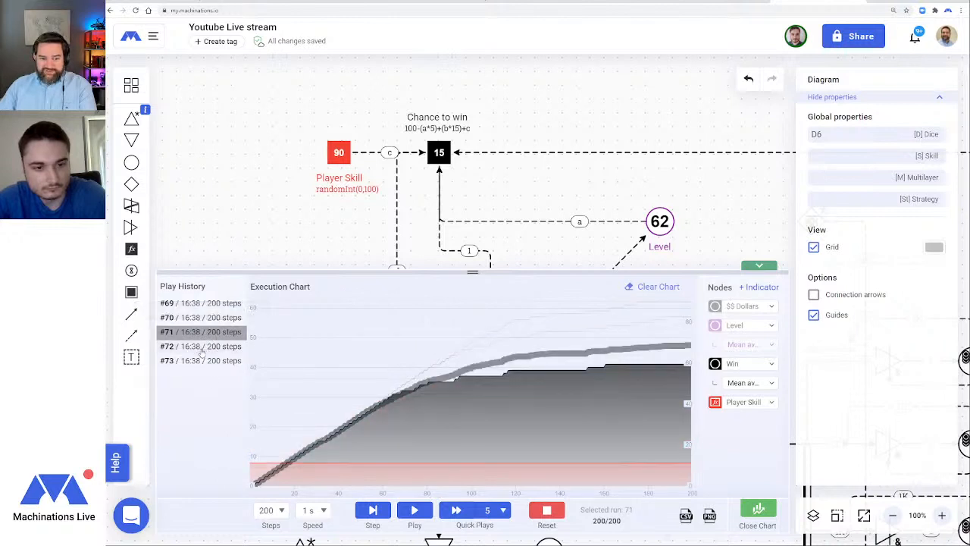
left_click(195, 347)
left_click(199, 363)
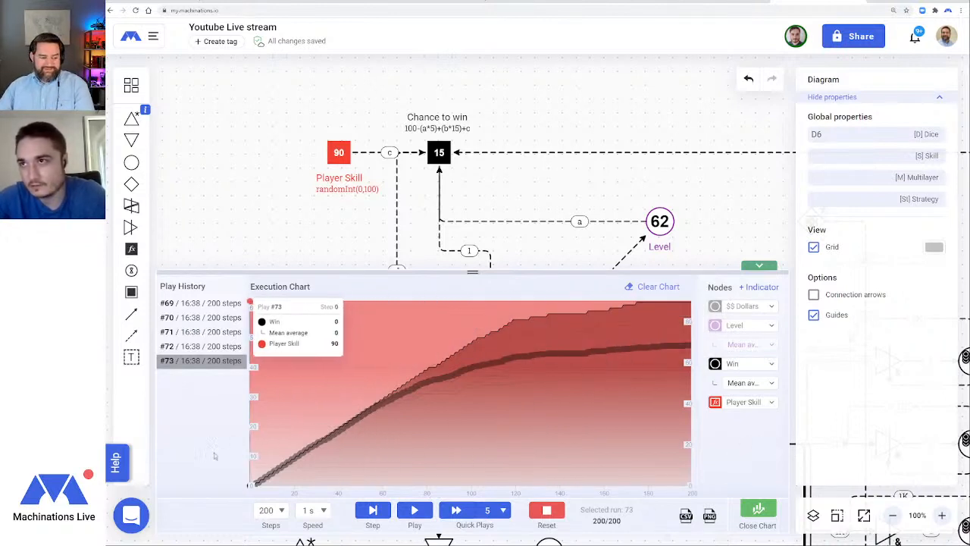
Set the Player Skill register's formula to randomInt(0,50) and clear the execution chart
left_click(338, 153)
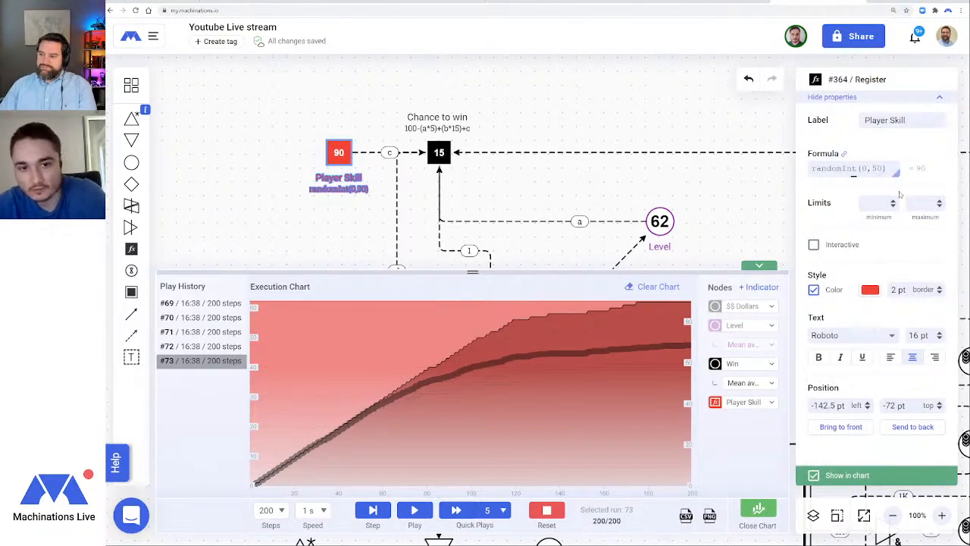
left_click(333, 230)
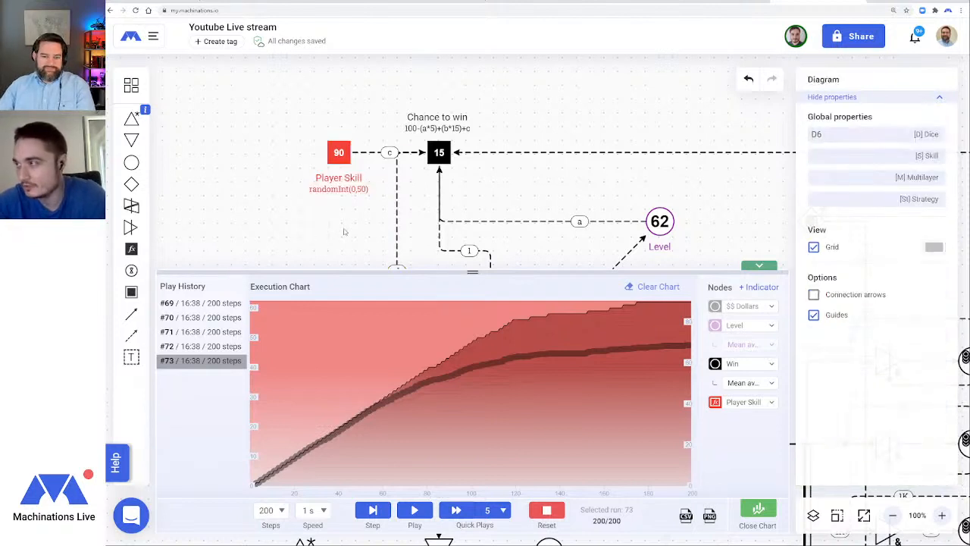
left_click(657, 287)
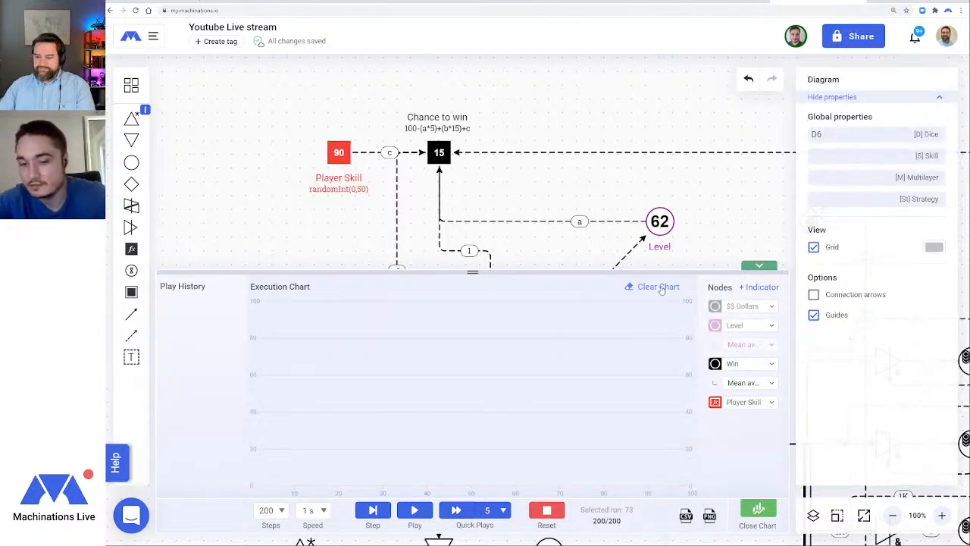
Set the Player Skill formula to randomInt(0,100) and the Chance to win formula to 100-(a*5)+(b*15)+(c/4)
left_click(339, 153)
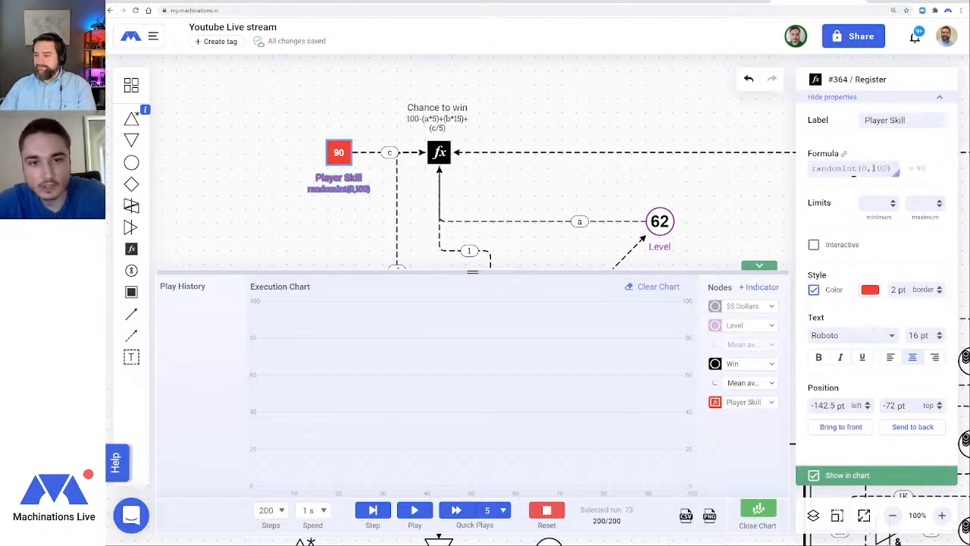
left_click(541, 126)
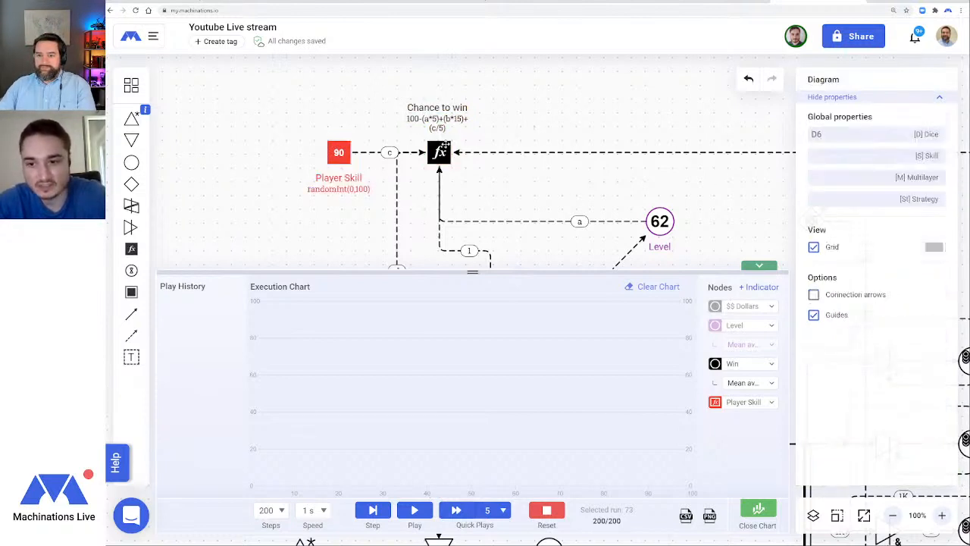
left_click(440, 149)
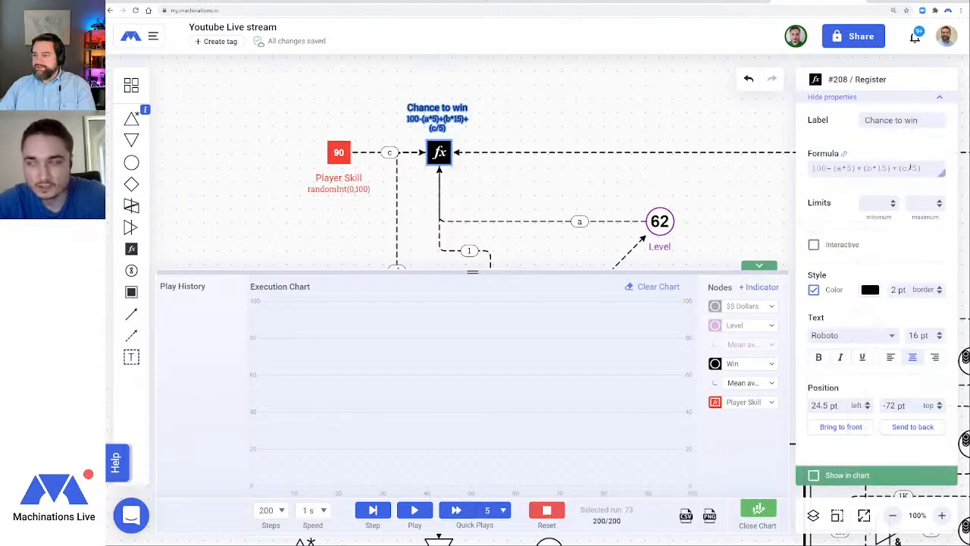
left_click(539, 105)
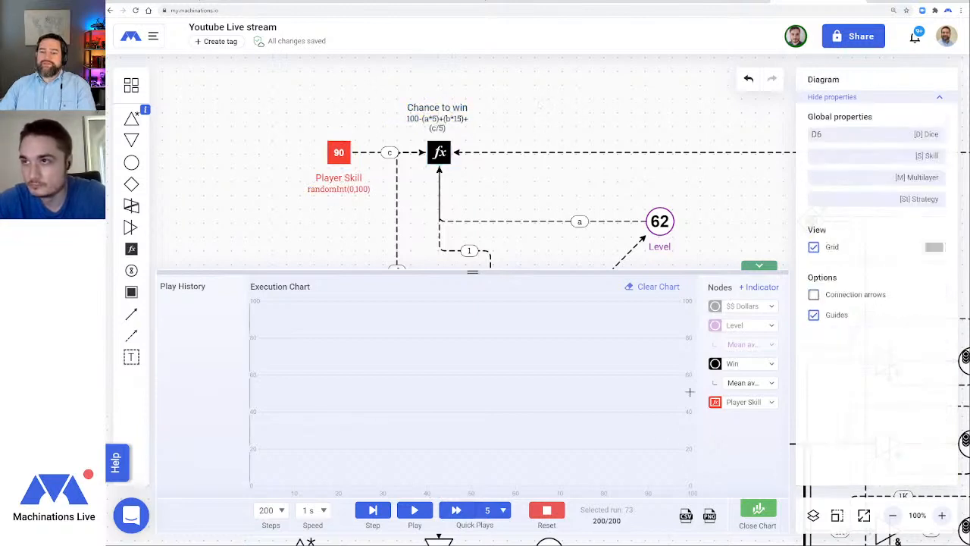
Reset the simulation and run five quick plays of 200 steps
left_click(543, 512)
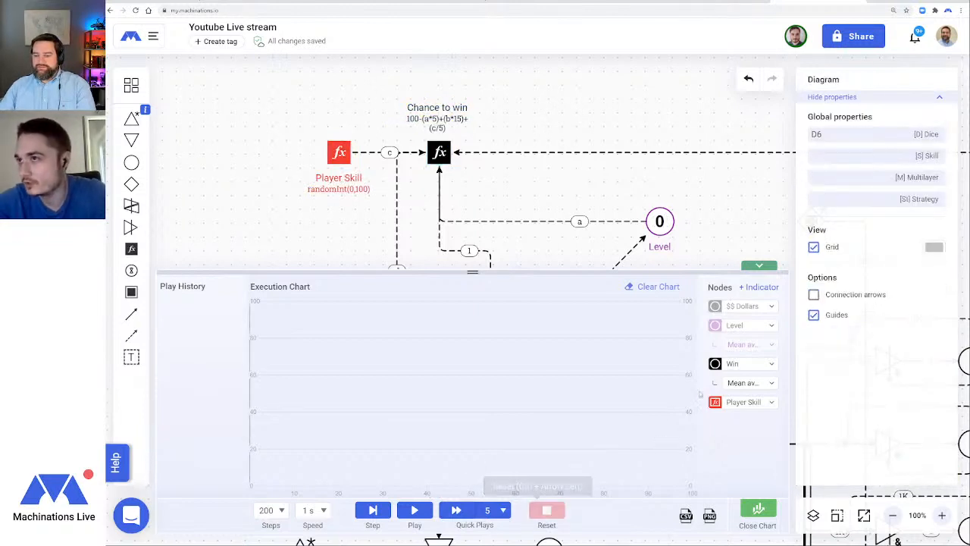
left_click(458, 512)
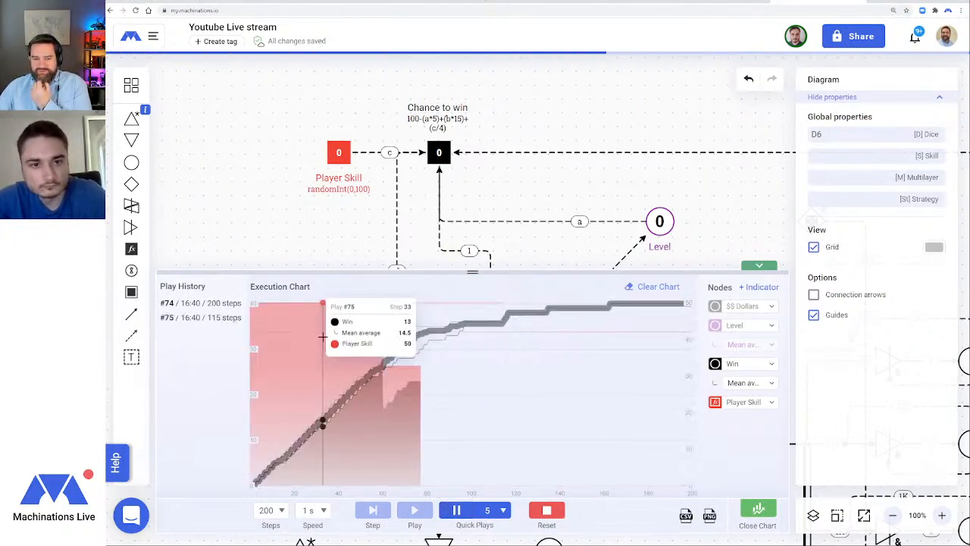
Compare the Win and Player Skill curves of plays #74 through #78 in the execution chart
left_click(202, 303)
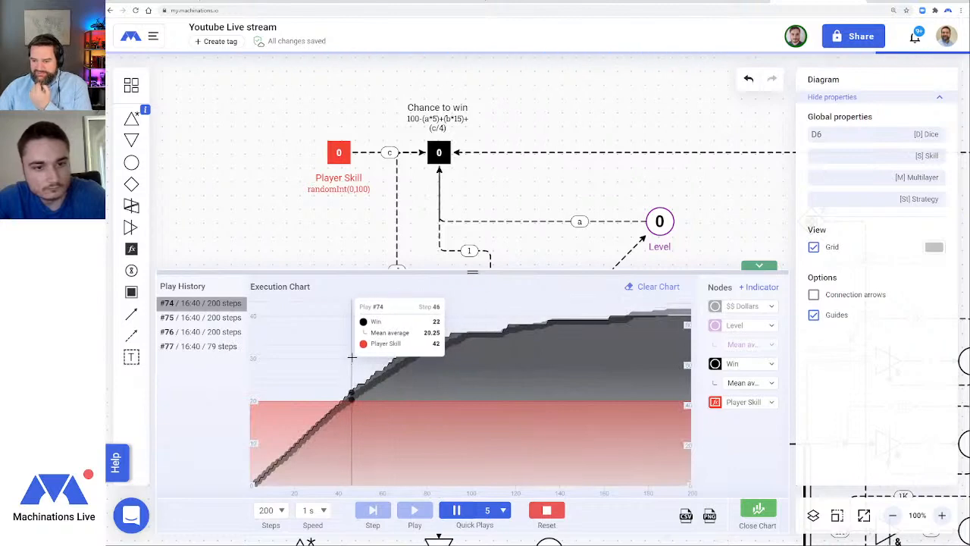
left_click(202, 317)
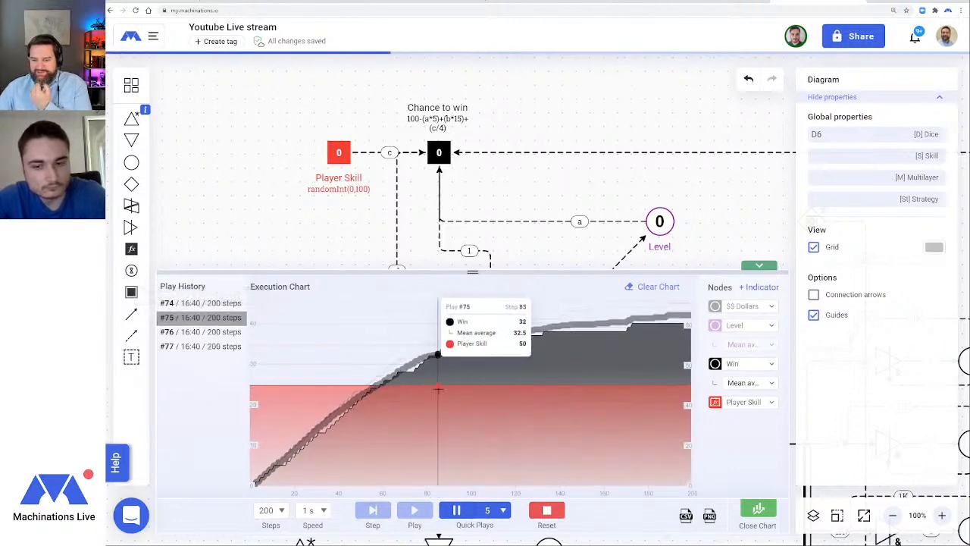
left_click(202, 332)
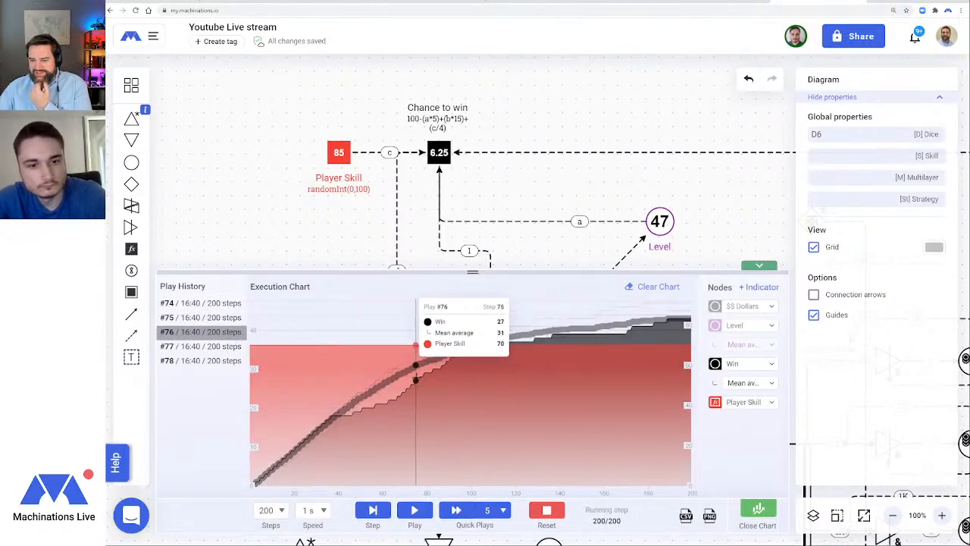
left_click(209, 347)
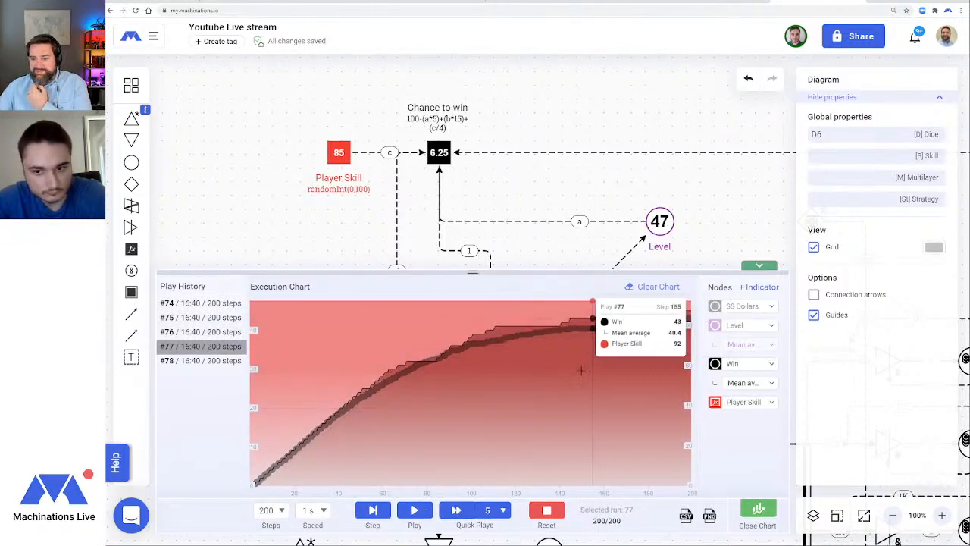
left_click(204, 360)
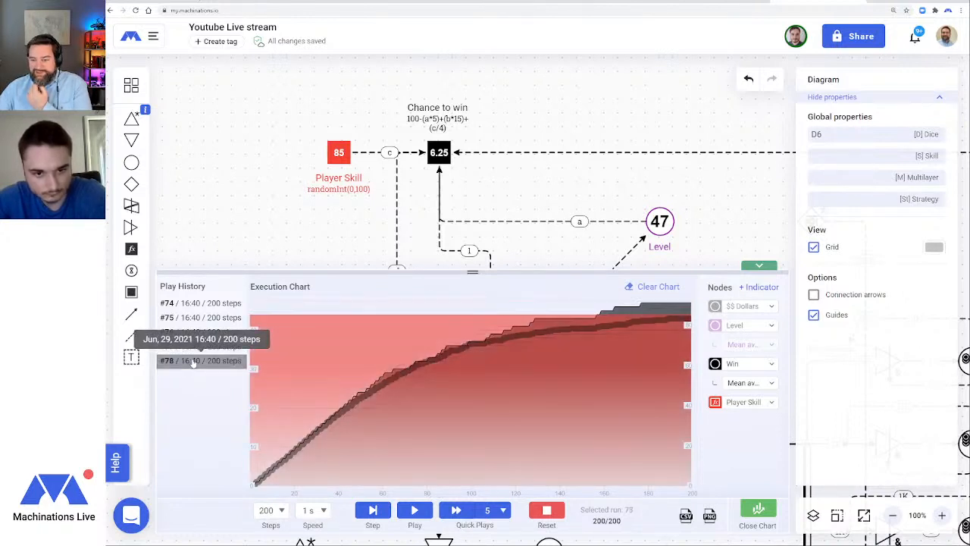
Add Min value and Max value indicators for the Win pool to the execution chart
left_click(772, 383)
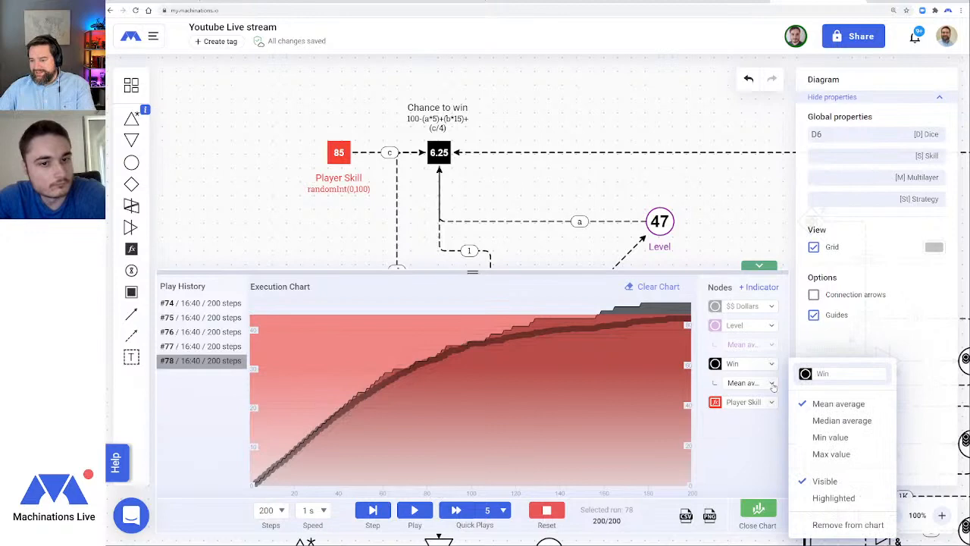
left_click(828, 437)
left_click(827, 454)
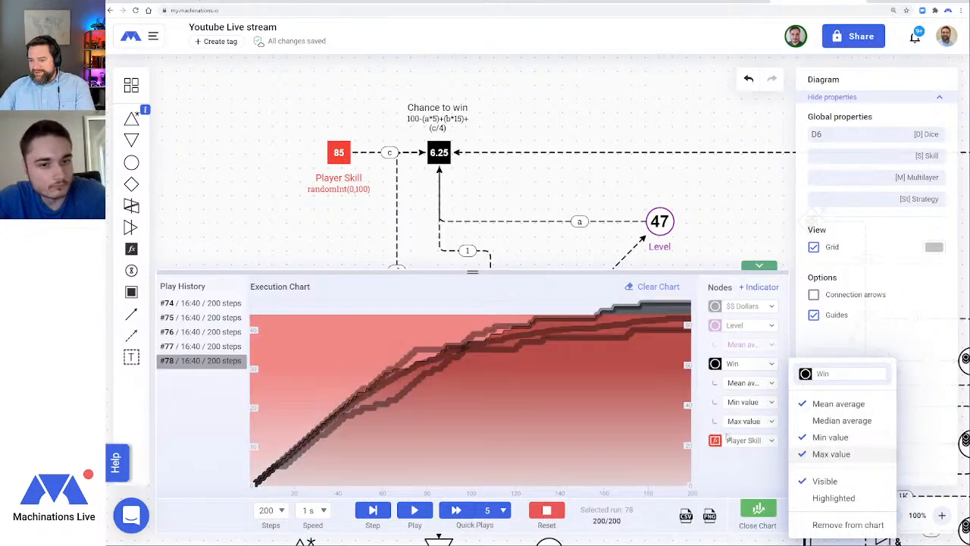
left_click(743, 475)
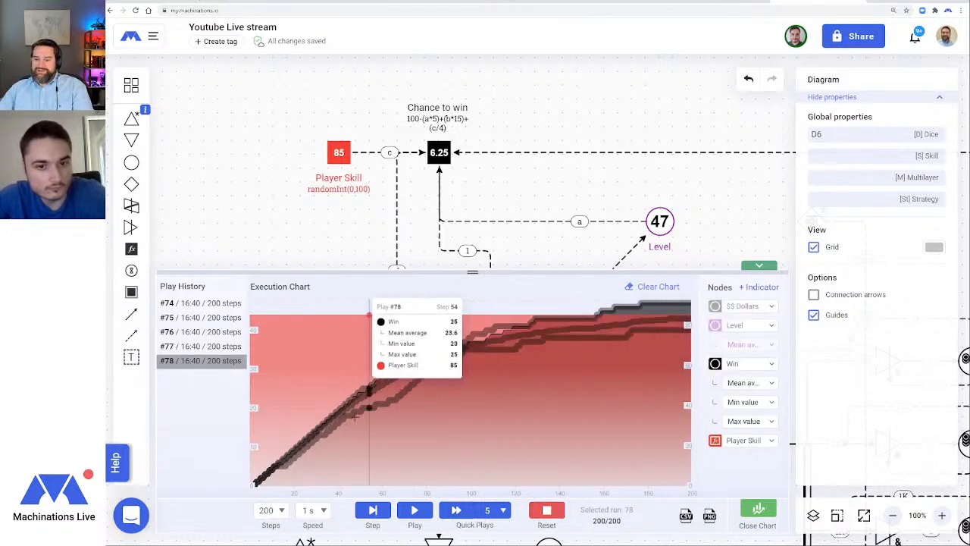
Reset the simulation, run five more quick plays and close the chart
left_click(549, 513)
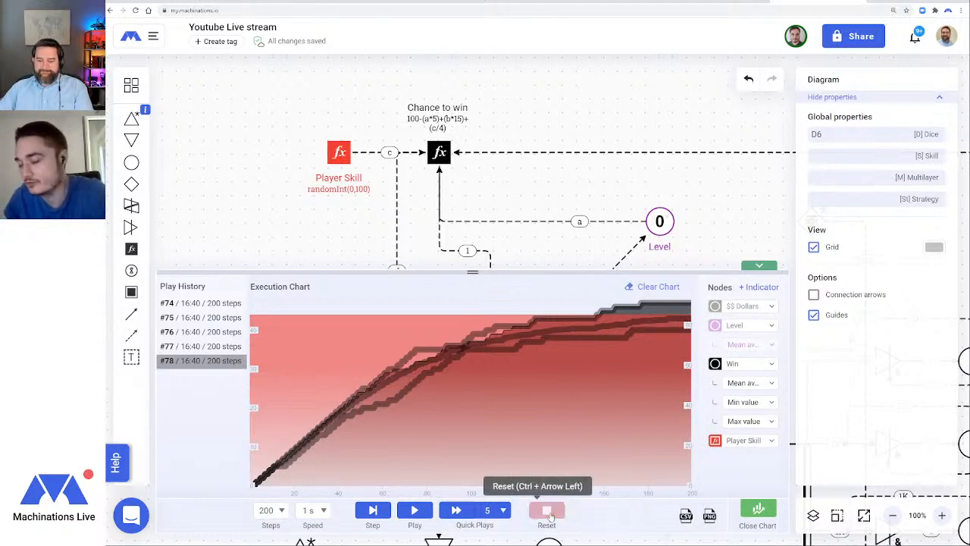
left_click(456, 510)
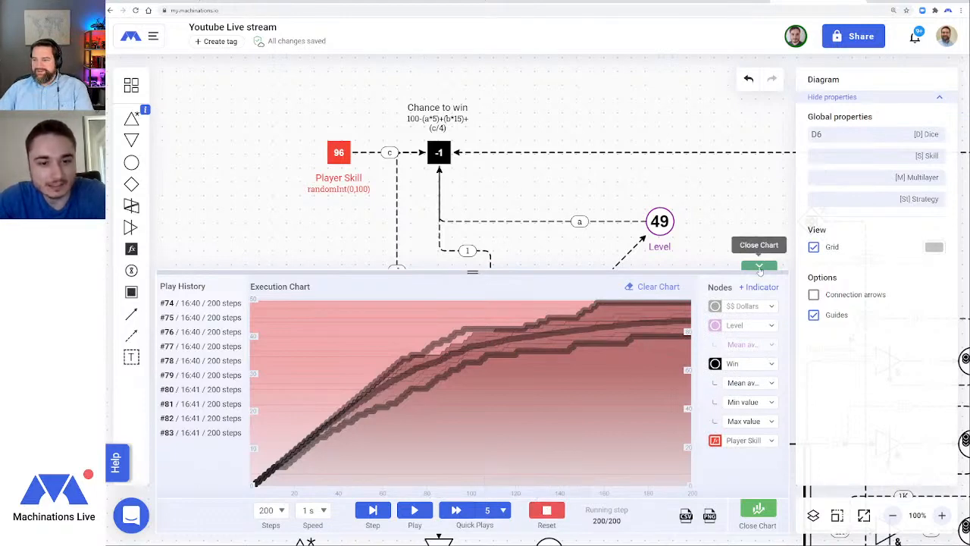
left_click(759, 265)
Add a state connection from the Life pool to the delay node between attempt puzzle and Play game
scroll(734, 387, "down", 3)
scroll(734, 386, "right", 2)
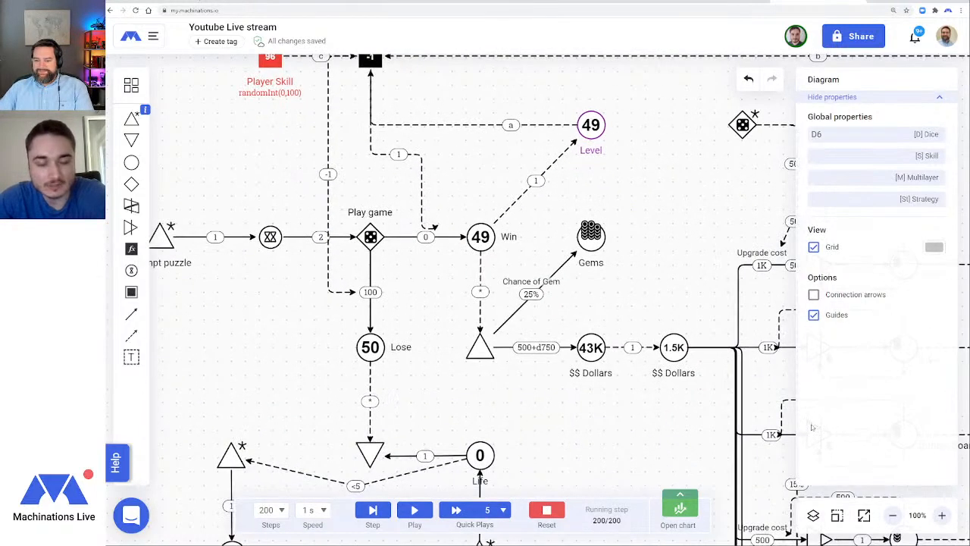
left_click(894, 515)
left_click_drag(578, 390, 606, 363)
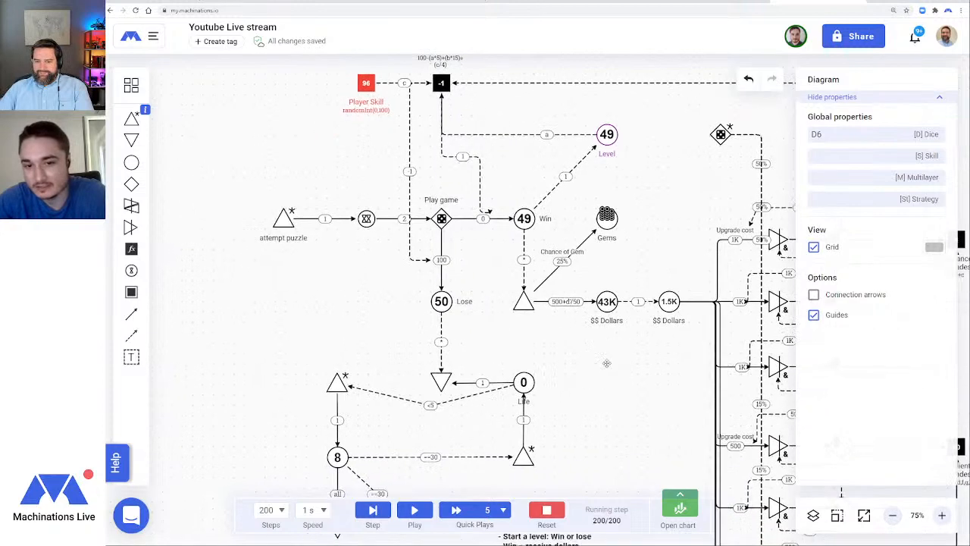
left_click(523, 382)
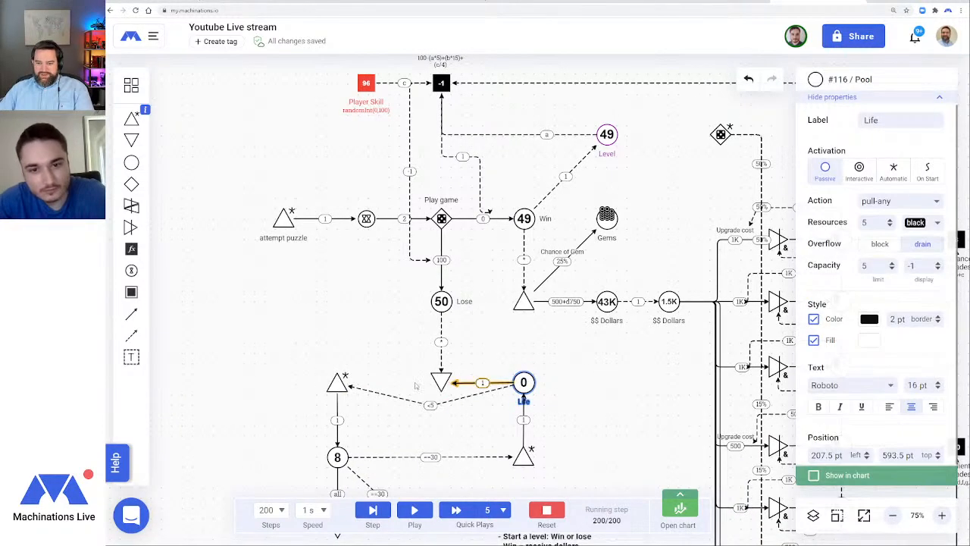
left_click(132, 334)
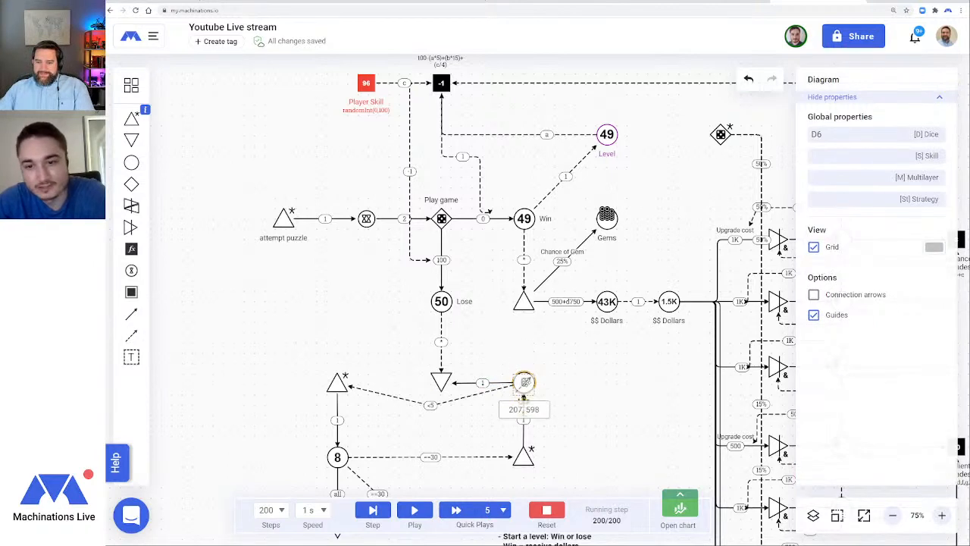
left_click_drag(524, 382, 367, 220)
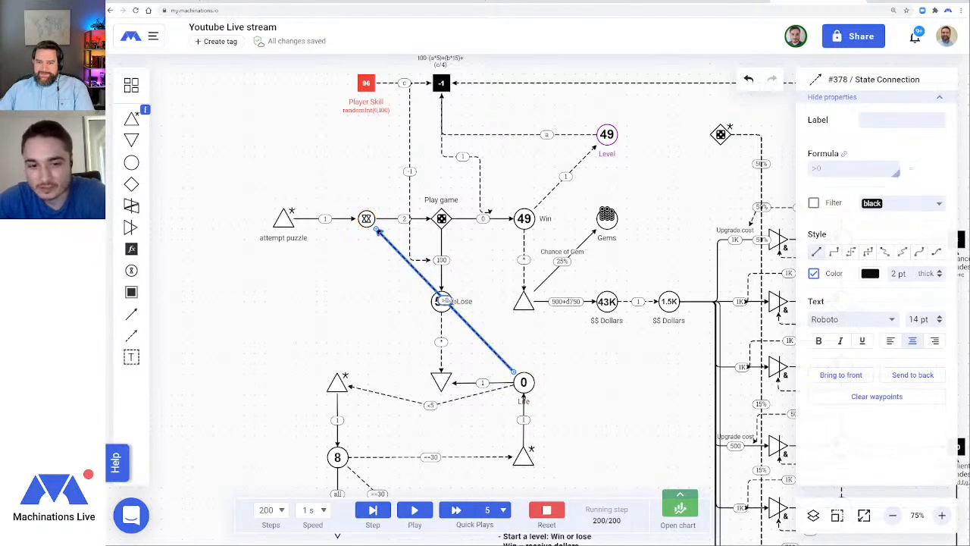
Give the Life-to-delay connection right-angled routing and run its horizontal segment between the Lose pool and the drain
left_click(833, 252)
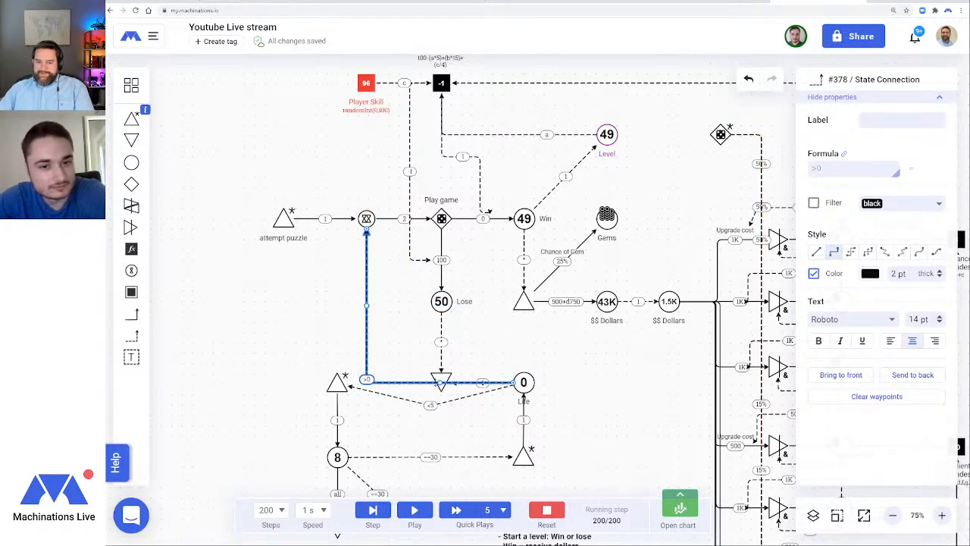
left_click_drag(441, 381, 448, 330)
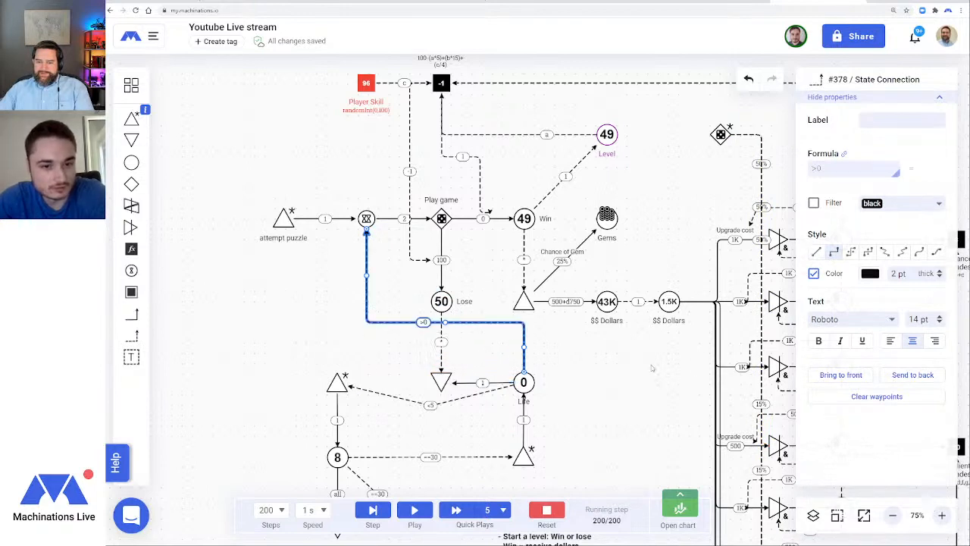
left_click(625, 367)
Set the Life-to-delay connection's formula to <1 and play the simulation
left_click(460, 321)
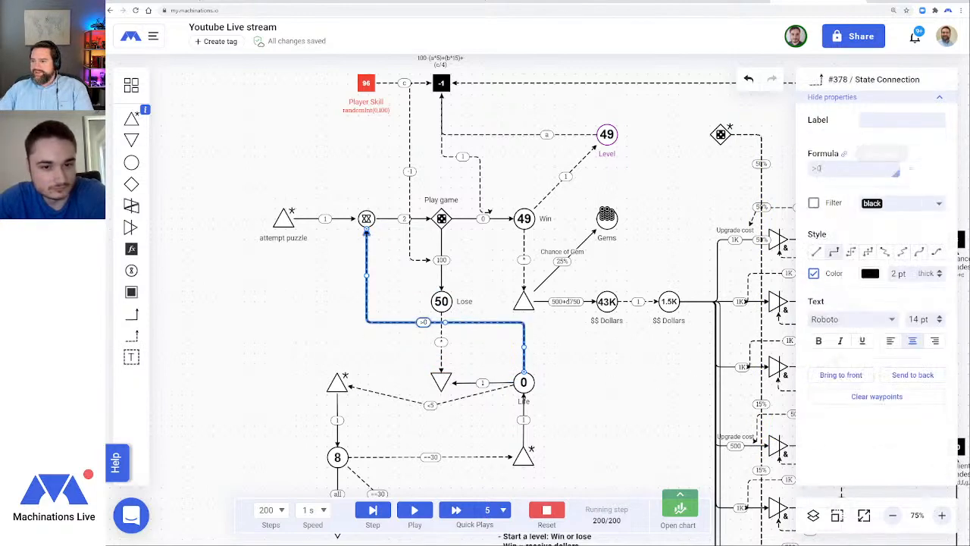
left_click_drag(822, 169, 799, 173)
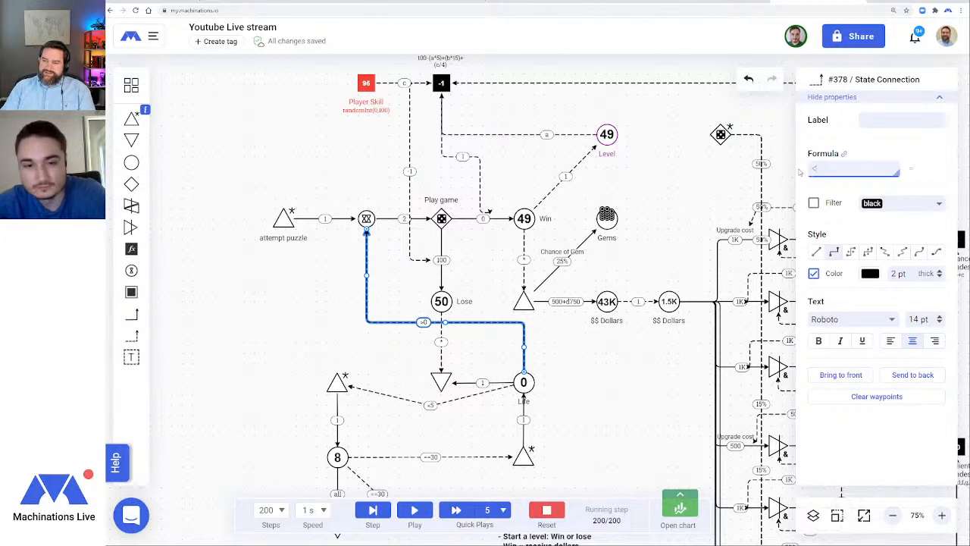
left_click(298, 266)
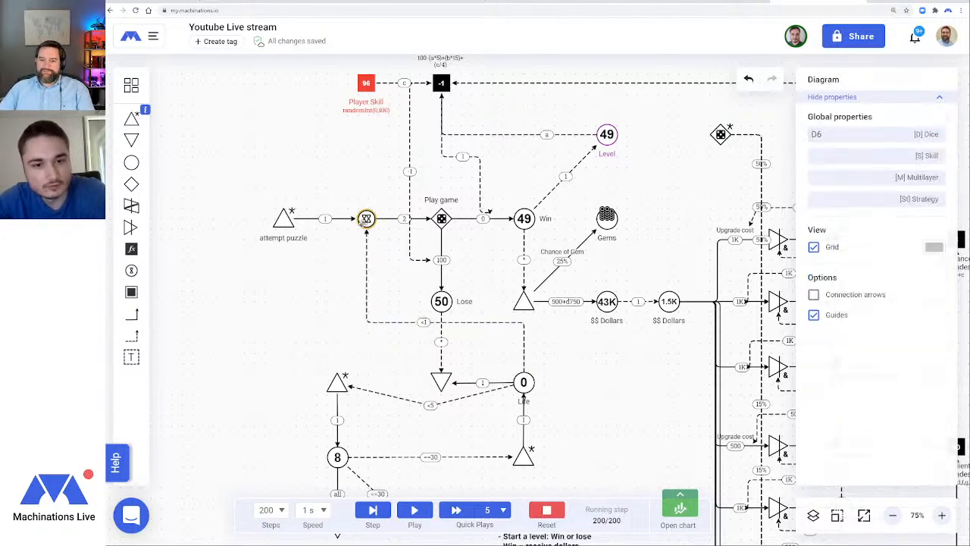
left_click(413, 511)
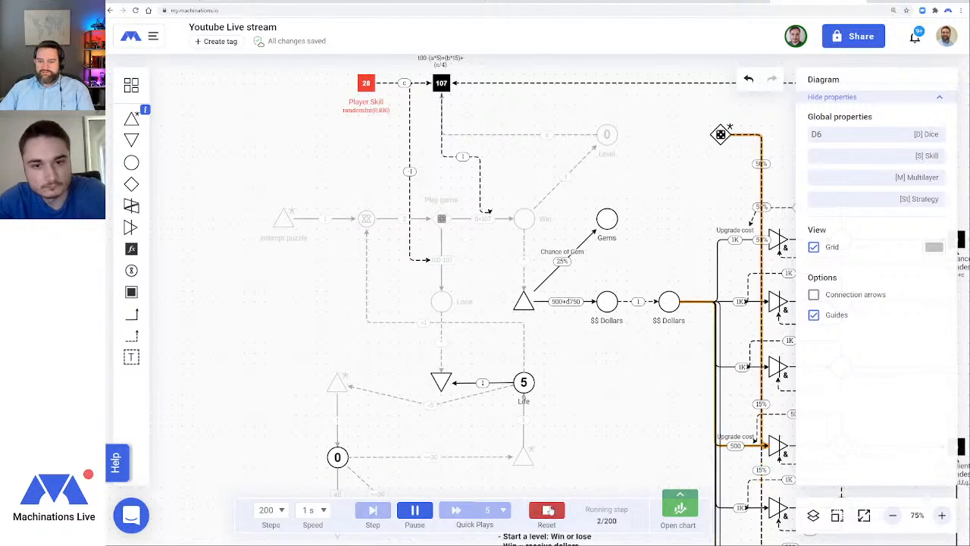
Reset the simulation, set the Life pool's resources to 1, and test the <1 condition with a short play
left_click(549, 512)
left_click(523, 382)
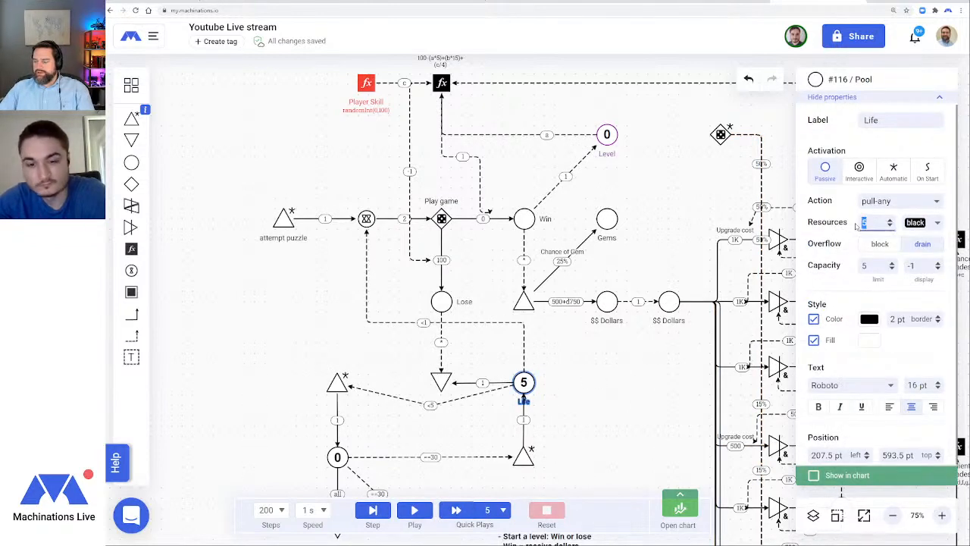
left_click(625, 380)
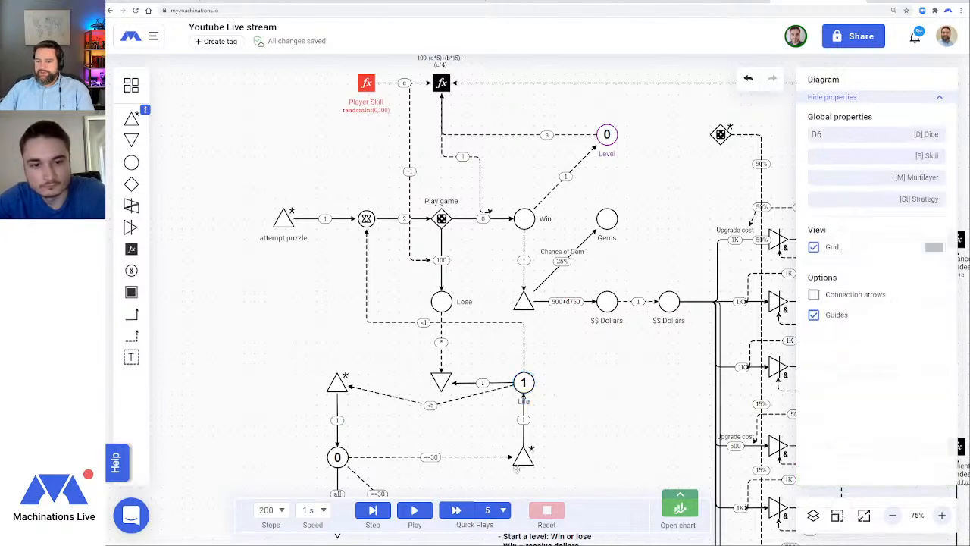
key("space")
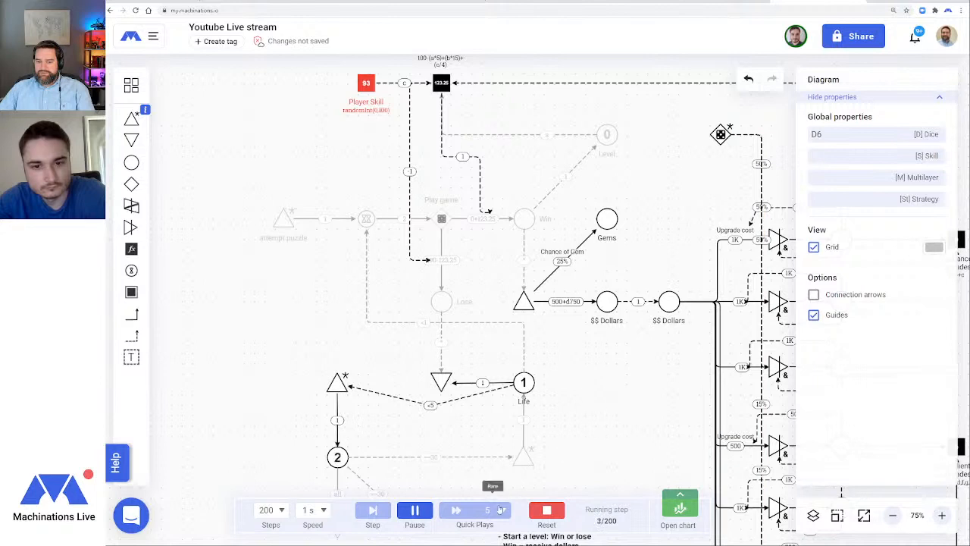
left_click(547, 510)
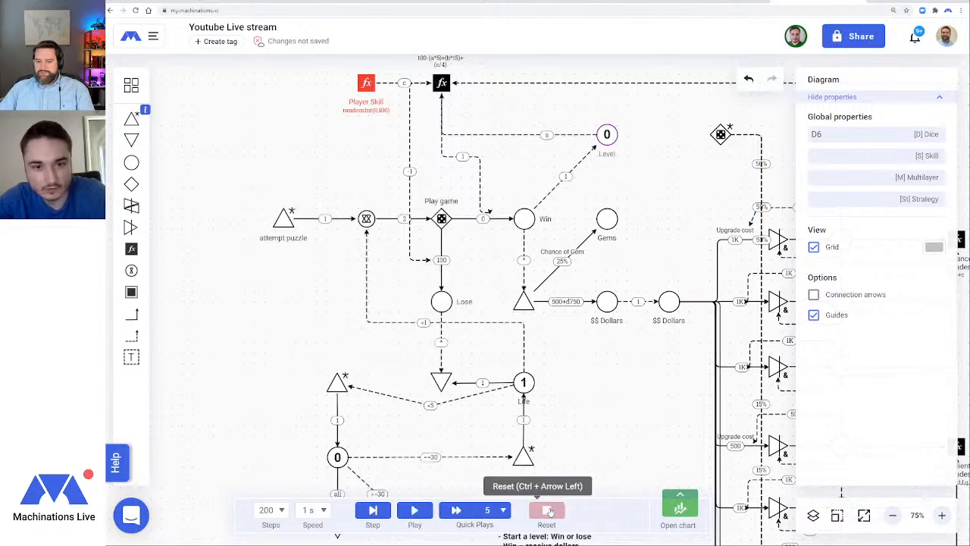
Set the formula of the state connection from Life to the delay node to >0, and test it with a short play
left_click(466, 322)
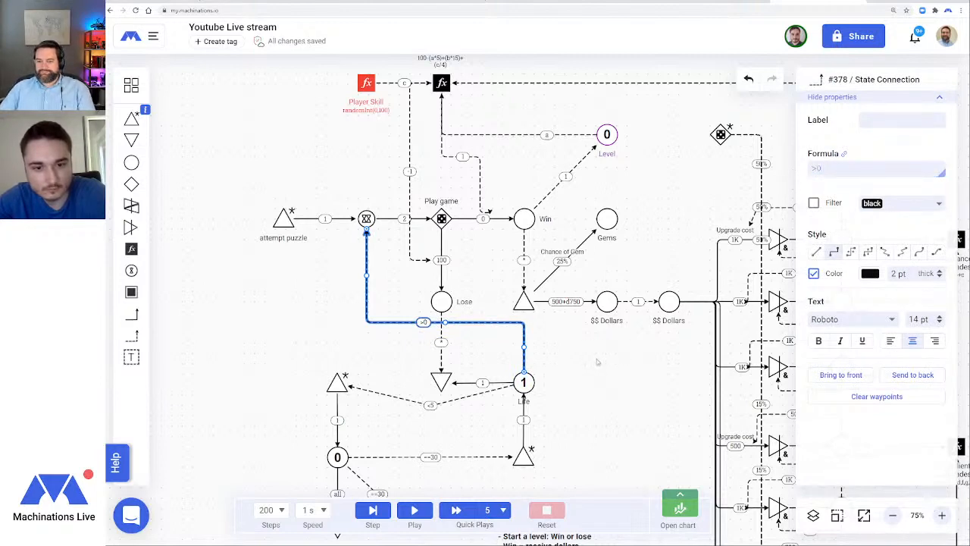
left_click(598, 362)
left_click(415, 509)
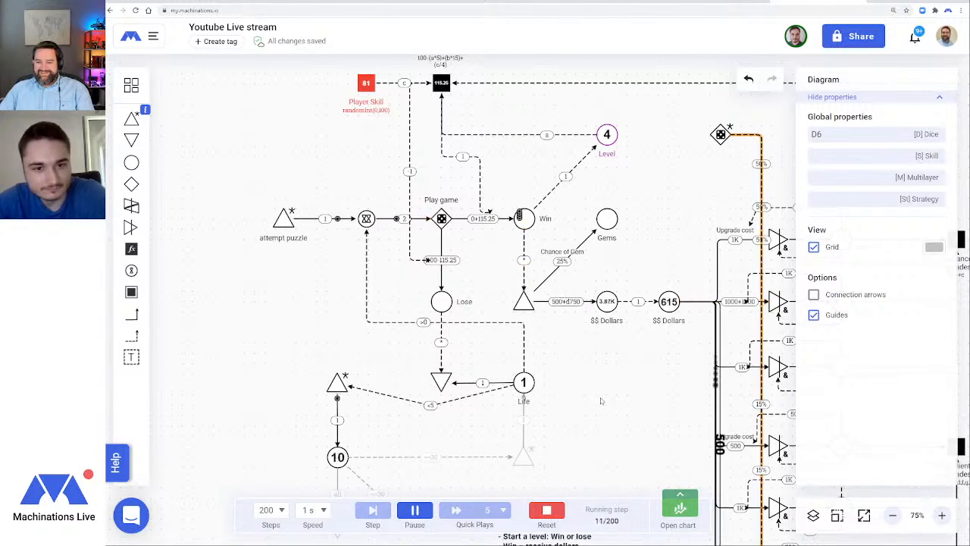
left_click(546, 509)
Set the simulation speed to 0.1 s, play the diagram for a while and reset it
left_click(312, 509)
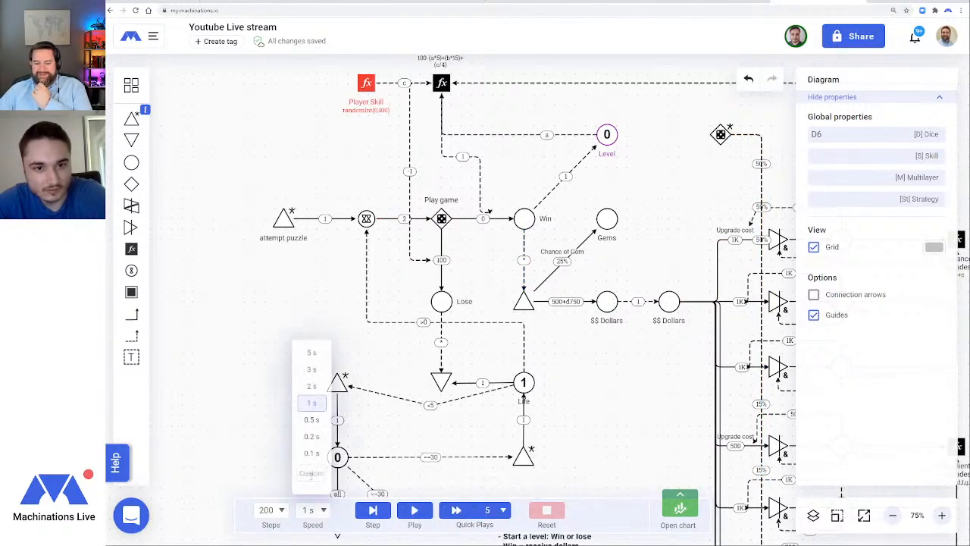
left_click(312, 455)
left_click(414, 509)
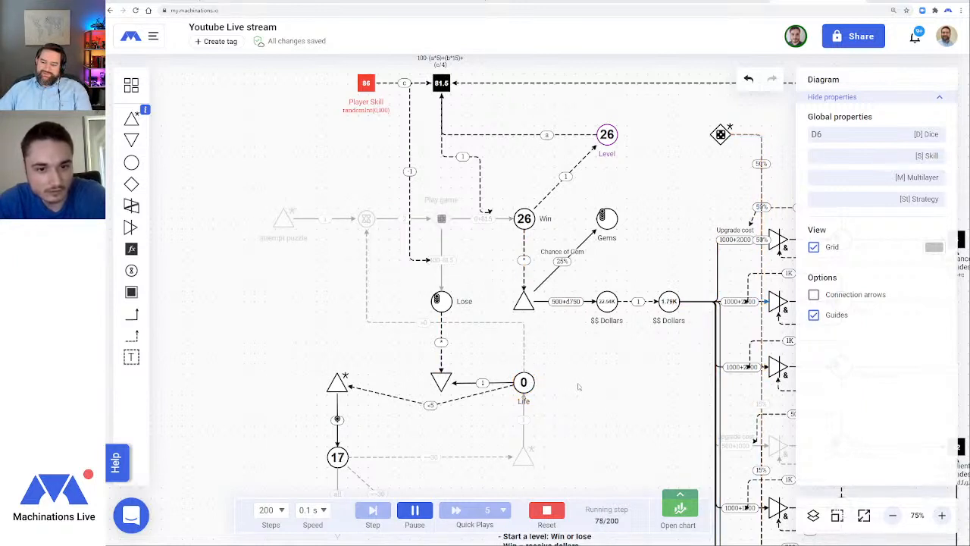
left_click(551, 515)
Clear the execution chart's history, start a batch of five quick plays and stop it early
left_click(686, 514)
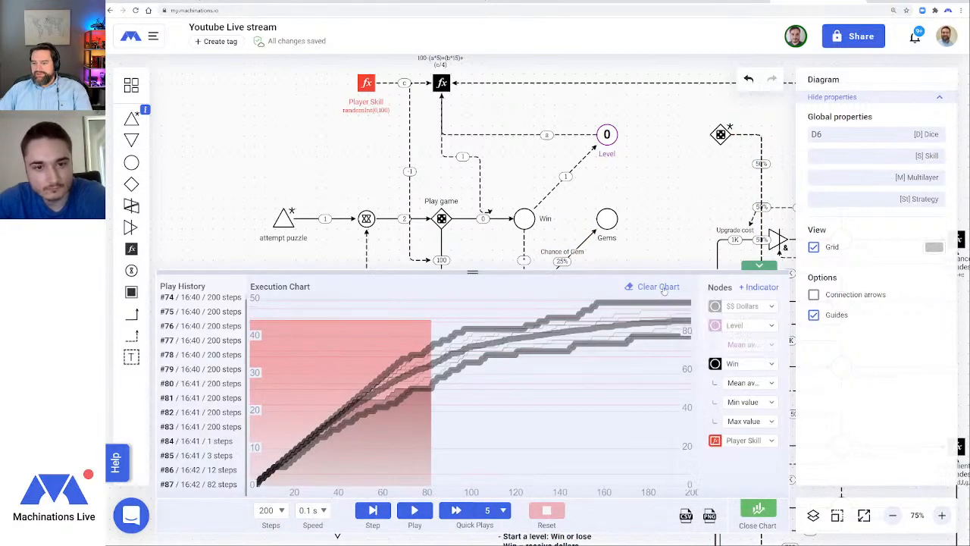
left_click(661, 288)
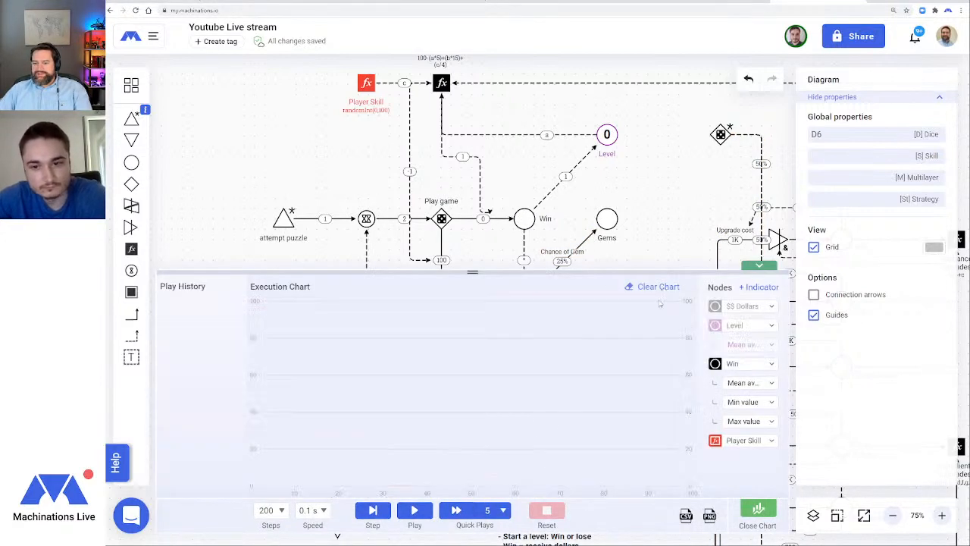
left_click(457, 510)
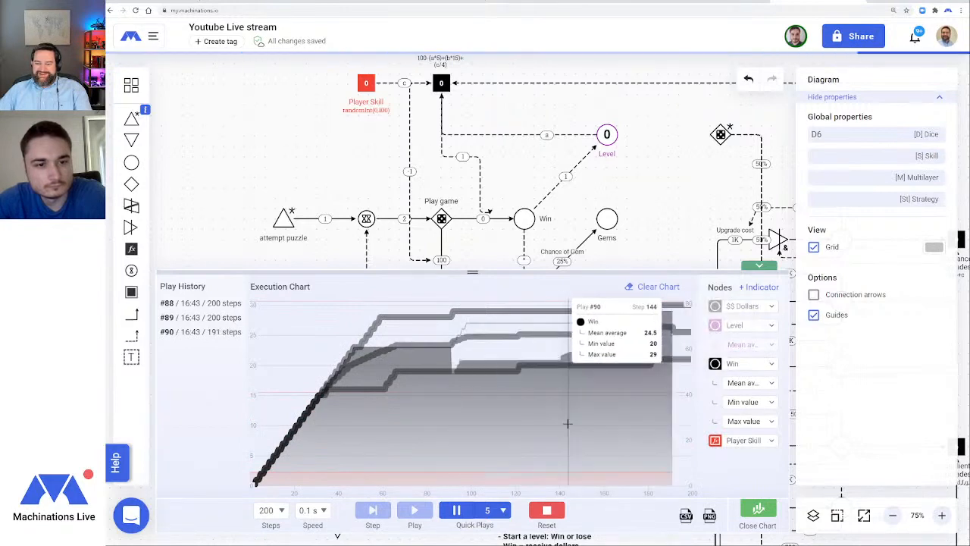
left_click(549, 519)
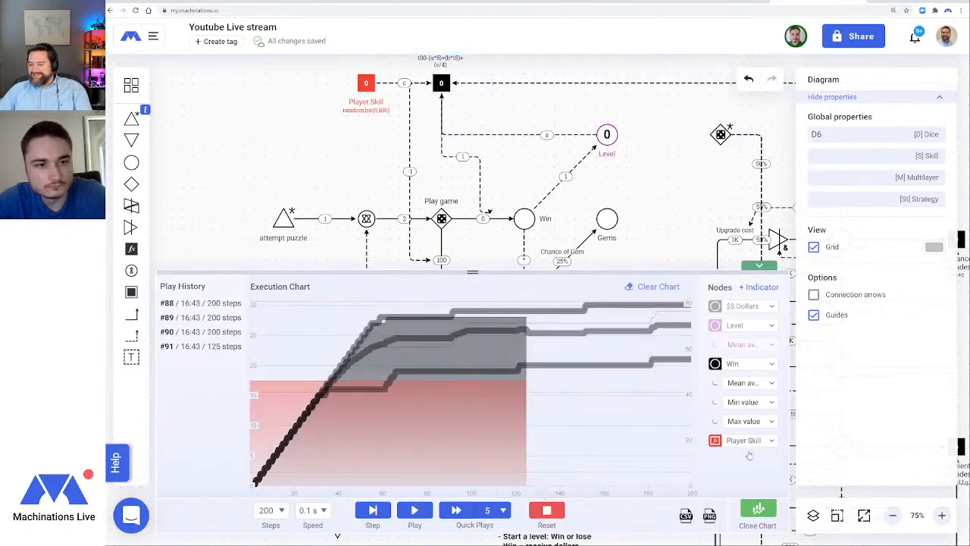
Remove the Player Skill register and the Win pool from the execution chart
left_click(772, 441)
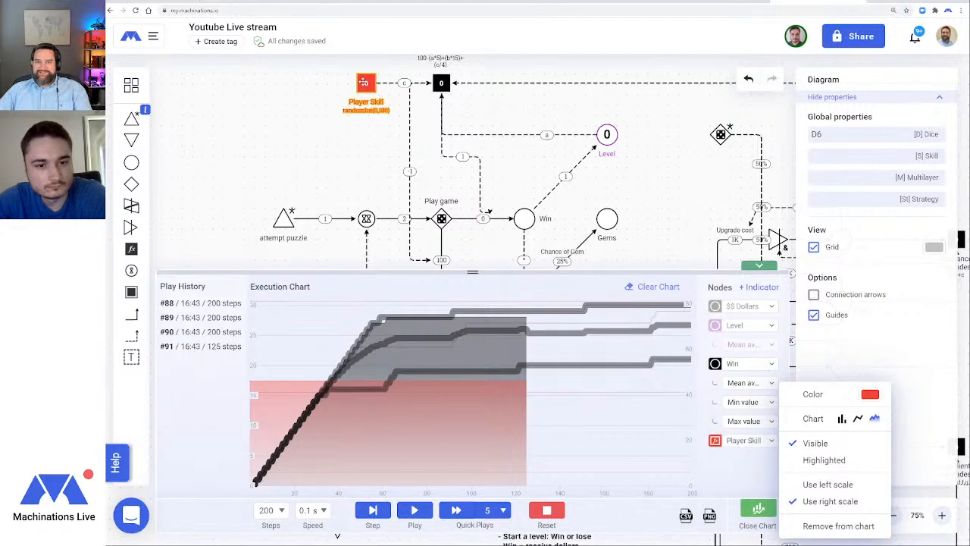
left_click(362, 82)
left_click(813, 475)
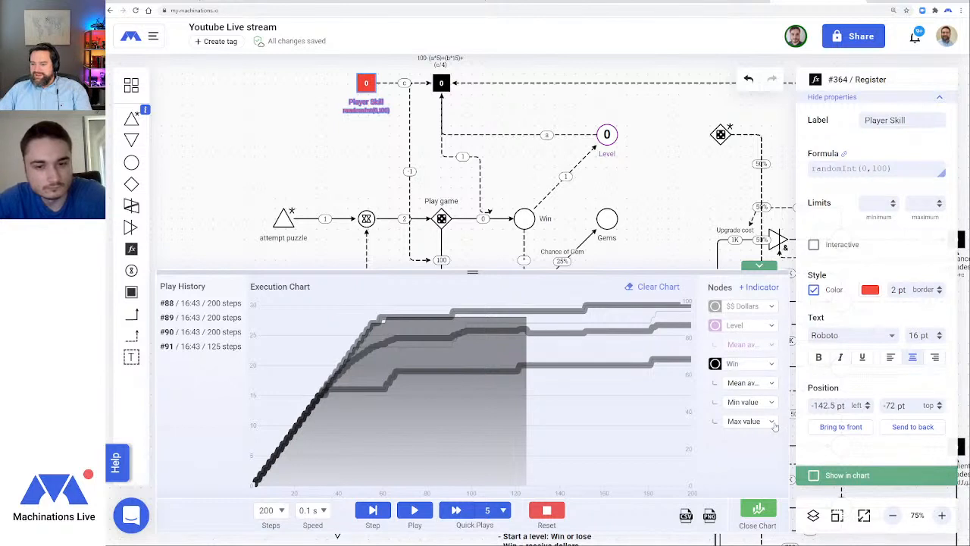
left_click(771, 364)
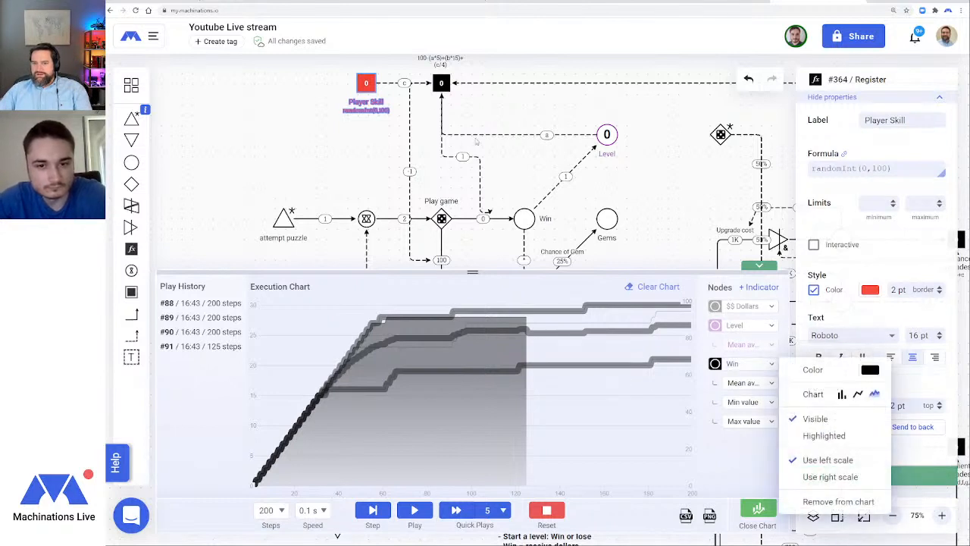
left_click(524, 219)
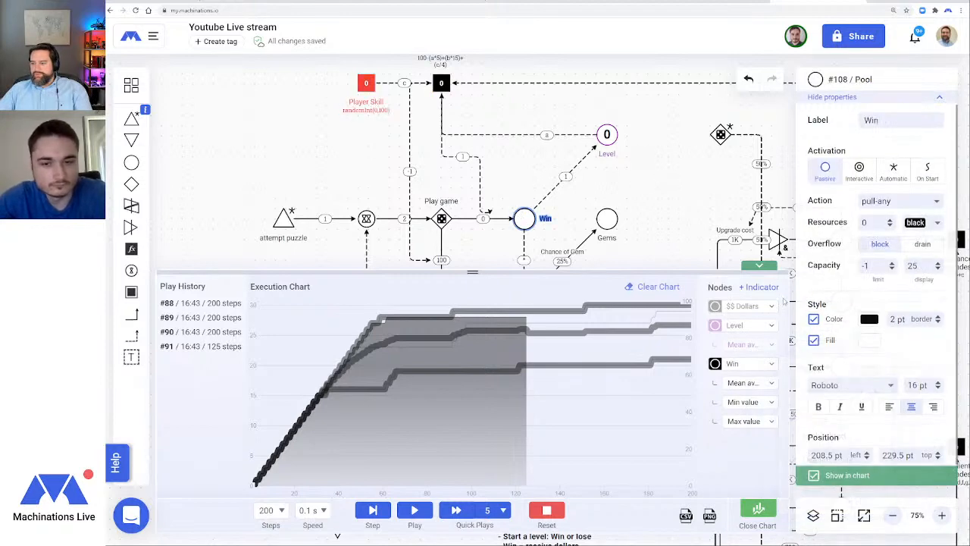
left_click(813, 475)
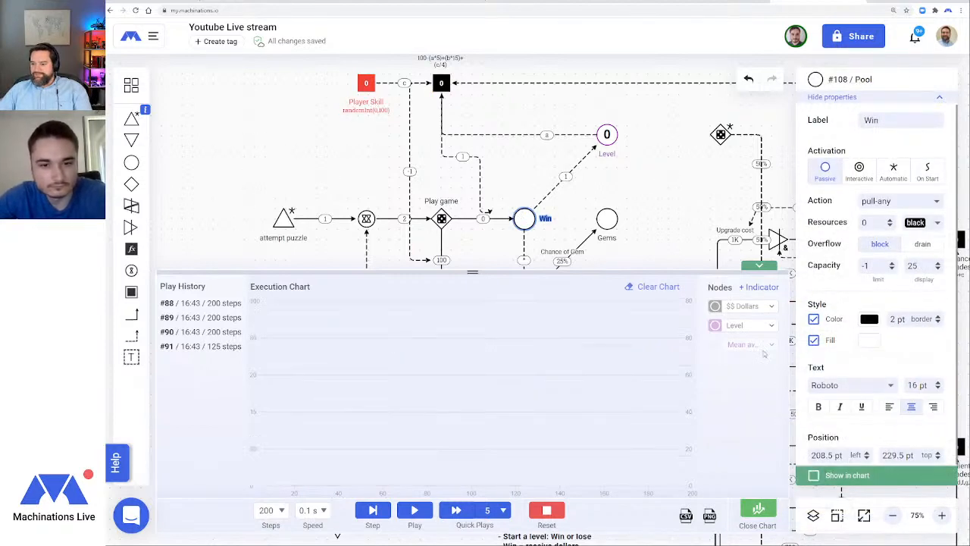
left_click(677, 217)
Show the Life pool in the execution chart with a mean average indicator, and close the chart
scroll(602, 218, "down", 2)
left_click(521, 202)
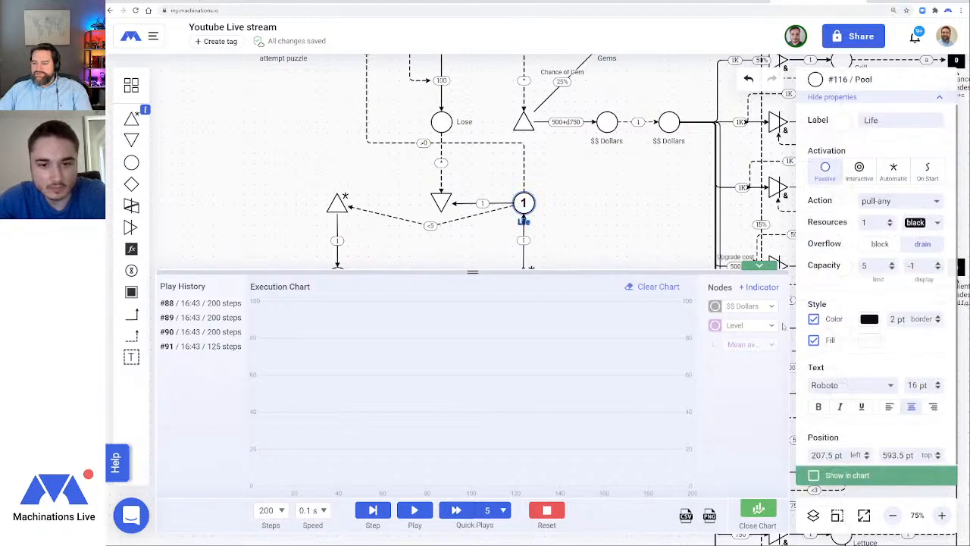
left_click(814, 475)
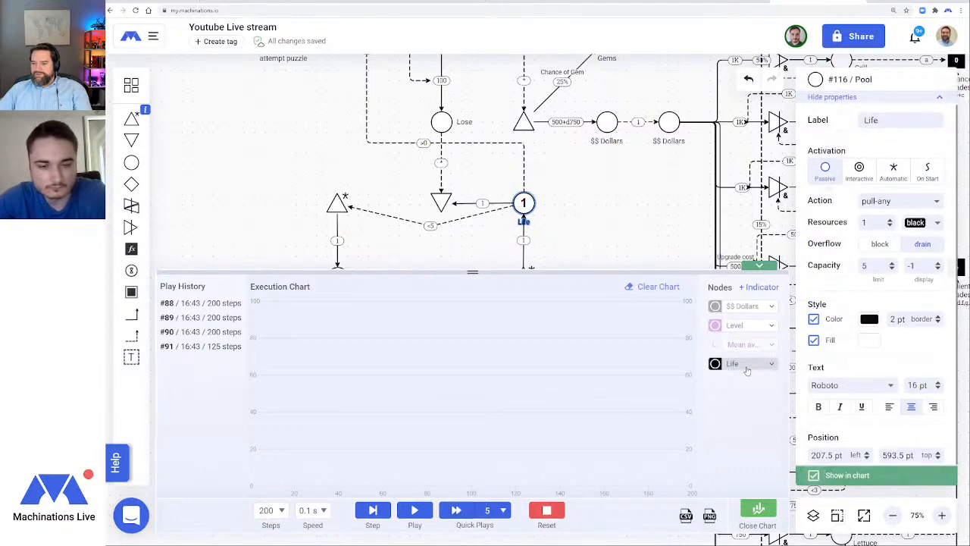
left_click(758, 288)
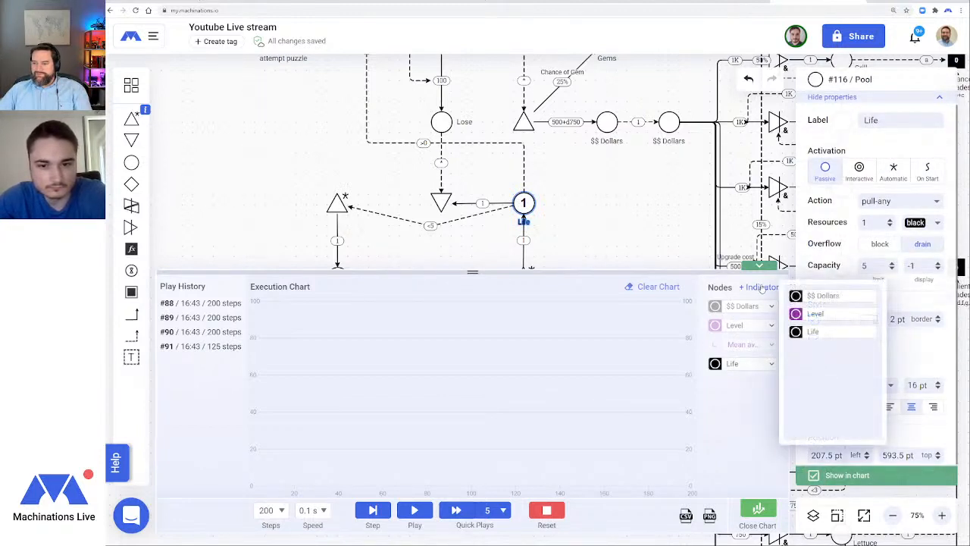
left_click(830, 334)
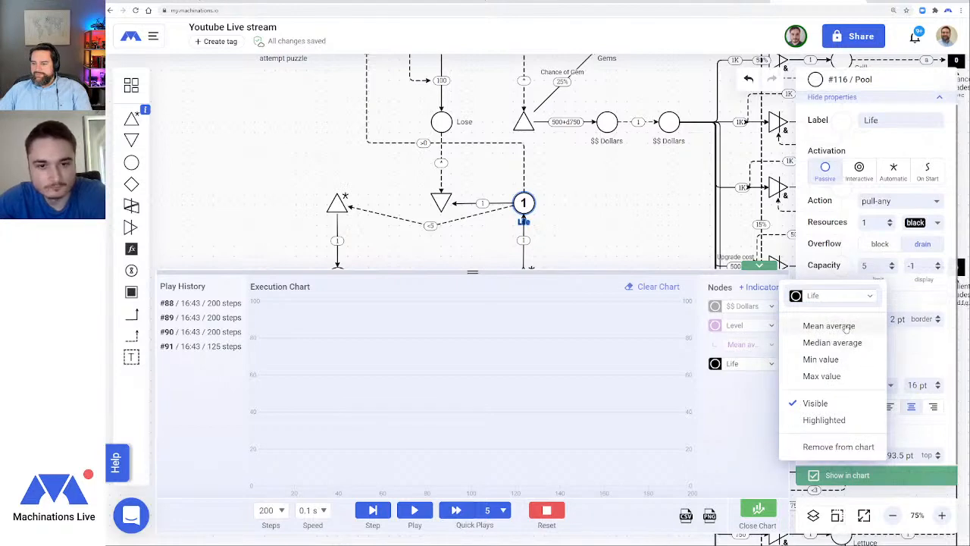
left_click(846, 327)
left_click(760, 265)
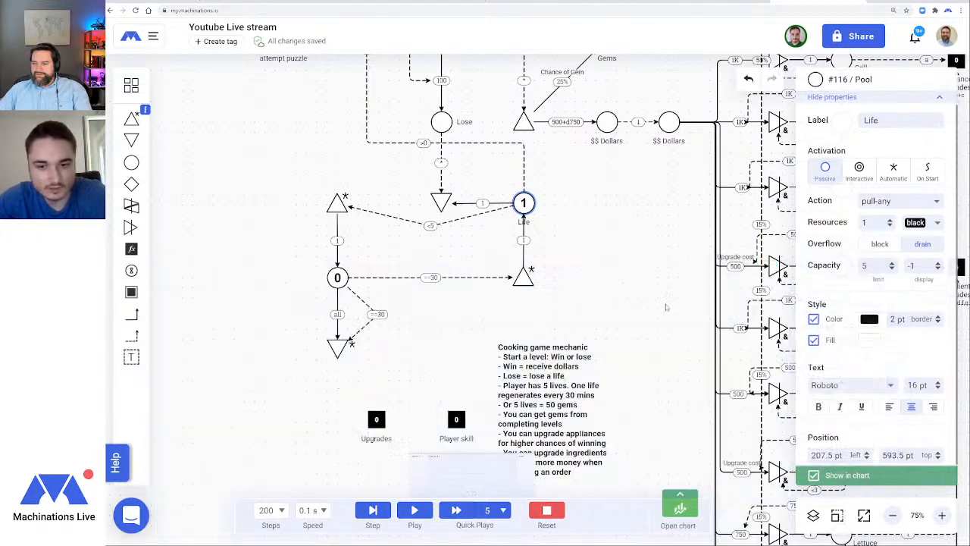
Set the Life pool's resources to 5
left_click(595, 302)
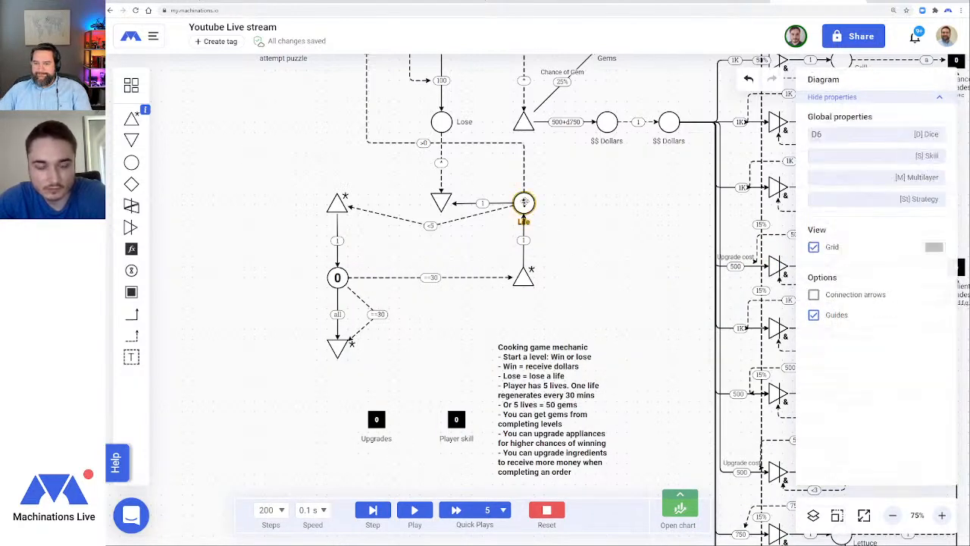
left_click(523, 203)
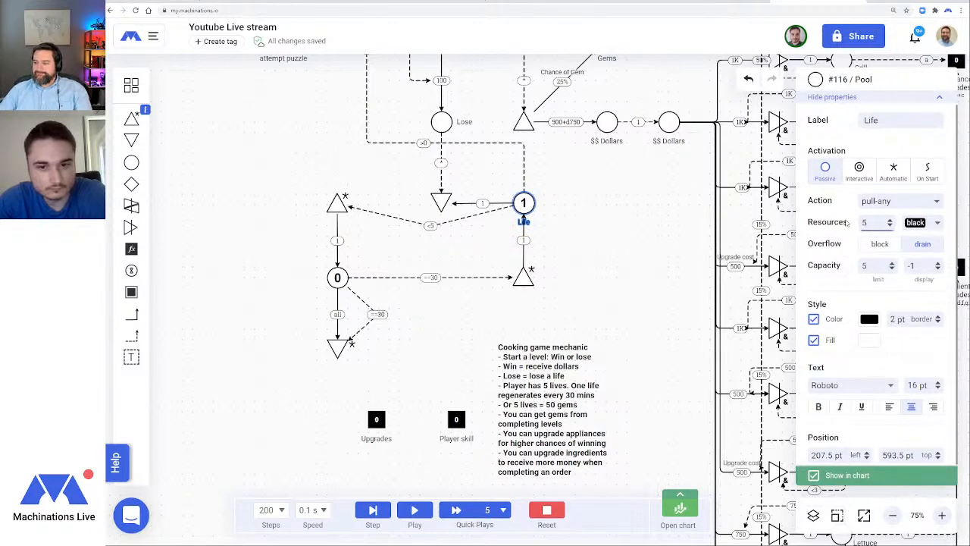
left_click(636, 241)
Run five quick plays and make the Level series visible in the execution chart
scroll(610, 274, "up", 3)
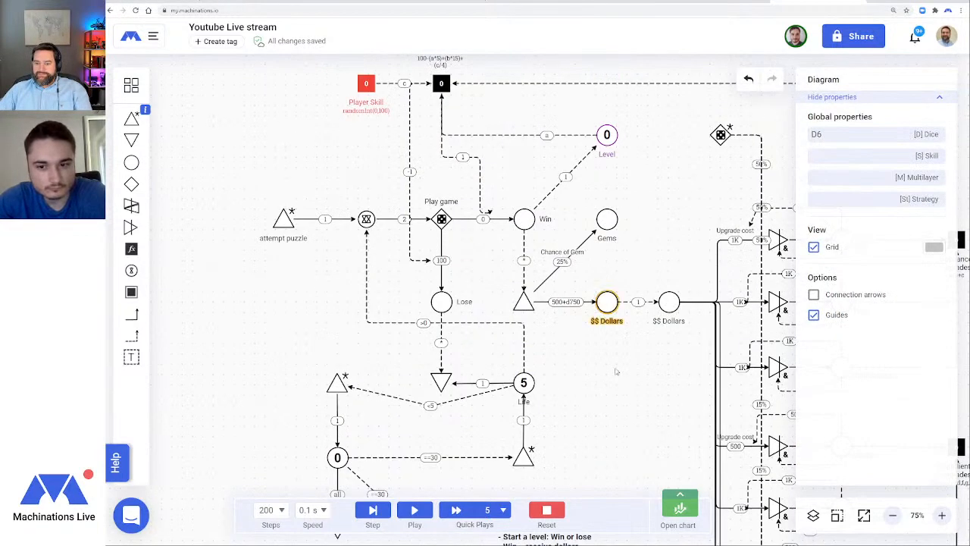
left_click(455, 510)
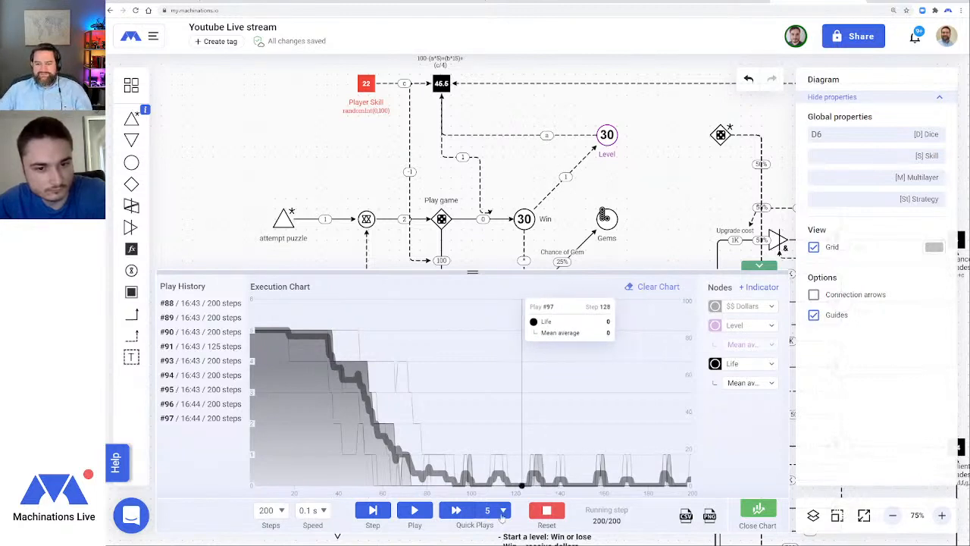
left_click(772, 325)
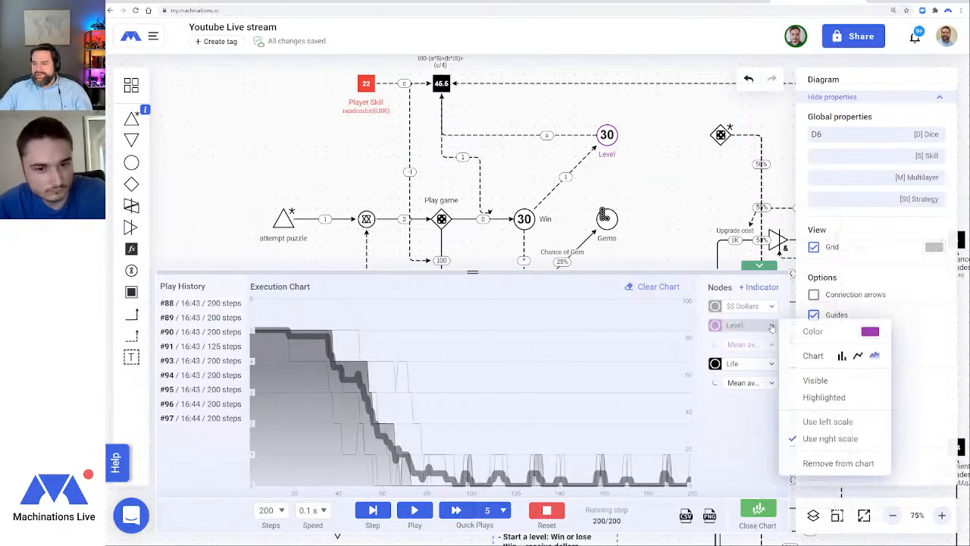
left_click(803, 380)
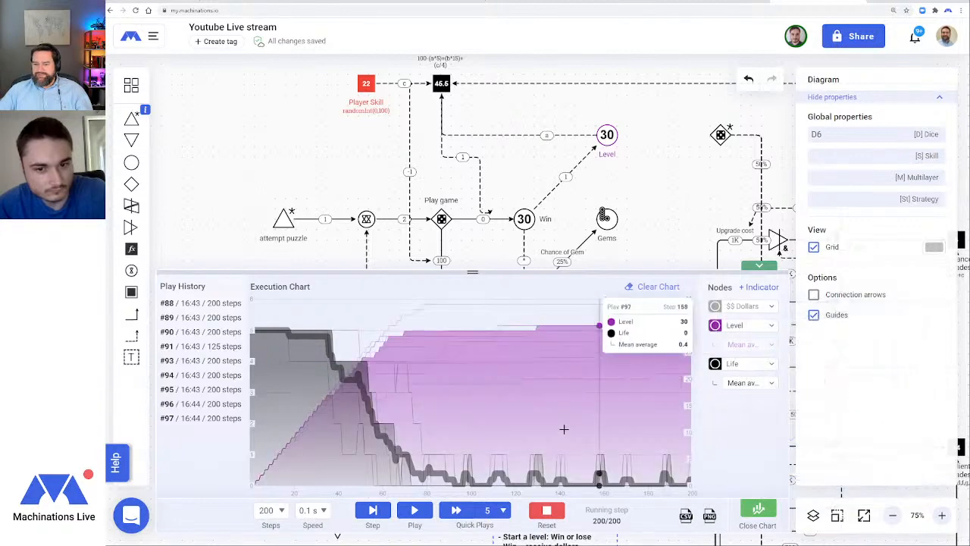
Set the simulation length to 500 steps, run five quick plays and close the chart after they finish
left_click(271, 510)
left_click(275, 354)
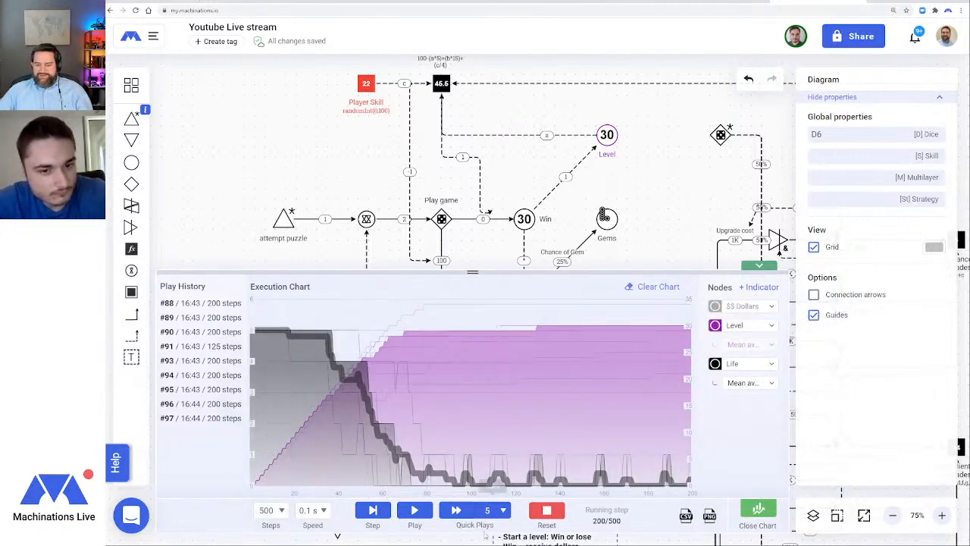
left_click(459, 512)
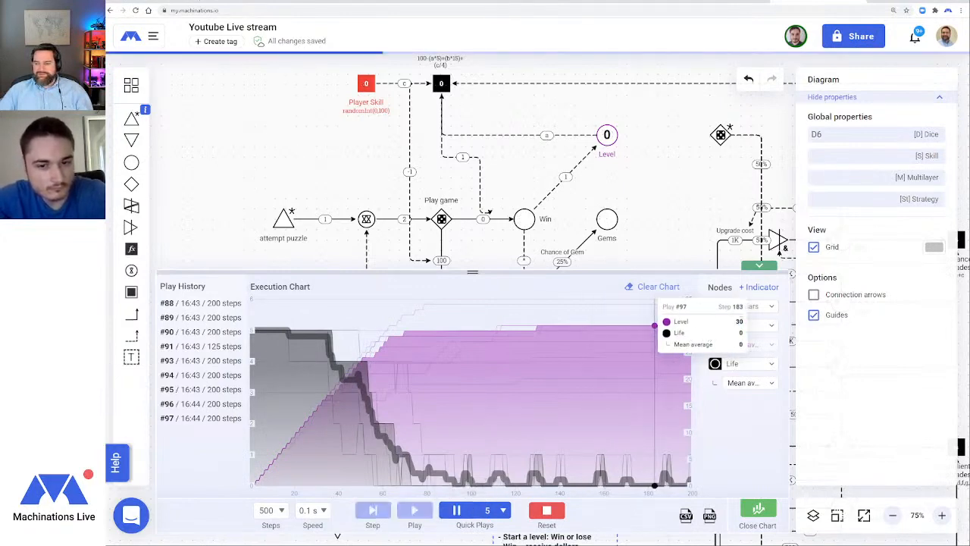
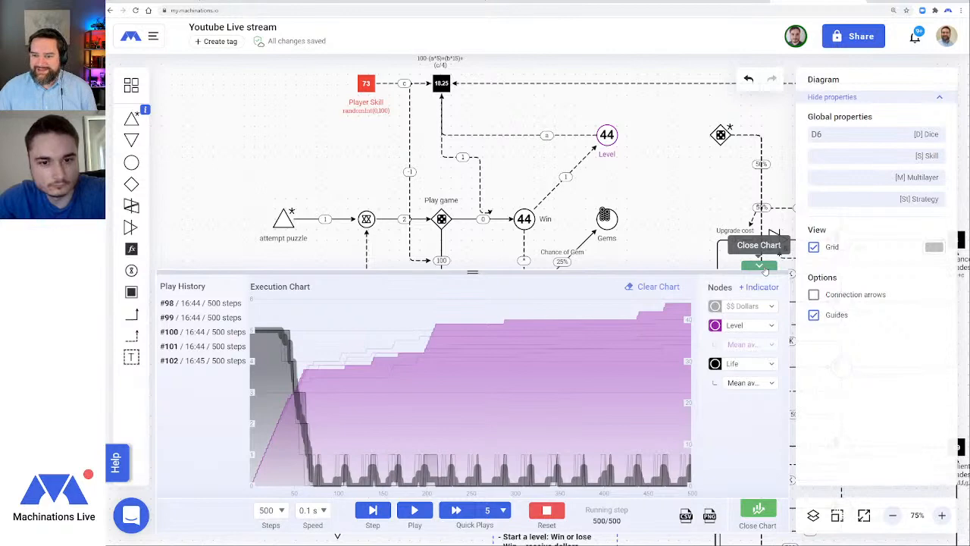
left_click(758, 265)
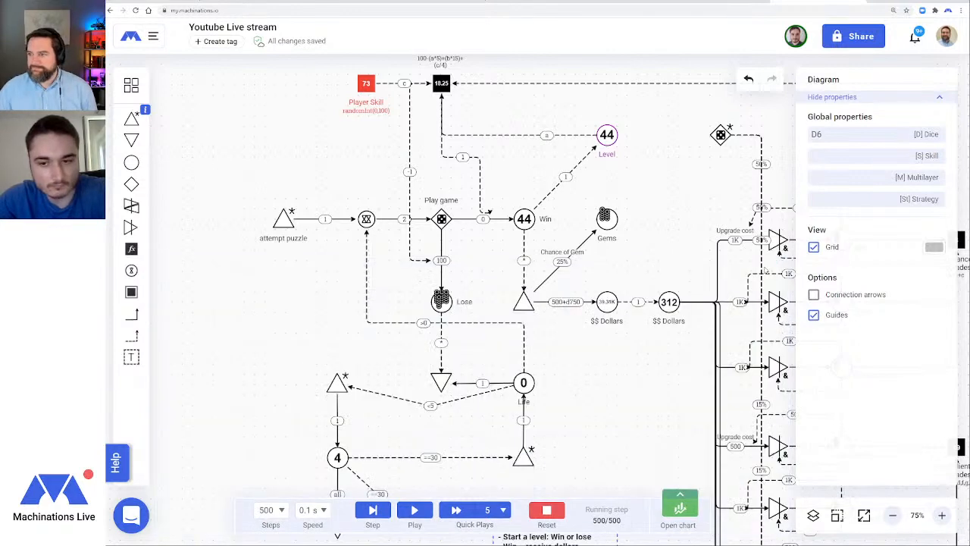
Select the Gems pool and show its properties
scroll(584, 379, "down", 2)
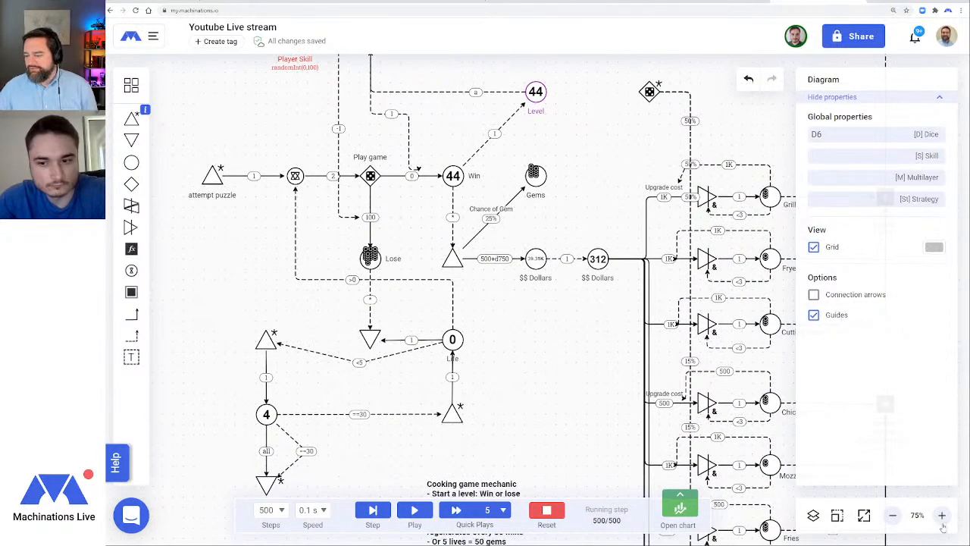
left_click(892, 515)
left_click_drag(534, 367, 448, 342)
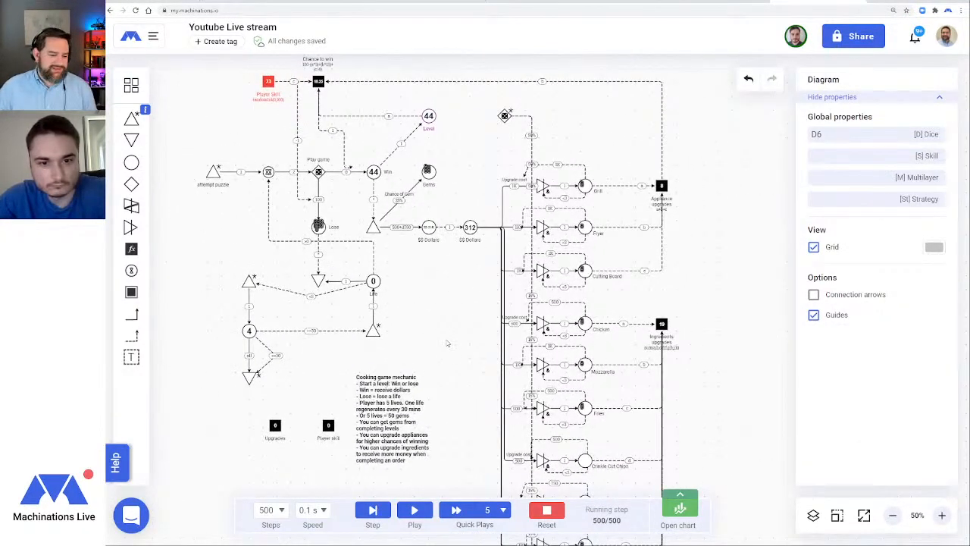
left_click(428, 170)
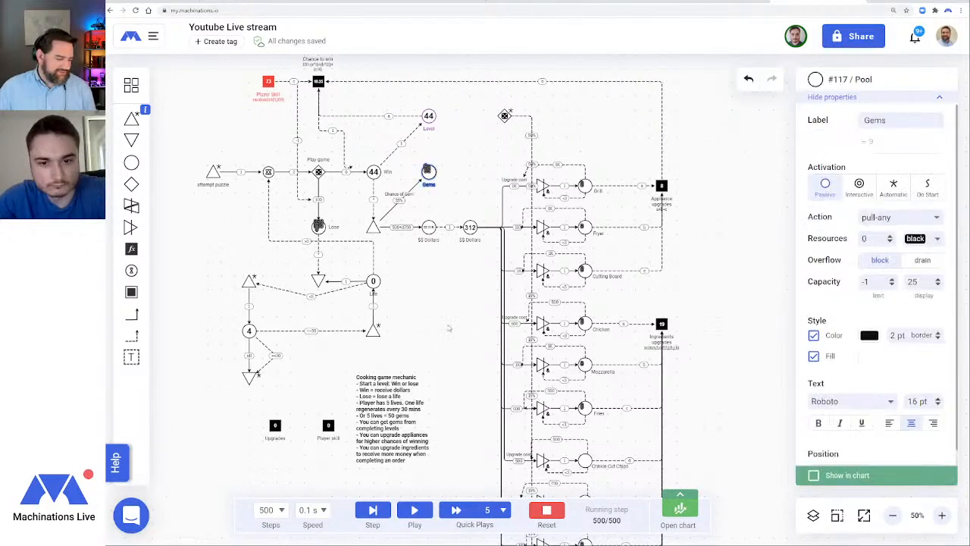
Check the Cooking game mechanic note and the Life pool's properties, then reset the simulation
left_click(429, 383)
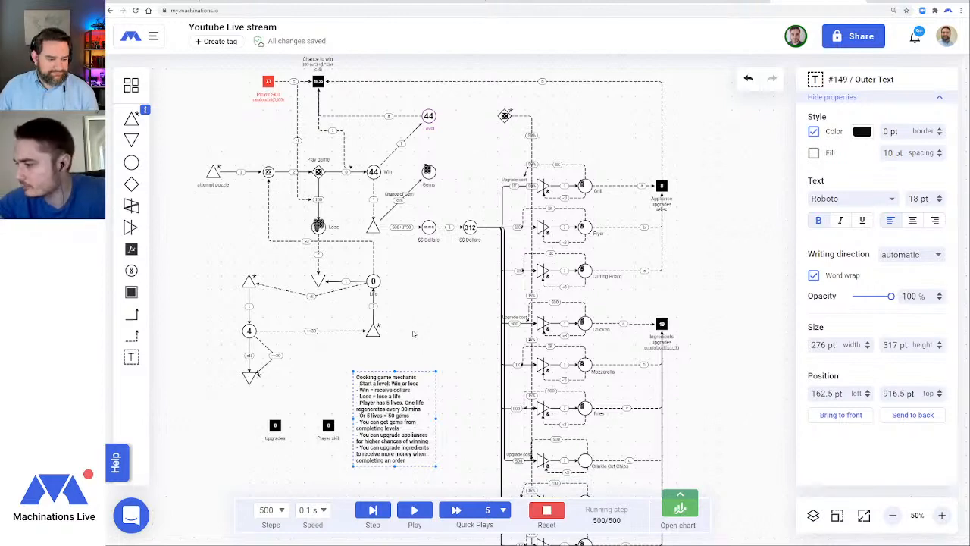
left_click_drag(429, 286, 452, 322)
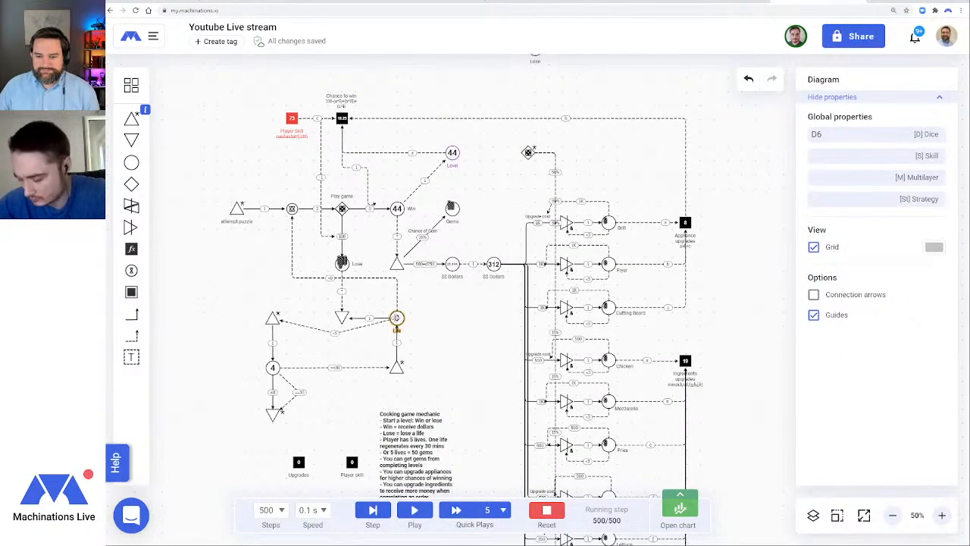
left_click(395, 317)
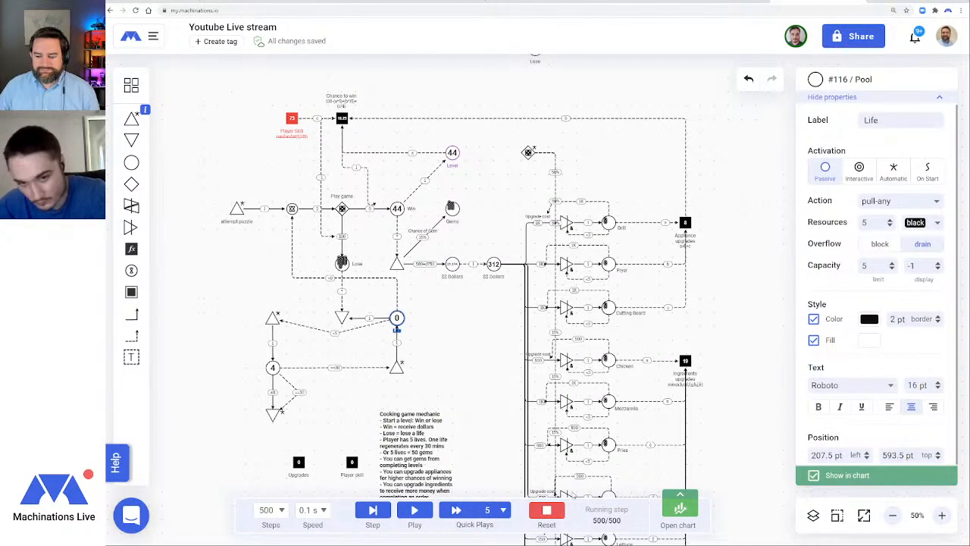
left_click(546, 510)
right_click(455, 364)
left_click(442, 326)
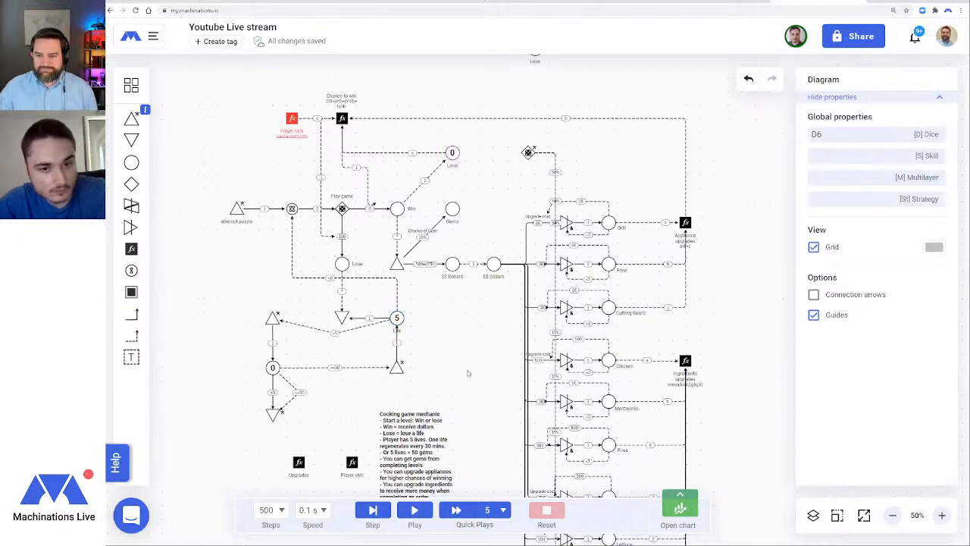
Add a converter beside the Gems pool and link Gems to it with a straight resource connection
left_click_drag(131, 227, 453, 320)
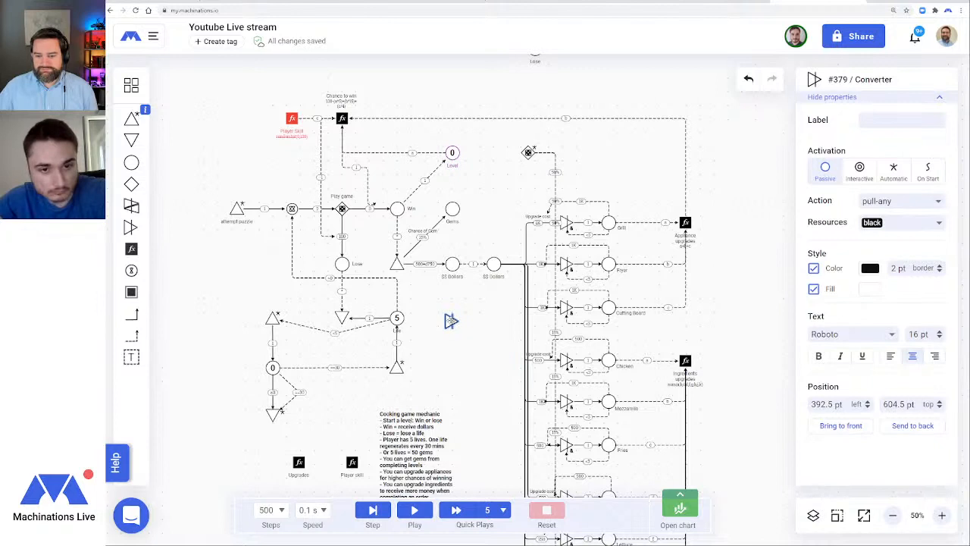
left_click(375, 345)
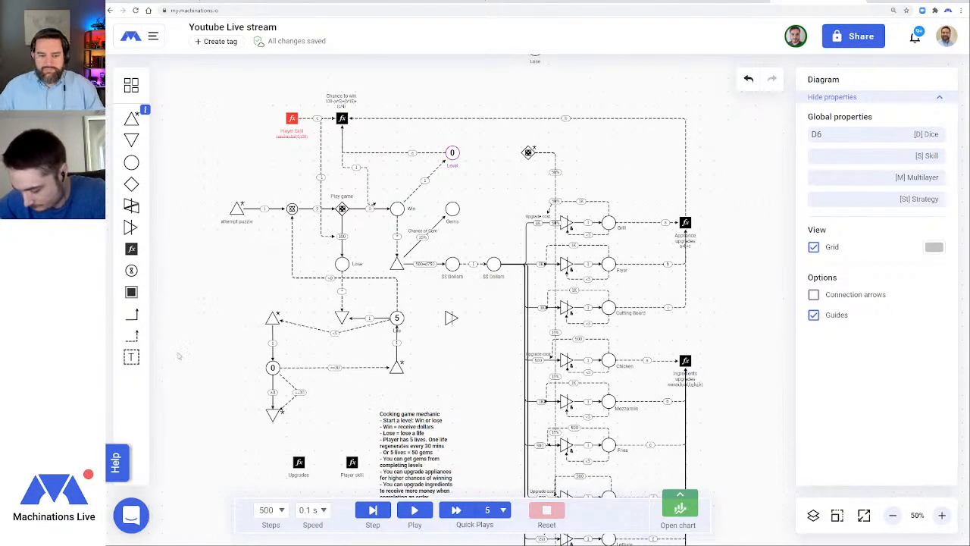
mouse_move(134, 314)
left_mouse_down()
mouse_move(495, 226)
mouse_move(449, 206)
mouse_move(451, 316)
left_mouse_up()
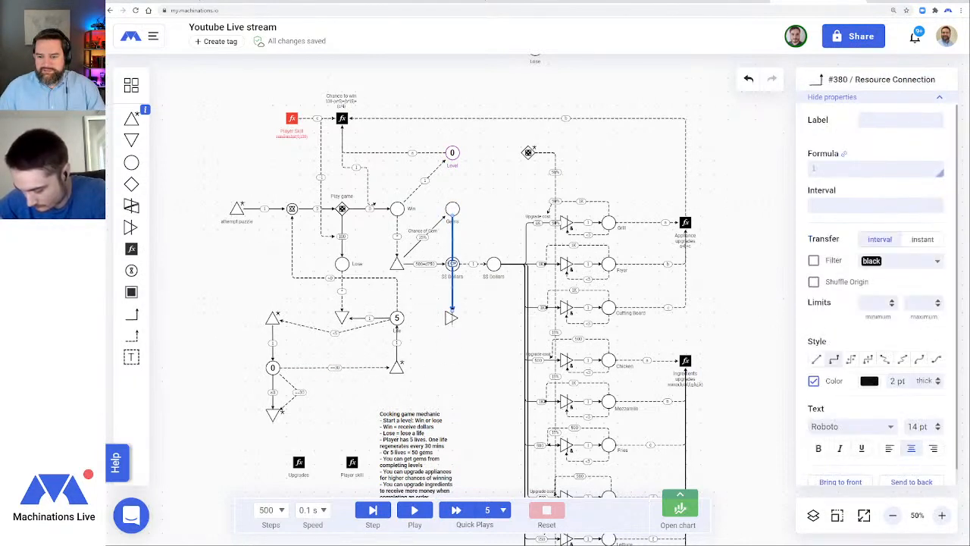
left_click_drag(452, 264, 465, 265)
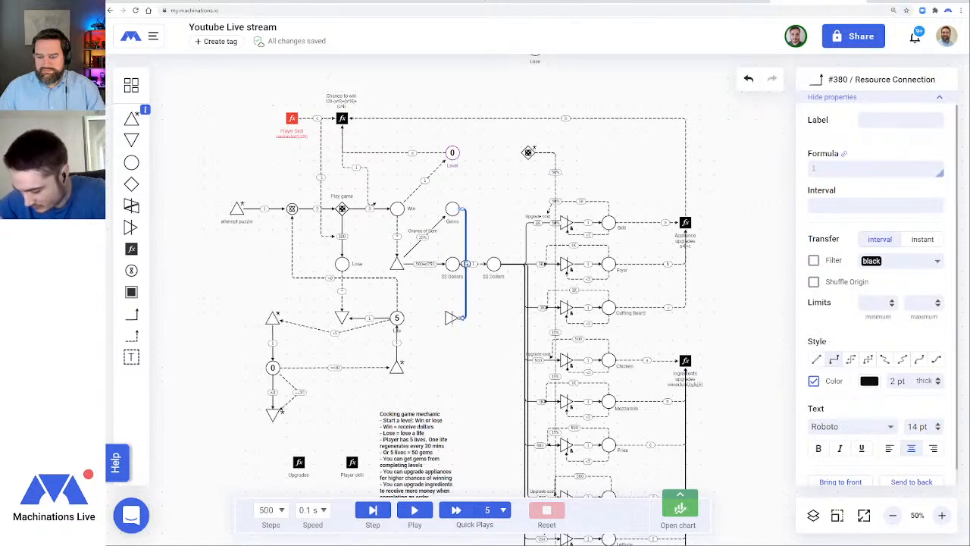
left_click_drag(450, 318, 493, 210)
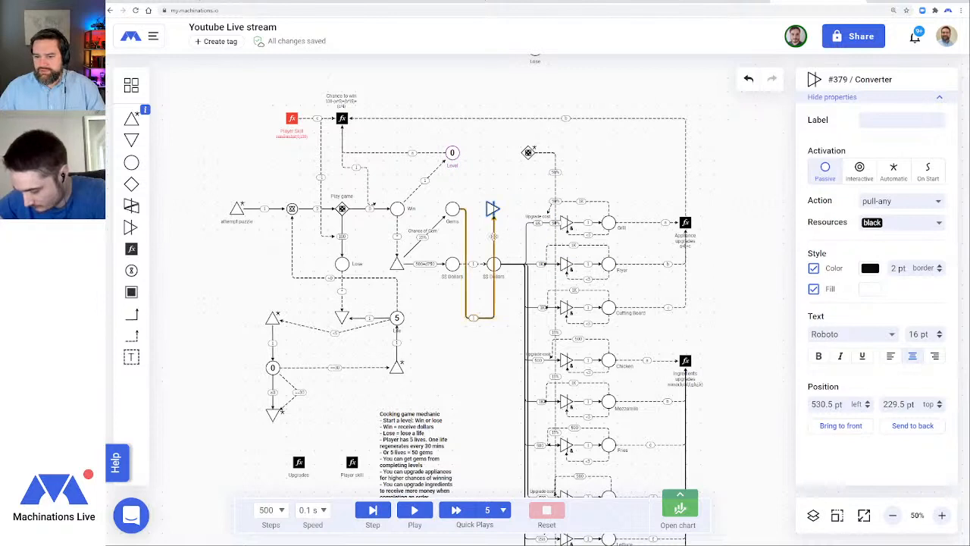
left_click(494, 236)
left_click(816, 361)
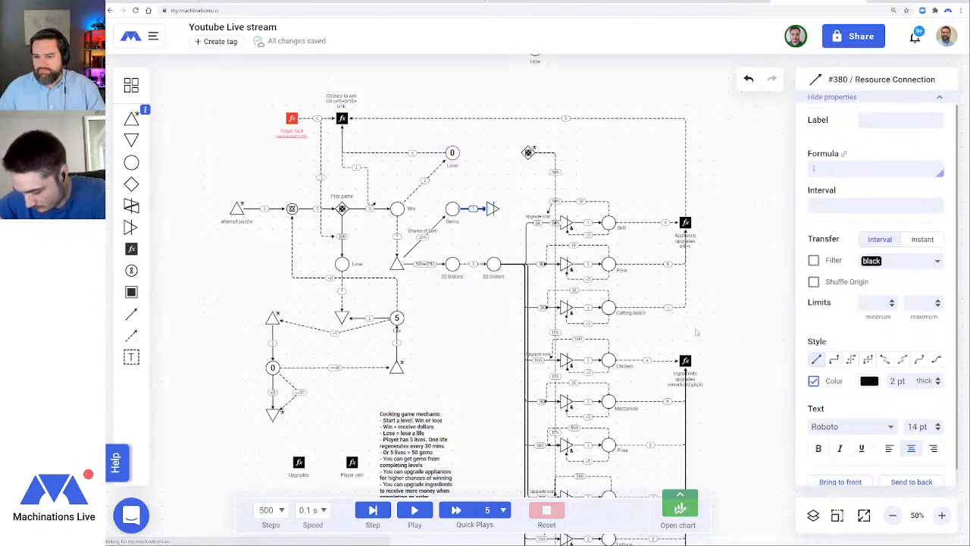
left_click(491, 238)
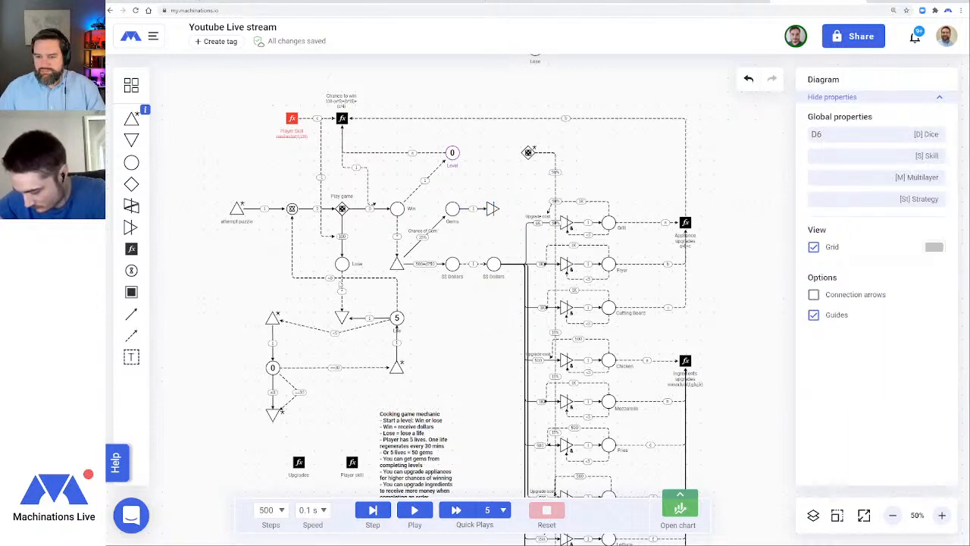
Connect the new converter to the Life pool with a right-angled resource connection routed around the $$ Dollars pools
left_click(131, 313)
left_click_drag(453, 208, 396, 317)
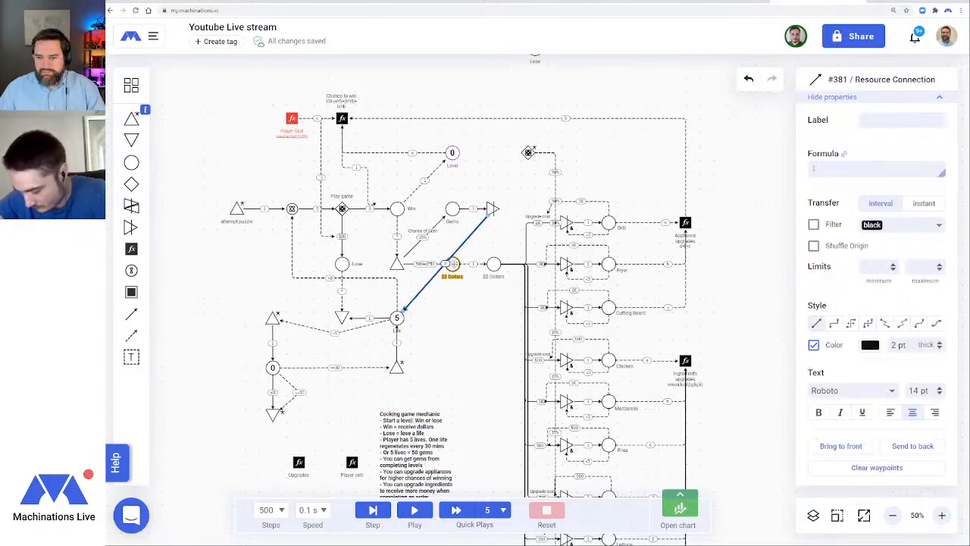
left_click(833, 322)
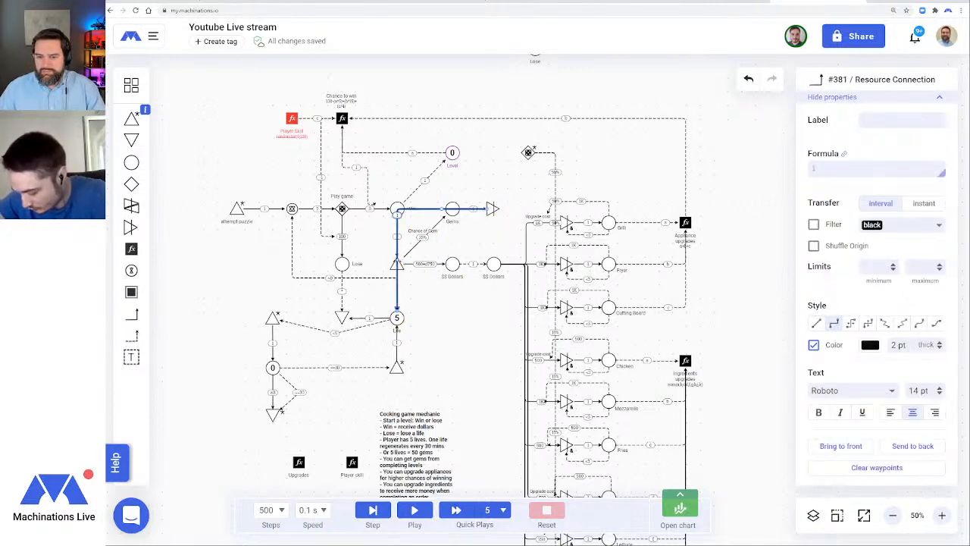
left_click_drag(396, 262, 514, 275)
left_click(482, 377)
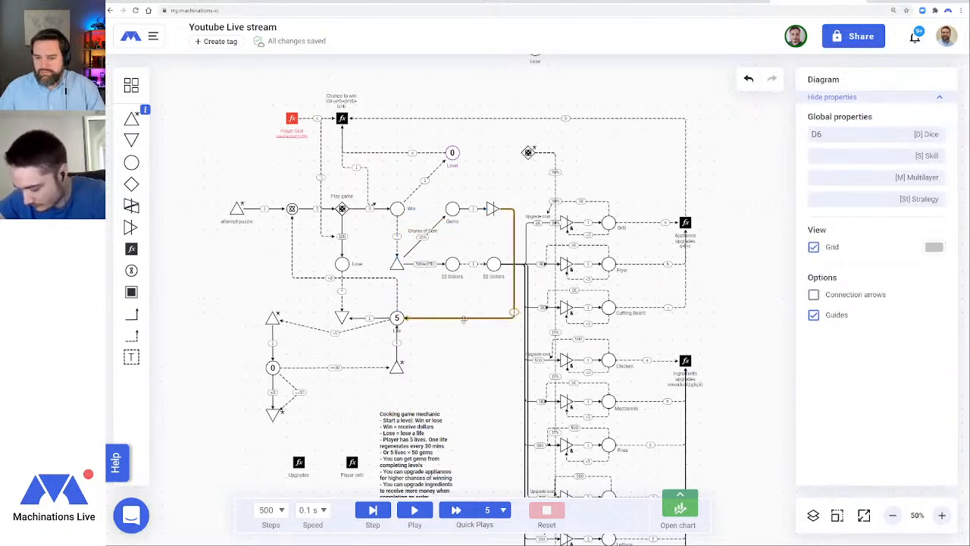
Set the formula to 5 on the converter-to-Life connection and to 50 on the Gems-to-converter connection
left_click(464, 319)
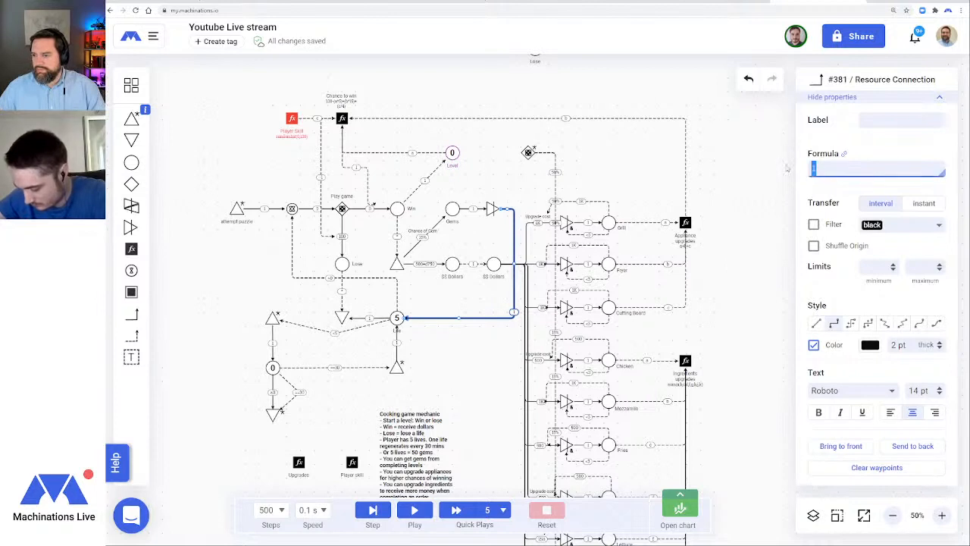
type("5")
key("Return")
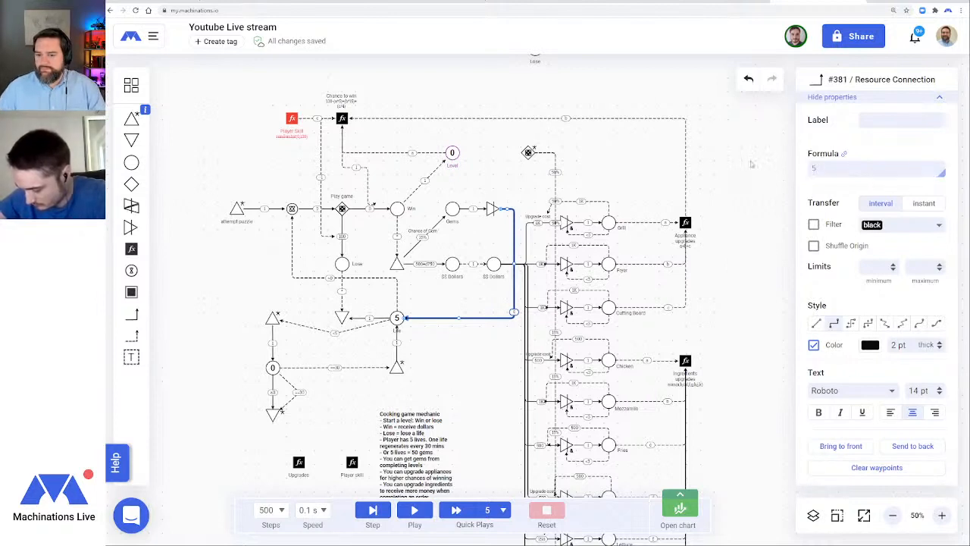
left_click(473, 209)
left_click(810, 169)
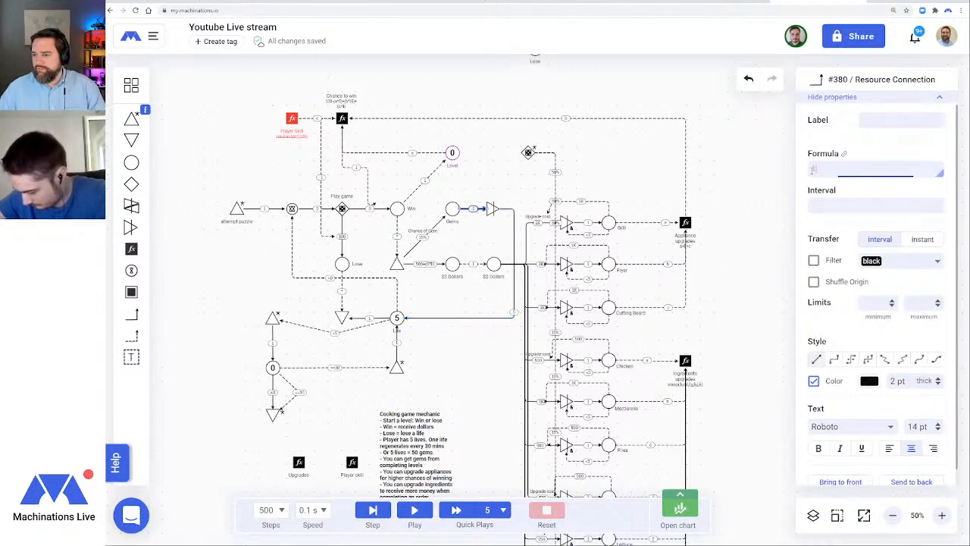
type("50")
key("Return")
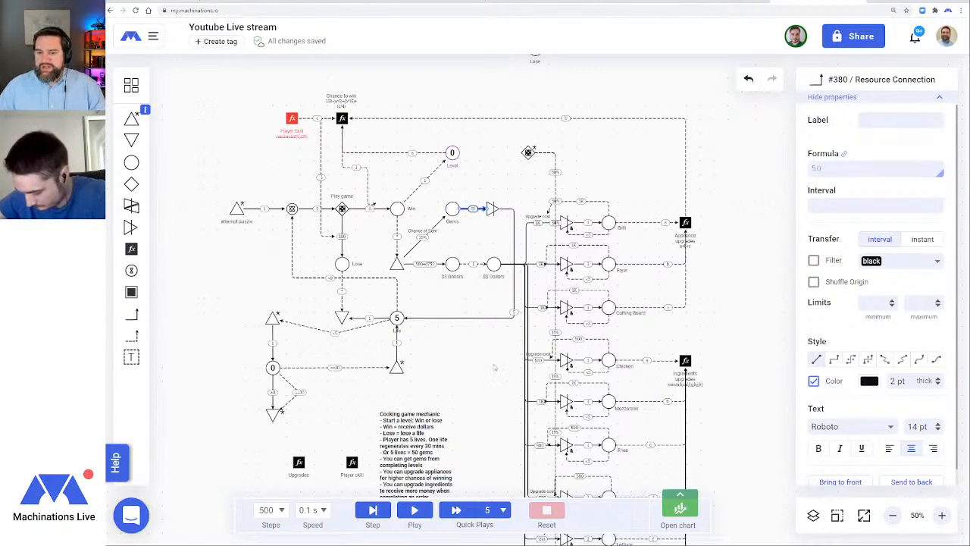
left_click(458, 383)
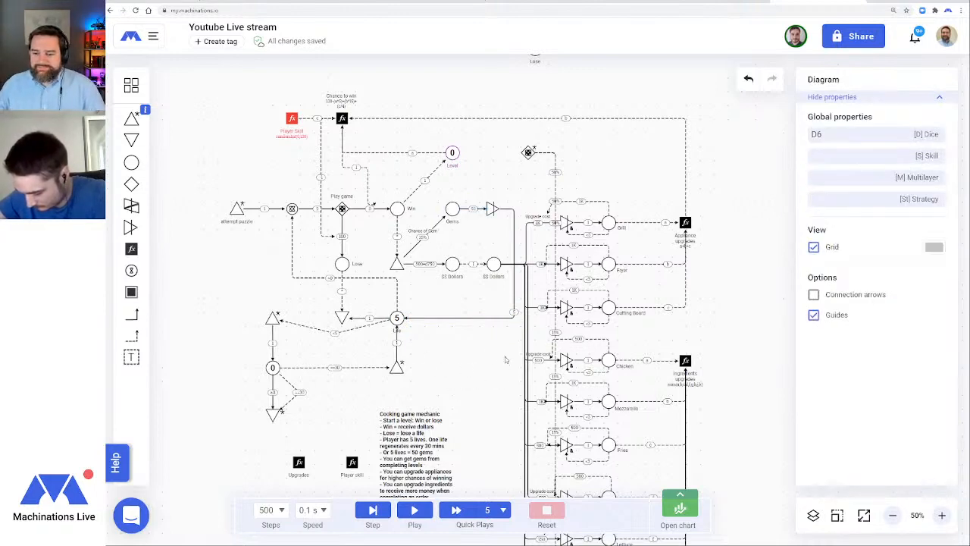
Add a pool labelled Boosters in the empty area above Level and align it vertically with the Level pool
left_click_drag(498, 189, 493, 254)
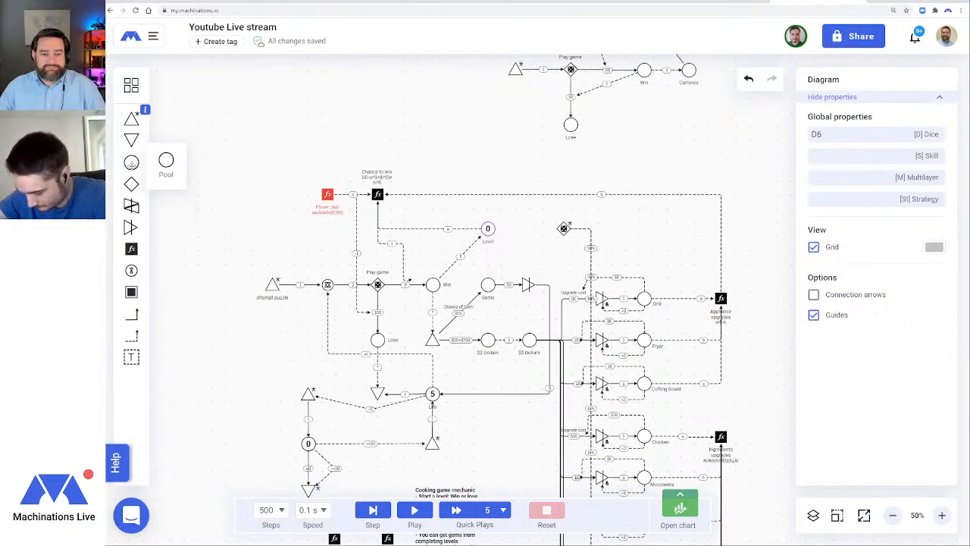
left_click(131, 162)
left_click(500, 168)
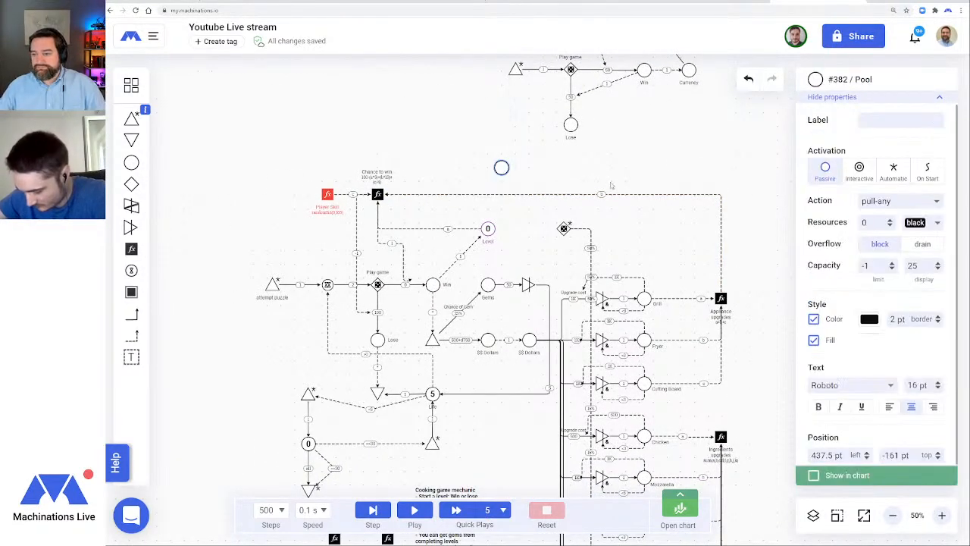
left_click(873, 123)
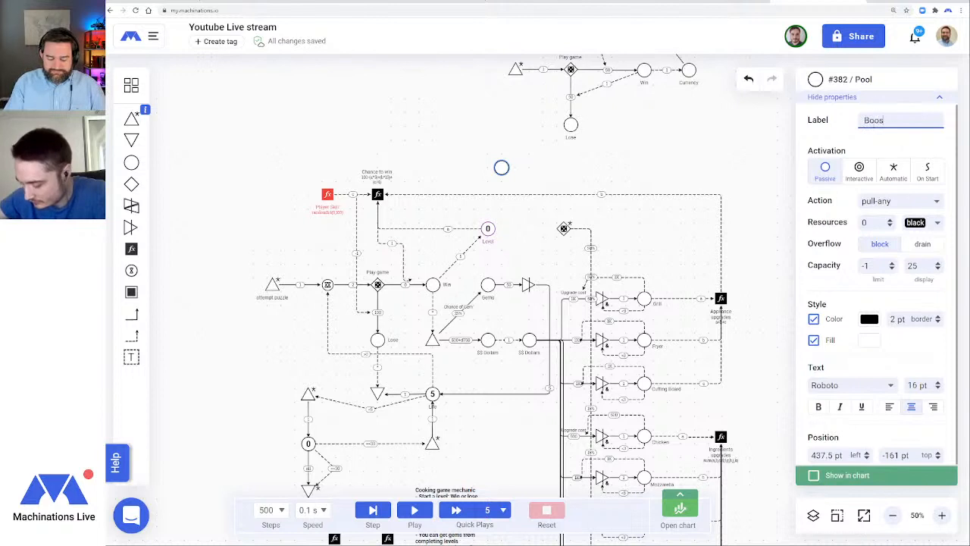
key("Return")
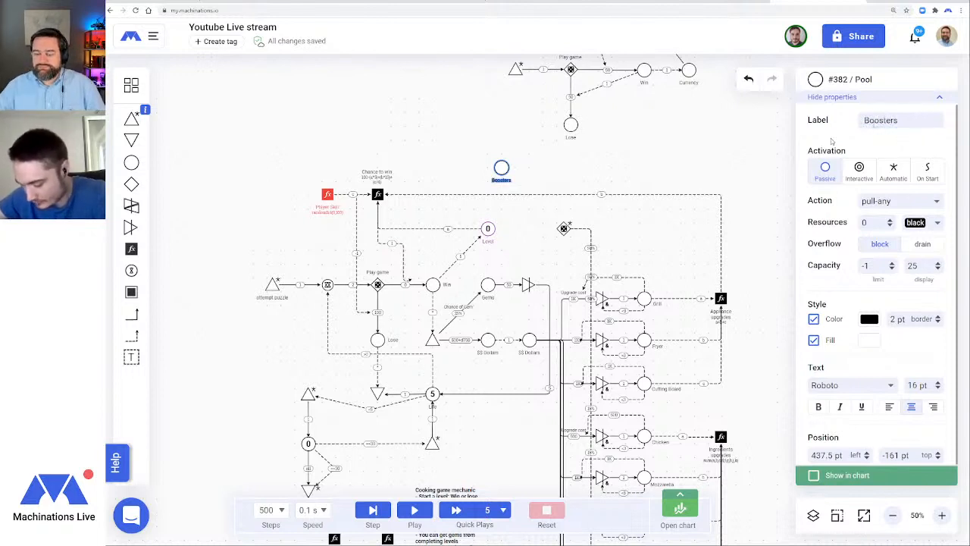
left_click(402, 134)
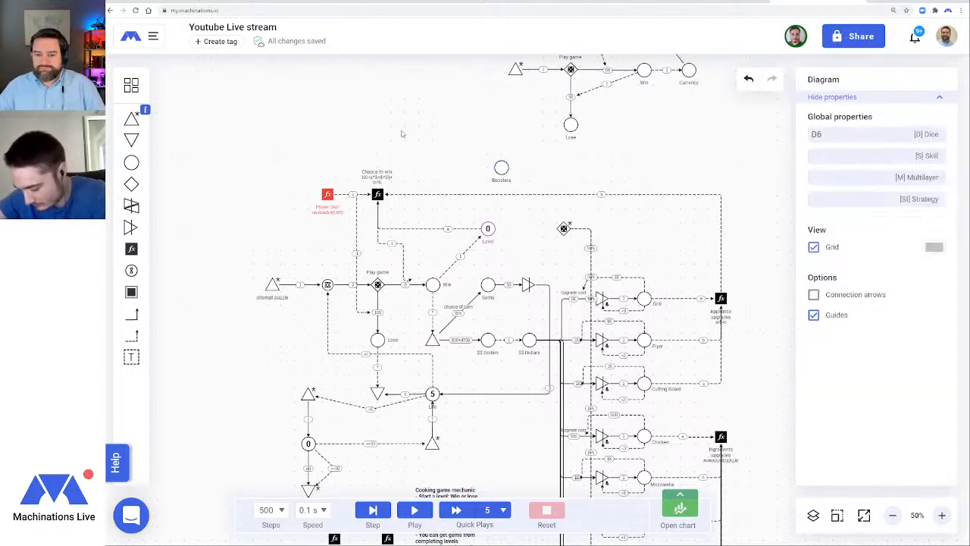
left_click(501, 168)
left_click_drag(501, 167, 488, 166)
left_click(441, 141)
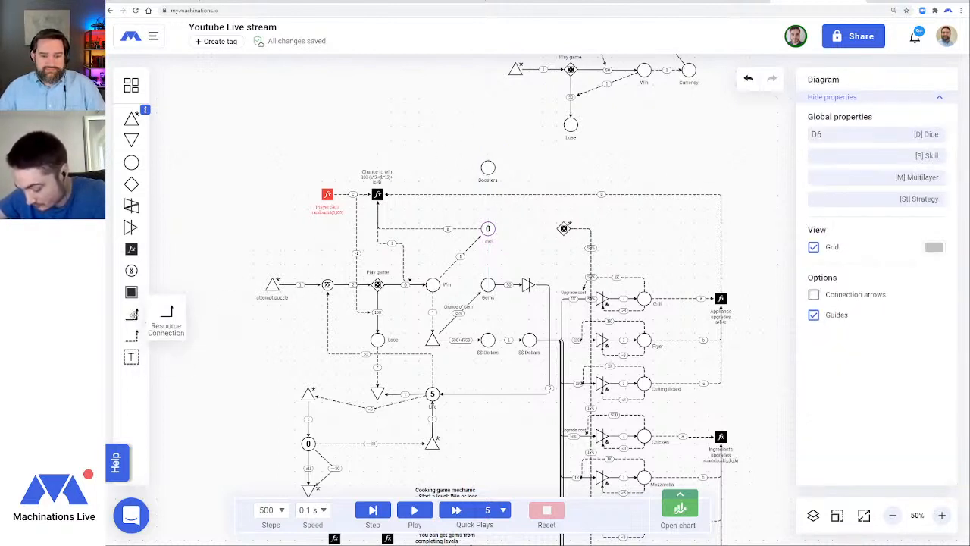
Delete the converter beside Gems together with its connections to the Gems and Life pools
left_click(132, 314)
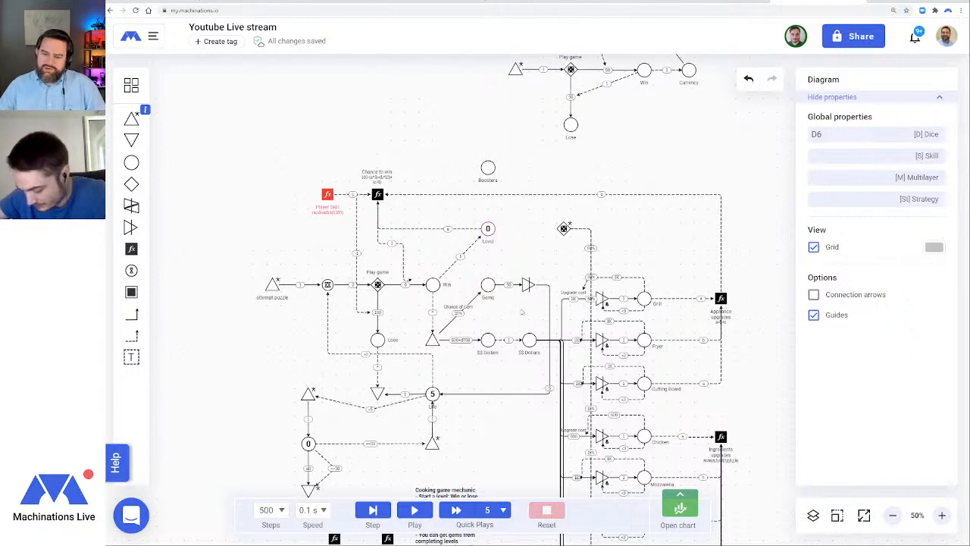
left_click(527, 284)
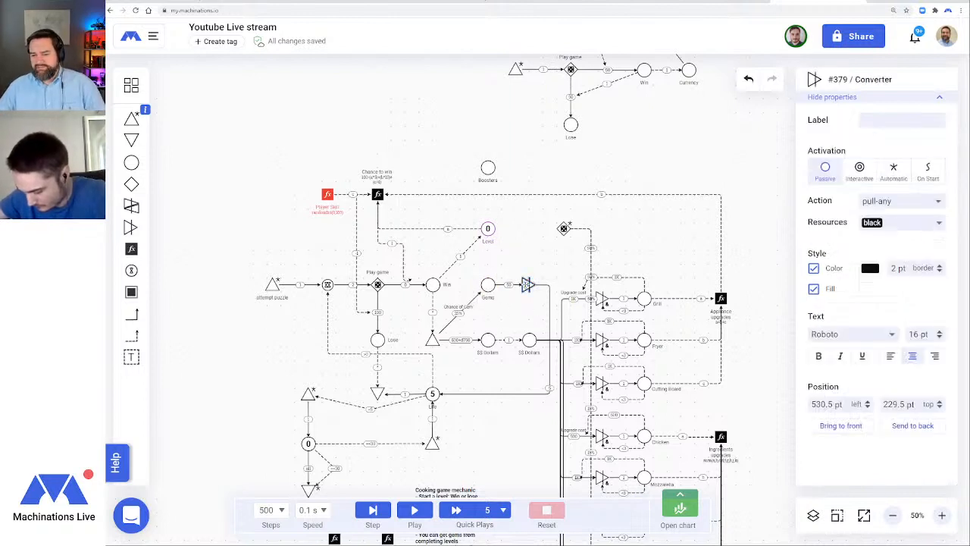
key("Delete")
left_click(549, 290)
key("Delete")
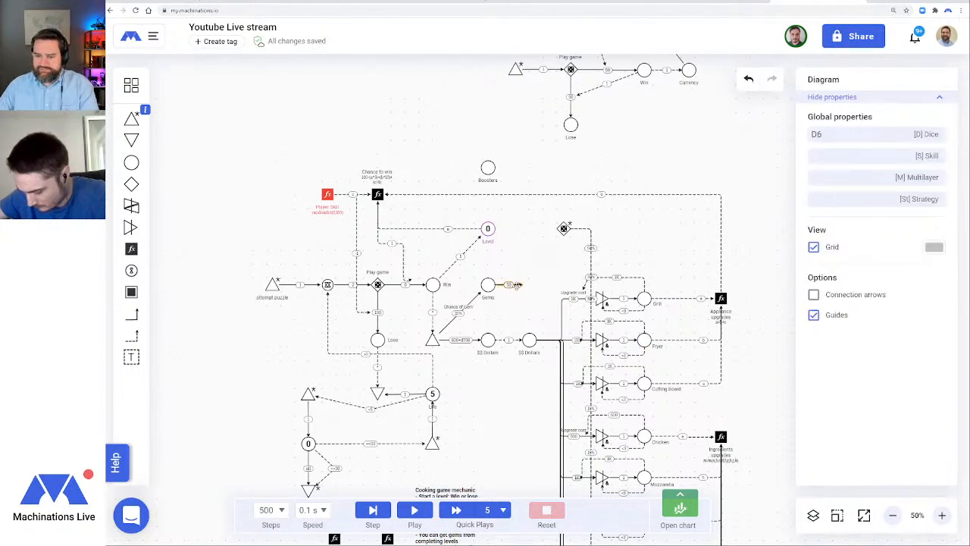
left_click(519, 285)
key("Delete")
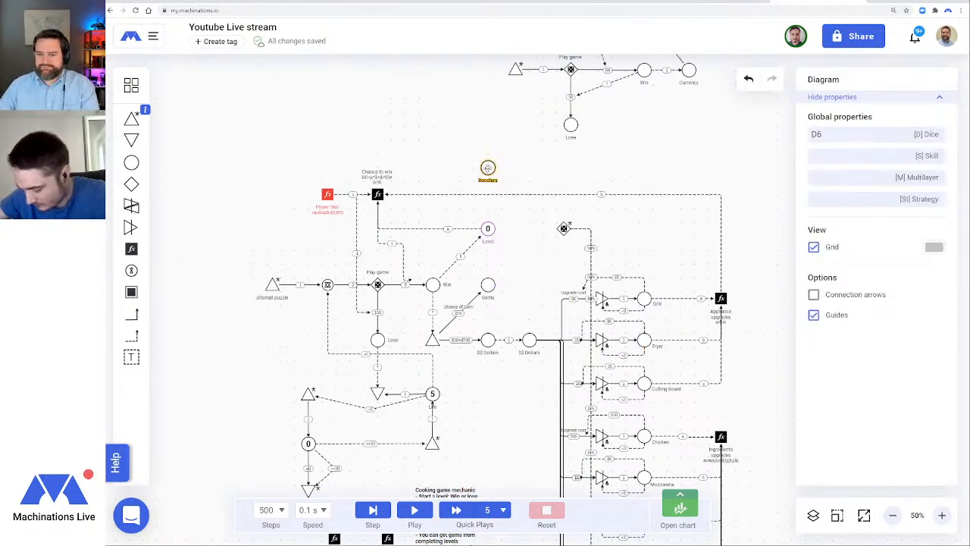
Move the Gems pool straight down to below the first $$ Dollars pool
scroll(488, 168, "down", 3)
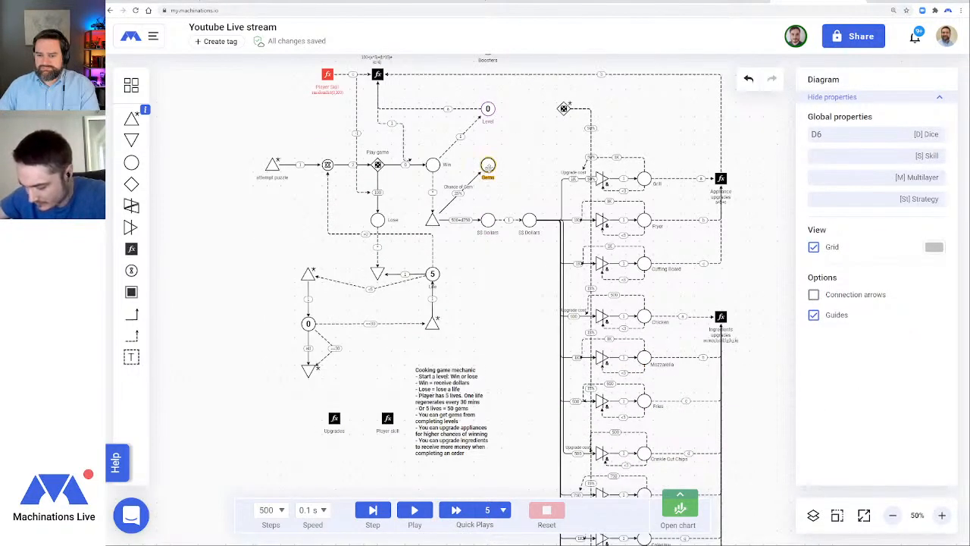
left_click_drag(488, 165, 487, 310)
left_click(526, 294)
Move the Cooking game mechanic note to the left of the life timer loop and remove the unused Upgrades and Player skill registers
scroll(526, 294, "down", 4)
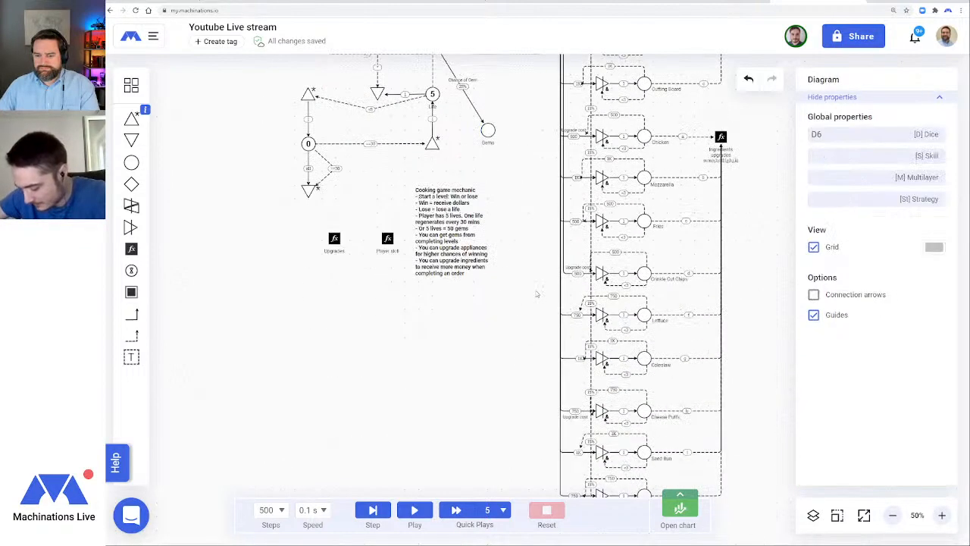
left_click_drag(455, 229, 205, 142)
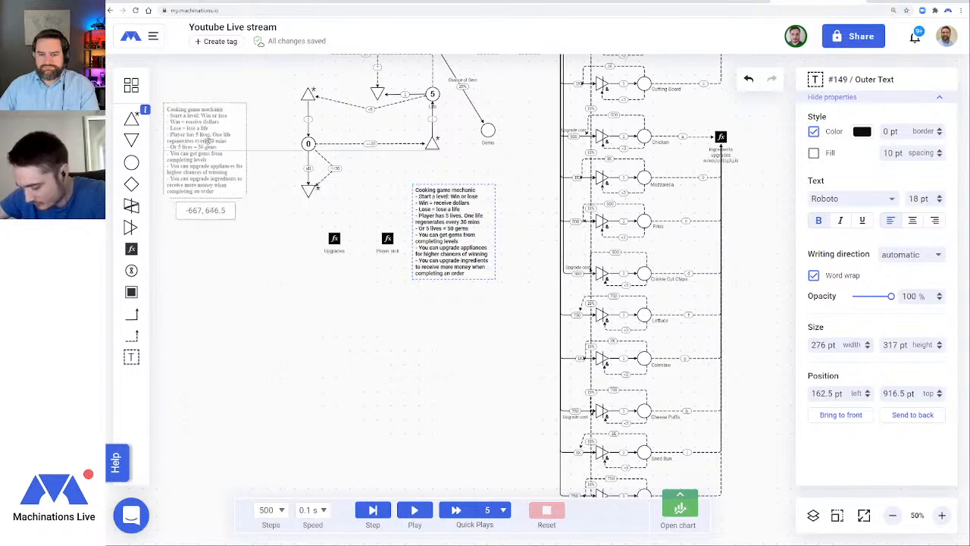
left_click_drag(286, 314, 426, 219)
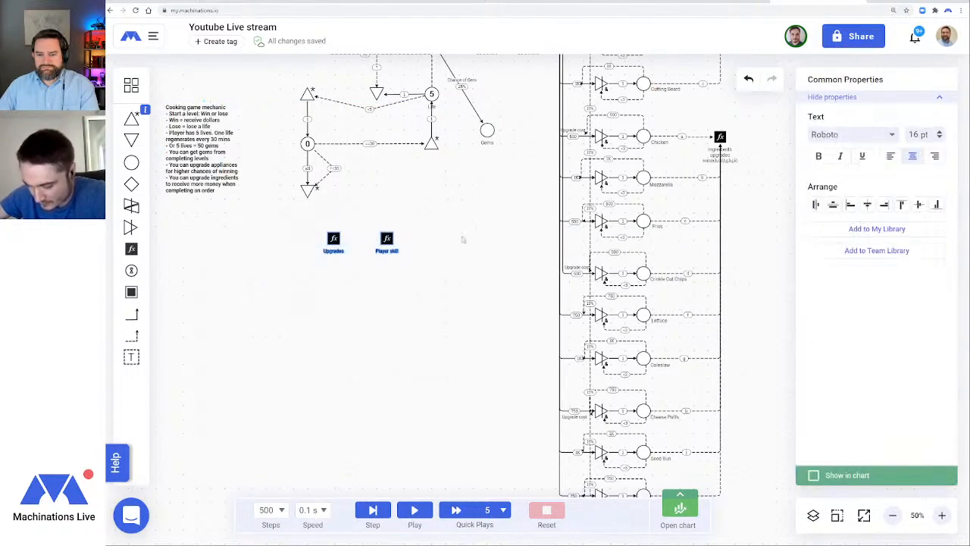
left_click(489, 209)
left_click_drag(489, 210, 396, 338)
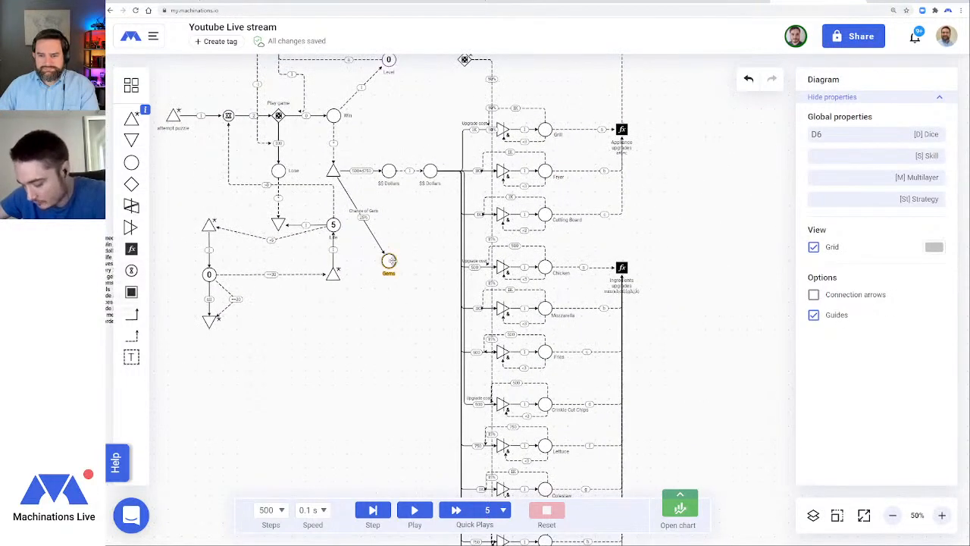
Move the Gems pool further down and route its Chance of Gem connection as a right-angled line with a vertical run beside the Life pool
left_click_drag(389, 260, 389, 377)
left_click(354, 250)
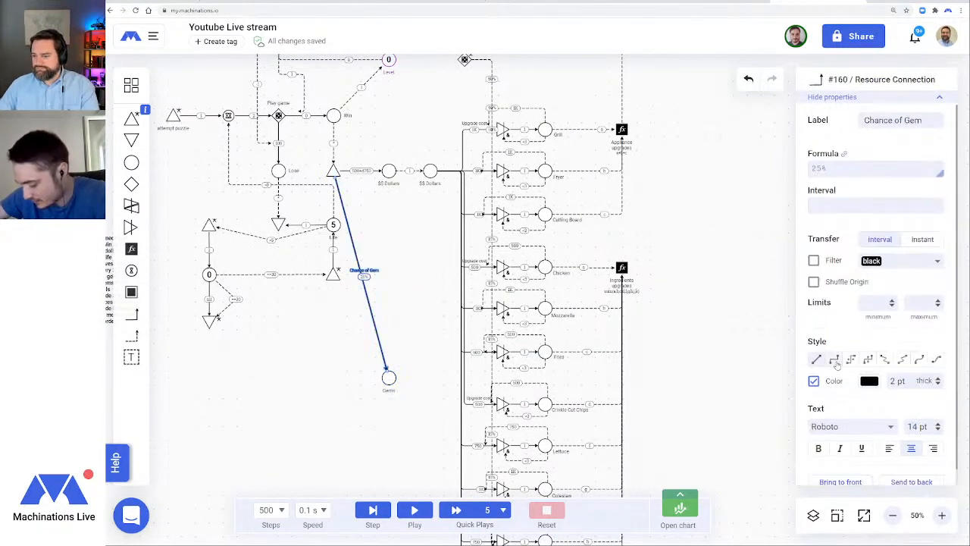
left_click(834, 361)
left_click_drag(389, 270, 361, 273)
left_click(417, 297)
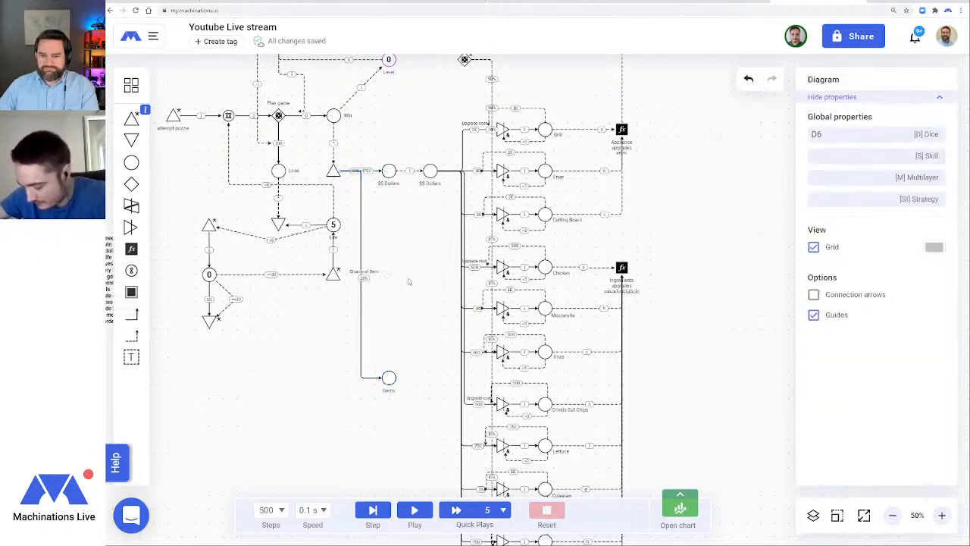
Reroute the start of the Chance of Gem connection to leave below the source, and move its label next to the Gems pool
left_click(361, 194)
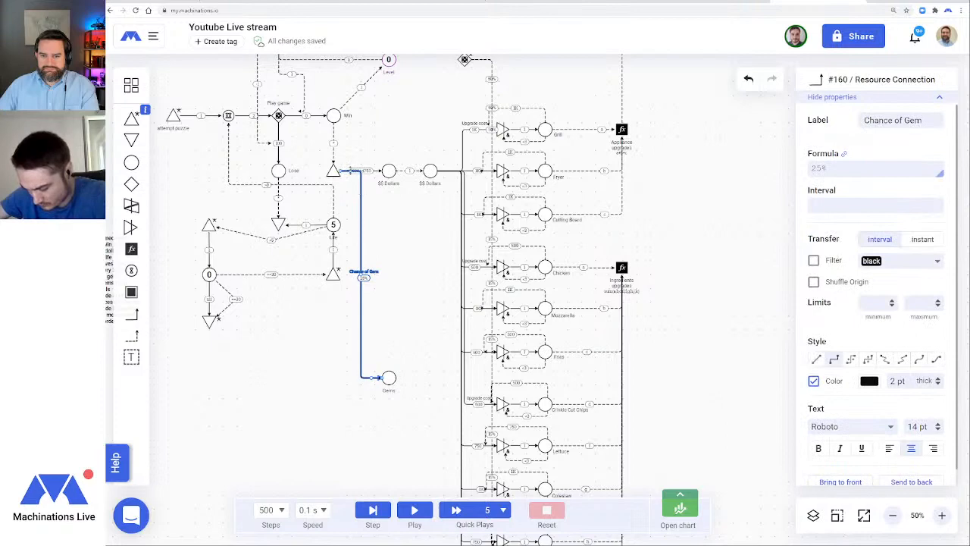
left_click_drag(351, 171, 347, 184)
left_click(434, 262)
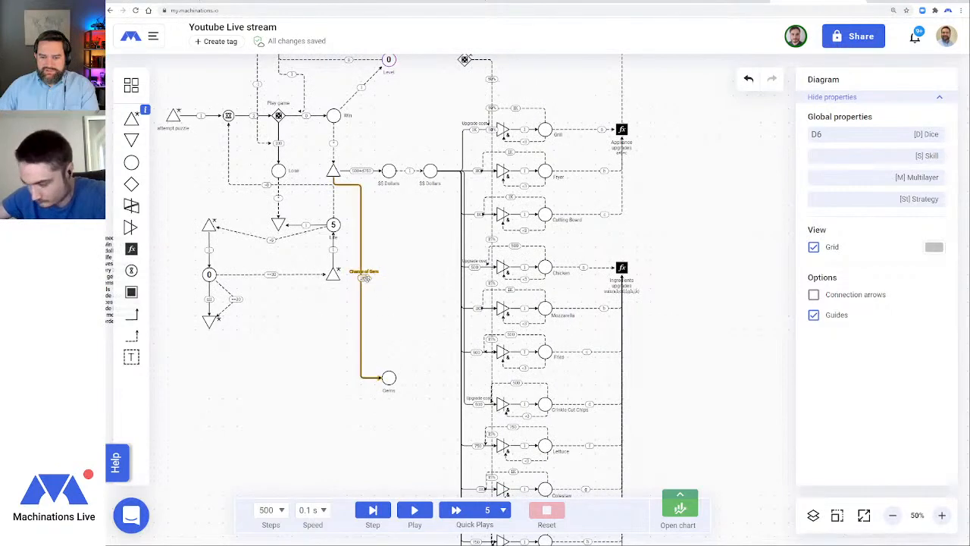
left_click(362, 276)
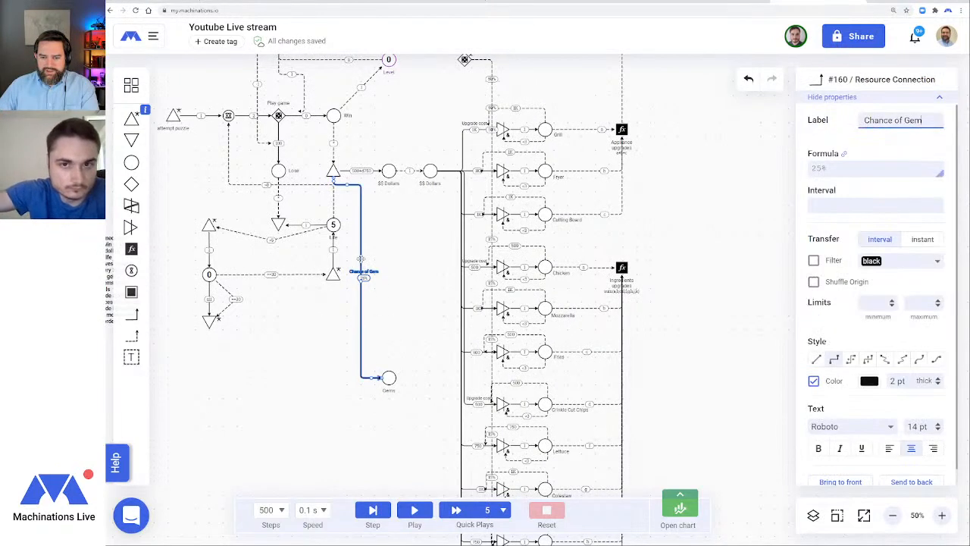
left_click_drag(365, 278, 367, 376)
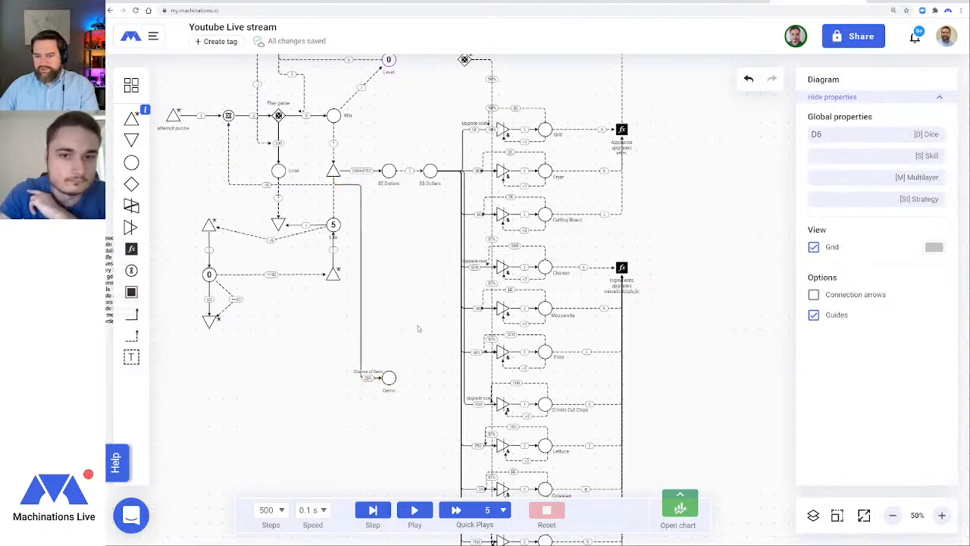
Move the Gems pool into the empty area below and to the left of the life timer loop
scroll(418, 328, "down", 5)
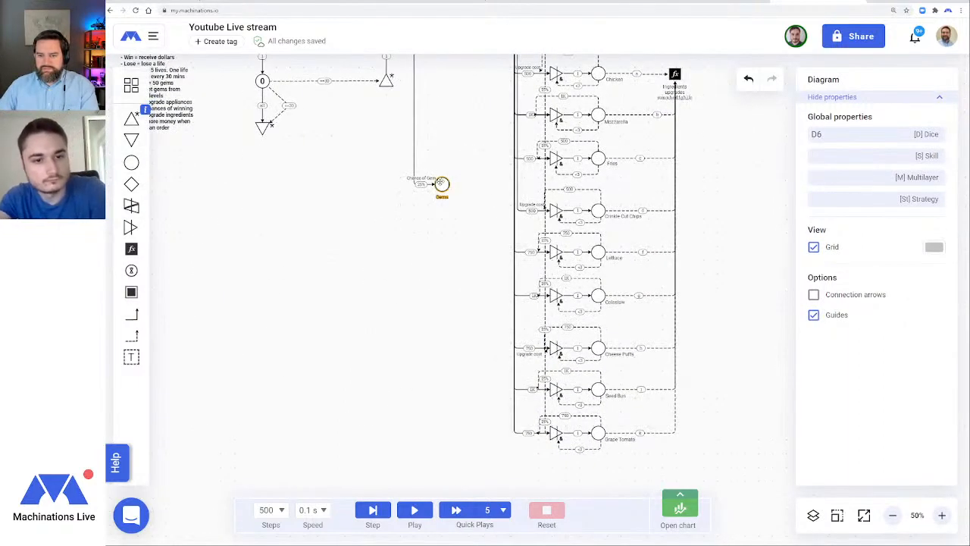
left_click_drag(441, 184, 227, 279)
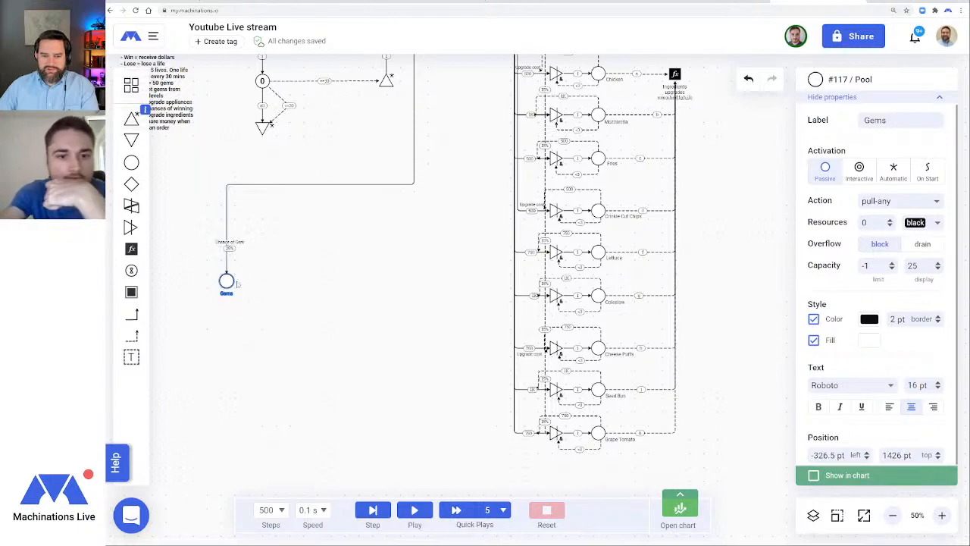
left_click_drag(379, 247, 385, 298)
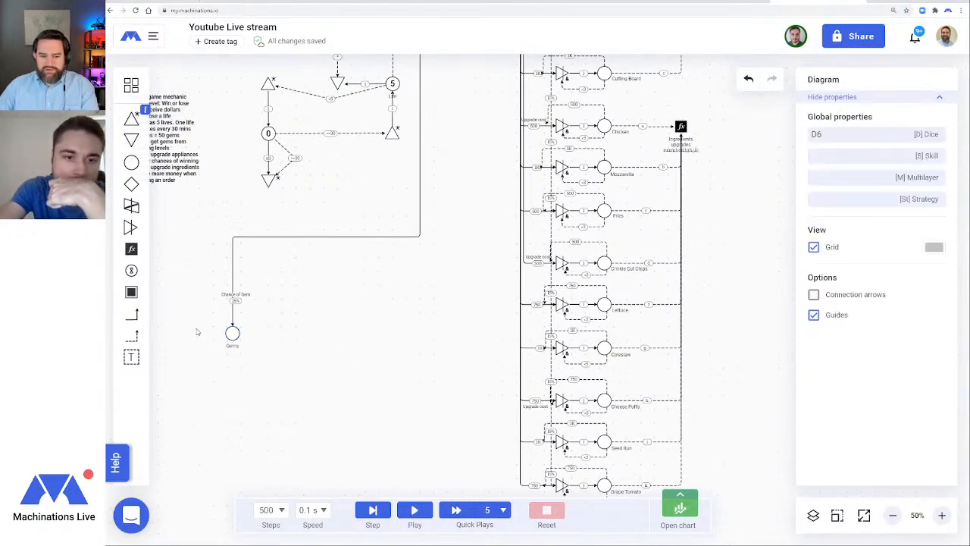
left_click(232, 334)
left_click_drag(411, 345, 375, 298)
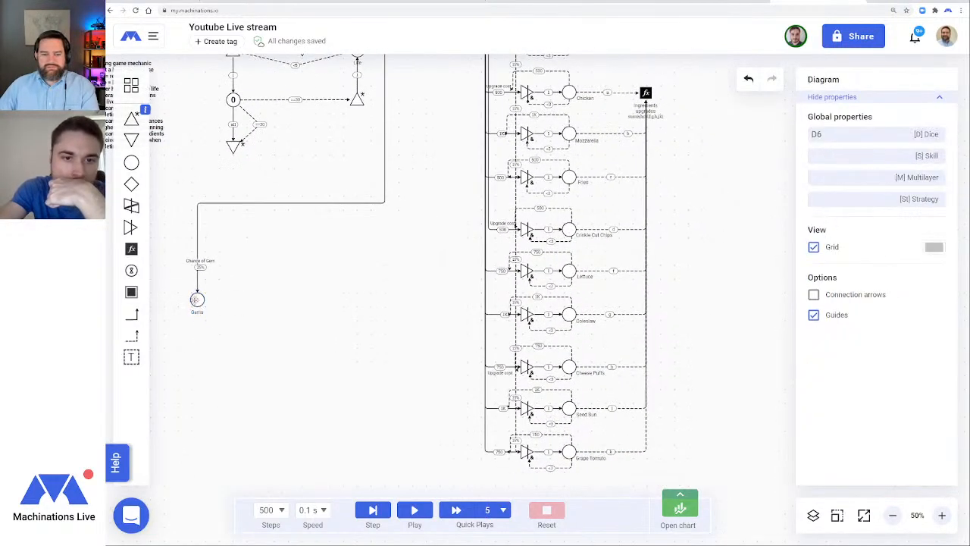
Add a converter to the right of Gems, fed by Gems, and connect its output to the Life pool along a separate vertical line
left_click(197, 300)
left_click(130, 228)
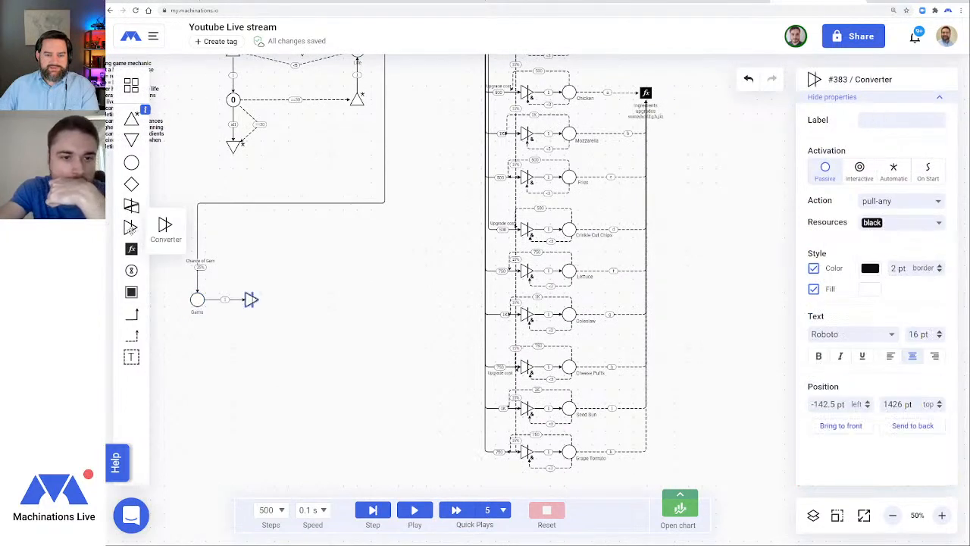
left_click(131, 314)
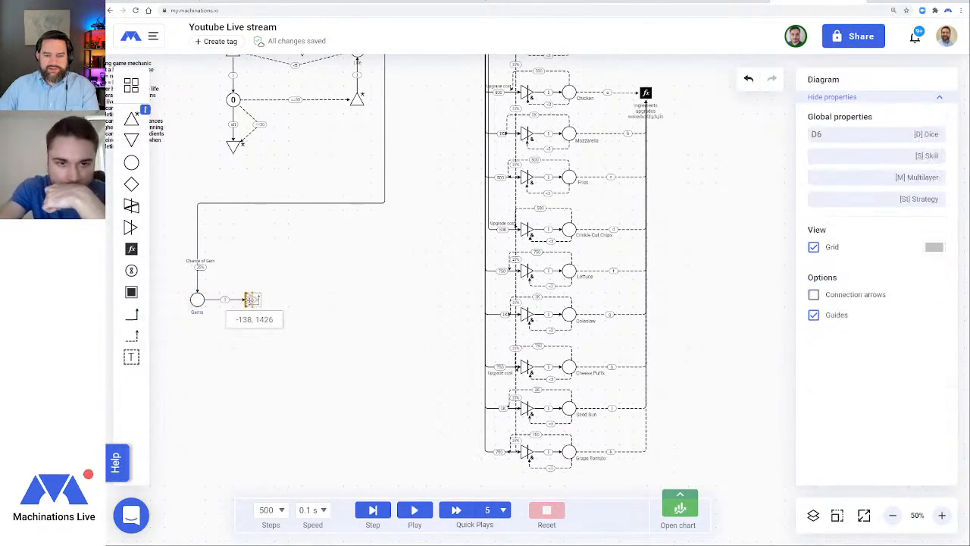
mouse_move(250, 299)
left_mouse_down()
mouse_move(399, 193)
mouse_move(357, 232)
left_mouse_up()
scroll(399, 193, "up", 3)
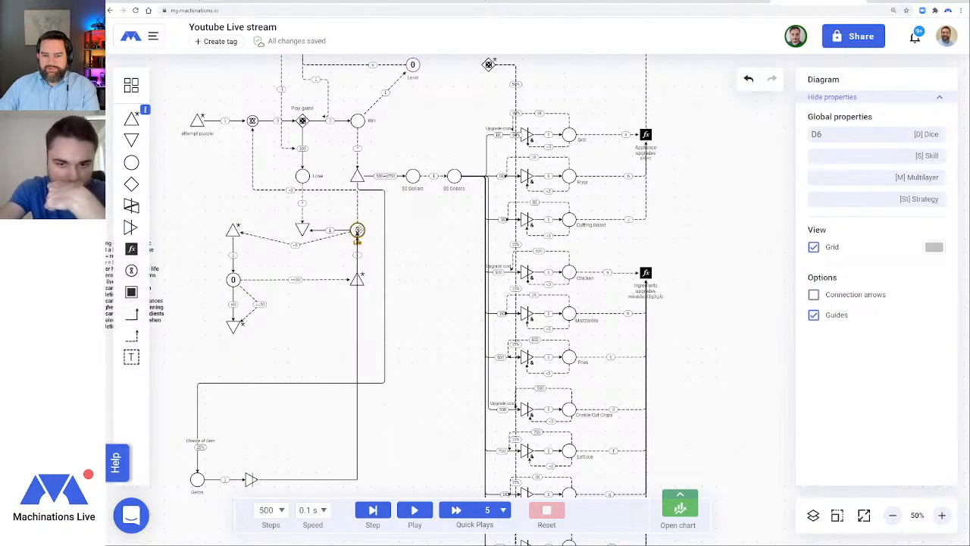
left_click_drag(356, 361, 377, 373)
Set the formula of the resource connection from Gems to the new converter to 50
left_click(808, 171)
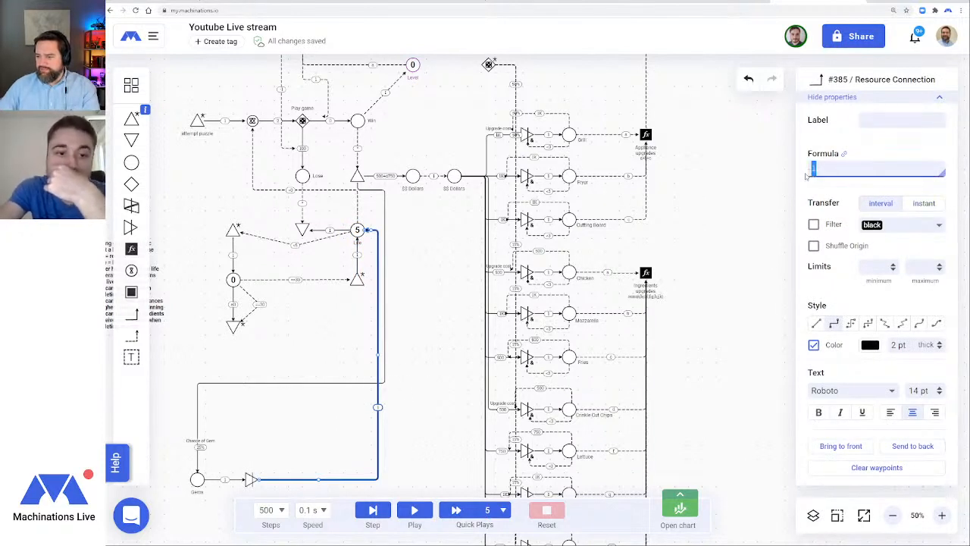
left_click(293, 382)
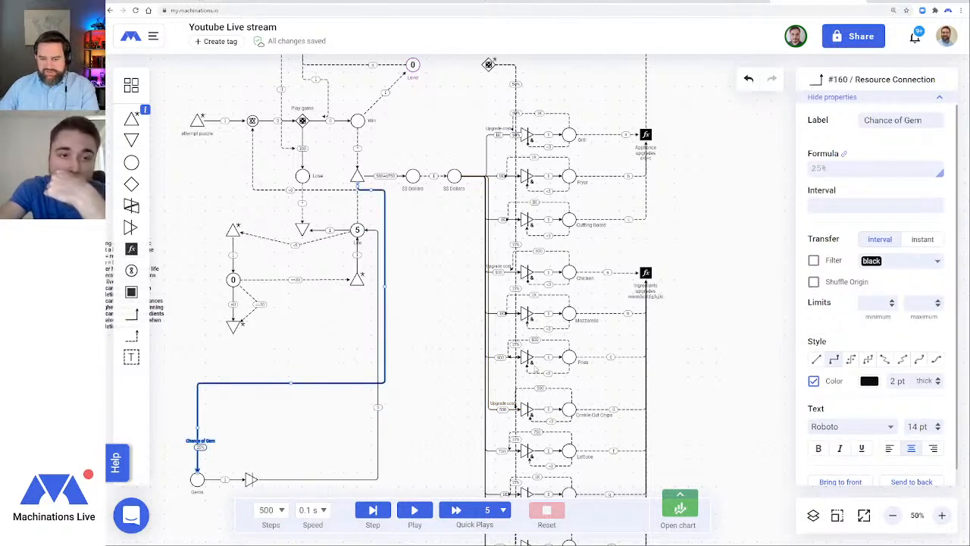
left_click(237, 479)
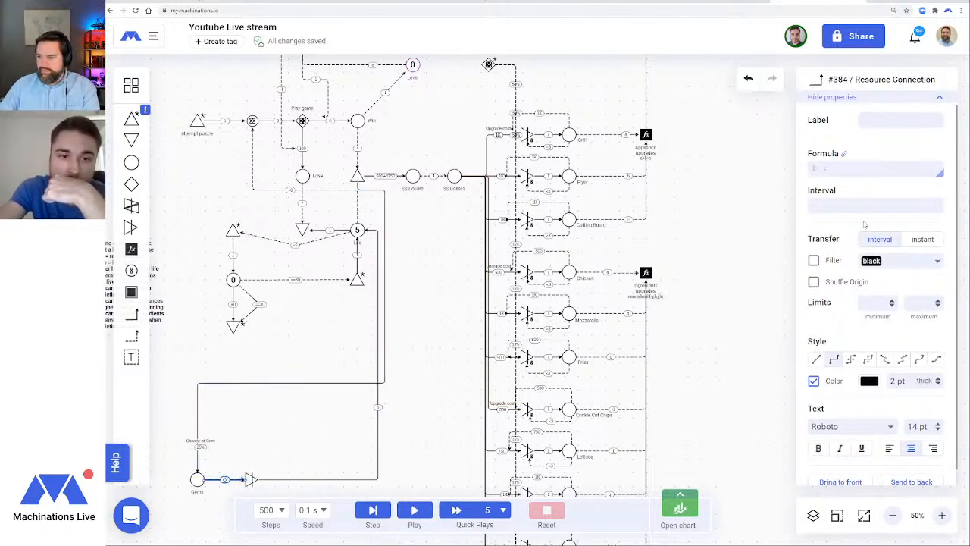
double_click(811, 169)
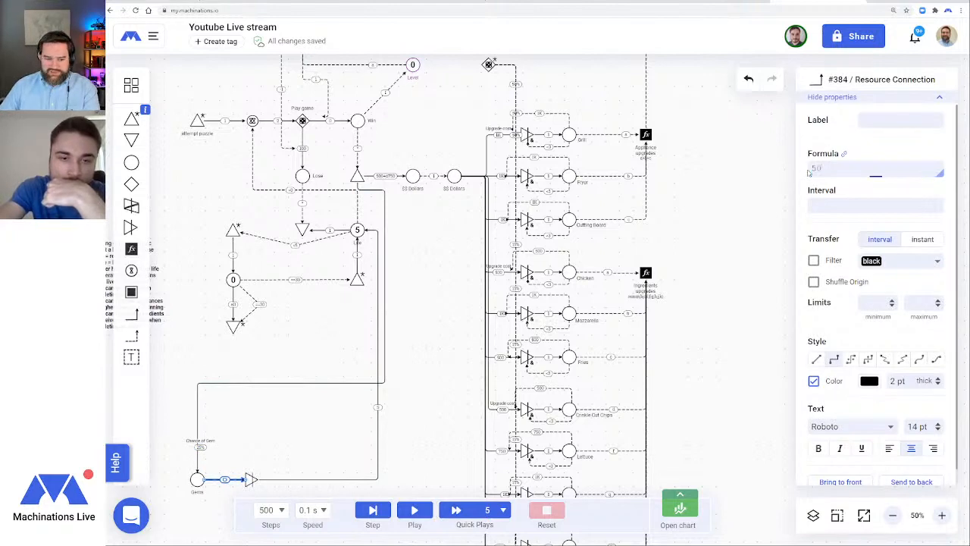
left_click(301, 437)
Set the action of the converter between Gems and Life to pull-all
scroll(293, 453, "down", 3)
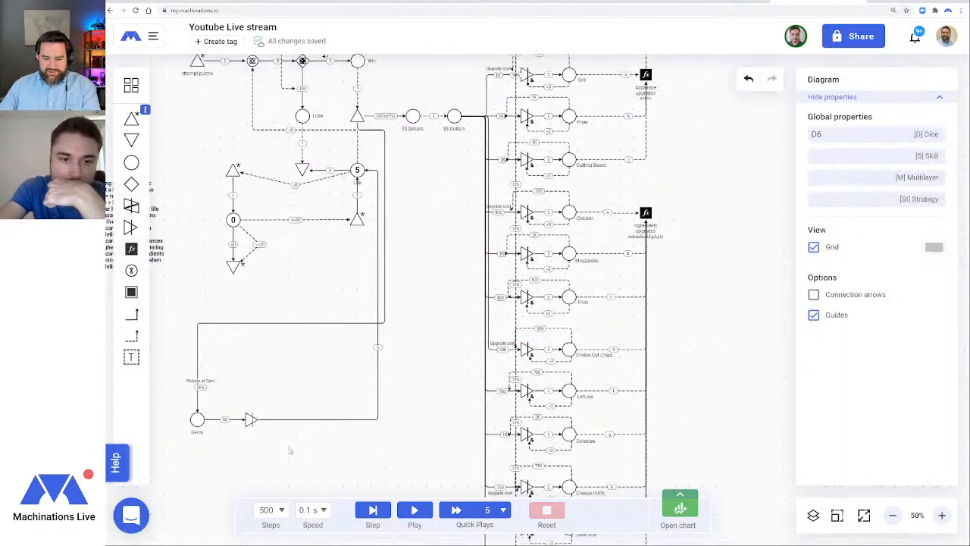
left_click(251, 359)
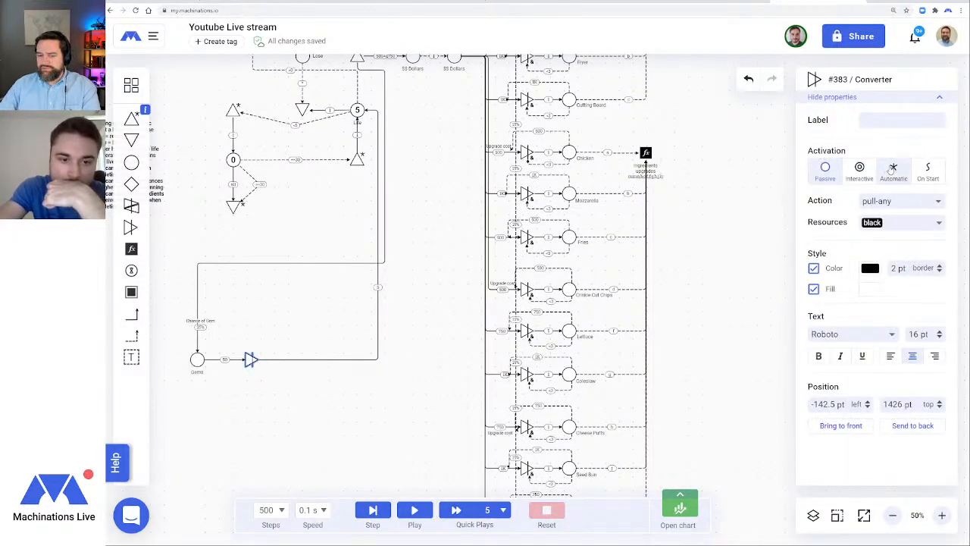
left_click(879, 201)
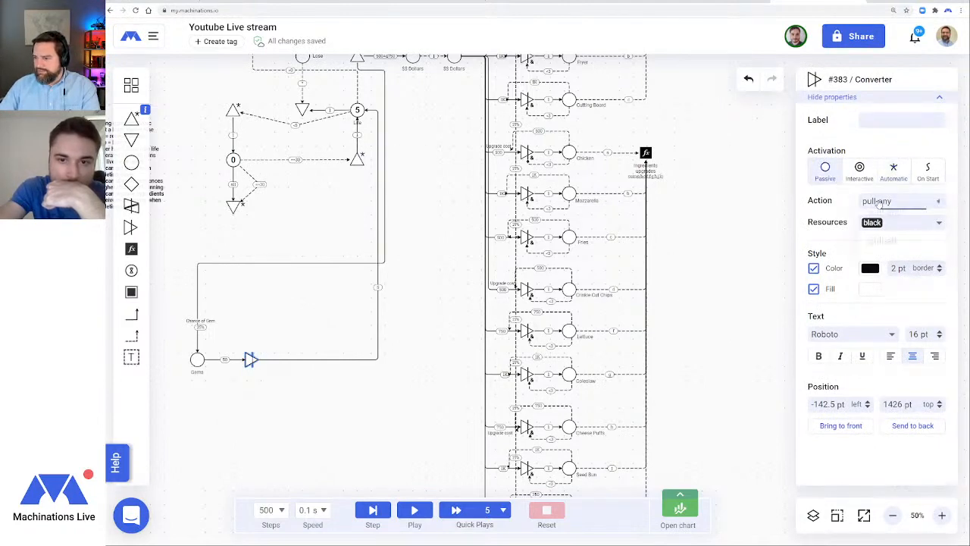
left_click(881, 240)
scroll(428, 401, "up", 2)
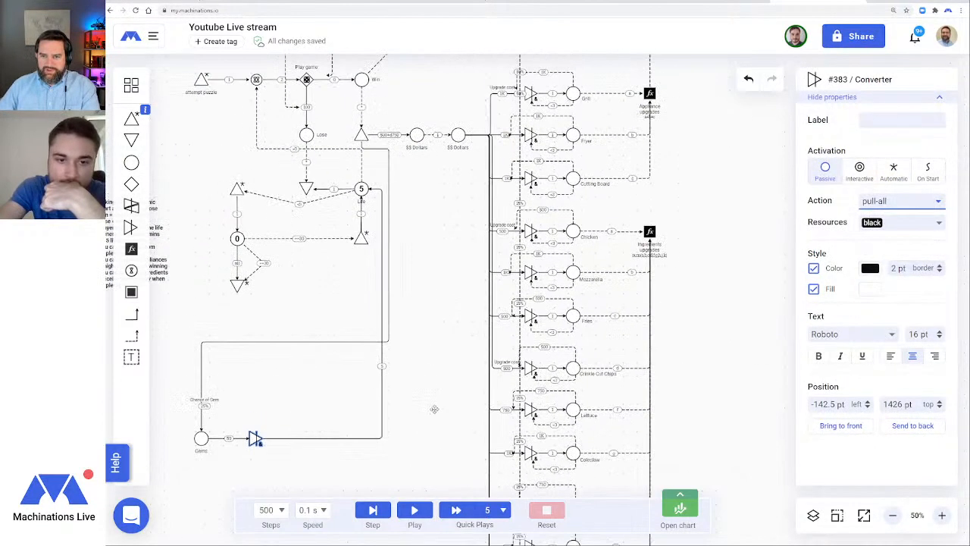
left_click(434, 410)
Add a state connection from the automatic gate above the upgrade converters to the gem converter, with the trigger formula *
left_click(892, 515)
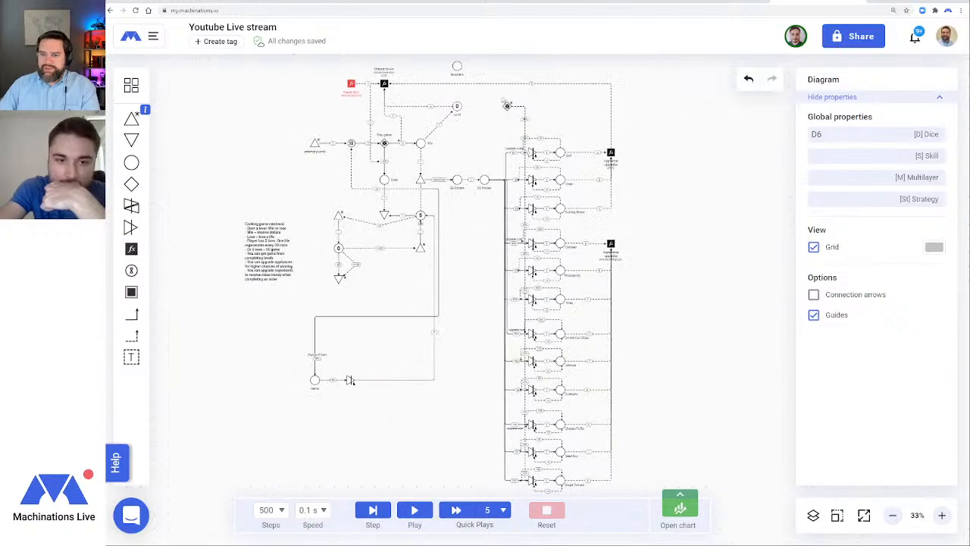
left_click_drag(134, 336, 400, 253)
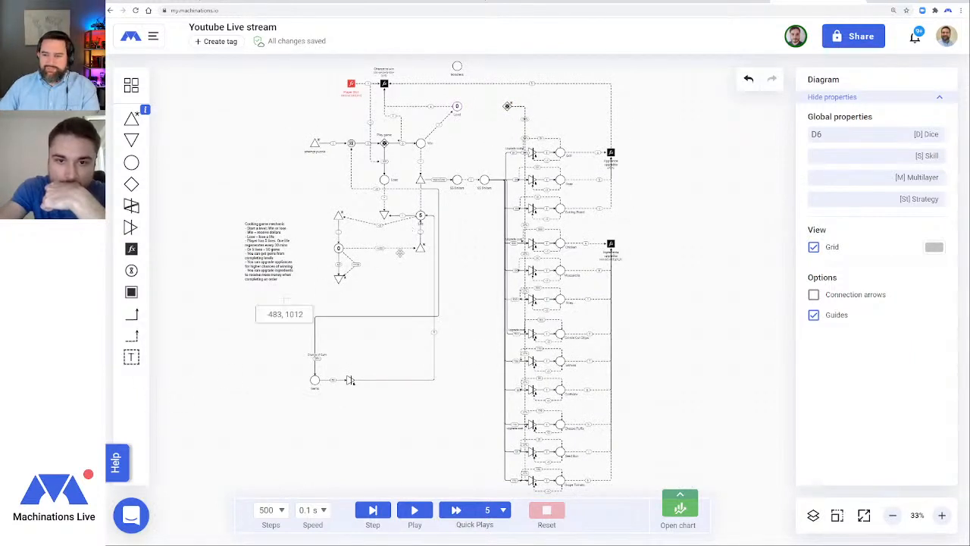
mouse_move(507, 106)
left_mouse_down()
mouse_move(326, 353)
mouse_move(348, 379)
left_mouse_up()
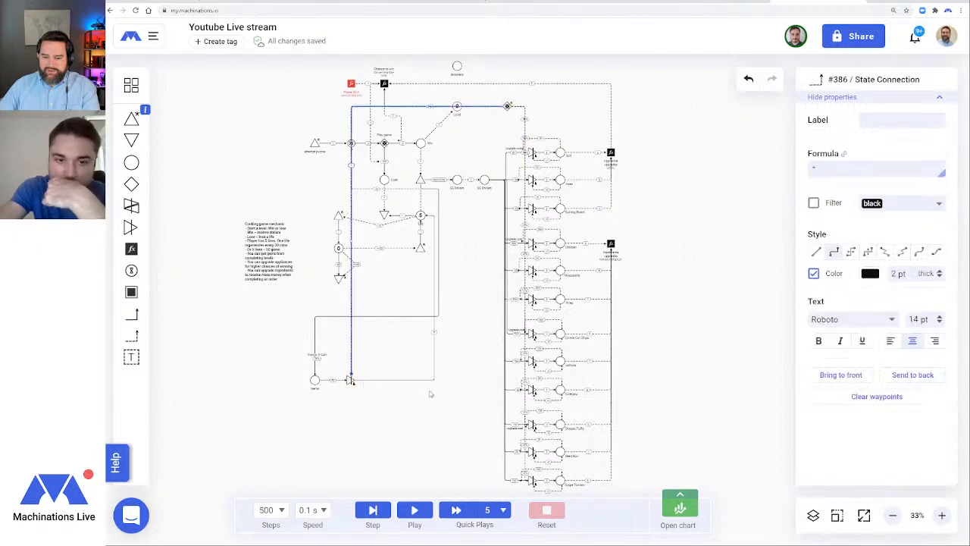
Route the gate's state connection down the existing trigger line and across, so that it enters the gem converter from above
left_click_drag(428, 106, 451, 381)
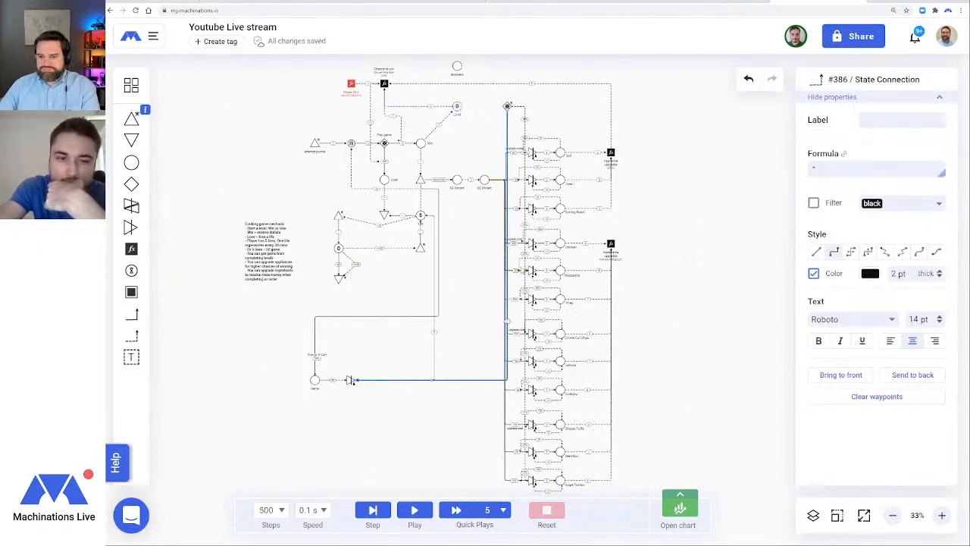
left_click_drag(507, 244, 524, 247)
left_click(457, 347)
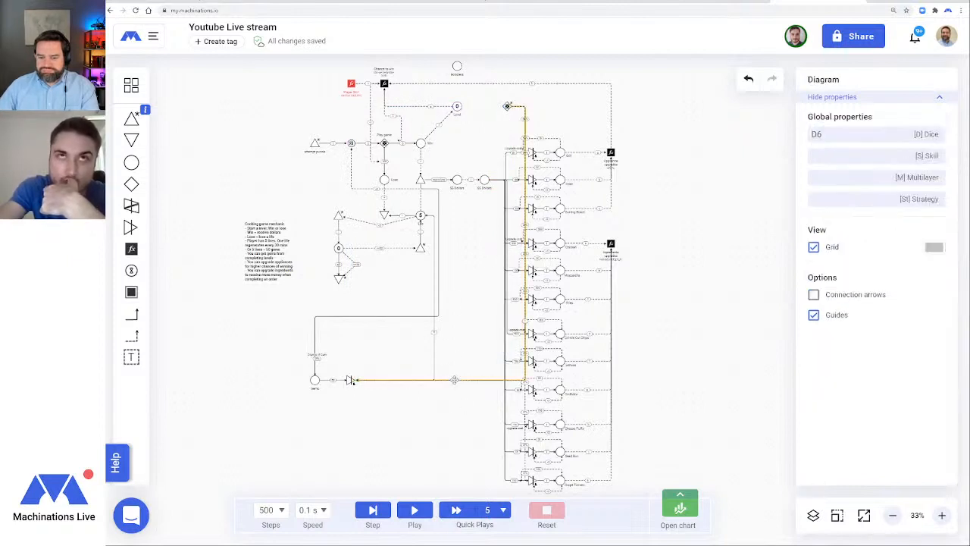
left_click(450, 381)
left_click_drag(439, 380, 442, 347)
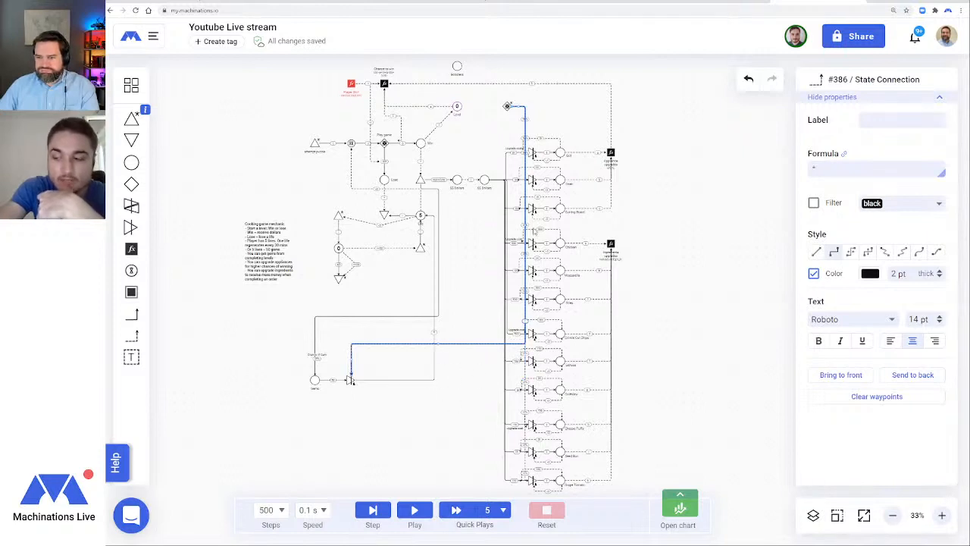
left_click(462, 397)
Add a state connection from the Life pool to the gem converter and route it between the timer loop and the life source
left_click(942, 515)
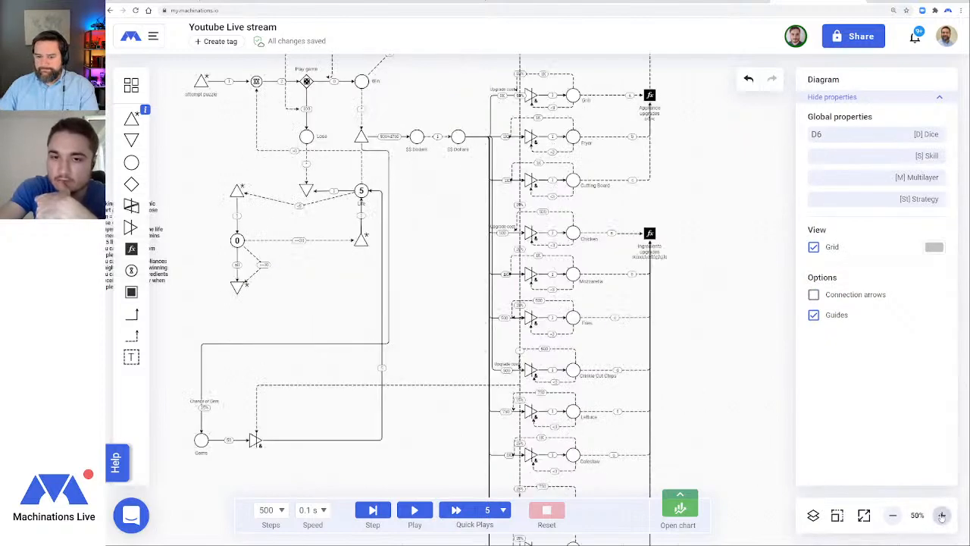
left_click_drag(454, 354, 502, 305)
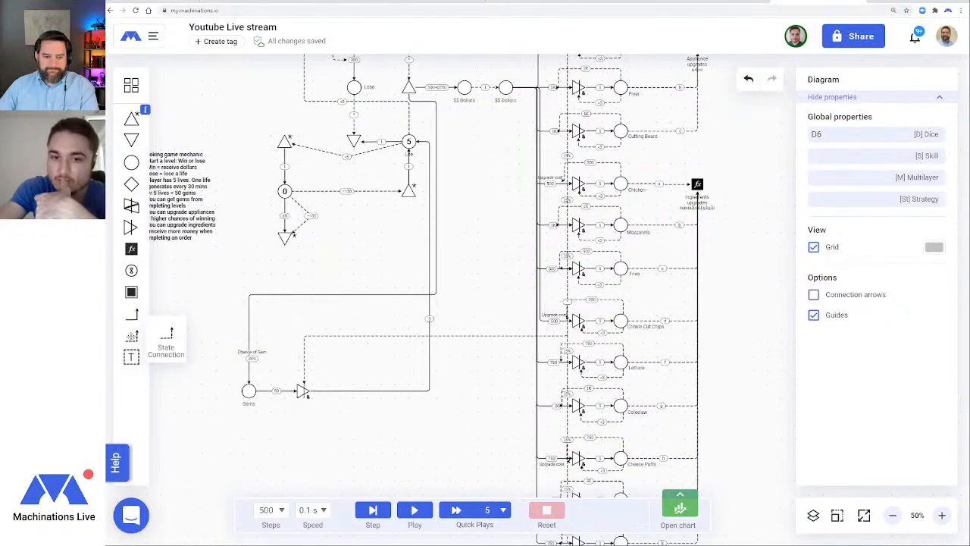
left_click_drag(409, 143, 303, 389)
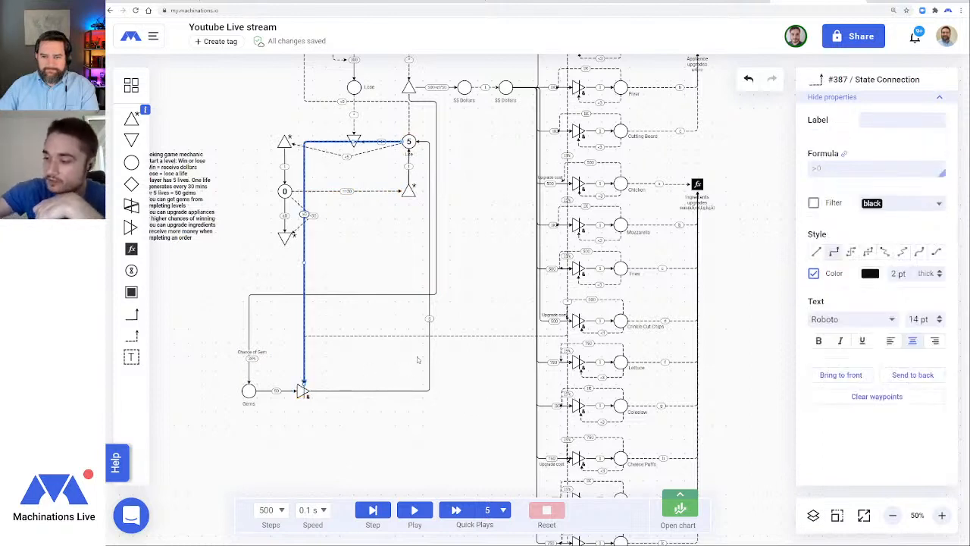
left_click_drag(351, 142, 351, 259)
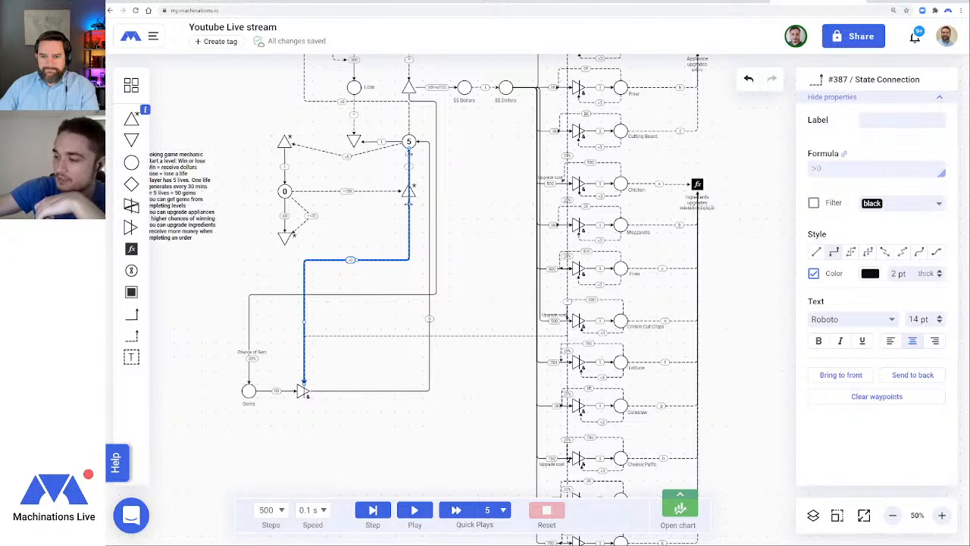
left_click_drag(409, 203, 388, 218)
left_click(402, 277)
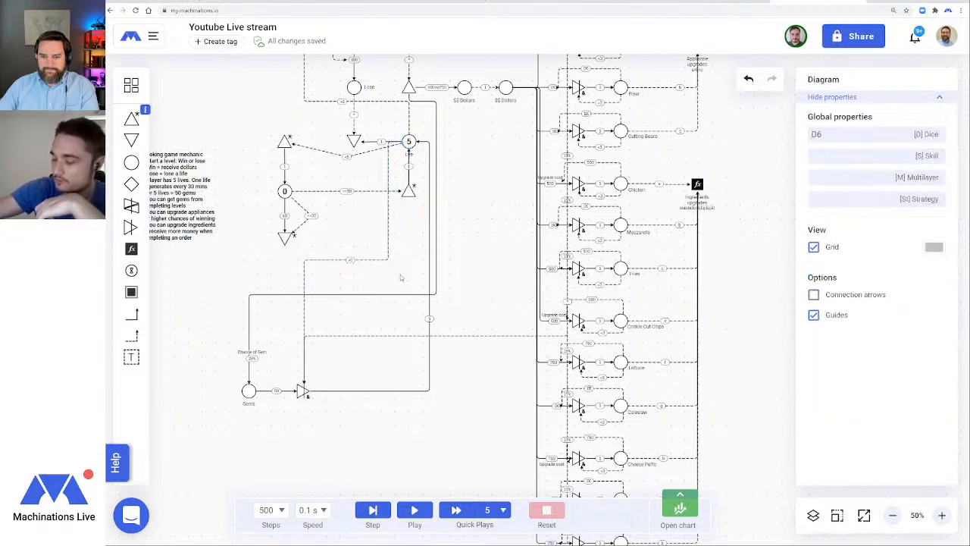
Set the formula of the state connection from the Life pool to the gem converter to ==0
left_click(371, 259)
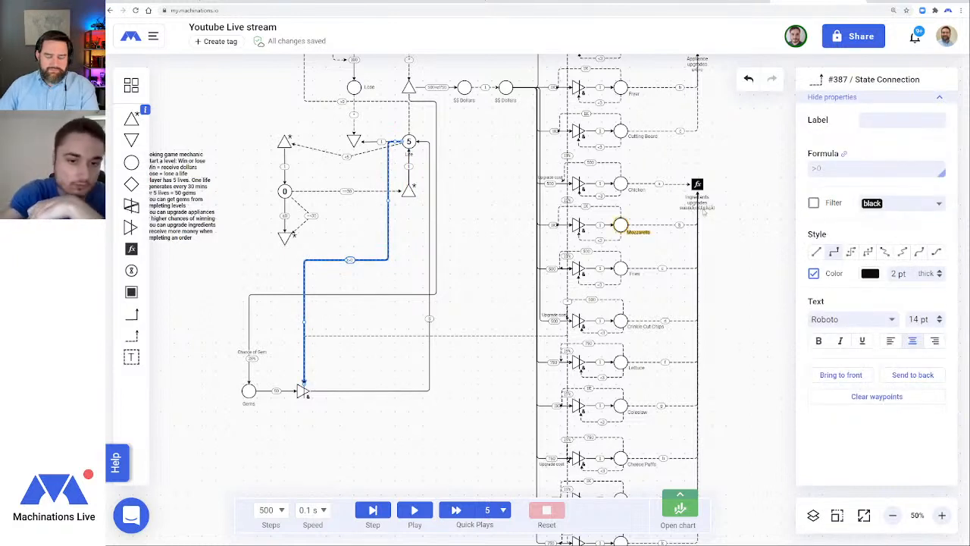
left_click_drag(933, 169, 803, 167)
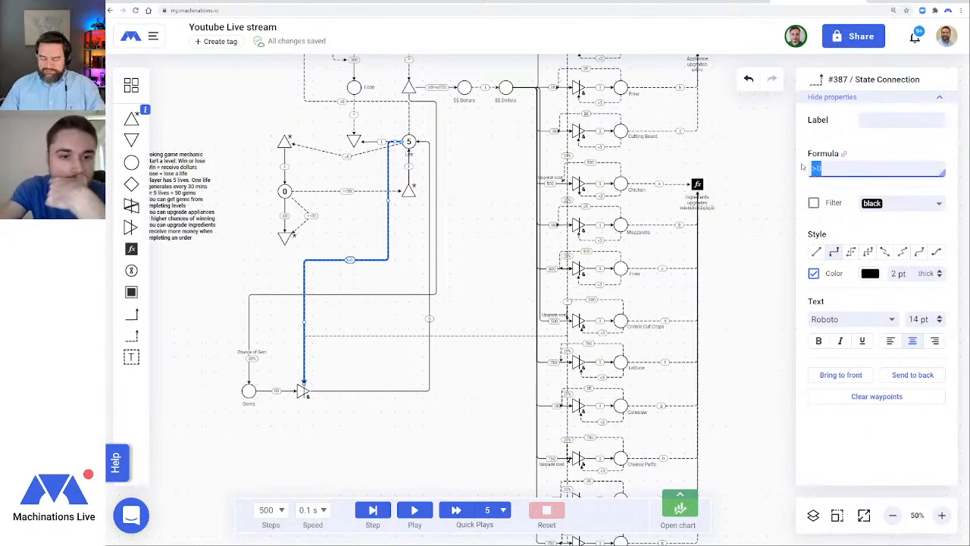
key("BackSpace")
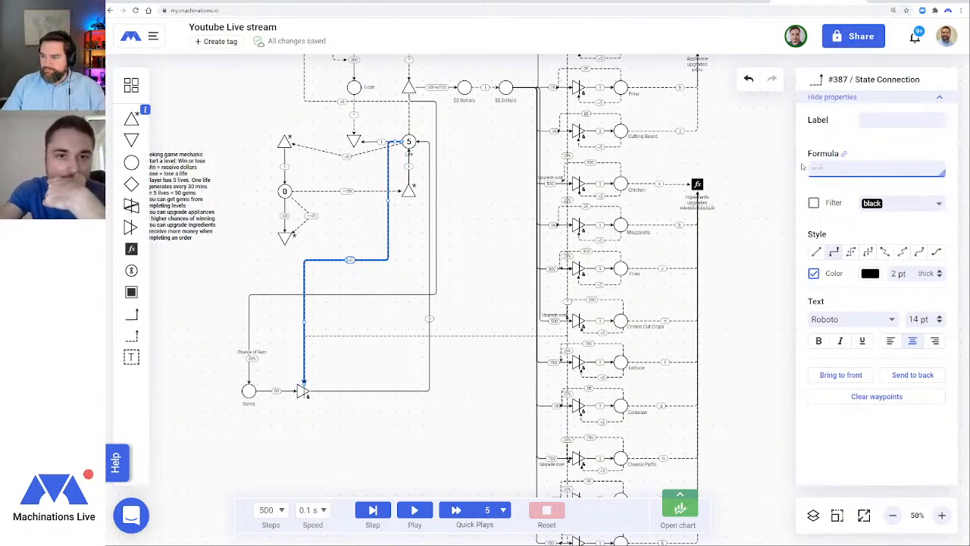
key("Return")
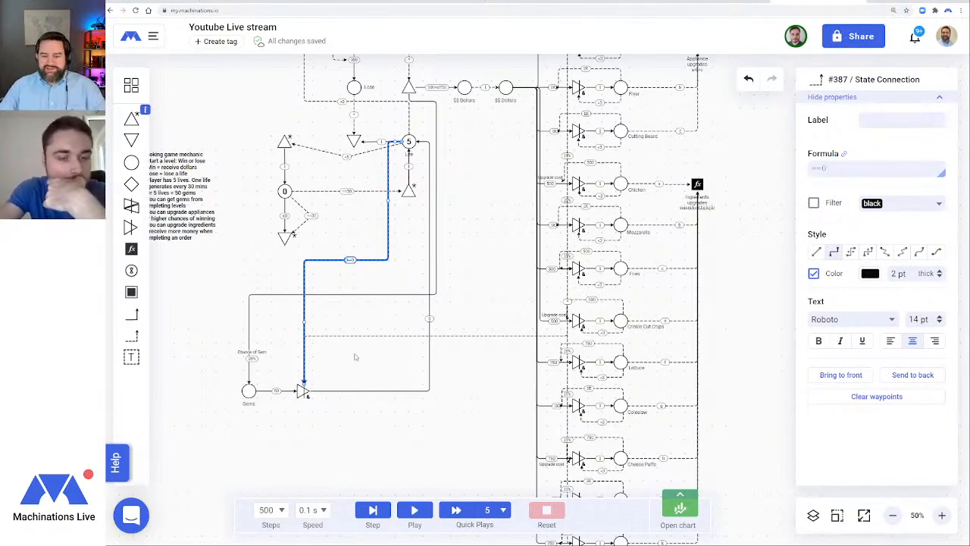
left_click(355, 357)
left_click(321, 260)
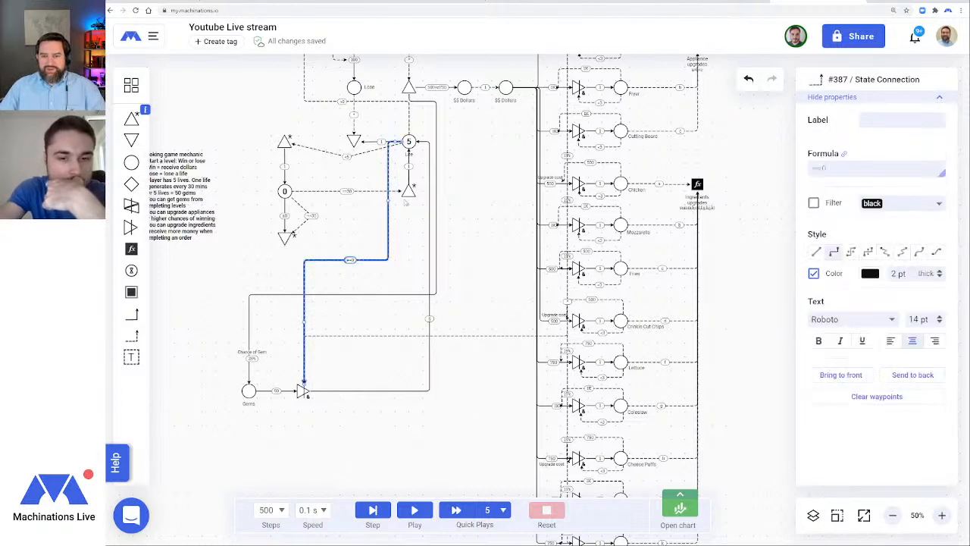
Rename the Life pool as Hearts
left_click(408, 142)
left_click(412, 154)
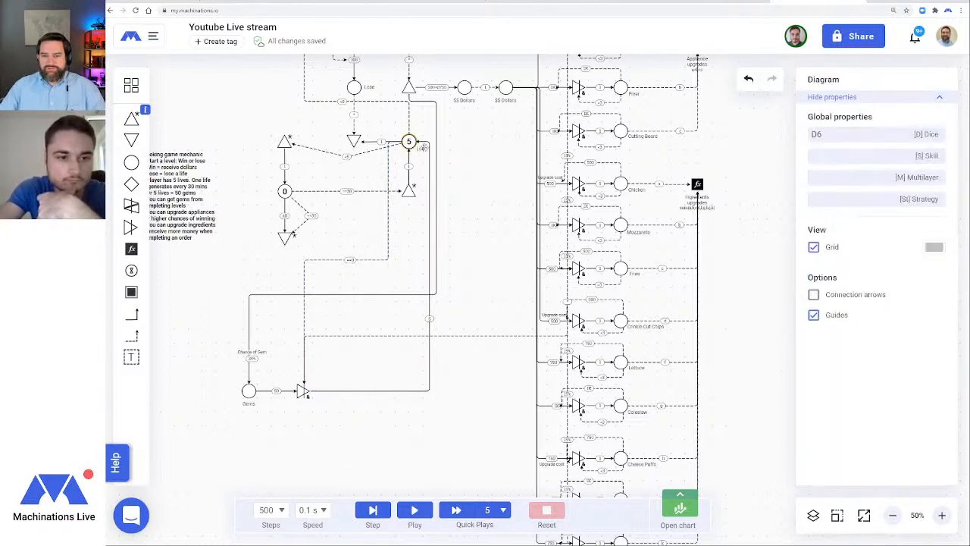
left_click(408, 141)
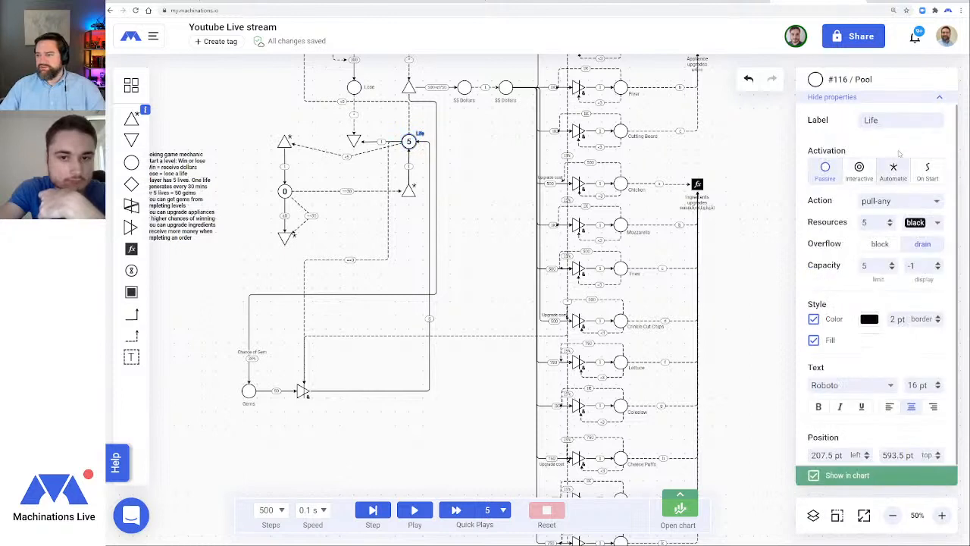
double_click(859, 120)
type("Hearts")
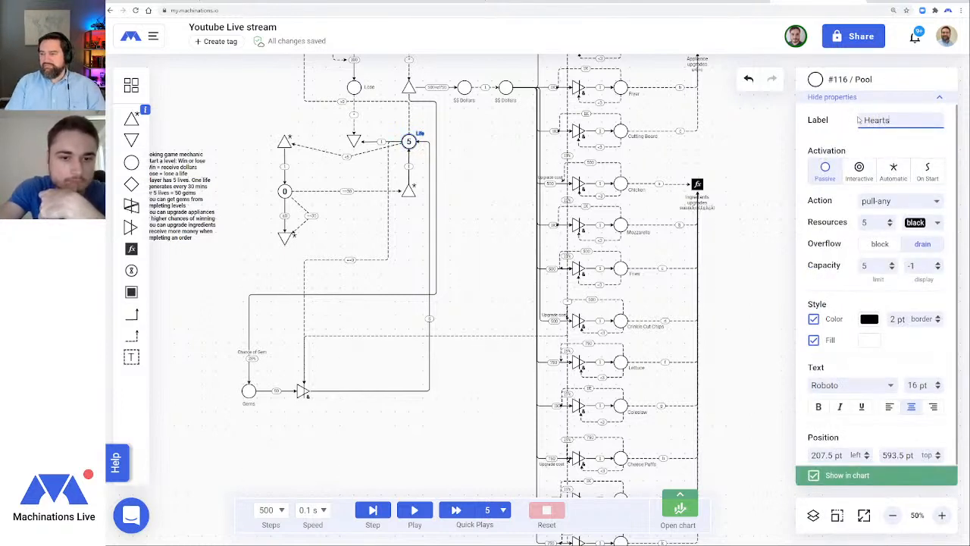
key("Return")
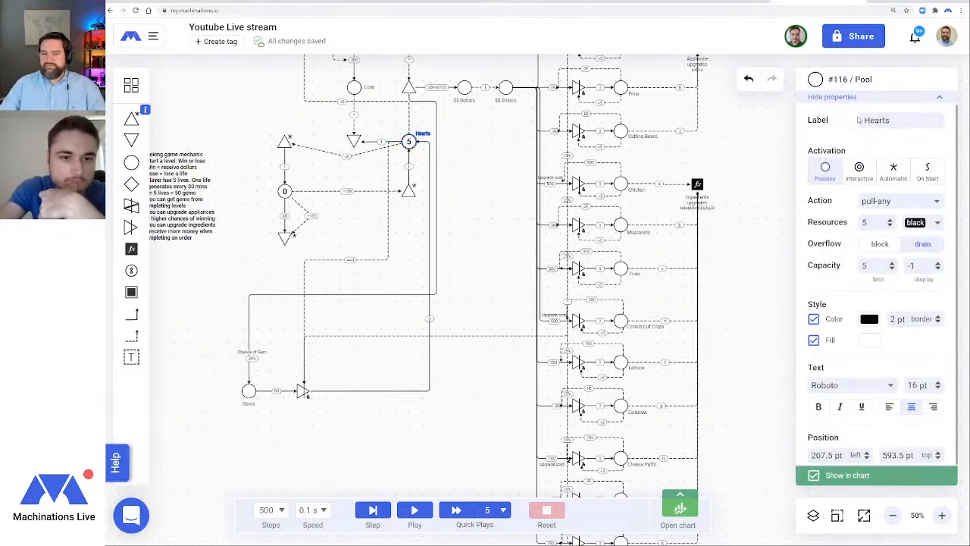
left_click(474, 255)
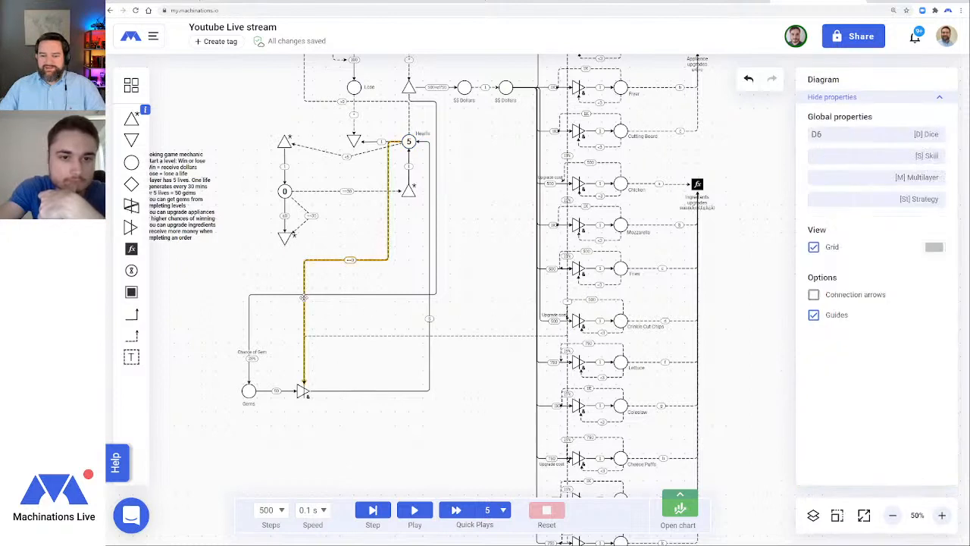
Set the formula of the automatic gate's state connection to the gem converter to 20%
left_click(303, 391)
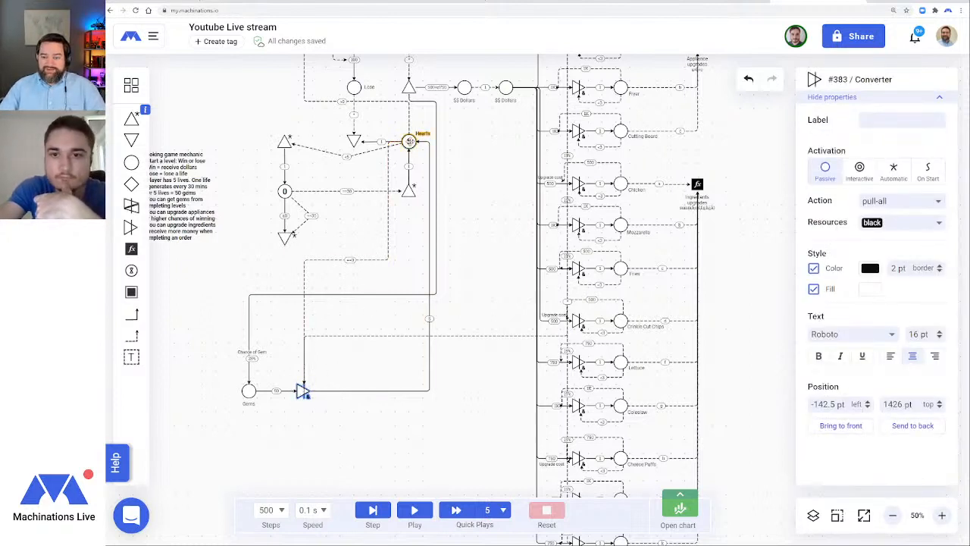
left_click(473, 336)
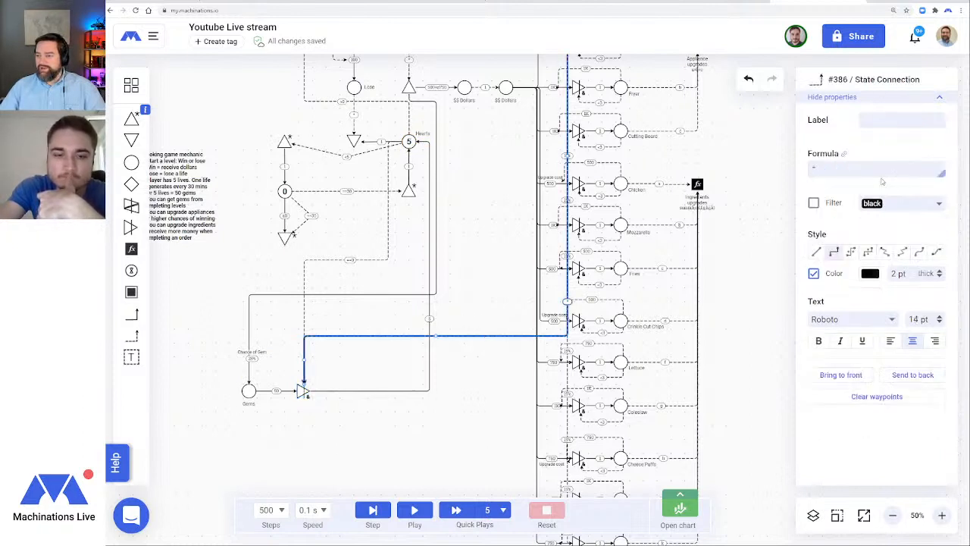
left_click(818, 169)
type("20")
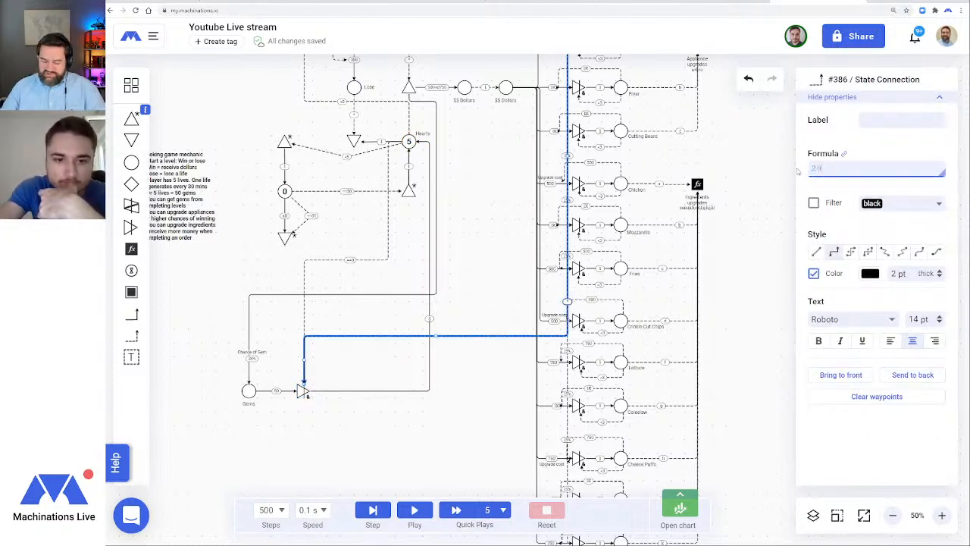
key("Return")
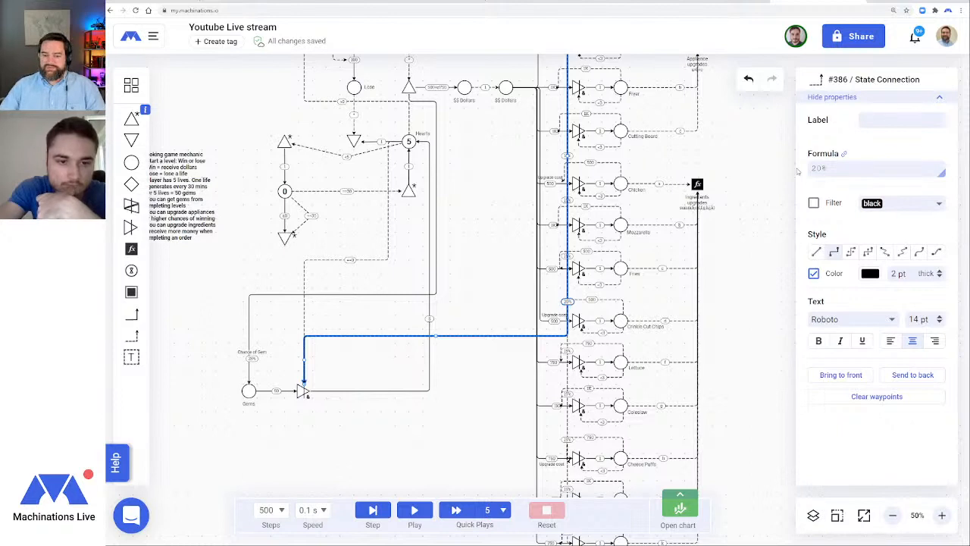
left_click(410, 434)
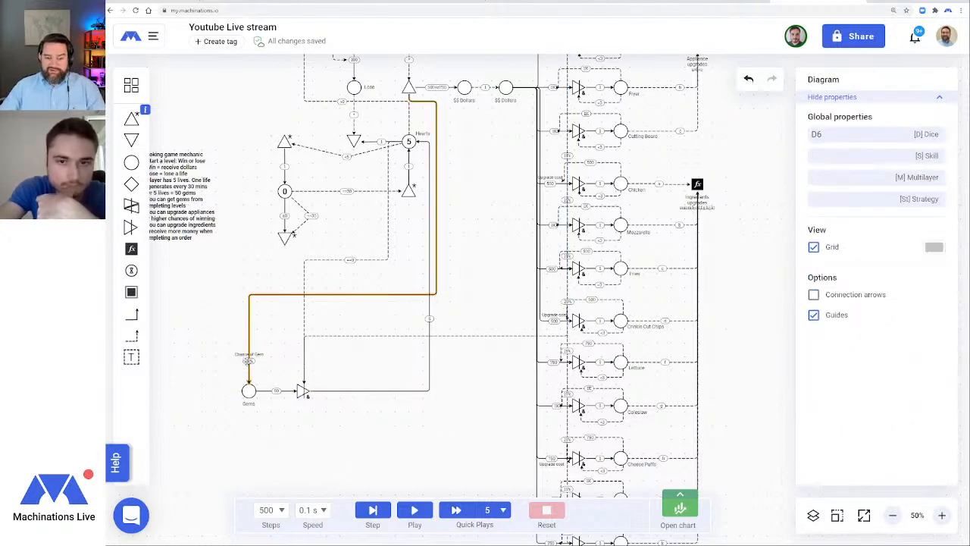
Examine the gem converter's action setting and how the puzzle, Hearts and upgrade sections of the diagram link to it
left_click(303, 391)
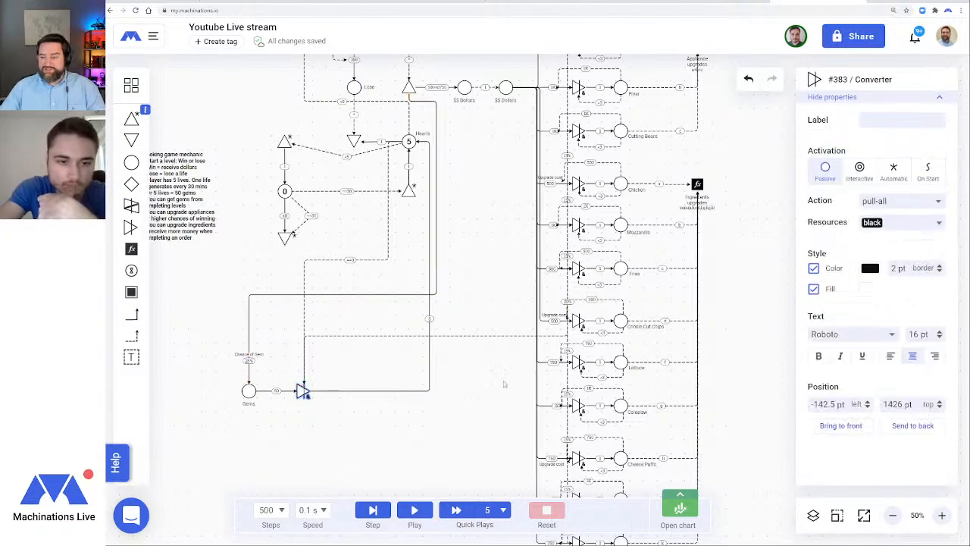
left_click(875, 202)
left_click(876, 245)
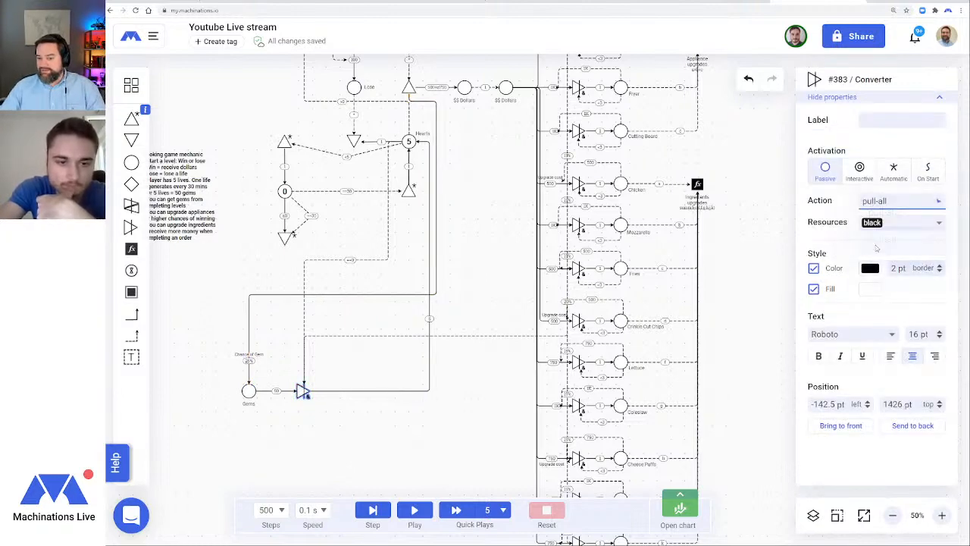
left_click(481, 417)
scroll(492, 403, "up", 3)
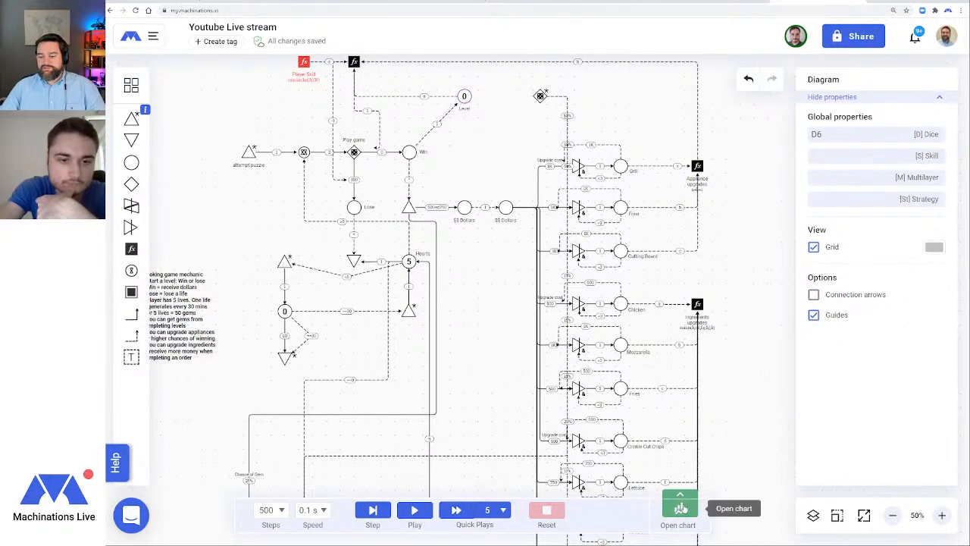
scroll(310, 379, "down", 3)
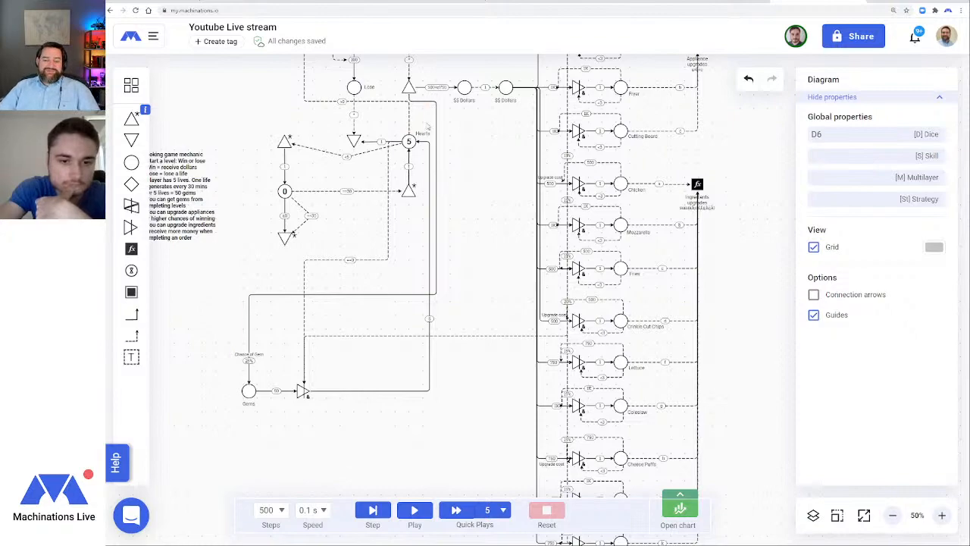
scroll(435, 125, "up", 3)
scroll(368, 273, "down", 4)
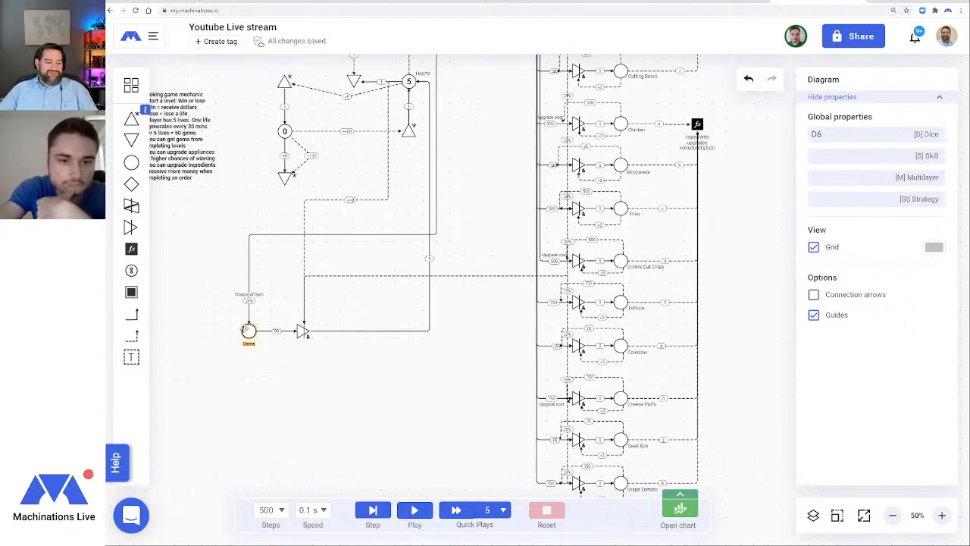
Place a gate in the empty area left of the Gems pool and an automatic source to the left of that gate
left_click_drag(265, 372, 461, 320)
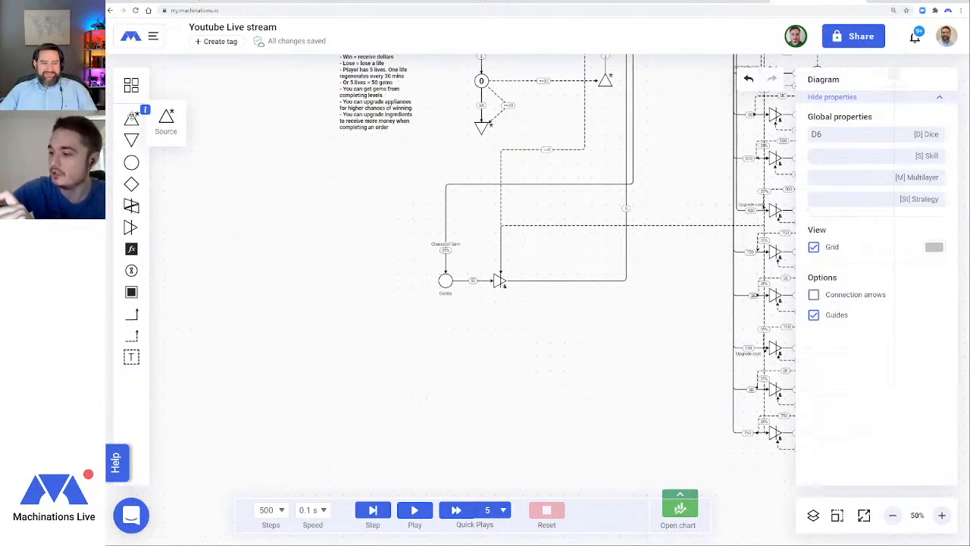
left_click(131, 184)
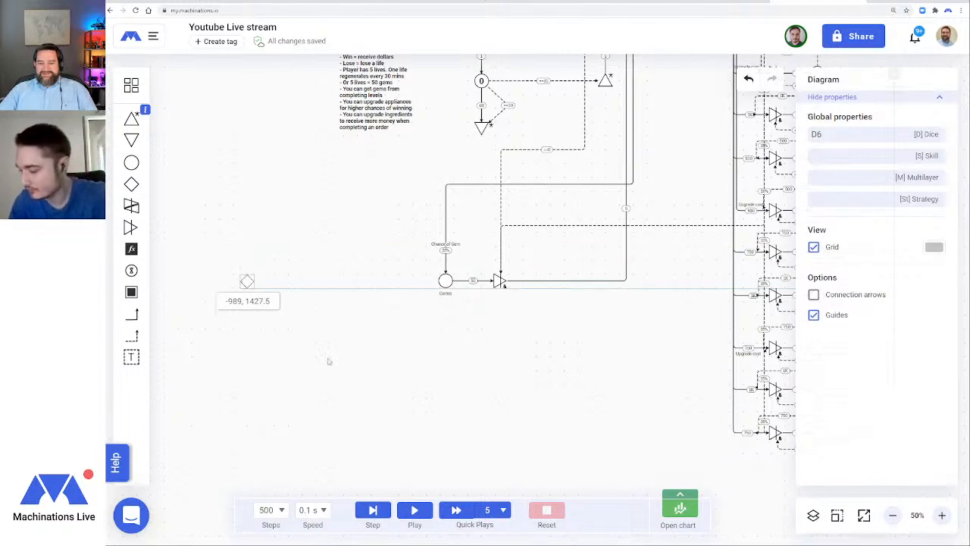
left_click(246, 281)
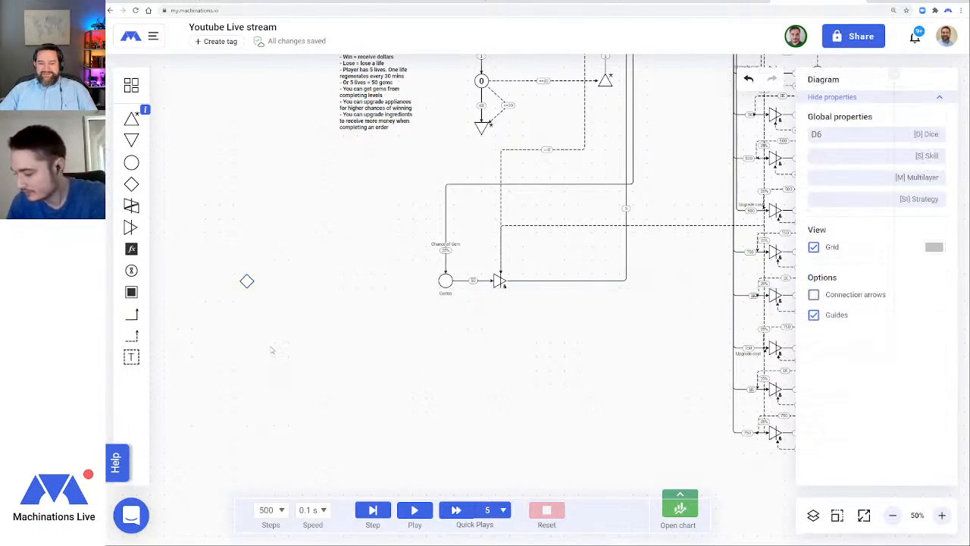
left_click(131, 119)
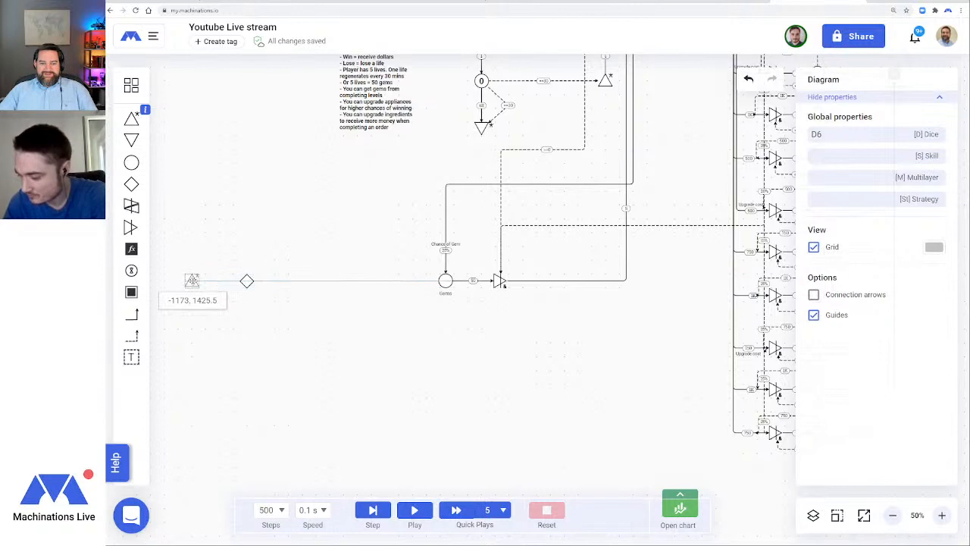
left_click(191, 281)
left_click(308, 336)
left_click_drag(308, 335, 387, 334)
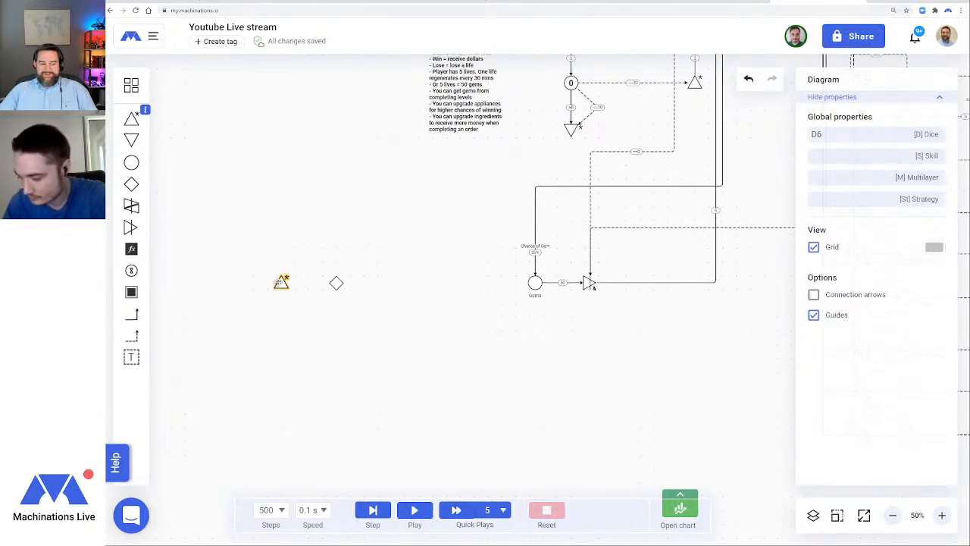
Connect the new source to the gate with a resource connection and align the gate with the source at 1425.5 pt
left_click(281, 282)
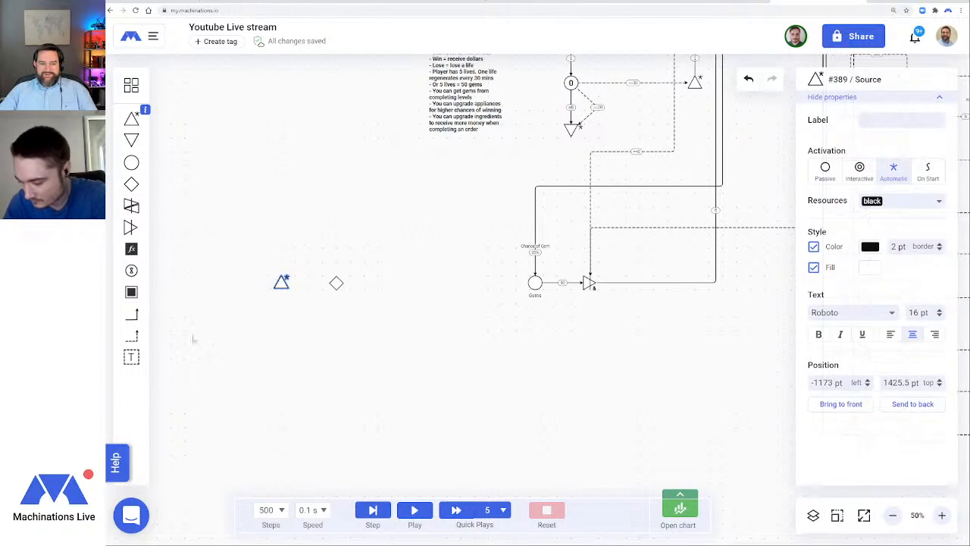
left_click(131, 313)
left_click_drag(281, 282, 336, 283)
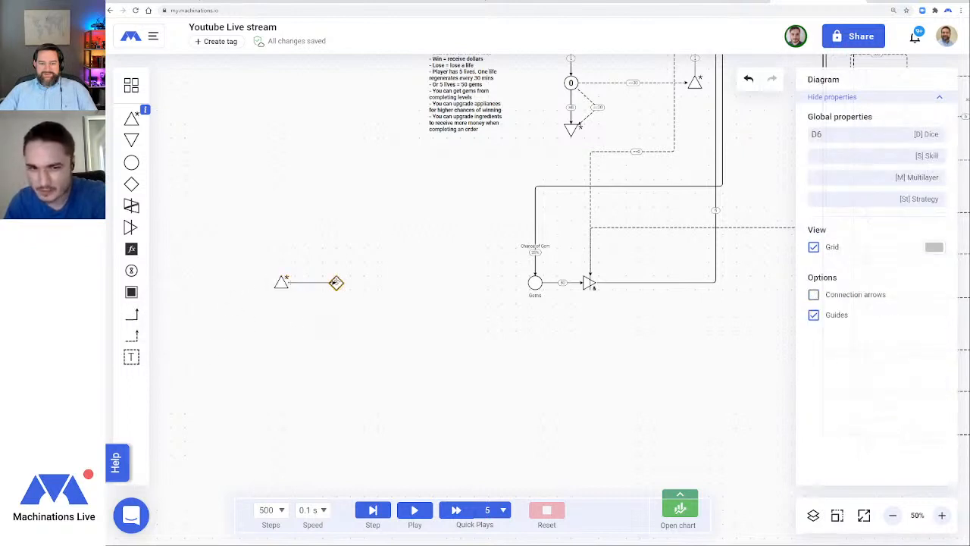
left_click(399, 288)
left_click(336, 283)
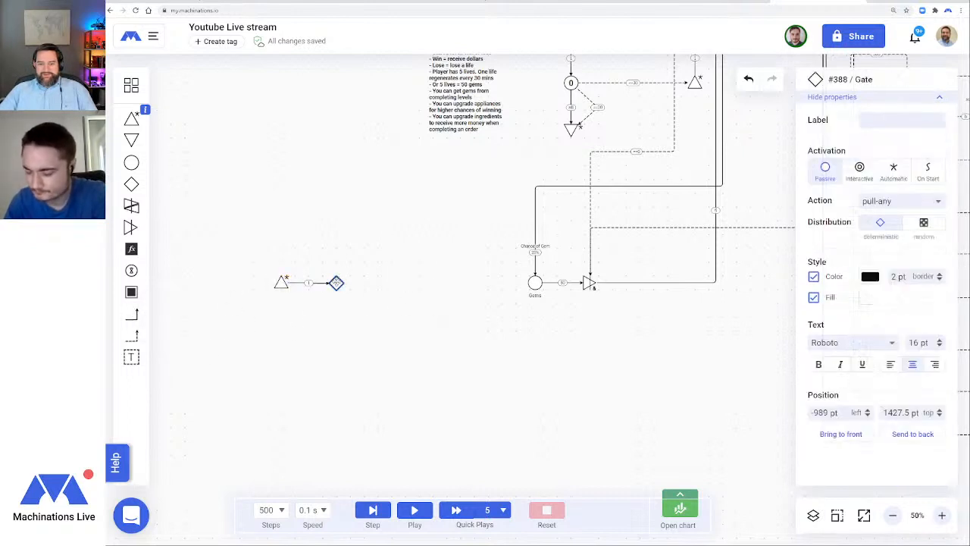
left_click(399, 289)
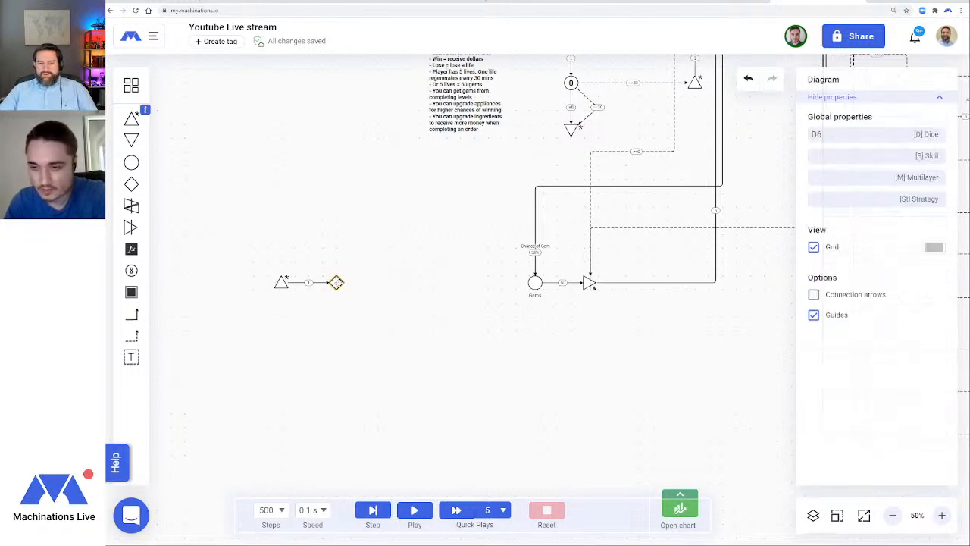
left_click(336, 282)
Add a second gate to the right of the first one, at -805, 1425.5 pt, fed by a resource connection from it
left_click(131, 184)
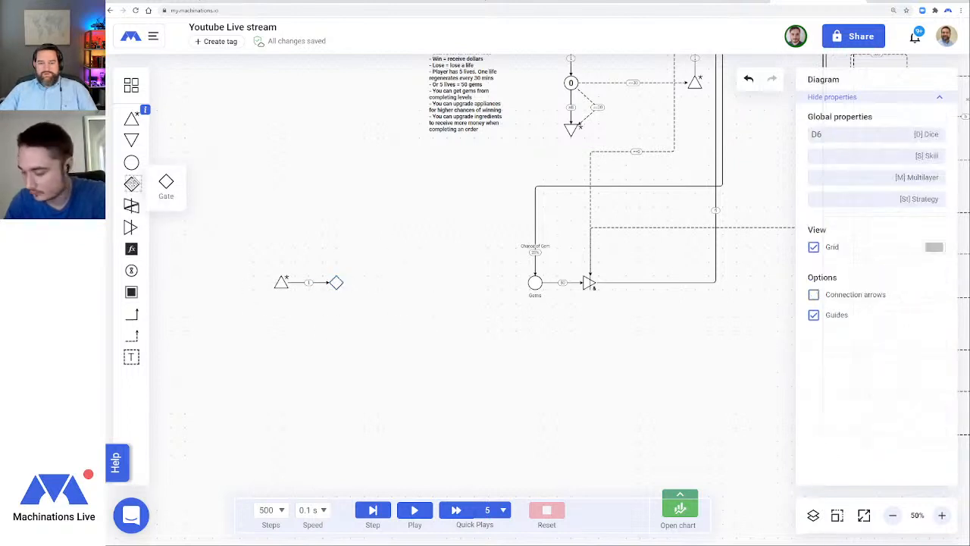
left_click(336, 283)
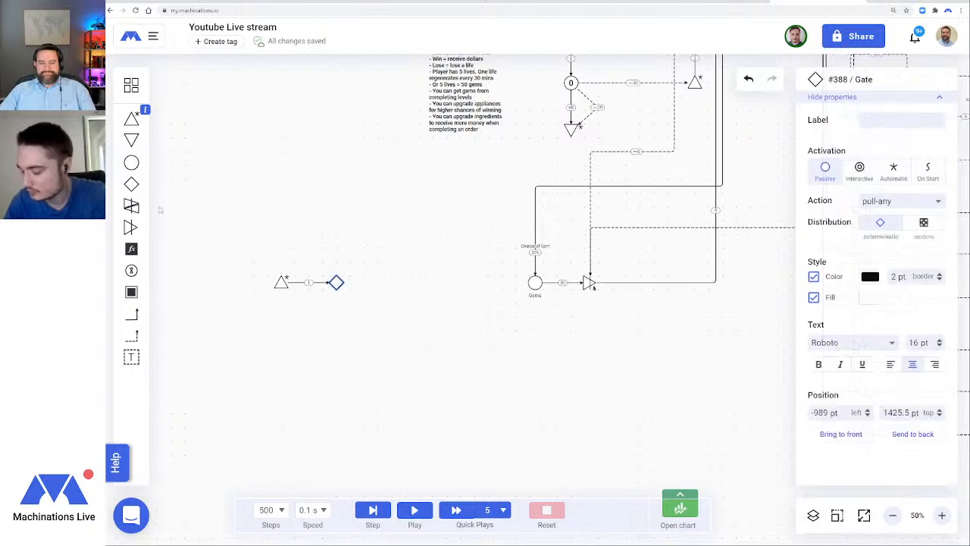
left_click(131, 184)
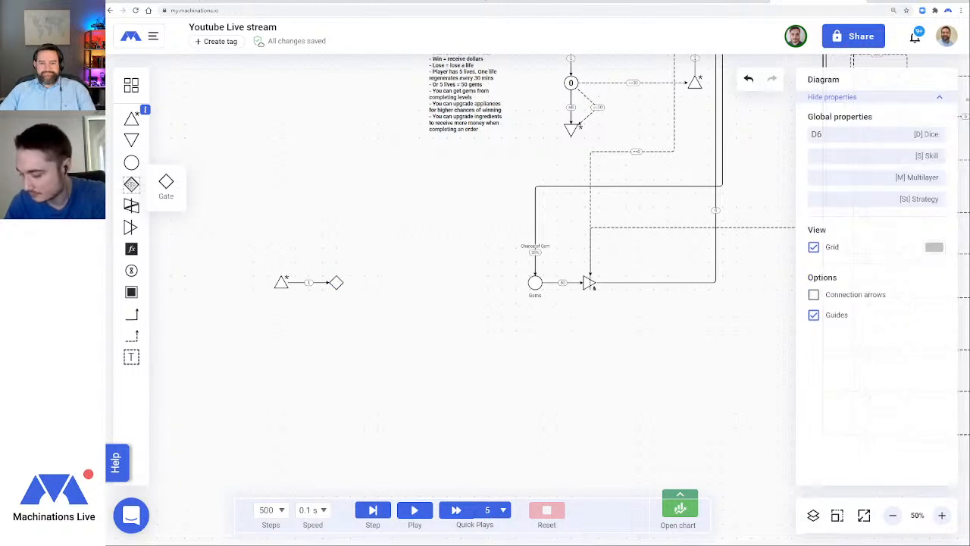
left_click(336, 283)
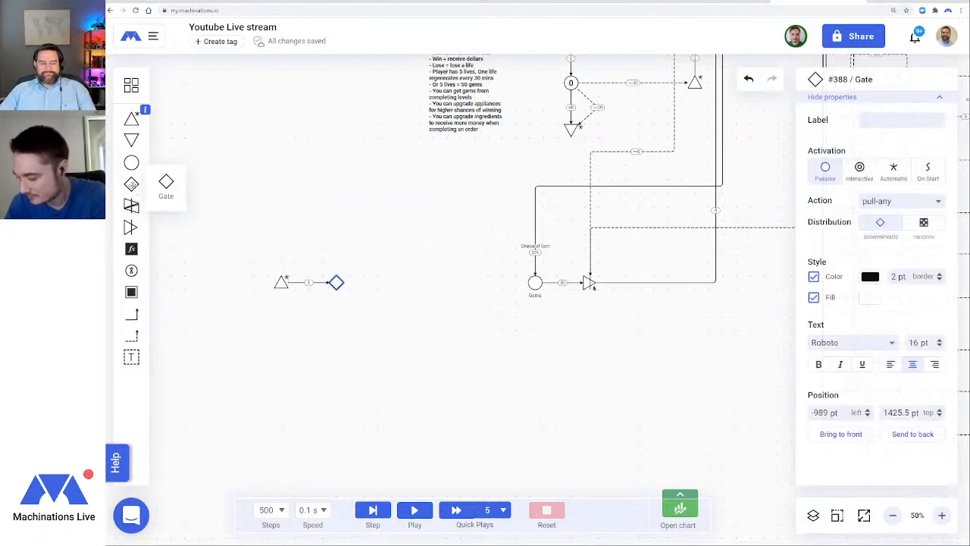
left_click(131, 184)
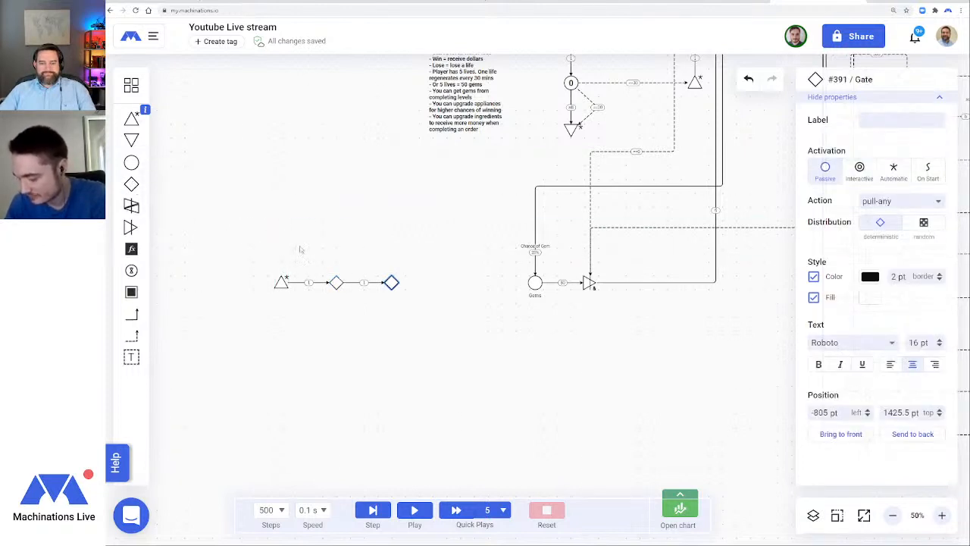
Set the formula of the resource connection between the two new gates to 0
left_click(365, 282)
left_click(831, 167)
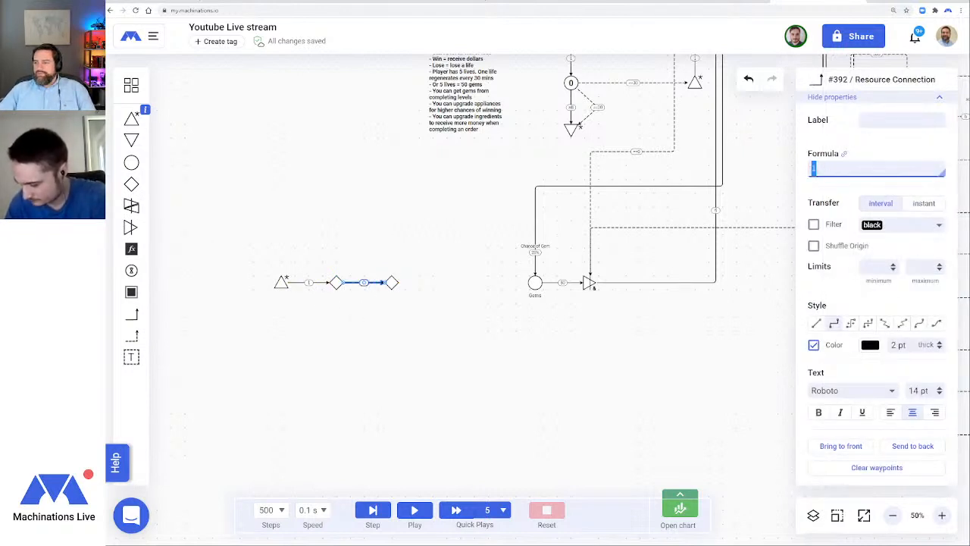
left_click(506, 366)
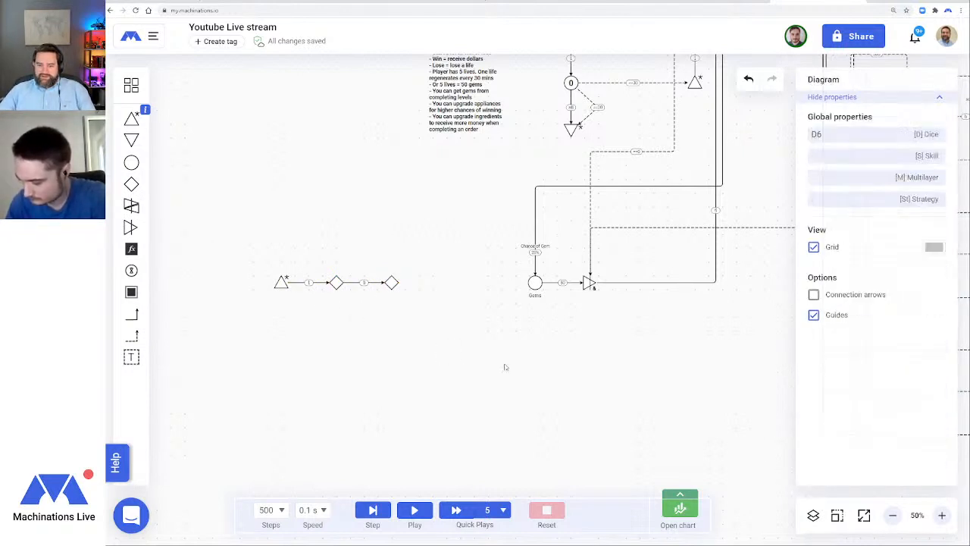
Add a register above the connection between the two gates, labelled Spend Chance, with the formula randomInt(0,5)
left_click(942, 514)
left_click_drag(272, 273, 457, 279)
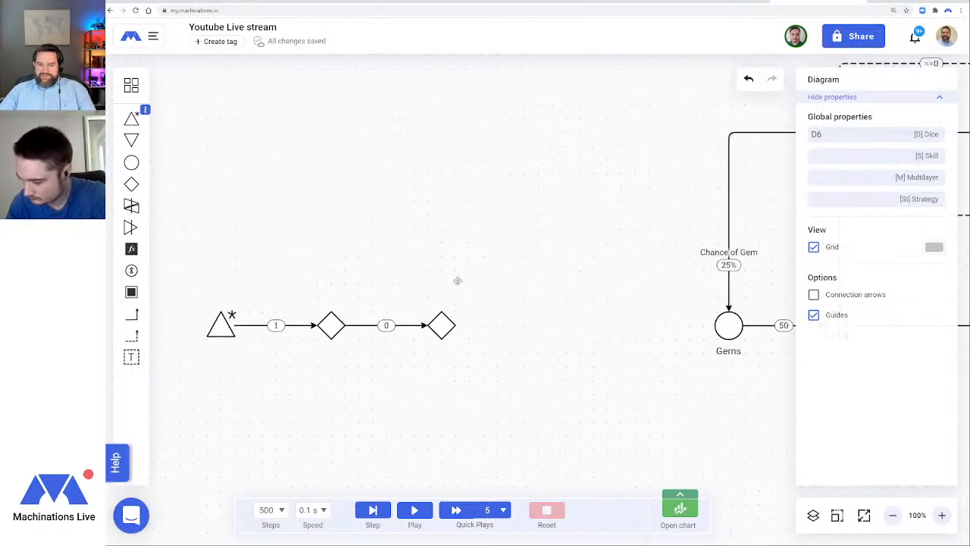
left_click_drag(131, 248, 387, 229)
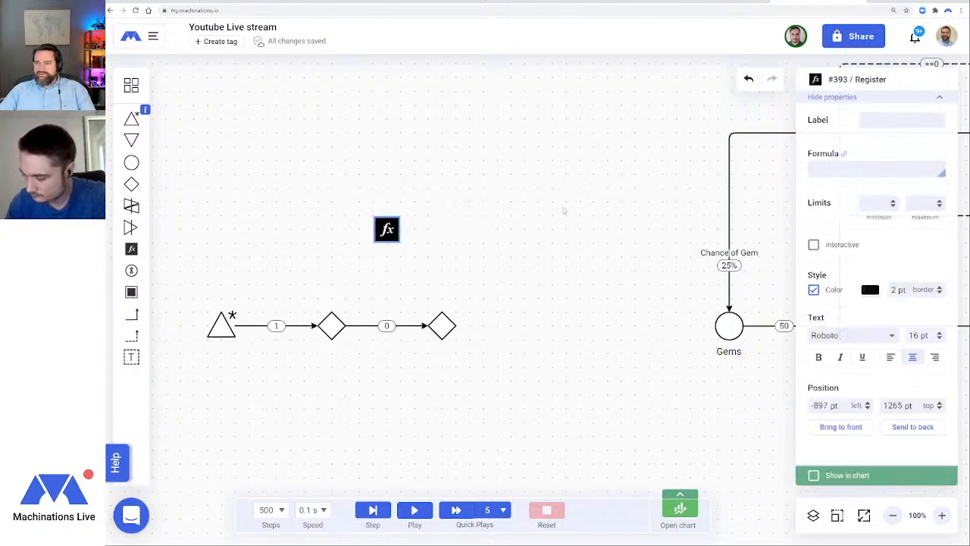
left_click(899, 118)
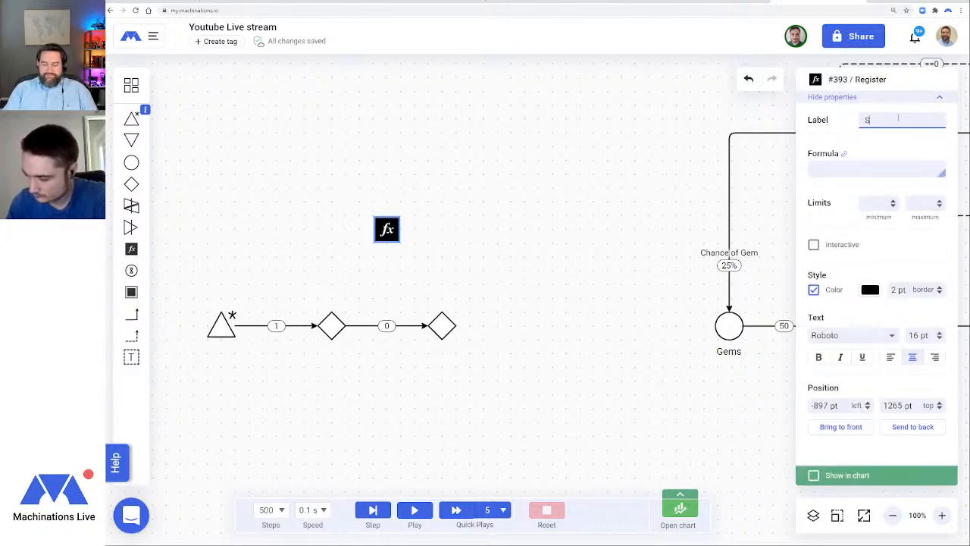
type("Spend Chanc")
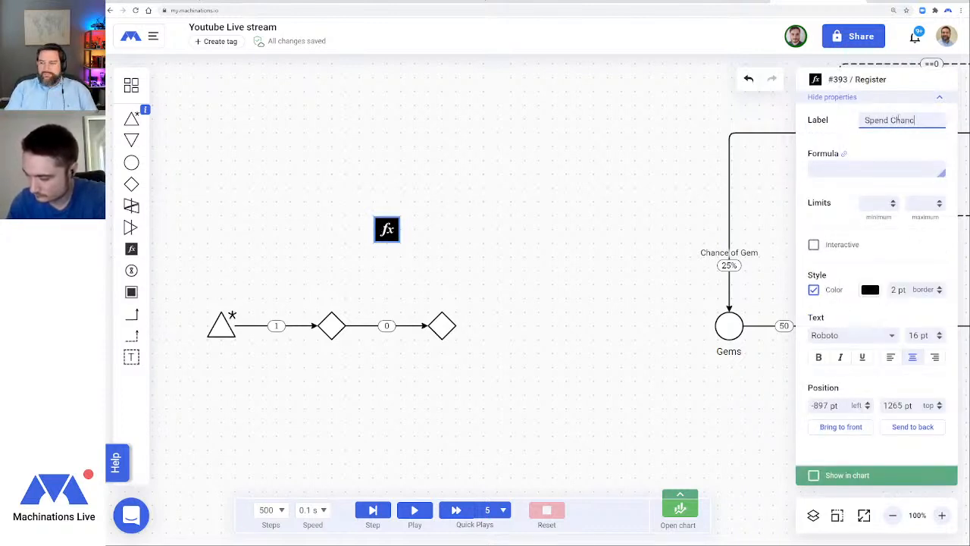
type("e")
key("Return")
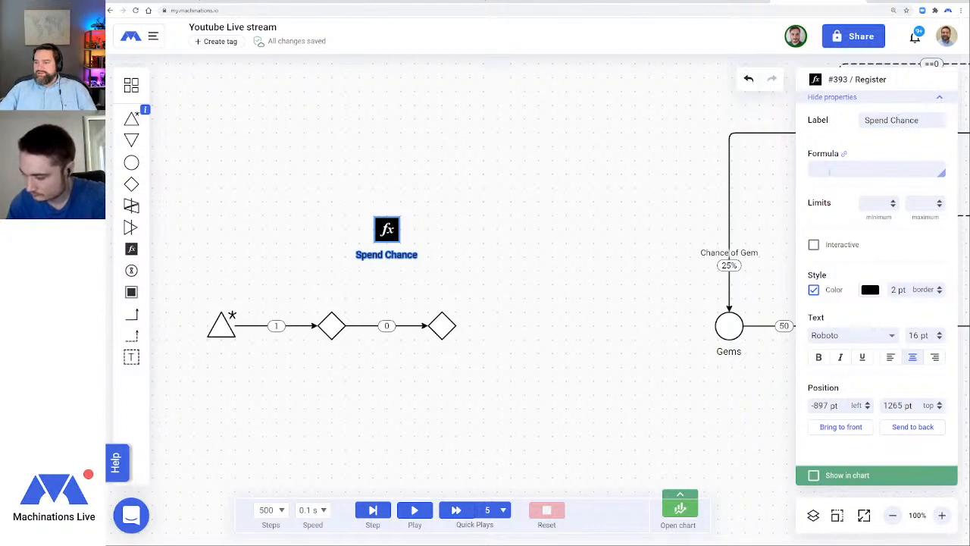
left_click(829, 172)
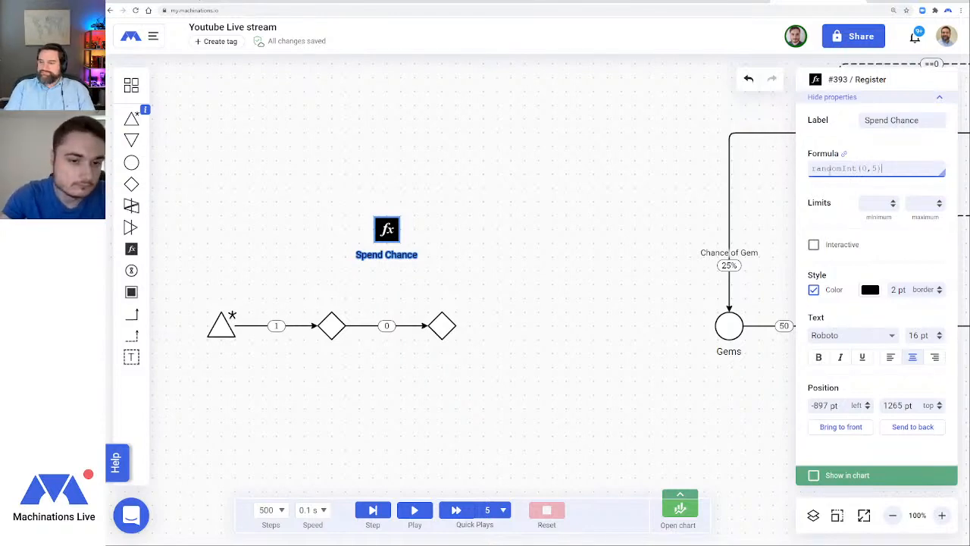
key("Return")
left_click(563, 246)
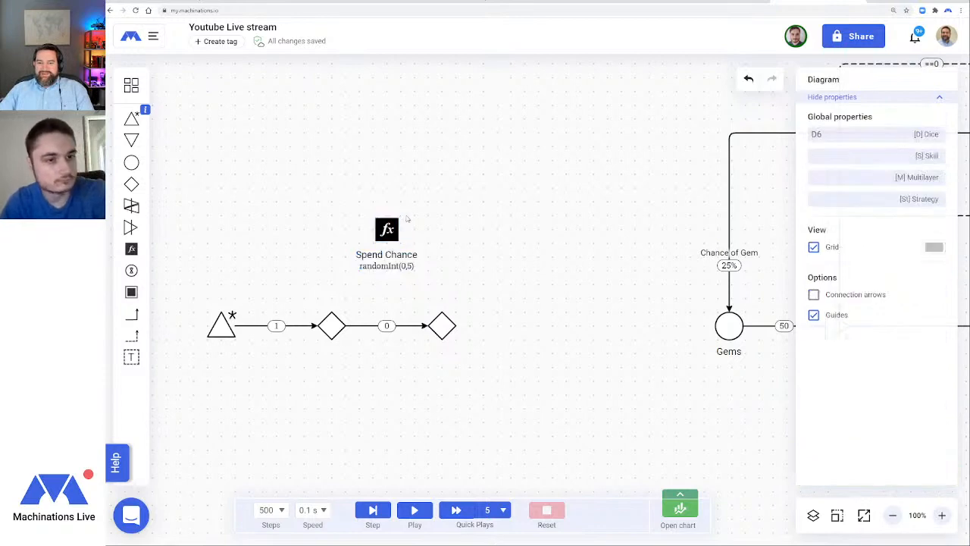
Run the simulation twice to check the Spend Chance register's random output, resetting it after each run
left_click(416, 515)
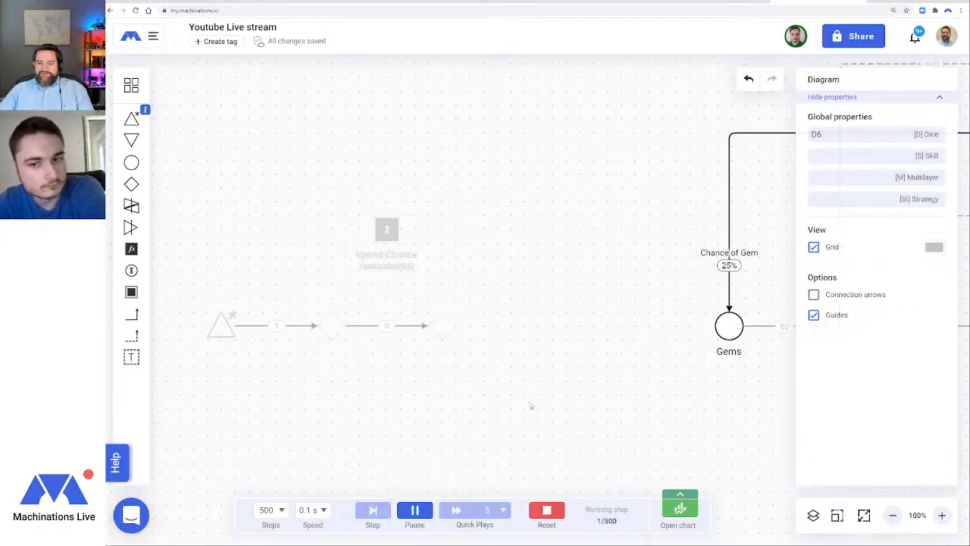
left_click(547, 510)
left_click(424, 513)
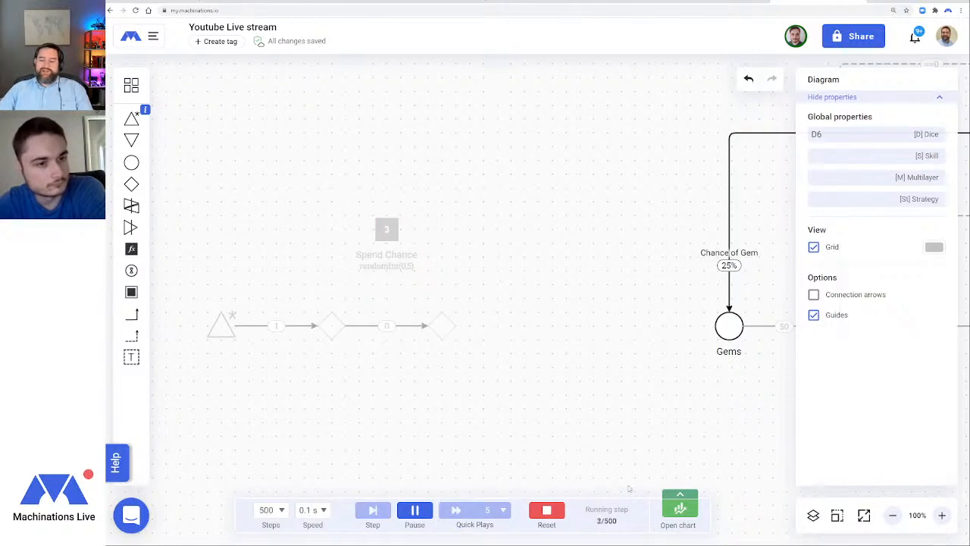
left_click(558, 508)
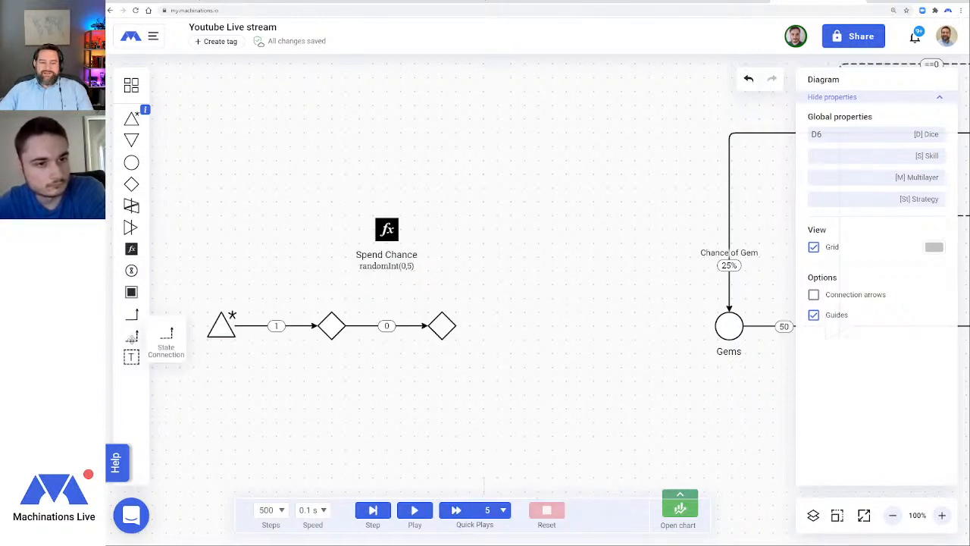
Link the Spend Chance register to the connection between the gates with a +1% state connection and test it with a short run
left_click(131, 356)
left_click_drag(386, 230, 387, 325)
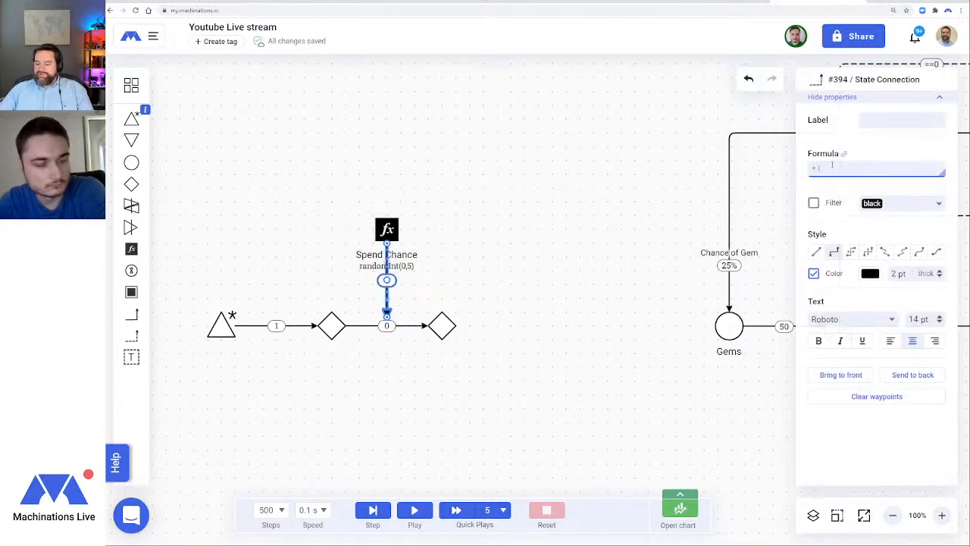
type("%")
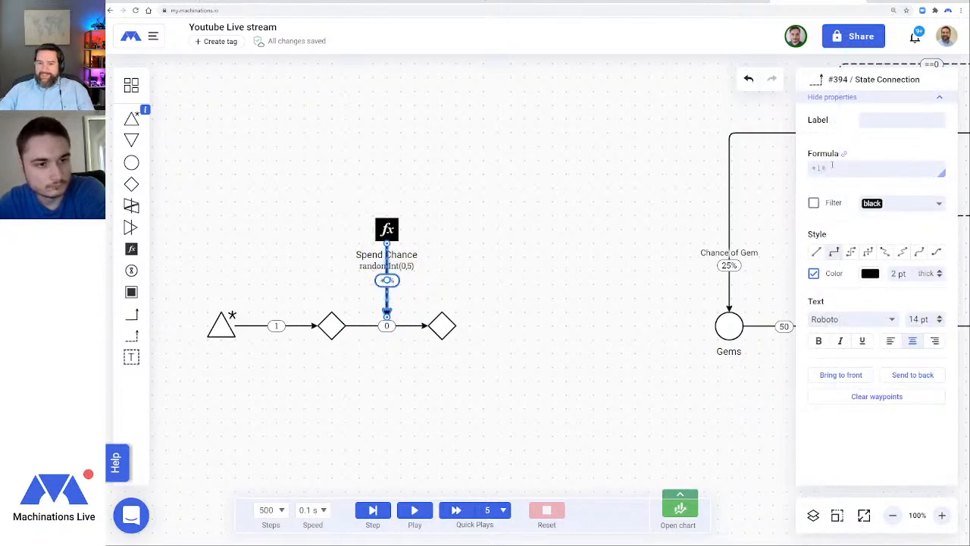
left_click(646, 274)
left_click(414, 509)
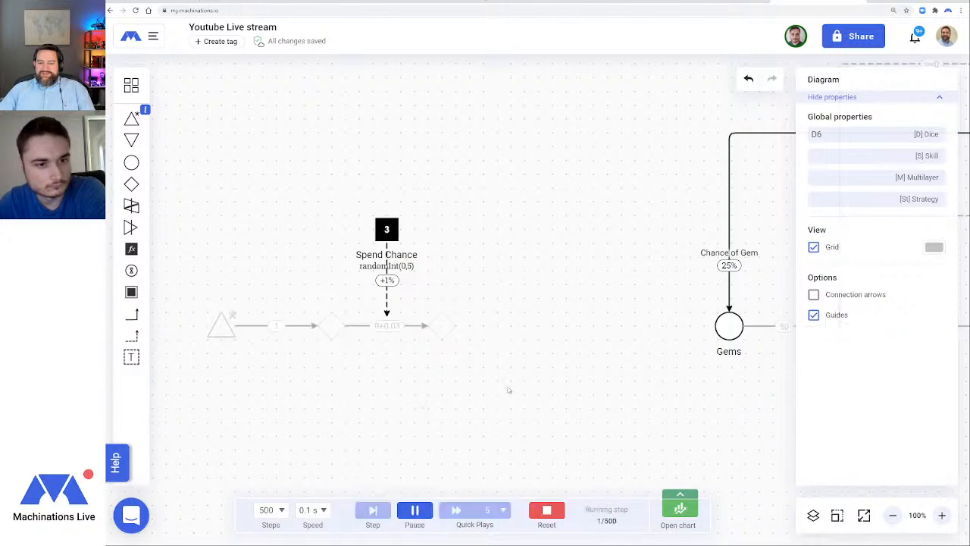
left_click(546, 509)
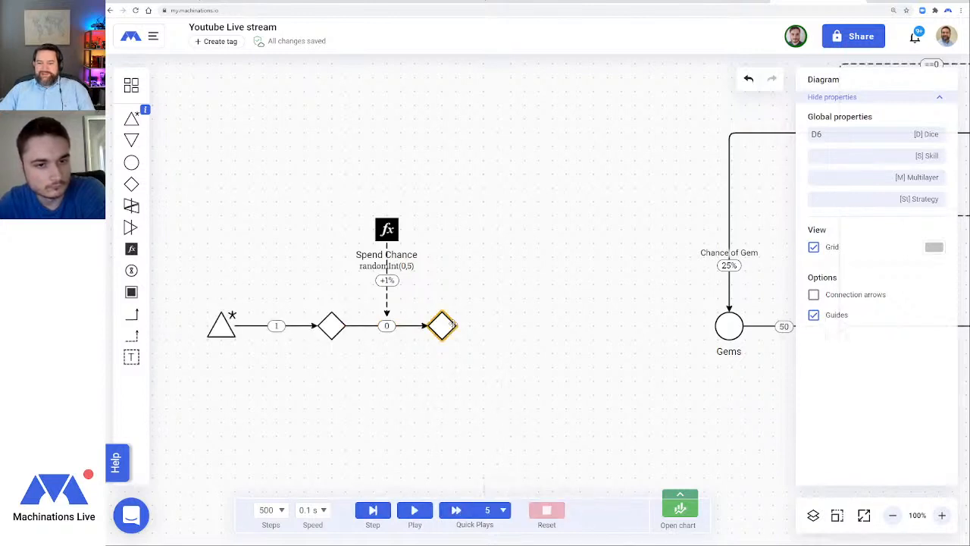
Add a pool right of the second gate at -621, 1425.5 pt, fed by a resource connection from it, and test-run the chain
left_click(443, 326)
left_click(131, 161)
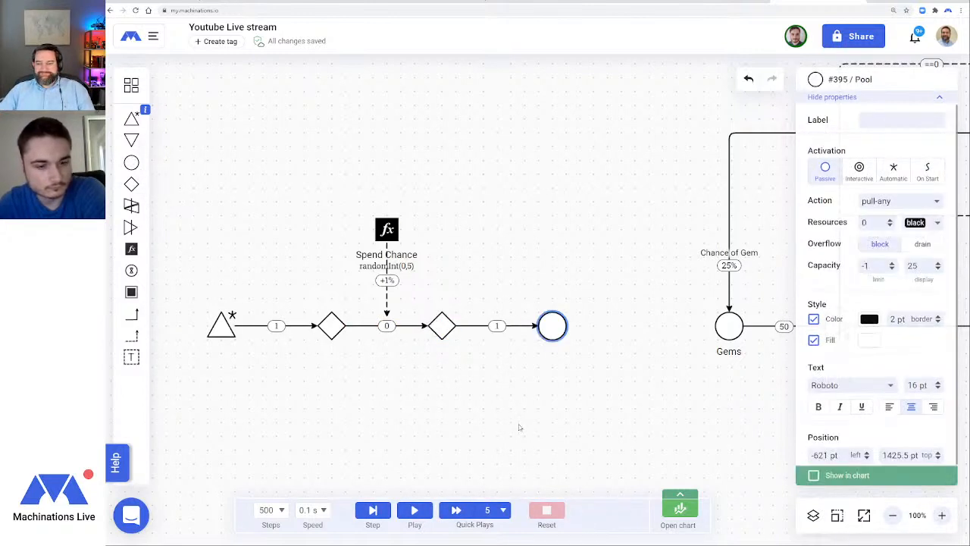
left_click(415, 344)
left_click(414, 509)
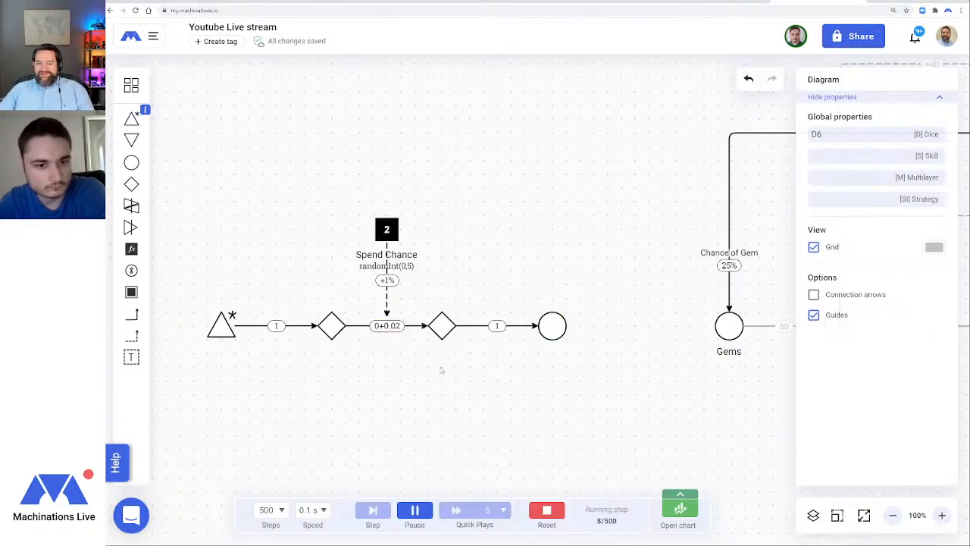
left_click(546, 509)
Set the formula of the connection between the gates to 0% and switch both gates to random distribution
left_click(411, 326)
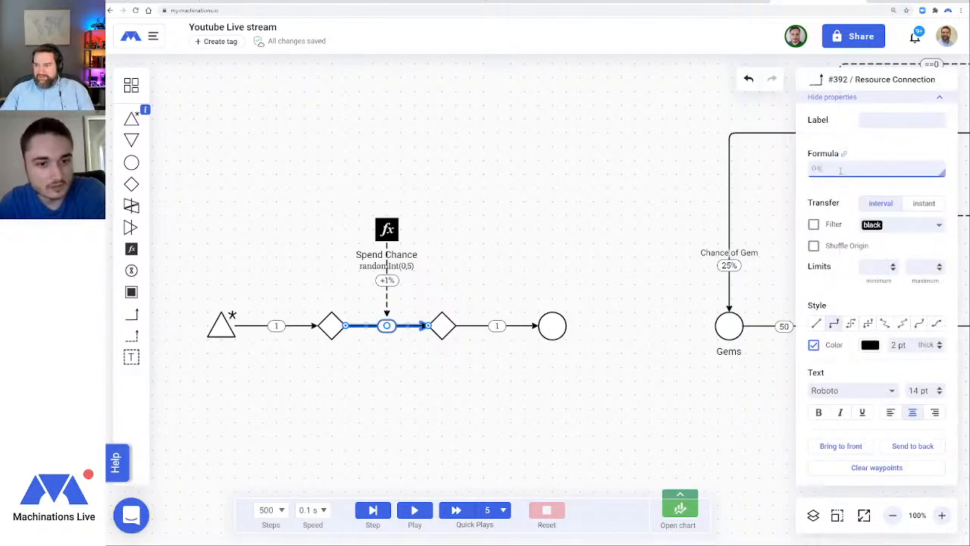
left_click(331, 326)
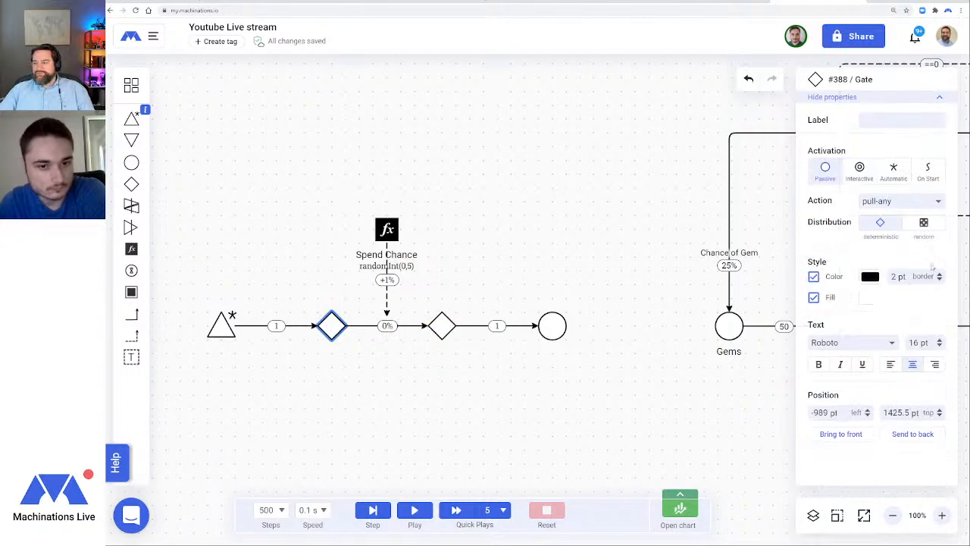
left_click(923, 222)
left_click(441, 325)
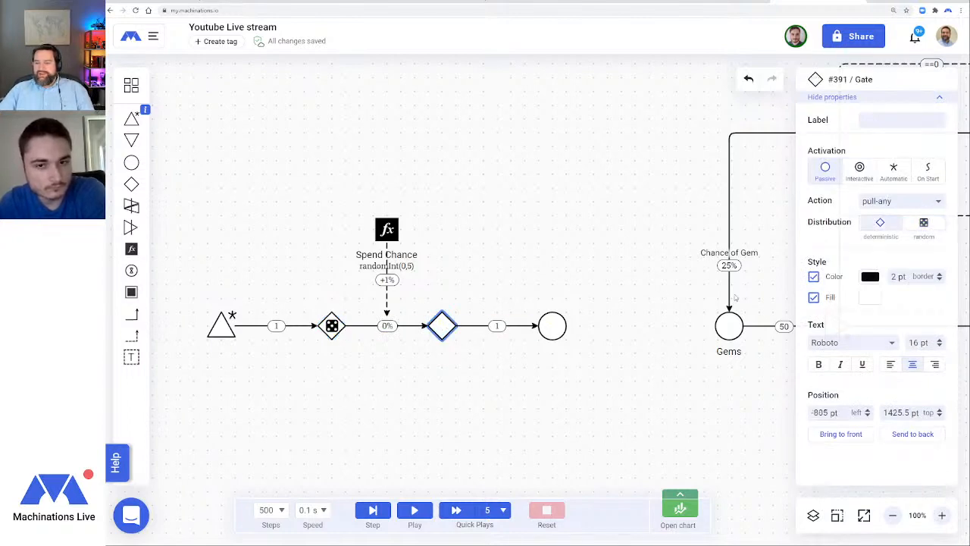
left_click(923, 222)
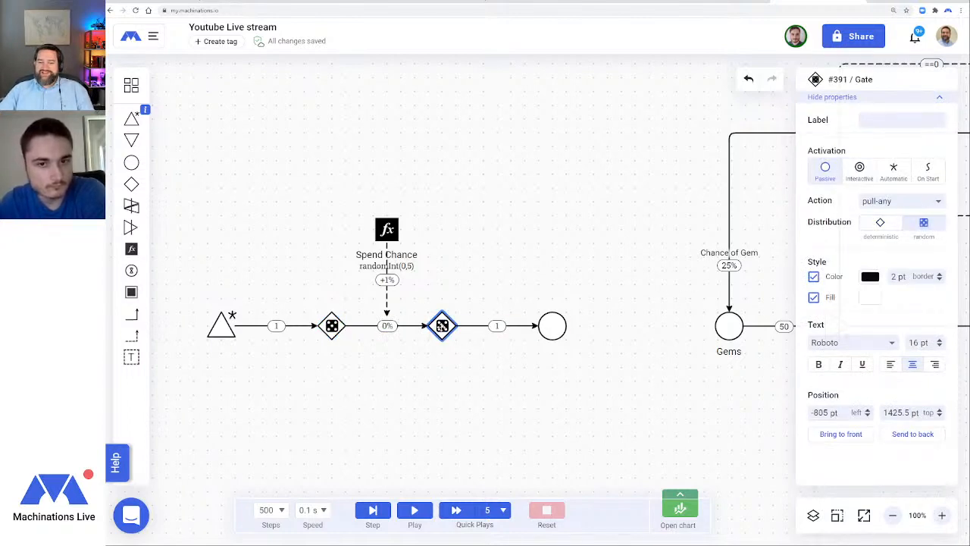
Run the simulation twice to check how resources pass through the random gates into the pool, then reset it
left_click(414, 510)
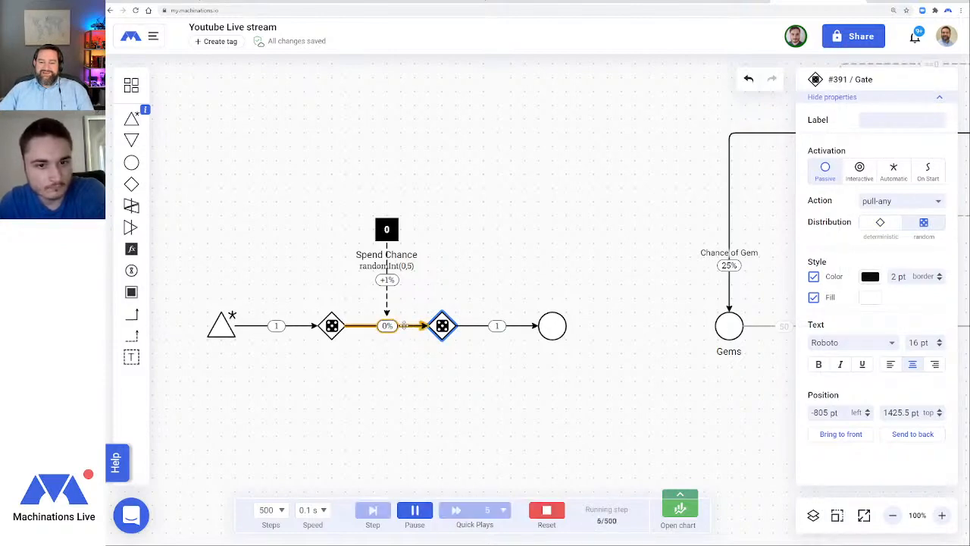
left_click(559, 515)
left_click(415, 510)
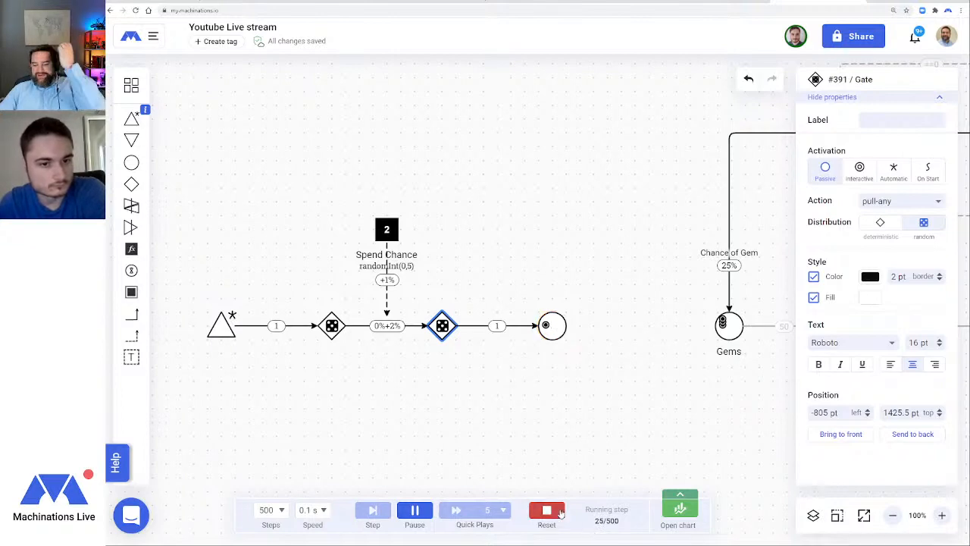
left_click(561, 514)
Move the pool up, diagonally above the second gate, and change its incoming resource connection to a straight line
left_click_drag(552, 327, 553, 218)
left_click(528, 326)
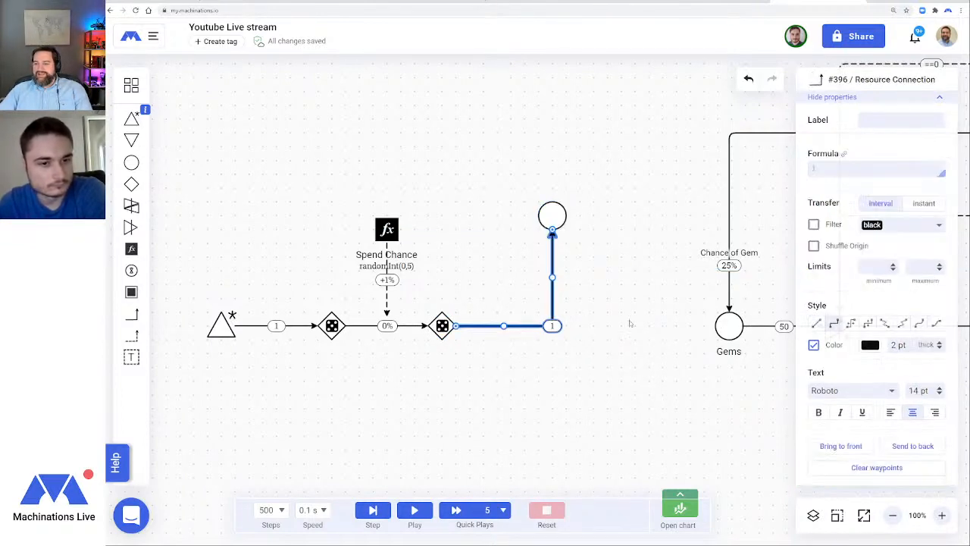
left_click(816, 323)
left_click(428, 402)
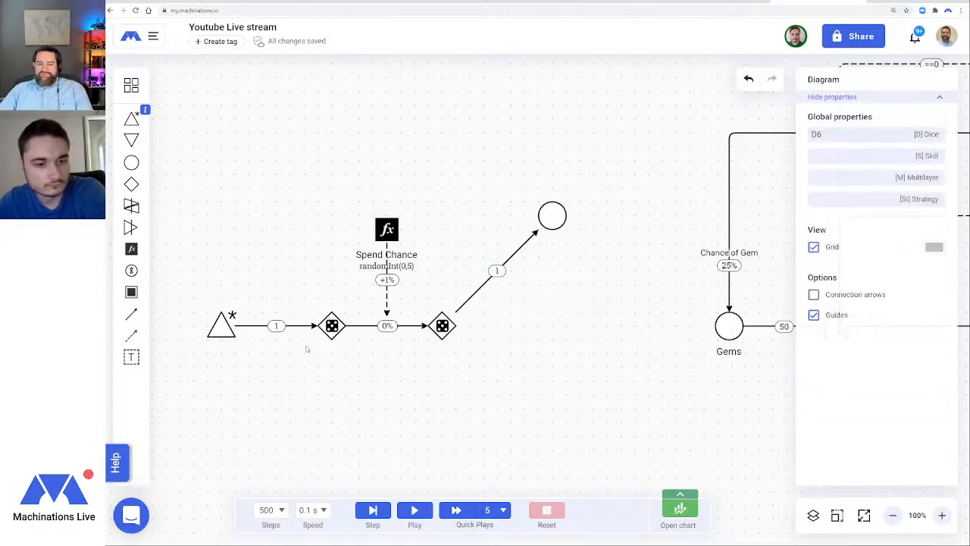
Add three more pools in a column below the existing pool right of the second gate
left_click(131, 162)
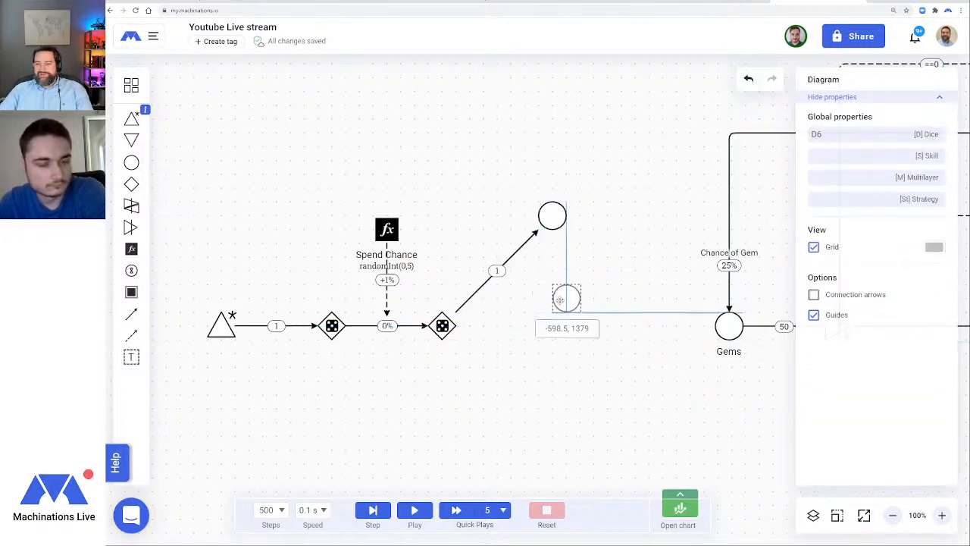
left_click(553, 294)
left_click(131, 162)
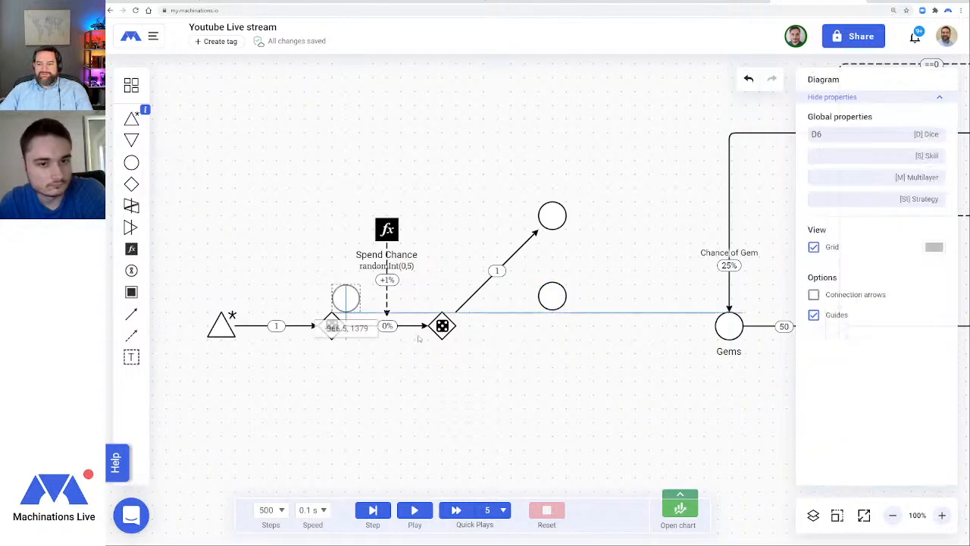
left_click(552, 370)
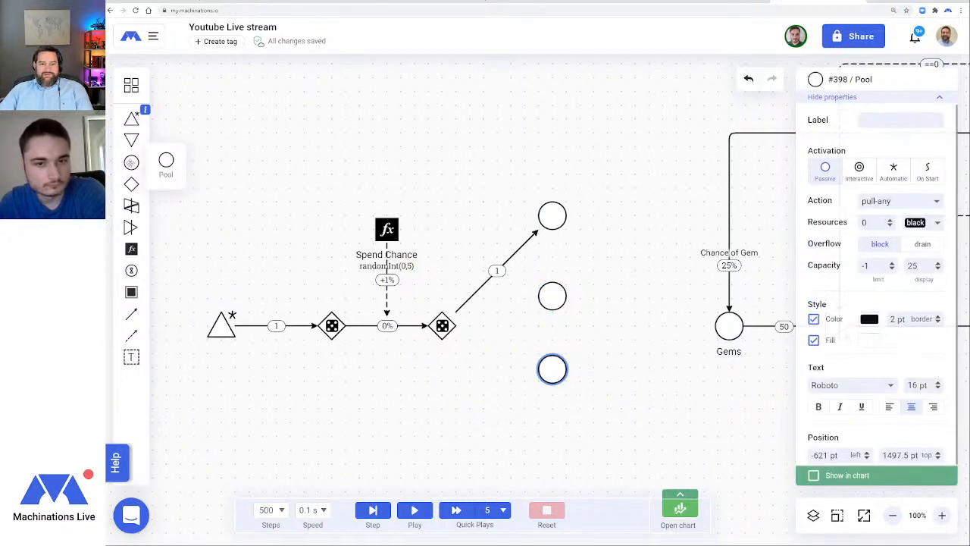
left_click(131, 163)
left_click(563, 448)
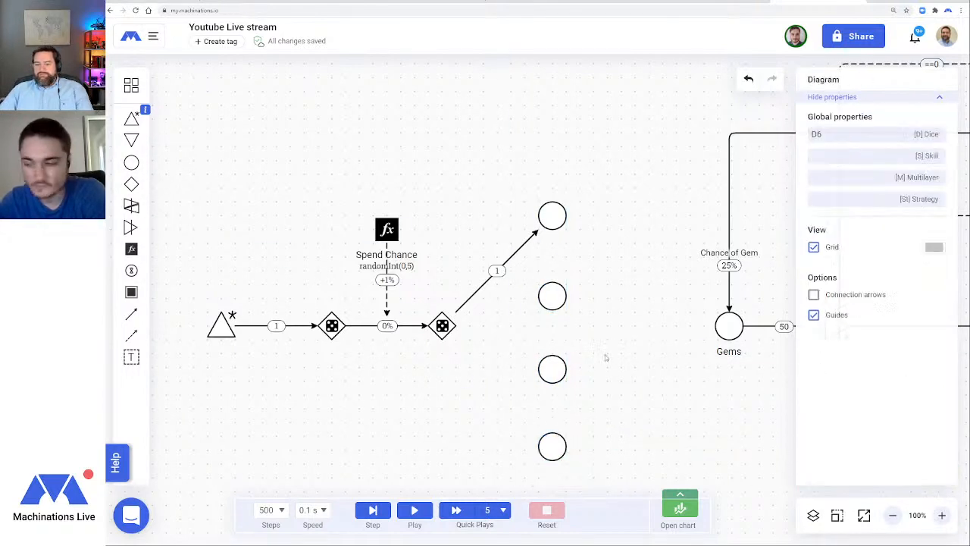
Connect the second gate to each of the three new pools with straight resource connections
left_click(131, 312)
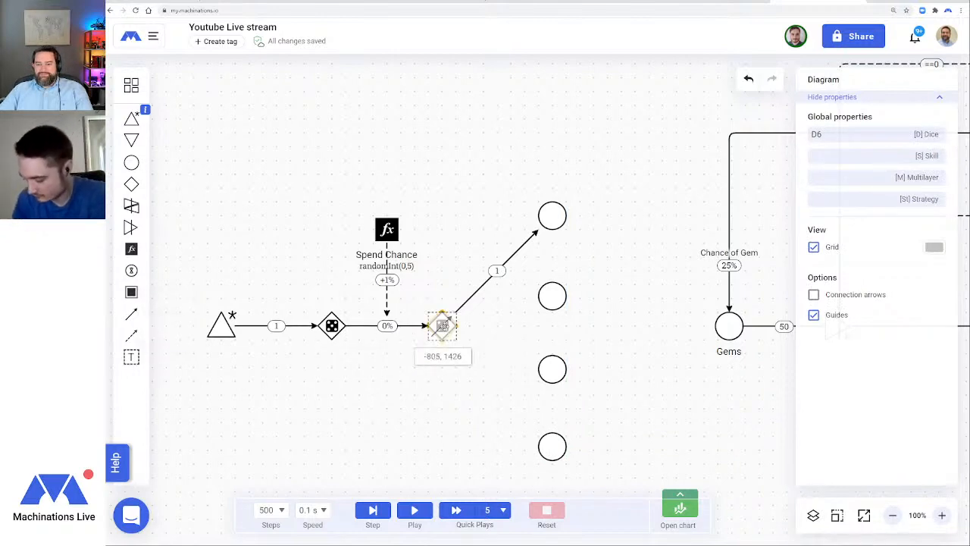
left_click_drag(442, 326, 552, 295)
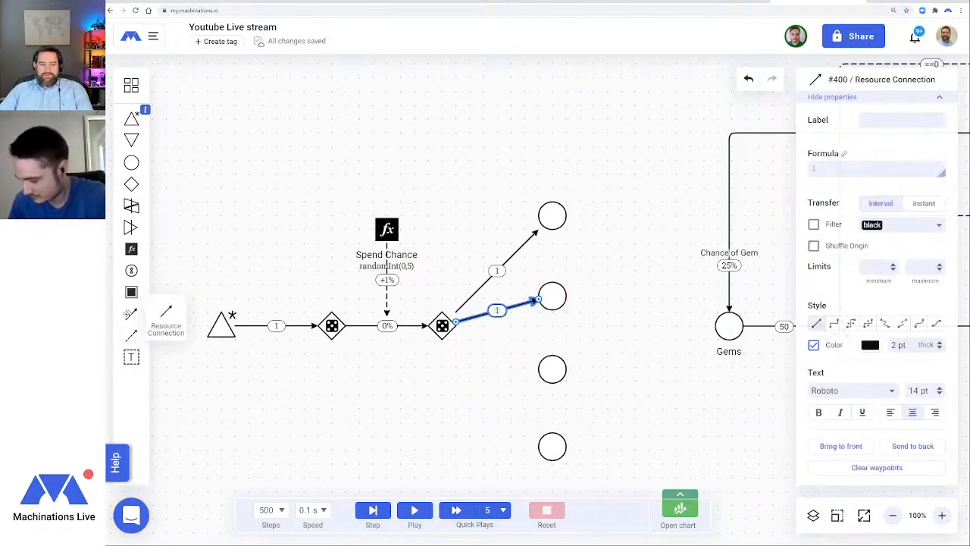
left_click(131, 313)
left_click_drag(441, 326, 532, 370)
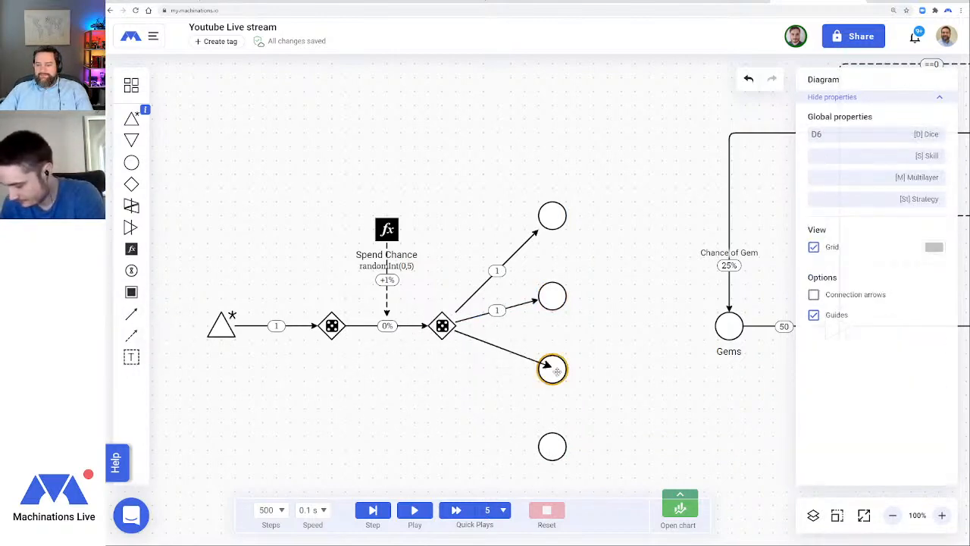
left_click(131, 313)
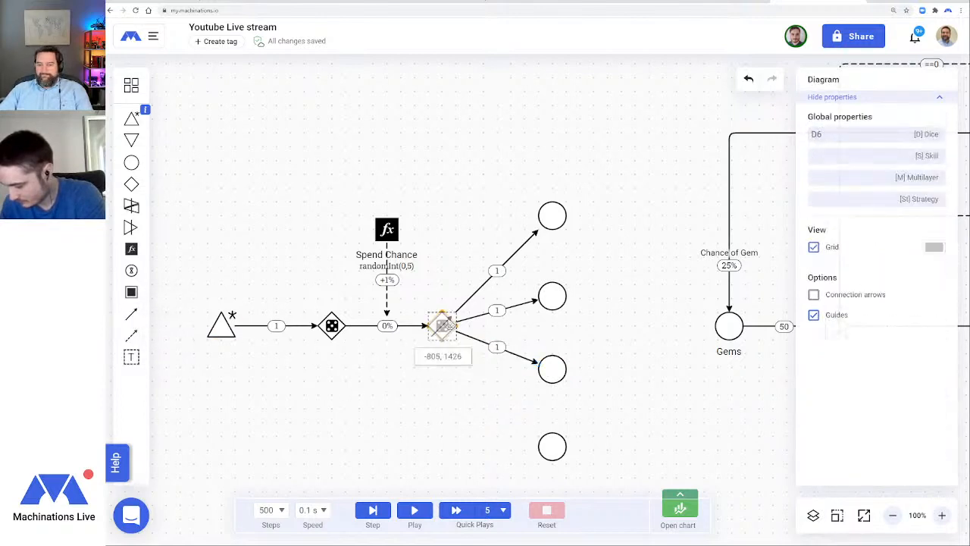
left_click_drag(441, 326, 550, 444)
left_click(619, 383)
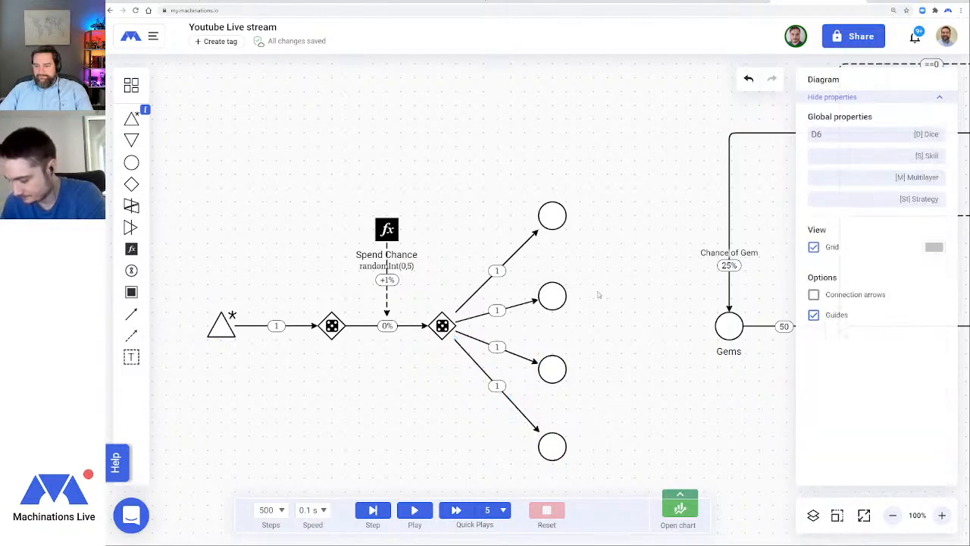
Change the four resource connections from the second gate to the pools to the smooth S-shaped line style
left_click(518, 248)
left_click(937, 325)
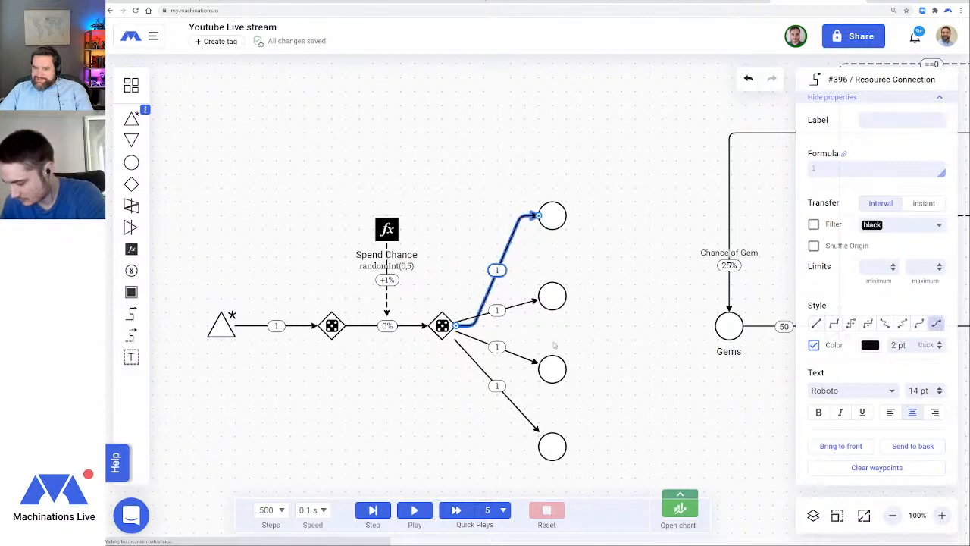
left_click(515, 306)
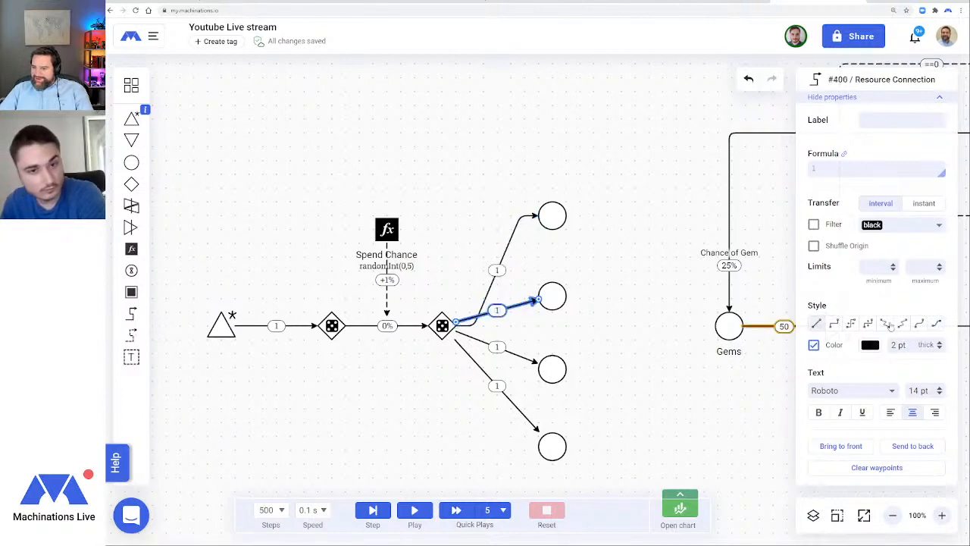
left_click(937, 325)
left_click(523, 356)
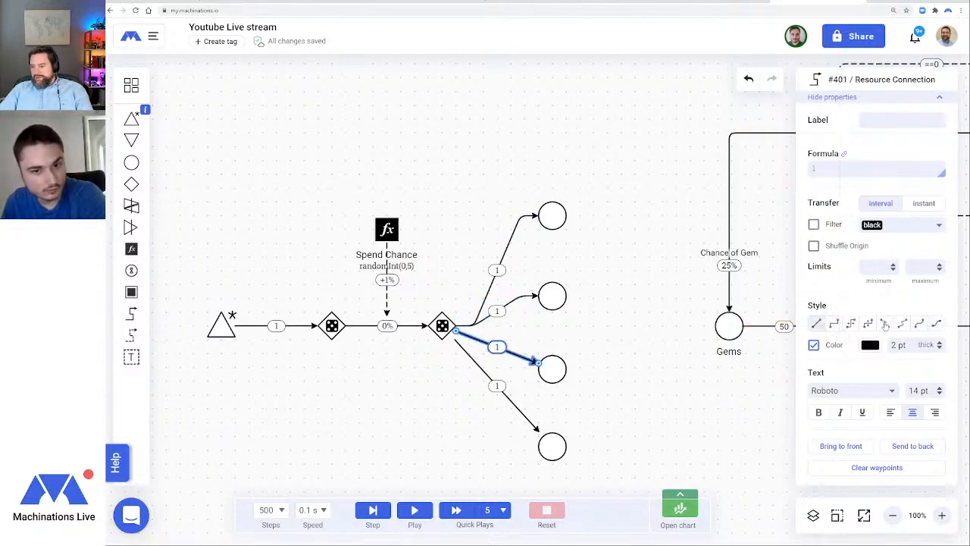
left_click(937, 324)
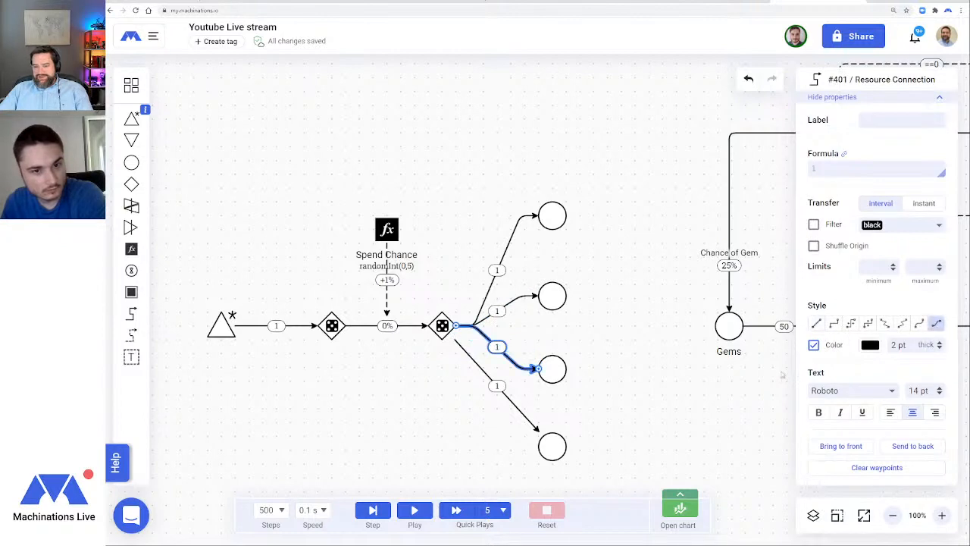
left_click(520, 411)
left_click(936, 324)
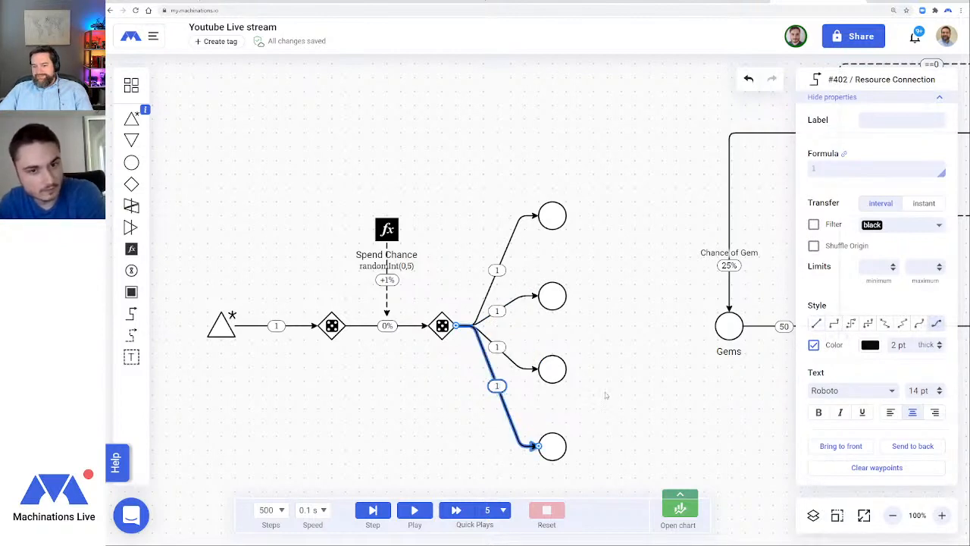
left_click(633, 402)
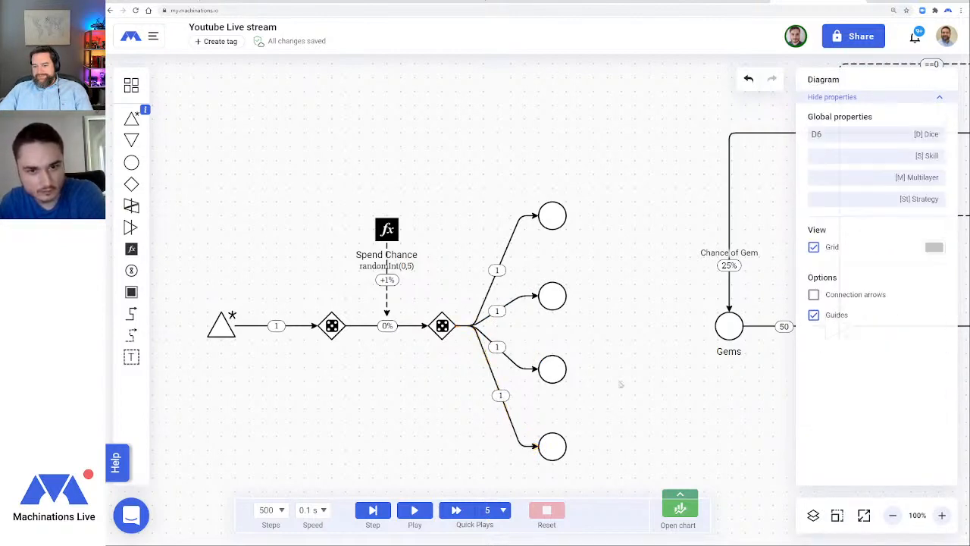
Move the column of four pools slightly up together
left_click_drag(629, 153, 515, 492)
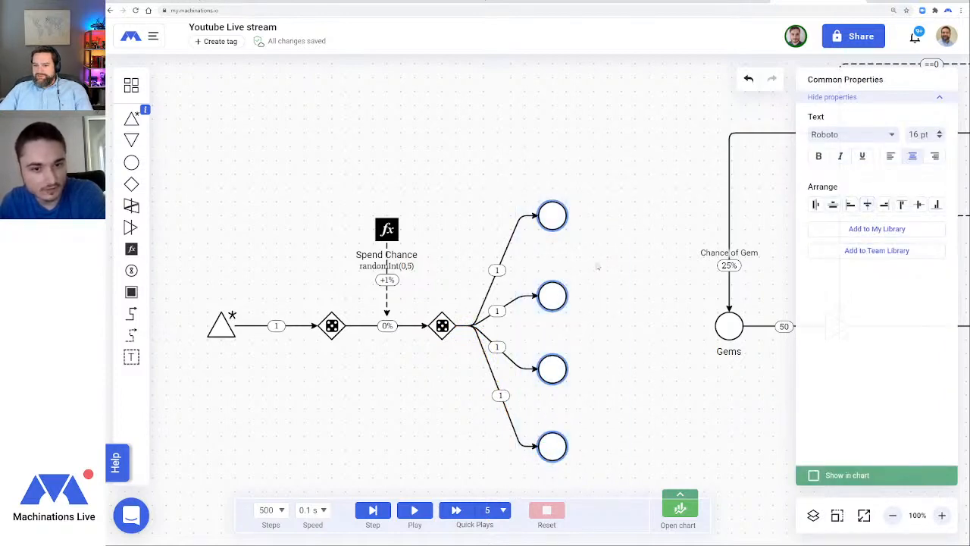
left_click_drag(550, 295, 551, 290)
left_click(657, 332)
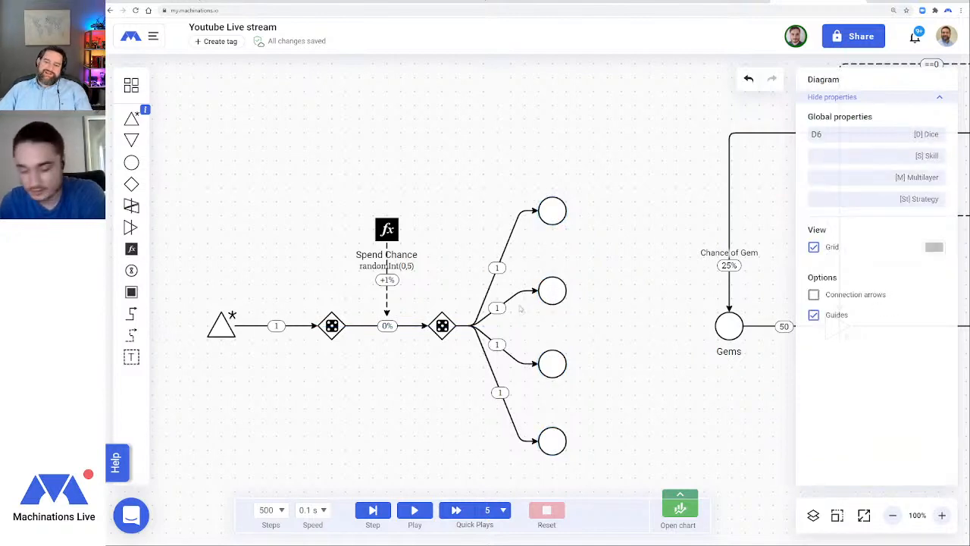
Add a source beside each of the four pools, linked from its pool by a state connection
left_click_drag(654, 322, 481, 296)
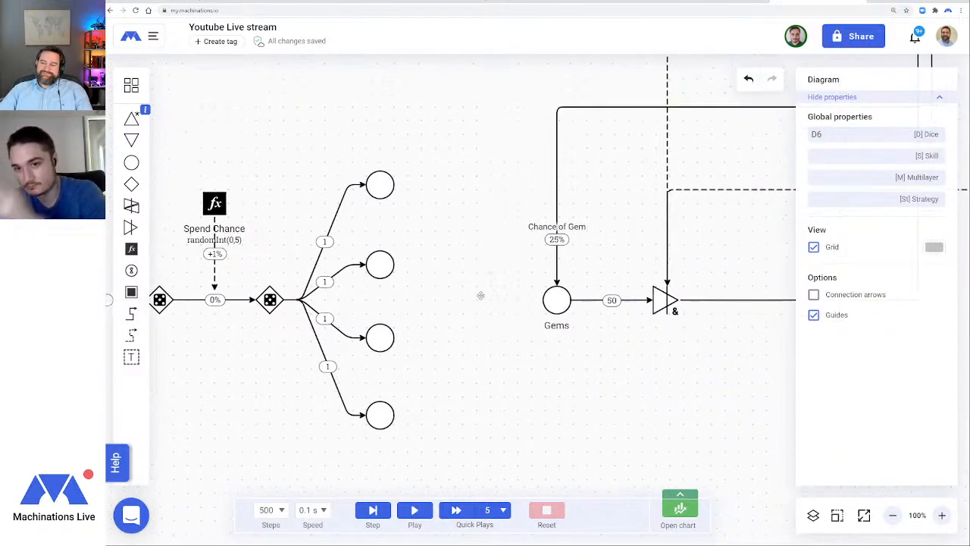
left_click(554, 196)
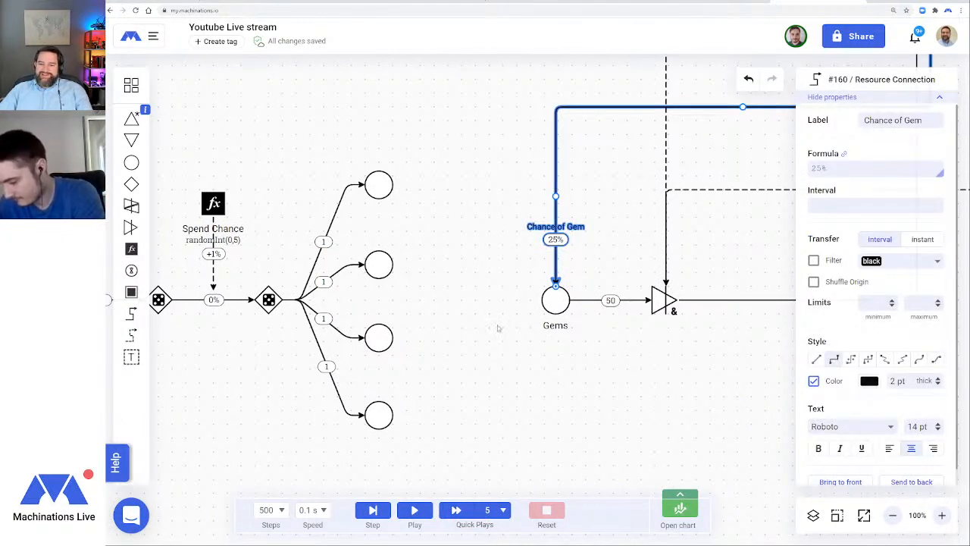
left_click_drag(497, 328, 469, 327)
left_click(354, 191)
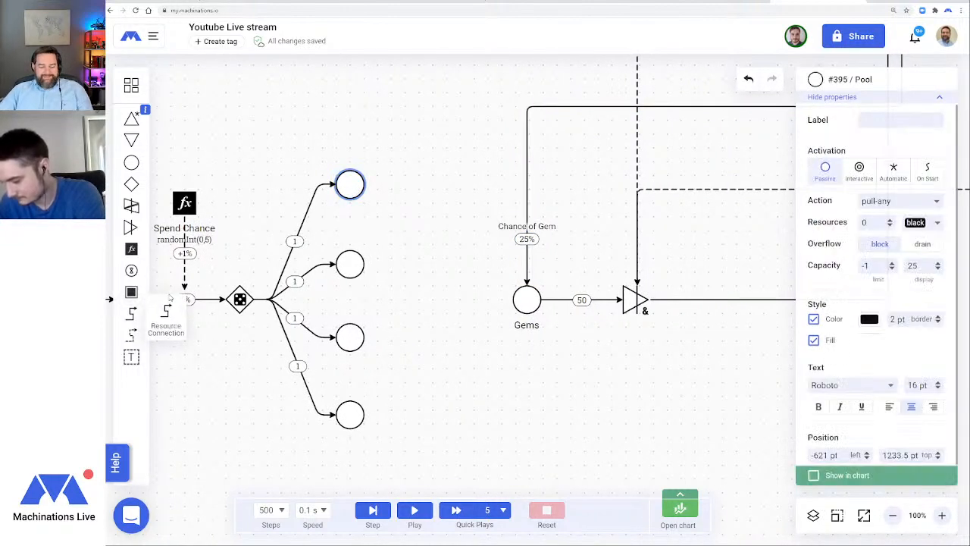
left_click(131, 119)
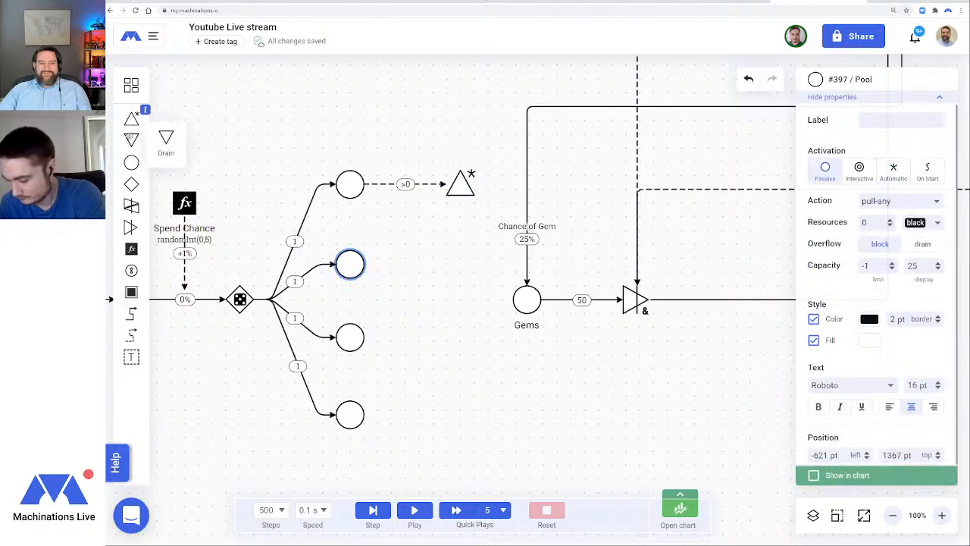
left_click(132, 119)
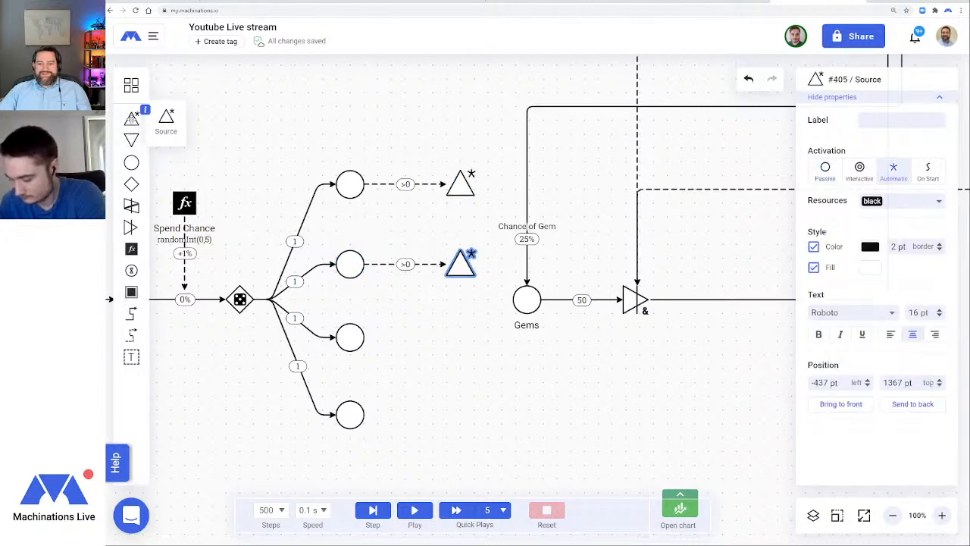
left_click(348, 336)
left_click(132, 119)
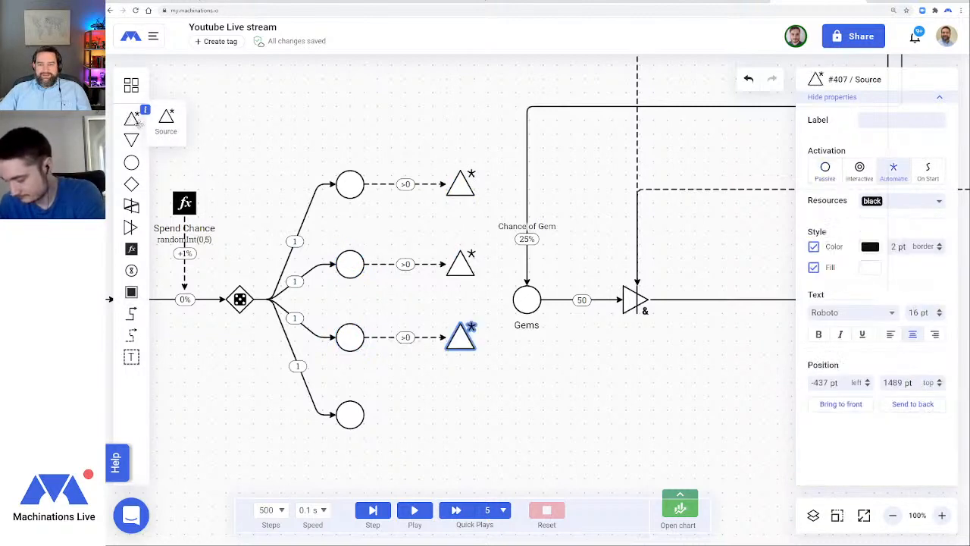
left_click(349, 414)
left_click(131, 119)
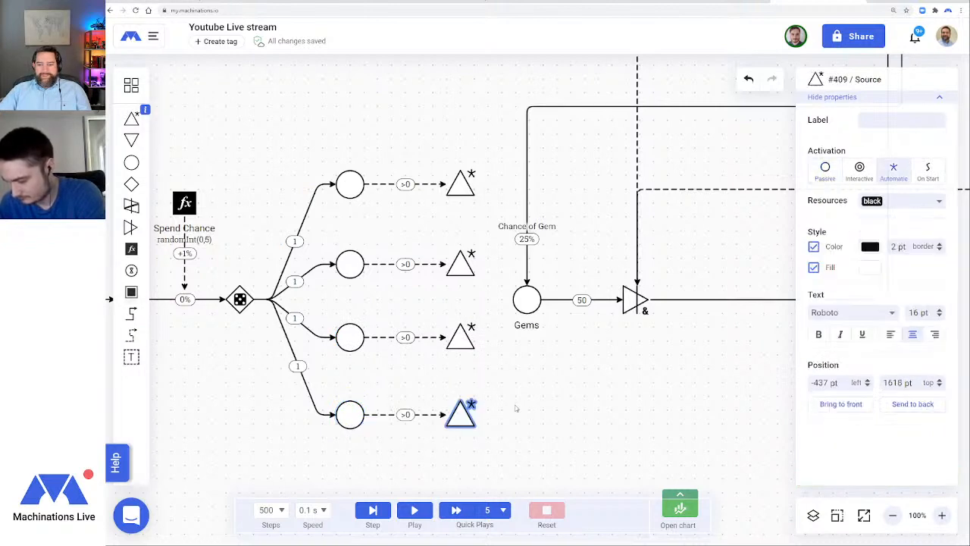
left_click(530, 409)
Set the activation of all four new sources to Passive
left_click(460, 185)
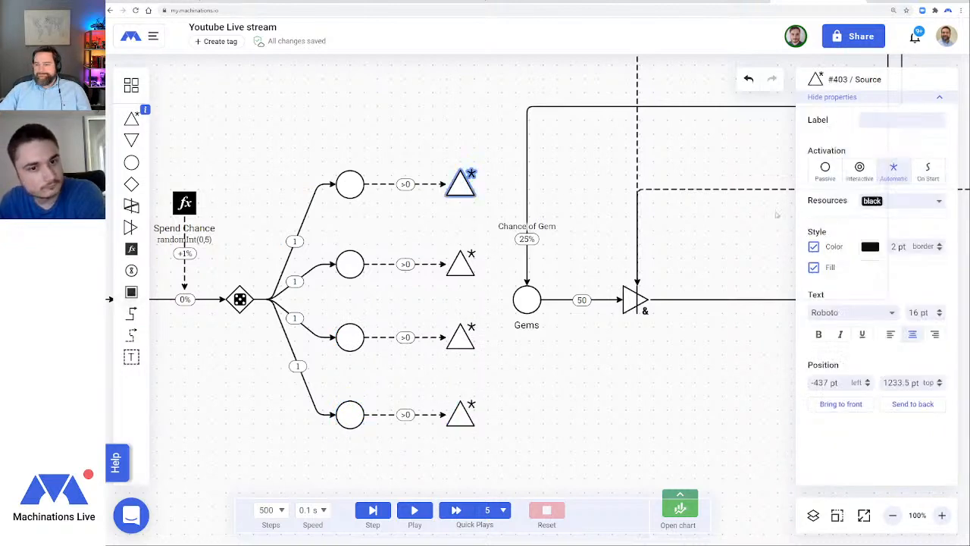
left_click(824, 168)
left_click(461, 263)
left_click(824, 169)
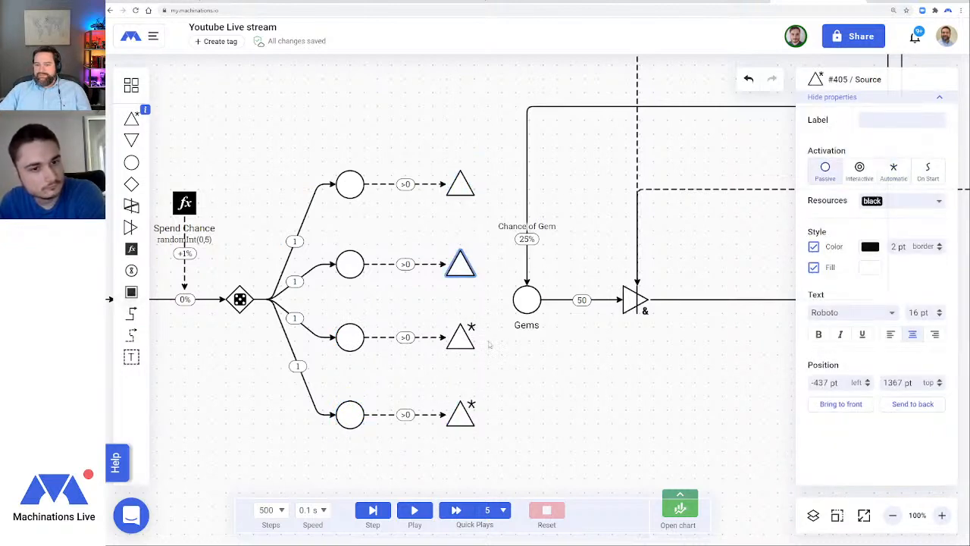
left_click(461, 336)
left_click(825, 168)
left_click(459, 414)
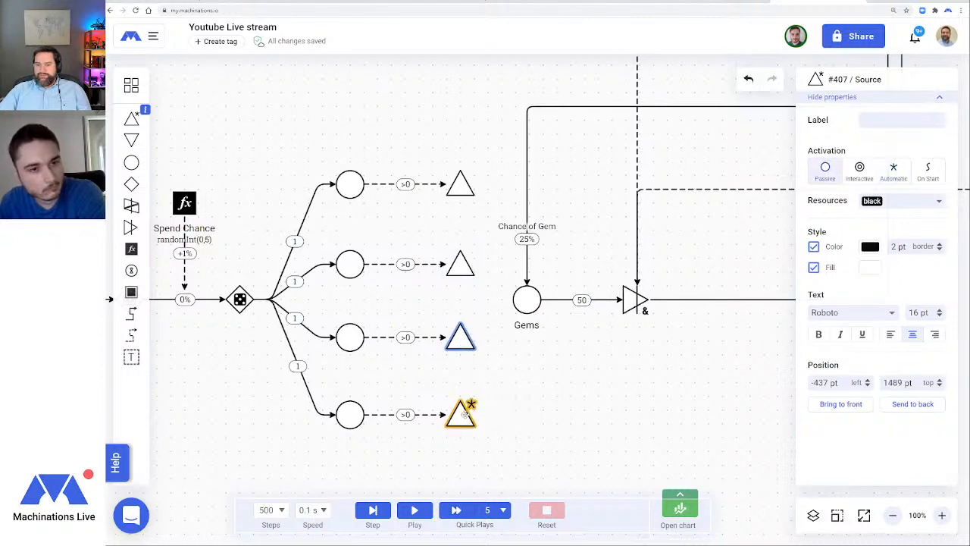
left_click(825, 168)
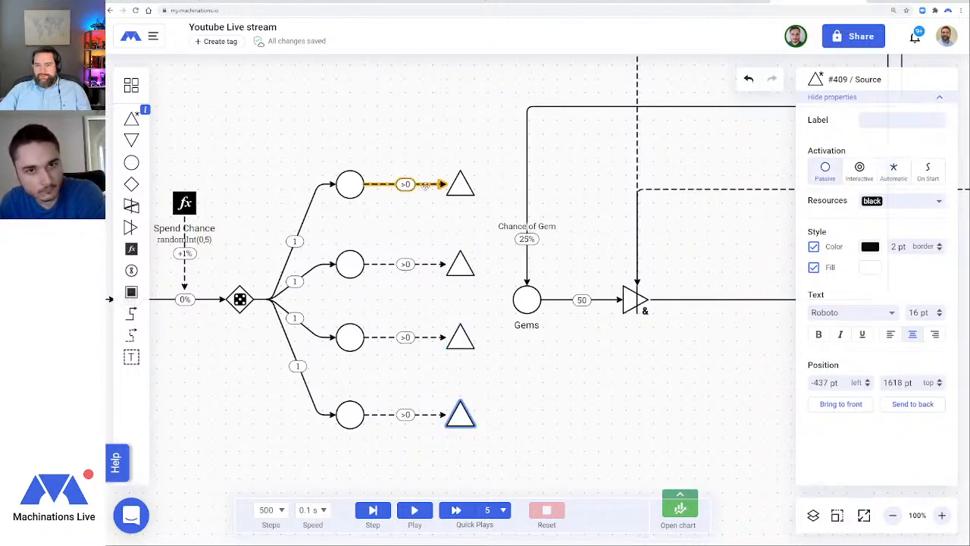
Set the formula of the four state connections between the pools and sources to *
left_click(442, 184)
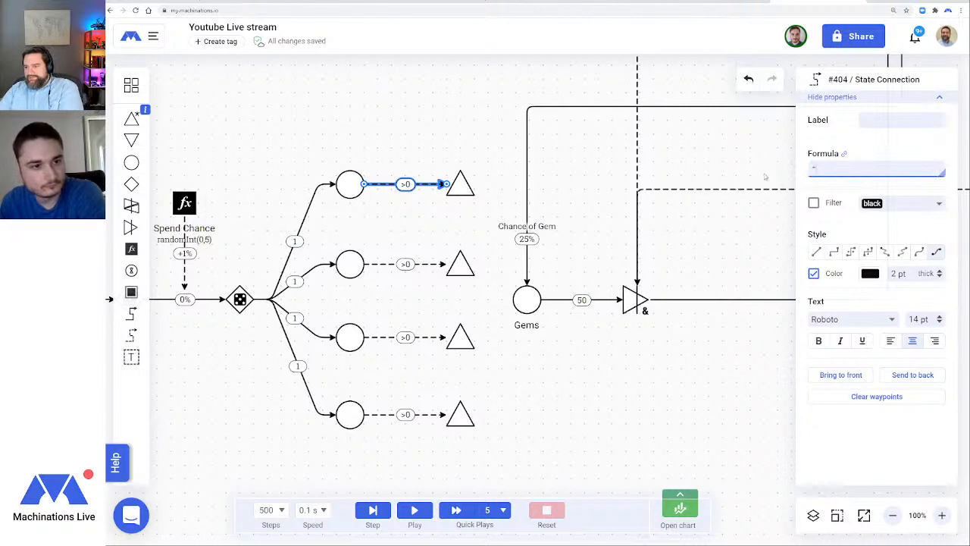
type("*")
left_click(424, 264)
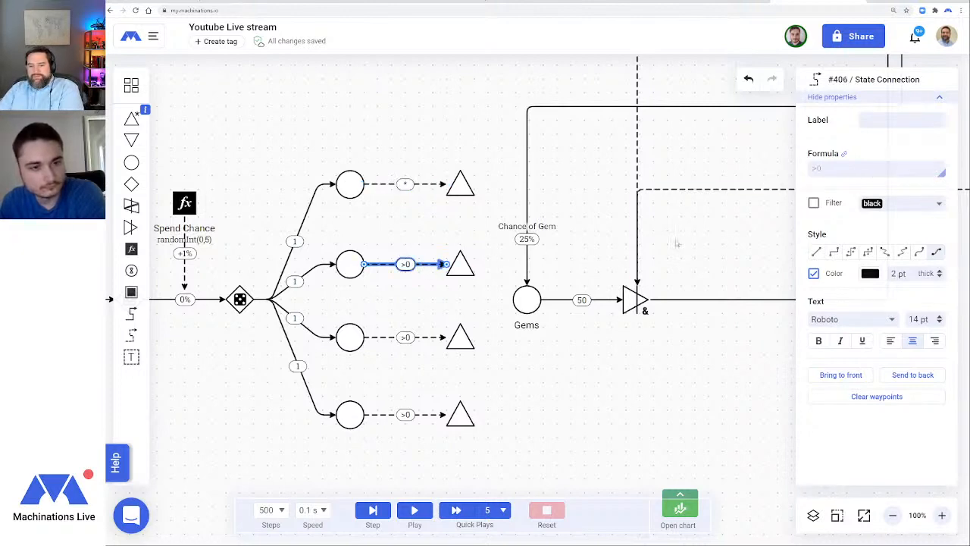
type("*")
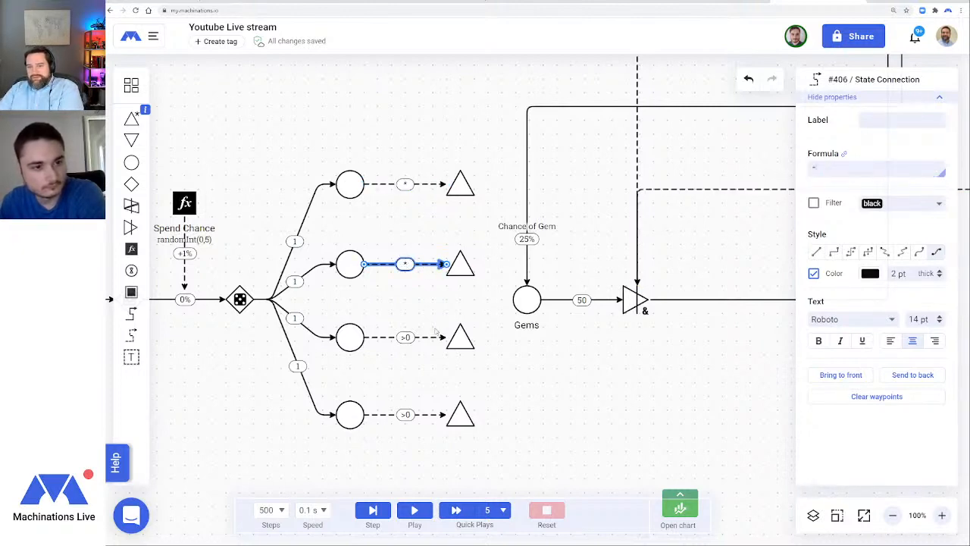
left_click(424, 338)
type("*")
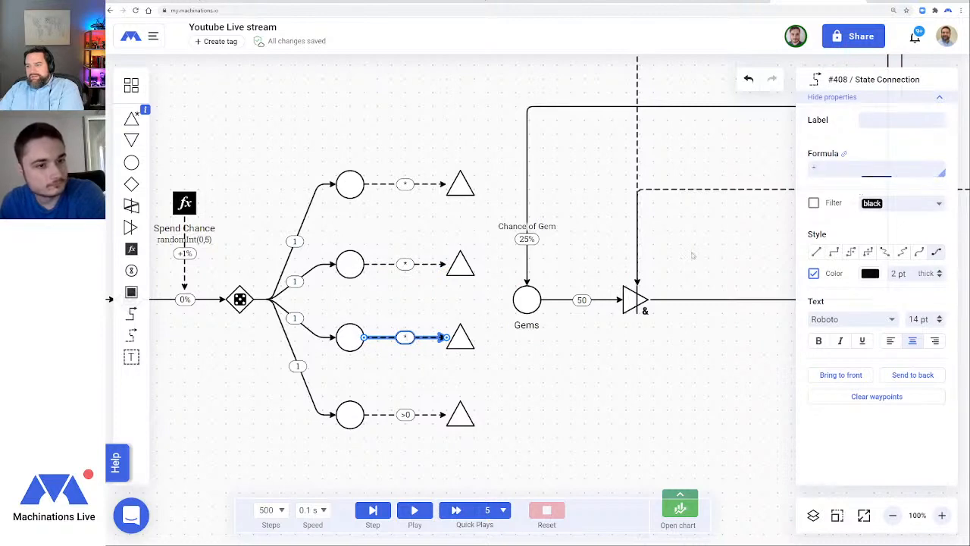
left_click(436, 413)
type("*")
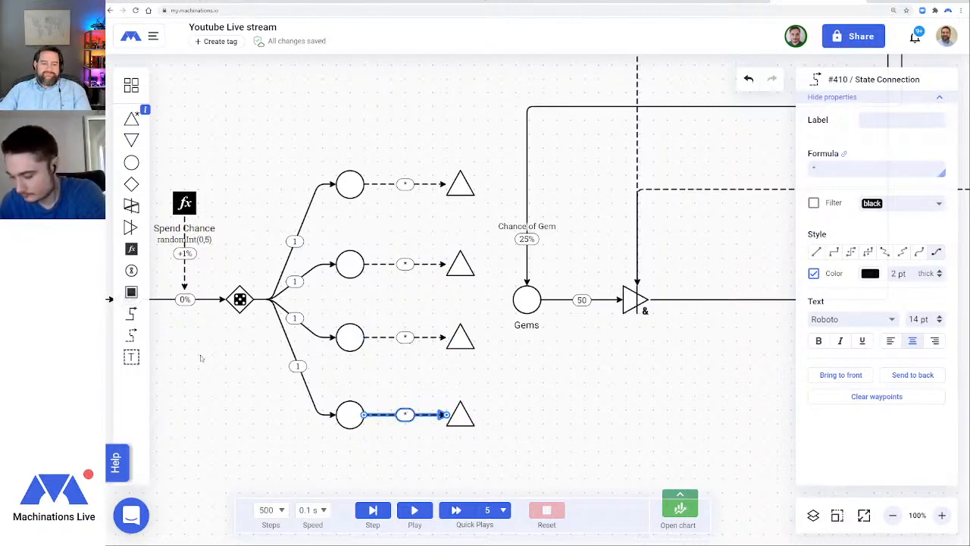
Connect the topmost source to the Gems pool with a resource connection and set its formula to 50
left_click(131, 313)
left_click_drag(460, 184, 527, 292)
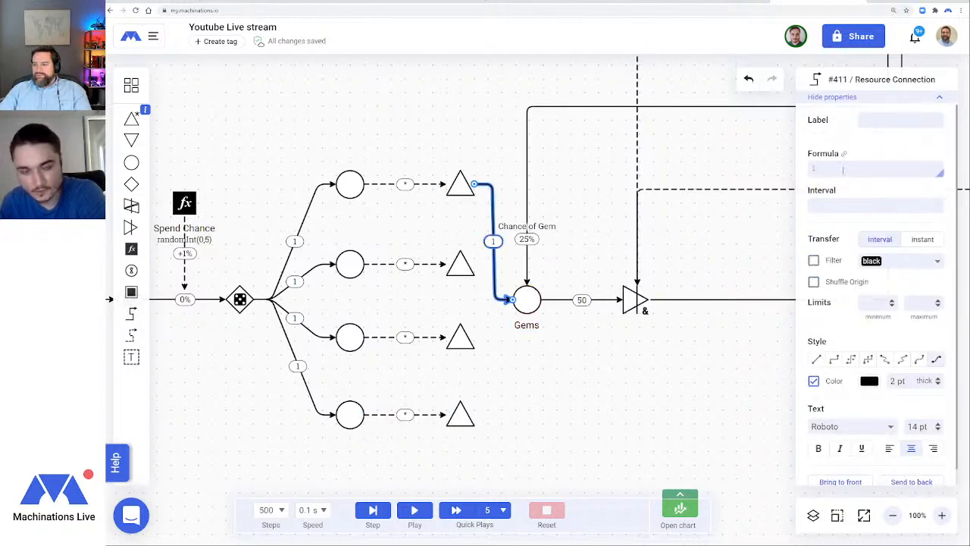
left_click_drag(843, 170, 800, 171)
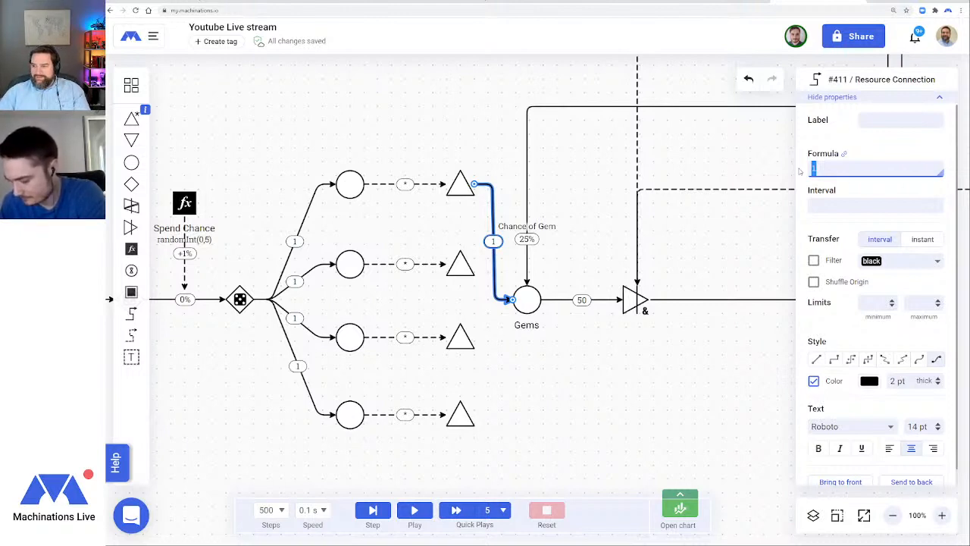
type("50")
key("Return")
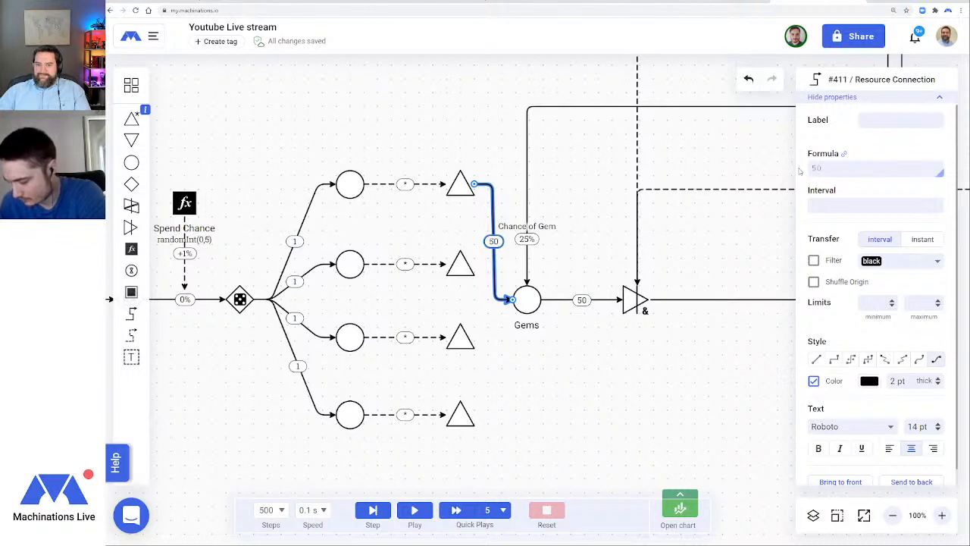
left_click(613, 411)
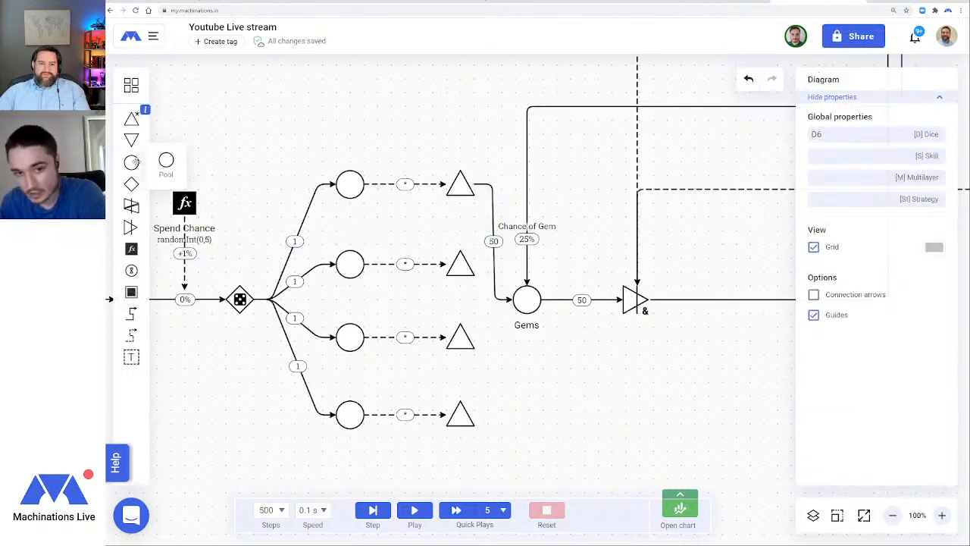
Add a pool above the topmost source and connect the source to it with a right-angled resource connection
left_click_drag(131, 162, 406, 106)
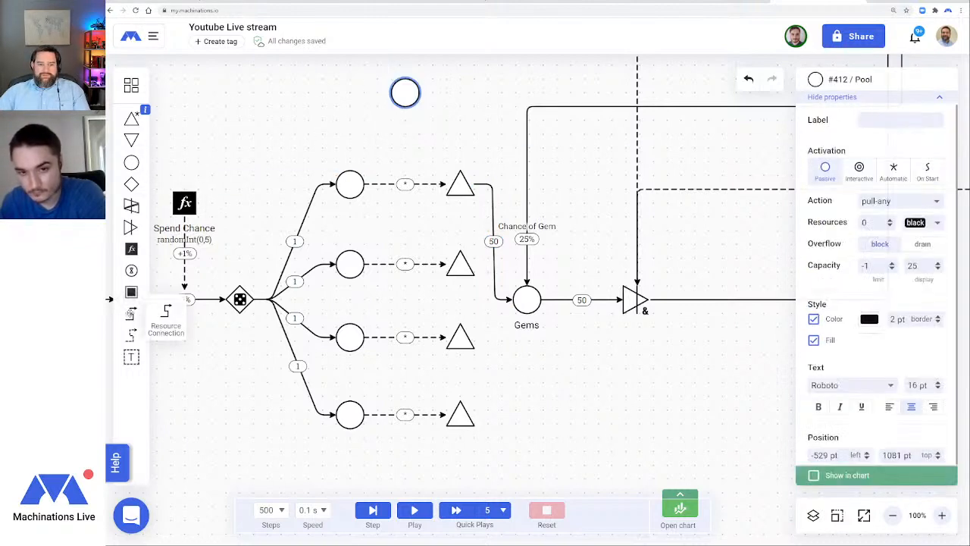
left_click_drag(131, 119, 460, 188)
left_click(407, 91)
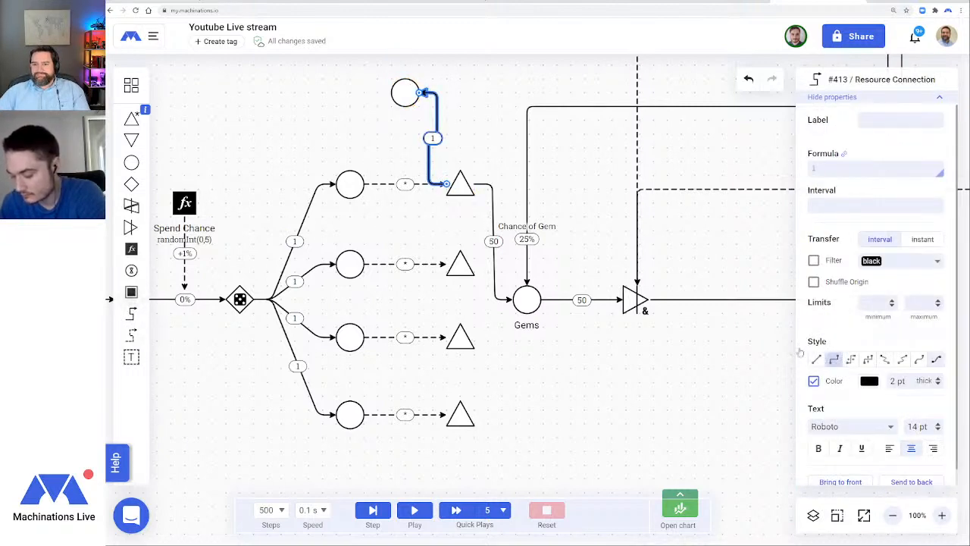
left_click(833, 359)
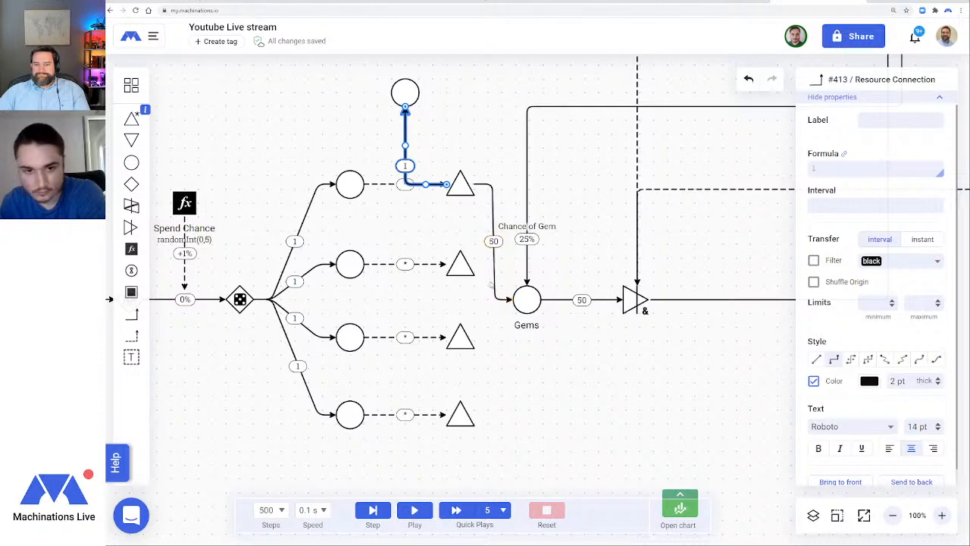
Move the whole spend chance section, from its first source to the four new sources, further left of the Gems pool
left_click(892, 514)
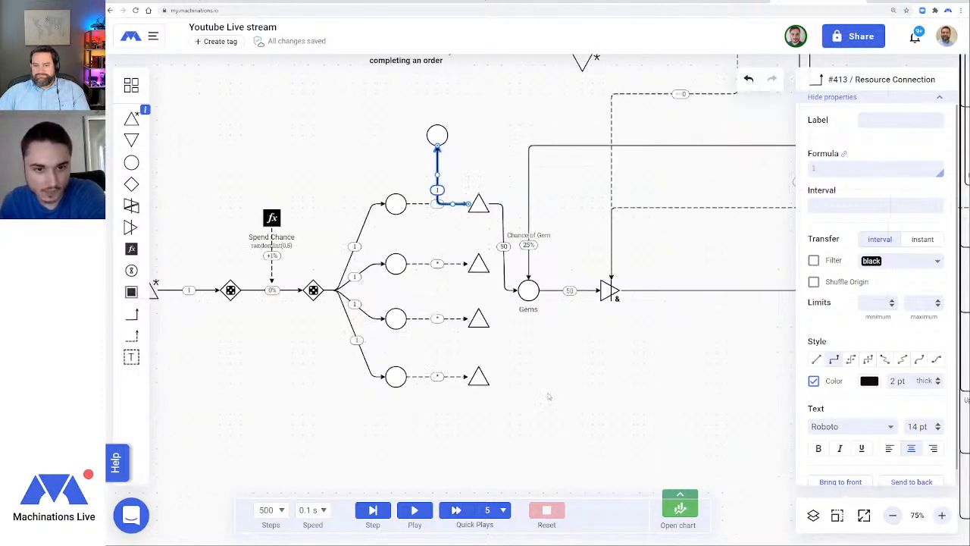
left_click_drag(193, 459, 628, 124)
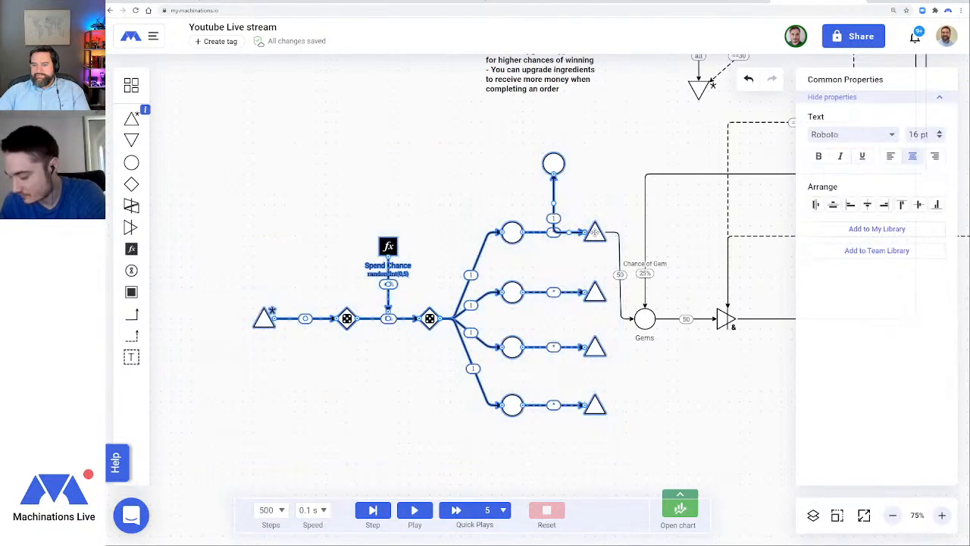
left_click_drag(594, 234, 511, 229)
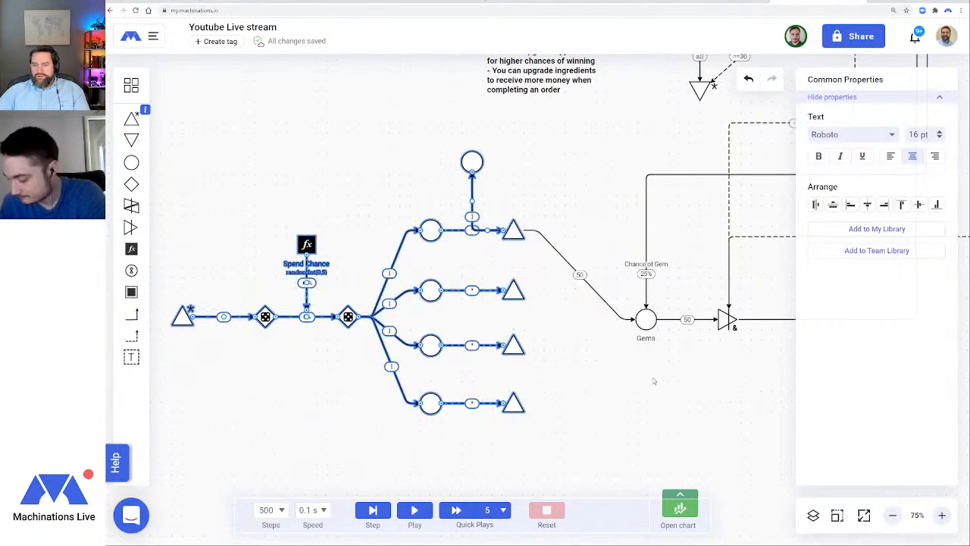
left_click(565, 382)
Set the formula of the resource connection from the topmost source to the pool above it to 2
left_click(476, 200)
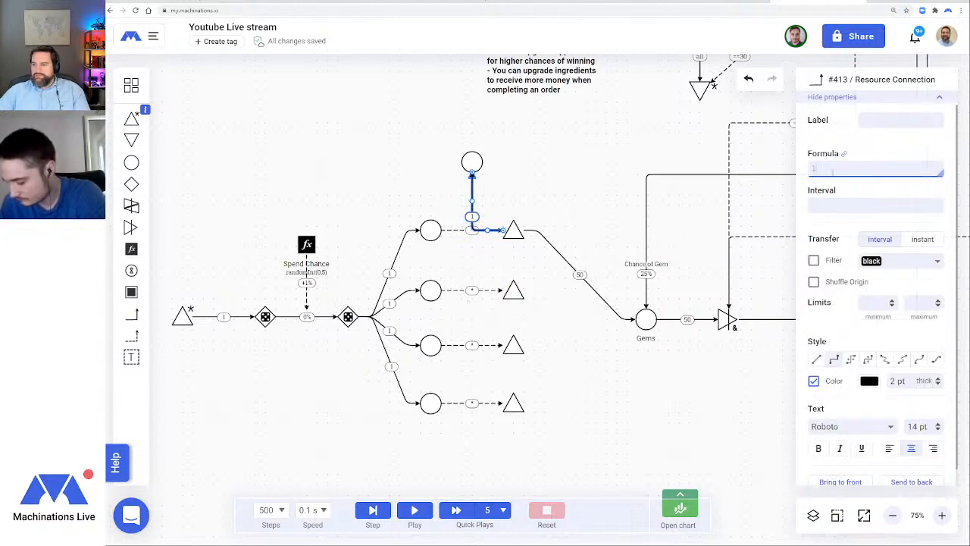
left_click_drag(832, 172, 800, 173)
type("2")
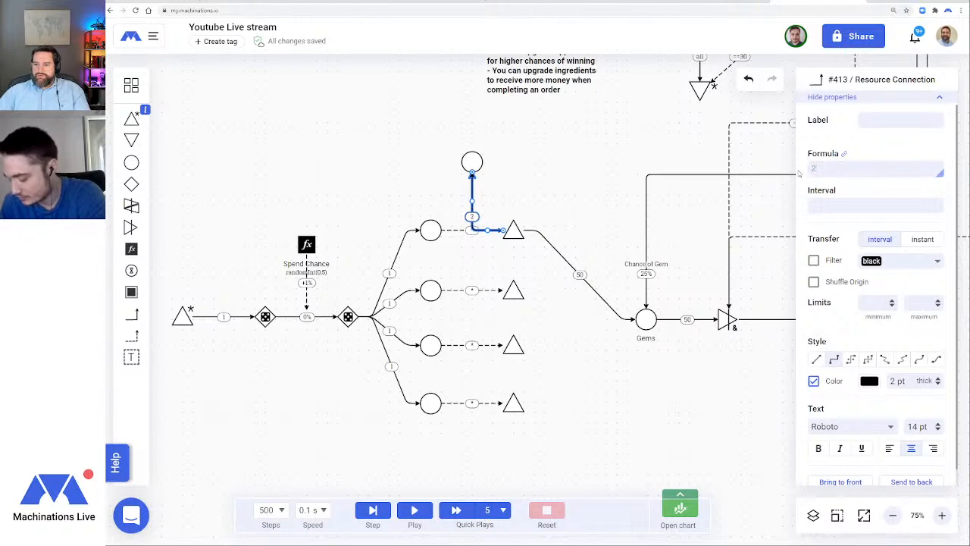
left_click(638, 436)
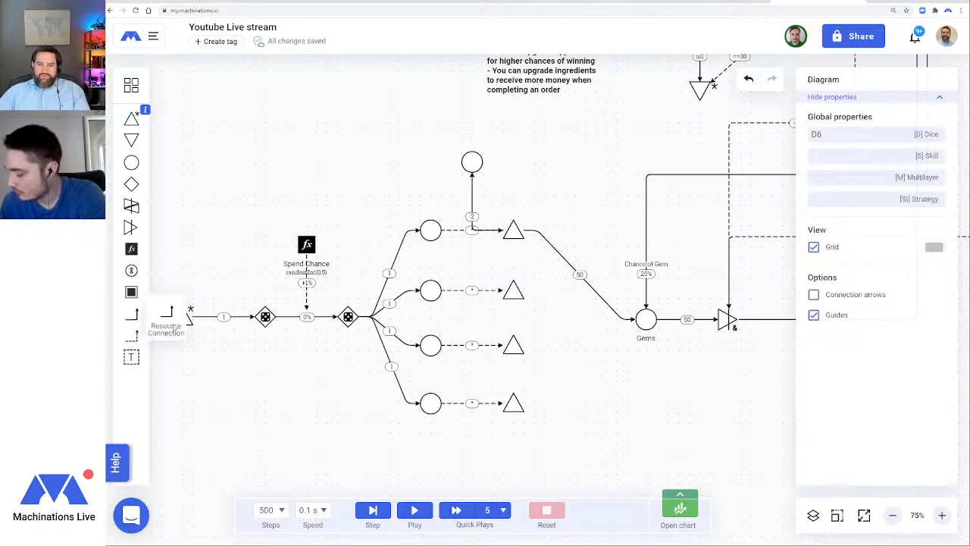
Connect the bottommost source to the Gems pool with a resource connection in the same slanted line style as the topmost source's connection
left_click(132, 313)
left_click_drag(528, 401, 646, 321)
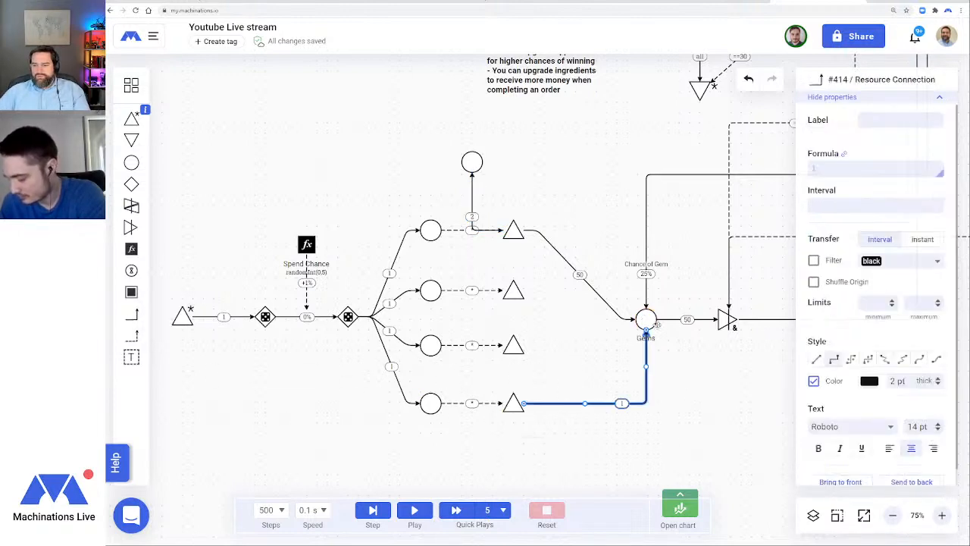
left_click(936, 359)
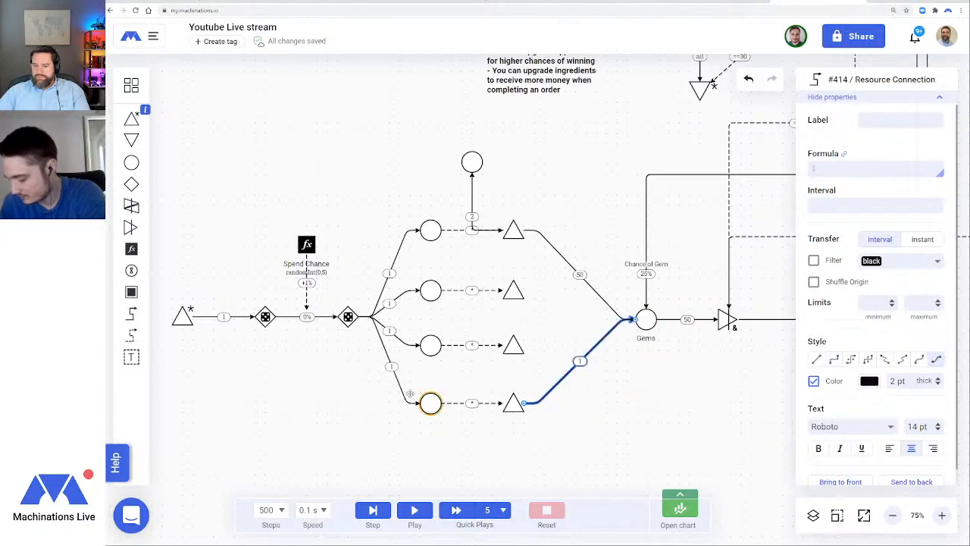
Connect the bottommost source to the pool above the sources with a right-angled resource connection
left_click(131, 314)
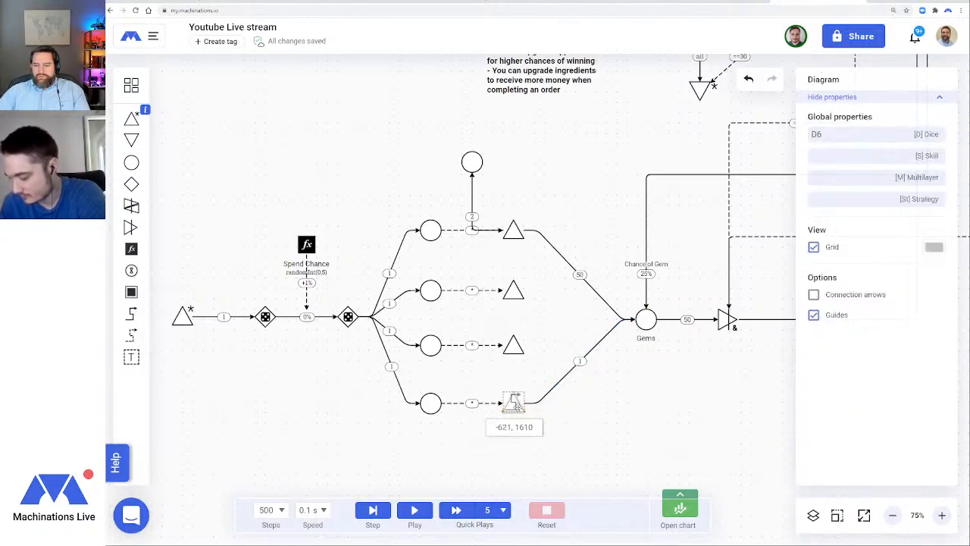
left_click_drag(515, 402, 472, 162)
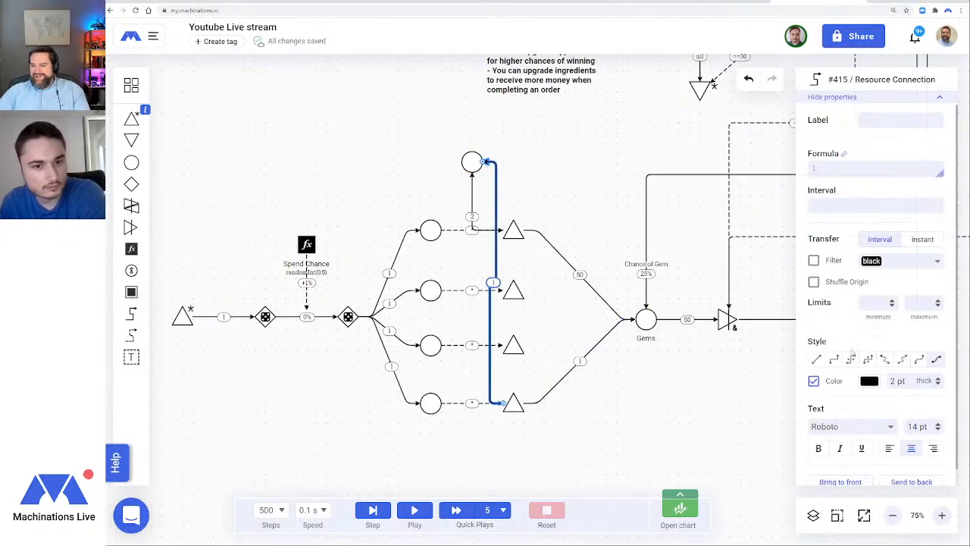
left_click(833, 359)
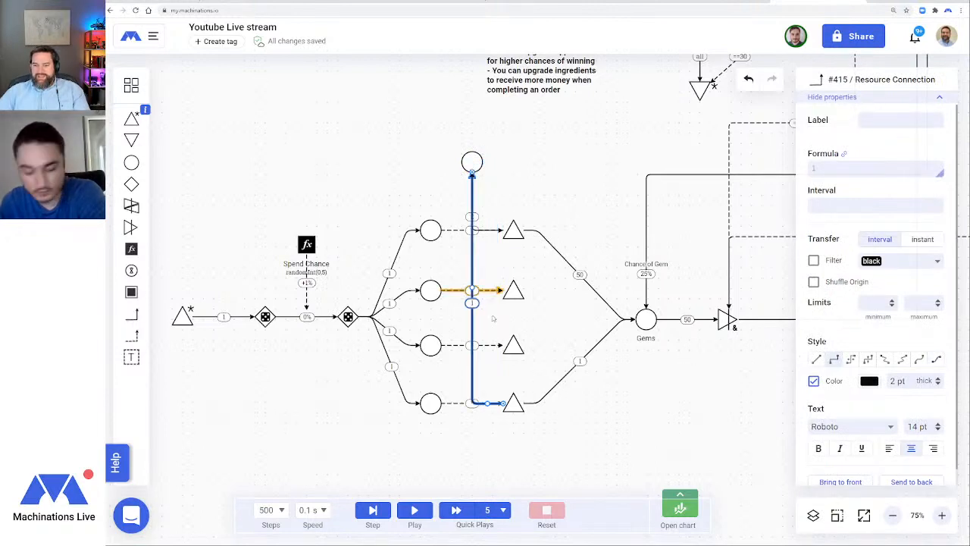
Set the formula of the resource connection from the bottommost source to the Gems pool to 1700
left_click(573, 366)
left_click(831, 168)
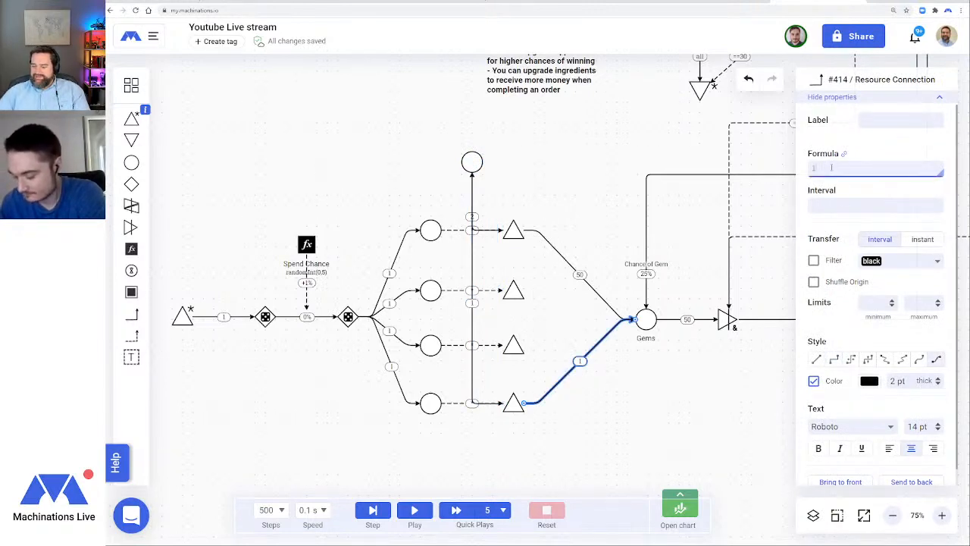
type("700")
key("Return")
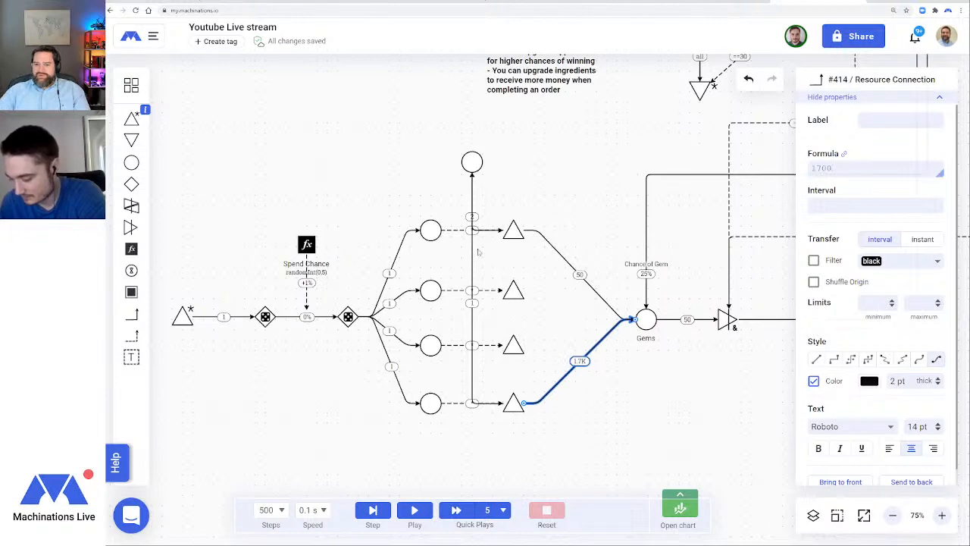
Set the formula of the resource connection from the bottommost source to the pool above the sources to 25
left_click(473, 254)
left_click(805, 170)
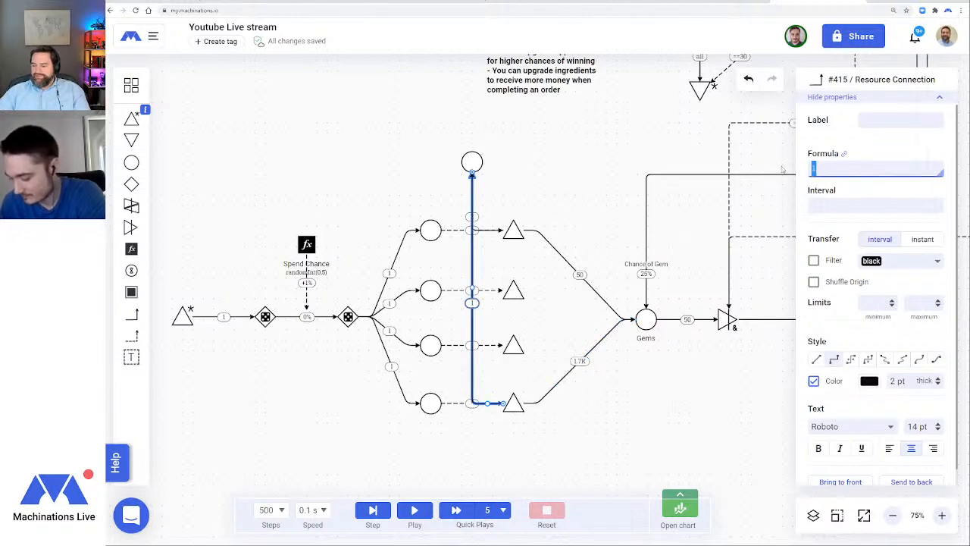
type("25")
key("Return")
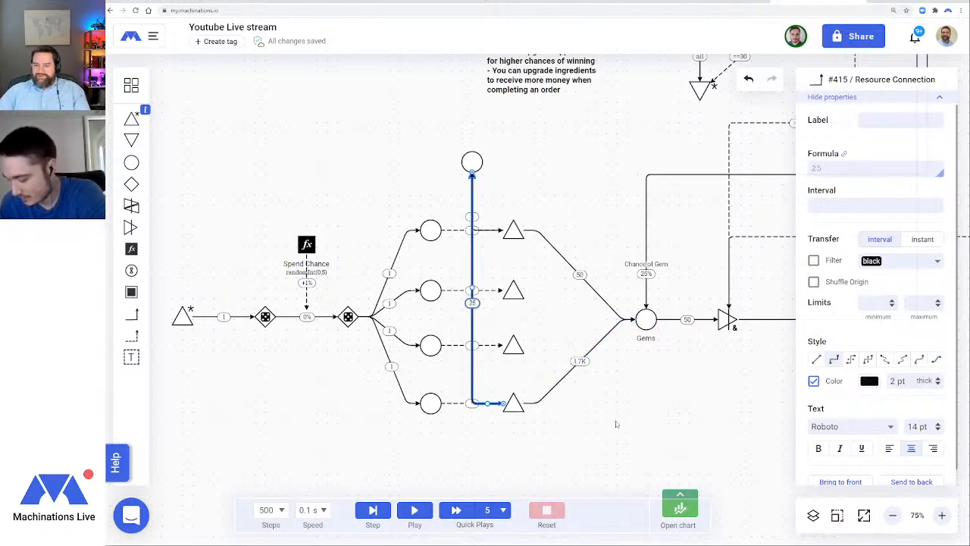
left_click(616, 425)
Connect the third source from the top to the Gems pool with a resource connection and set its formula to 7200
left_click_drag(132, 315, 516, 346)
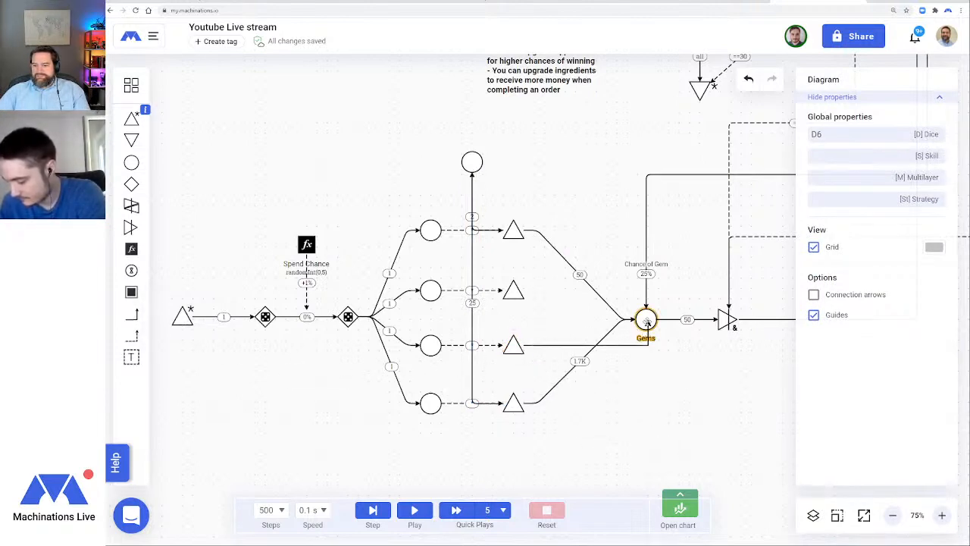
left_click(644, 335)
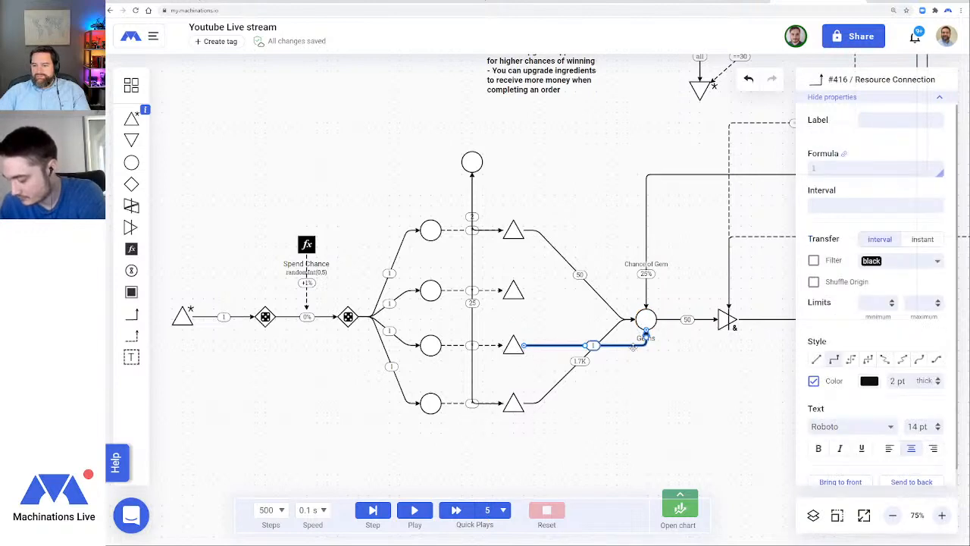
left_click(814, 169)
type("72")
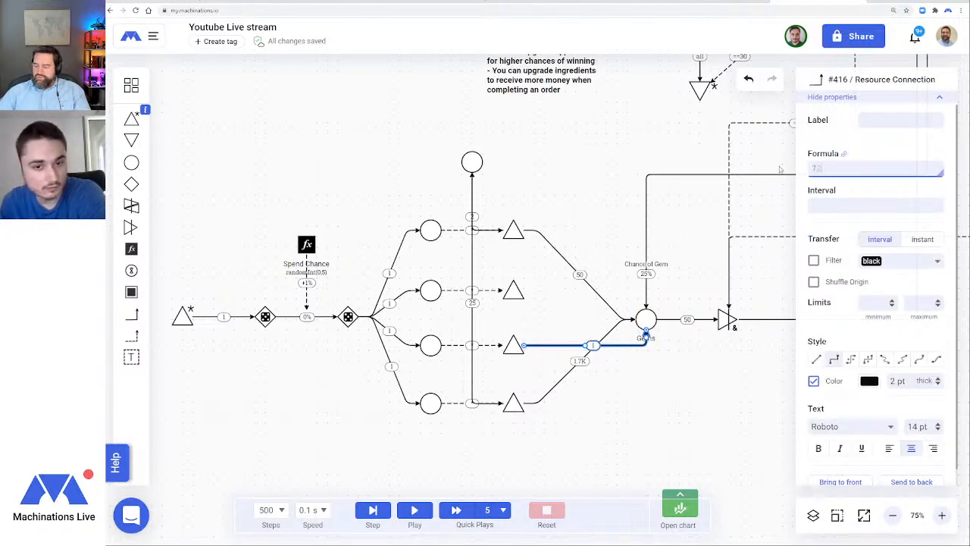
type("00")
key("Return")
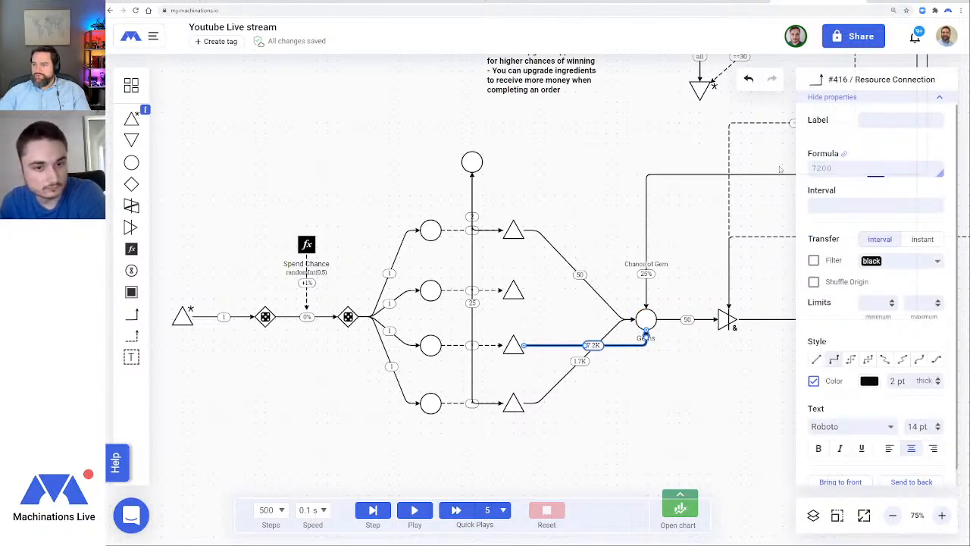
left_click(639, 430)
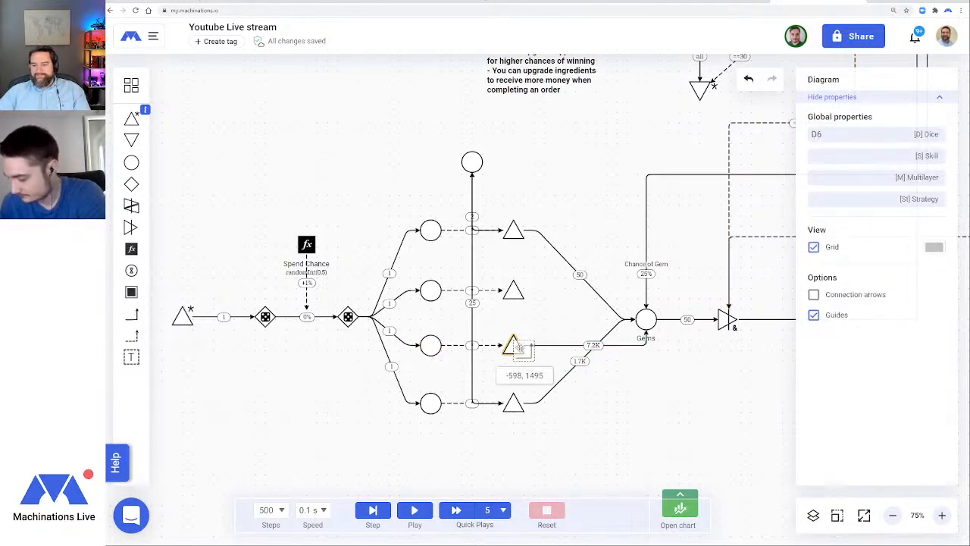
Connect the third source from the top to the pool above the sources and set the resource connection's formula to 100
left_click_drag(513, 346, 472, 164)
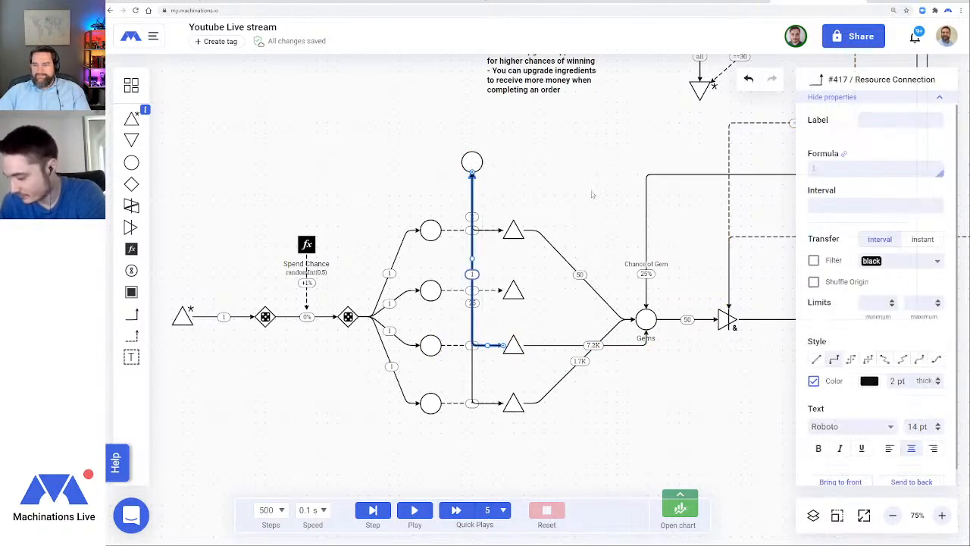
left_click(851, 171)
type("00")
key("Return")
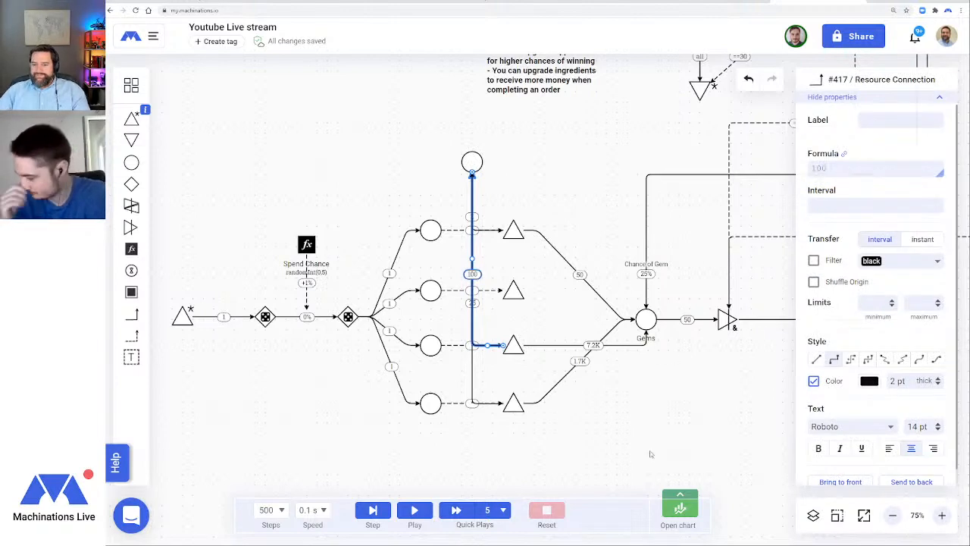
left_click(522, 358)
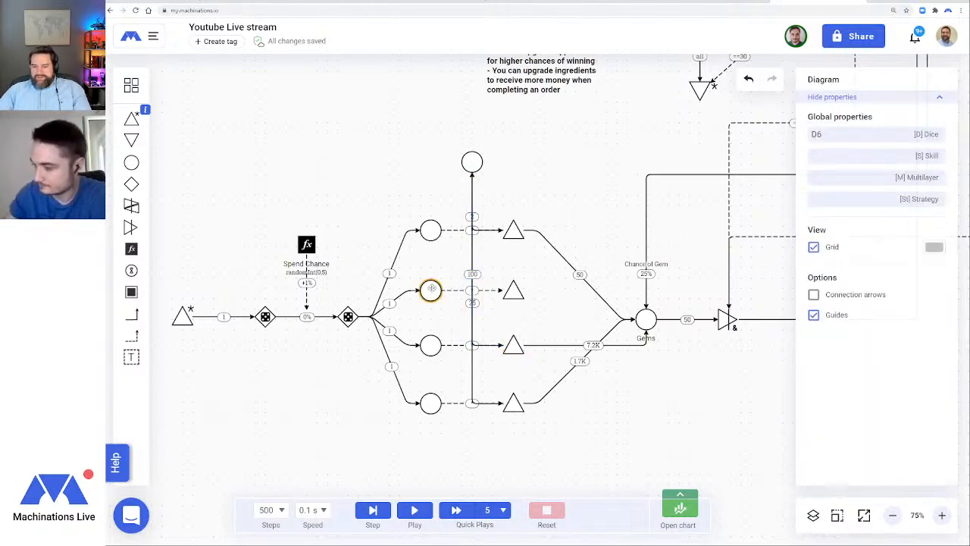
Label the pool above the sources Revenue
left_click(474, 162)
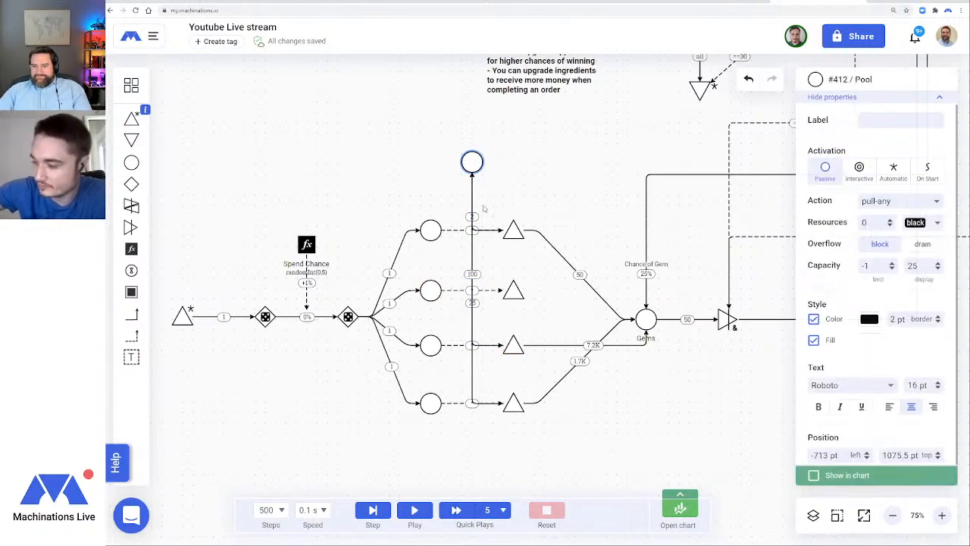
left_click(876, 119)
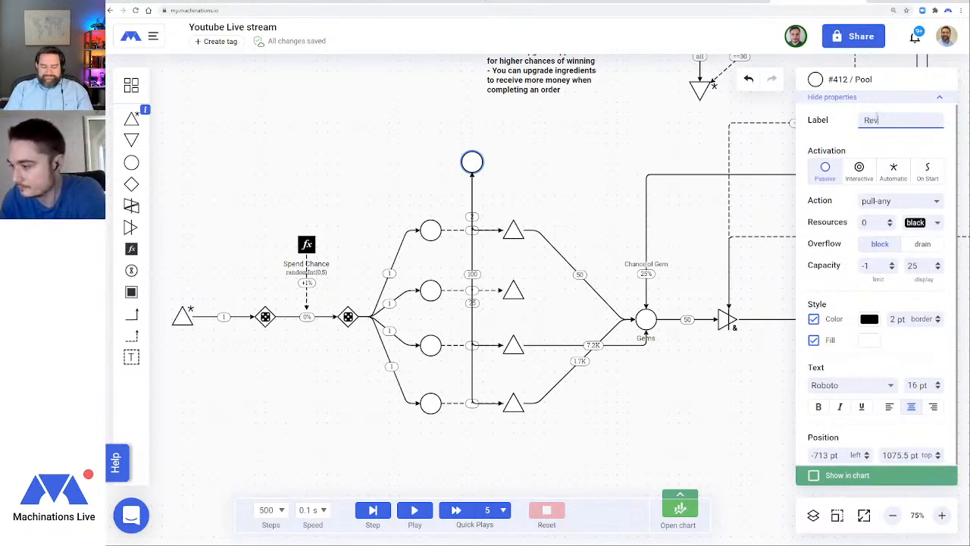
type("Revenue")
key("Return")
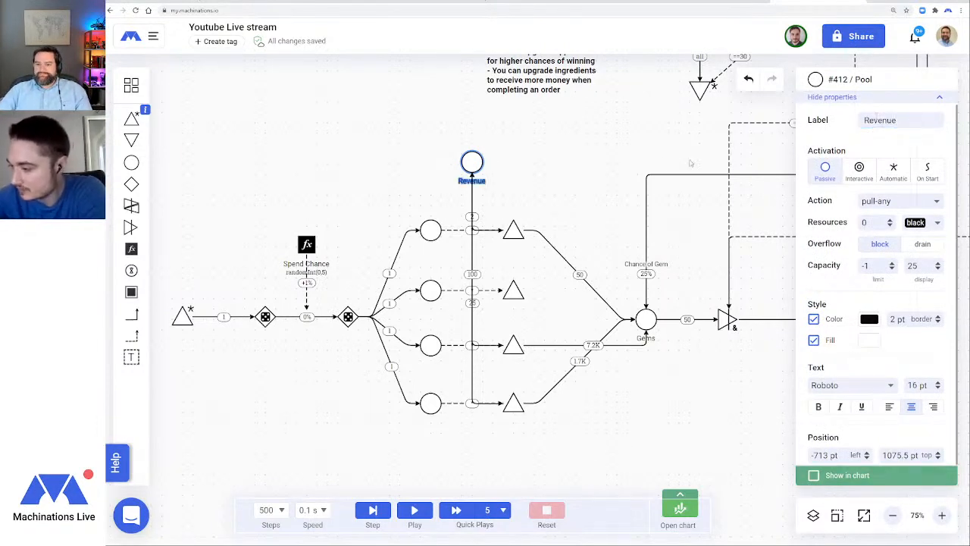
left_click(563, 184)
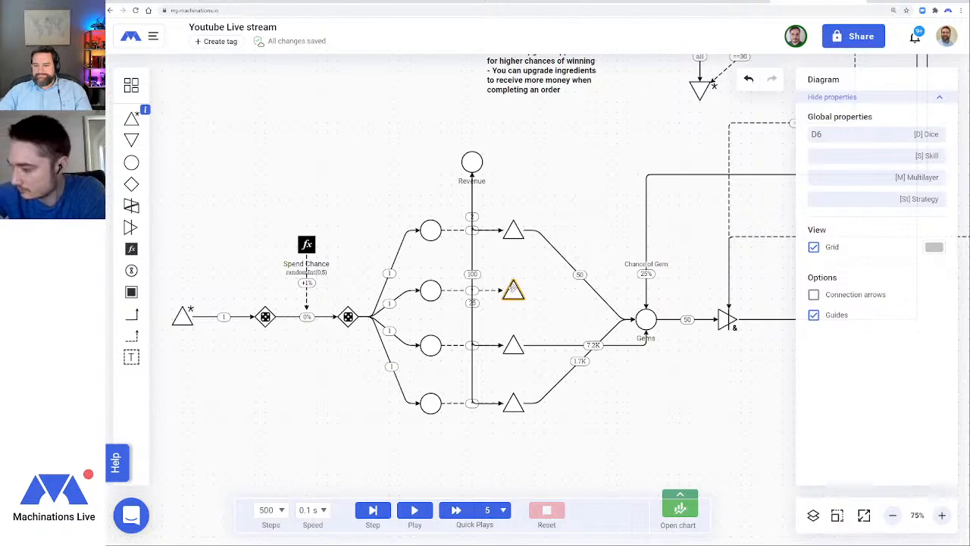
Delete the second source and second pool from the top, and move the formula labels of the Revenue connections beside their sources
left_click(513, 288)
key("Delete")
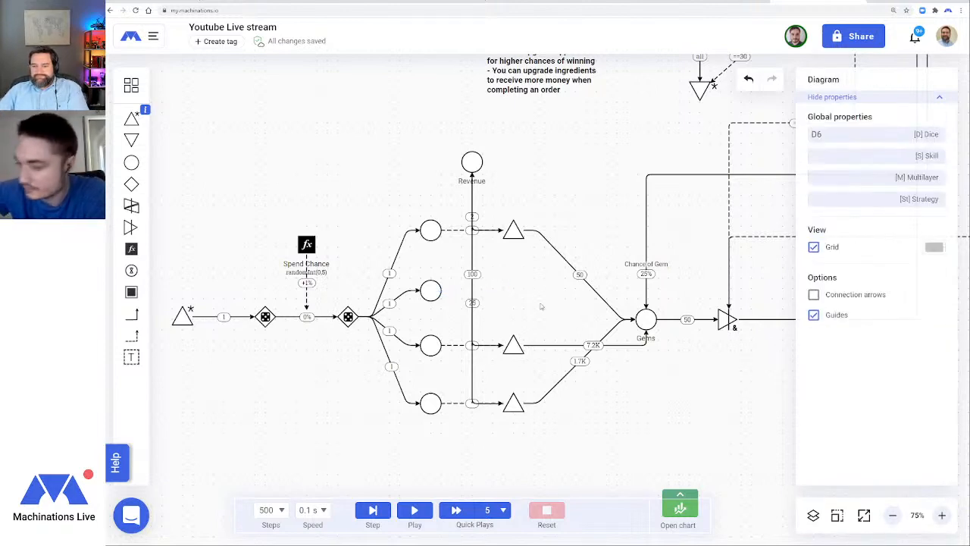
left_click(498, 345)
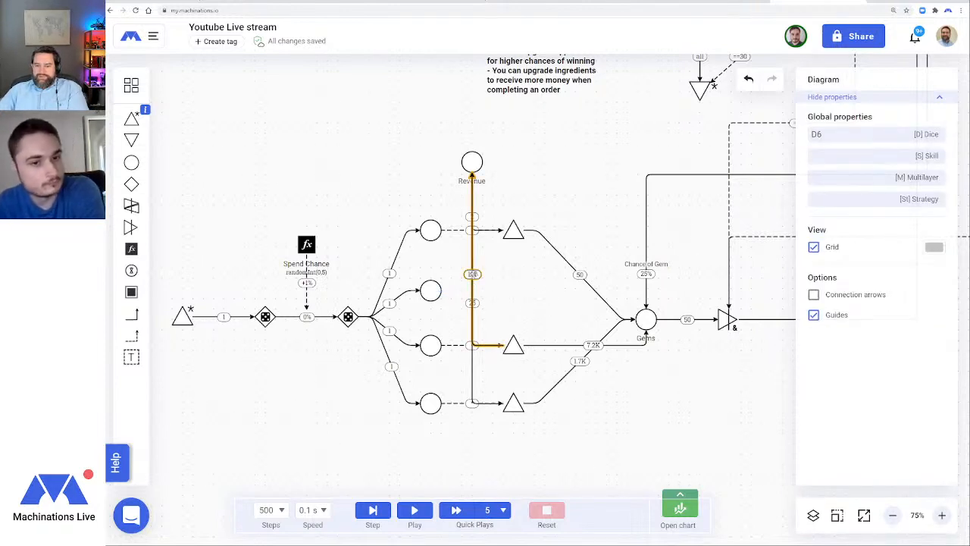
left_click_drag(472, 275, 490, 346)
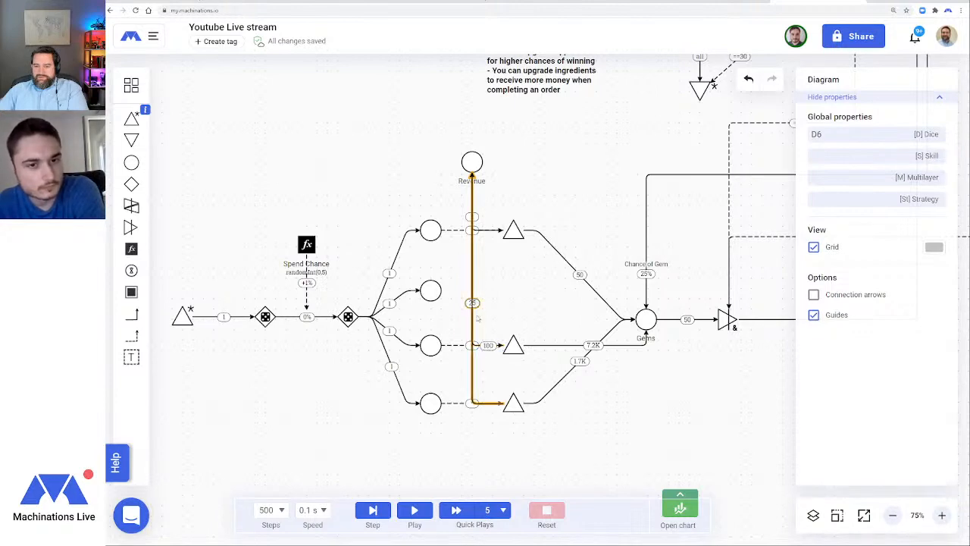
left_click_drag(479, 309, 488, 404)
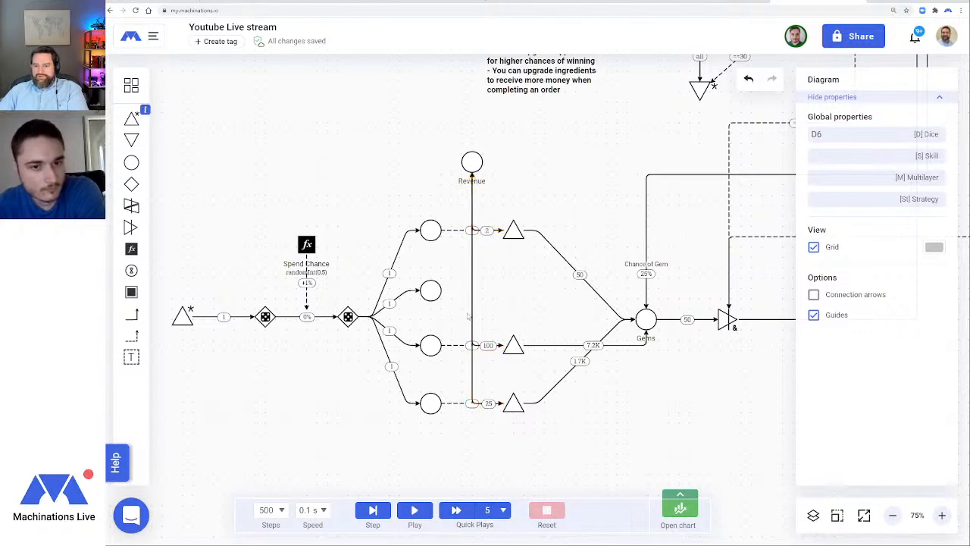
left_click(430, 290)
key("Delete")
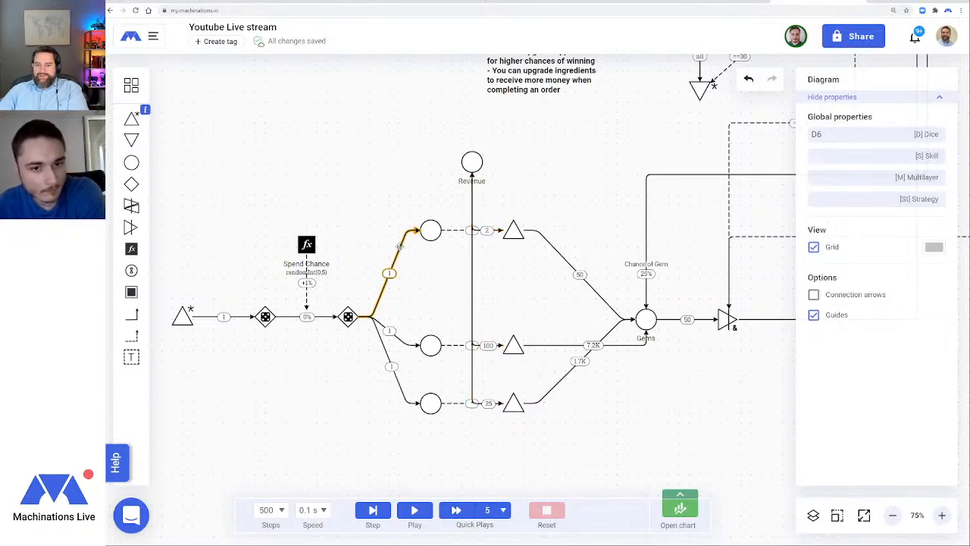
Set the formula of the resource connection from the second gate to the topmost pool to 90%
left_click(399, 245)
left_click_drag(826, 168, 793, 173)
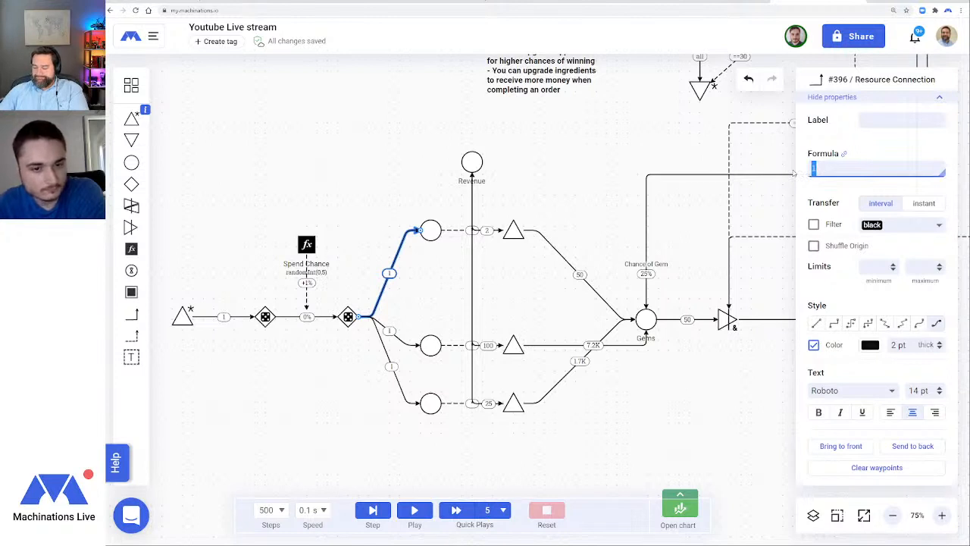
key("BackSpace")
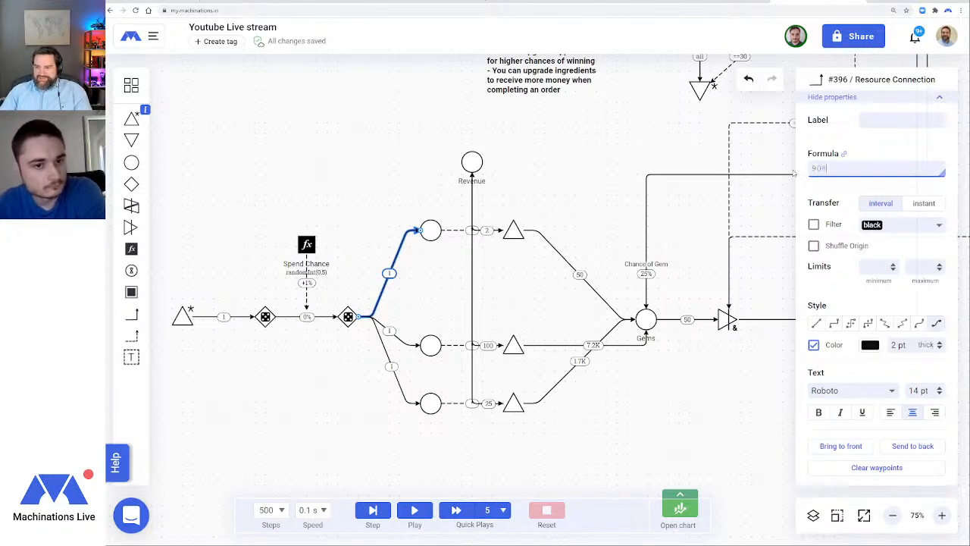
key("Return")
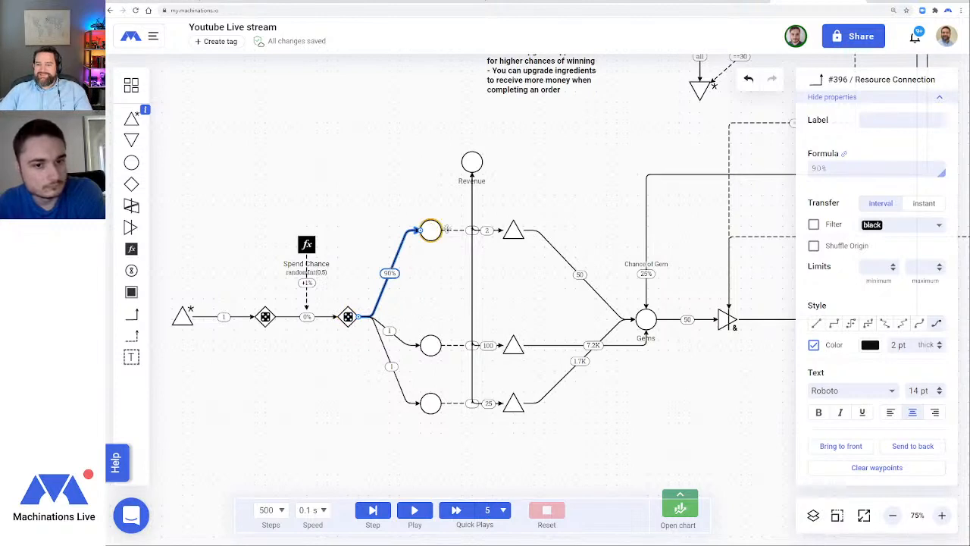
Set the formula of the resource connection from the second gate to the middle pool to 2%
left_click(406, 338)
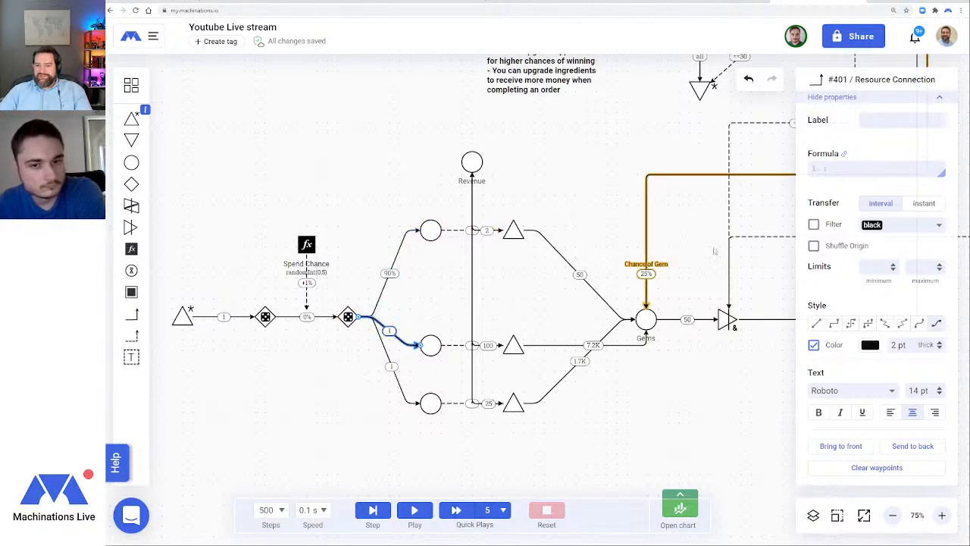
double_click(824, 168)
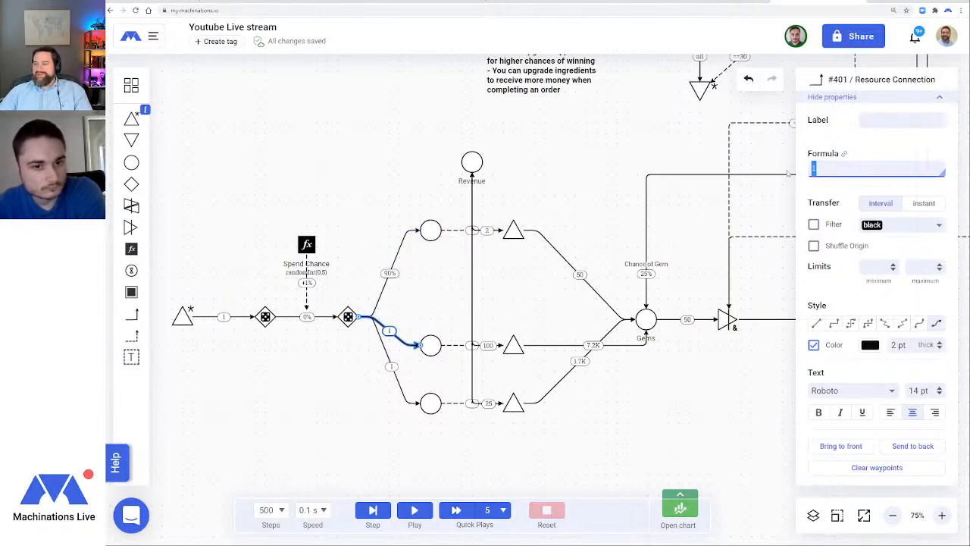
key("BackSpace")
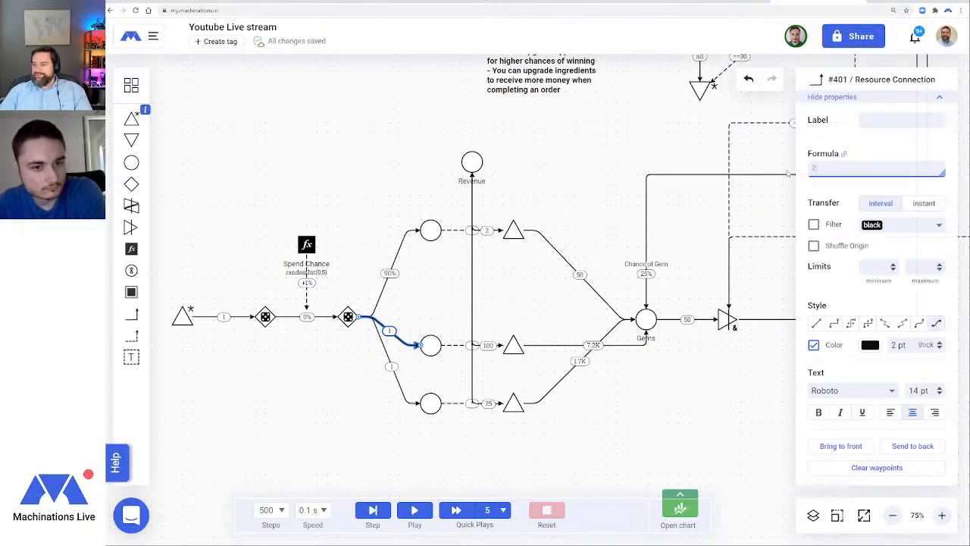
type("2%")
key("Return")
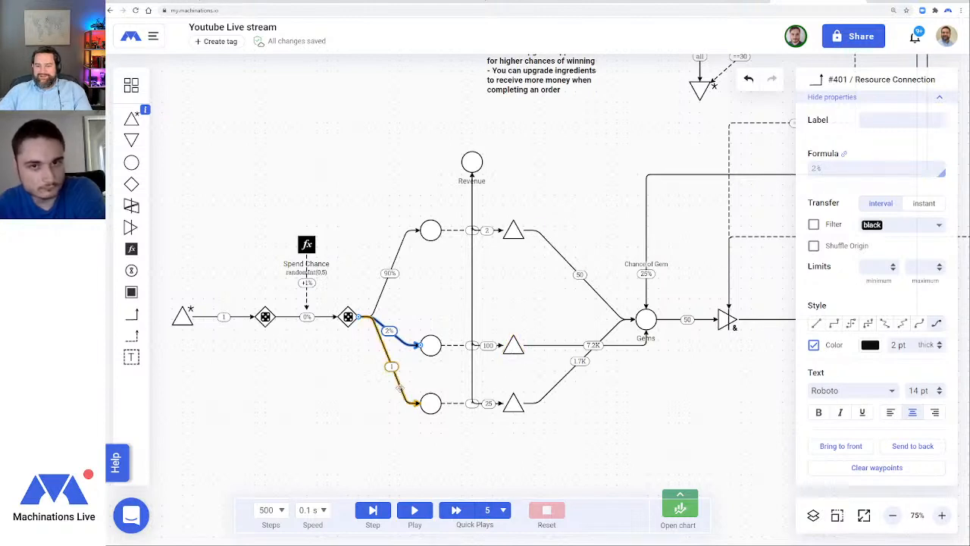
Set the formula of the resource connection from the second gate to the lowest pool to 8%
left_click(403, 387)
left_click(809, 168)
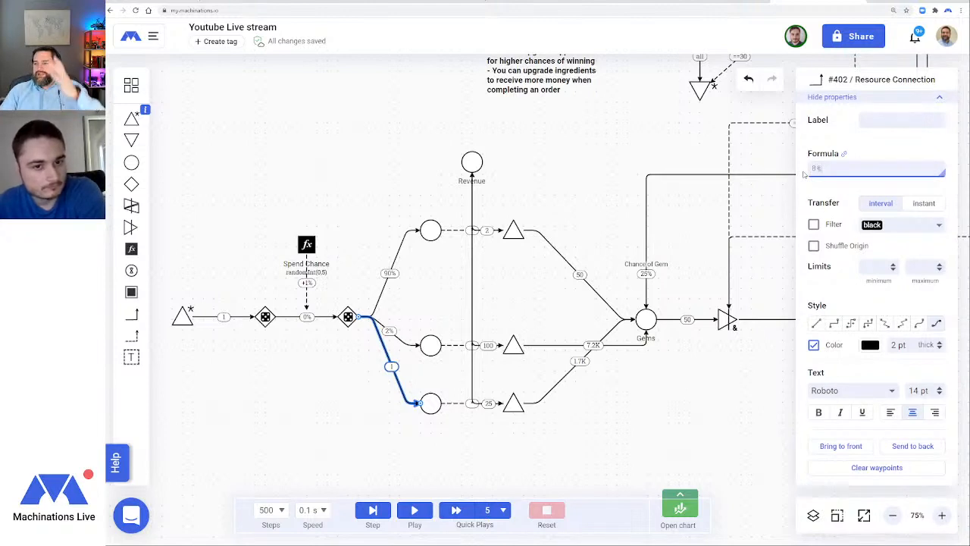
key("Return")
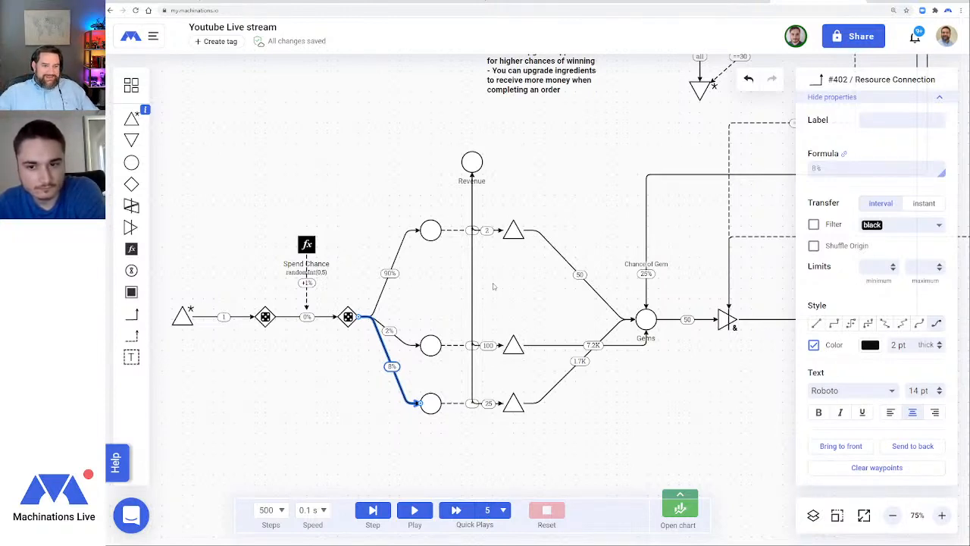
Change the line style of the 7.2K resource connection into Gems to match the curved-corner diagonal style of the other two source connections
left_click(892, 514)
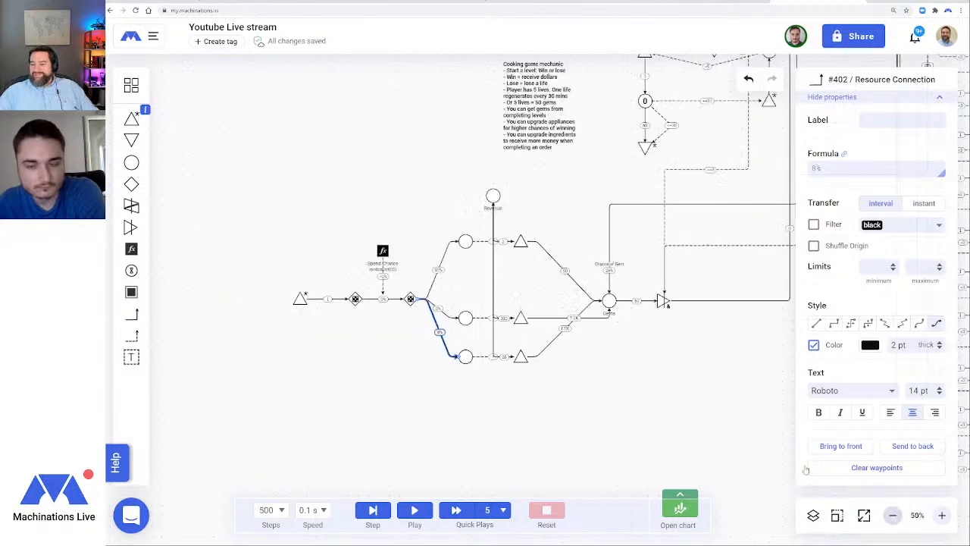
left_click_drag(682, 340, 584, 385)
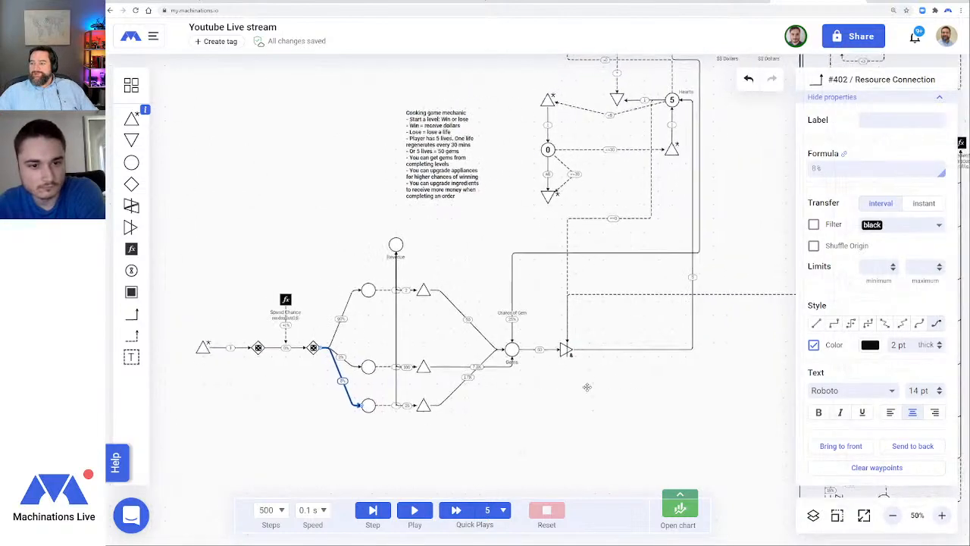
left_click(892, 514)
left_click_drag(659, 356, 609, 322)
left_click(942, 515)
left_click(942, 515)
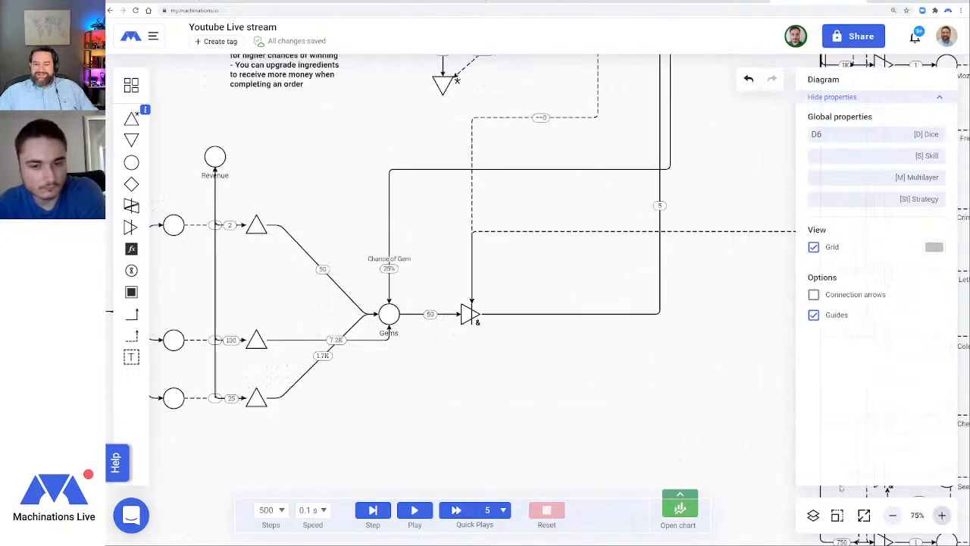
left_click_drag(297, 194, 524, 190)
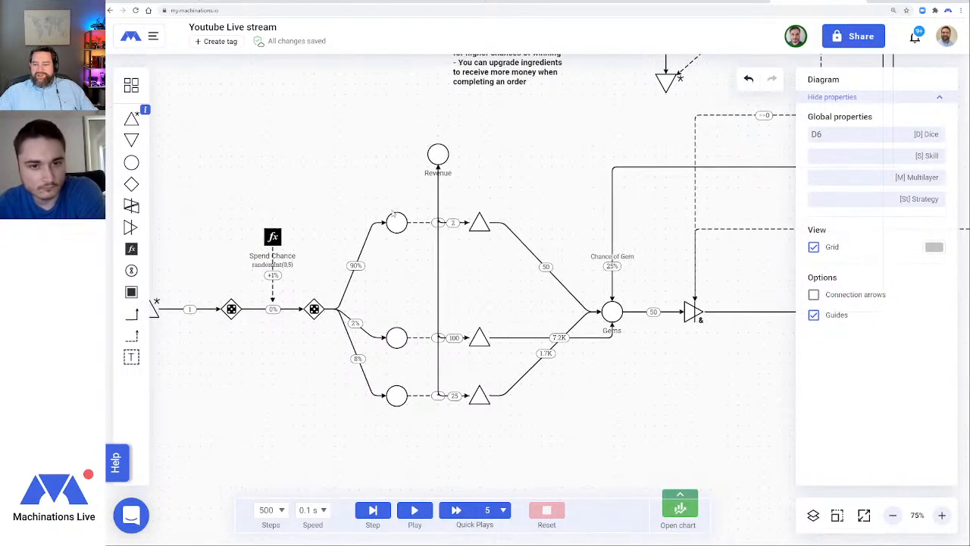
left_click(521, 338)
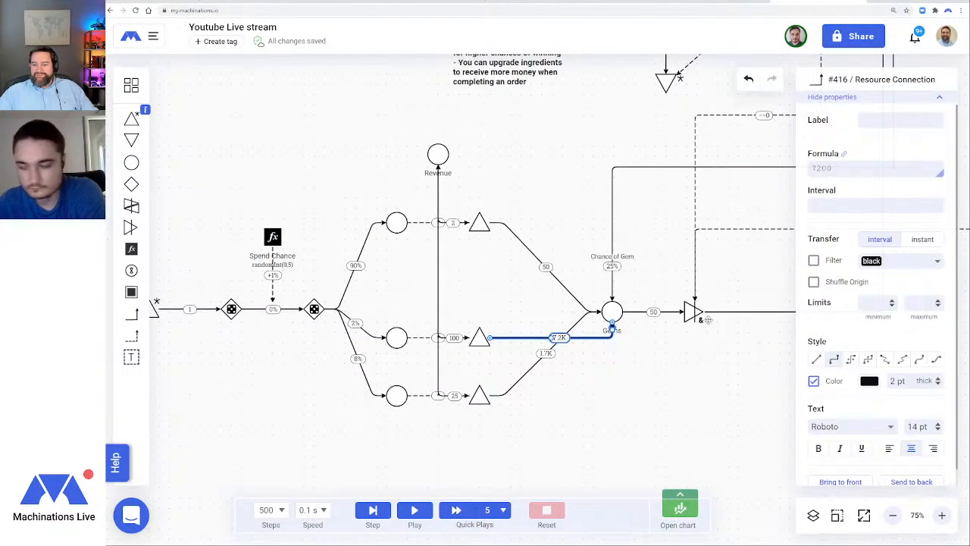
left_click(937, 360)
left_click(508, 390)
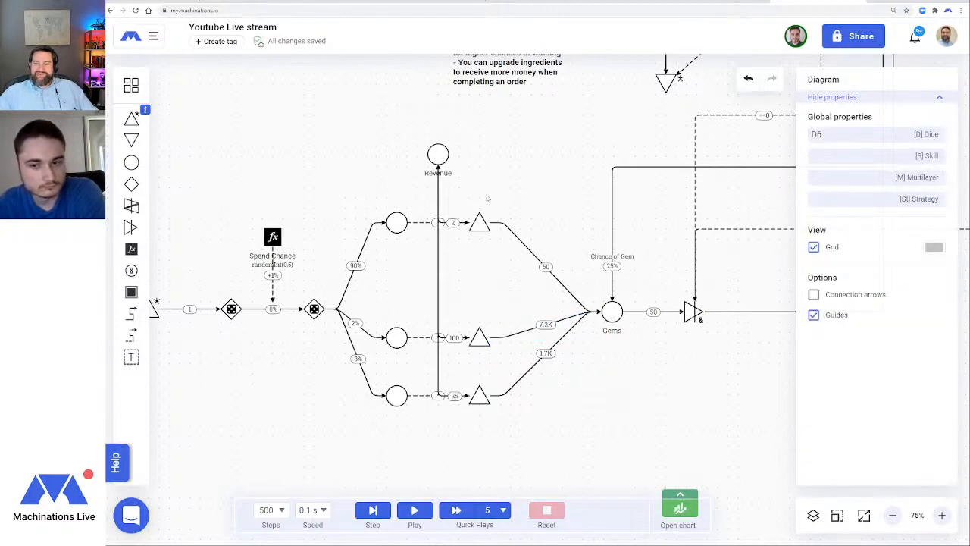
Run the simulation and examine the purchase branch, the Revenue, Gems and Hearts pools, and the upgrade section while it plays
left_click_drag(249, 390, 293, 389)
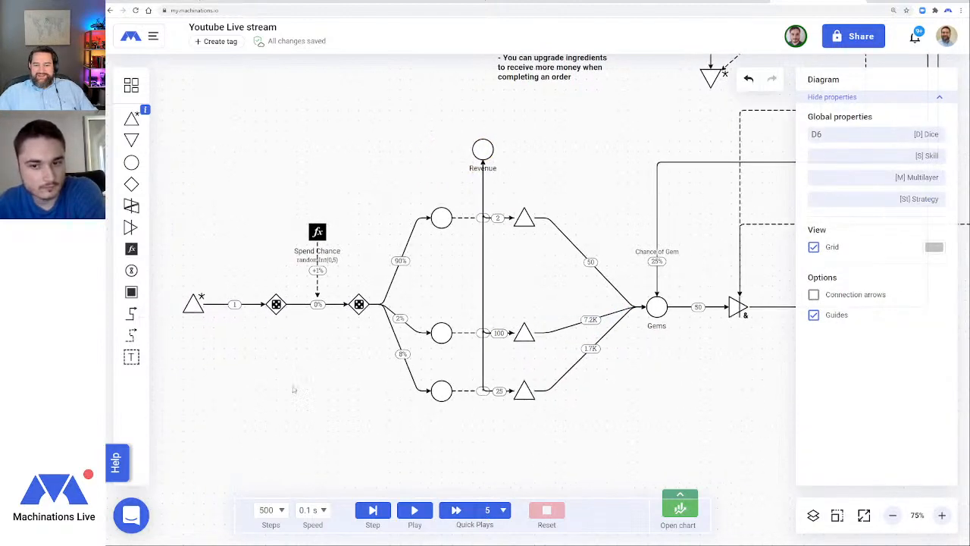
left_click(414, 509)
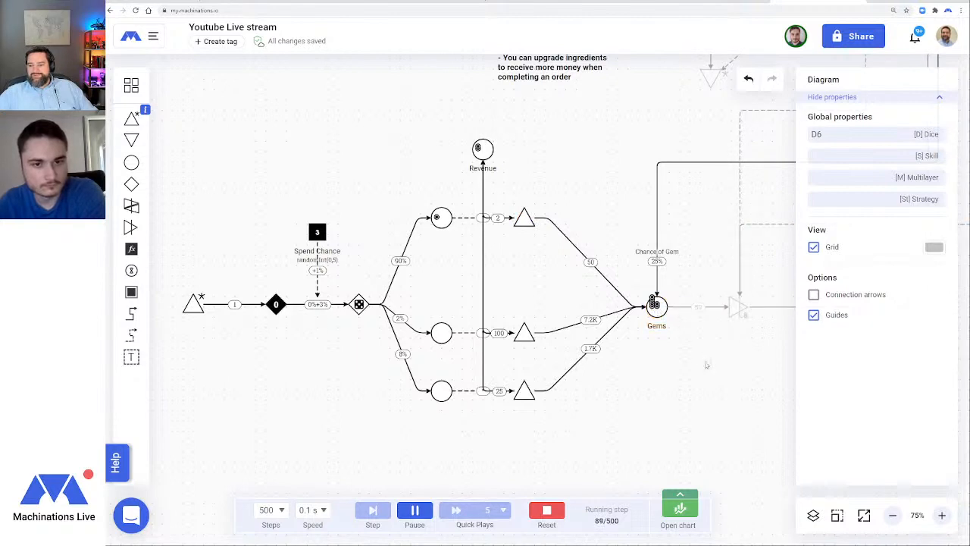
left_click_drag(726, 407, 463, 416)
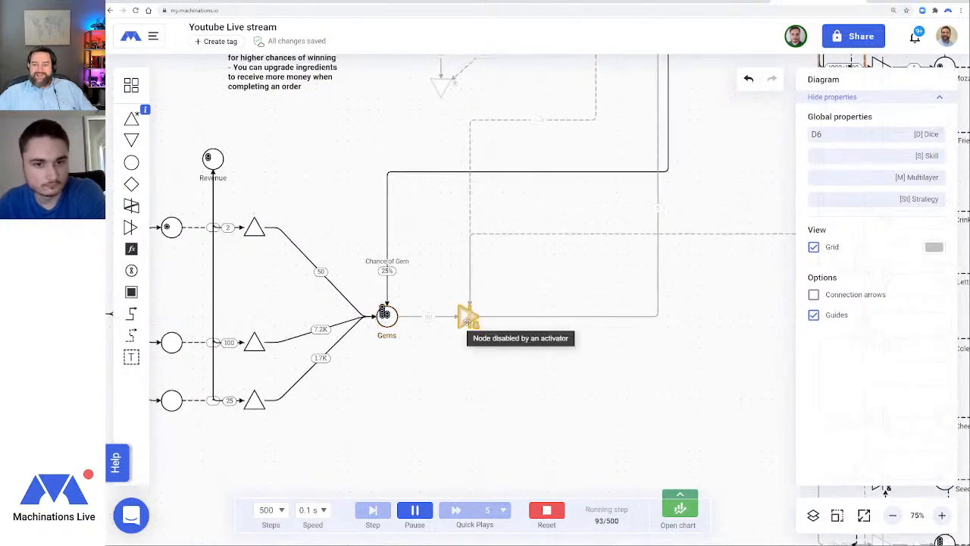
scroll(531, 319, "up", 3)
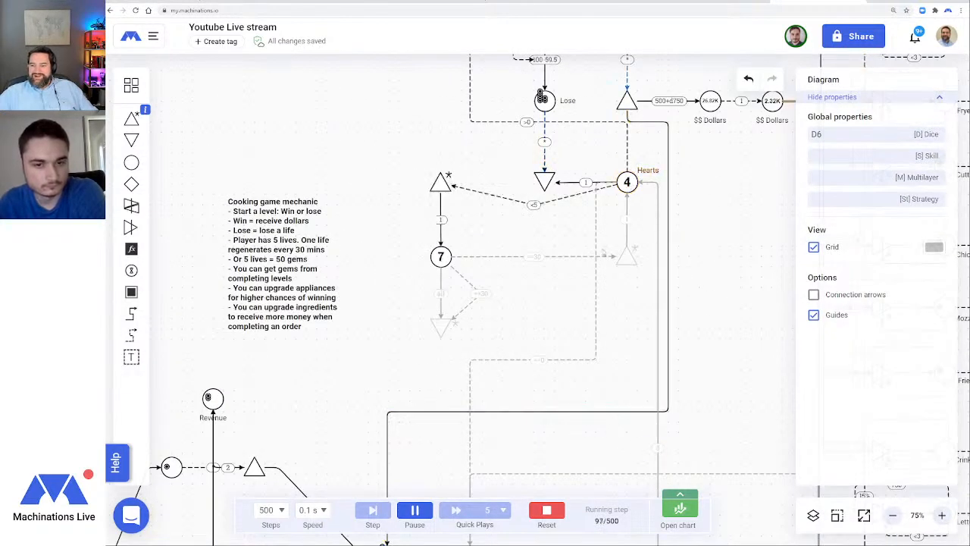
left_click_drag(371, 371, 566, 195)
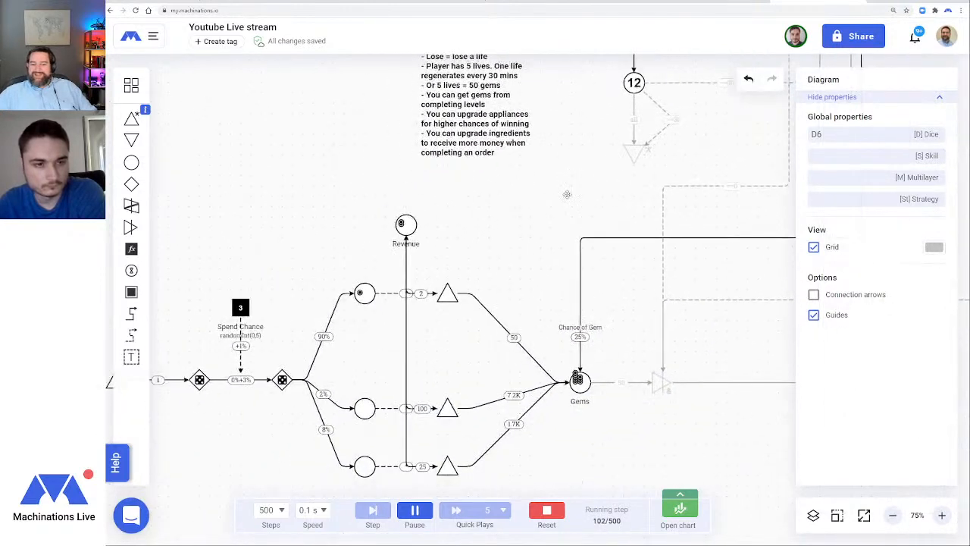
left_click(407, 224)
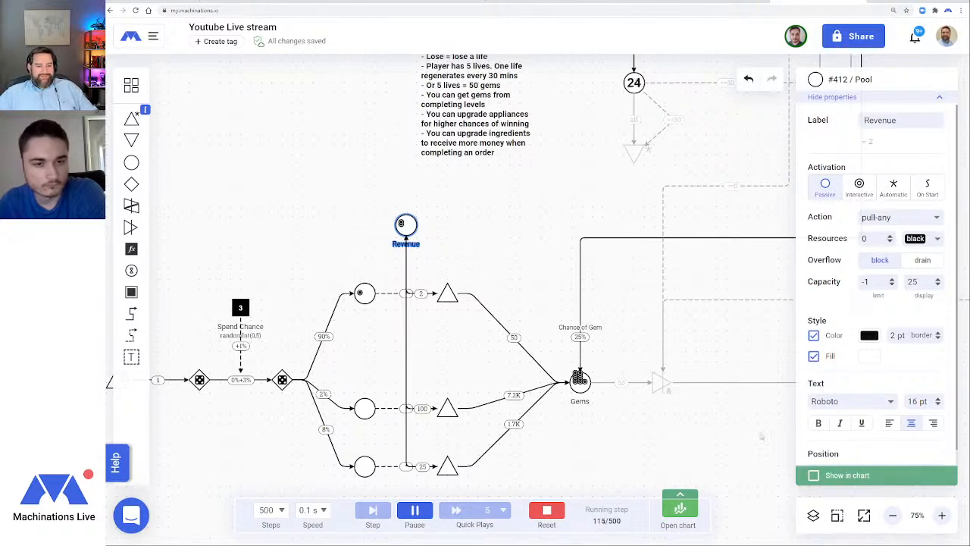
left_click(892, 514)
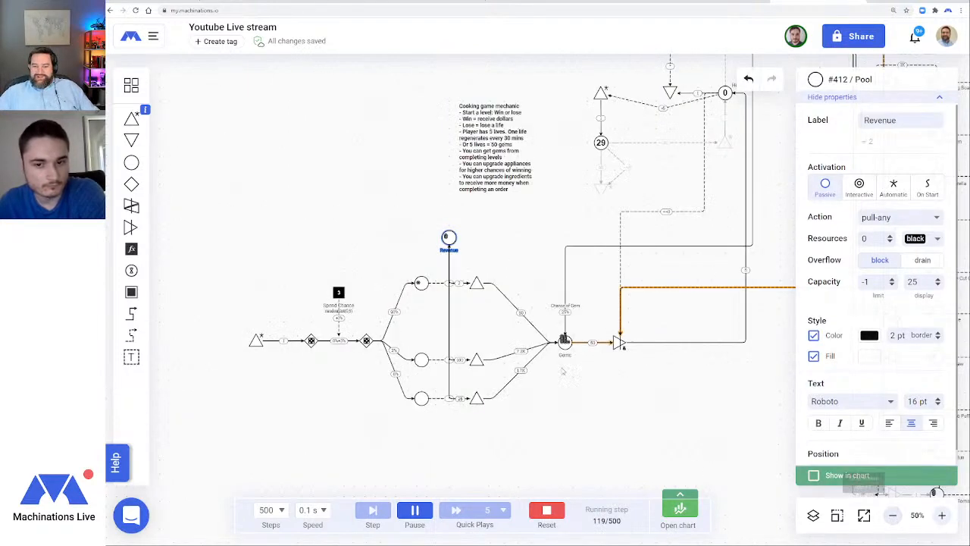
left_click_drag(684, 322, 571, 357)
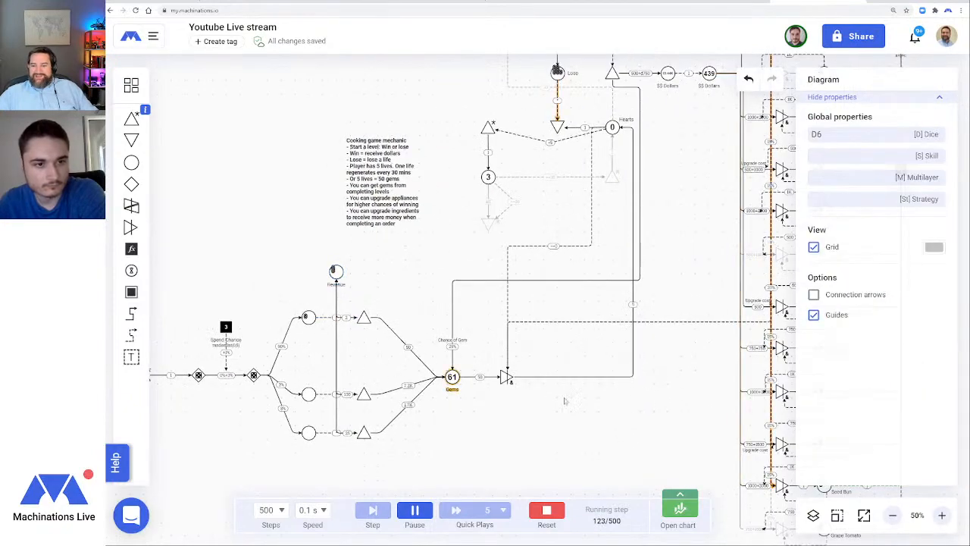
left_click_drag(695, 391, 504, 407)
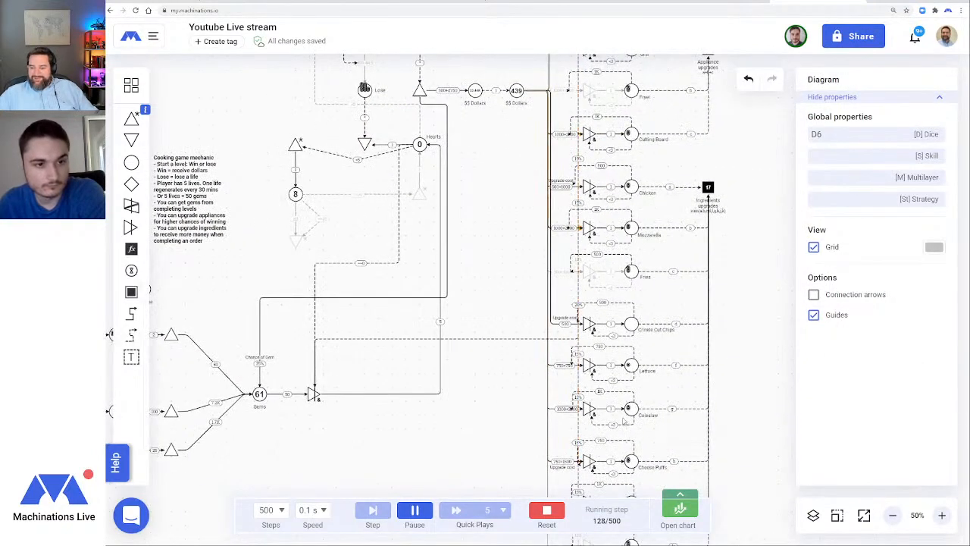
scroll(624, 421, "up", 3)
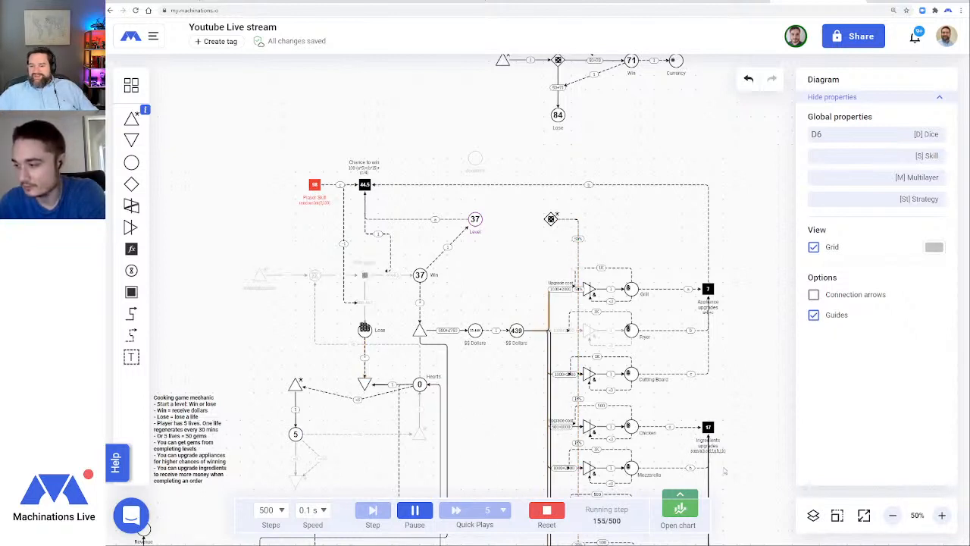
Open the execution chart, reset the run, and make $$ Dollars and the mean average of Level visible in it
left_click(679, 506)
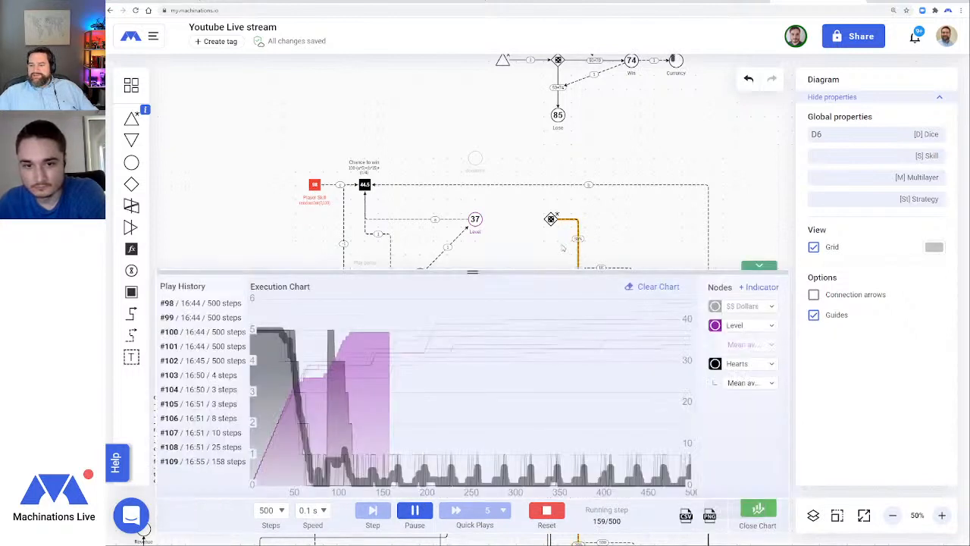
left_click(552, 513)
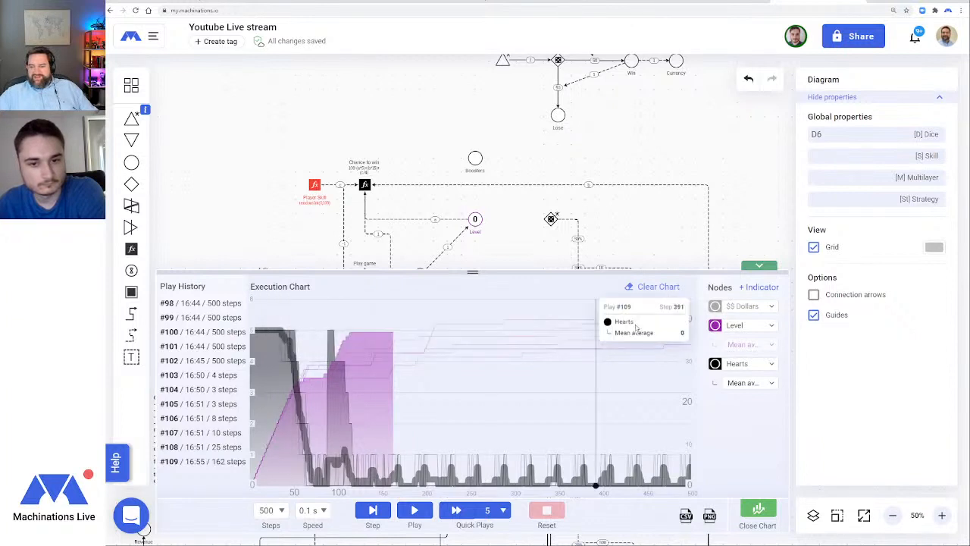
left_click(770, 306)
left_click(811, 361)
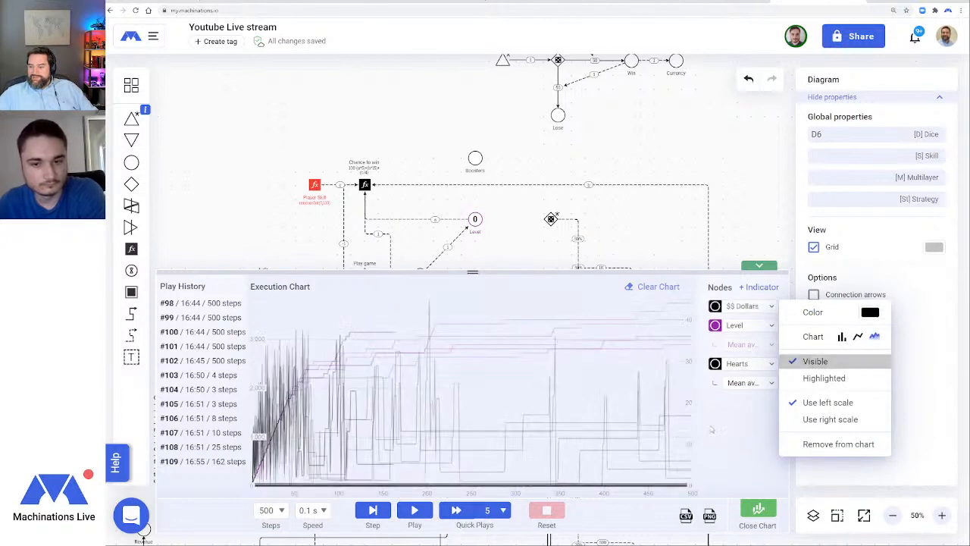
left_click(770, 345)
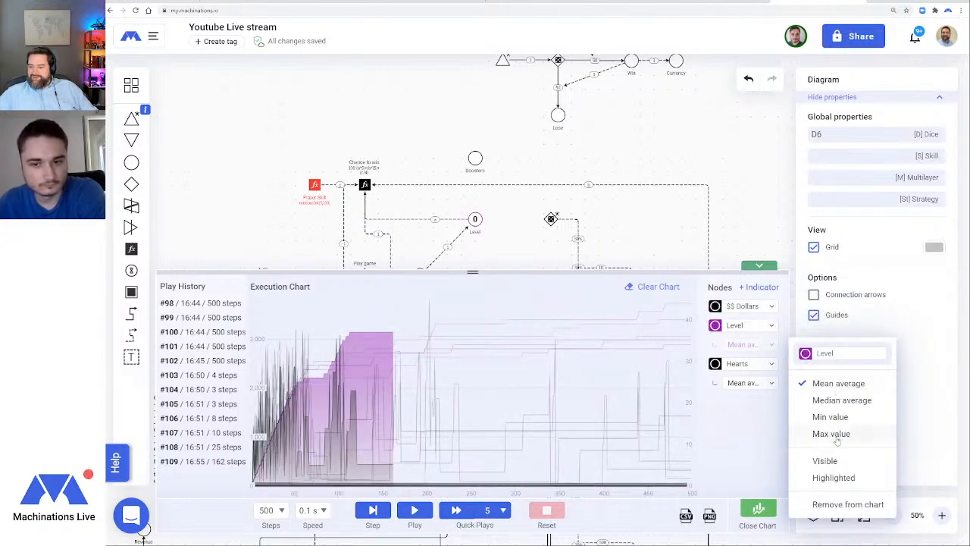
left_click(827, 460)
left_click(637, 341)
Change the Revenue pool's colour to teal, RGB 0, 150, 136
scroll(480, 229, "down", 4)
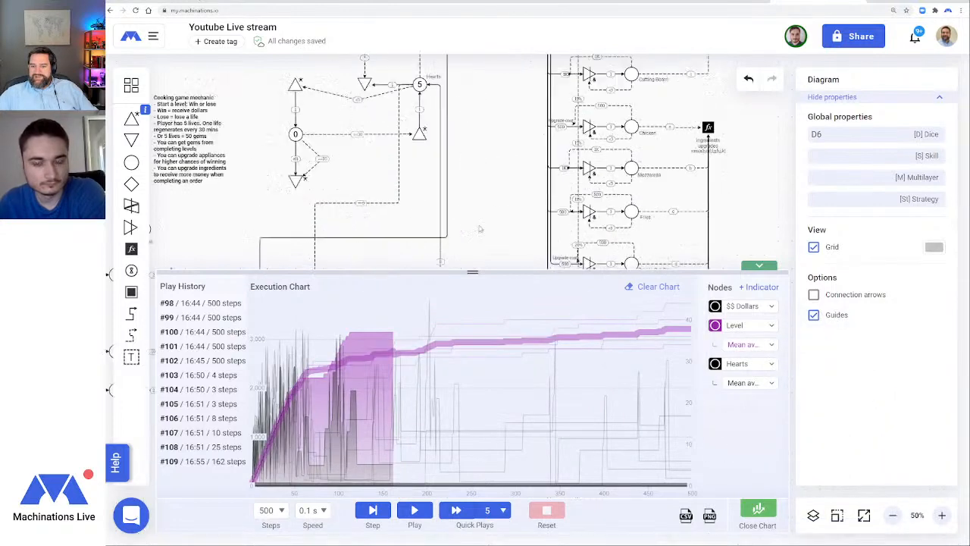
scroll(480, 229, "down", 5)
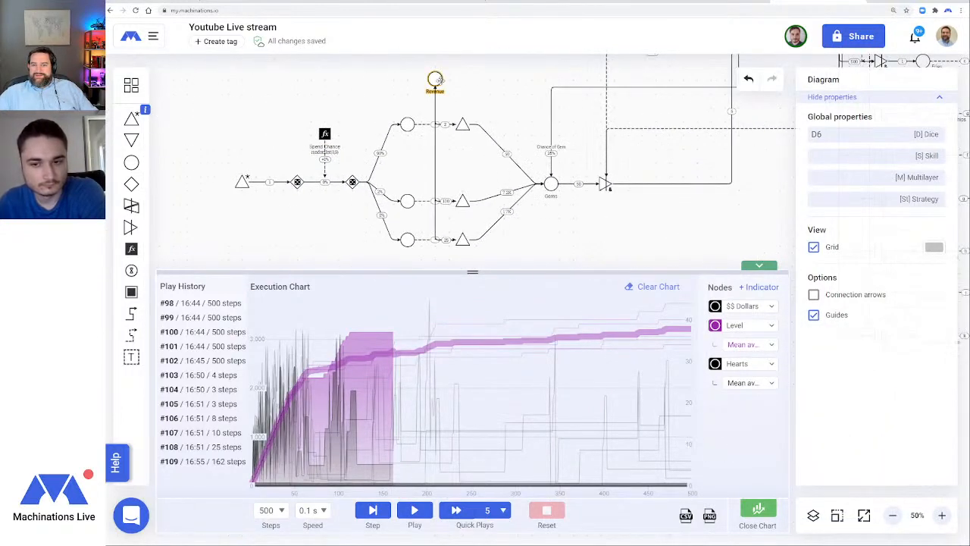
left_click(436, 80)
left_click(869, 319)
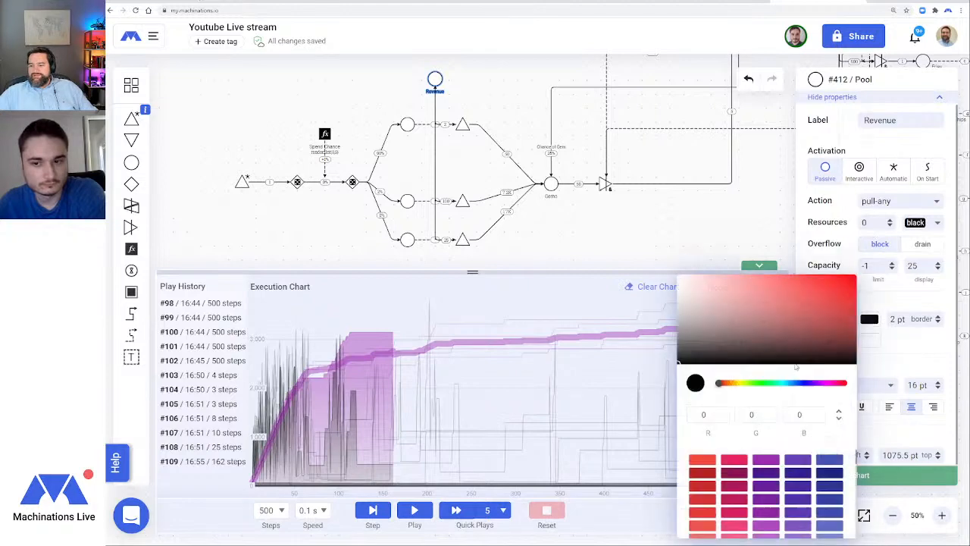
scroll(812, 492, "down", 3)
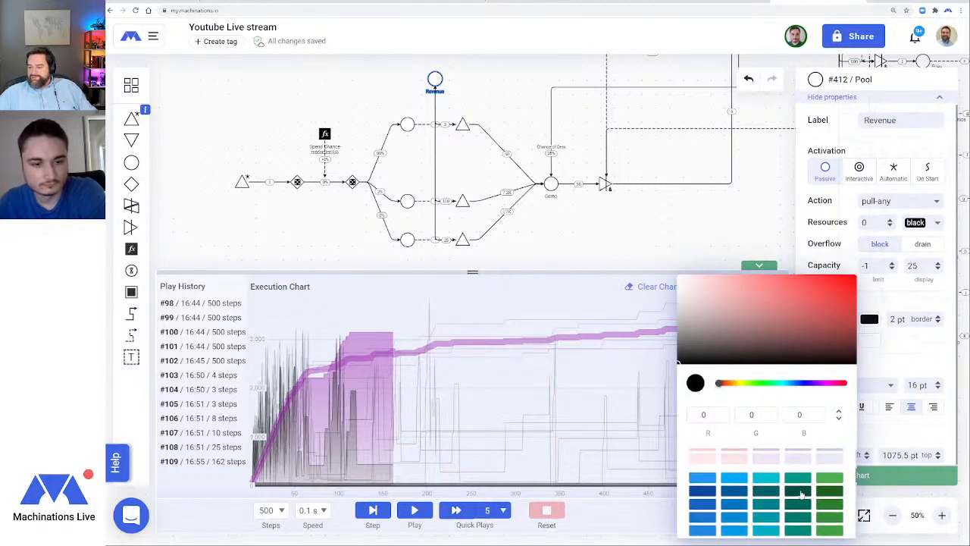
left_click(798, 477)
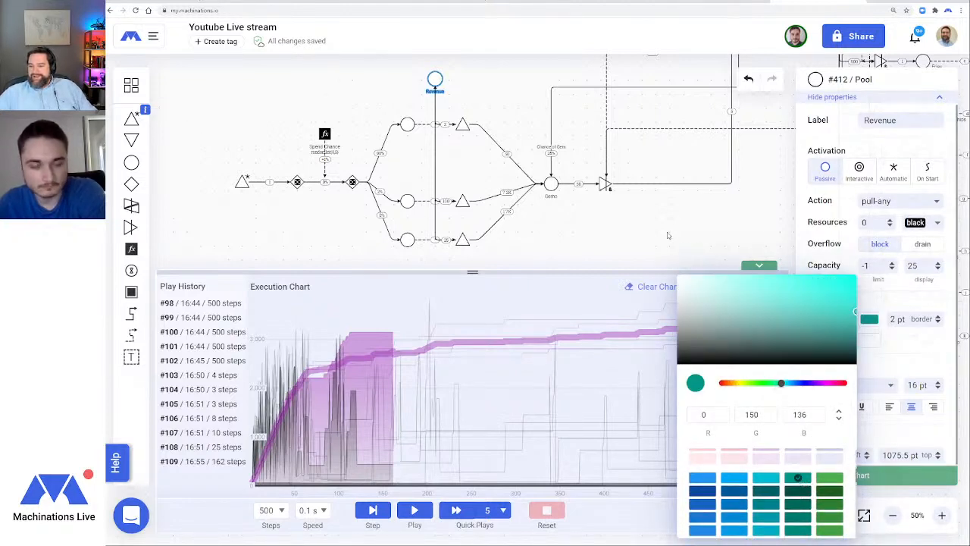
left_click(667, 236)
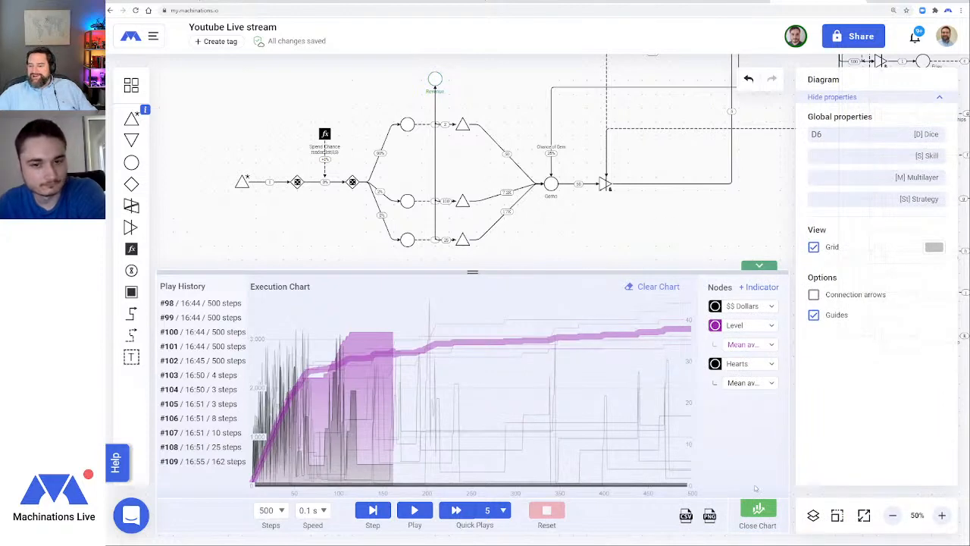
Show the Revenue pool in the execution chart and clear the chart's recorded play history
left_click(433, 79)
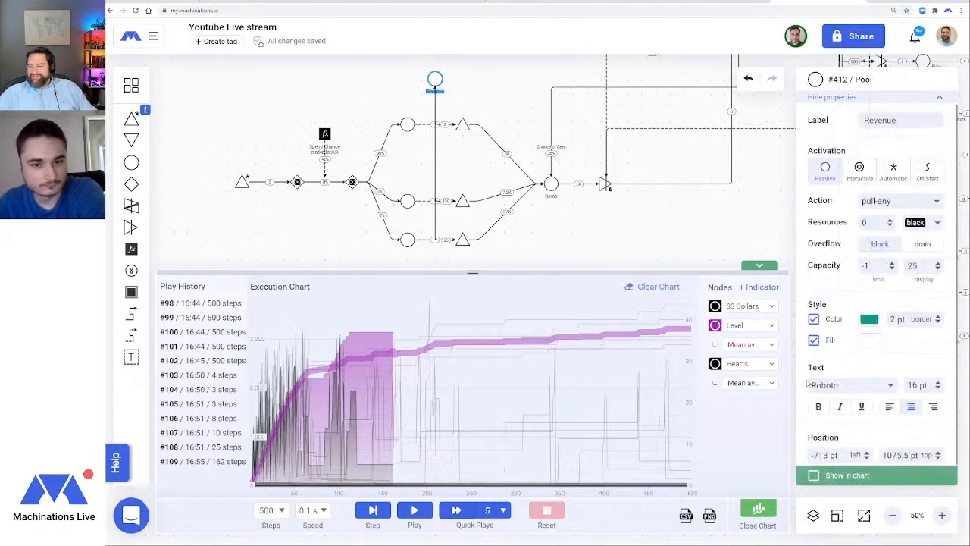
left_click(813, 476)
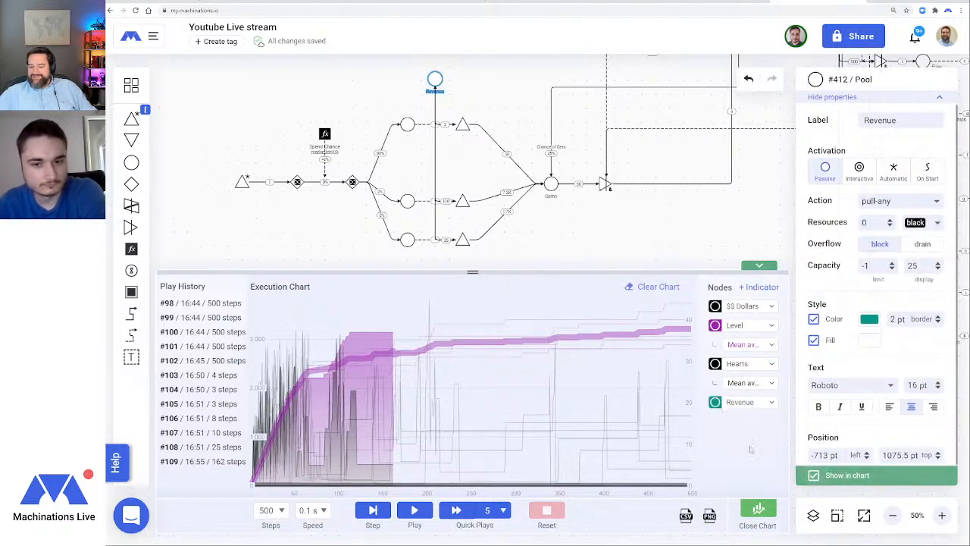
left_click(654, 287)
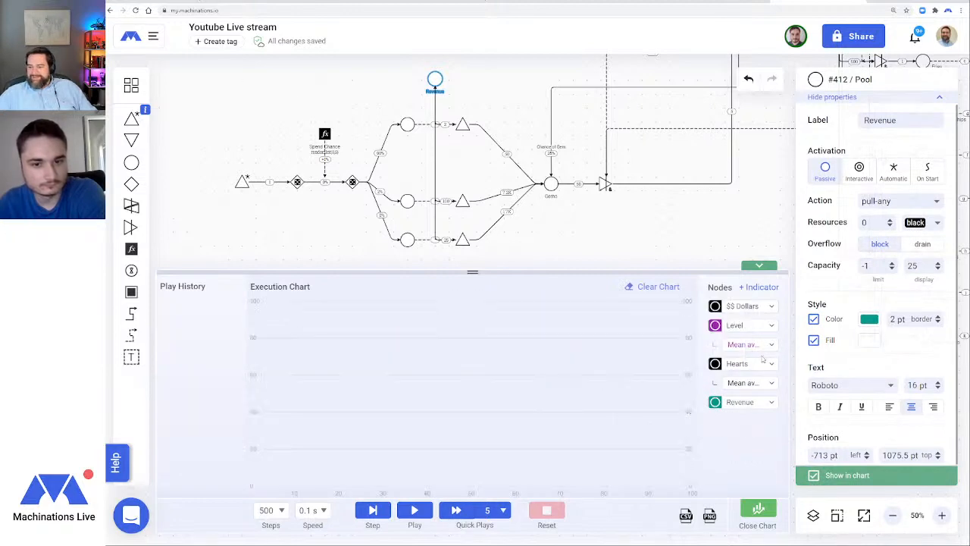
Plot Level, Hearts and Revenue on the execution chart's right scale, leaving $$ Dollars on the left scale
left_click(771, 306)
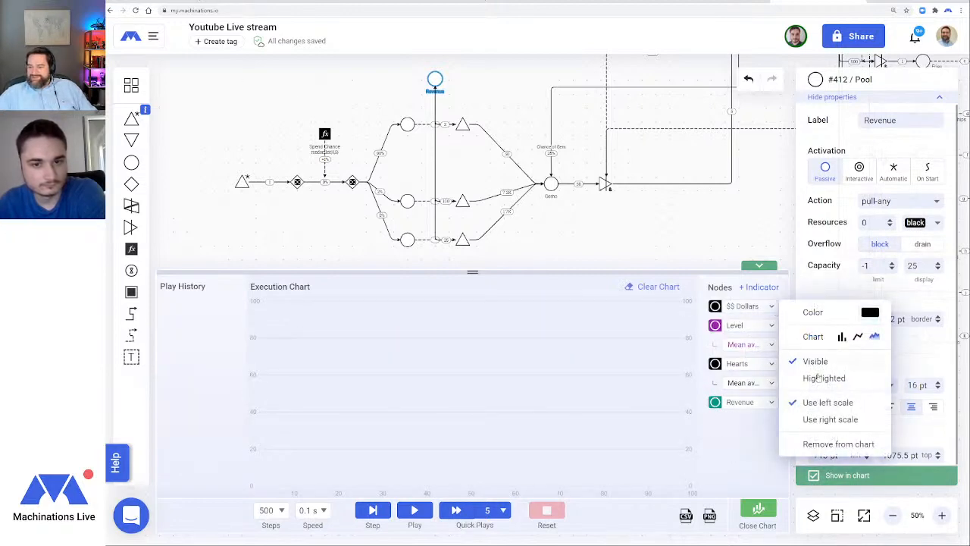
left_click(830, 419)
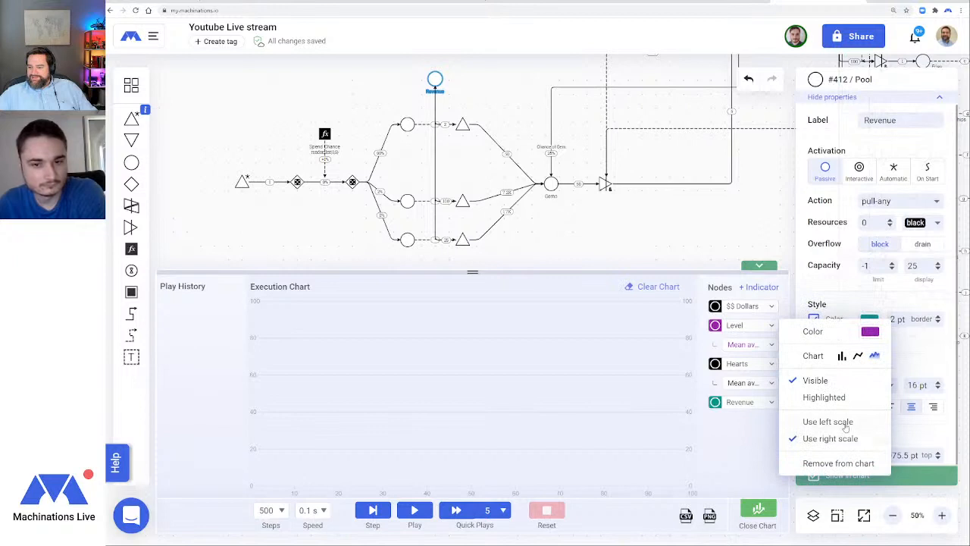
left_click(771, 364)
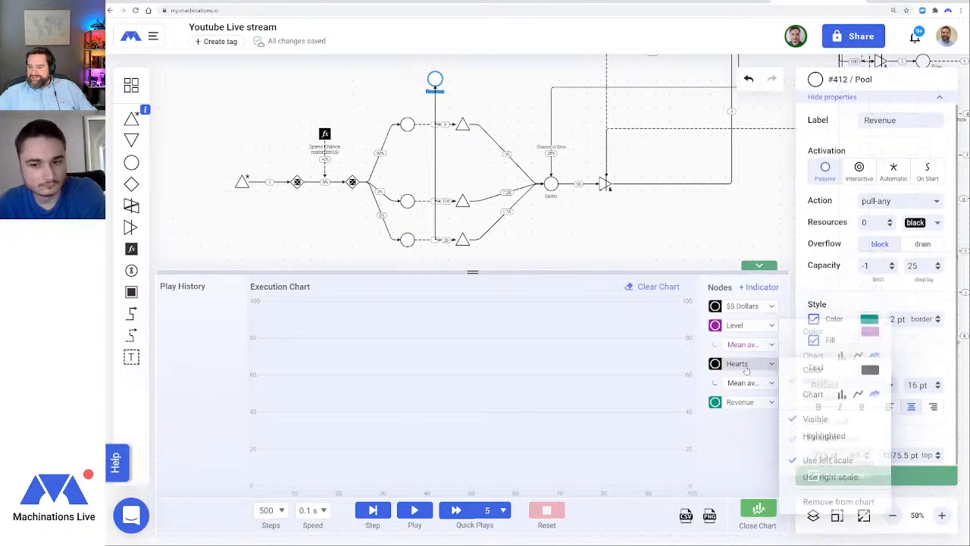
left_click(830, 477)
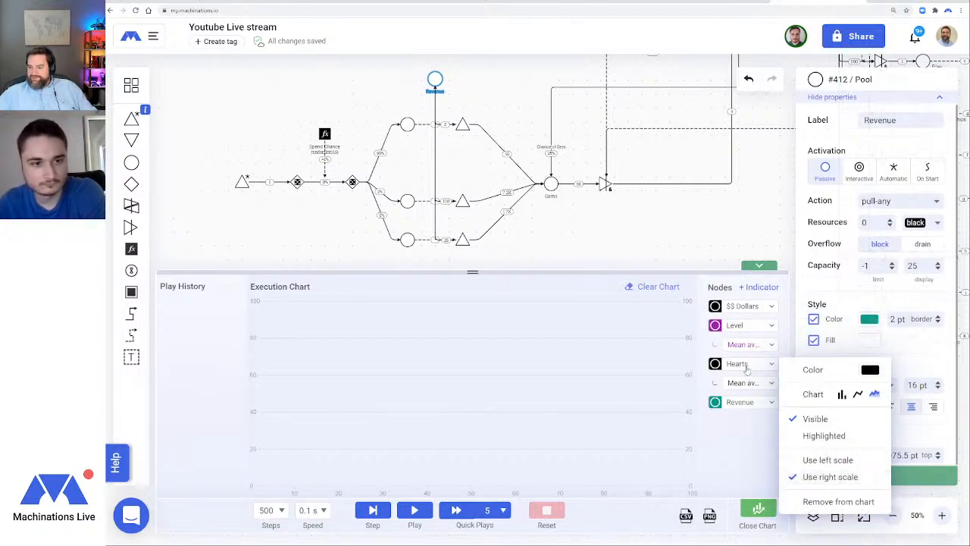
left_click(750, 405)
left_click(828, 505)
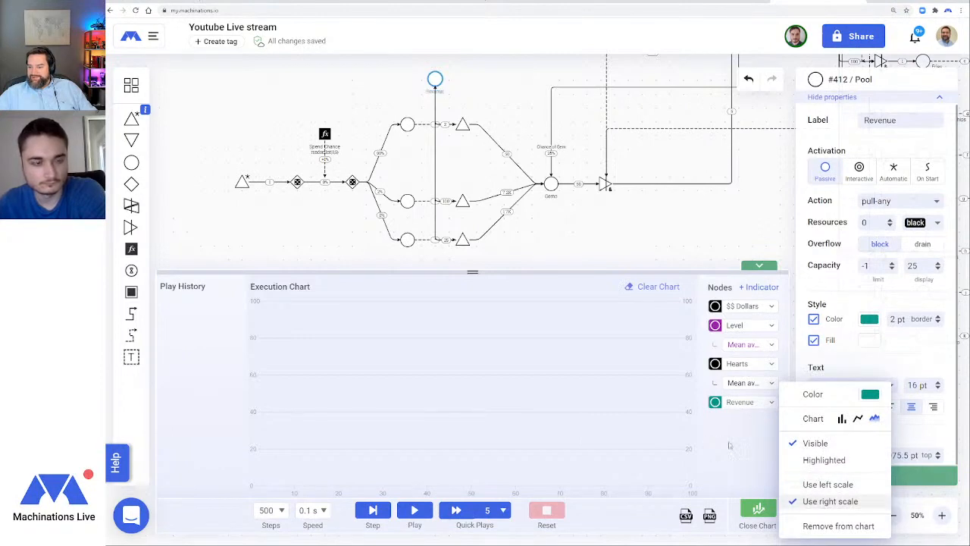
left_click(731, 446)
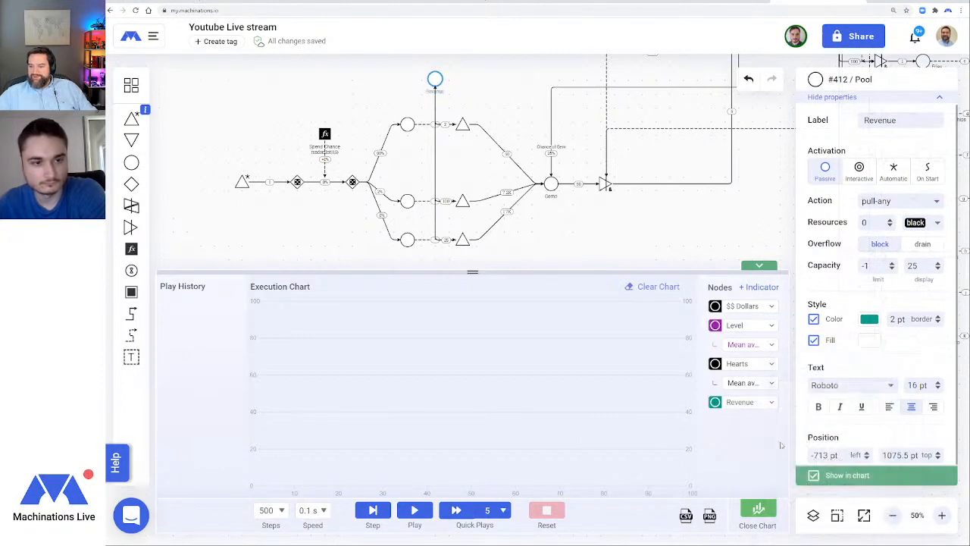
Set the run length to 1000 steps, enlarge the execution chart, and start a batch of 5 quick plays
left_click(271, 510)
left_click(268, 319)
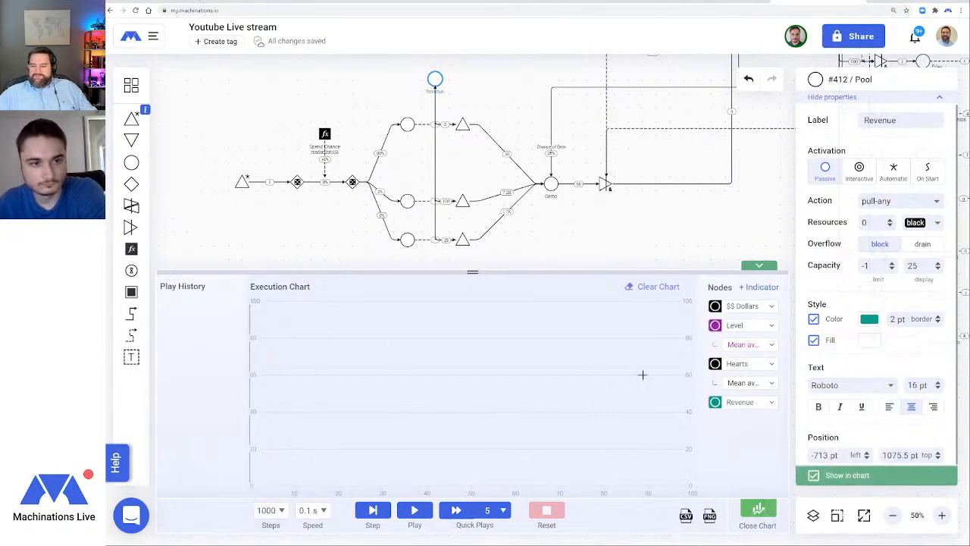
left_click_drag(748, 271, 746, 161)
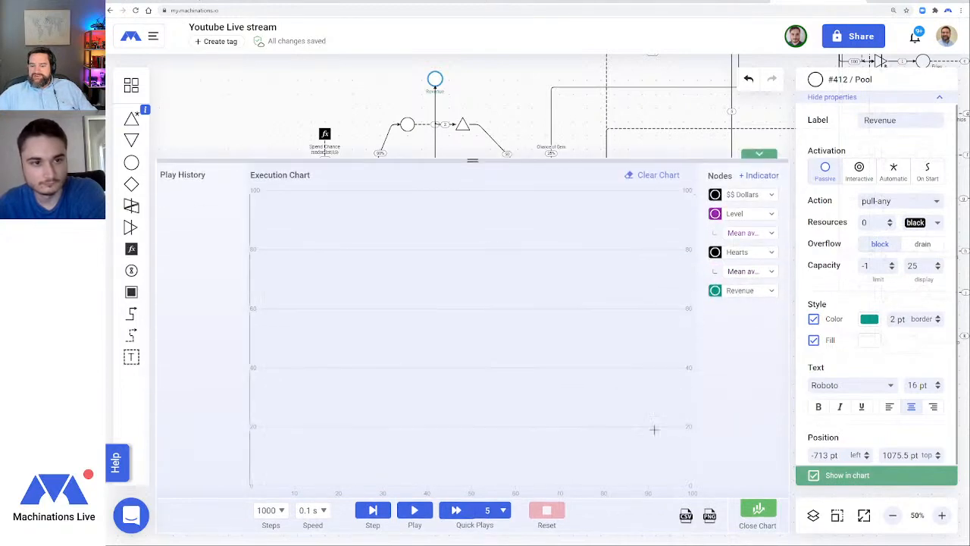
left_click(455, 511)
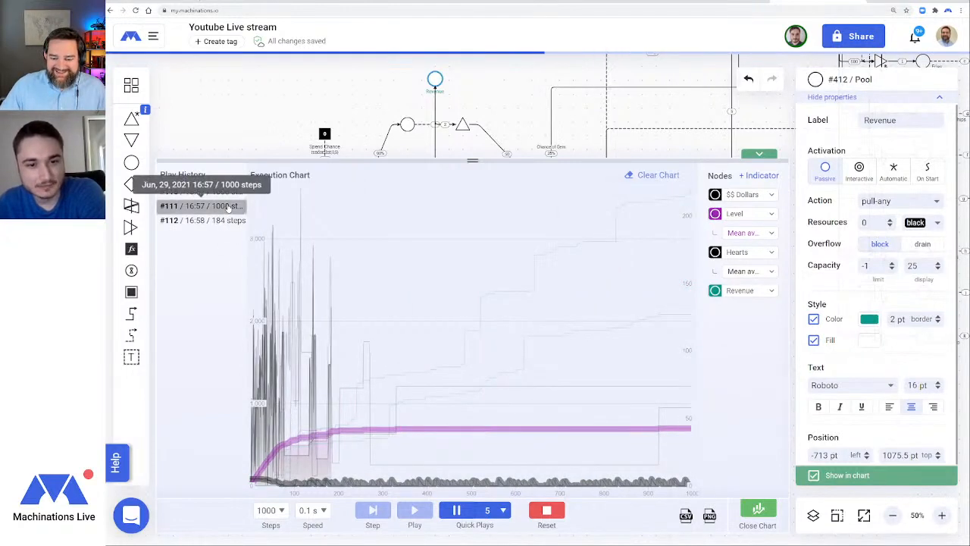
Compare Revenue with the other pools in plays #111, #112 and #113, and close the execution chart
left_click(198, 205)
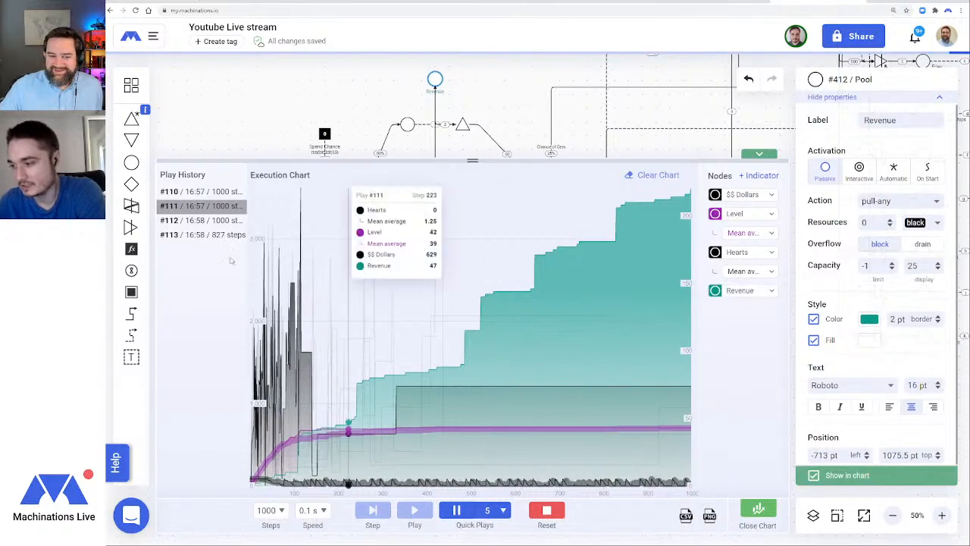
left_click(200, 219)
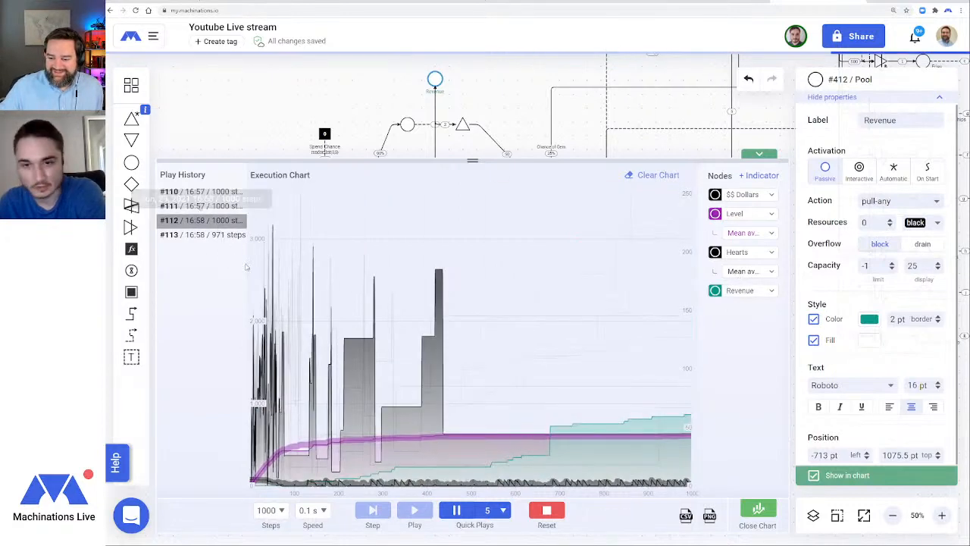
left_click(201, 235)
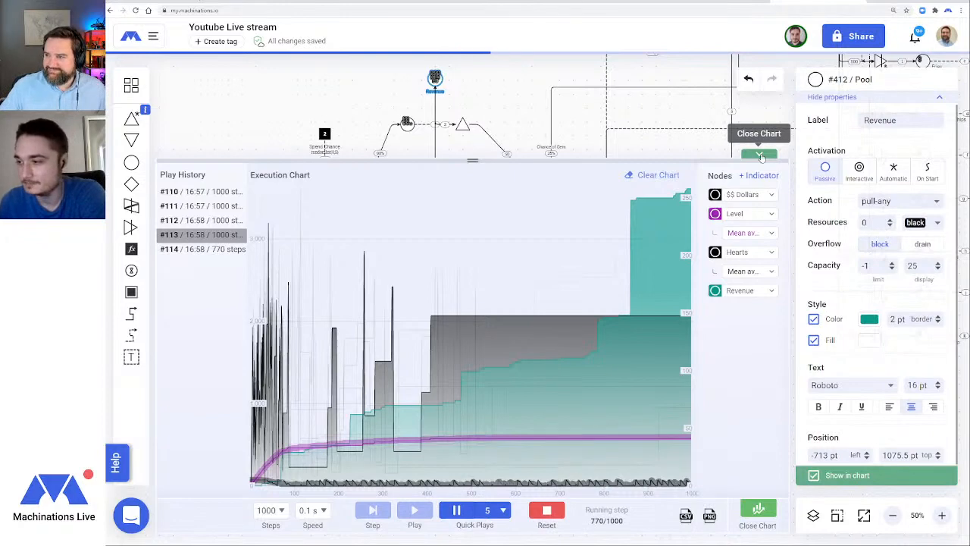
left_click(760, 155)
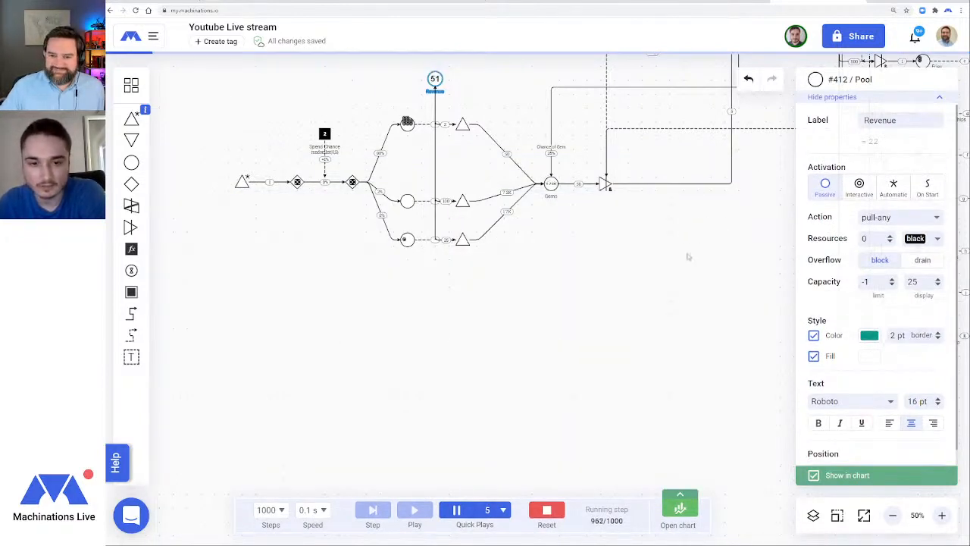
Look over the whole diagram from the purchase branch to the upgrade section, and inspect the Chance to win register
left_click_drag(701, 244, 618, 331)
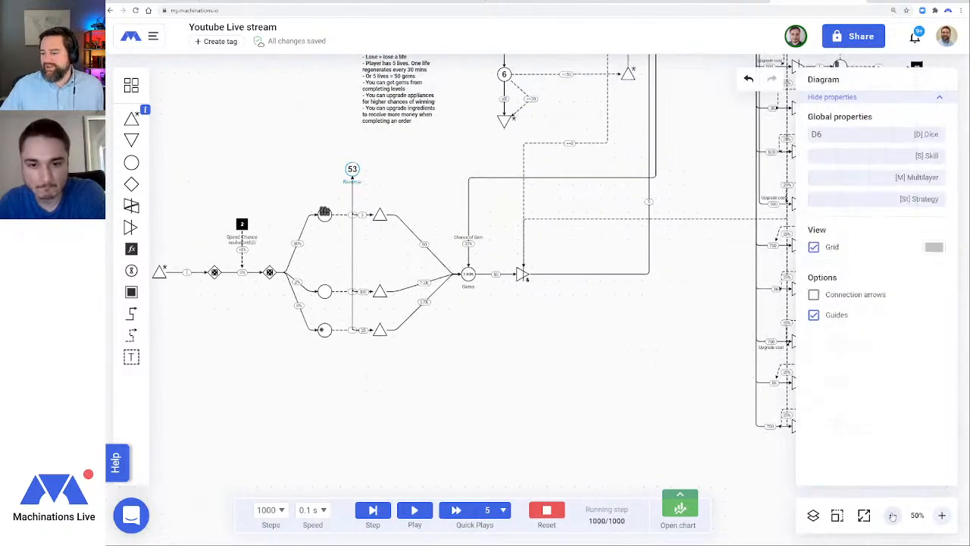
left_click(892, 516)
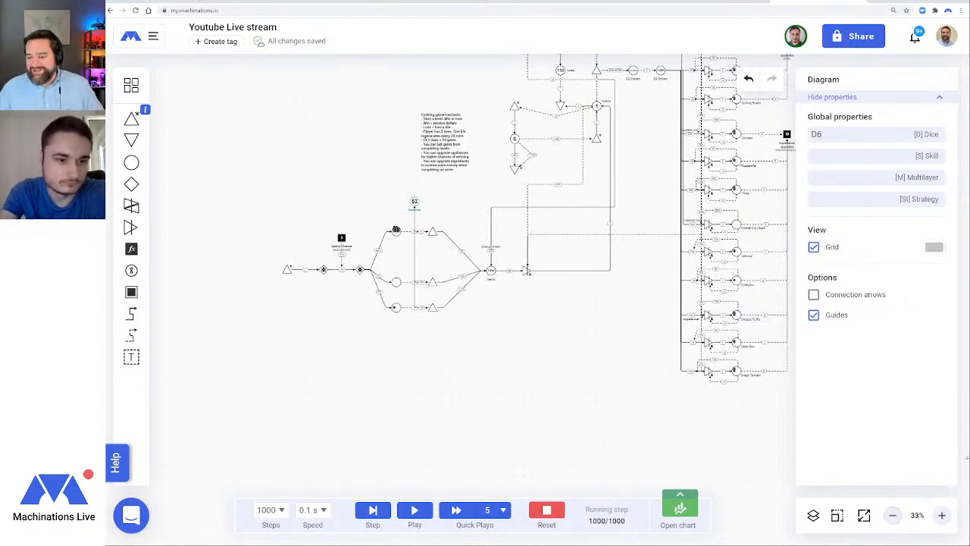
left_click_drag(644, 283, 542, 367)
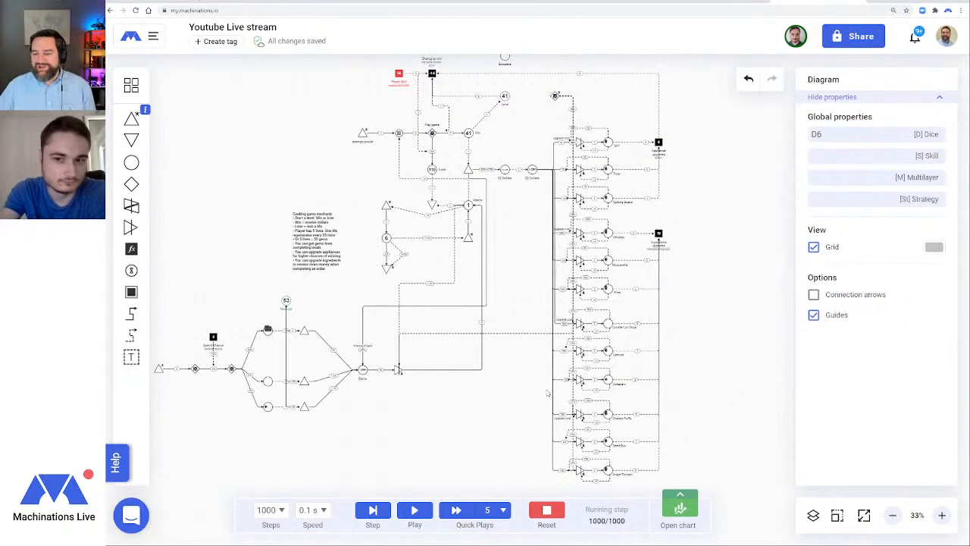
left_click(892, 514)
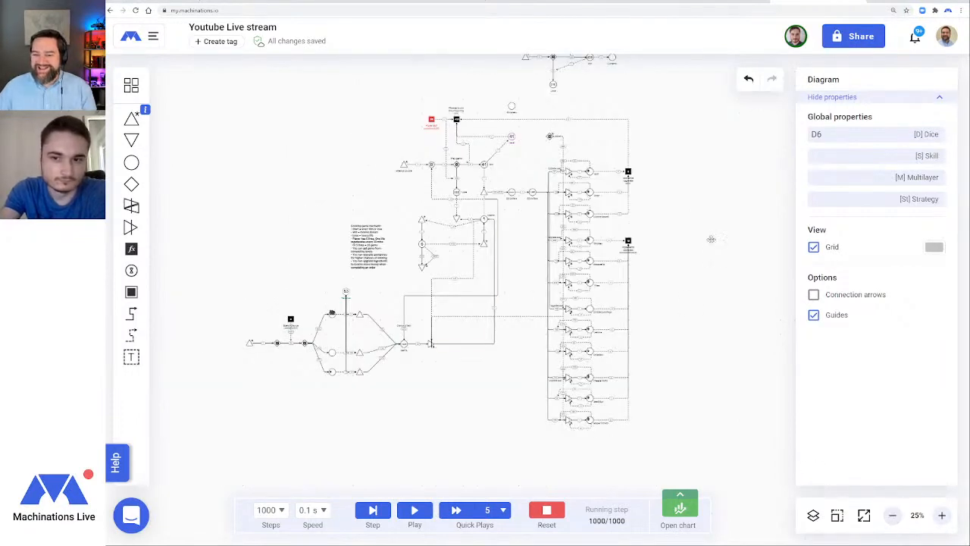
left_click_drag(710, 239, 720, 266)
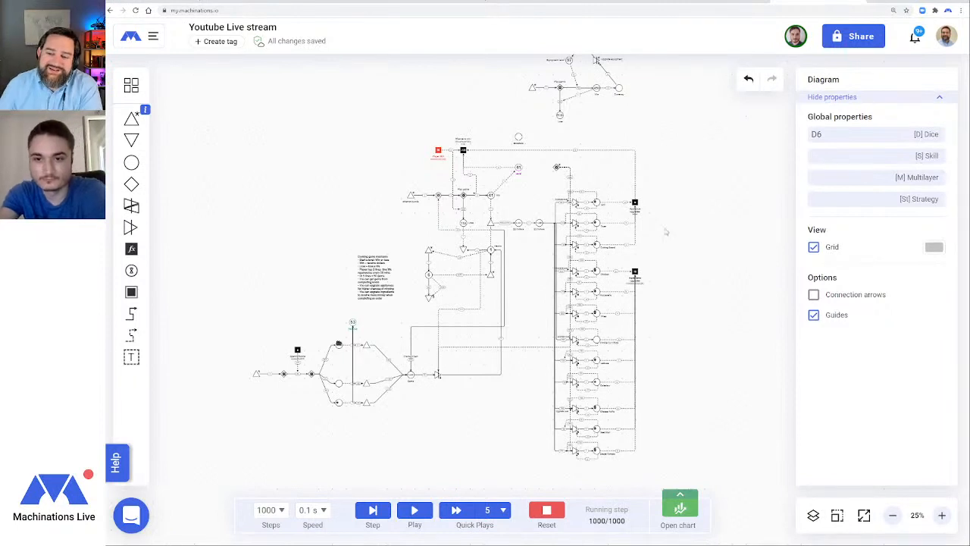
left_click(463, 150)
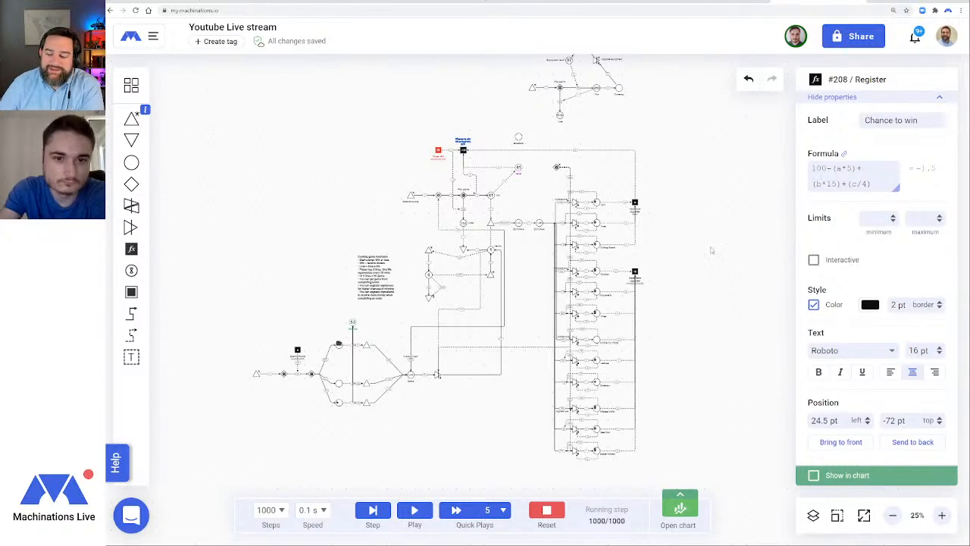
Reopen the execution chart to review the curves of plays #112 and #113, and close it again
left_click(682, 509)
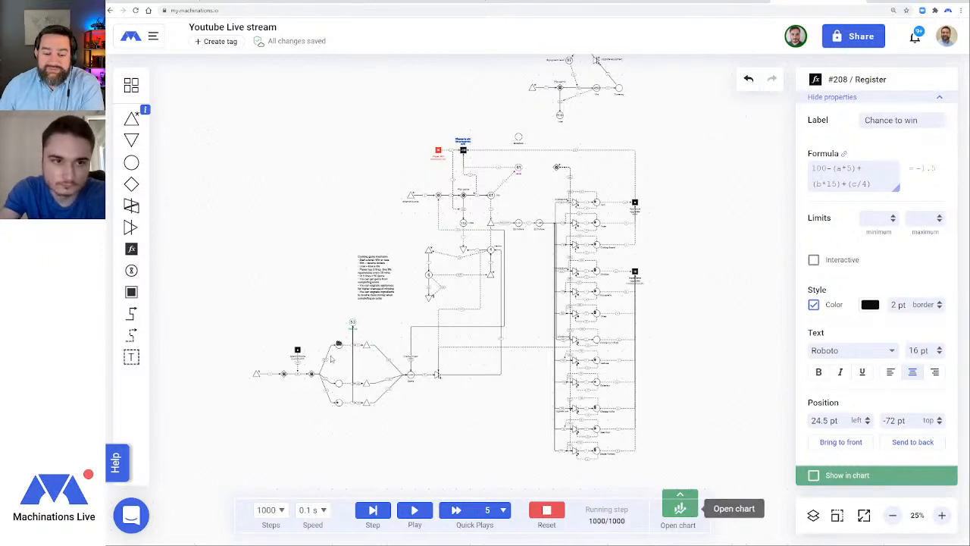
left_click(222, 221)
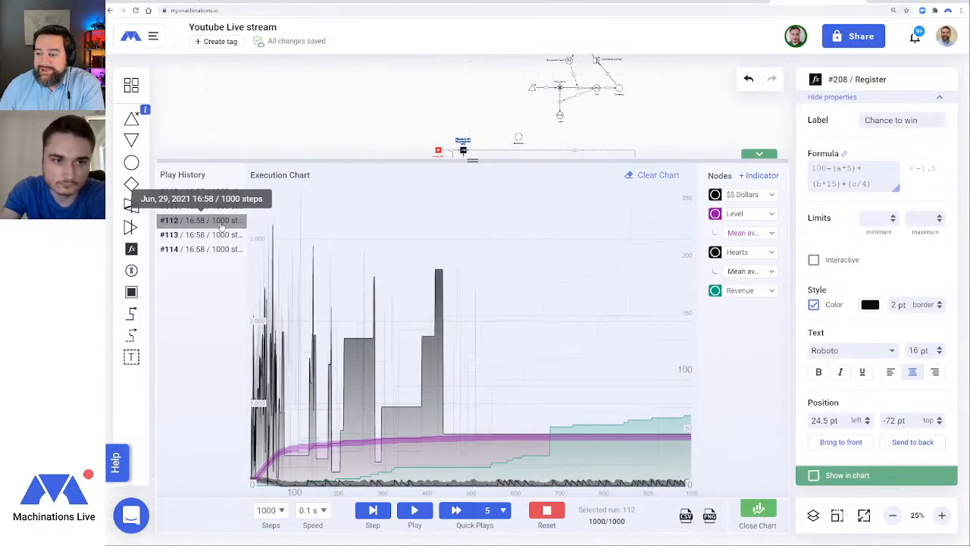
left_click(220, 234)
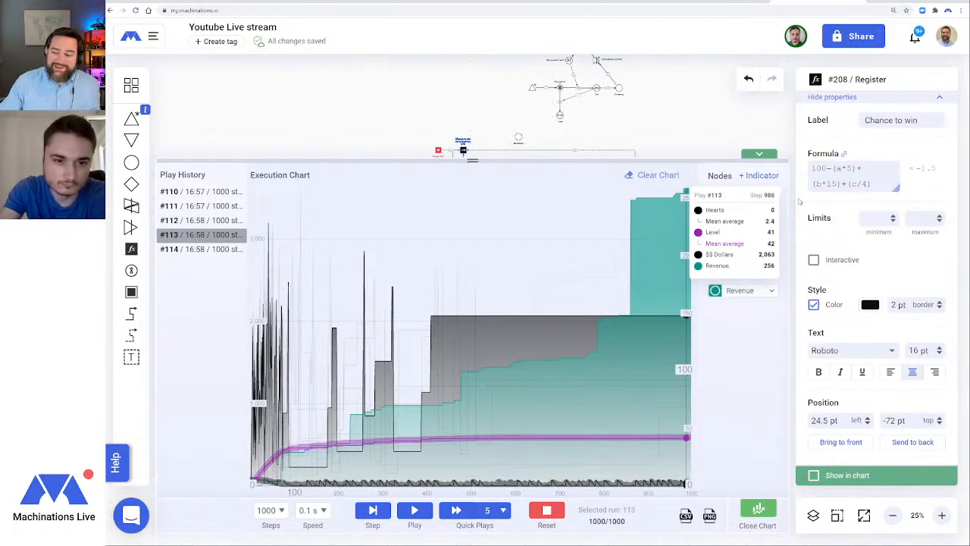
left_click(759, 154)
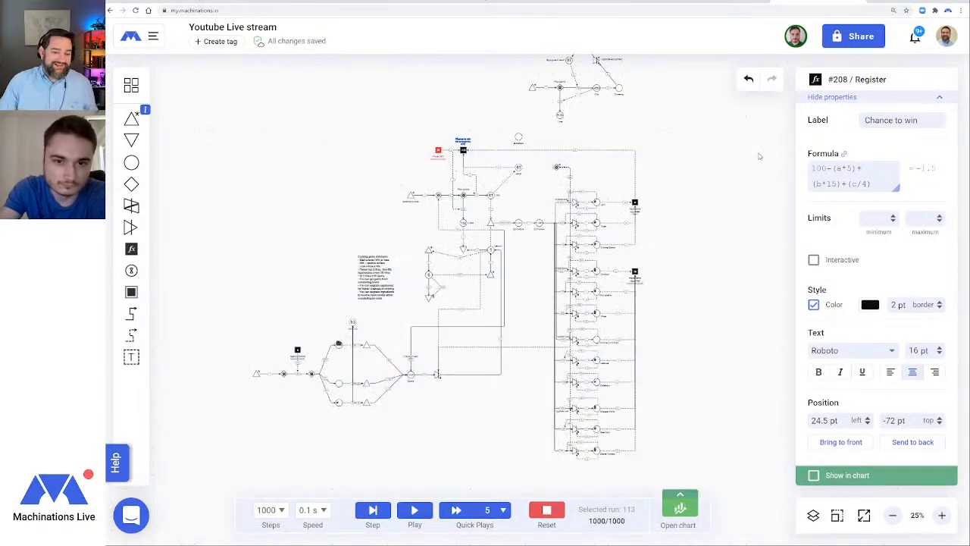